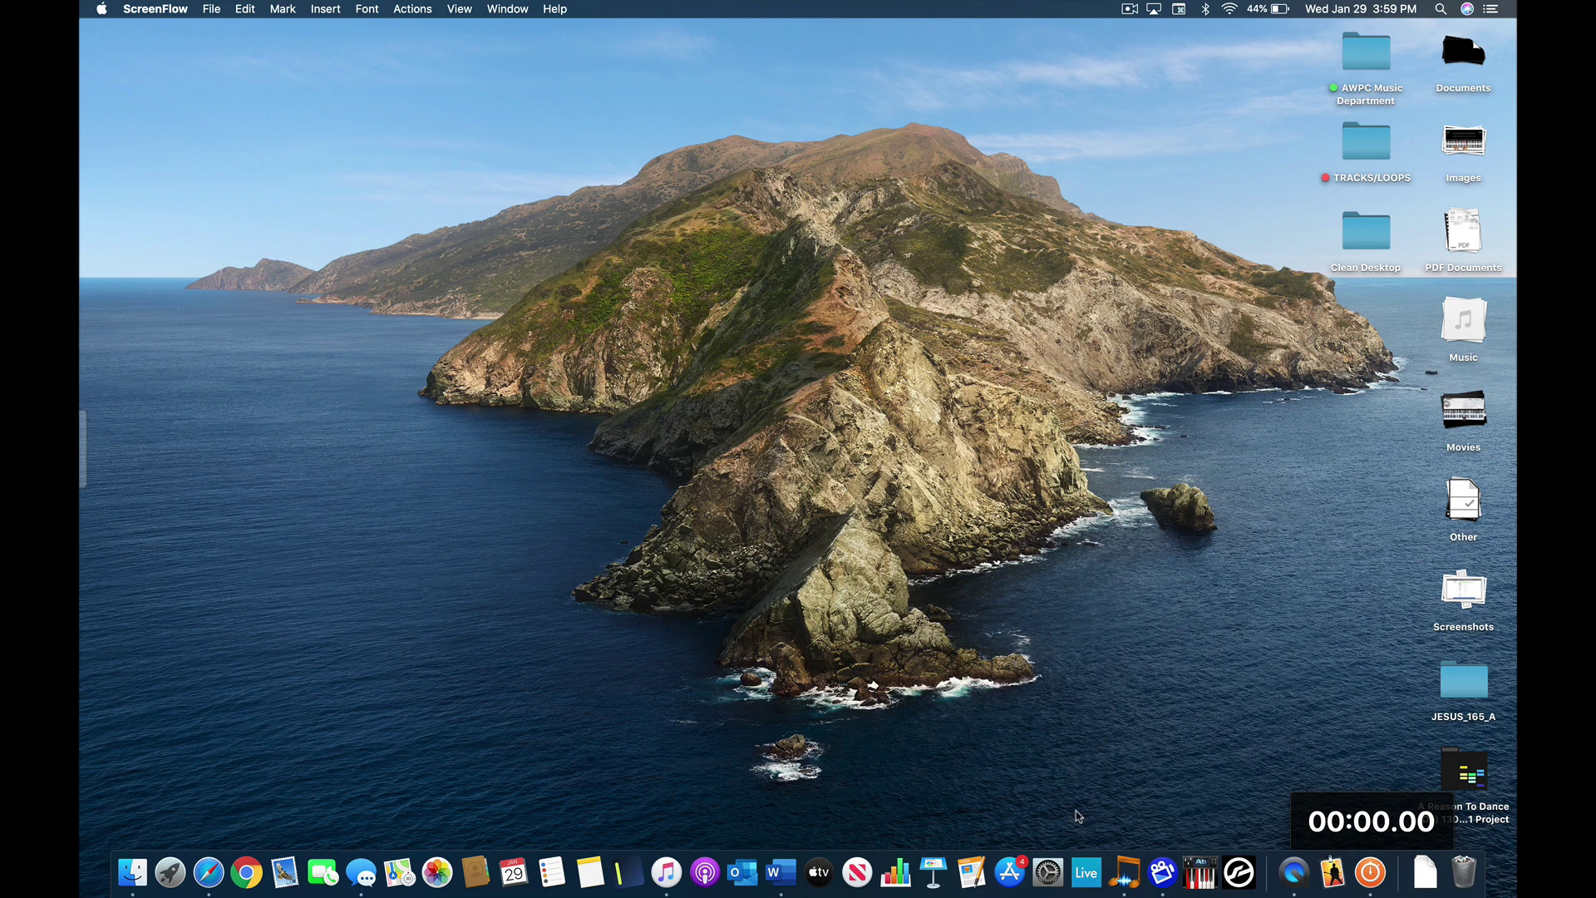
- Switch to Ableton Live and open Worship Template_ARRANGEMENT VIEW.als from the Ableton Worship Templates folder
left_click(1087, 840)
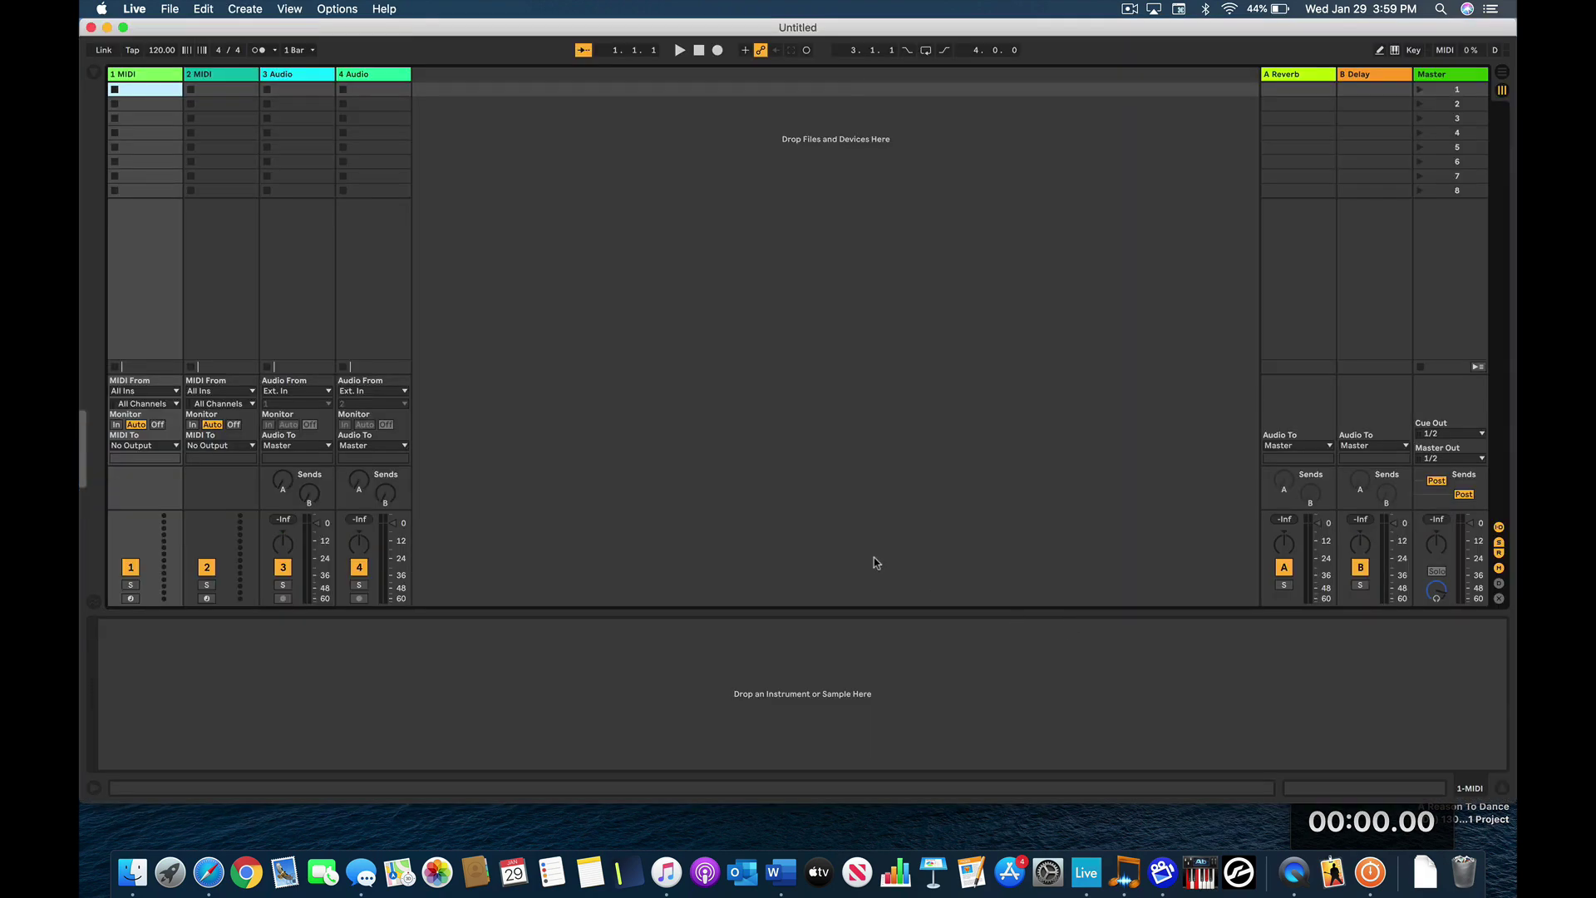
left_click(96, 76)
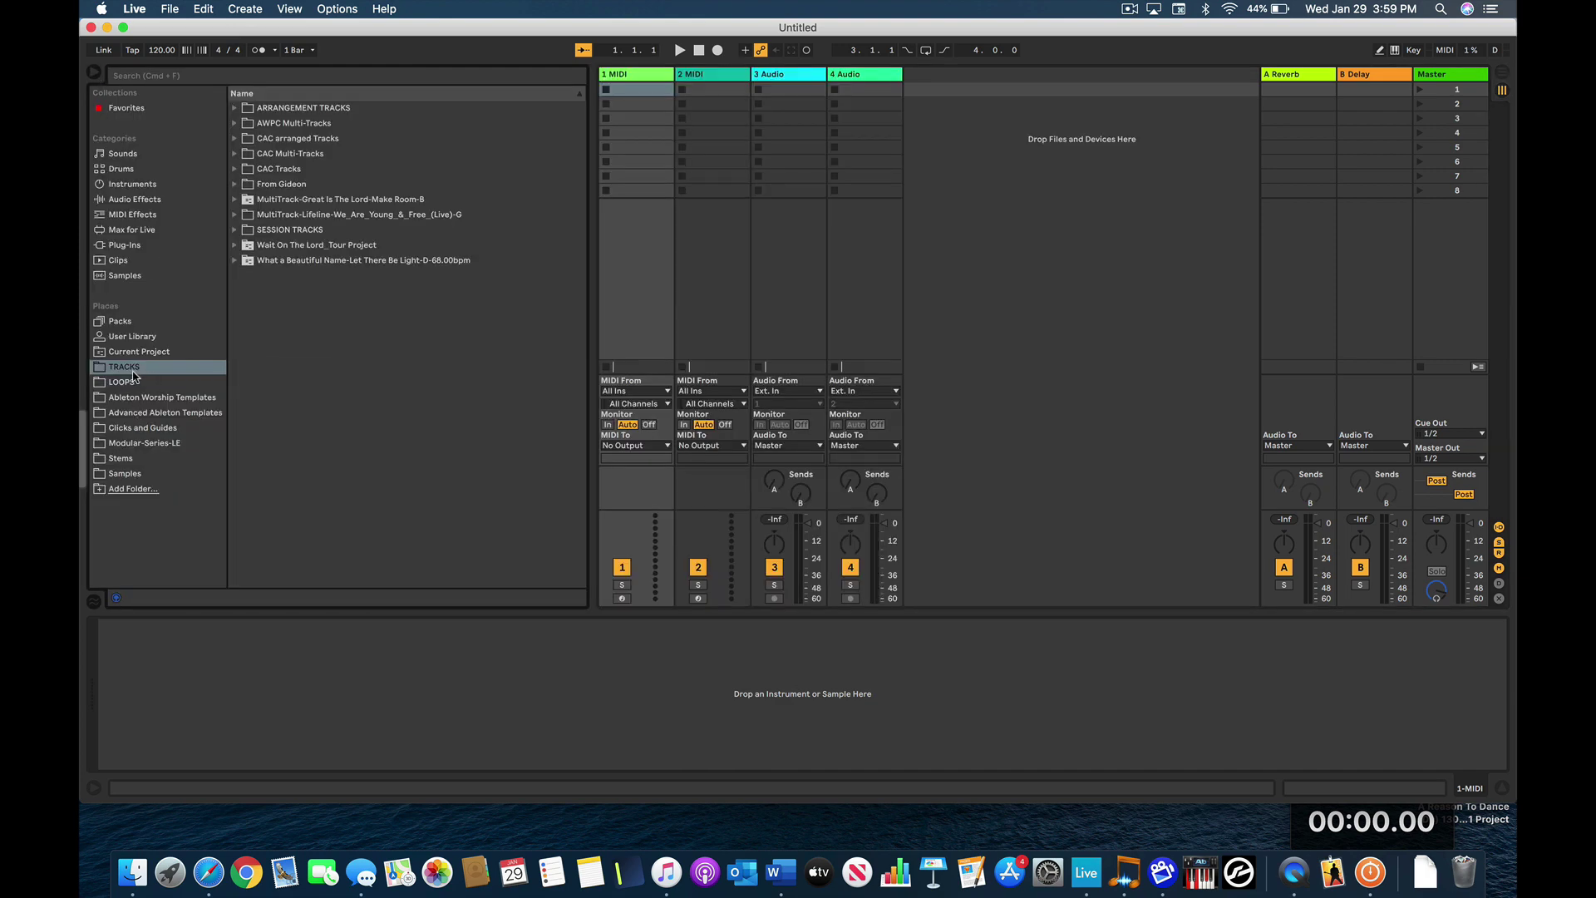
left_click(146, 398)
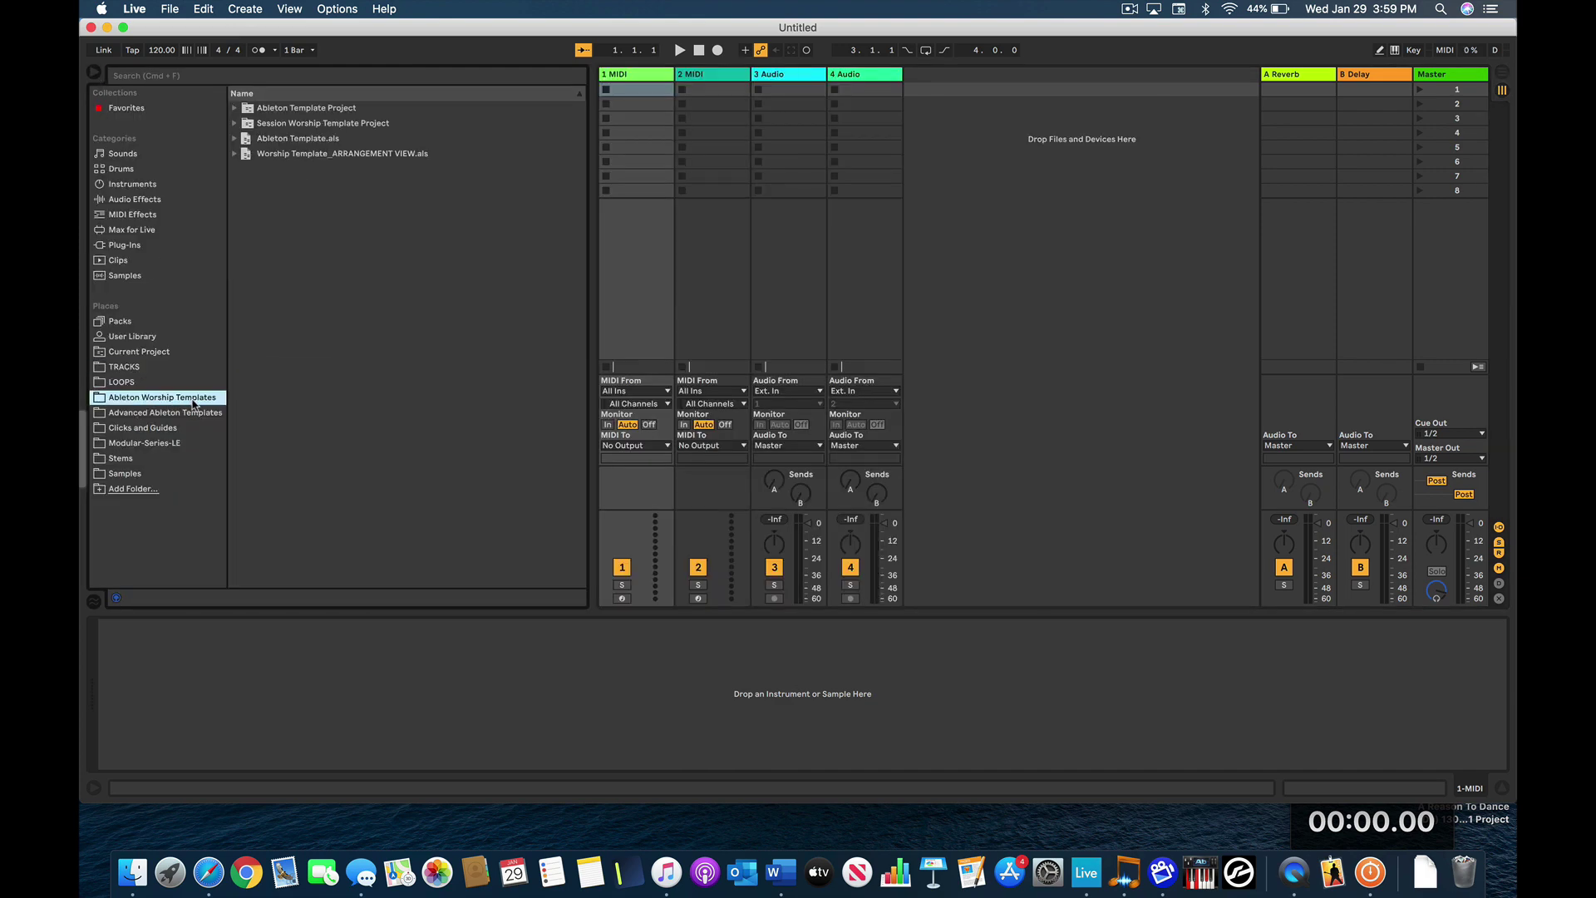
left_click(307, 158)
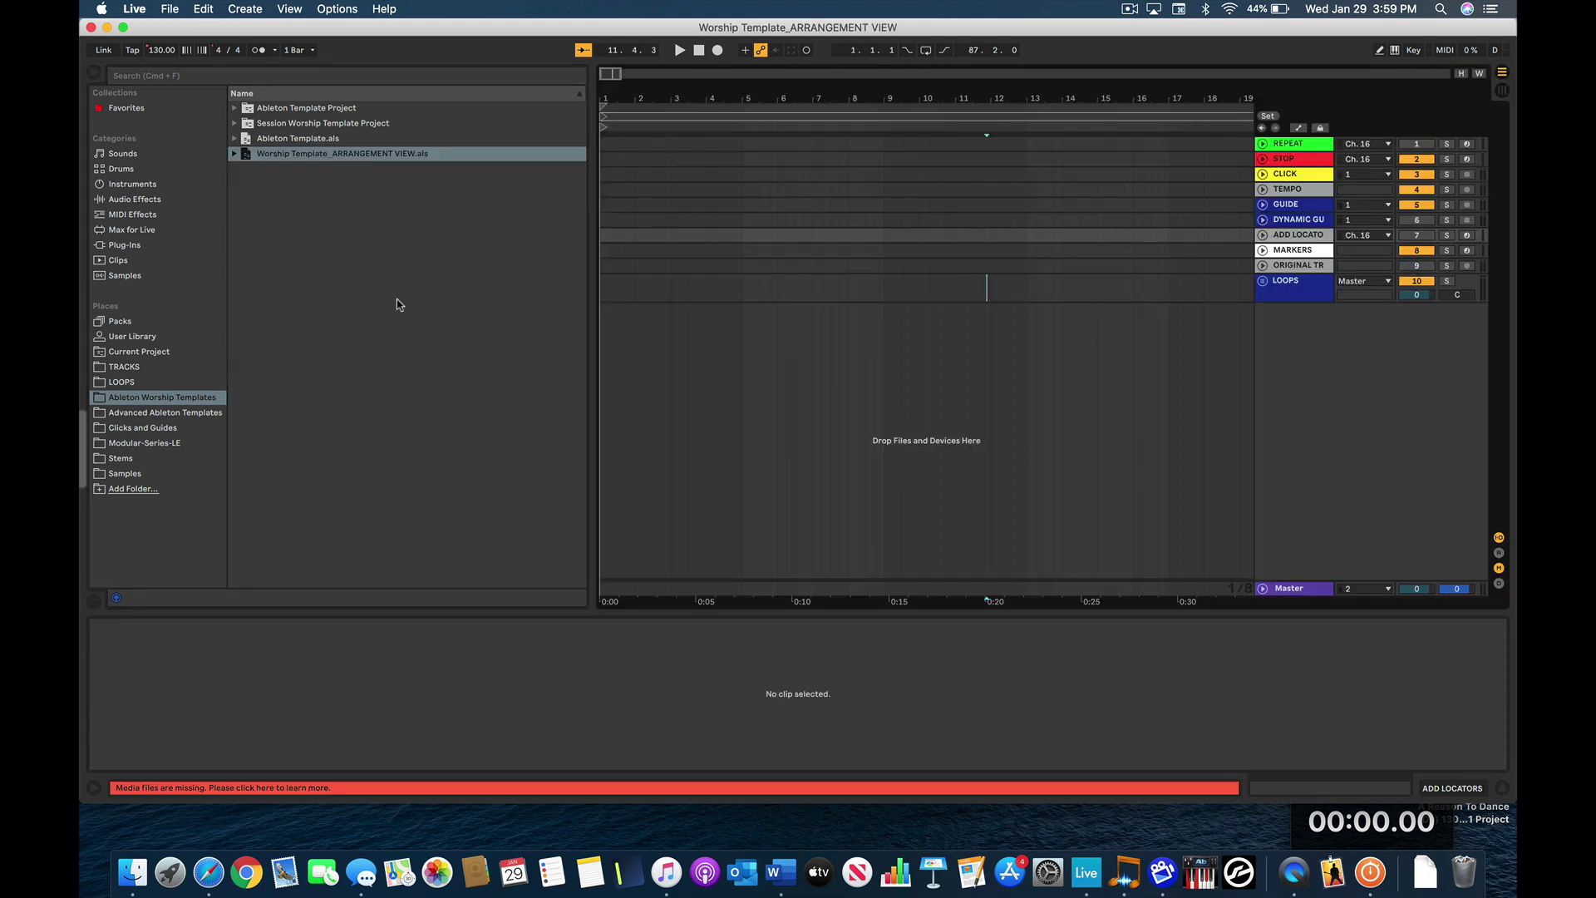
- Review the template's tracks one by one, from REPEAT, STOP and CLICK down to ORIGINAL TRACK and the LOOPS group
left_click(1312, 147)
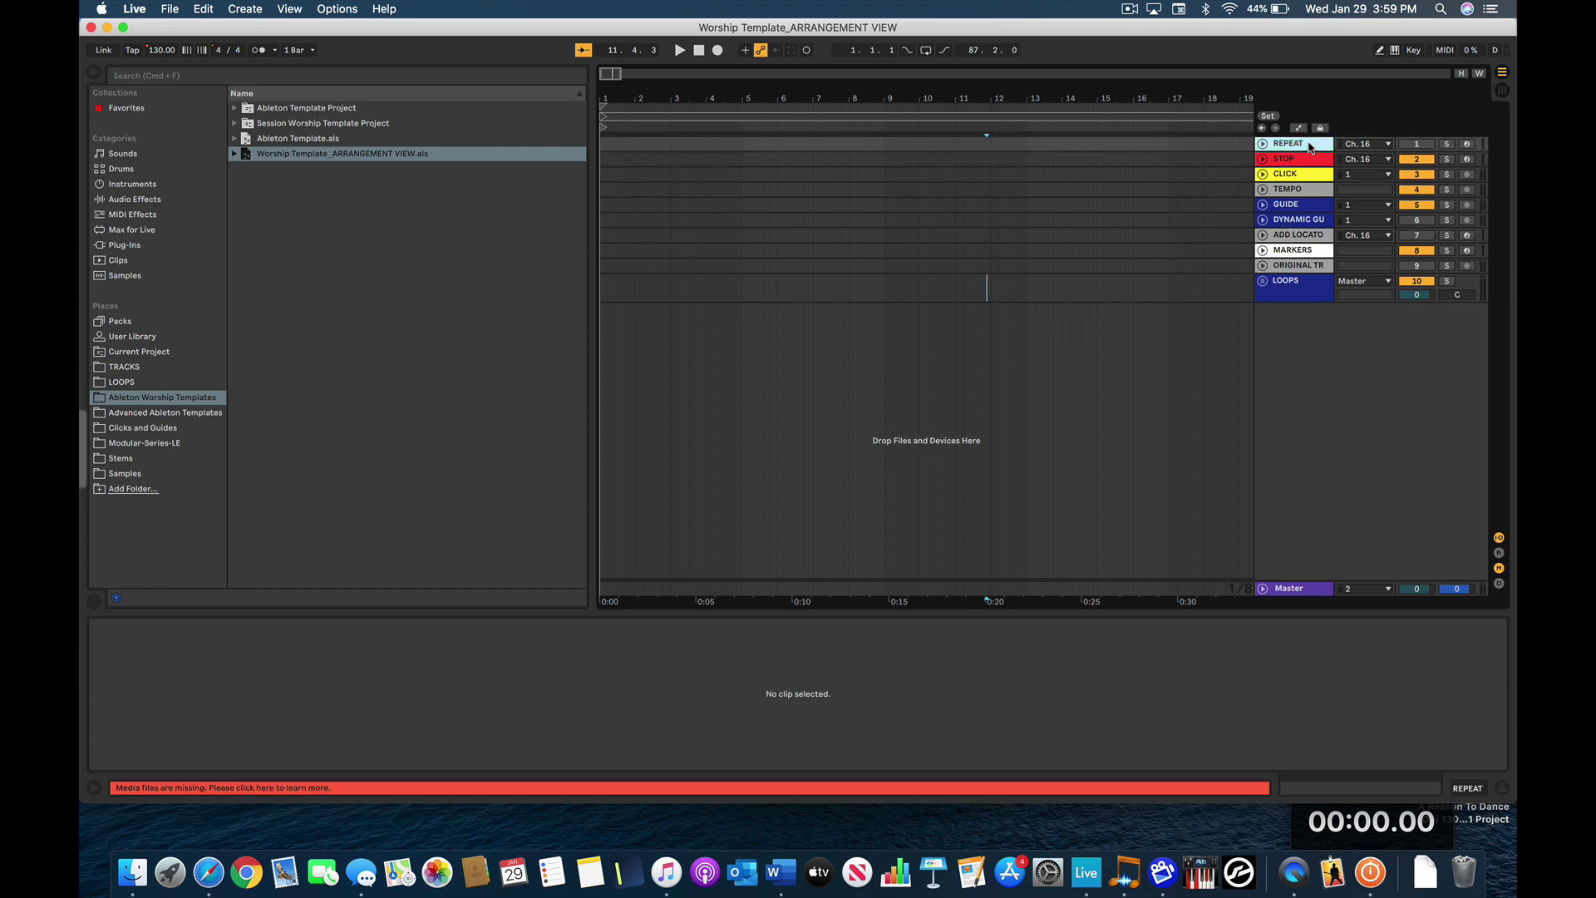
left_click(1311, 159)
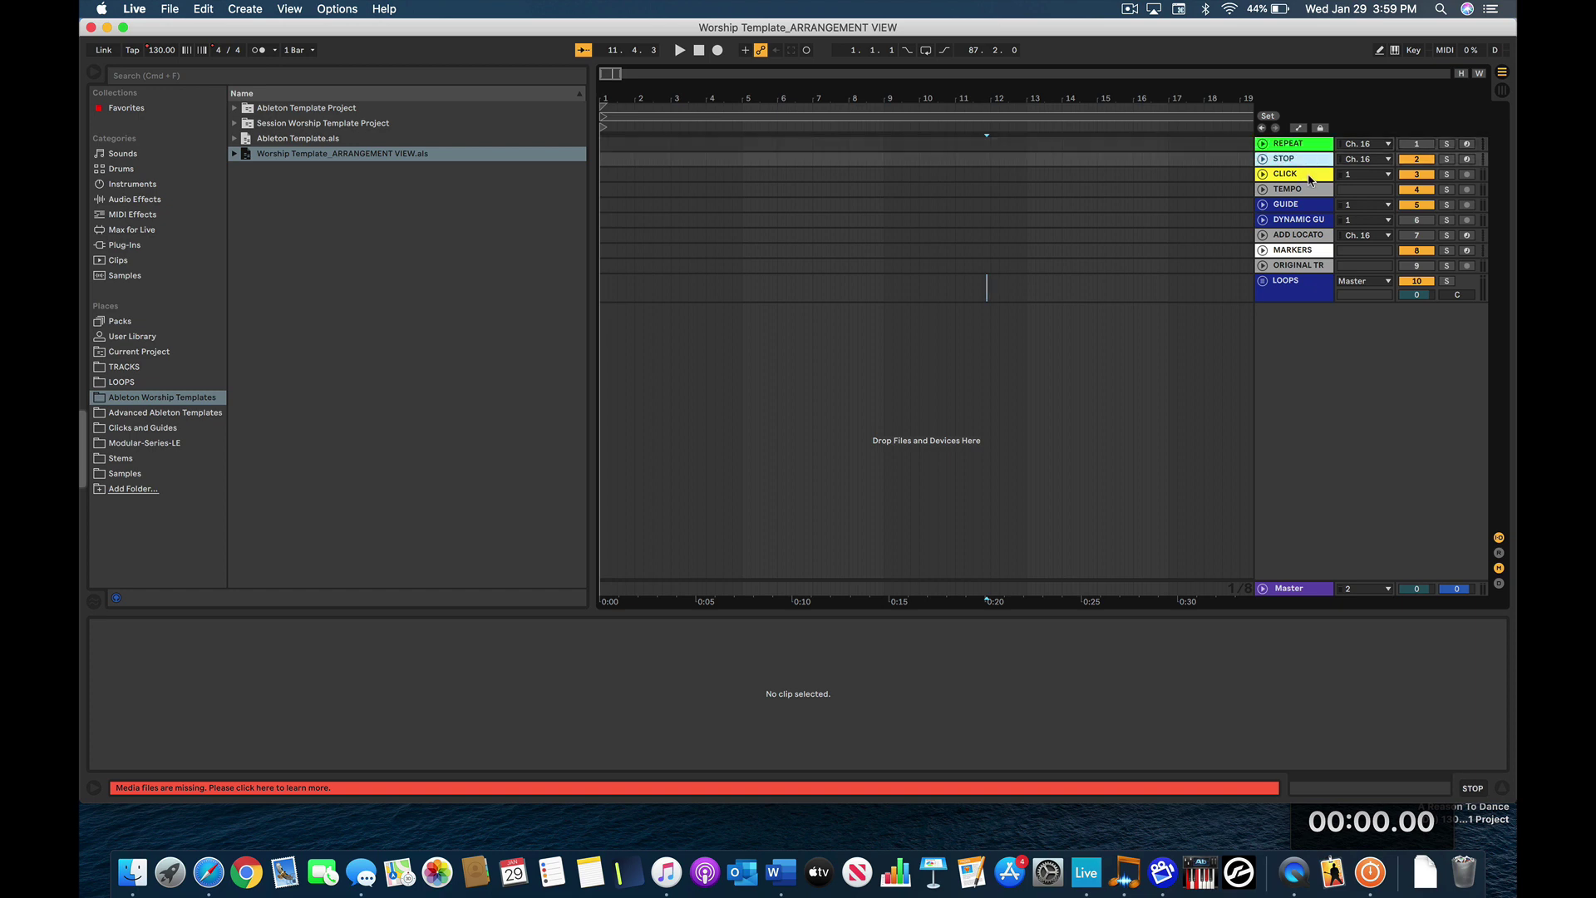
left_click(1312, 177)
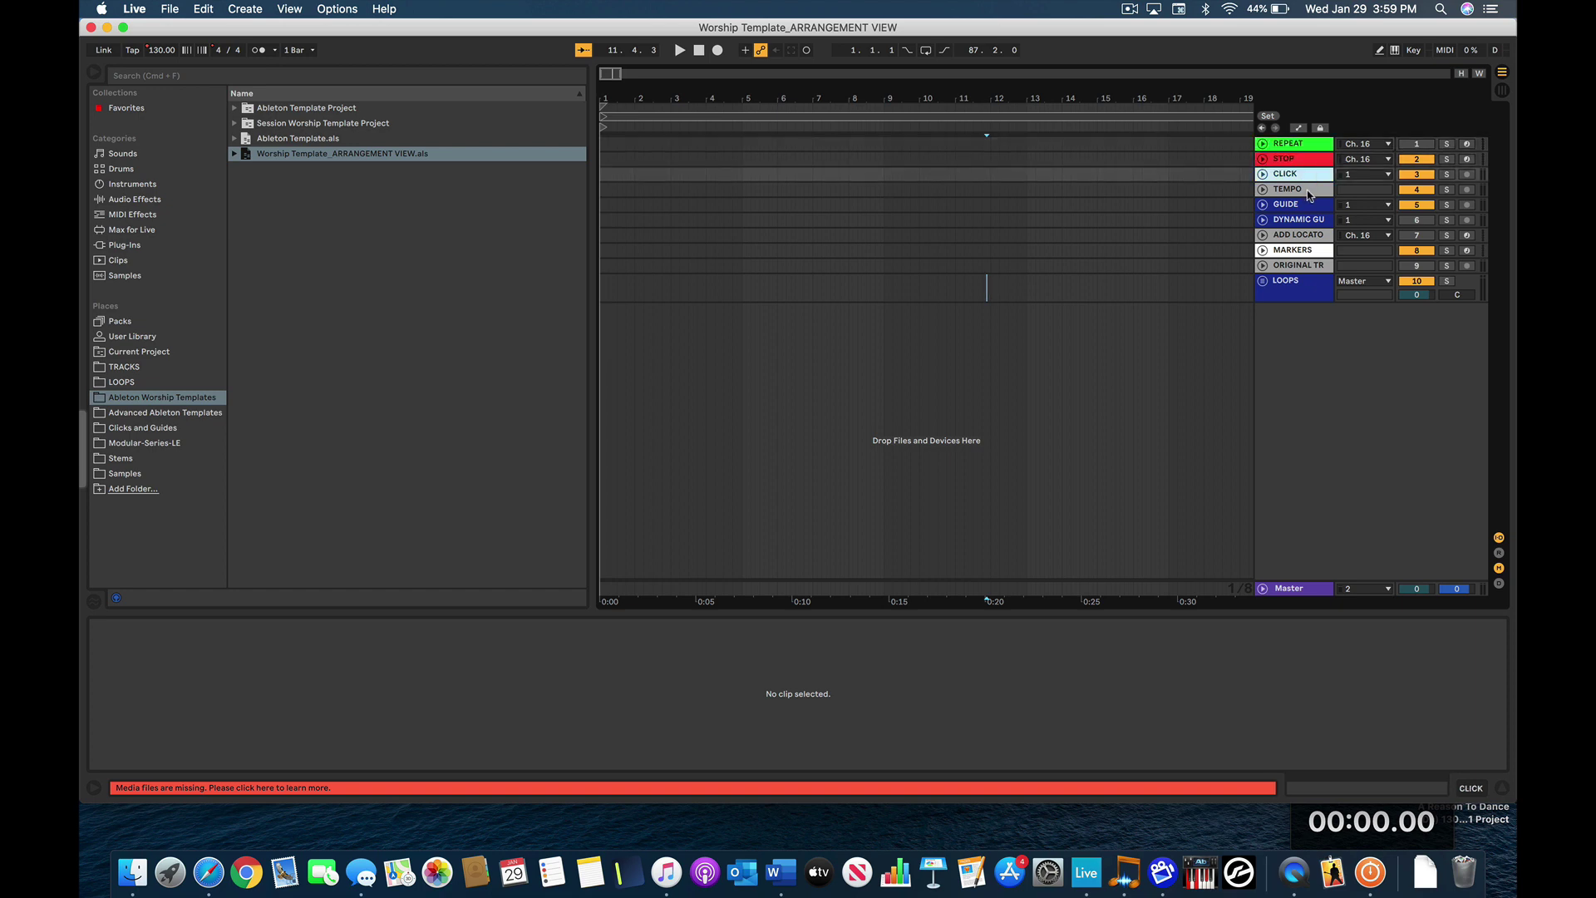
left_click(1312, 191)
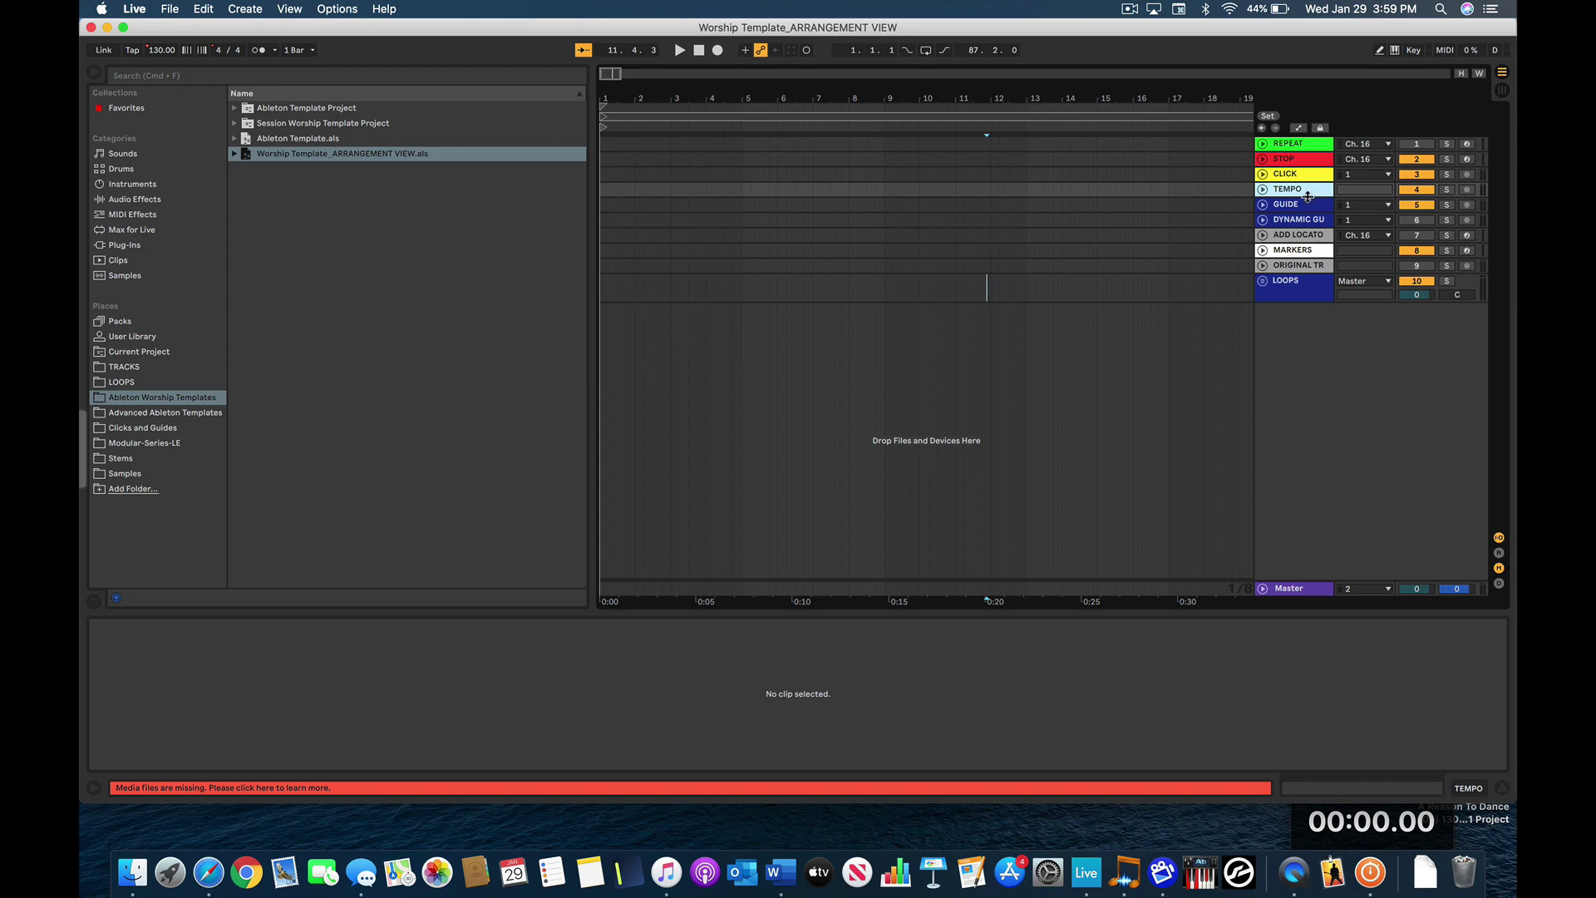
left_click(1311, 206)
left_click(1310, 221)
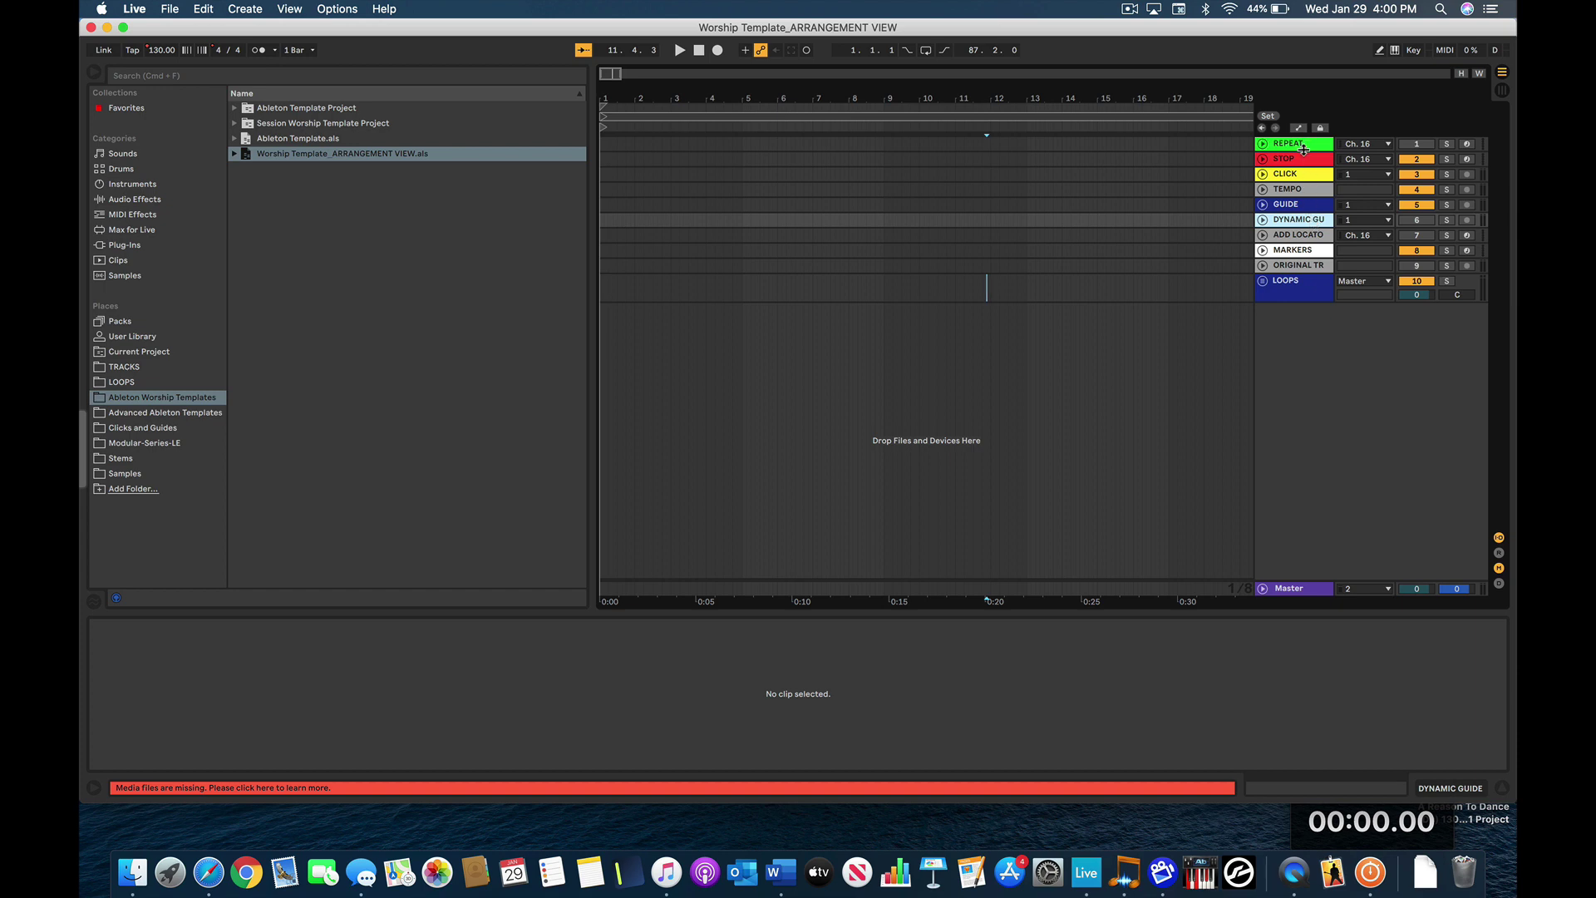
left_click(1309, 236)
left_click(1312, 251)
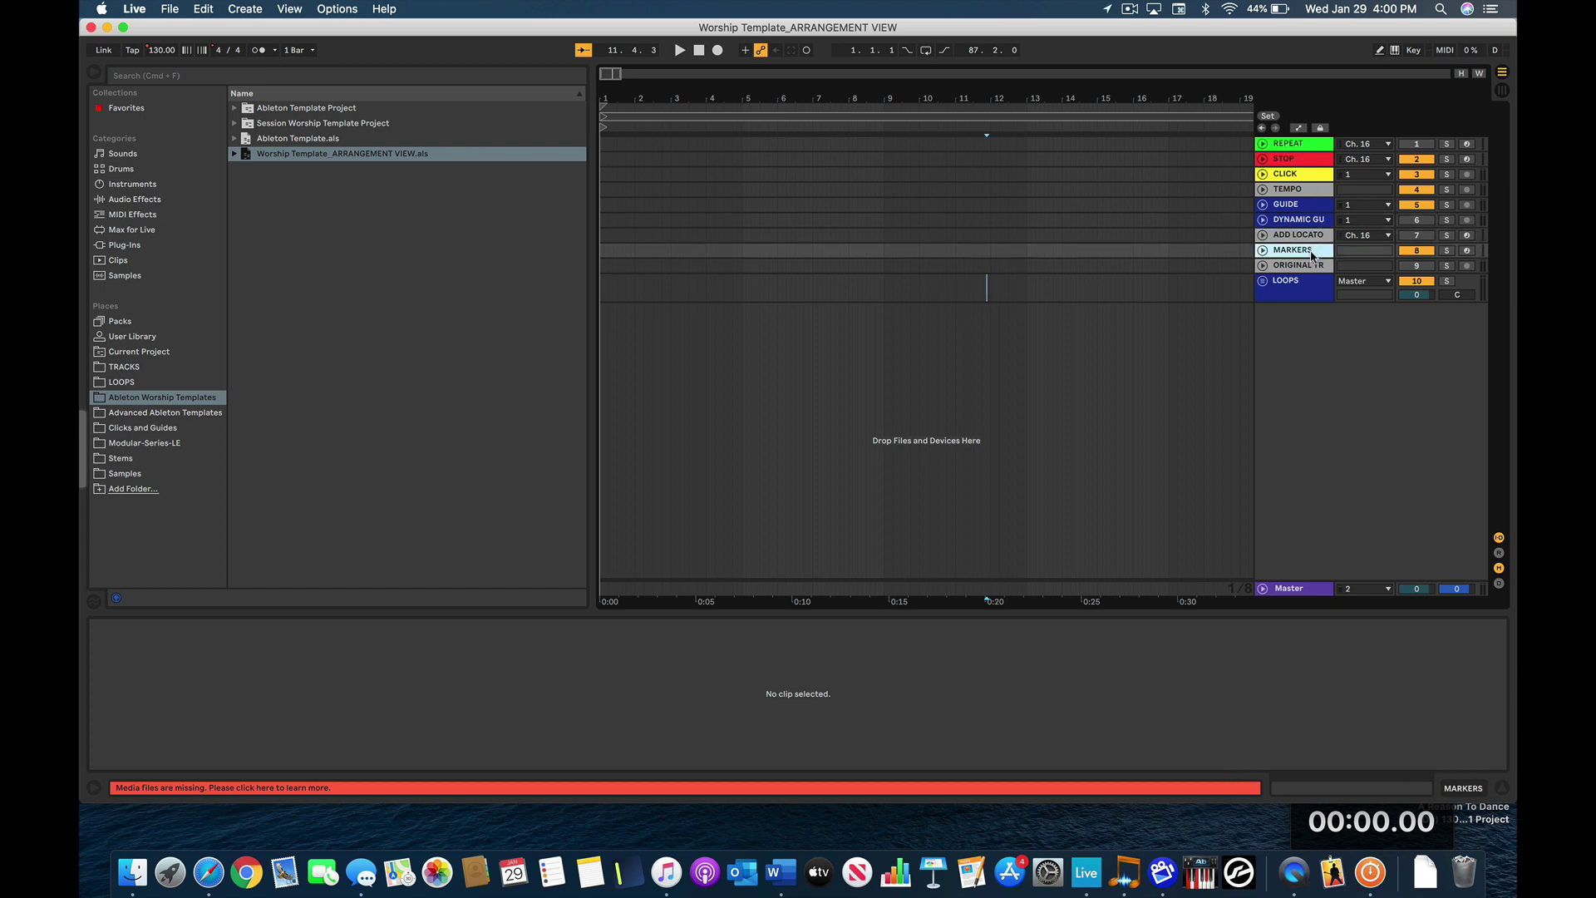
left_click(1312, 264)
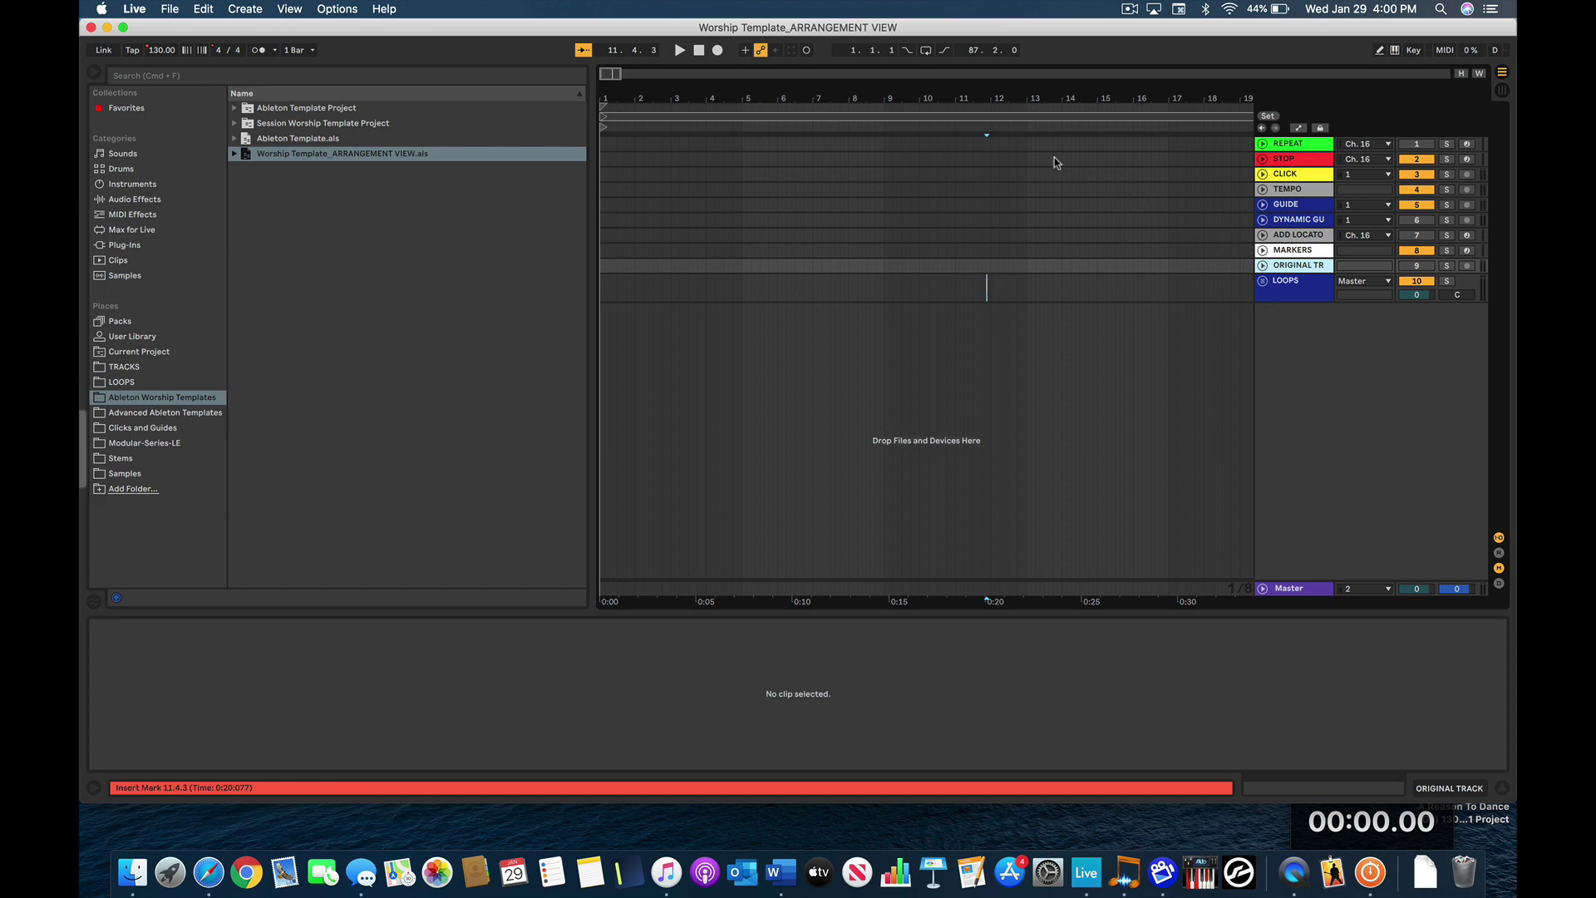
left_click(1283, 291)
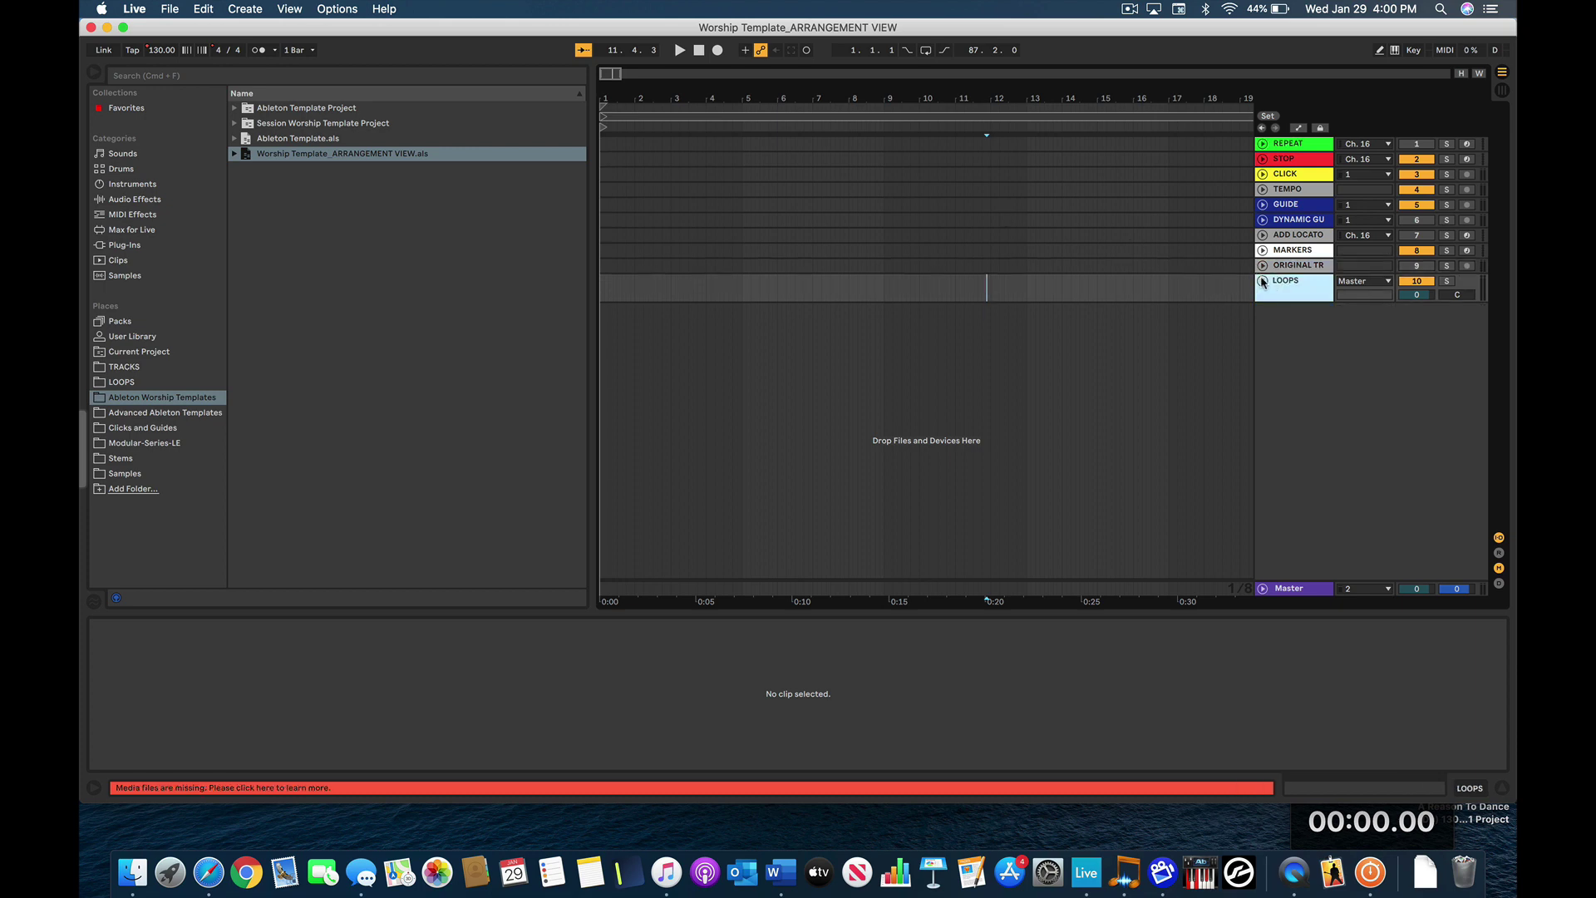
- Unfold the LOOPS group, inspect its REPEAT and #1 CLICK clips, and fold the group again
left_click(1262, 282)
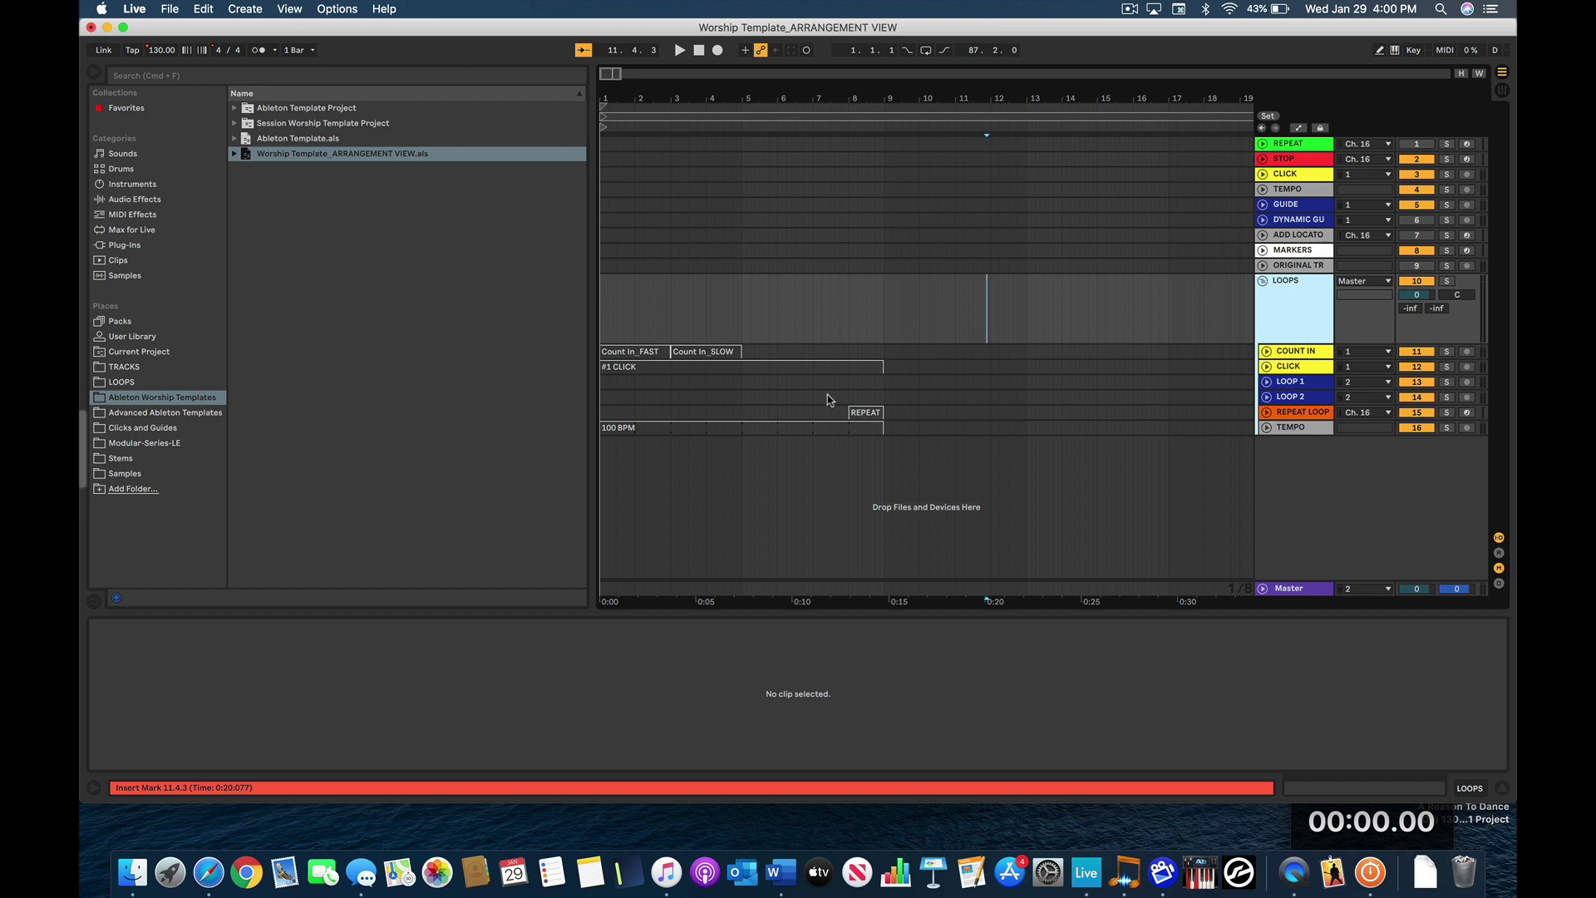
left_click(870, 408)
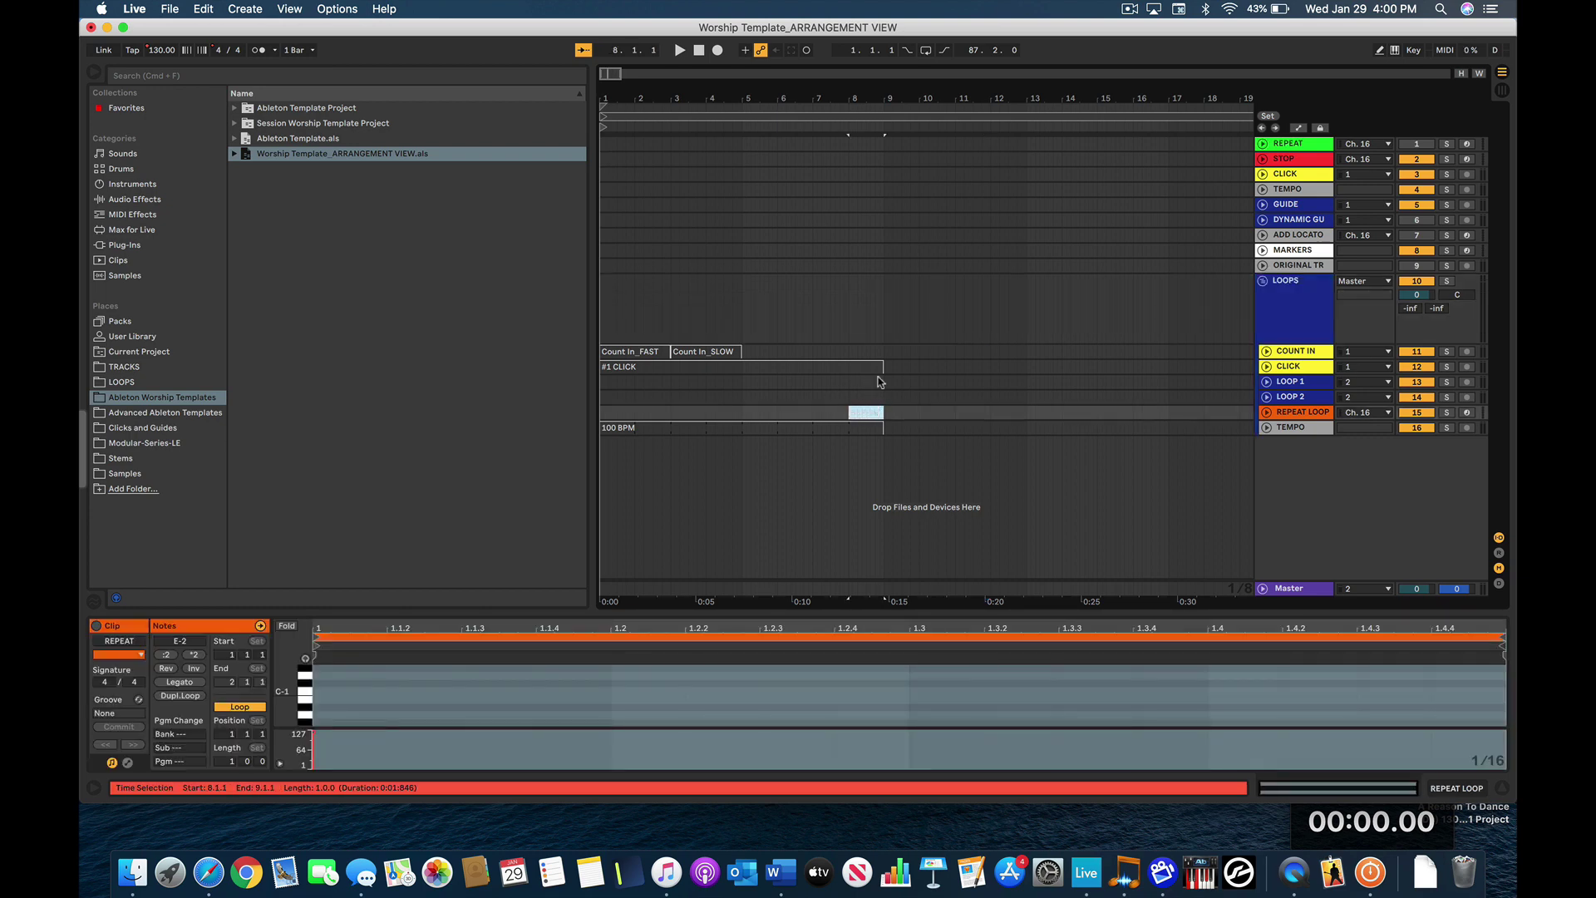
left_click(774, 368)
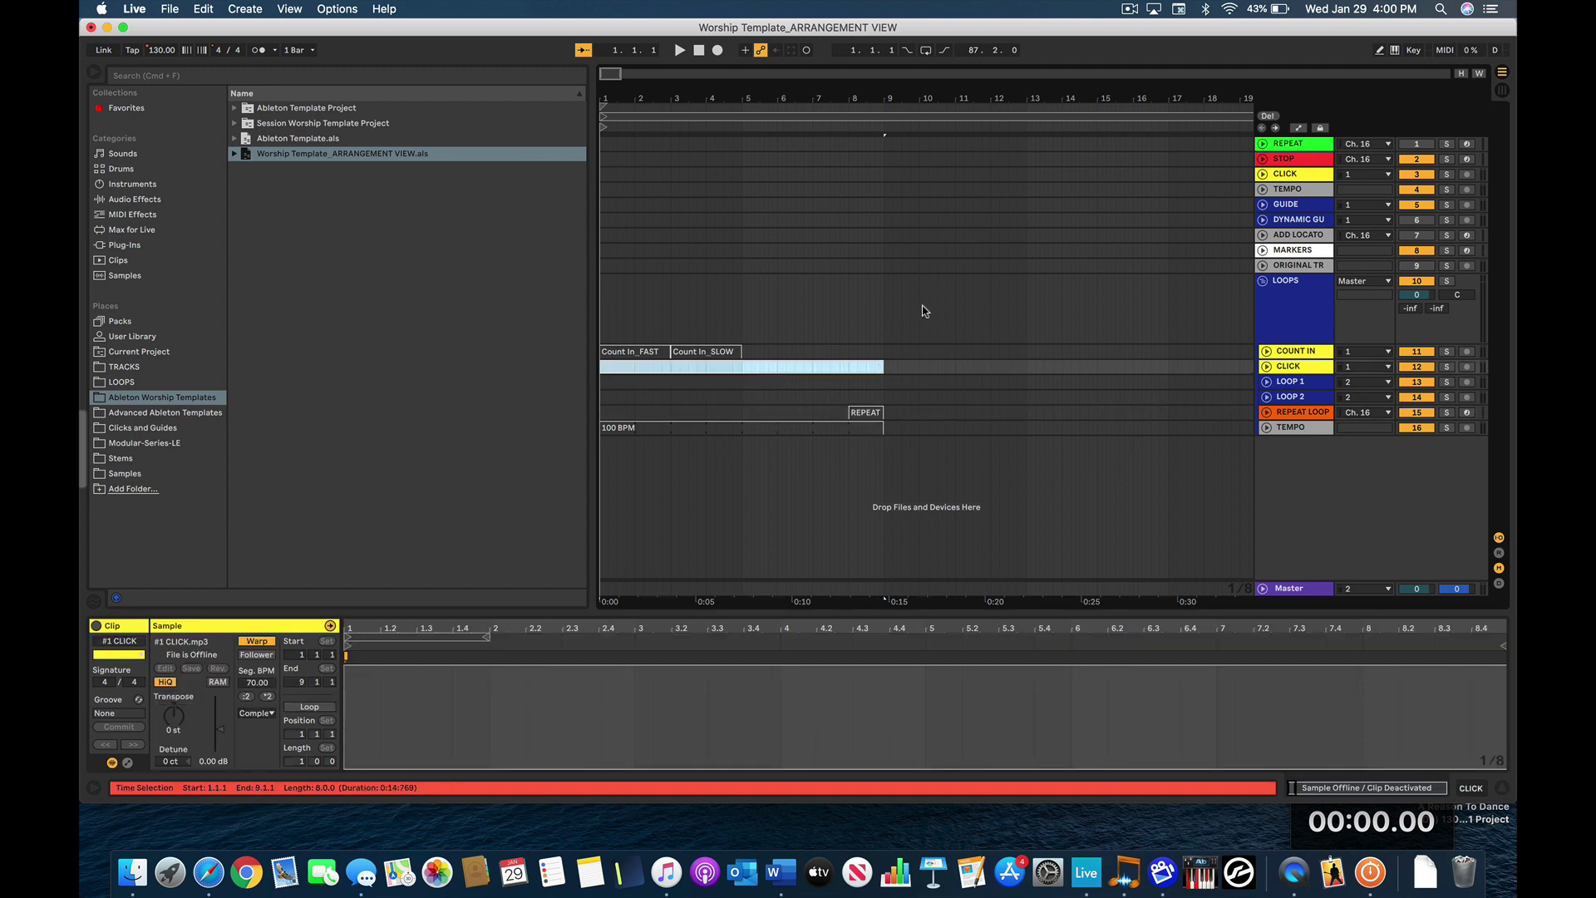
left_click(1263, 282)
left_click(1264, 286)
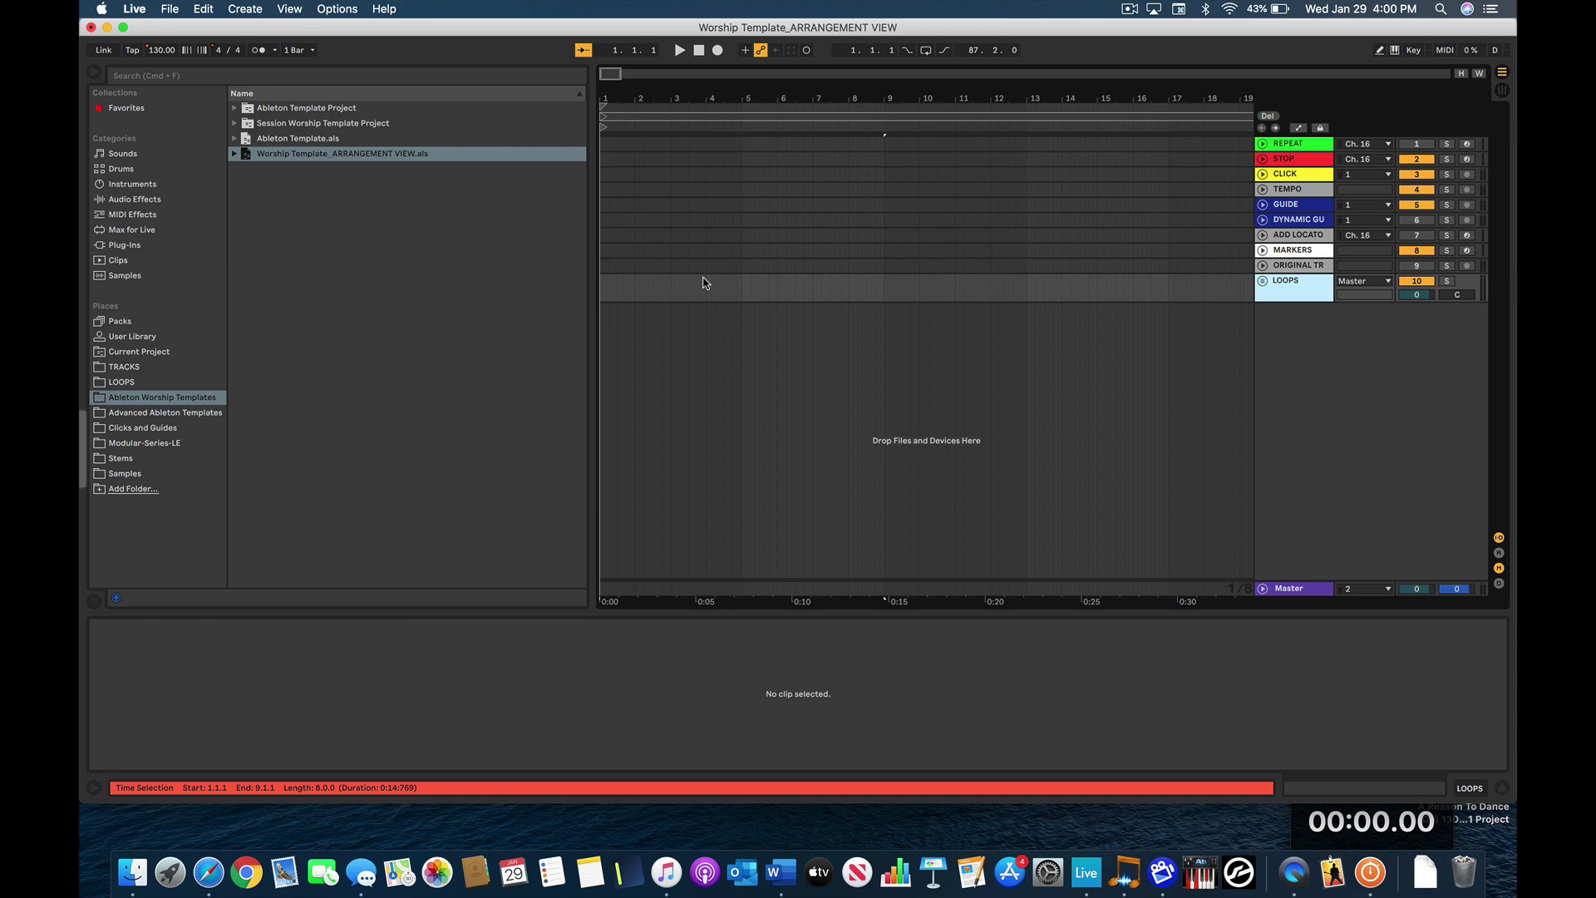
- Check the song order in the Set List note and return to the Live set
mouse_move(83, 449)
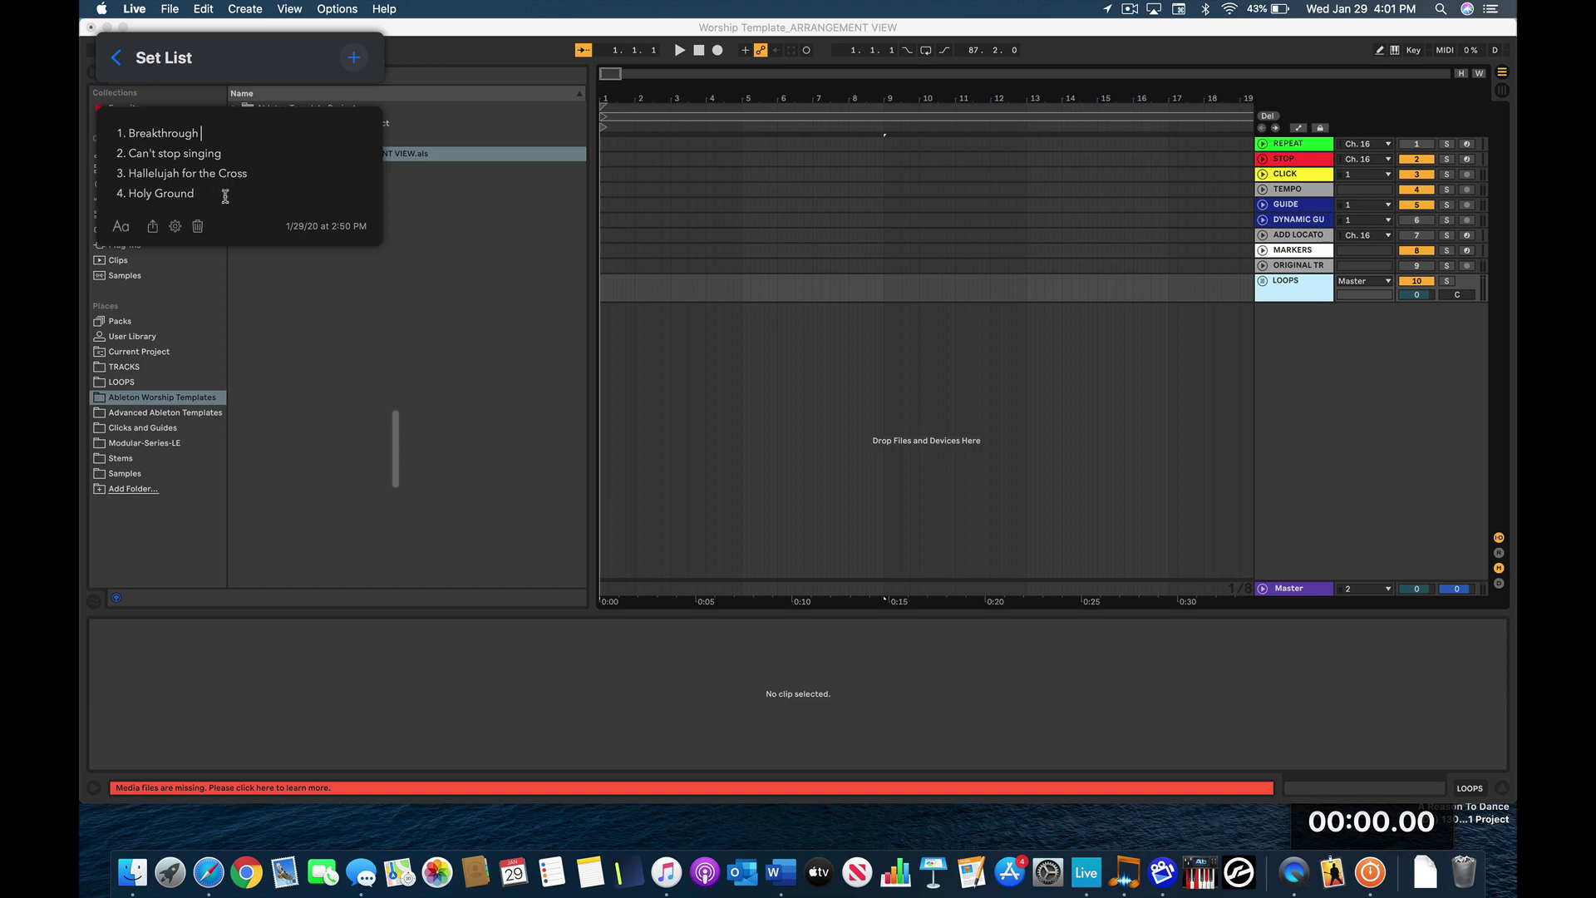
left_click(756, 418)
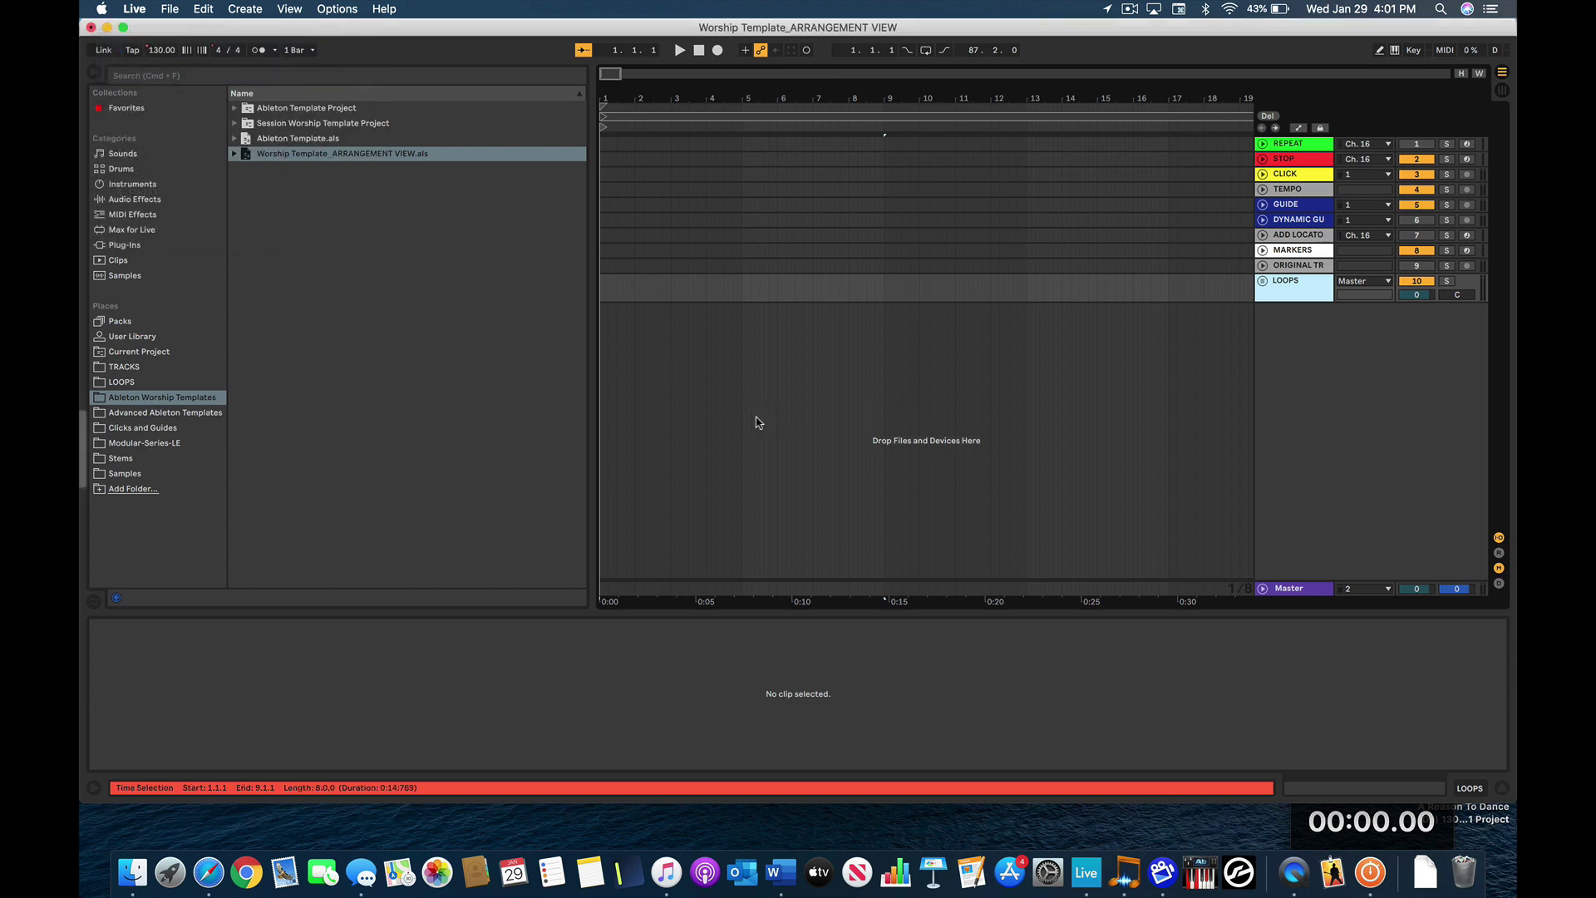
- Narrow the browser to give the arrangement more room, and start the on-screen stopwatch
mouse_move(1361, 819)
left_click(589, 385)
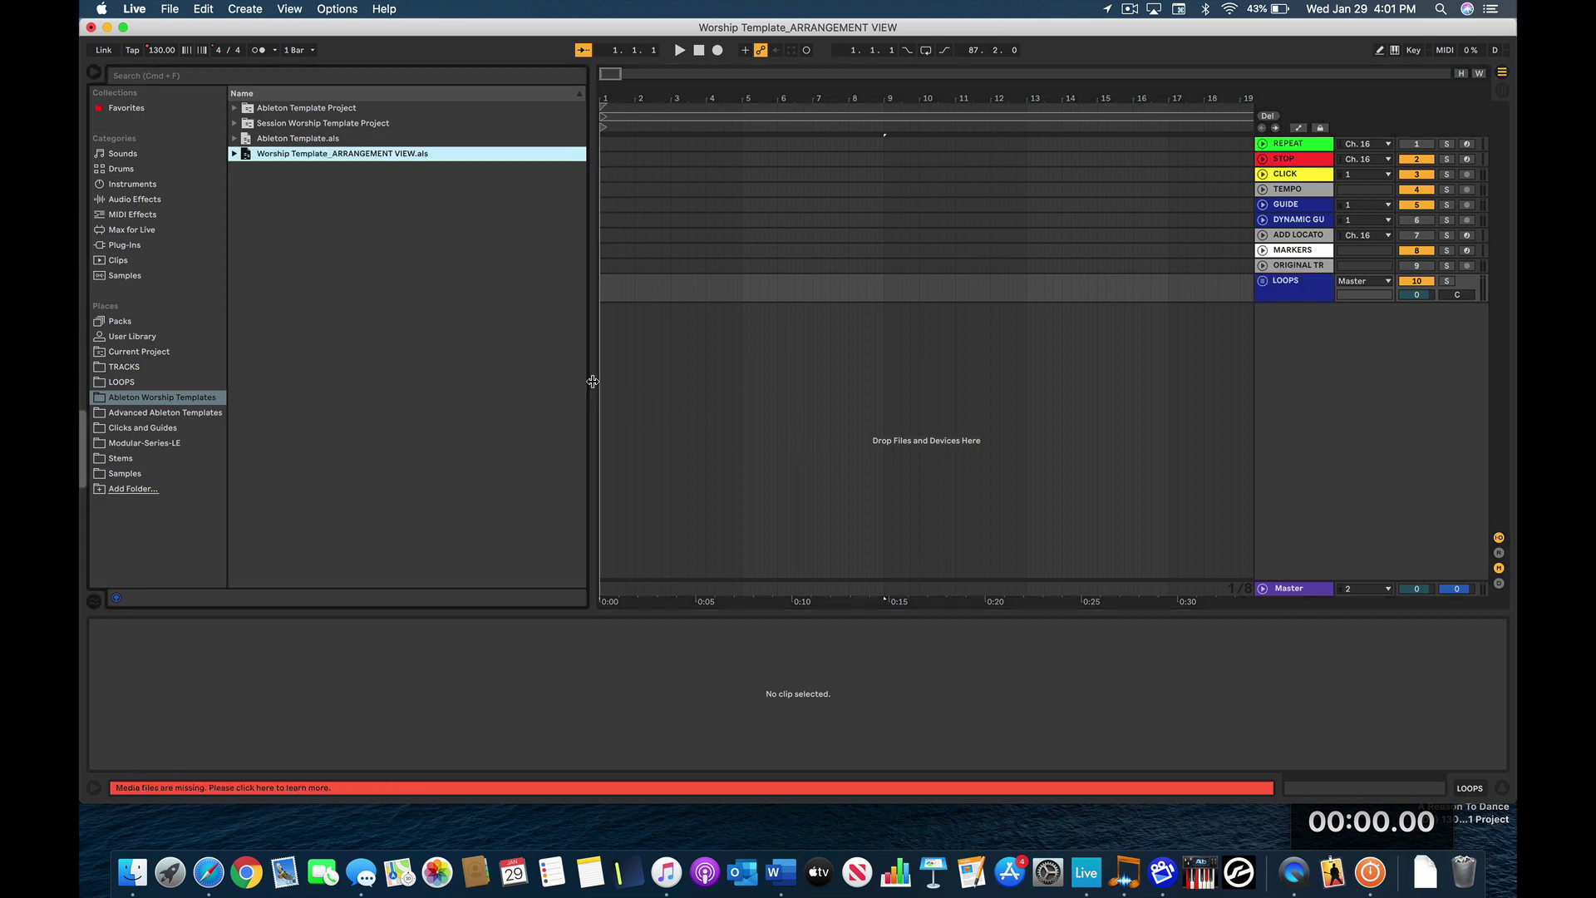
left_click_drag(593, 381, 474, 391)
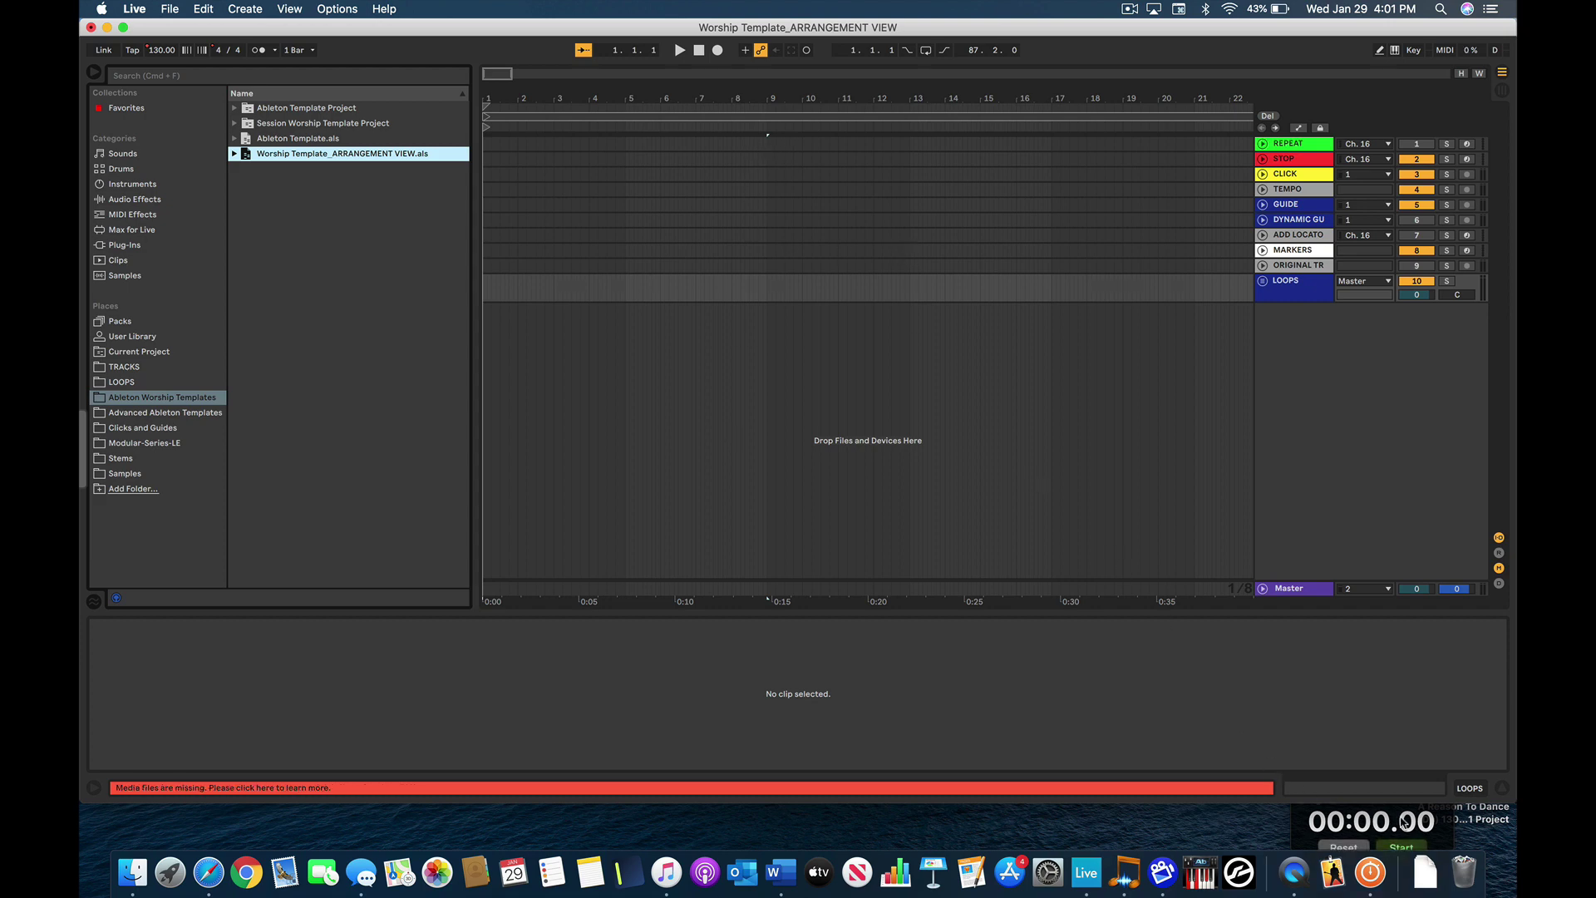
left_click(1403, 844)
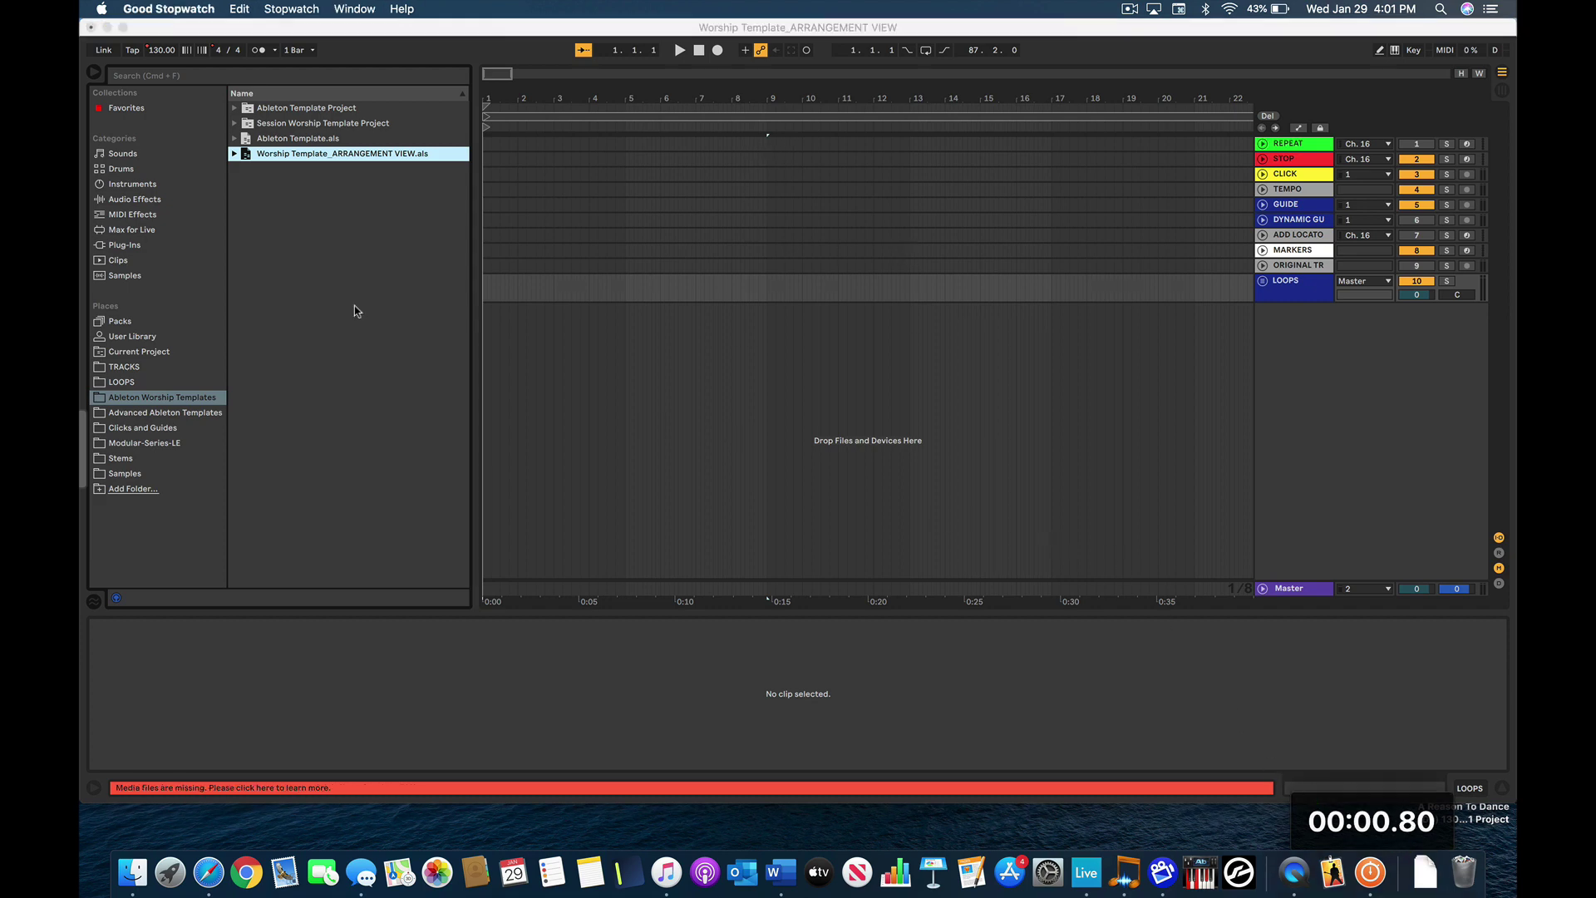
- Search the TRACKS folder for "breakthrough" and expand ARRANGEMENT TRACKS and the Breakthrough_D_147bpm_ARRANGEMENT Project
left_click(204, 76)
left_click(204, 75)
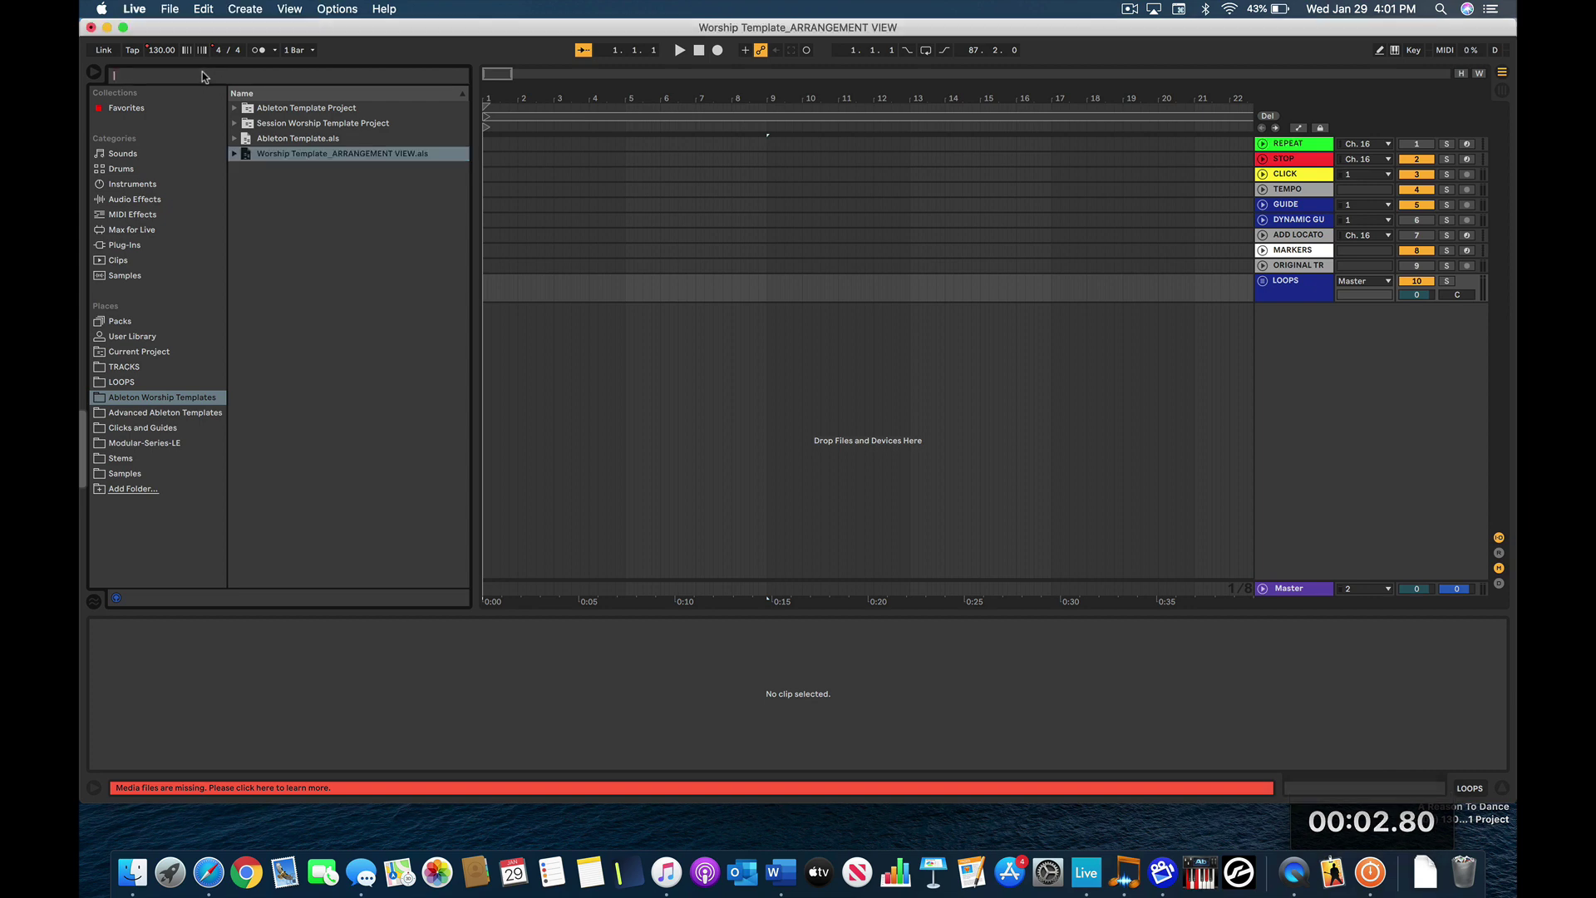
type("breakthrough")
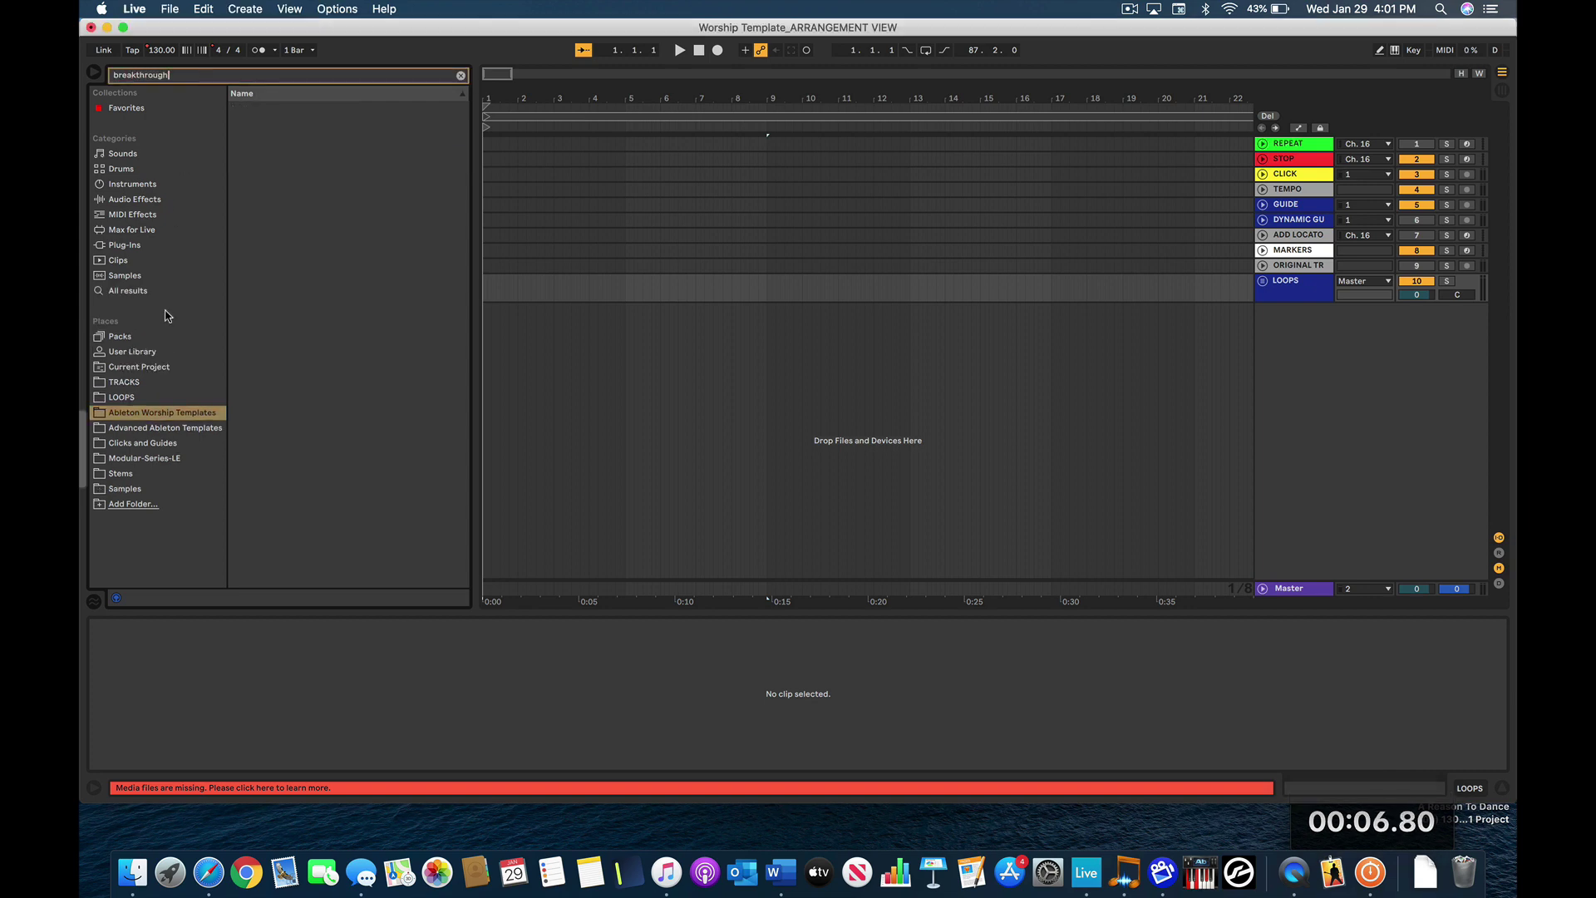
left_click(126, 384)
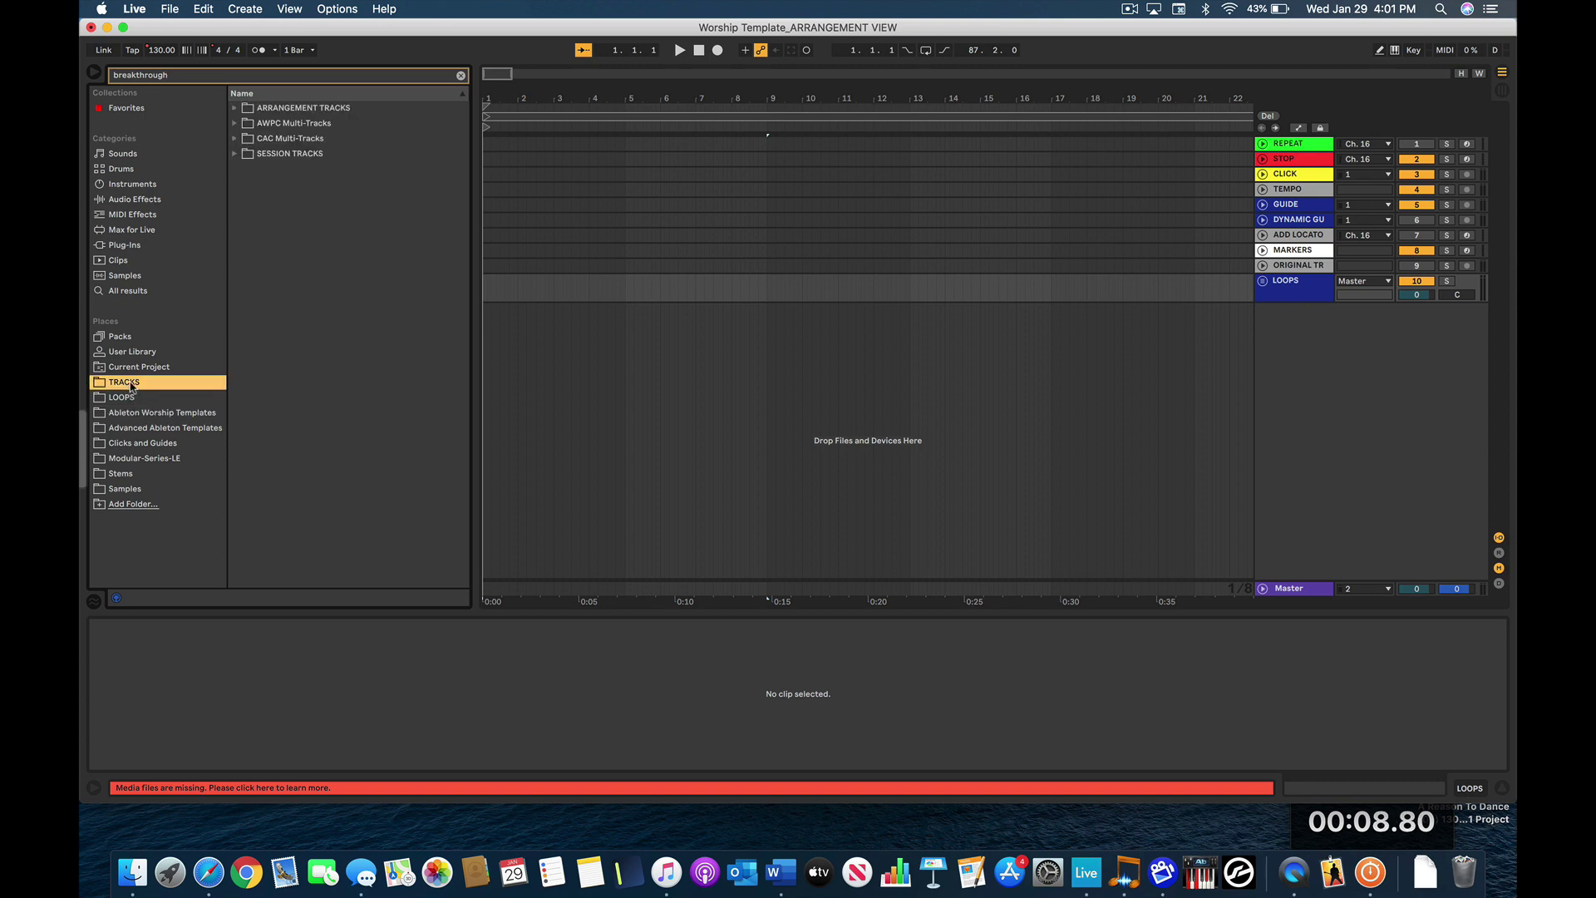
left_click(293, 109)
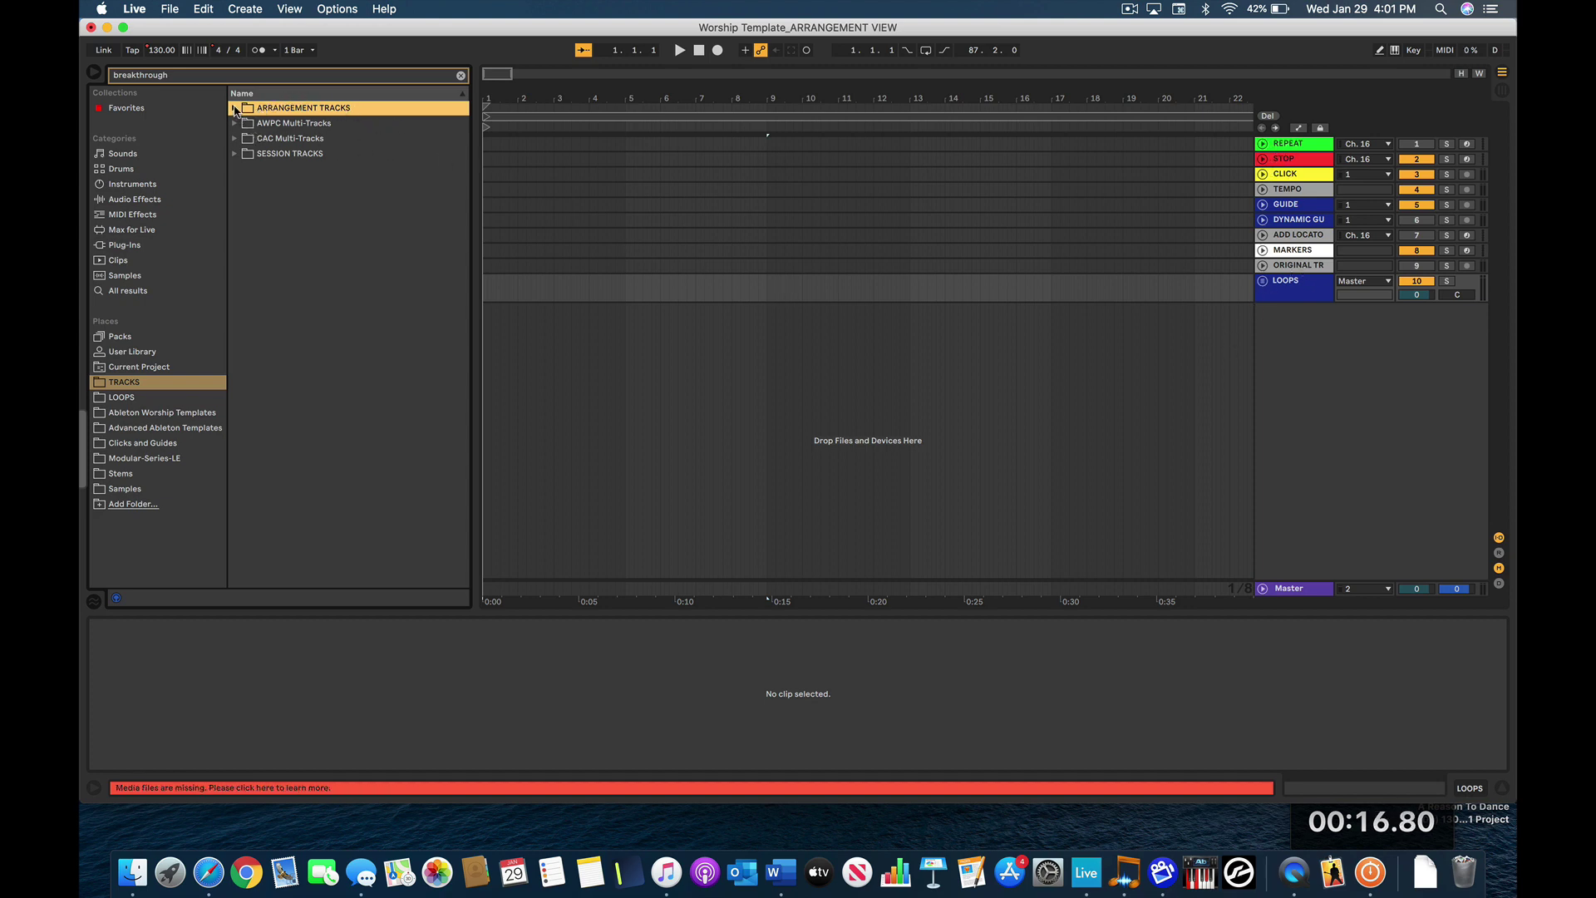
left_click(235, 109)
left_click(246, 123)
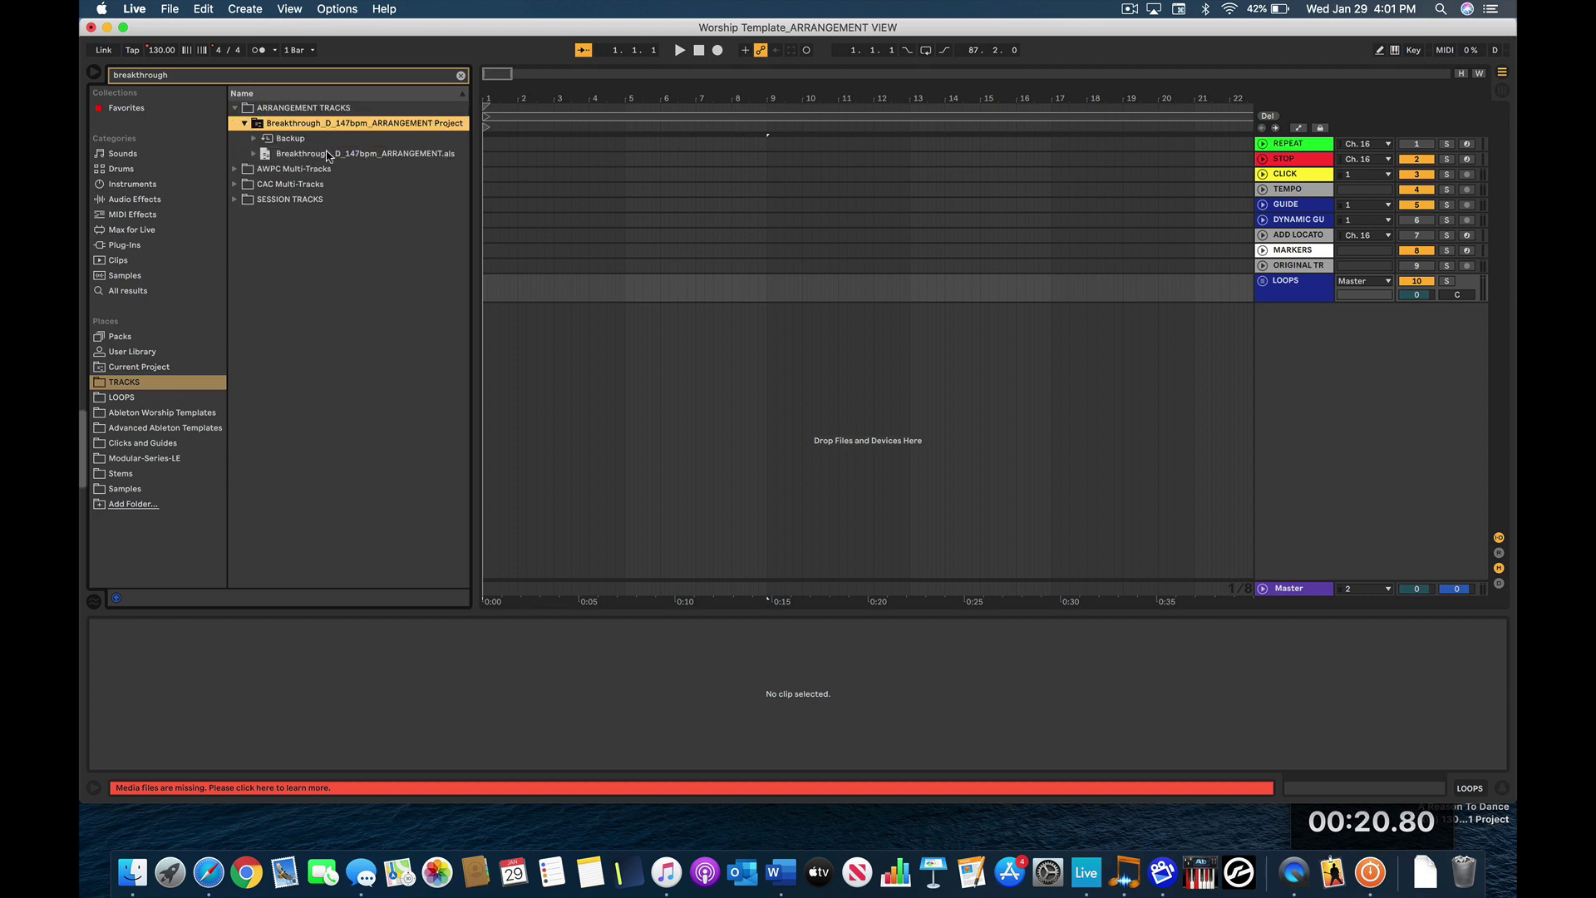
- Import Breakthrough_D_147bpm_ARRANGEMENT.als below the LOOPS group at bar 1 and fold its BREAKTHROUGH stem group
left_click_drag(329, 155, 523, 326)
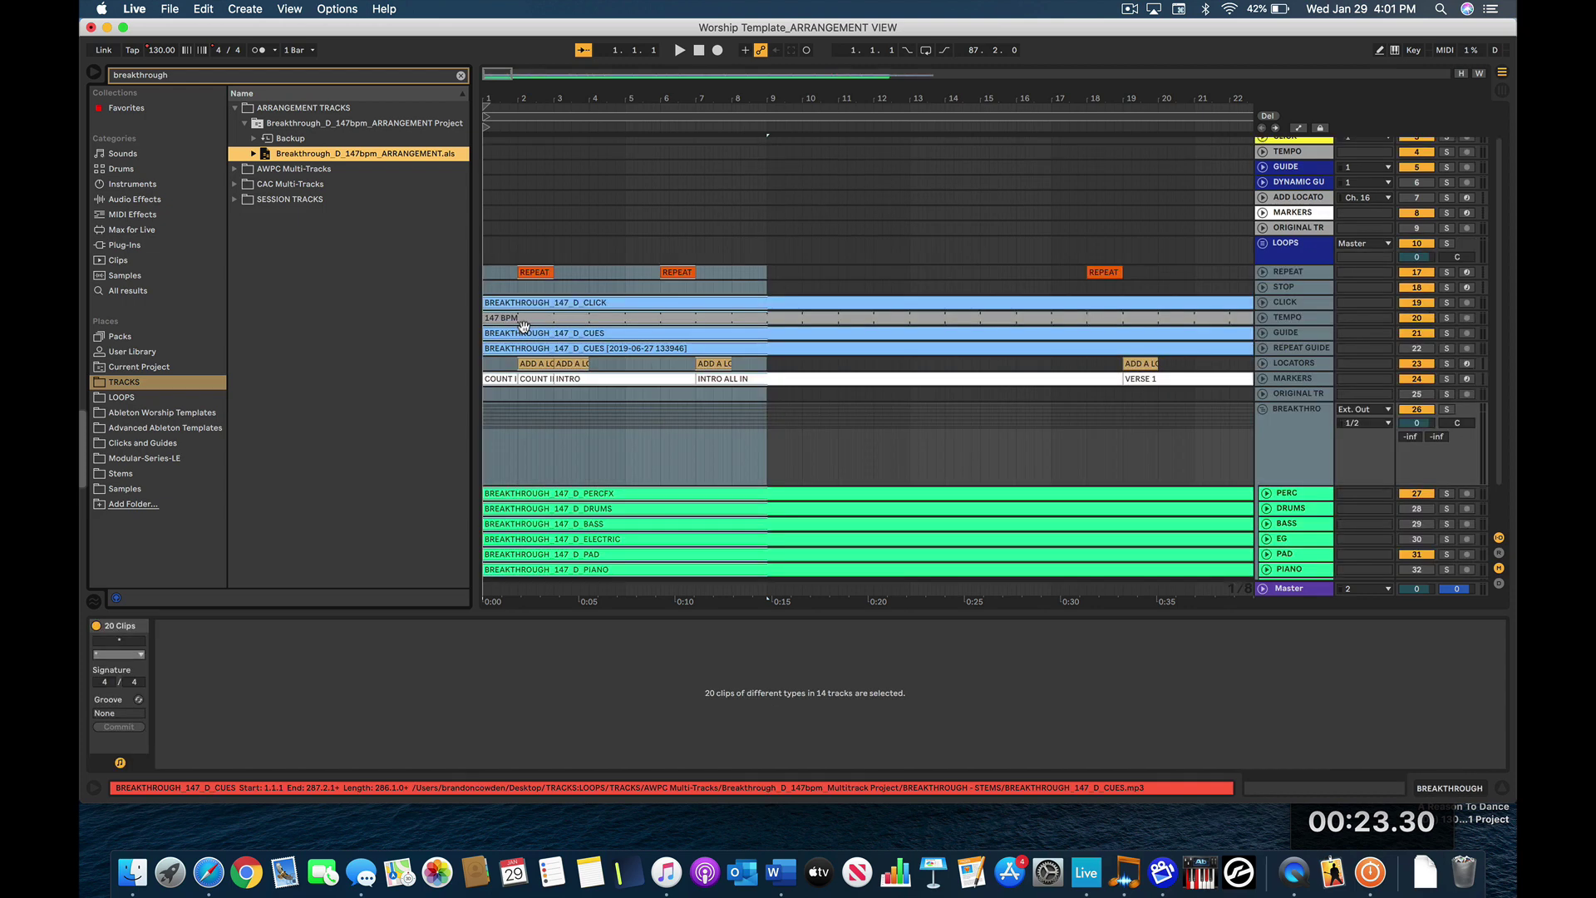
left_click(944, 454)
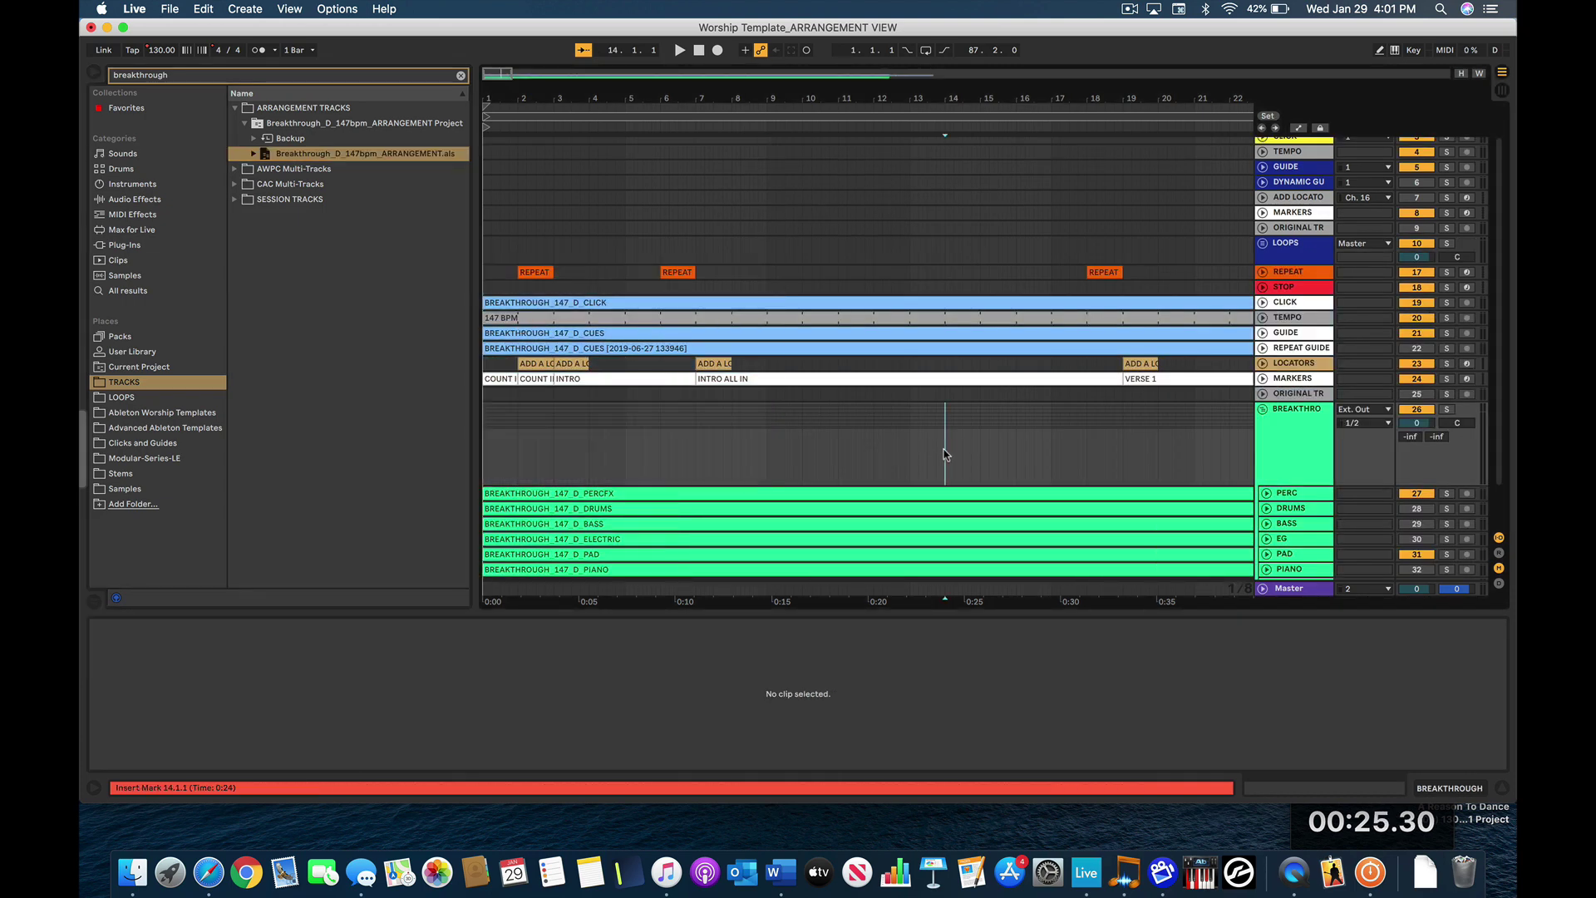
left_click(1263, 410)
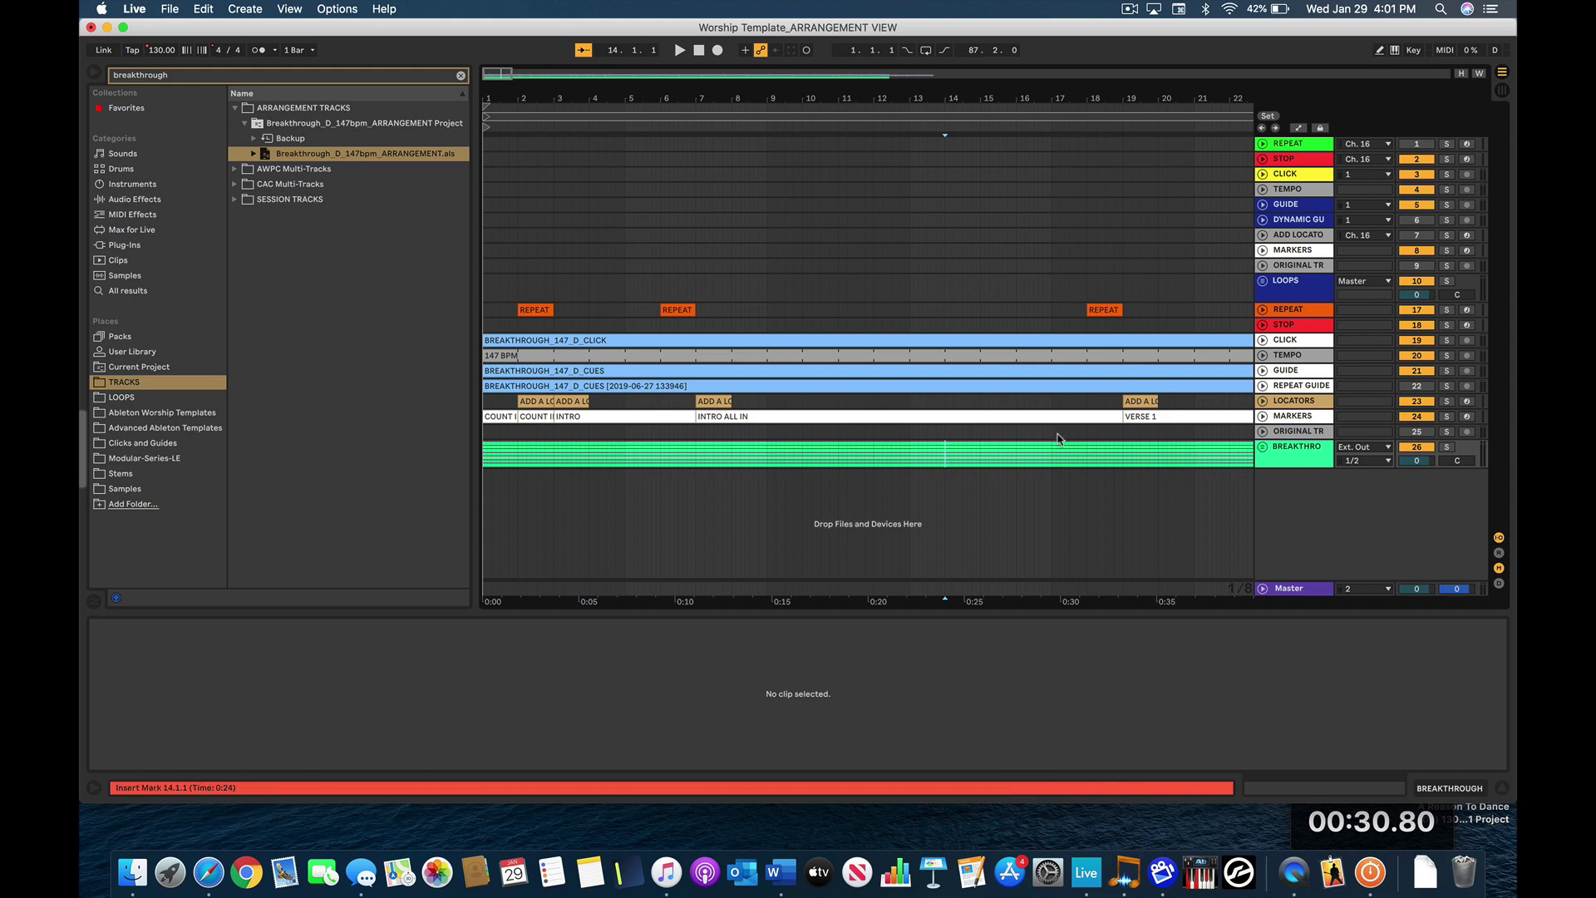
- Cut all clips from the imported REPEAT through ORIGINAL TRACK tracks over the song's full length, leaving the stem group out
key("minus")
key("minus")
key("minus")
key("minus")
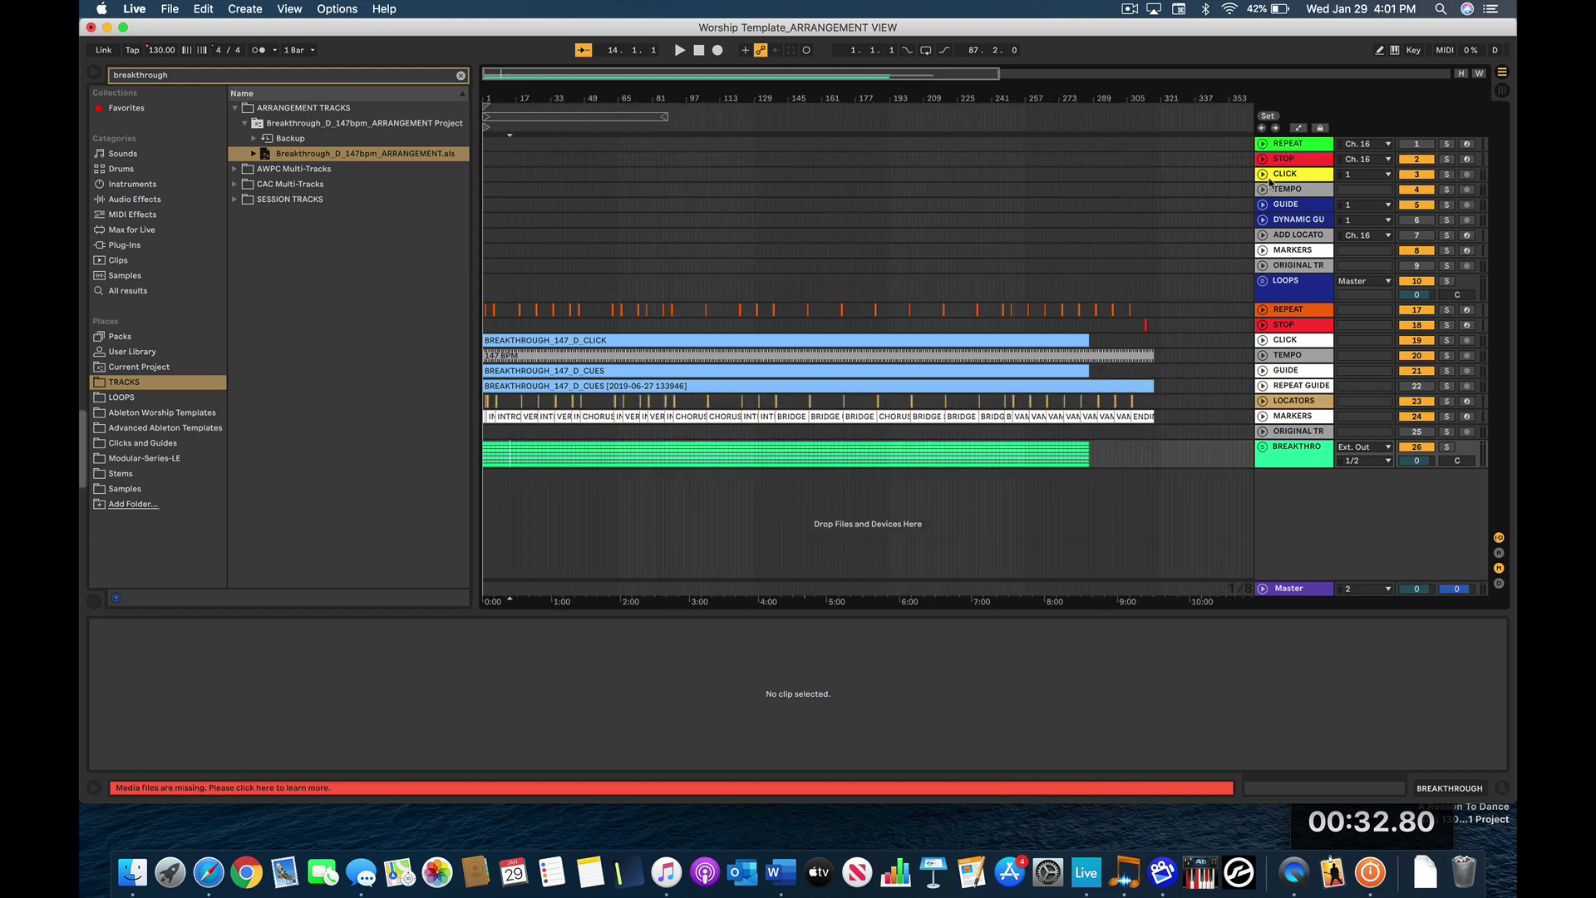
left_click(1165, 431)
left_click_drag(1161, 431, 466, 312)
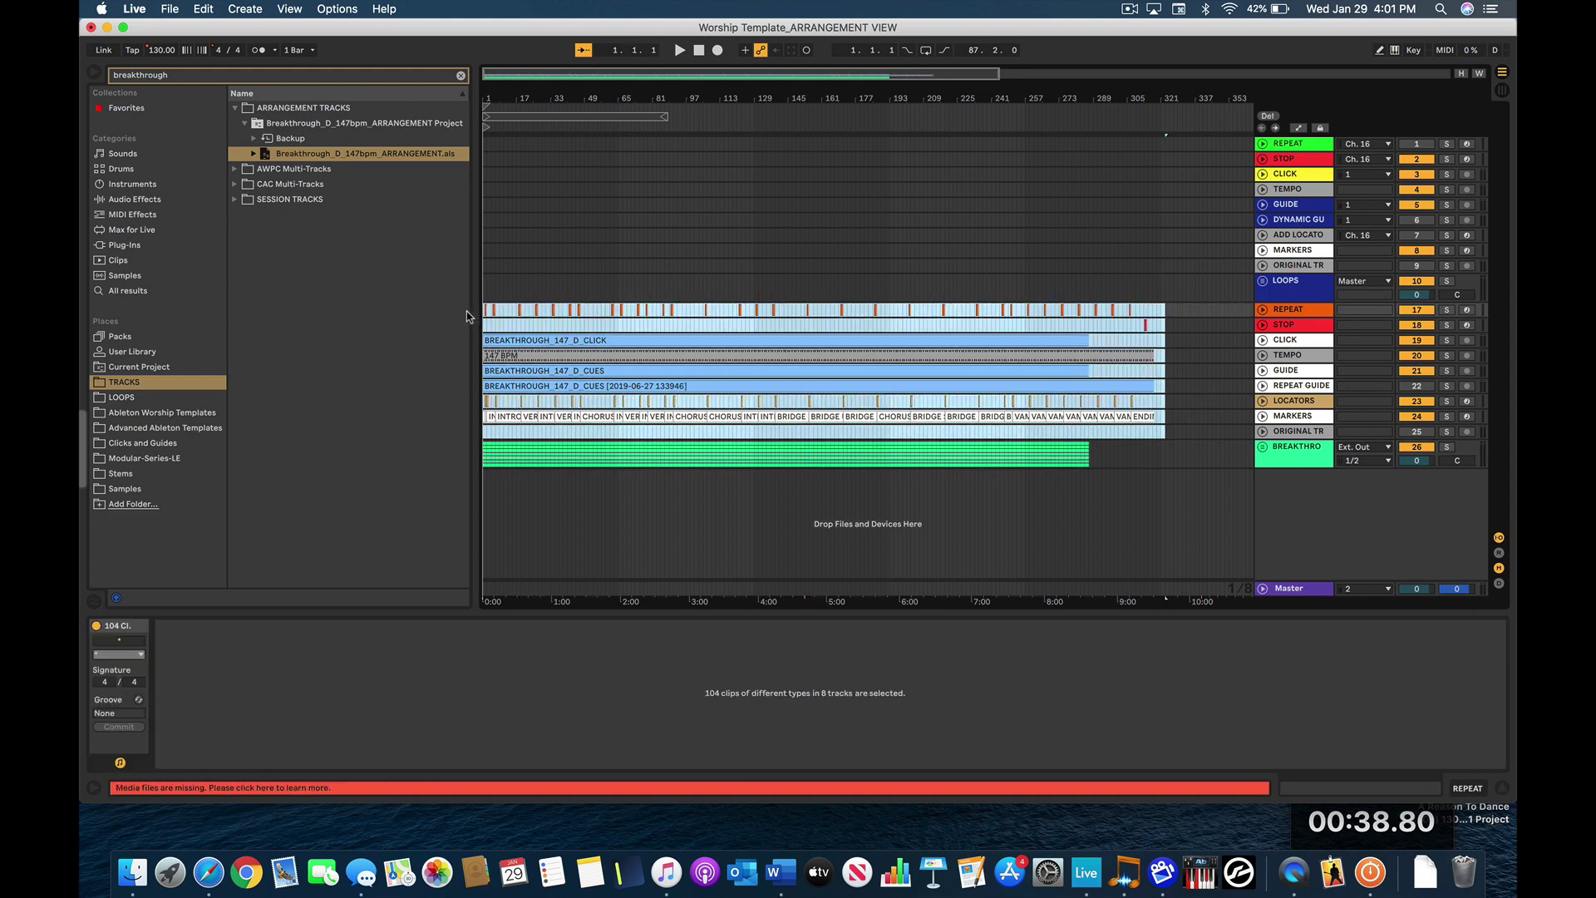
key("cmd+x")
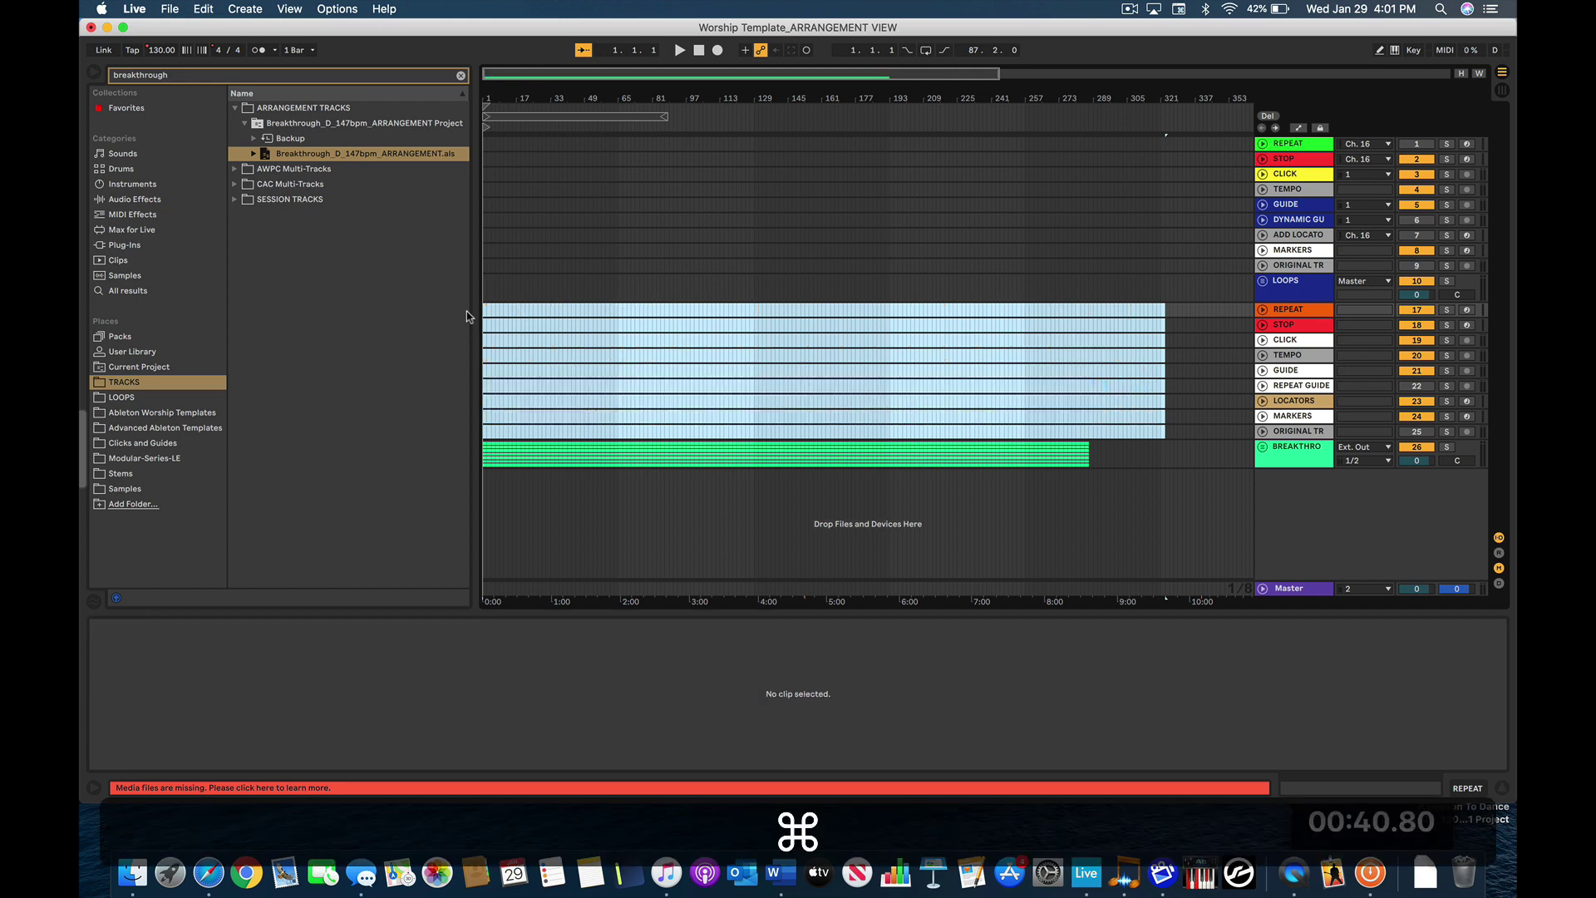
- Paste the cut Breakthrough clips at bar 1, starting on the template's own REPEAT track
left_click(480, 143)
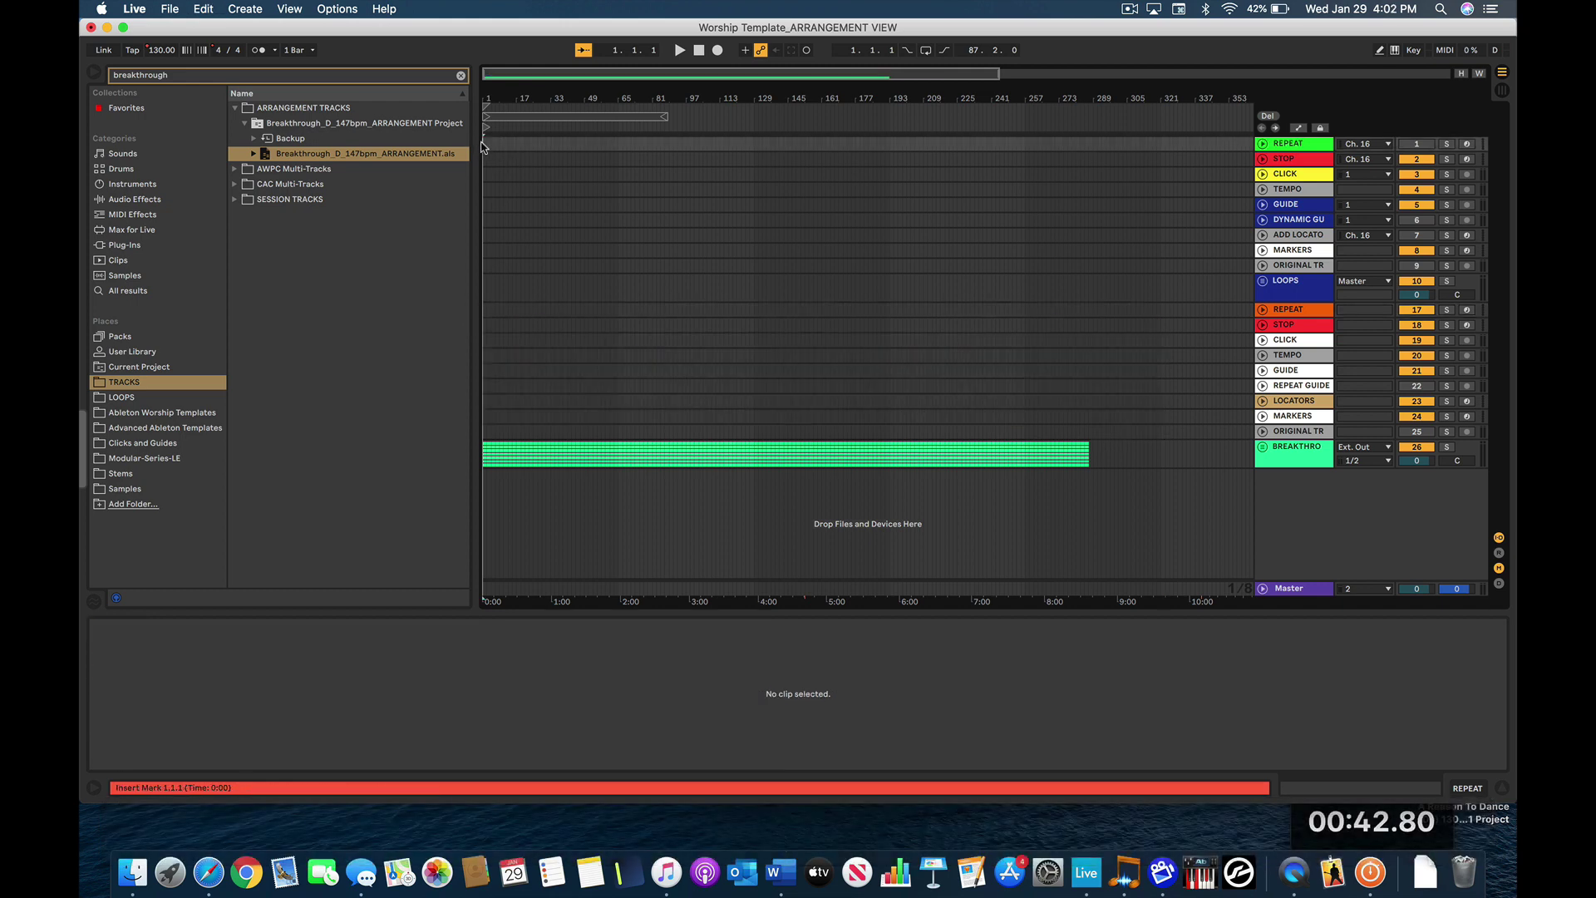
key("plus")
key("plus")
key("plus")
key("plus")
key("plus")
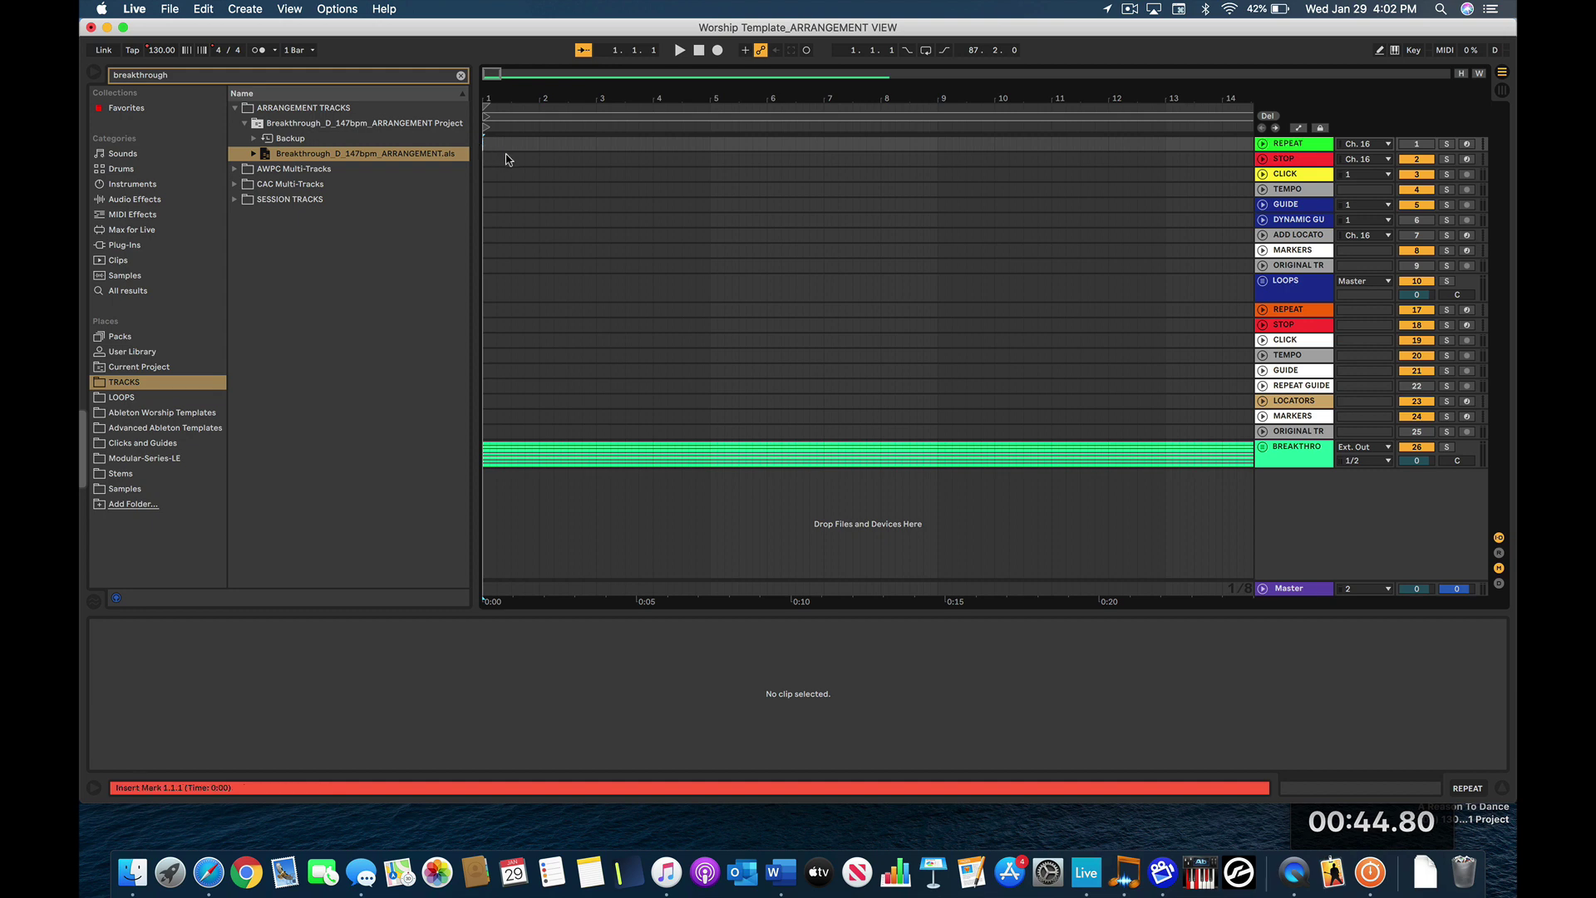
key("super+v")
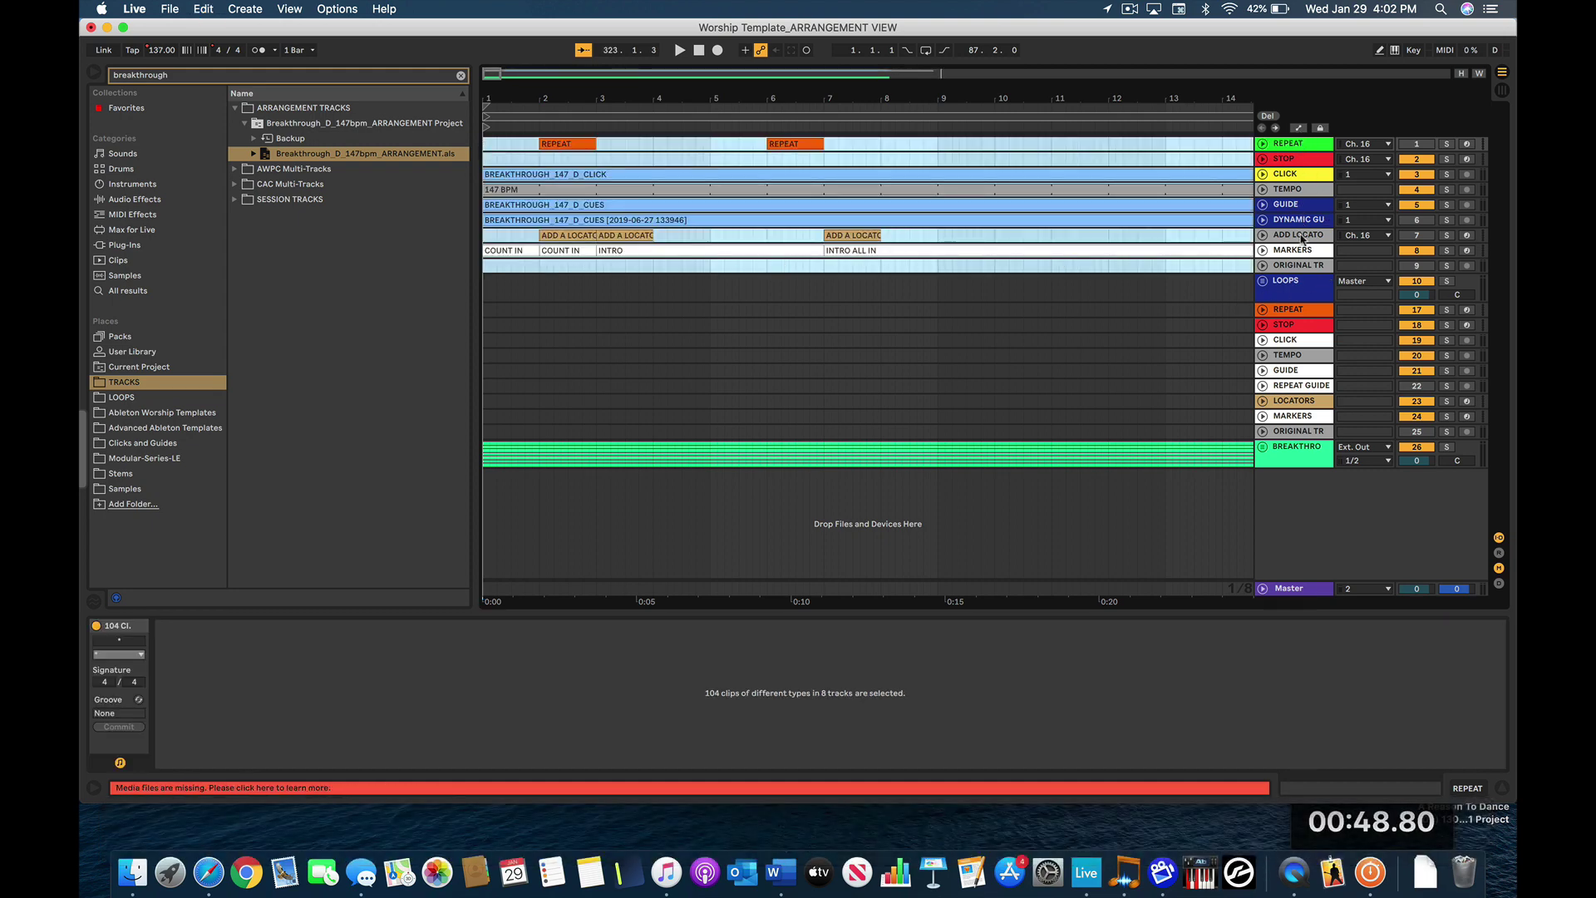
- Delete the emptied imported tracks from REPEAT through ORIGINAL TRACK between the LOOPS and BREAKTHROUGH groups
left_click(1299, 310)
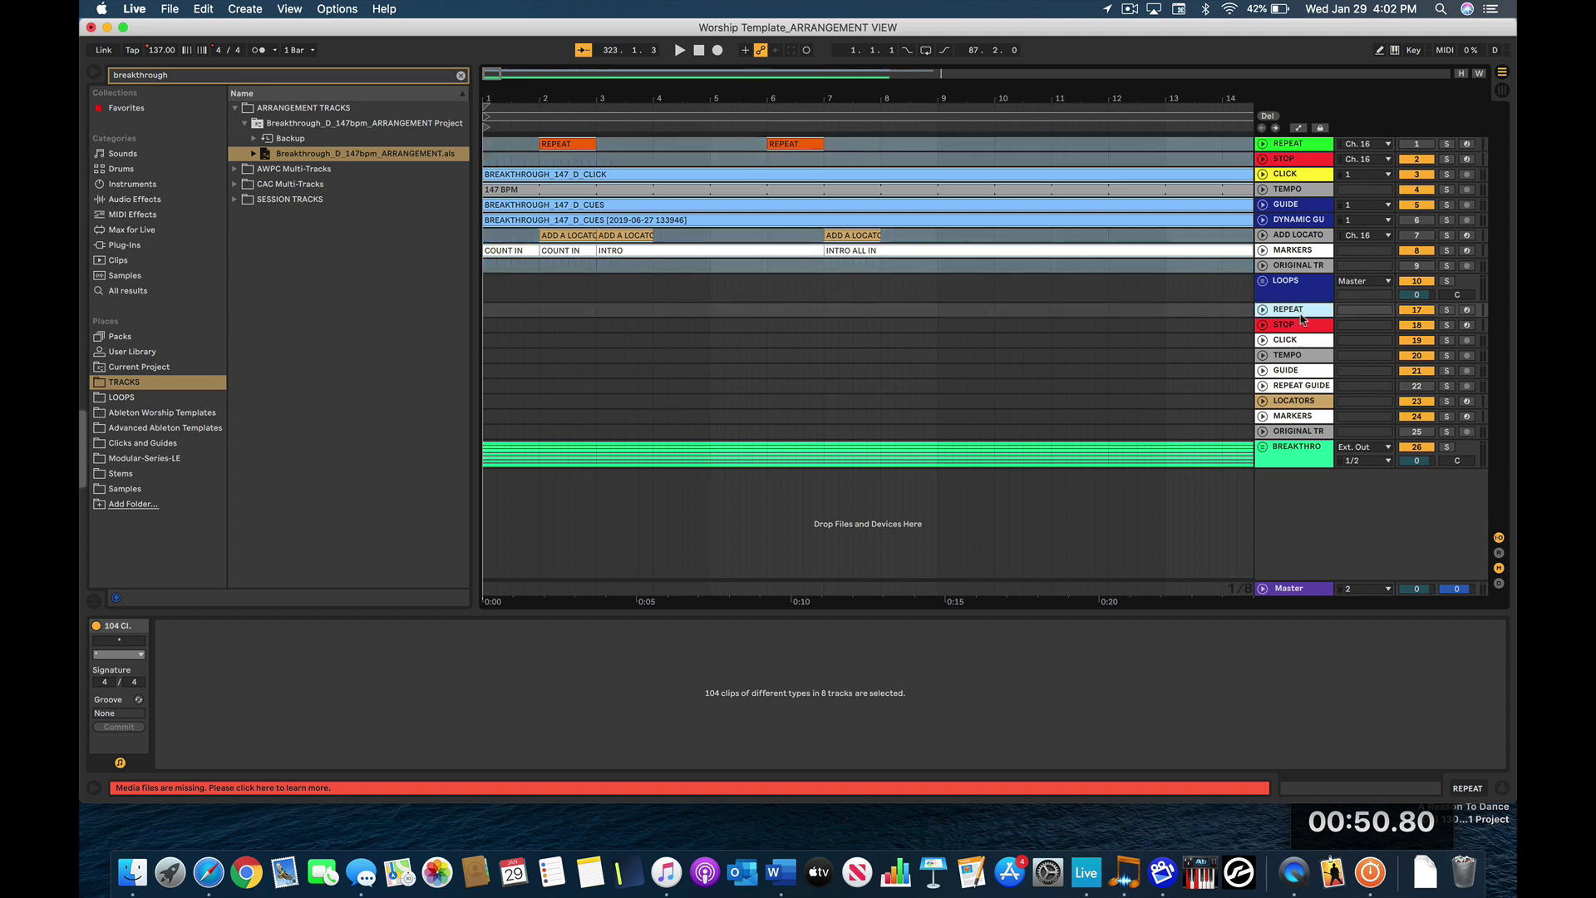
left_click(1311, 432, "shift")
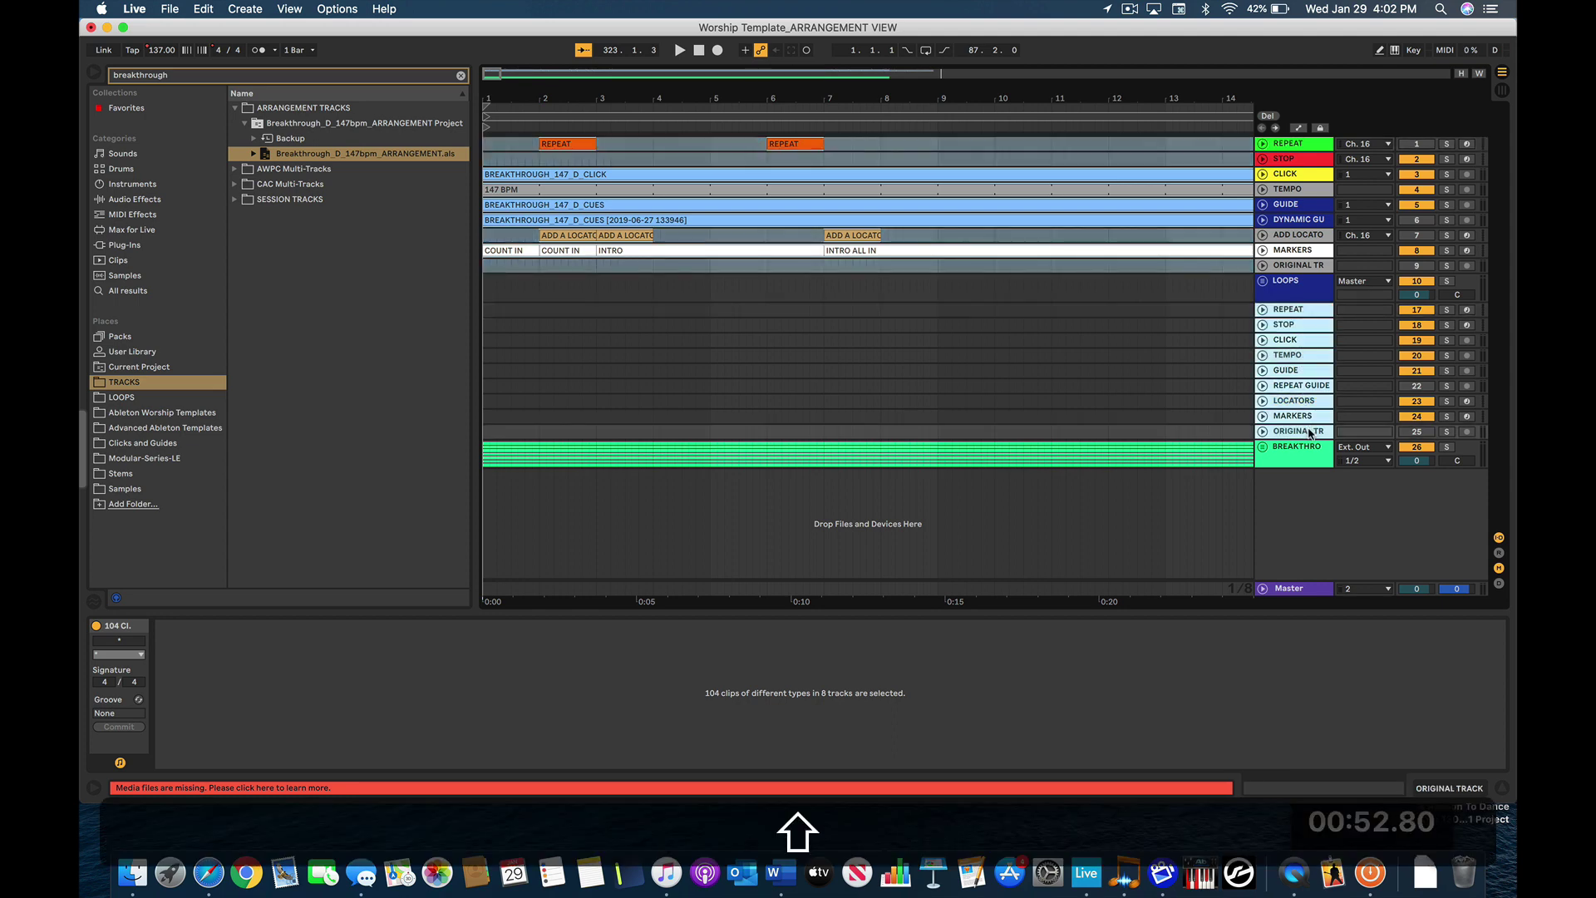
key("Delete")
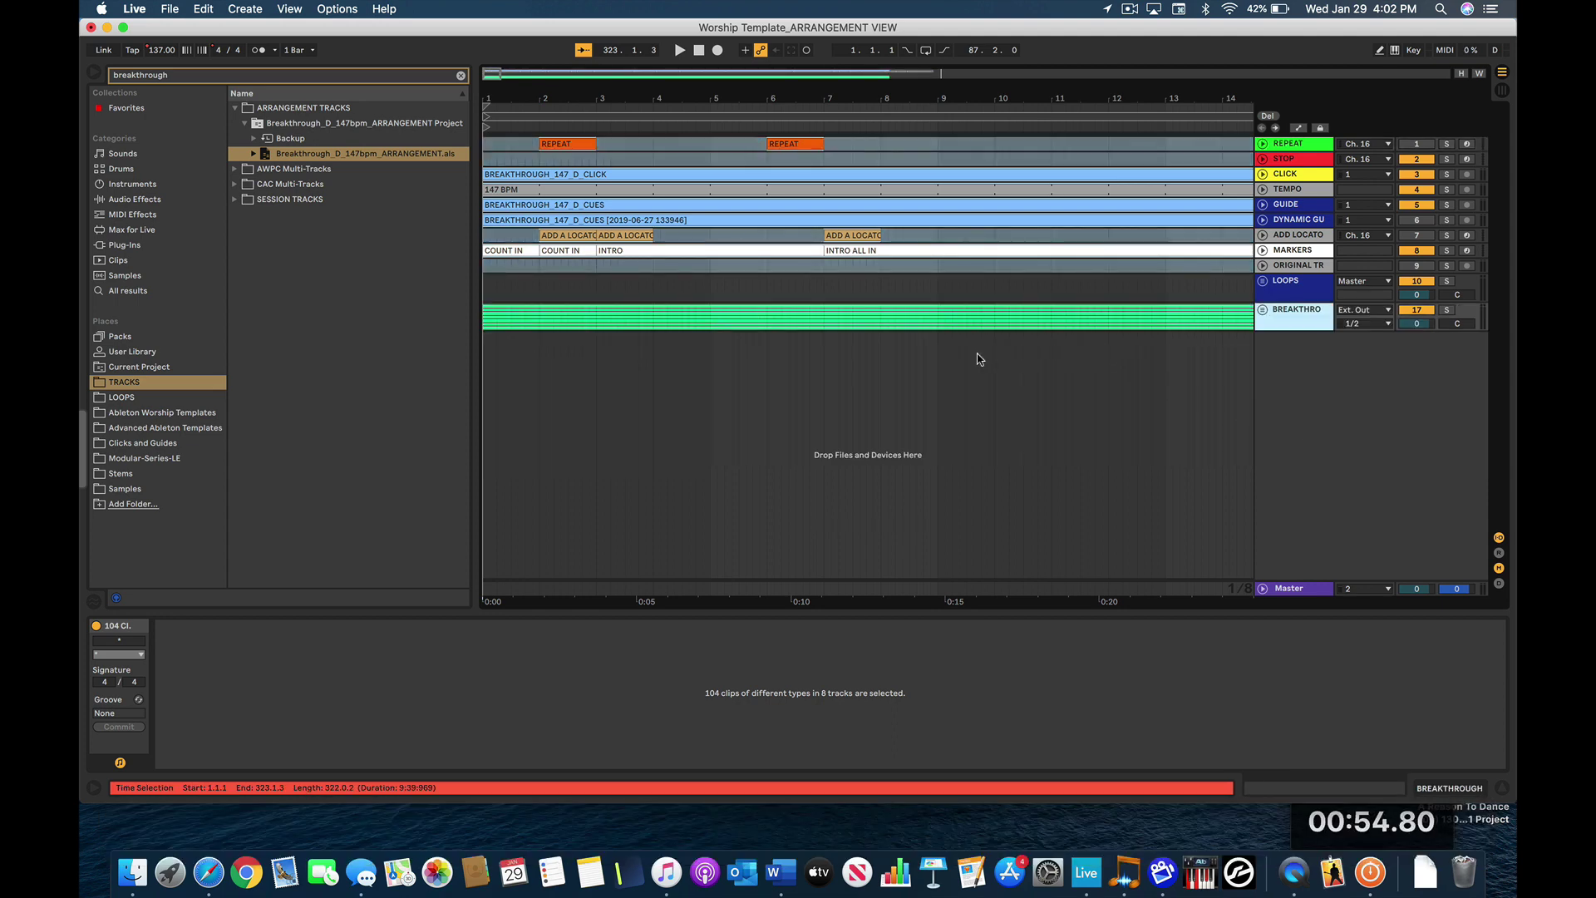
- Name the locator at bar 1 "Breakthrough"
left_click(489, 129)
type("B")
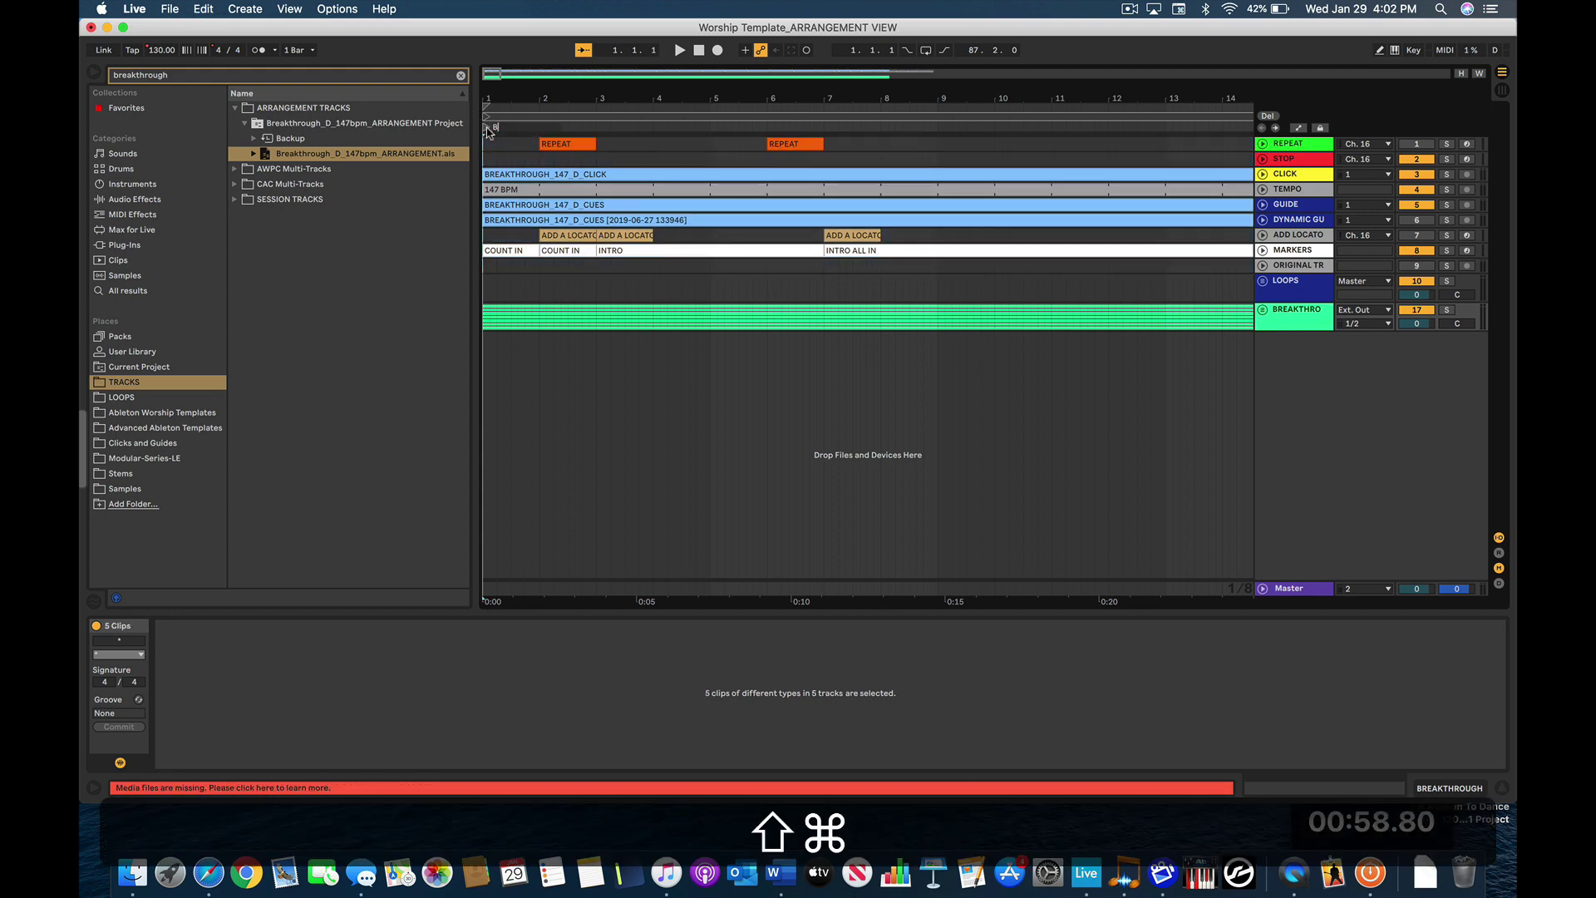
type("reakthrough")
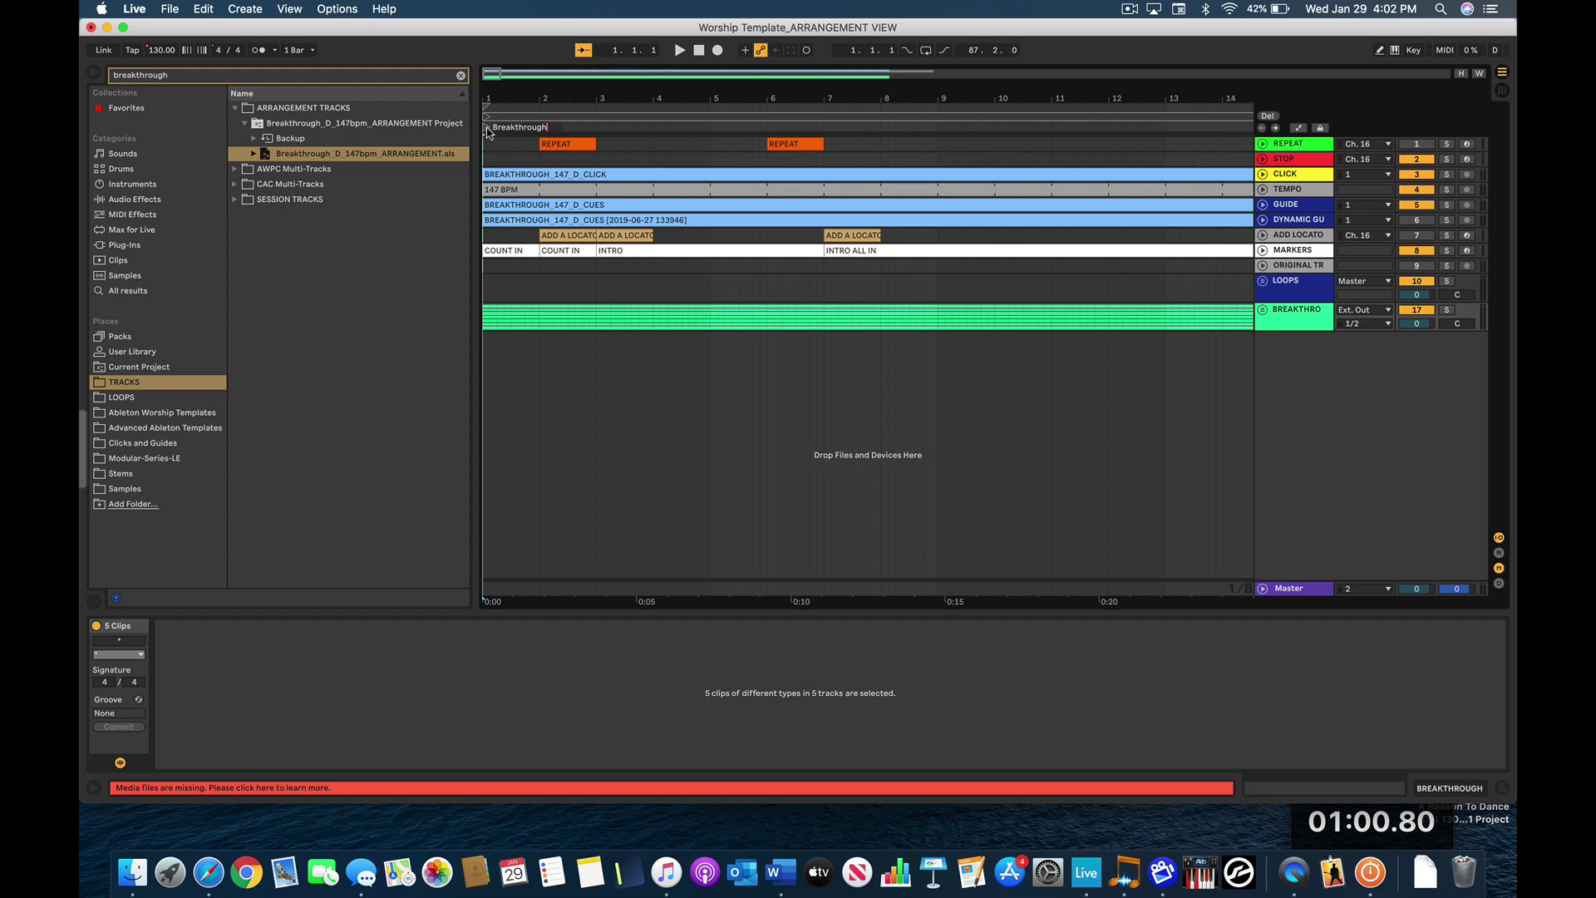
key("Return")
- Add a locator at bar 320, just past the end of the Breakthrough clips
scroll(851, 337, "right", 15)
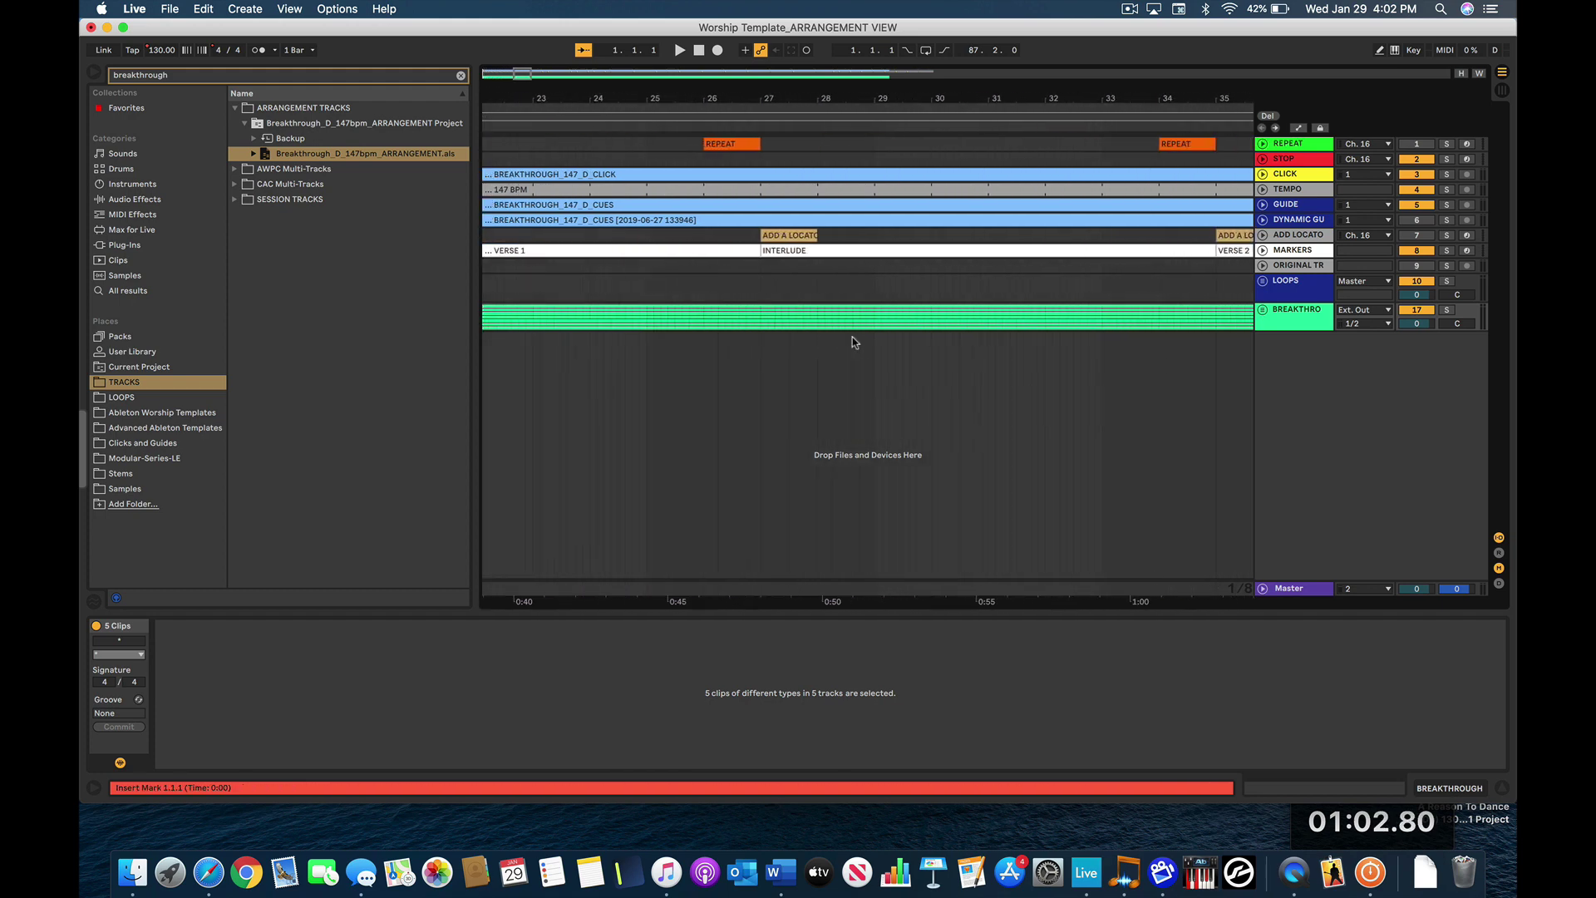
key("minus")
key("minus")
key("minus")
key("minus")
key("minus")
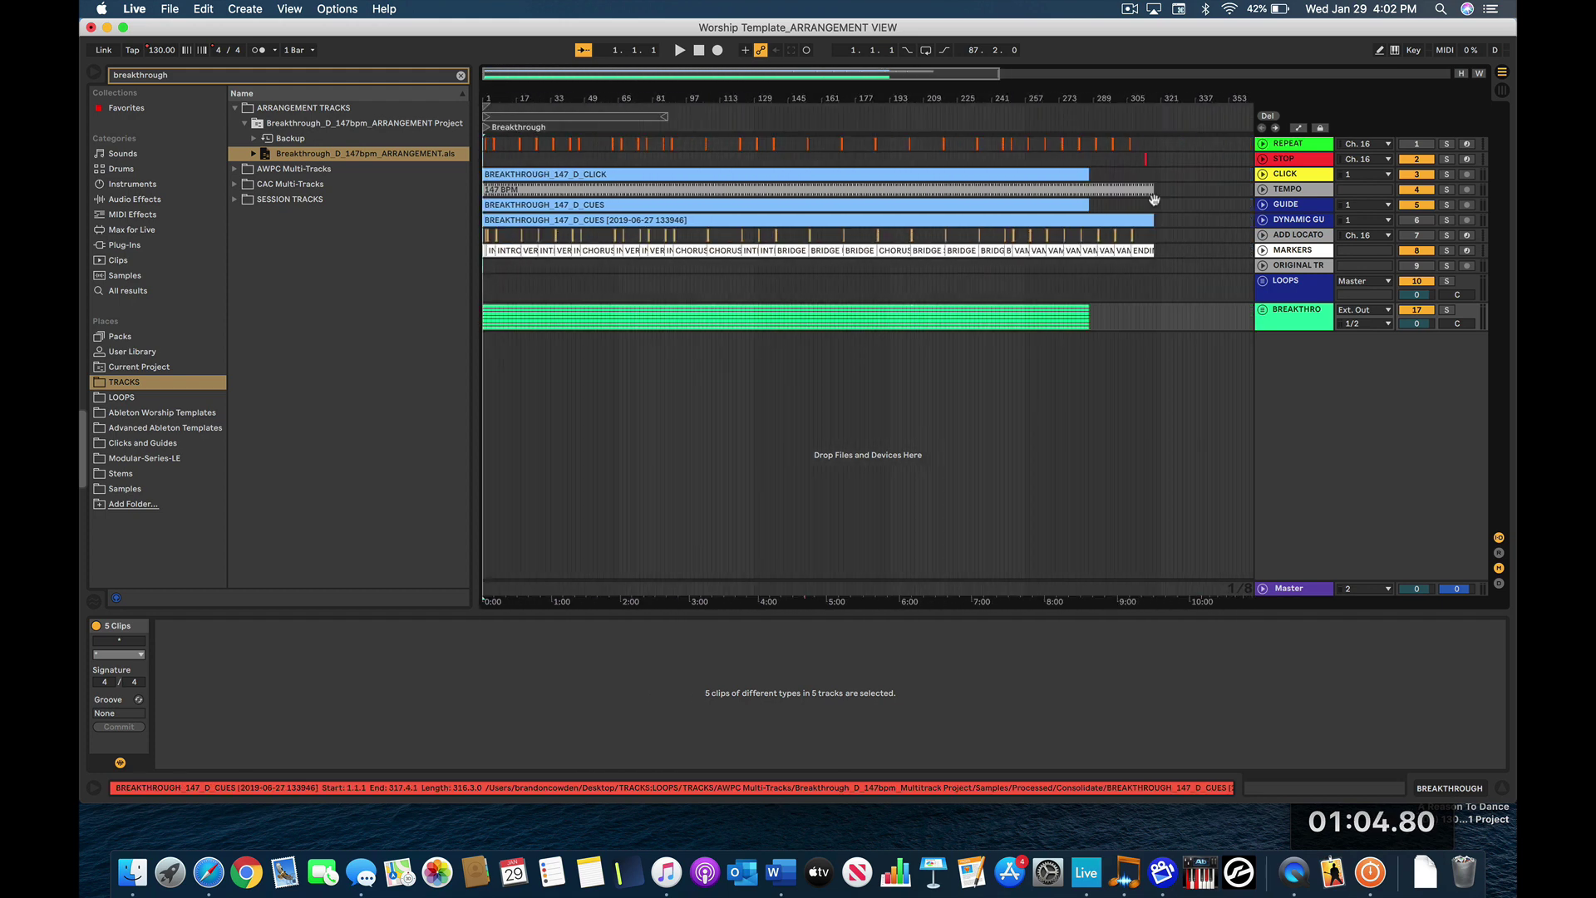
left_click(1156, 118)
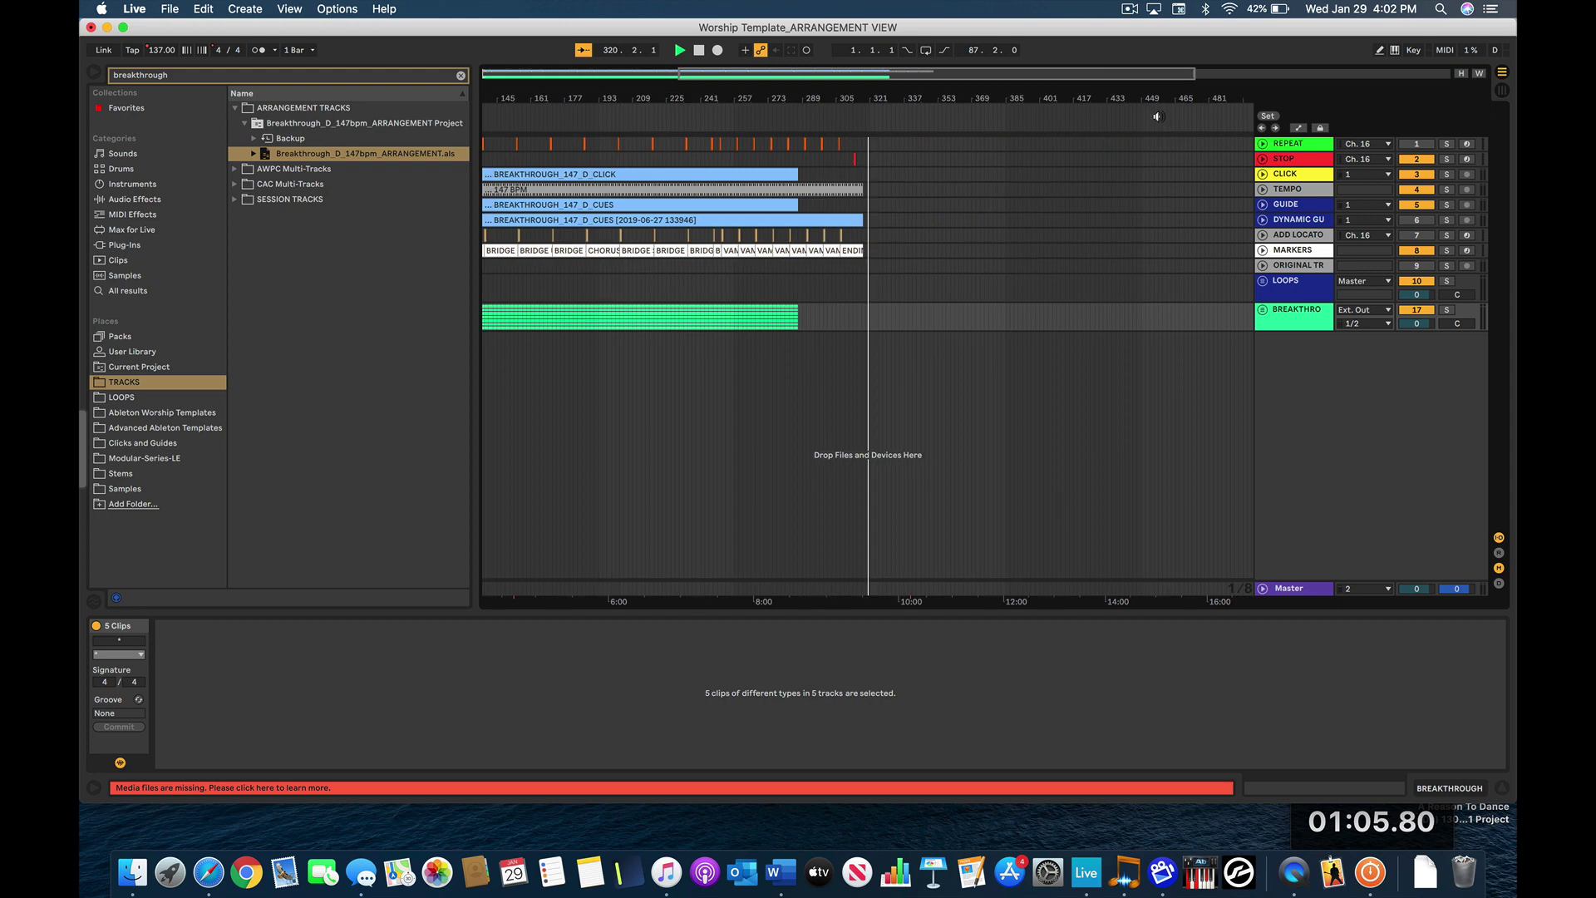
left_click(1268, 118)
key("space")
left_click(869, 129)
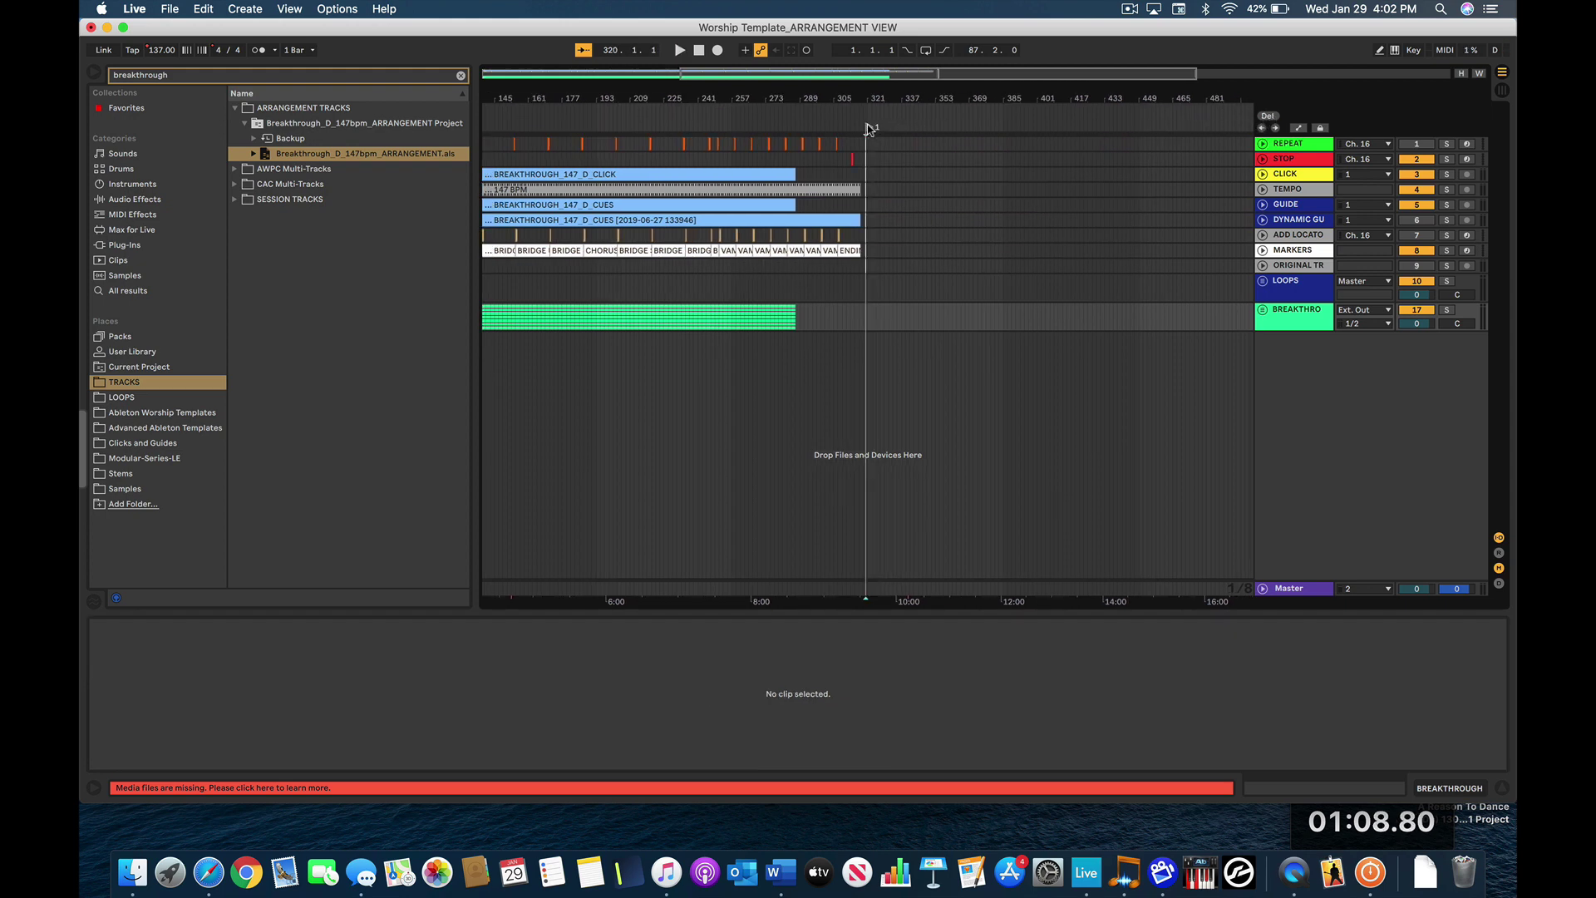
- Move the new locator to bar 319 and name it "Can't Stop Singing"
scroll(869, 129, "up", 10)
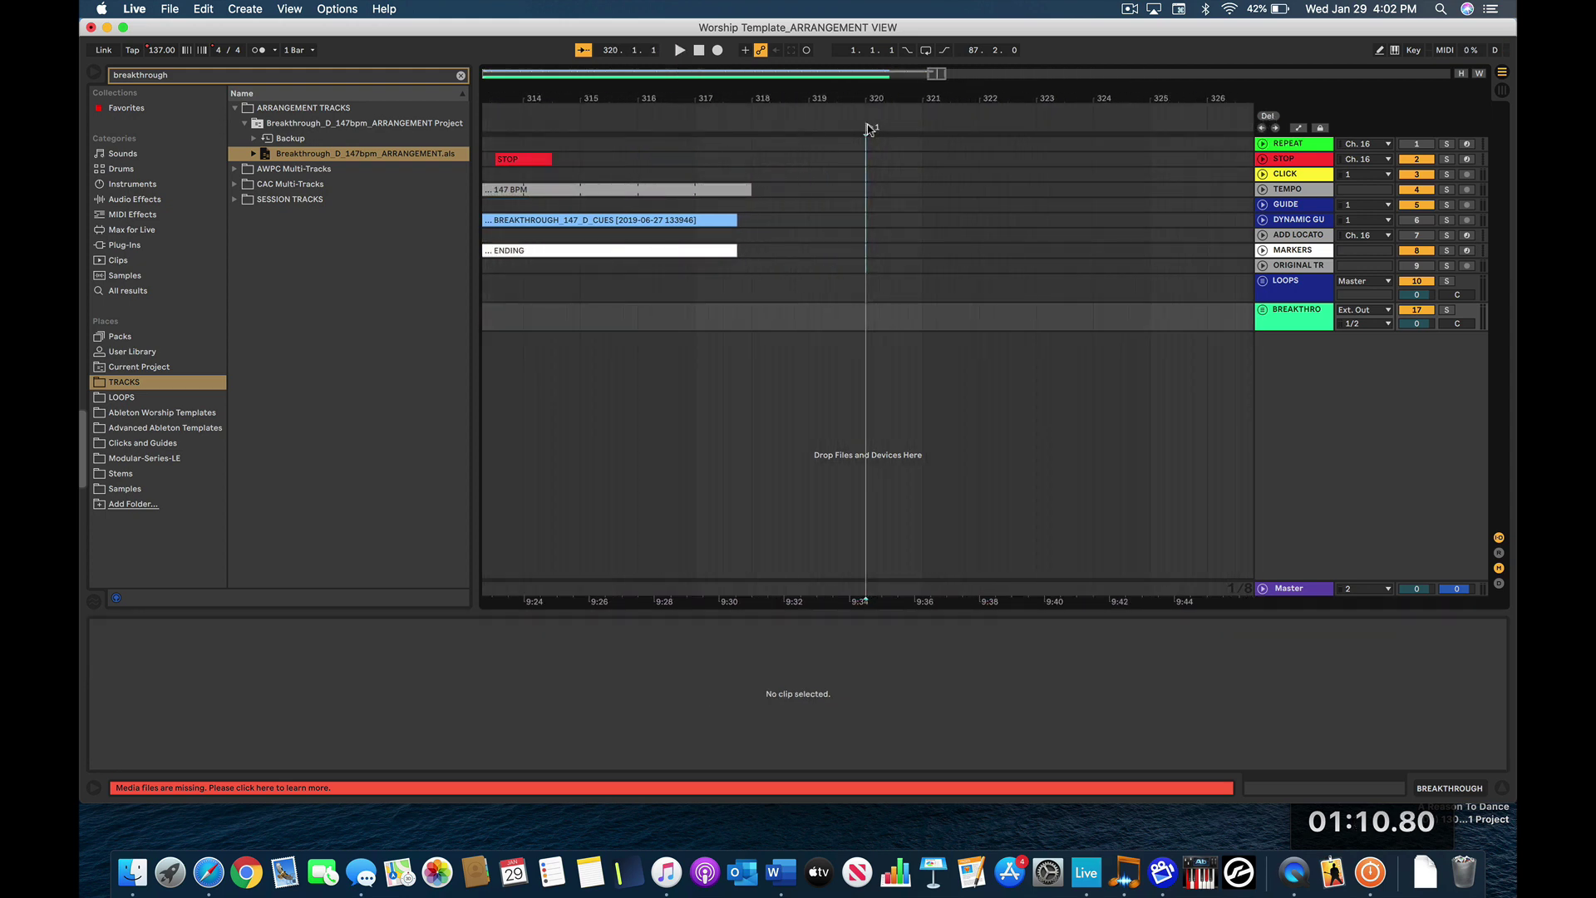
left_click(812, 130)
key("super+r")
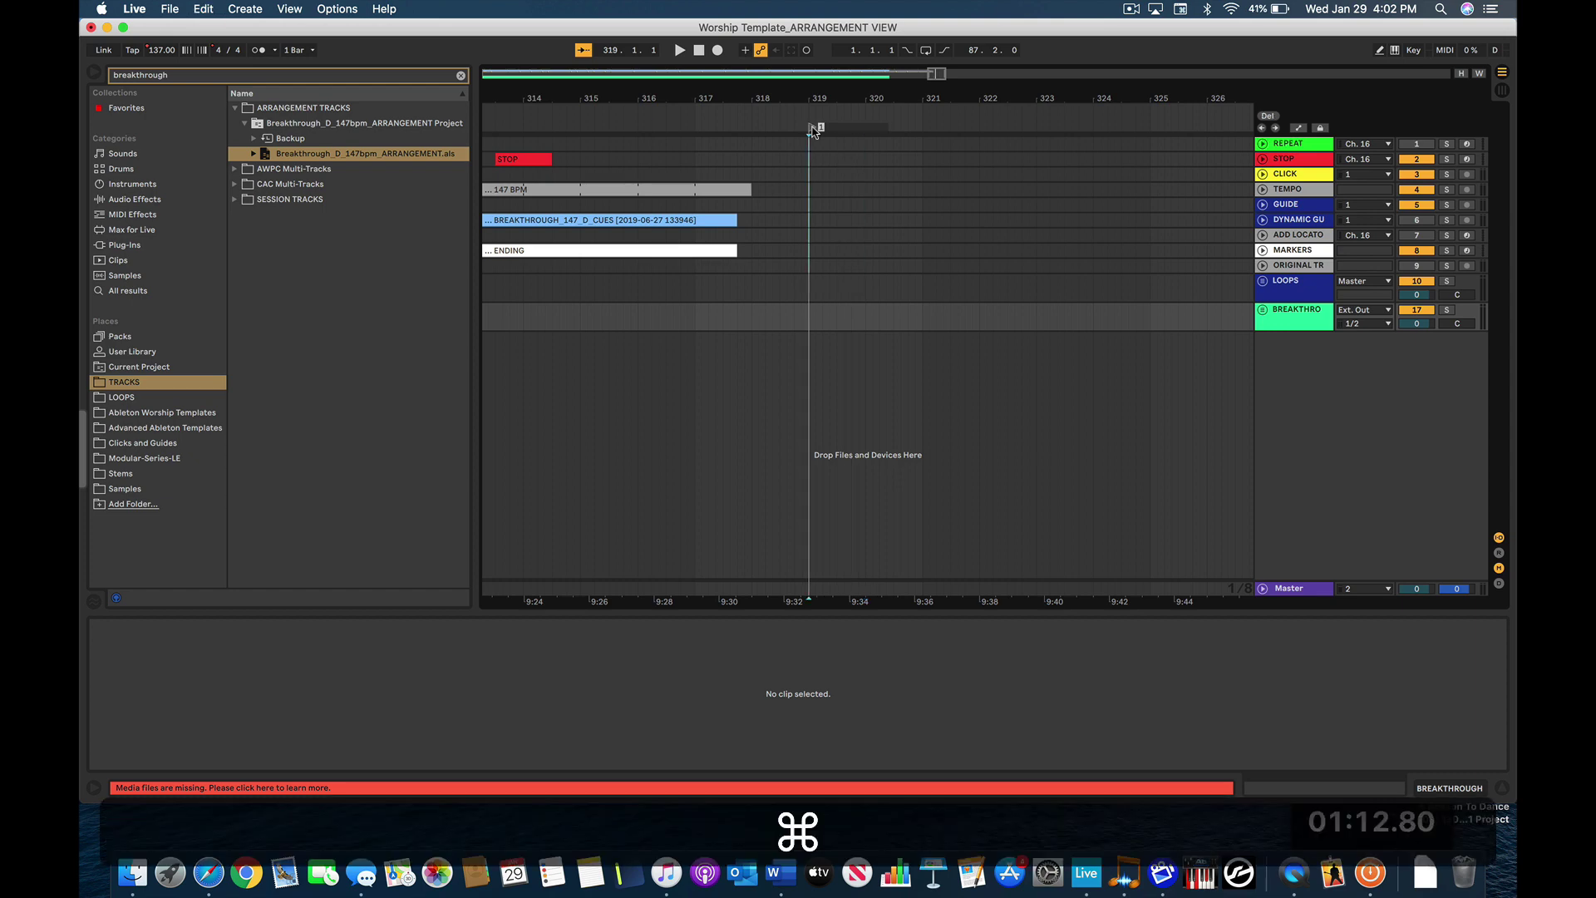
type("Can't Stop Singing")
key("Return")
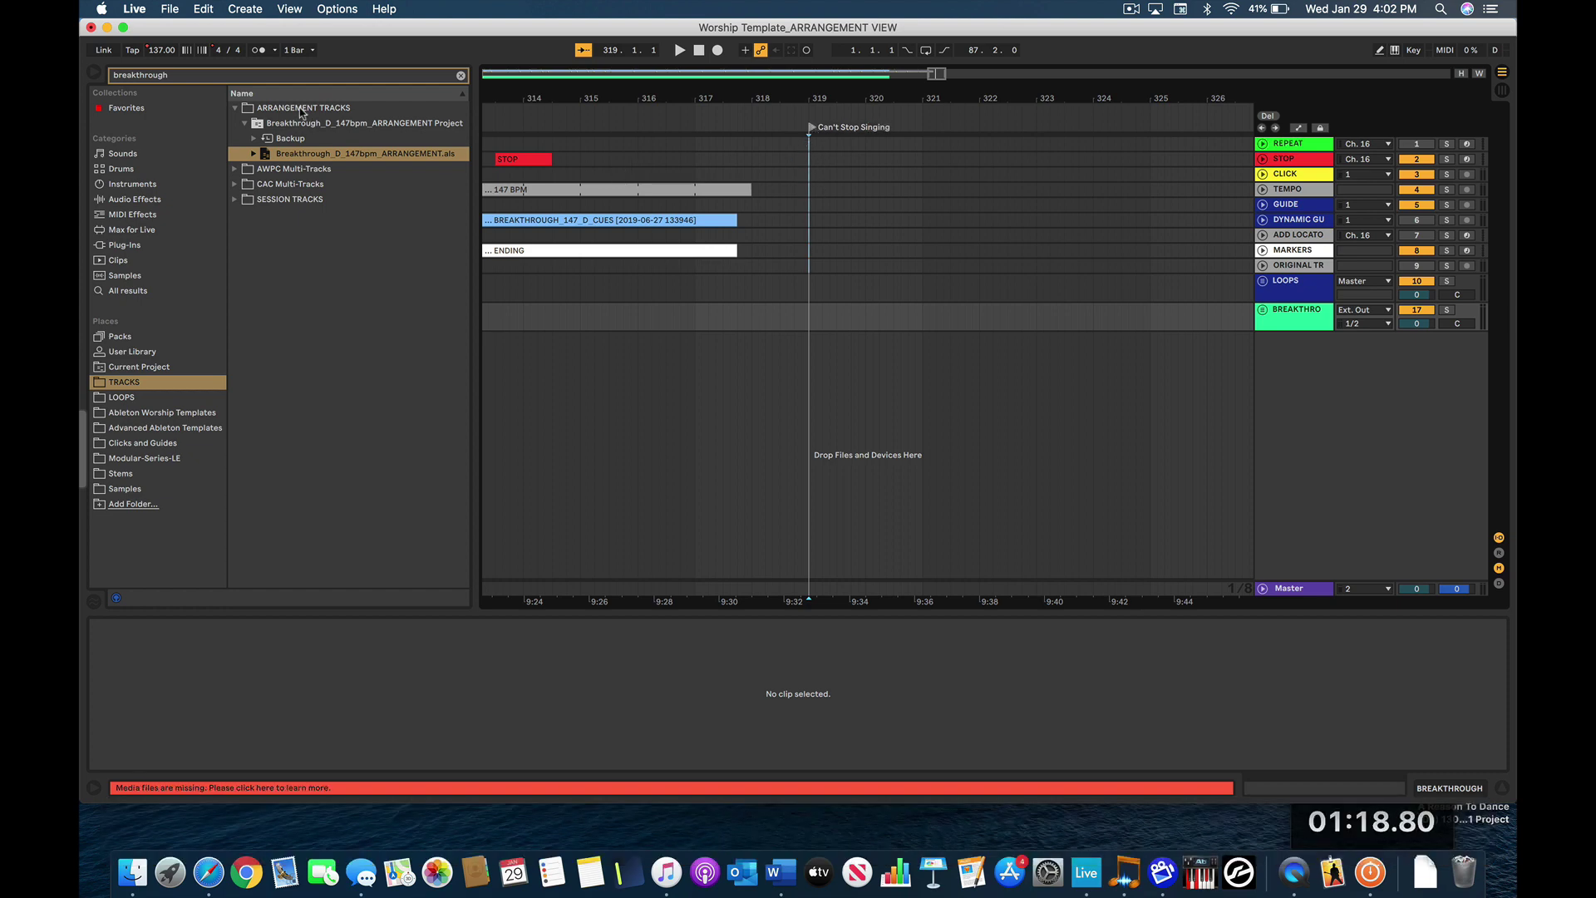
- Search the TRACKS folder for "can't stop" and expand the Can't Stop Singing ARRANGEMENT Project
left_click(279, 75)
type("can")
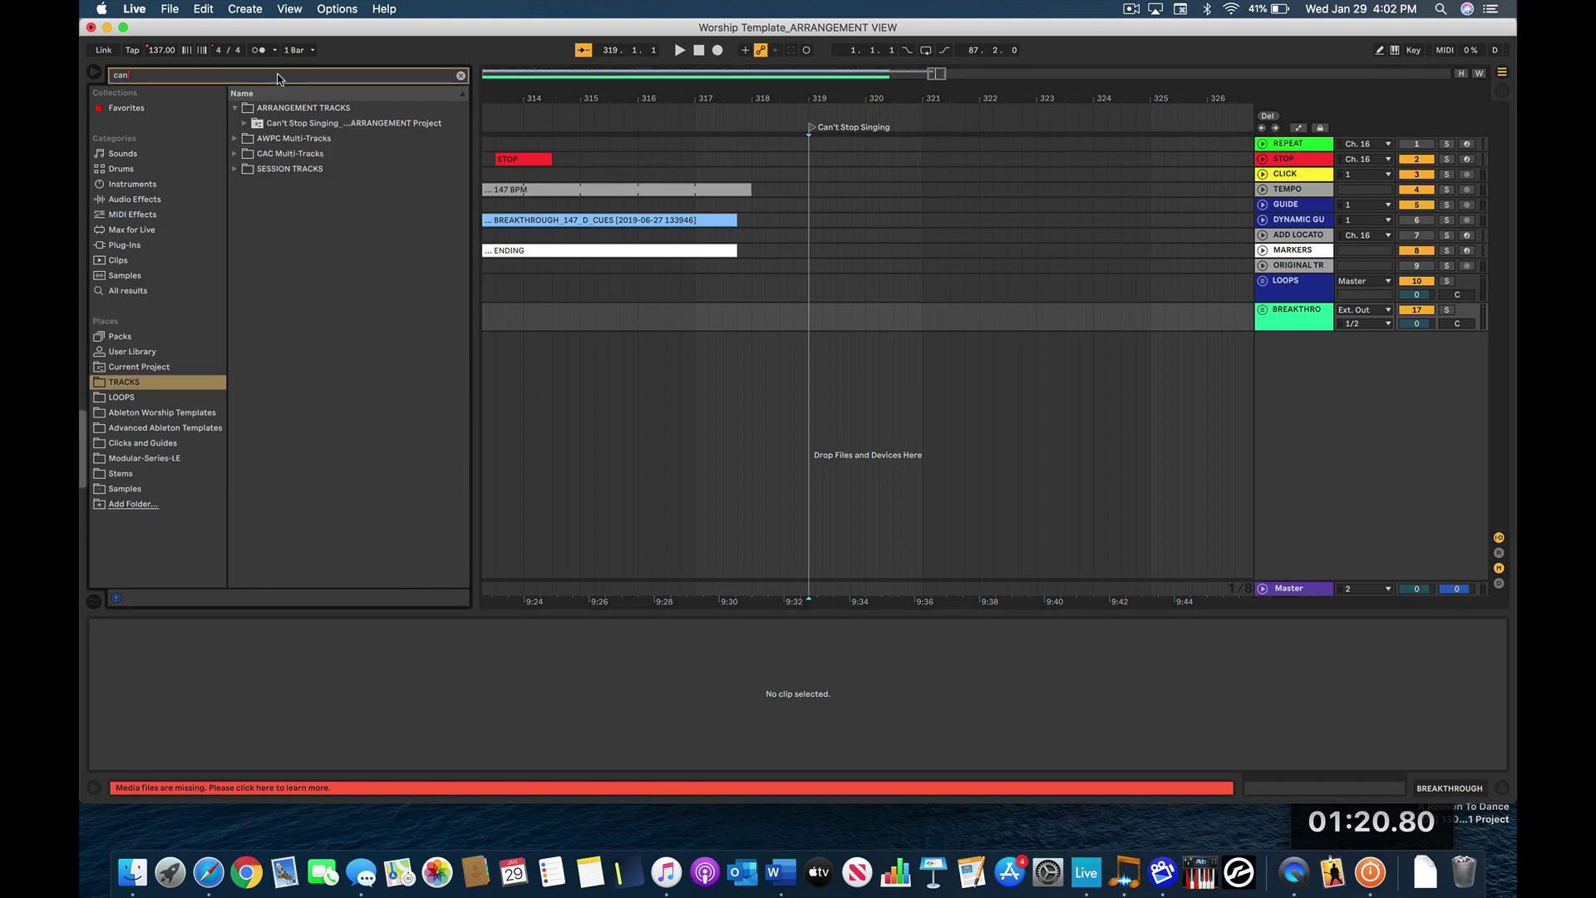
type("'t stop")
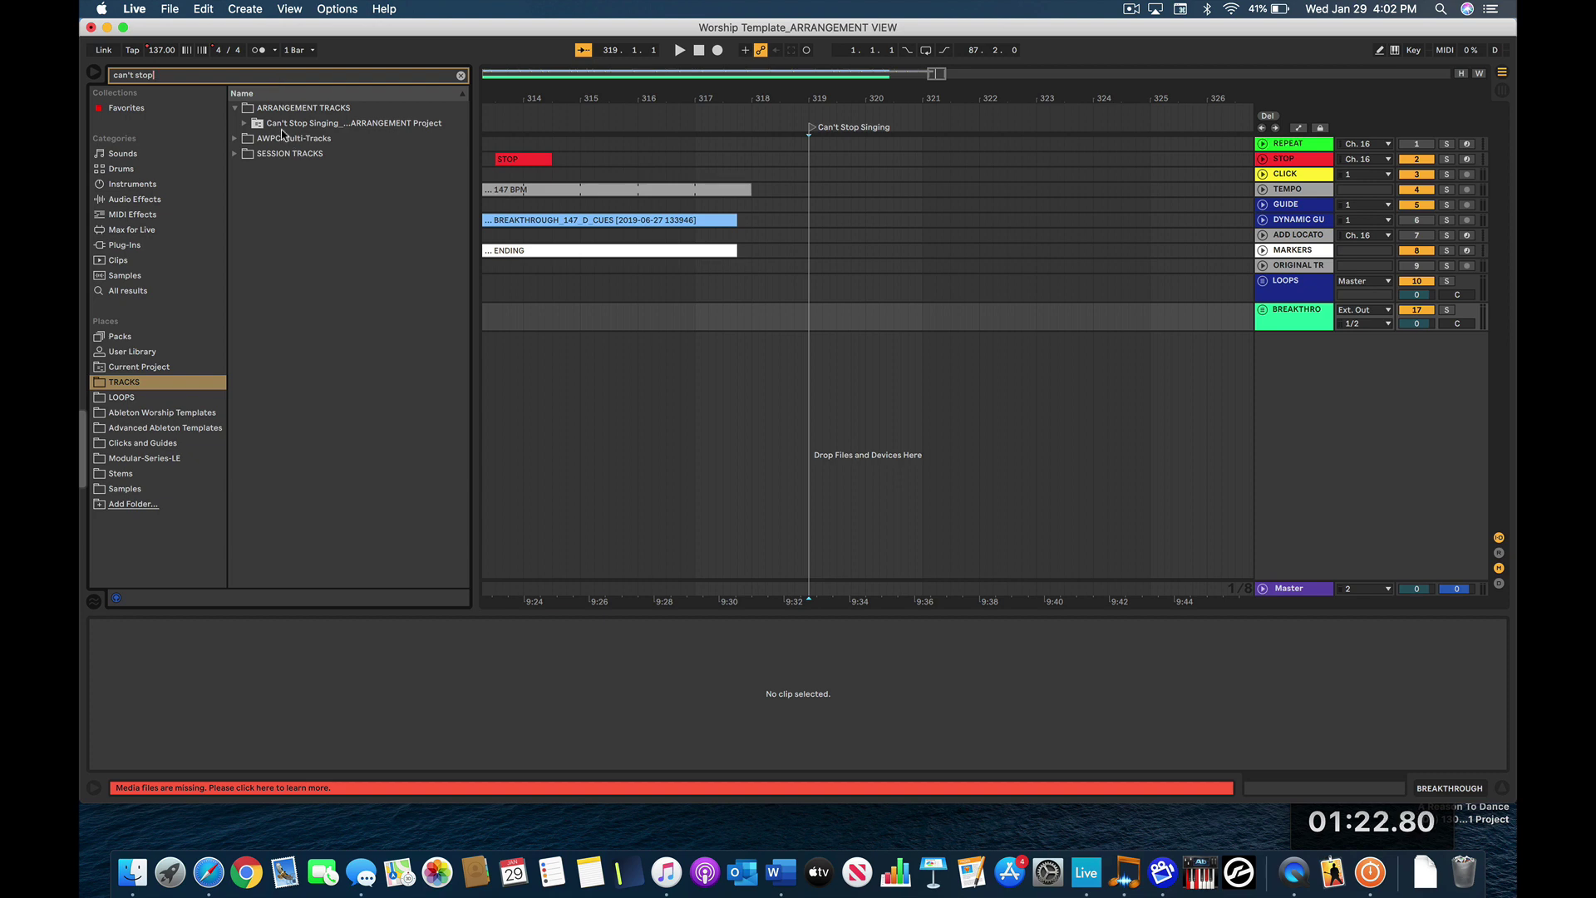
left_click(245, 123)
- Import the Can't Stop Singing ARRANGEMENT.als set below the BREAKTHROUGH group and fold its stem group
left_click(301, 140)
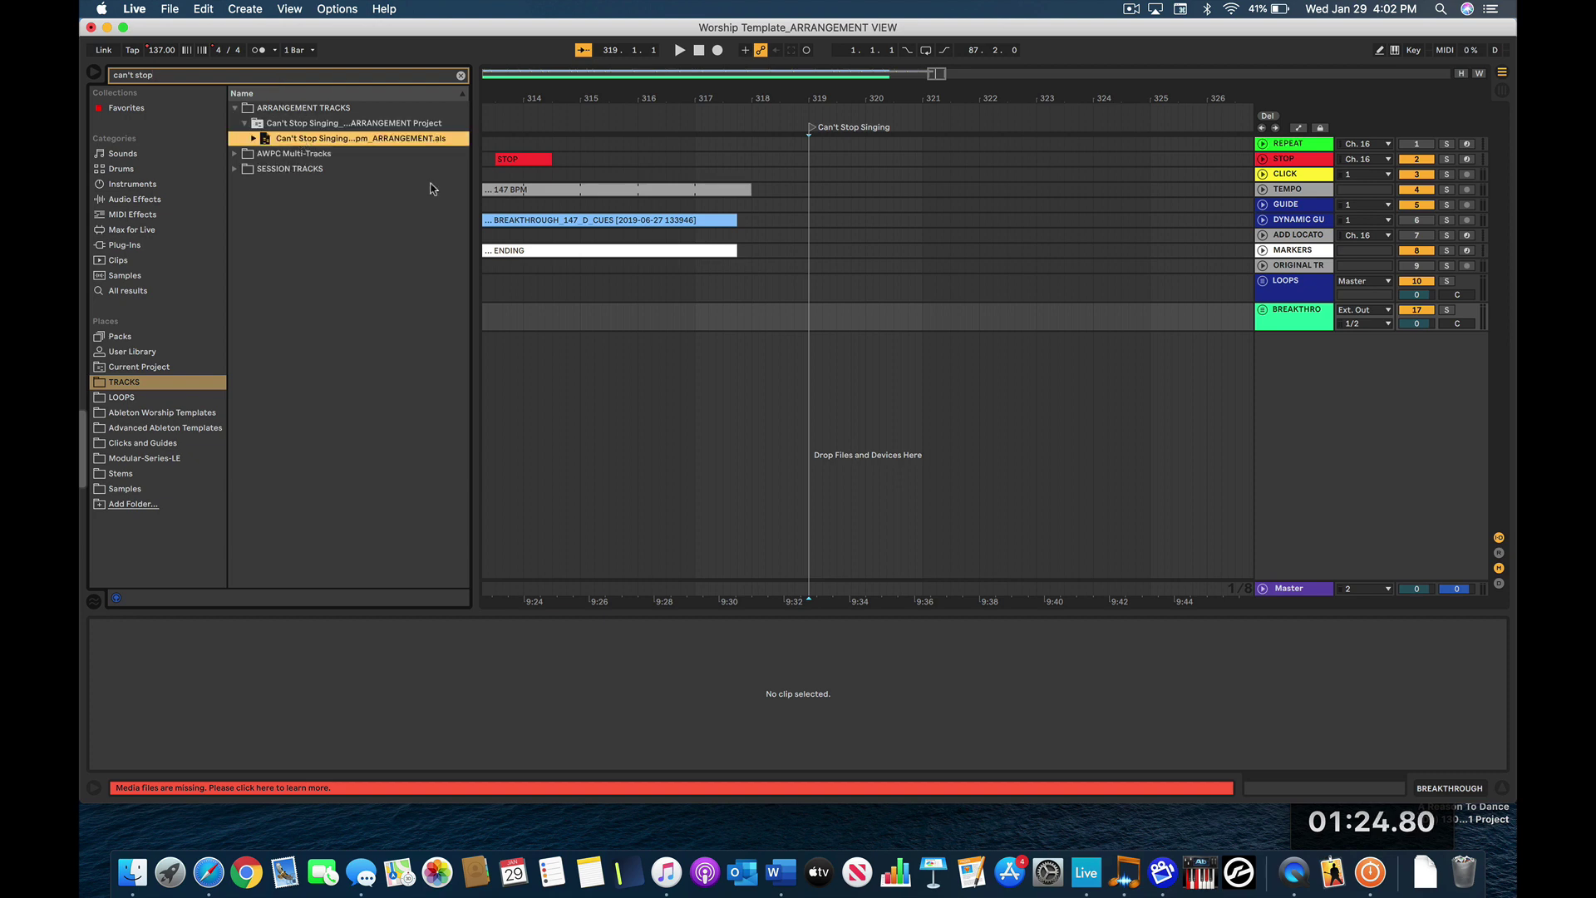
left_click_drag(432, 188, 558, 408)
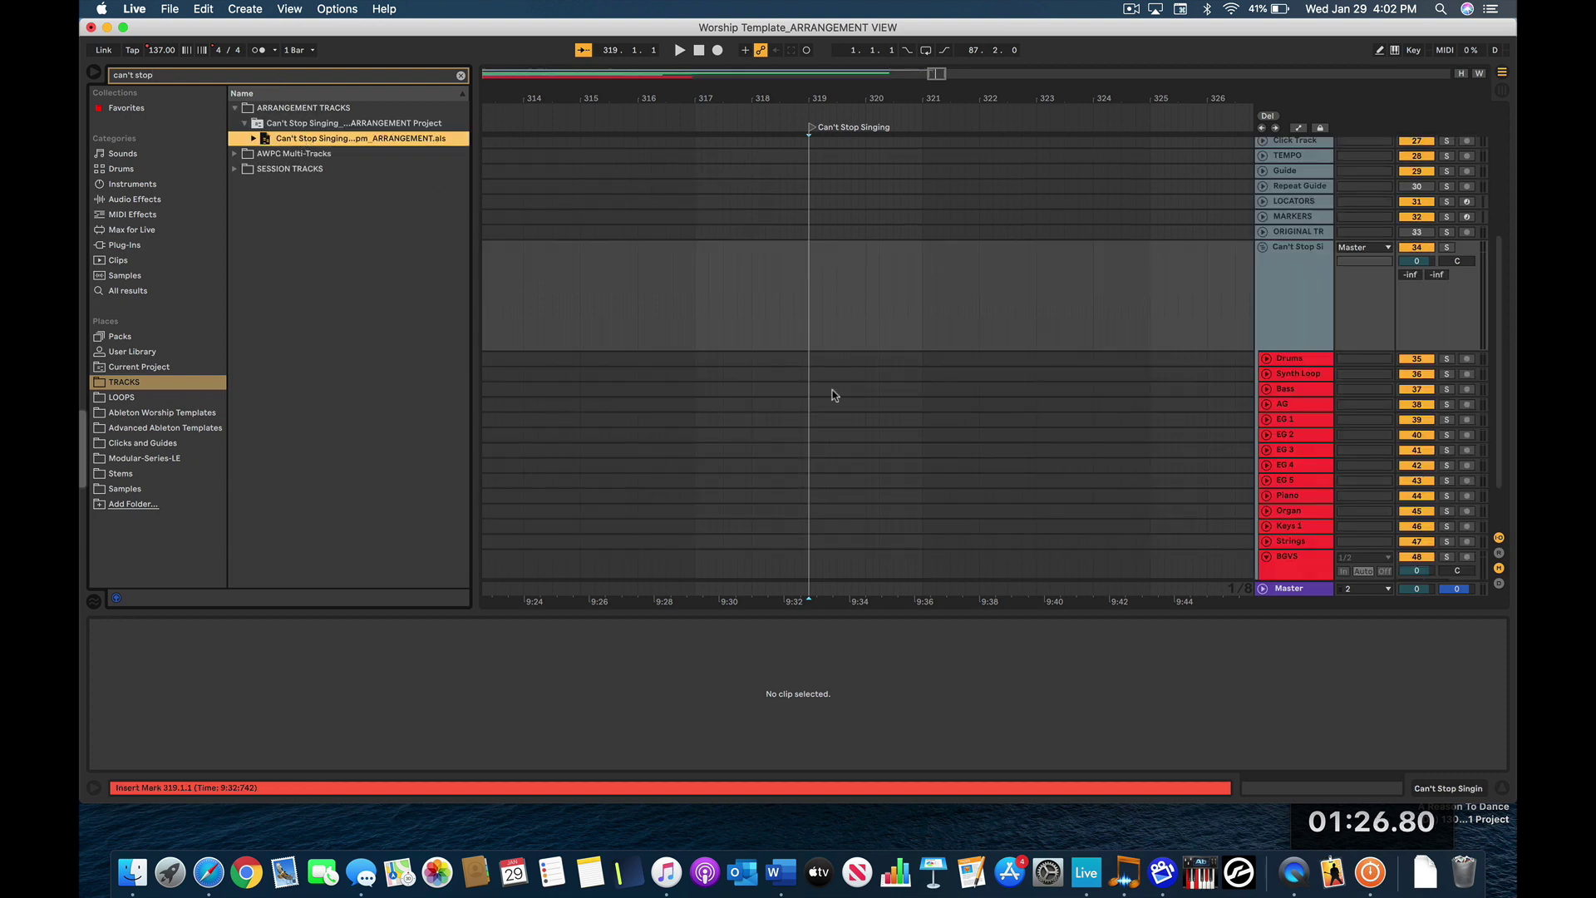
scroll(835, 395, "left", 15)
scroll(835, 394, "up", 1)
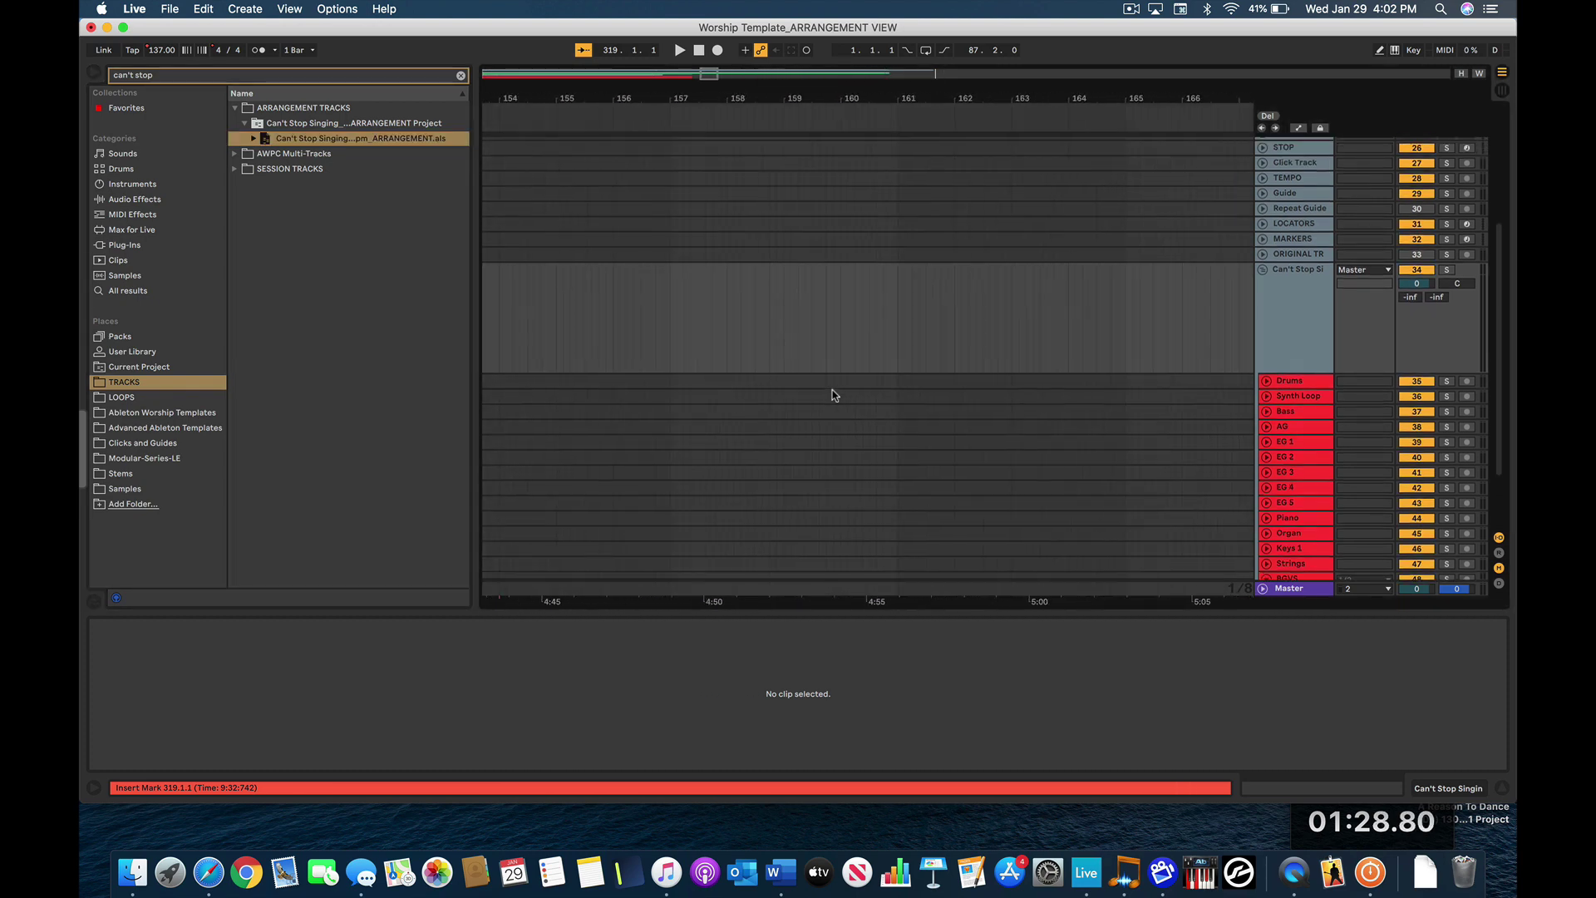
scroll(835, 395, "left", 15)
scroll(835, 395, "up", 2)
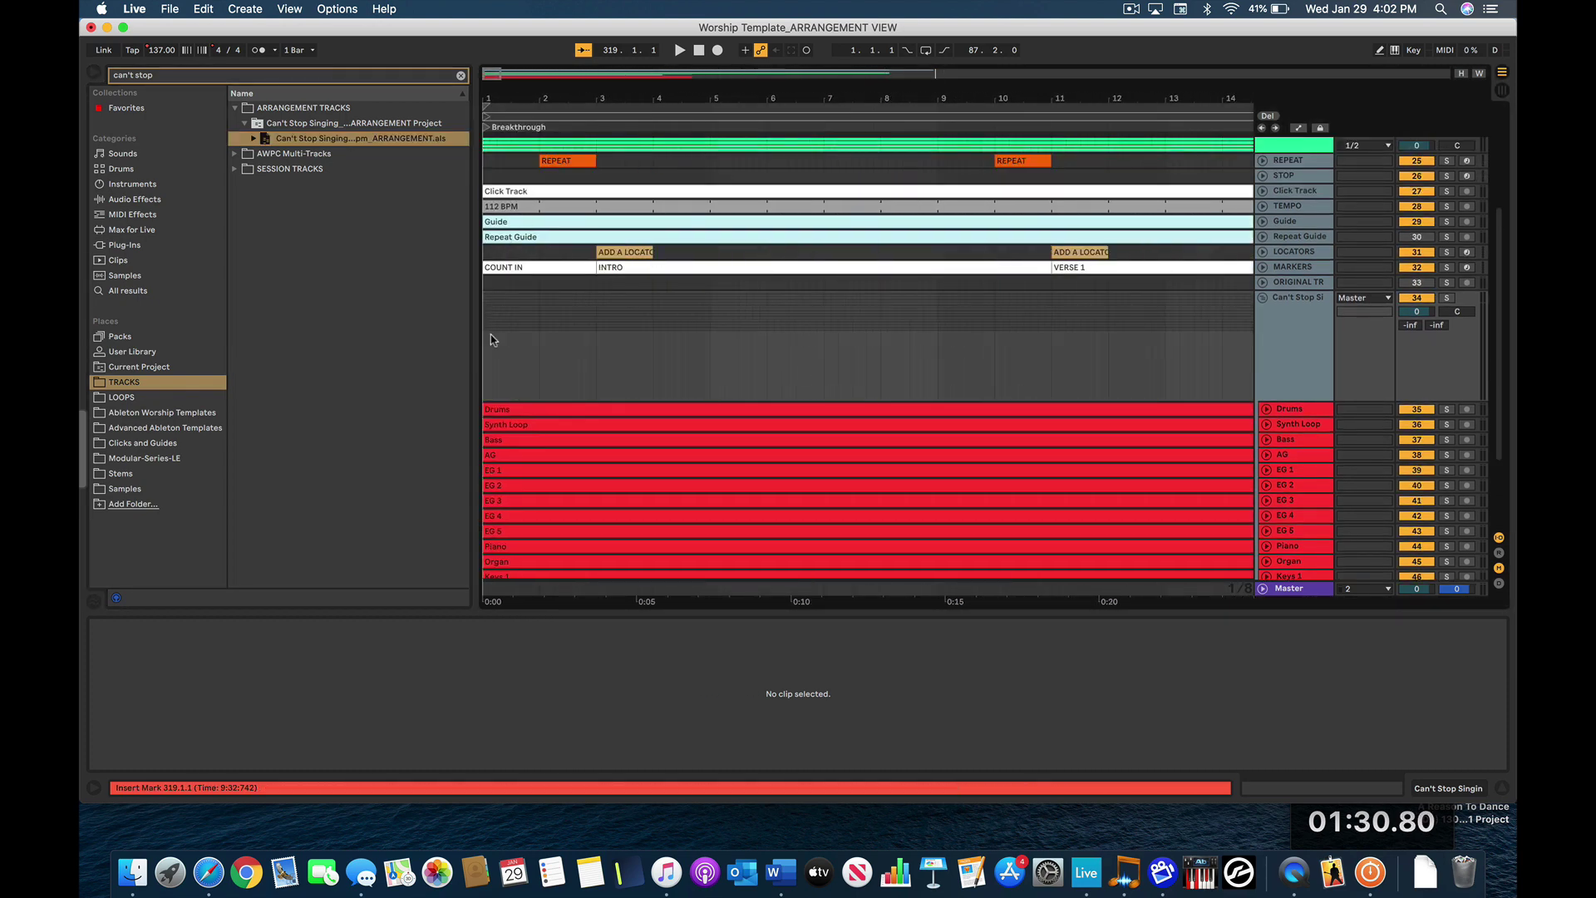
scroll(566, 421, "down", 10)
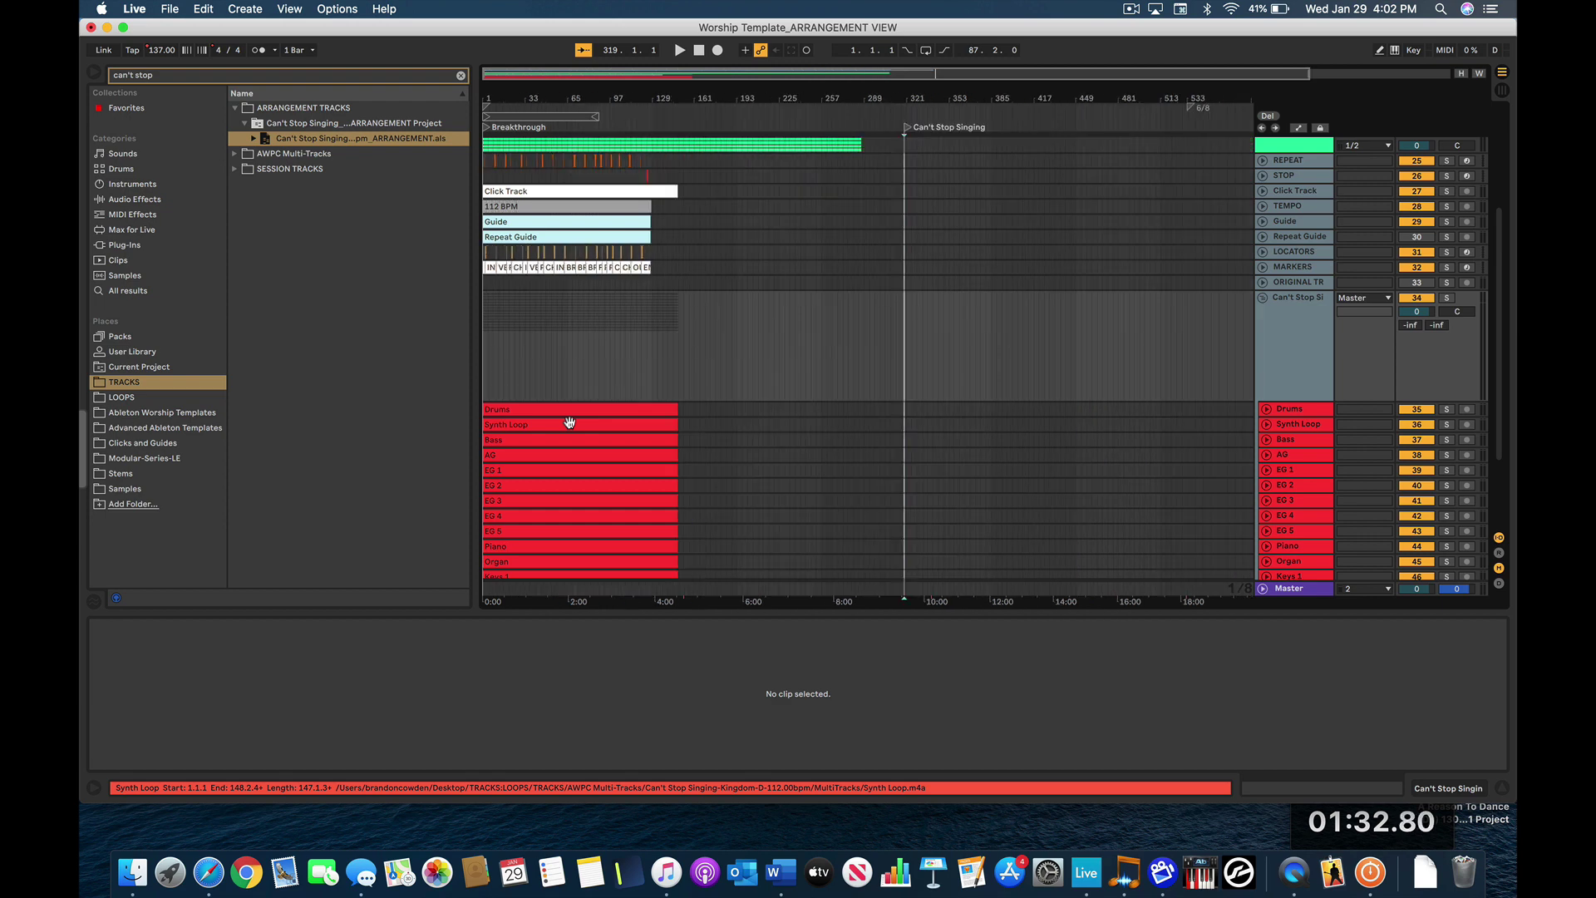
scroll(667, 388, "up", 4)
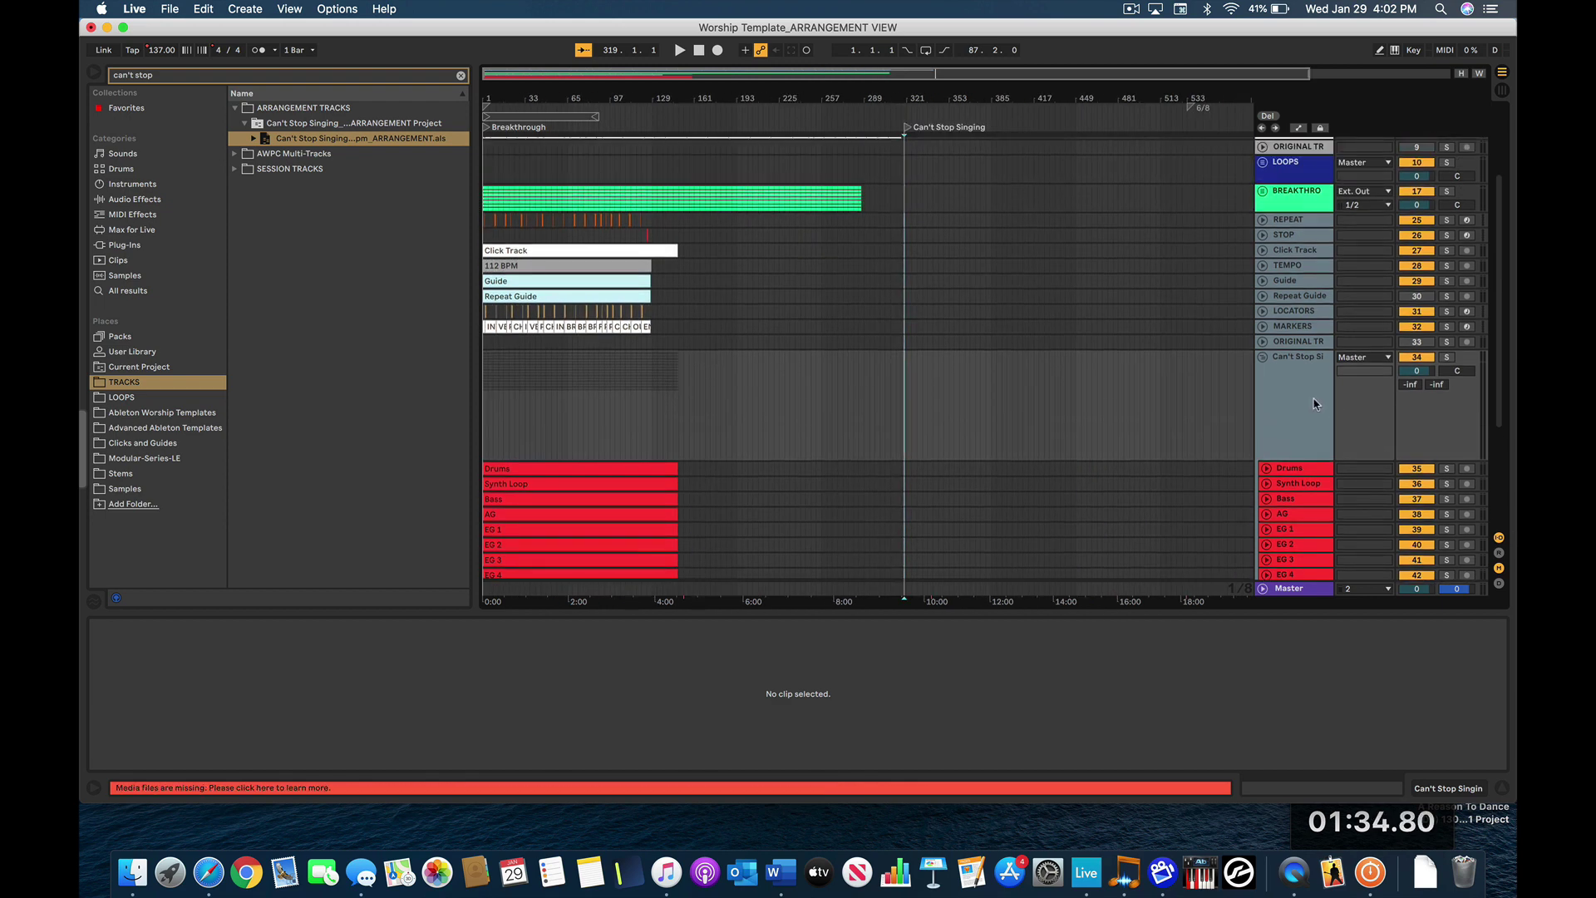
left_click(1263, 357)
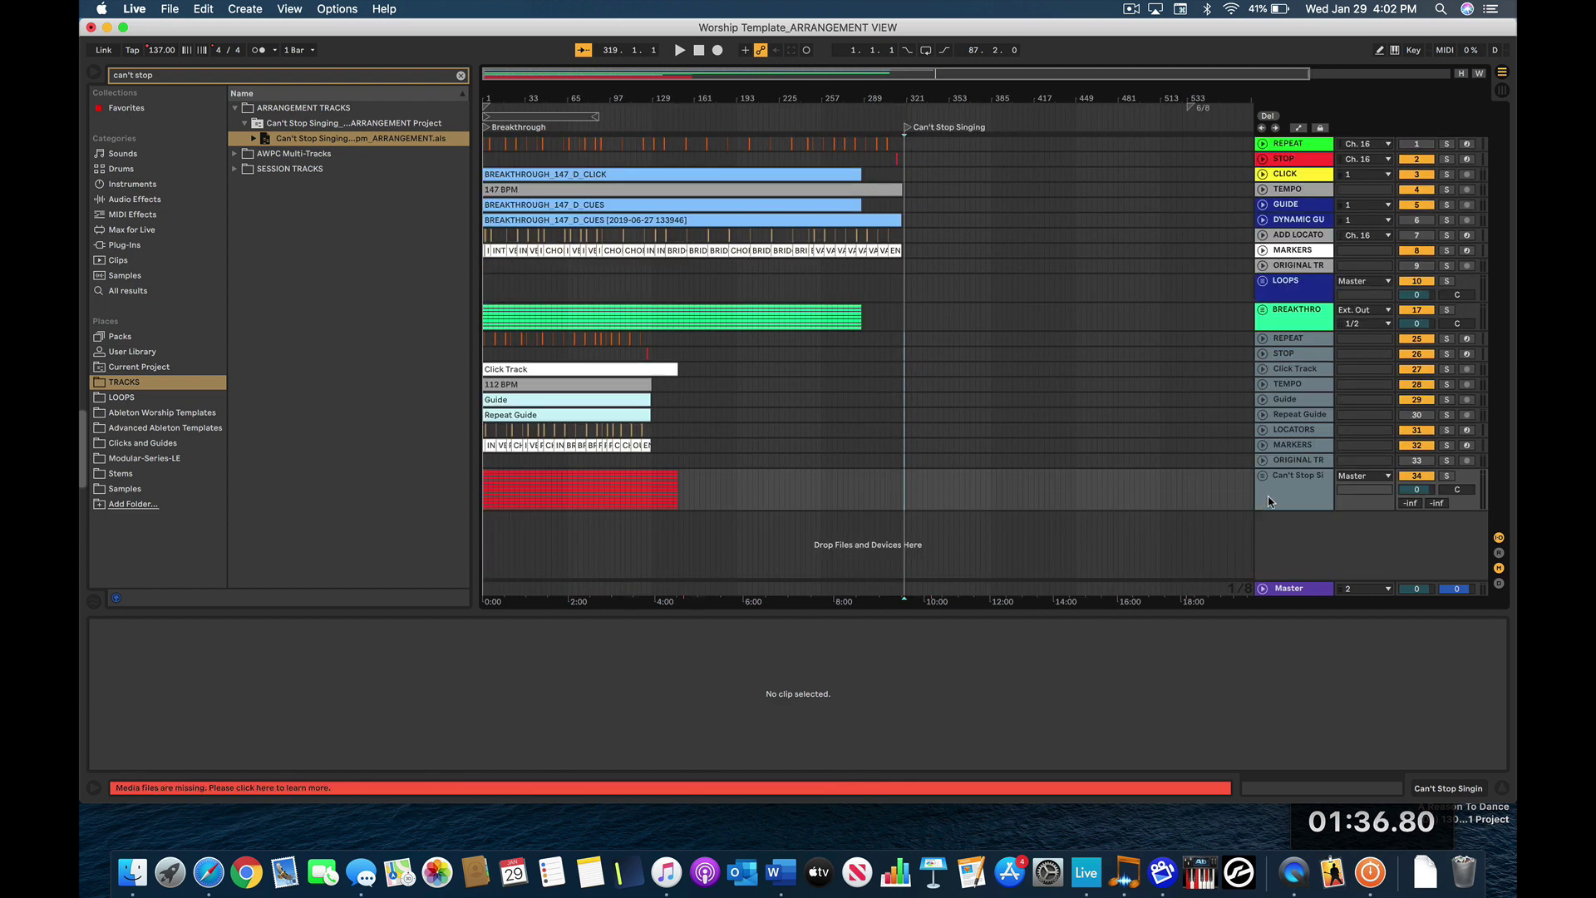
- Cut all imported Can't Stop Singing clips from REPEAT down through the stem group over the song's full length
left_click(1235, 495)
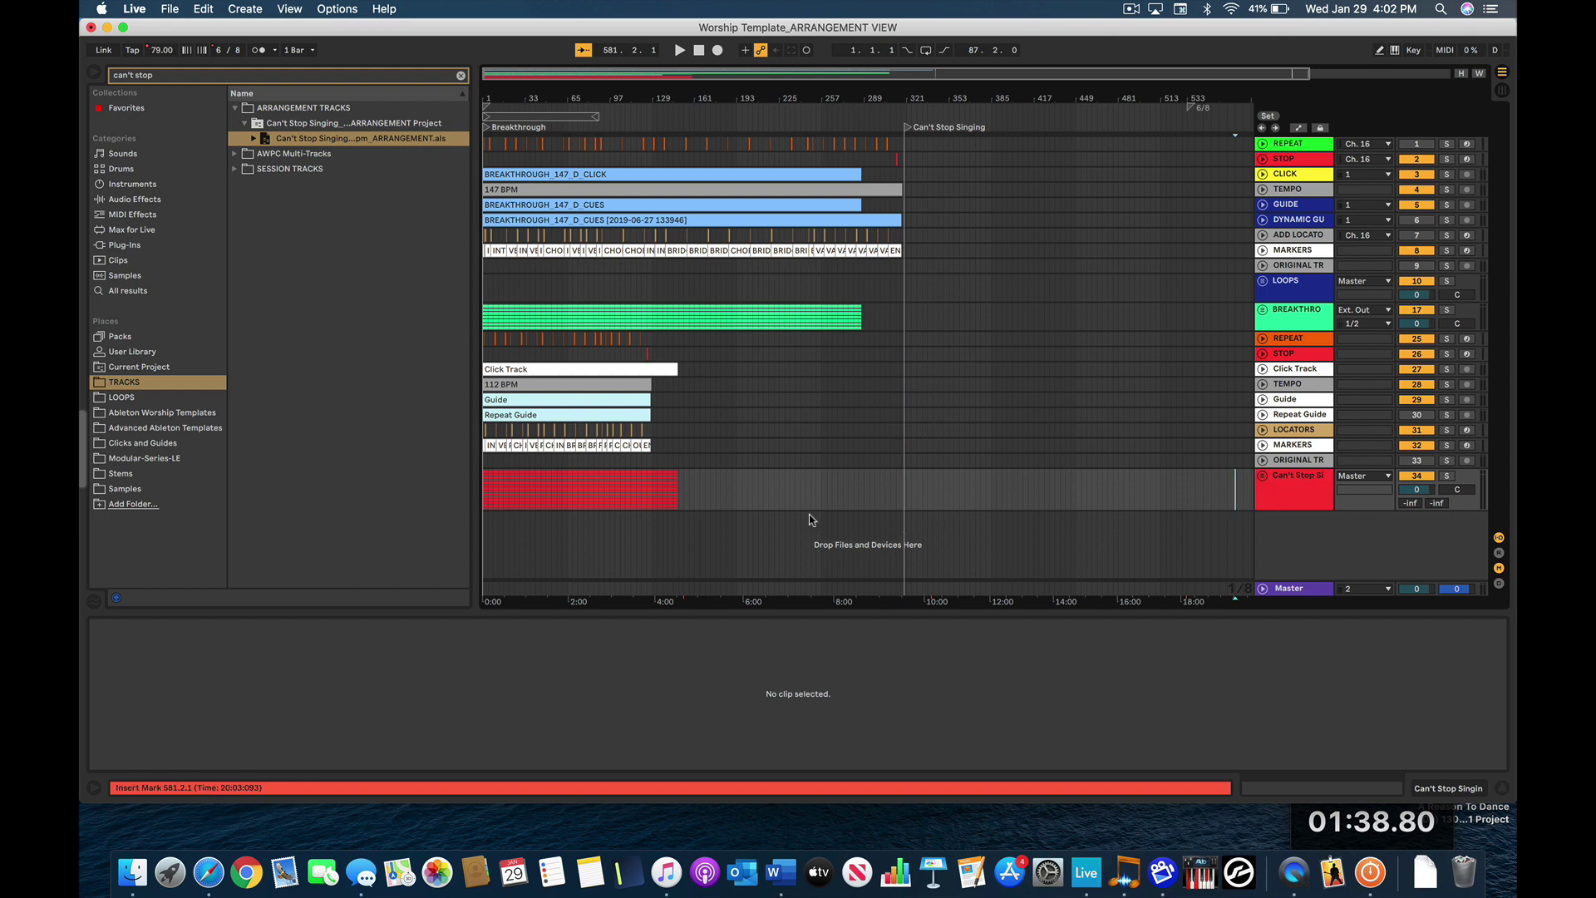
left_click_drag(706, 503, 477, 335)
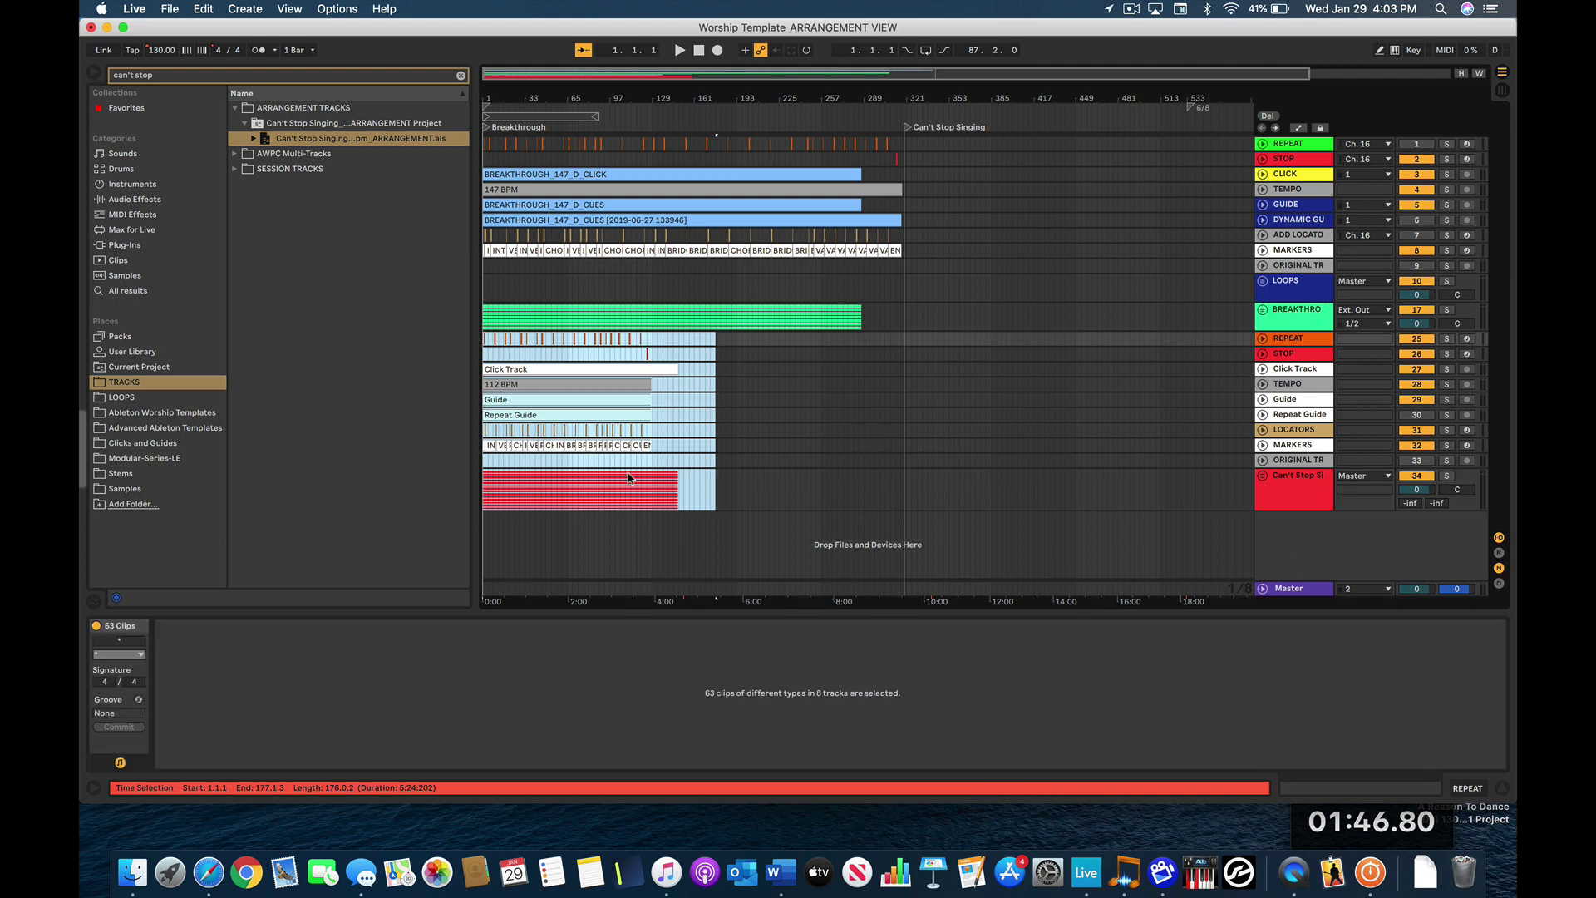
key("cmd+z")
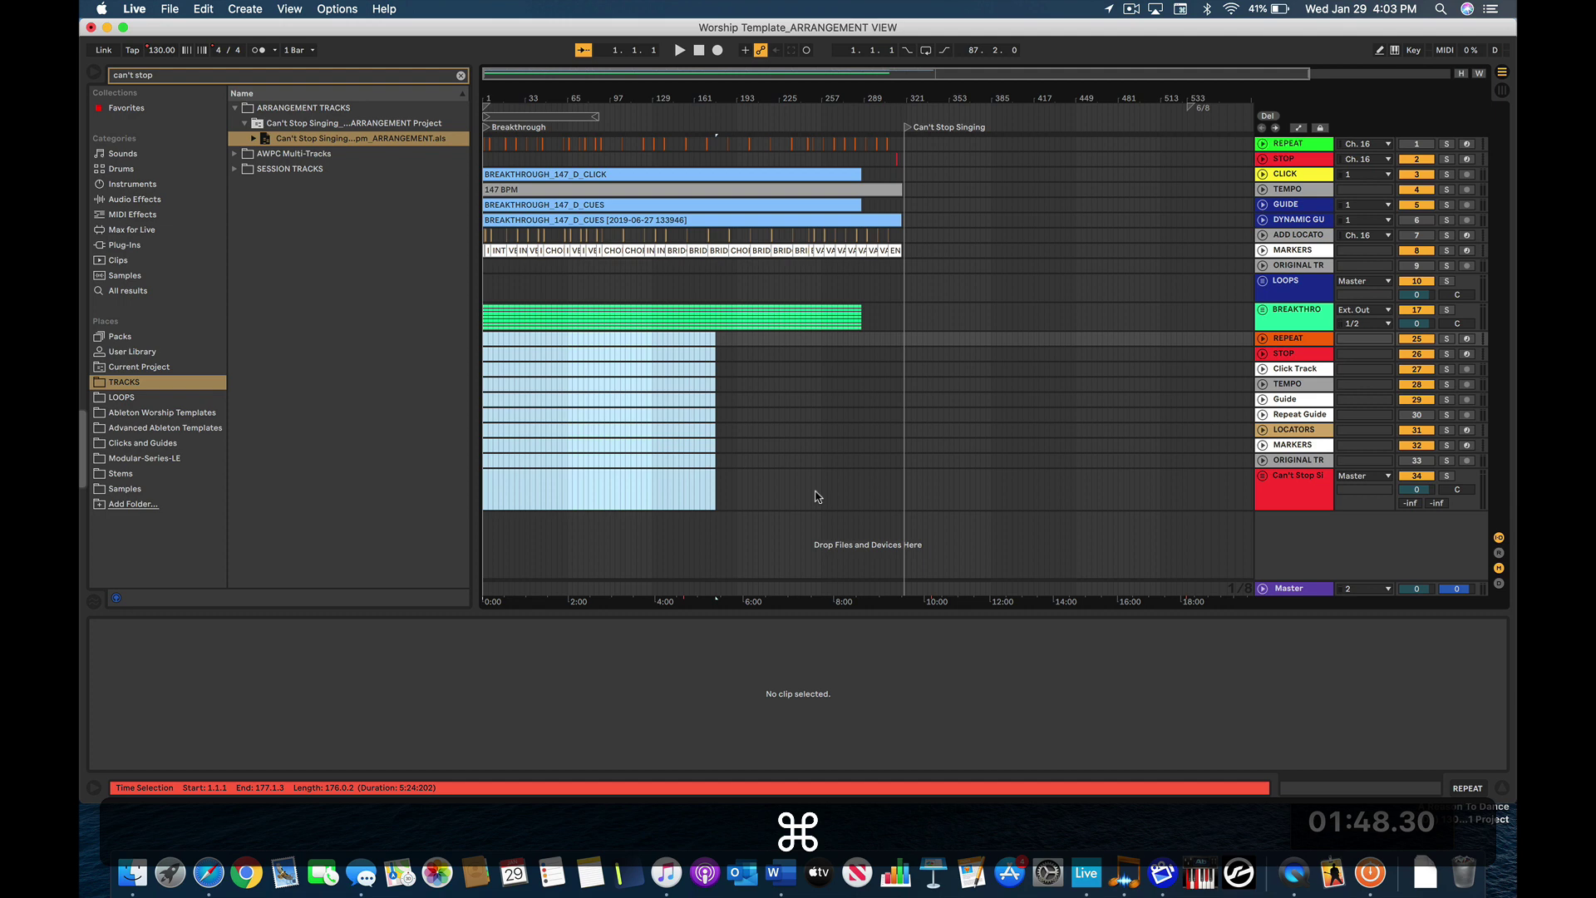
- Paste the cut clips onto the imported tracks at the Can't Stop Singing locator, bar 319, starting on their REPEAT track
left_click(906, 343)
key("plus")
key("plus")
key("plus")
key("plus")
key("plus")
key("plus")
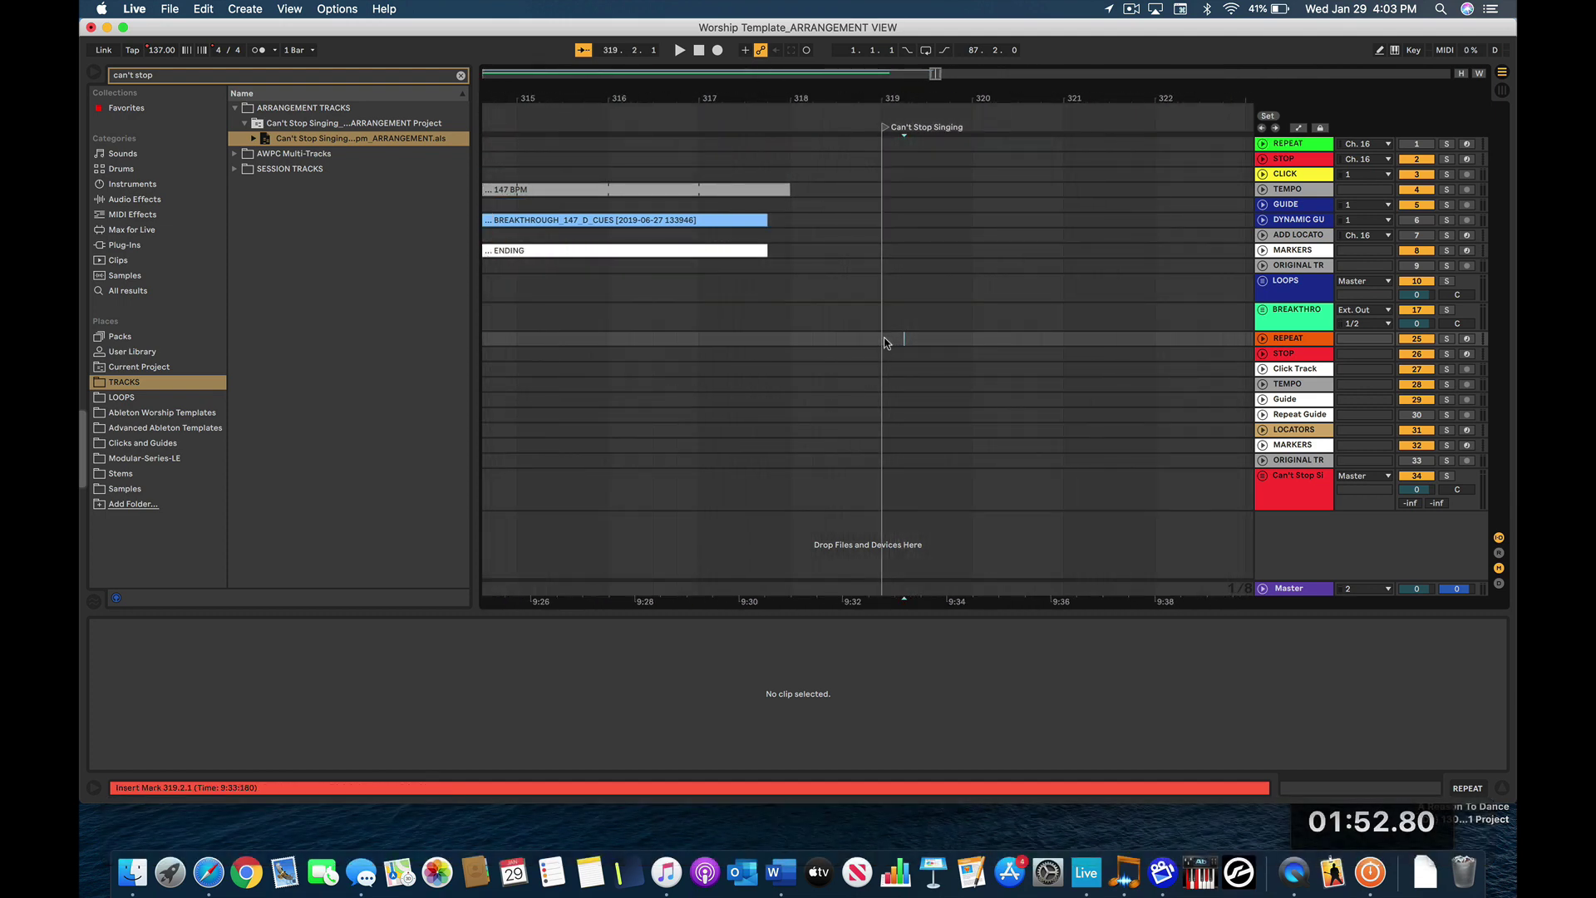
left_click(883, 342)
key("super+v")
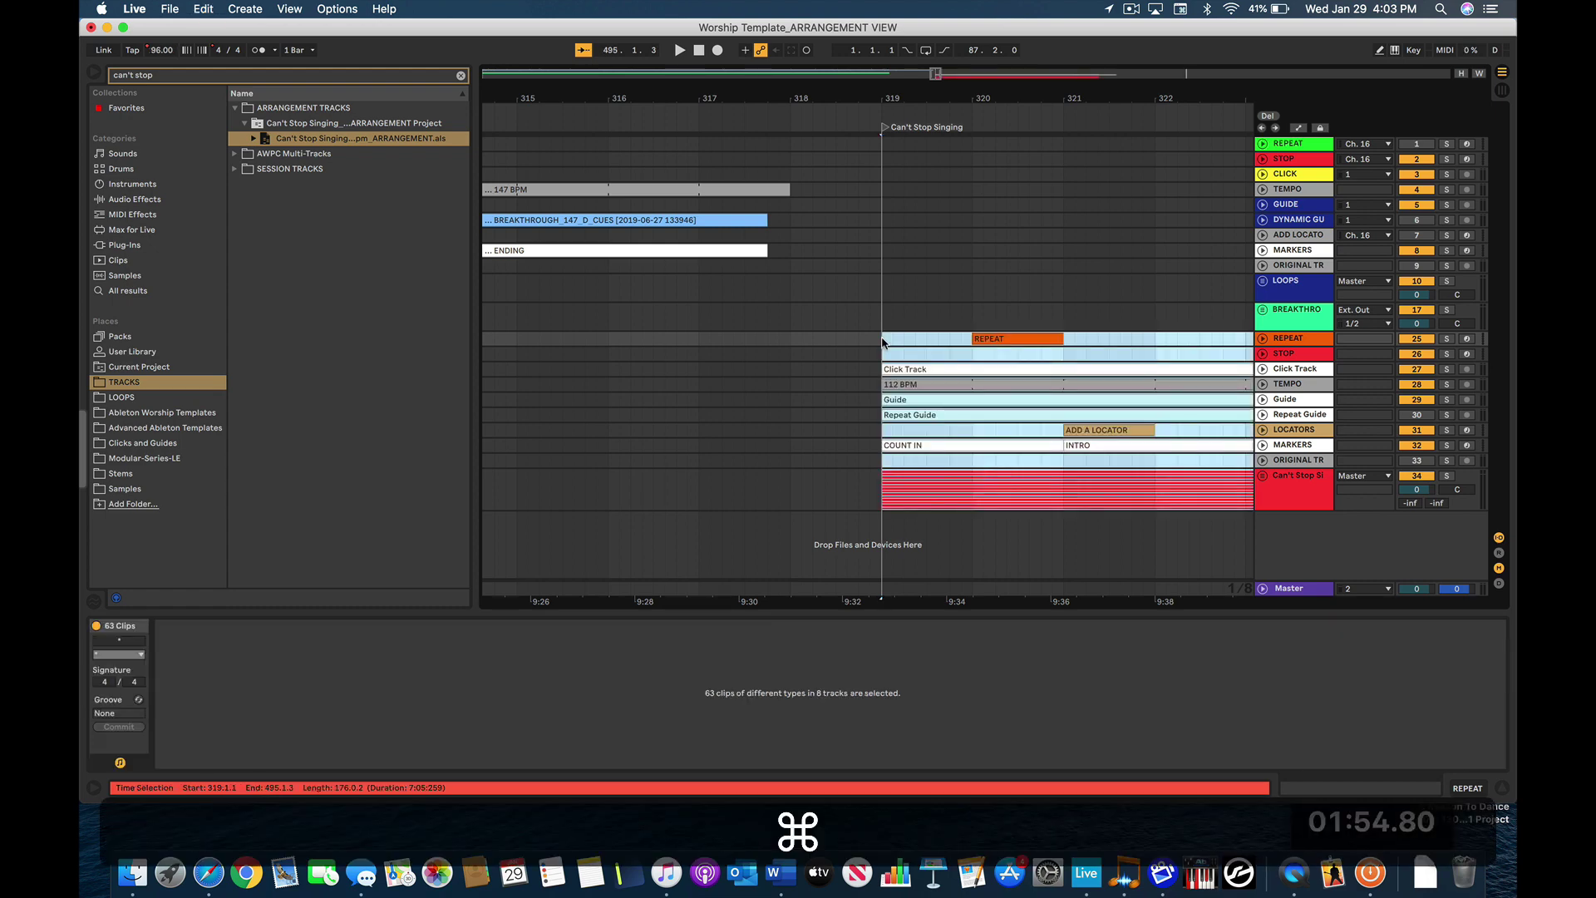
- Cut the Can't Stop Singing clips on the imported REPEAT through ORIGINAL TRACK tracks from bar 319 to about bar 451, leaving the stem group out
key("minus")
key("minus")
key("minus")
key("minus")
key("minus")
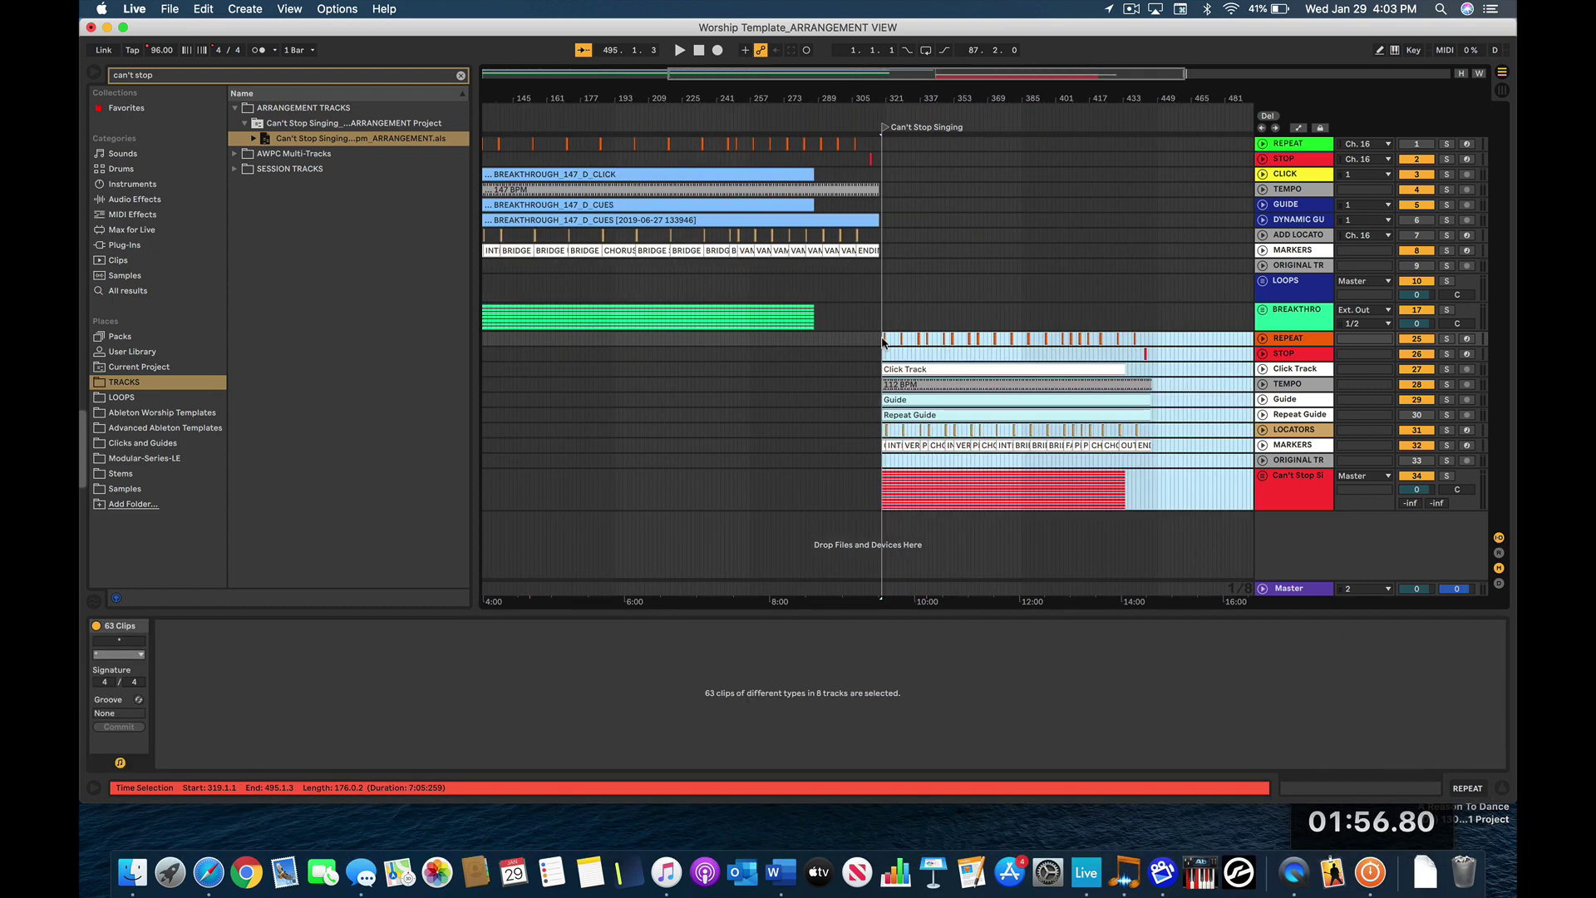
key("shift")
left_click(1162, 462, "shift")
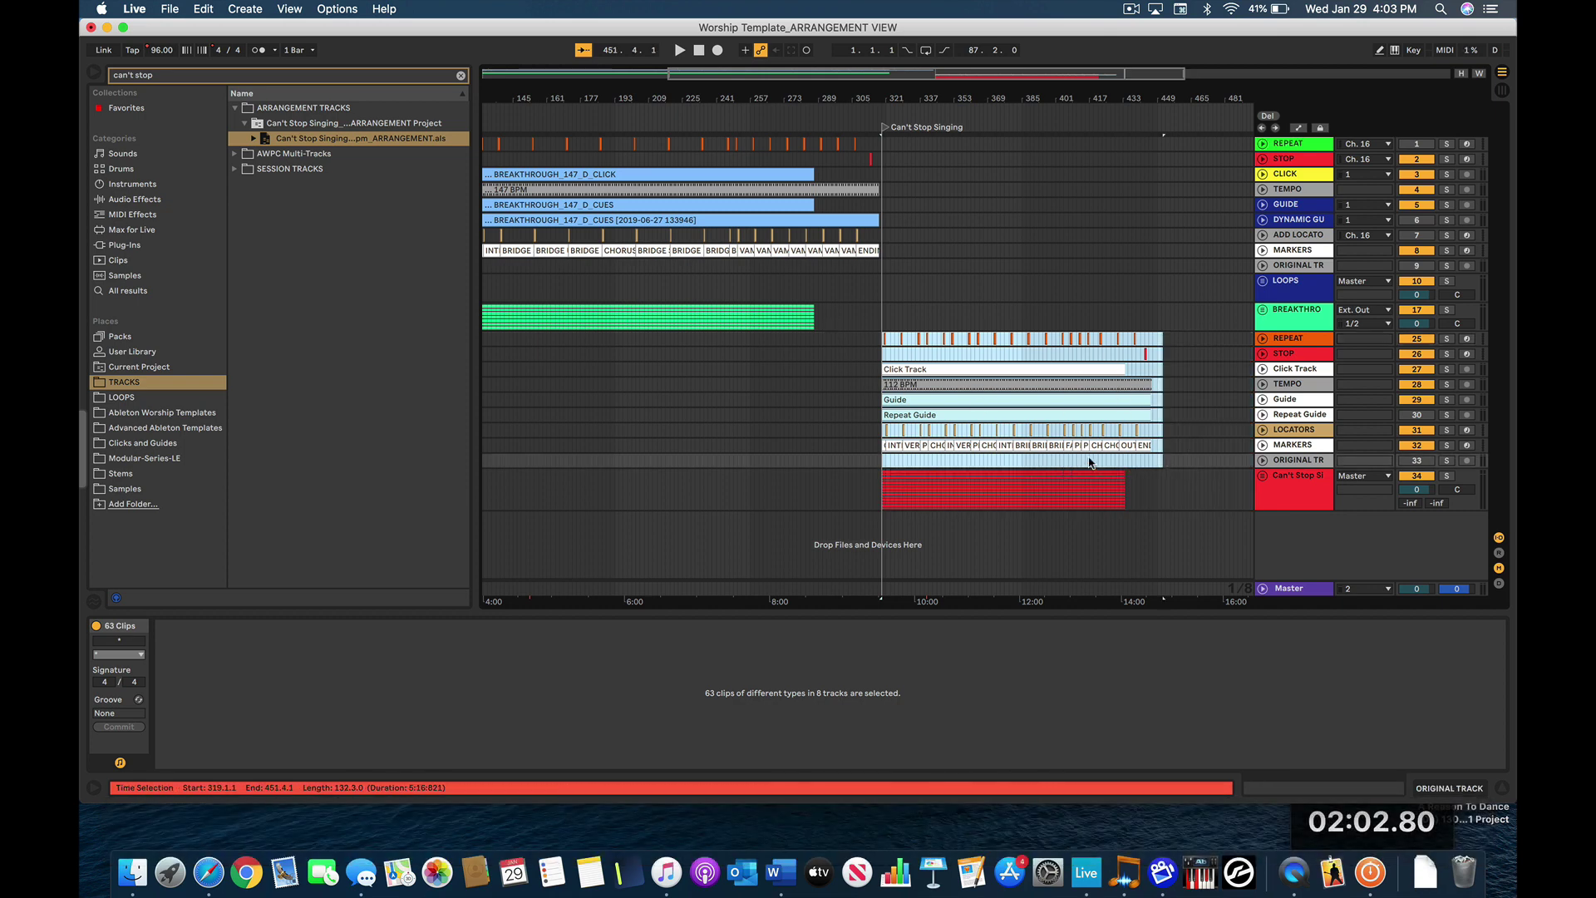
key("cmd+x")
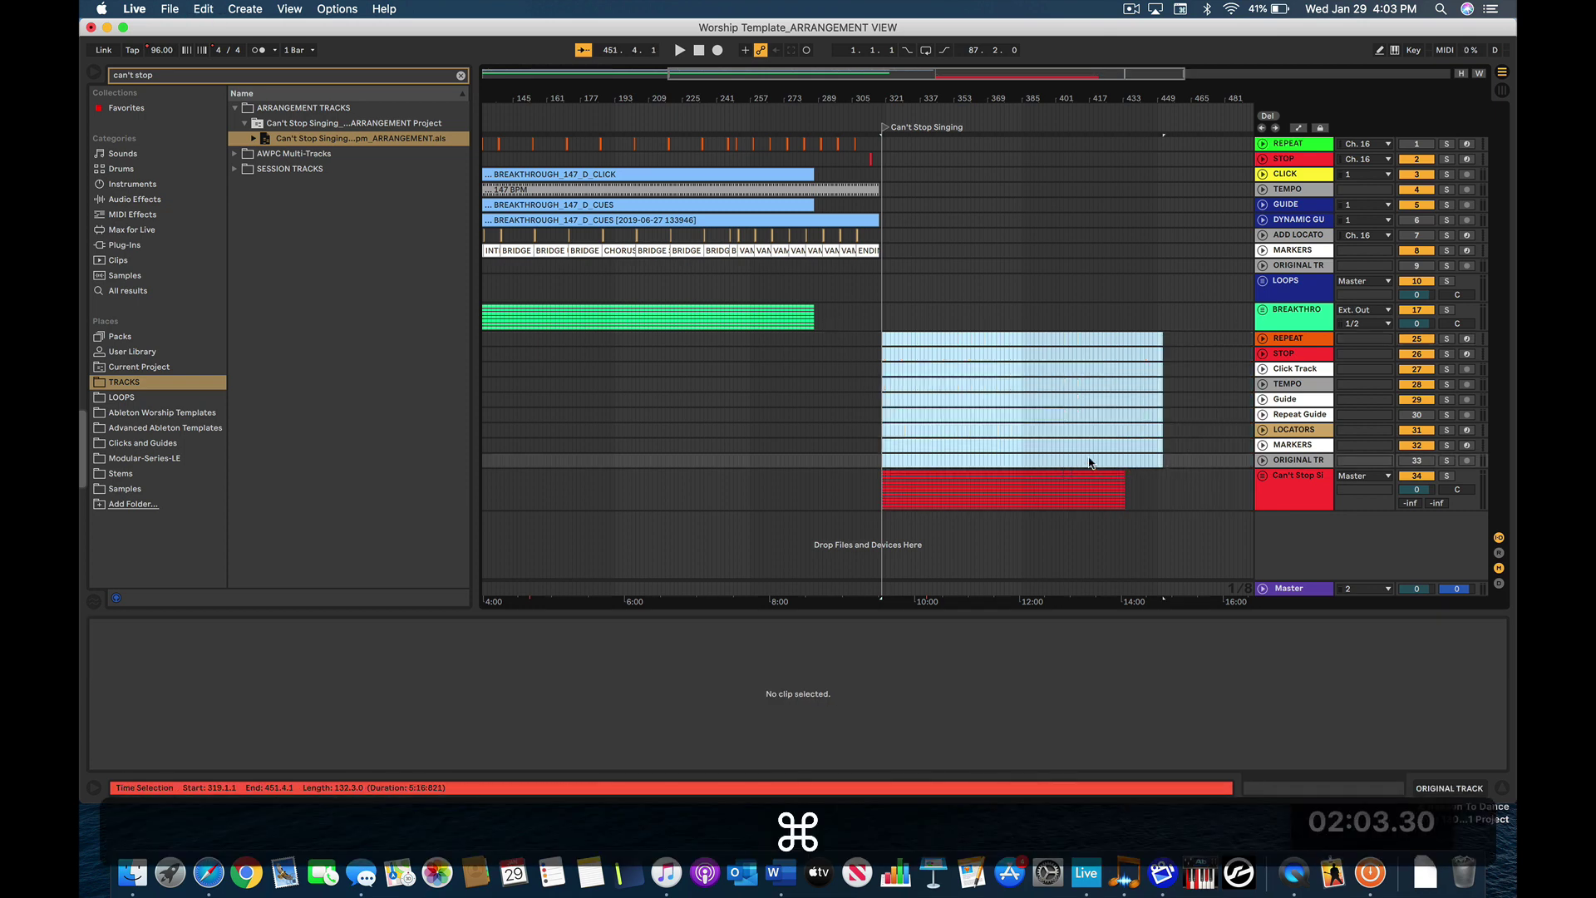
- Paste the cut Can't Stop Singing clips at bar 319, starting on the template's own REPEAT track
left_click(884, 149)
key("plus")
key("plus")
key("plus")
key("plus")
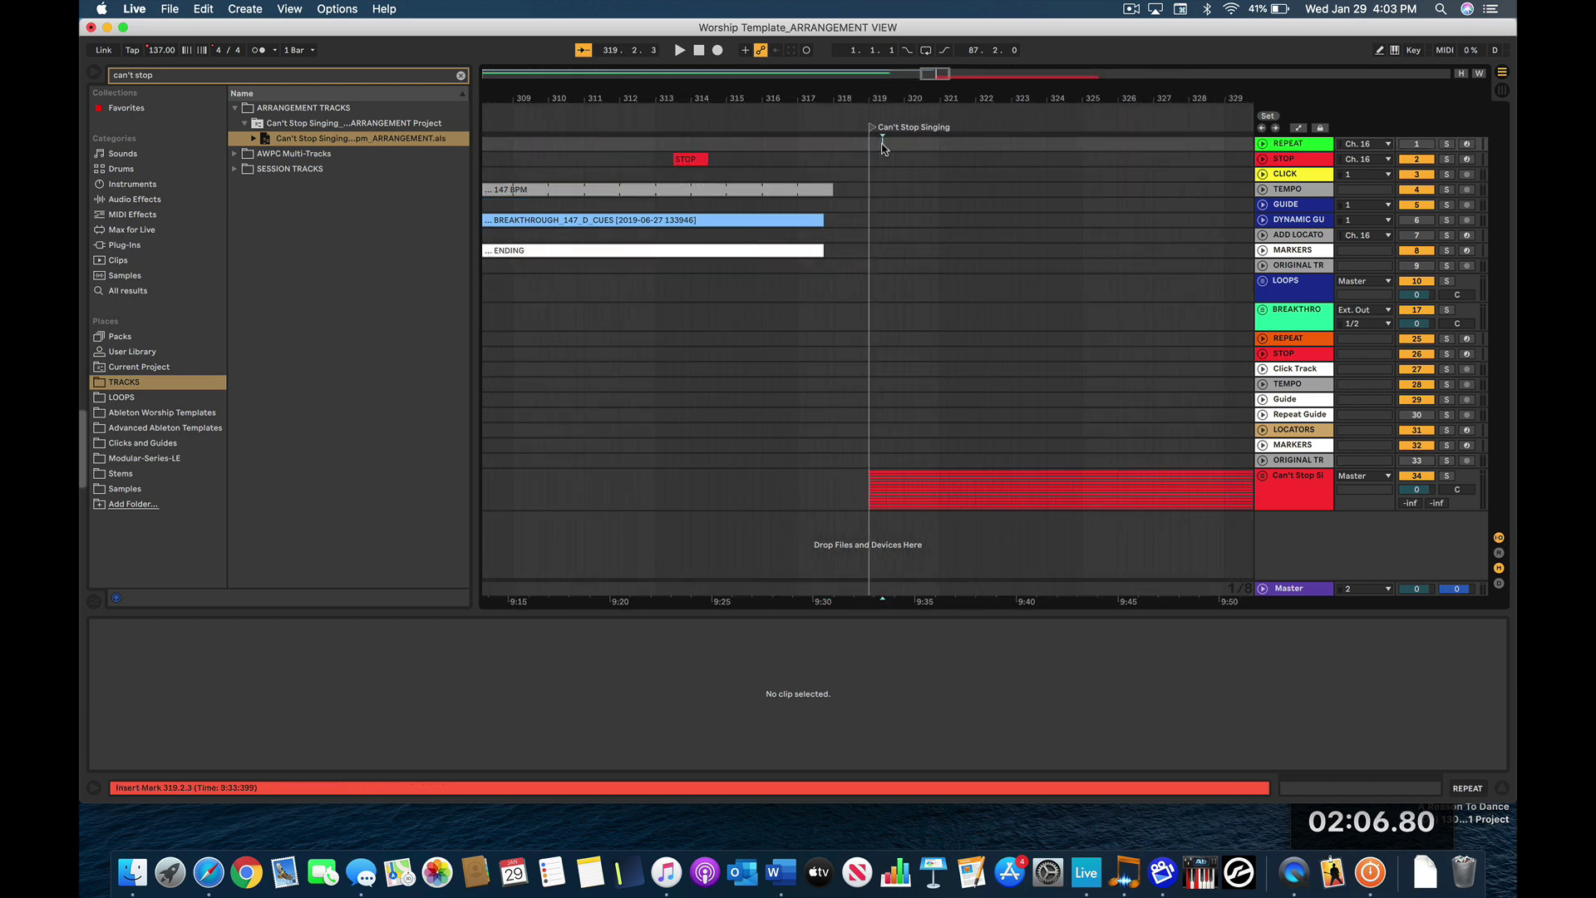
key("super+shift+End")
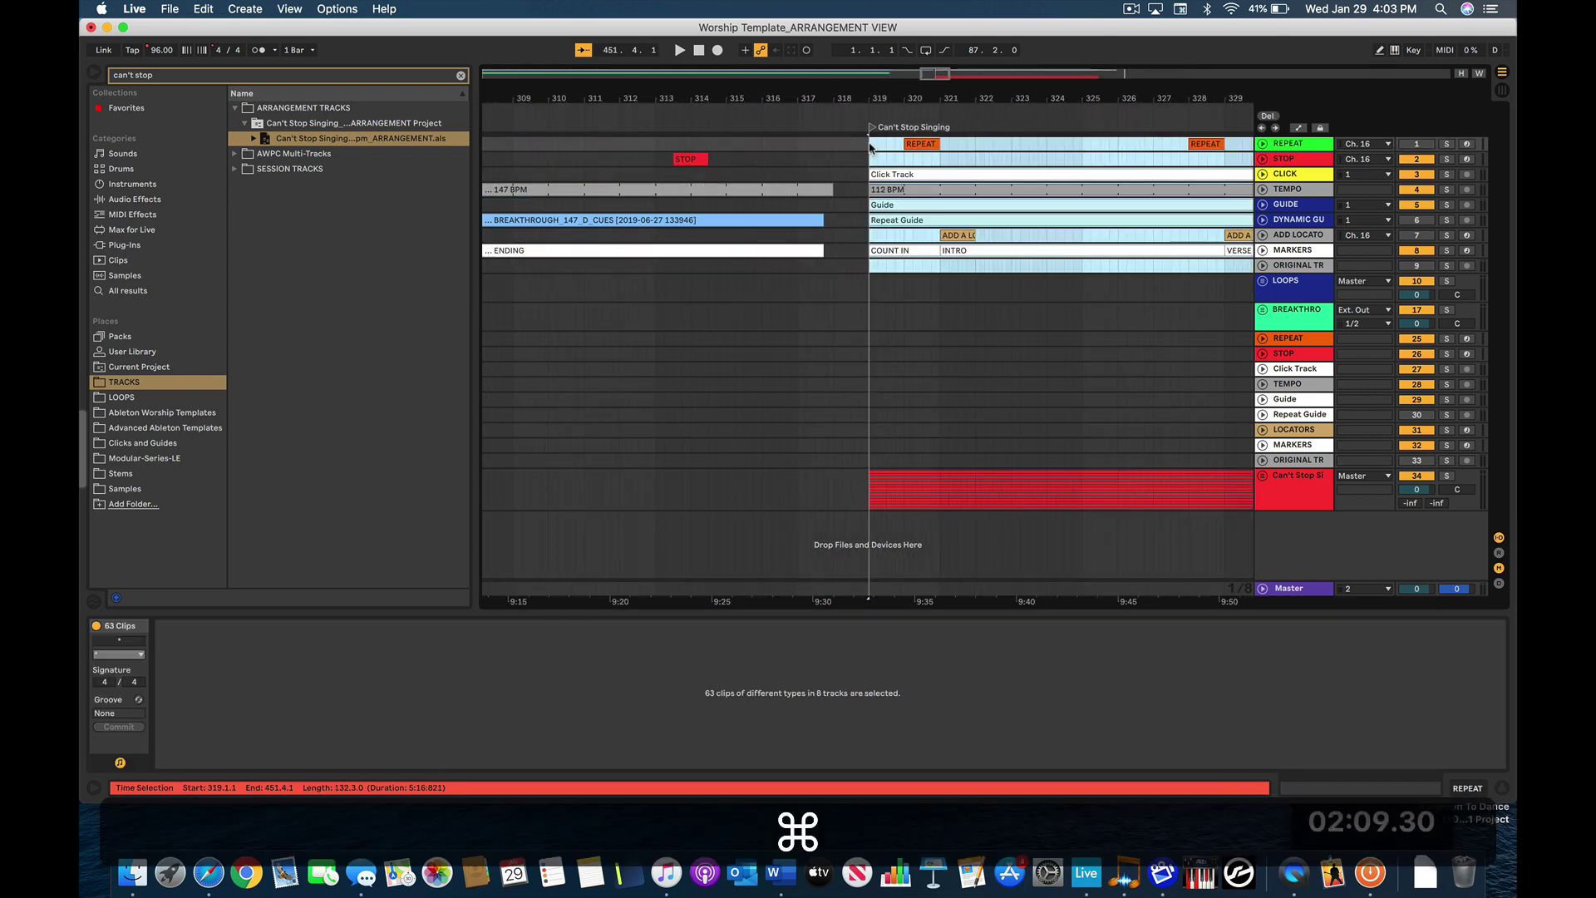
- Delete the emptied imported tracks from REPEAT through ORIGINAL TRACK above the Can't Stop Singing stem group
left_click(1288, 339)
left_click(1308, 460, "shift")
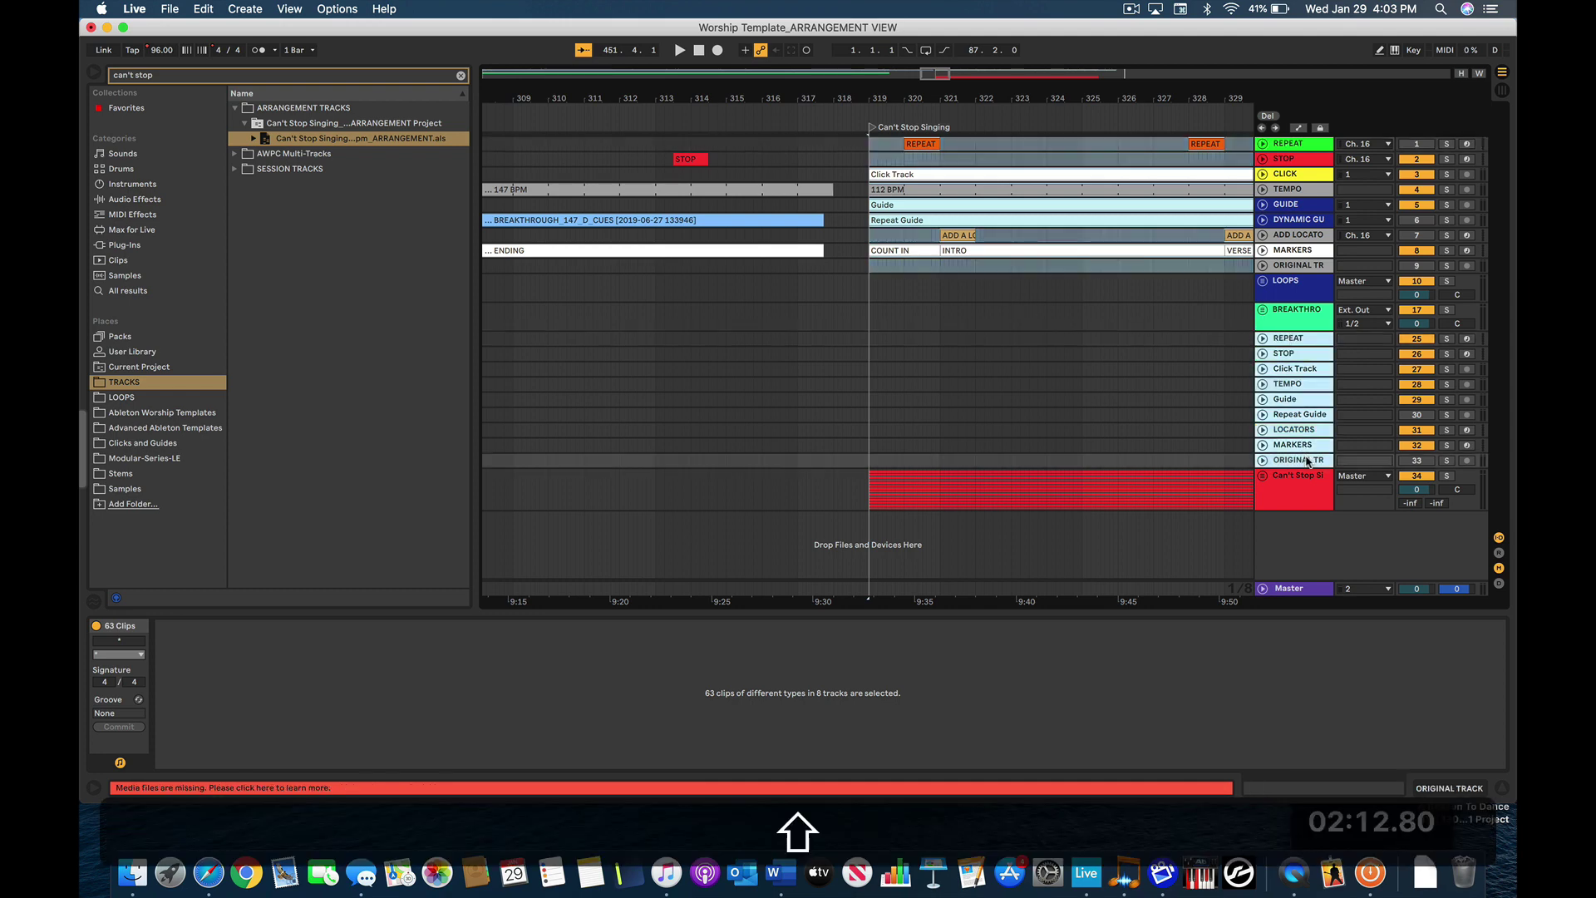
key("shift+BackSpace")
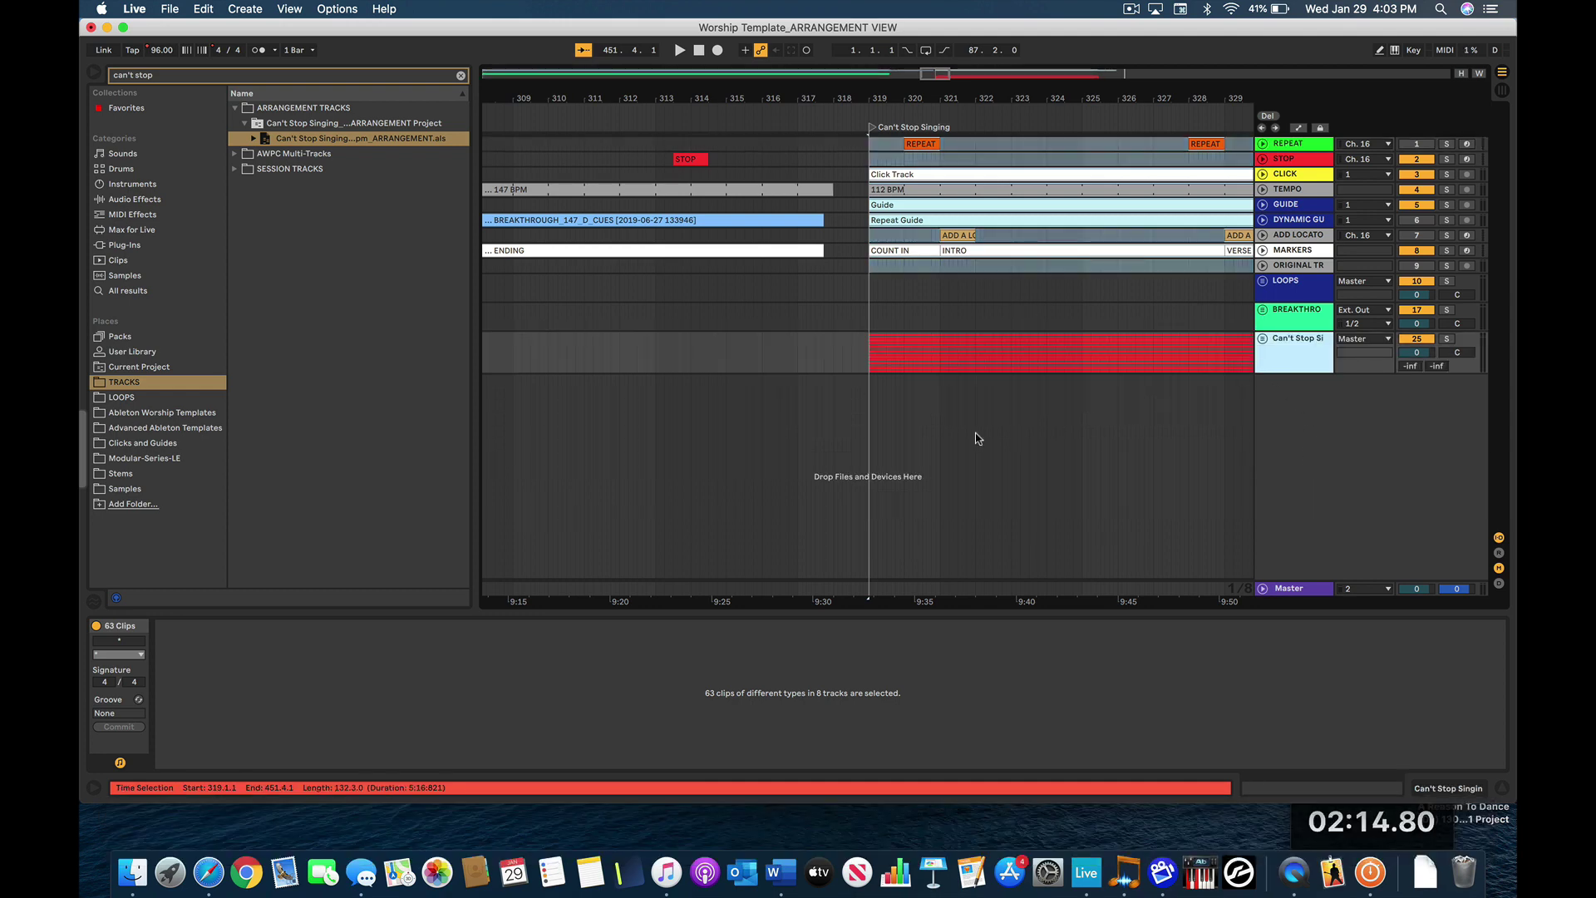
left_click(1016, 415)
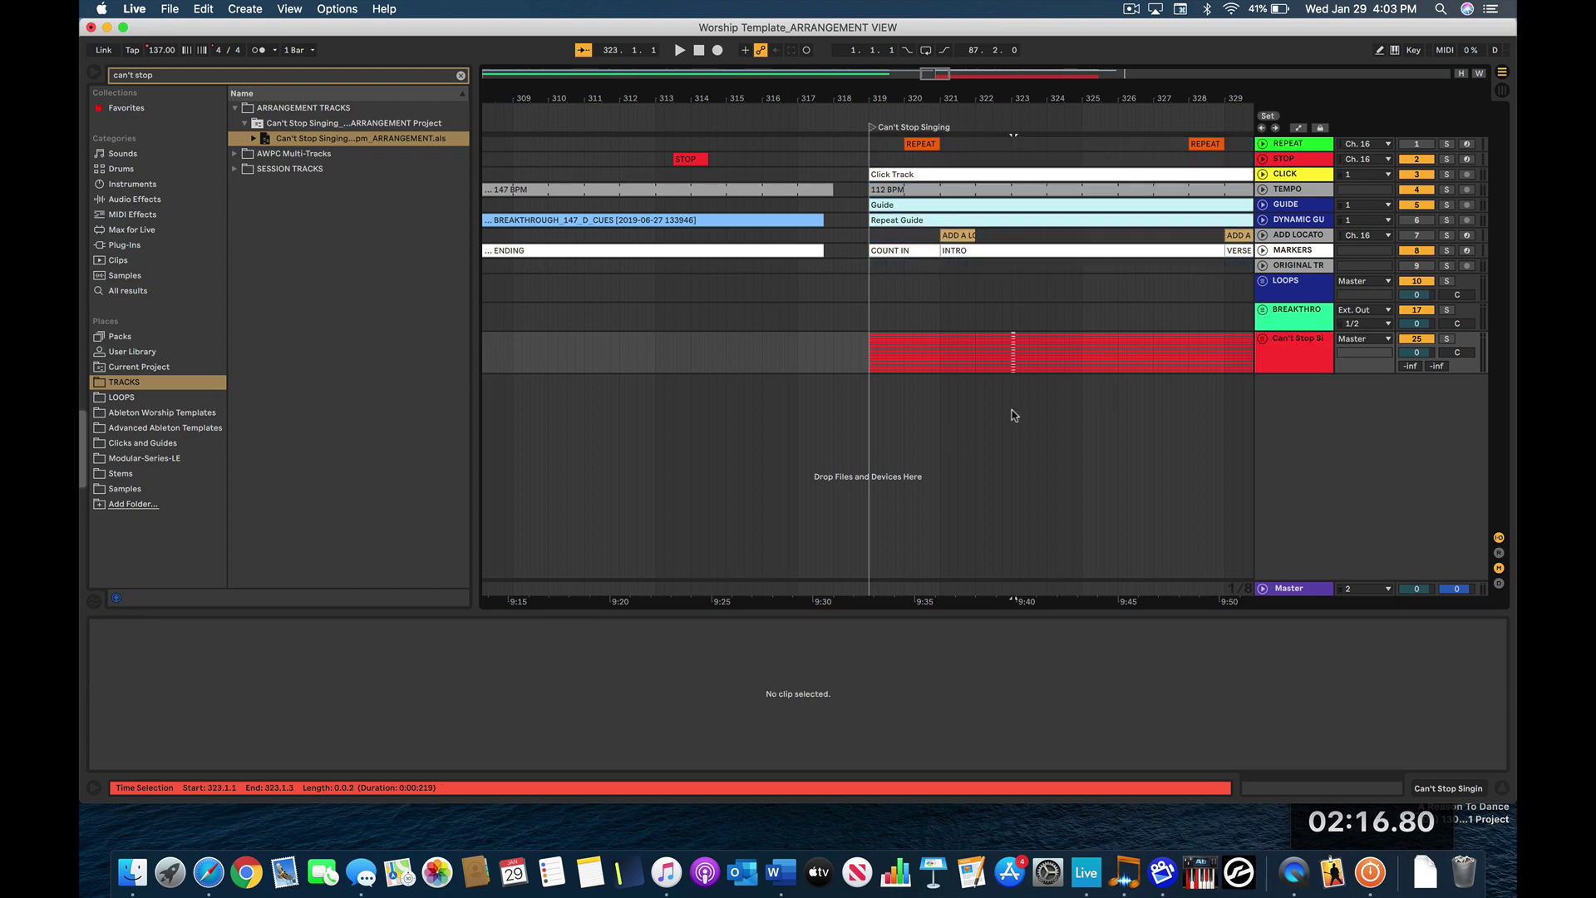
- Add a locator at bar 447, just past the end of Can't Stop Singing, and name it Hallelujah For The Cross
scroll(1015, 416, "down", 5)
scroll(1010, 417, "right", 10)
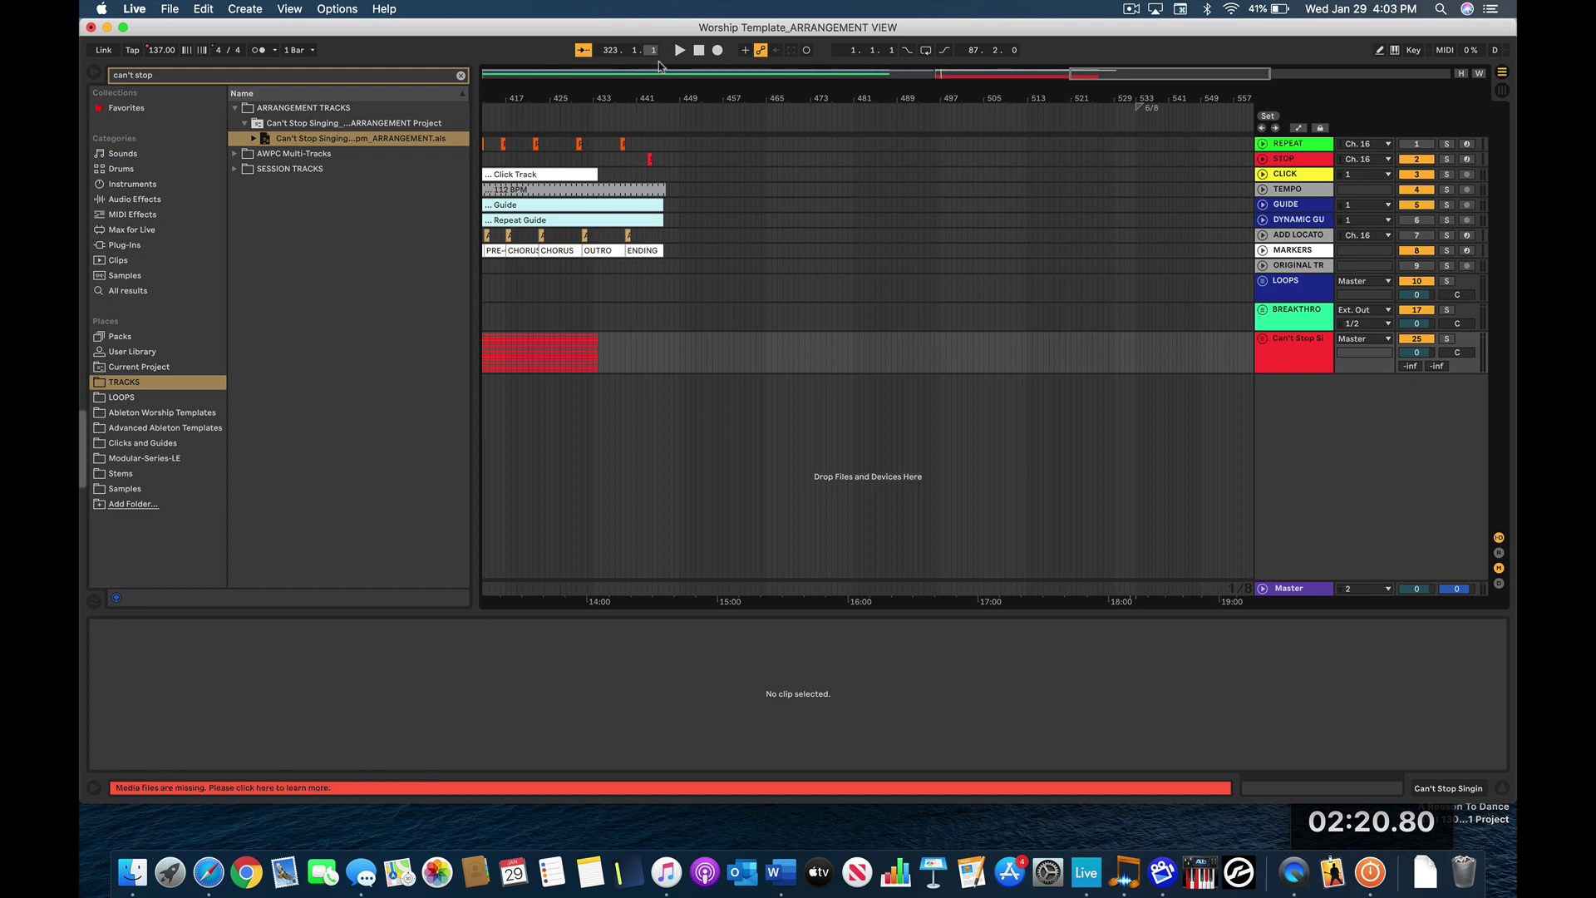
left_click(678, 108)
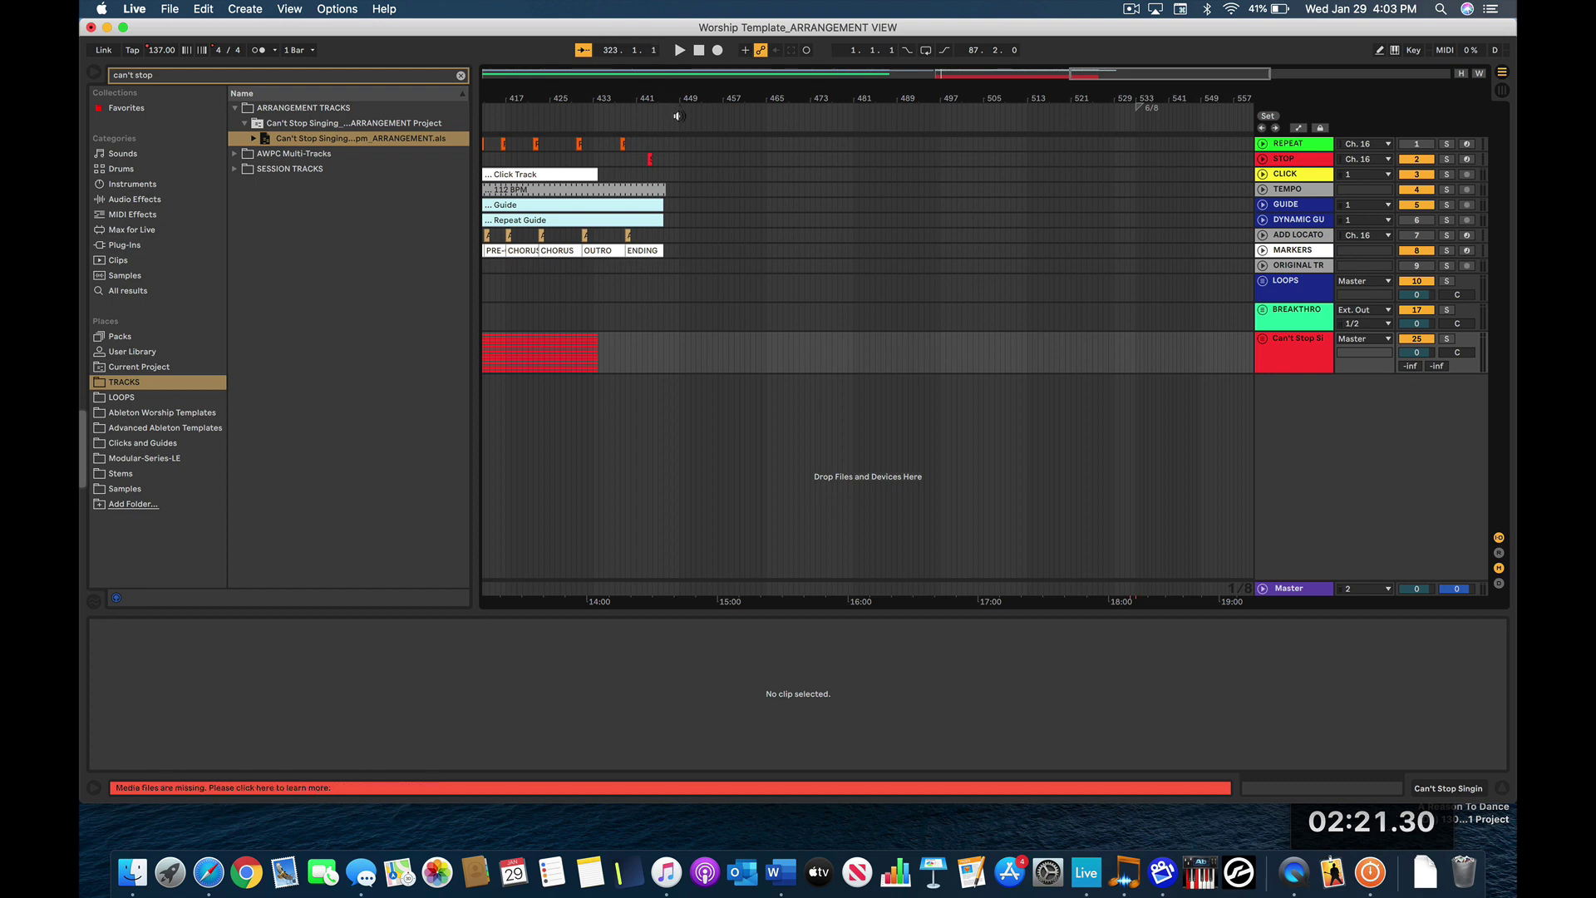
left_click(1268, 116)
key("space")
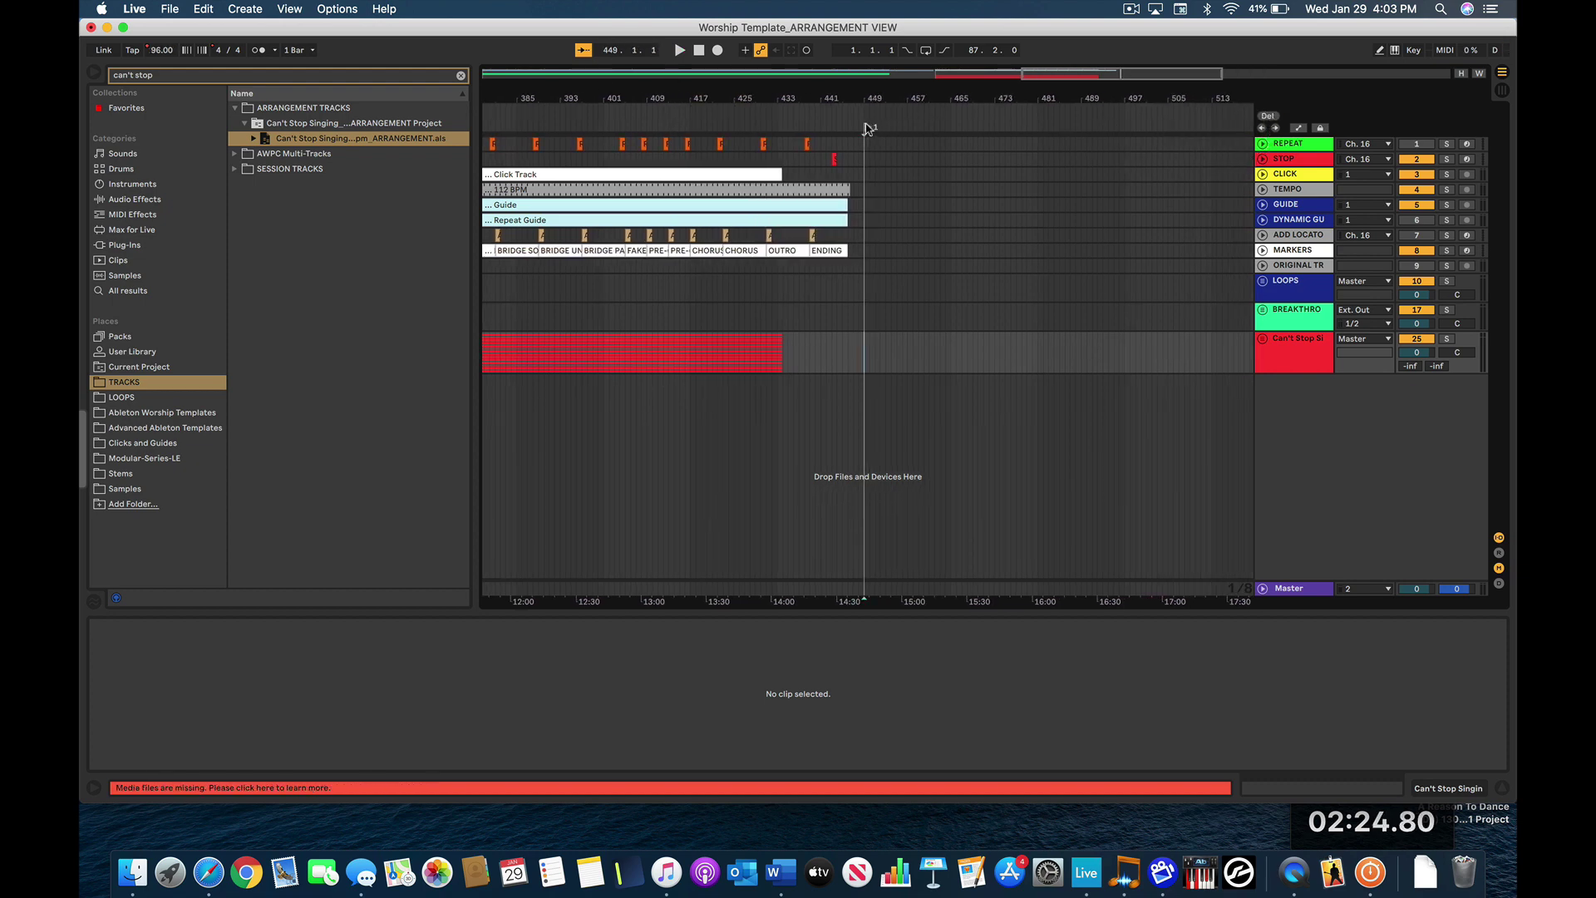
scroll(869, 129, "up", 6)
left_click_drag(867, 126, 681, 128)
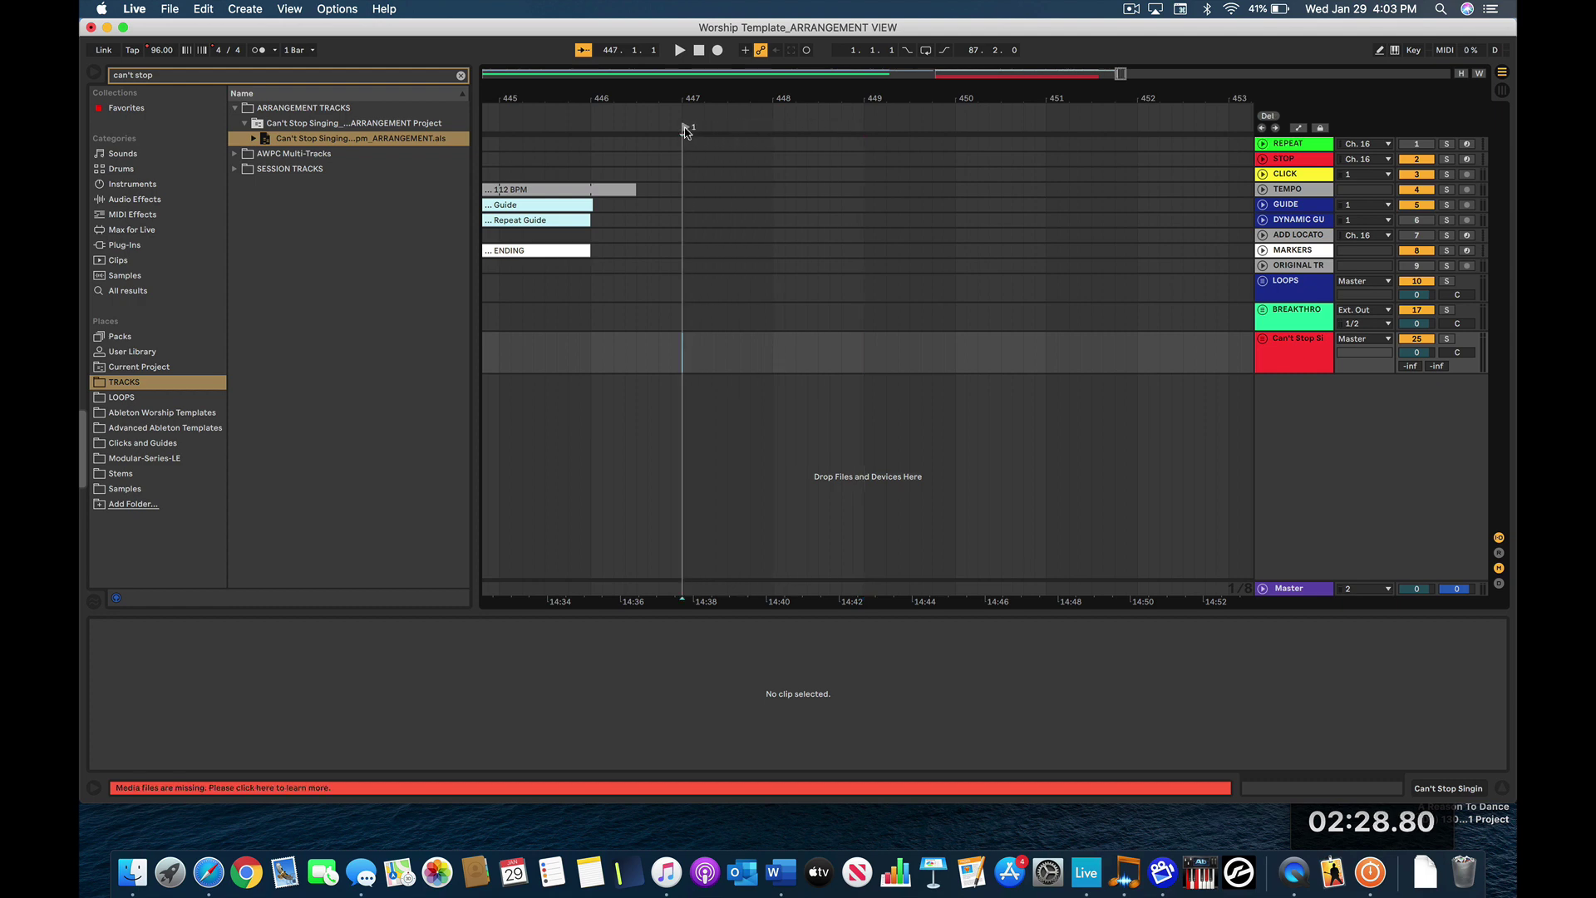
key("super")
type("Hall")
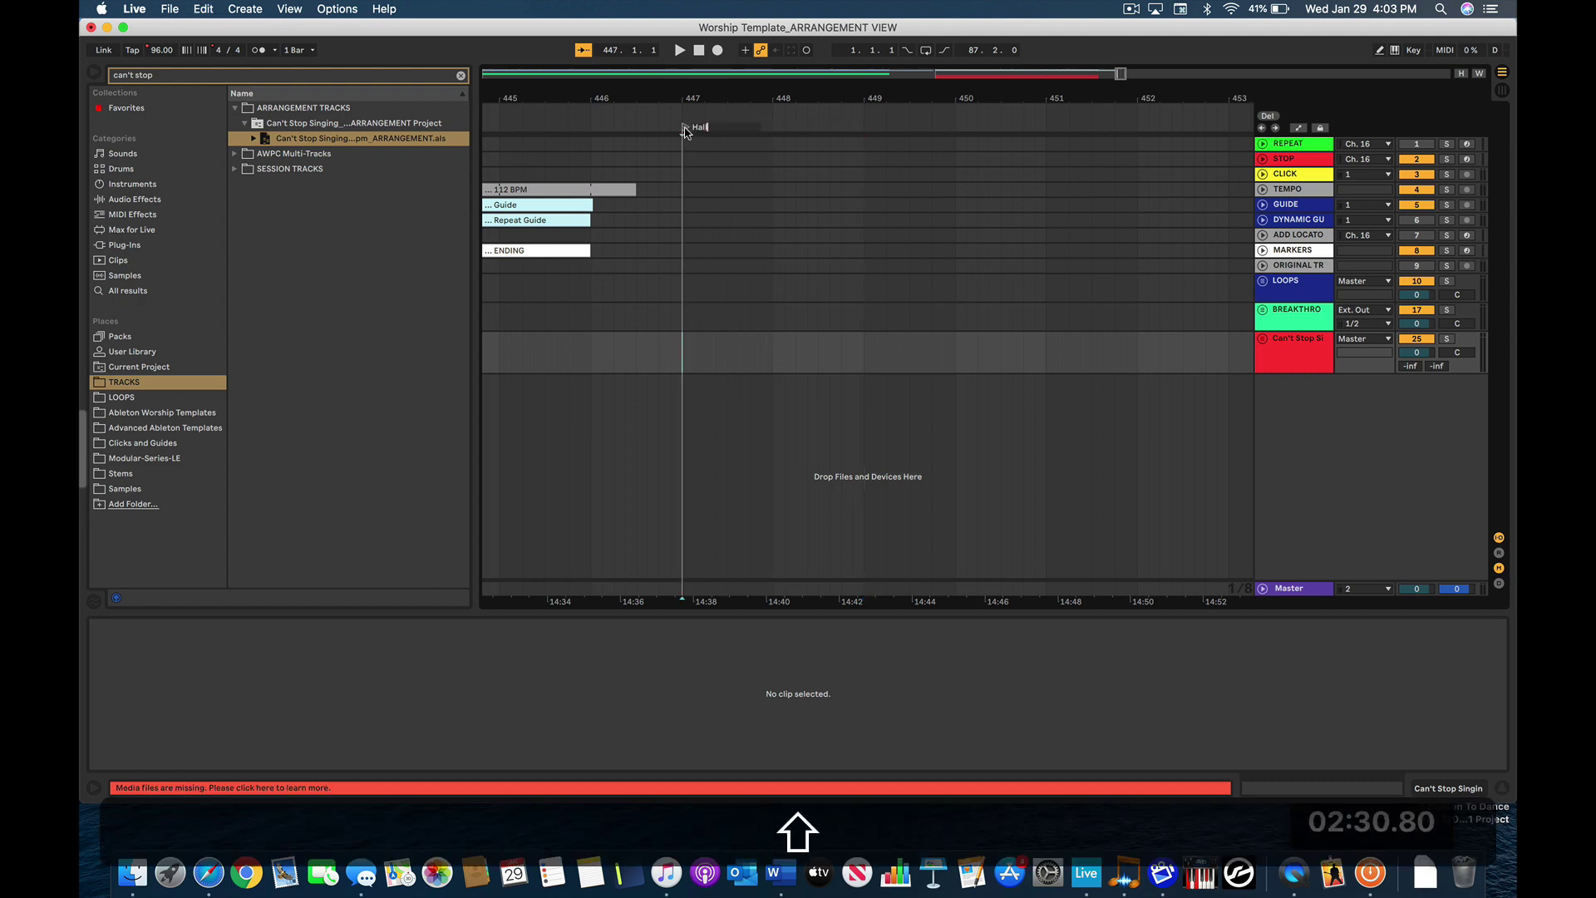
type("elujah For The Cross")
key("Return")
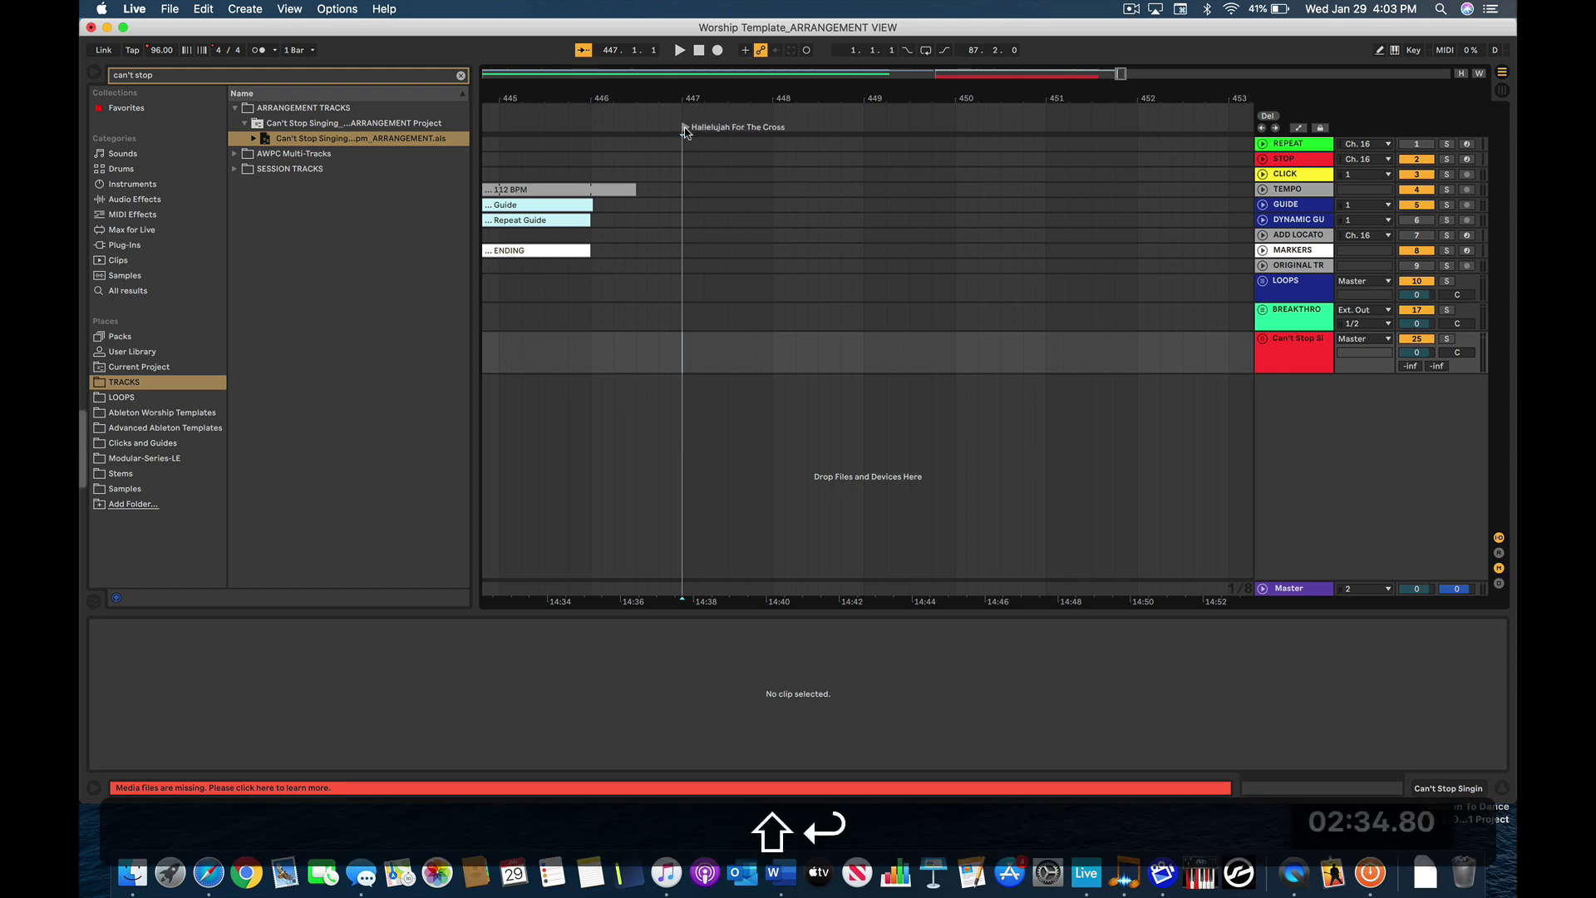
- Search the TRACKS folder for "hallelujah for the cross" and widen the browser so the full project names fit
left_click(297, 76)
type("hallelujah f")
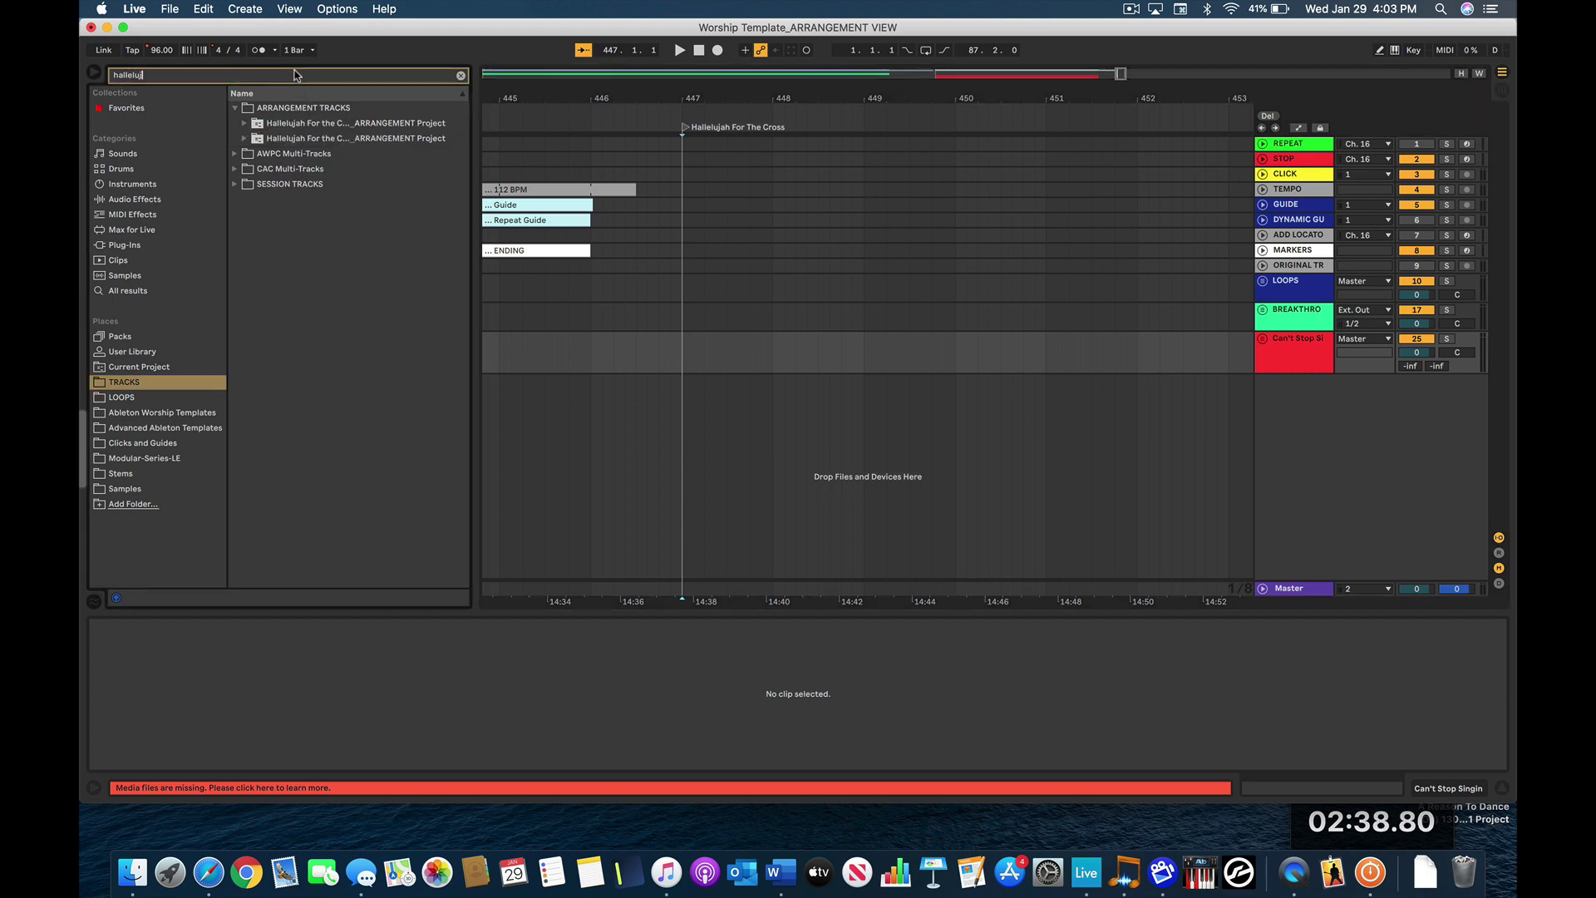
type("or the cross")
left_click_drag(471, 130, 540, 129)
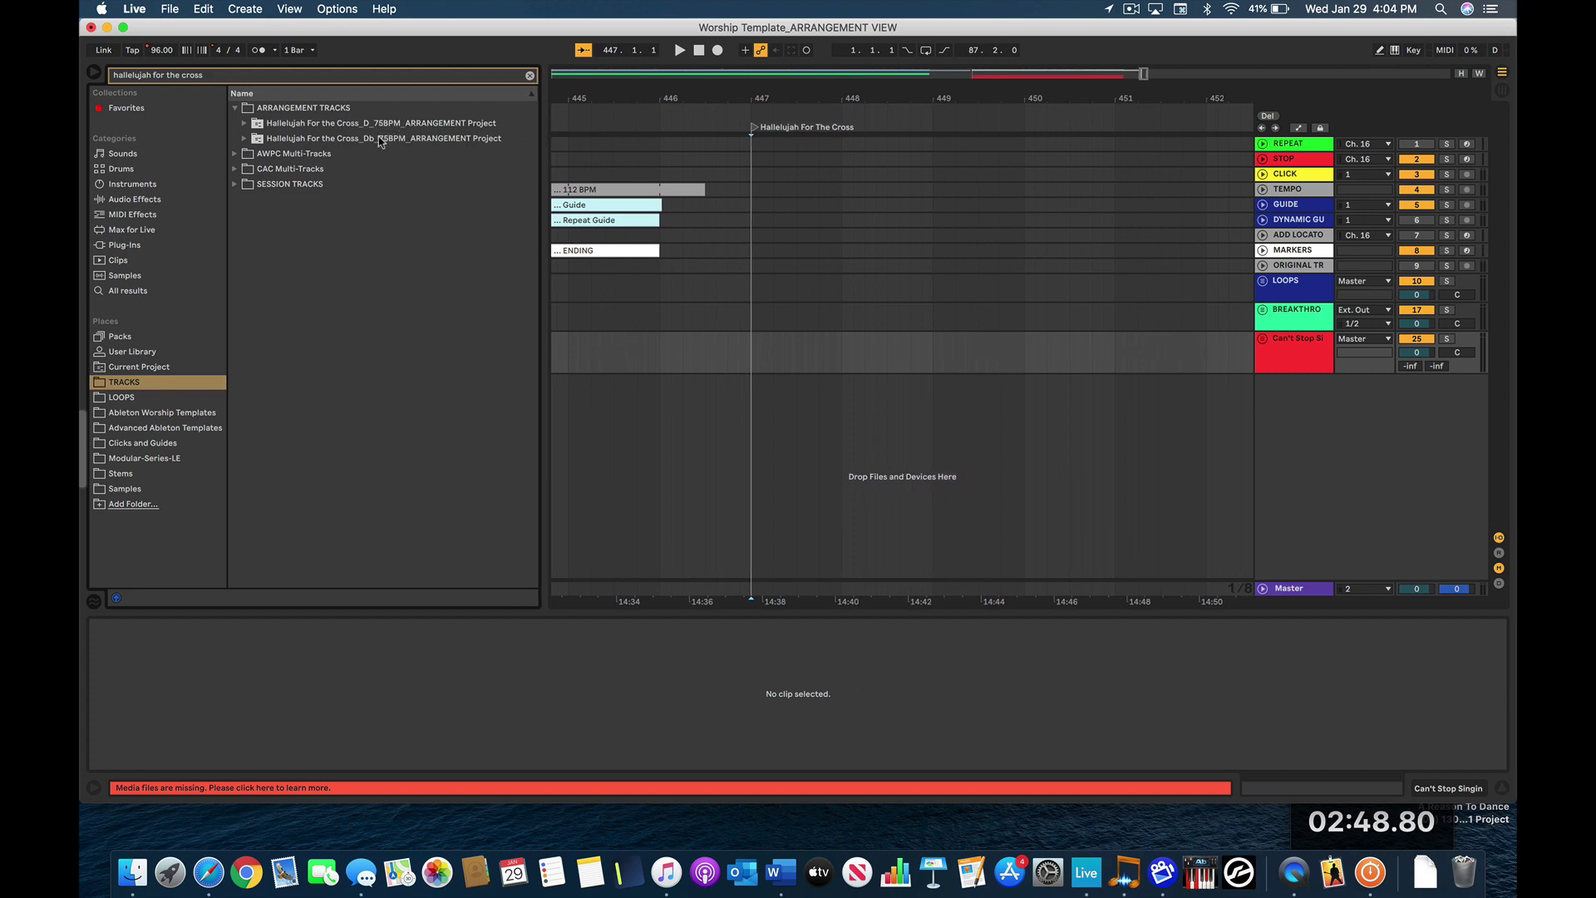
- Import Hallelujah For the Cross_D_75BPM_ARRANGEMENT.als below the Can't Stop Singing group and fold its stem group
left_click(371, 124)
left_click(244, 123)
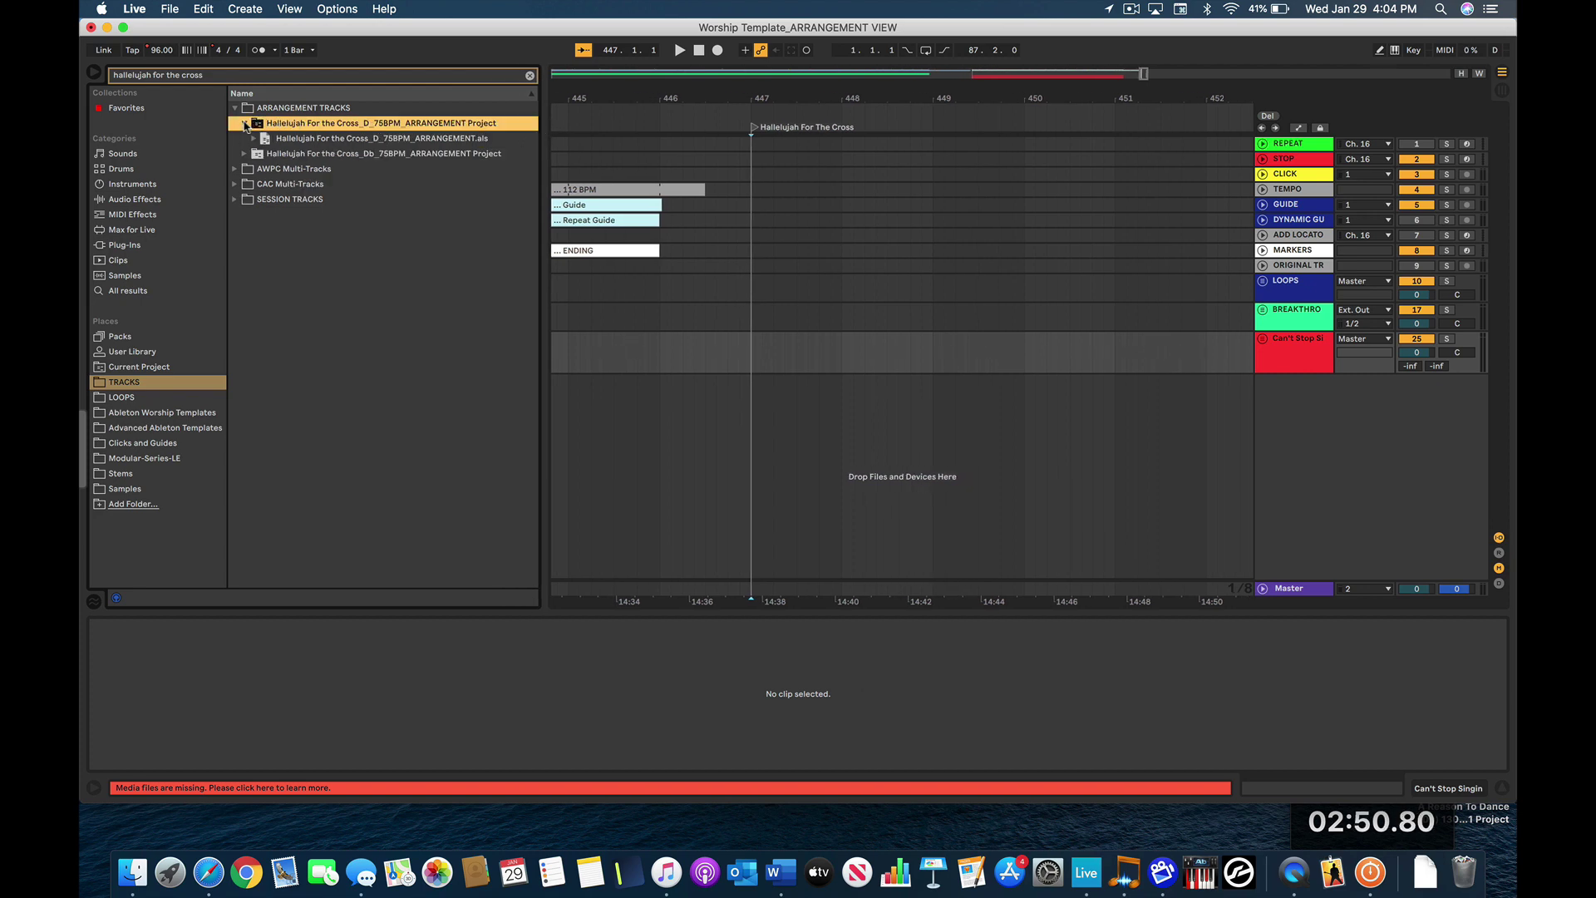
left_click_drag(304, 139, 642, 427)
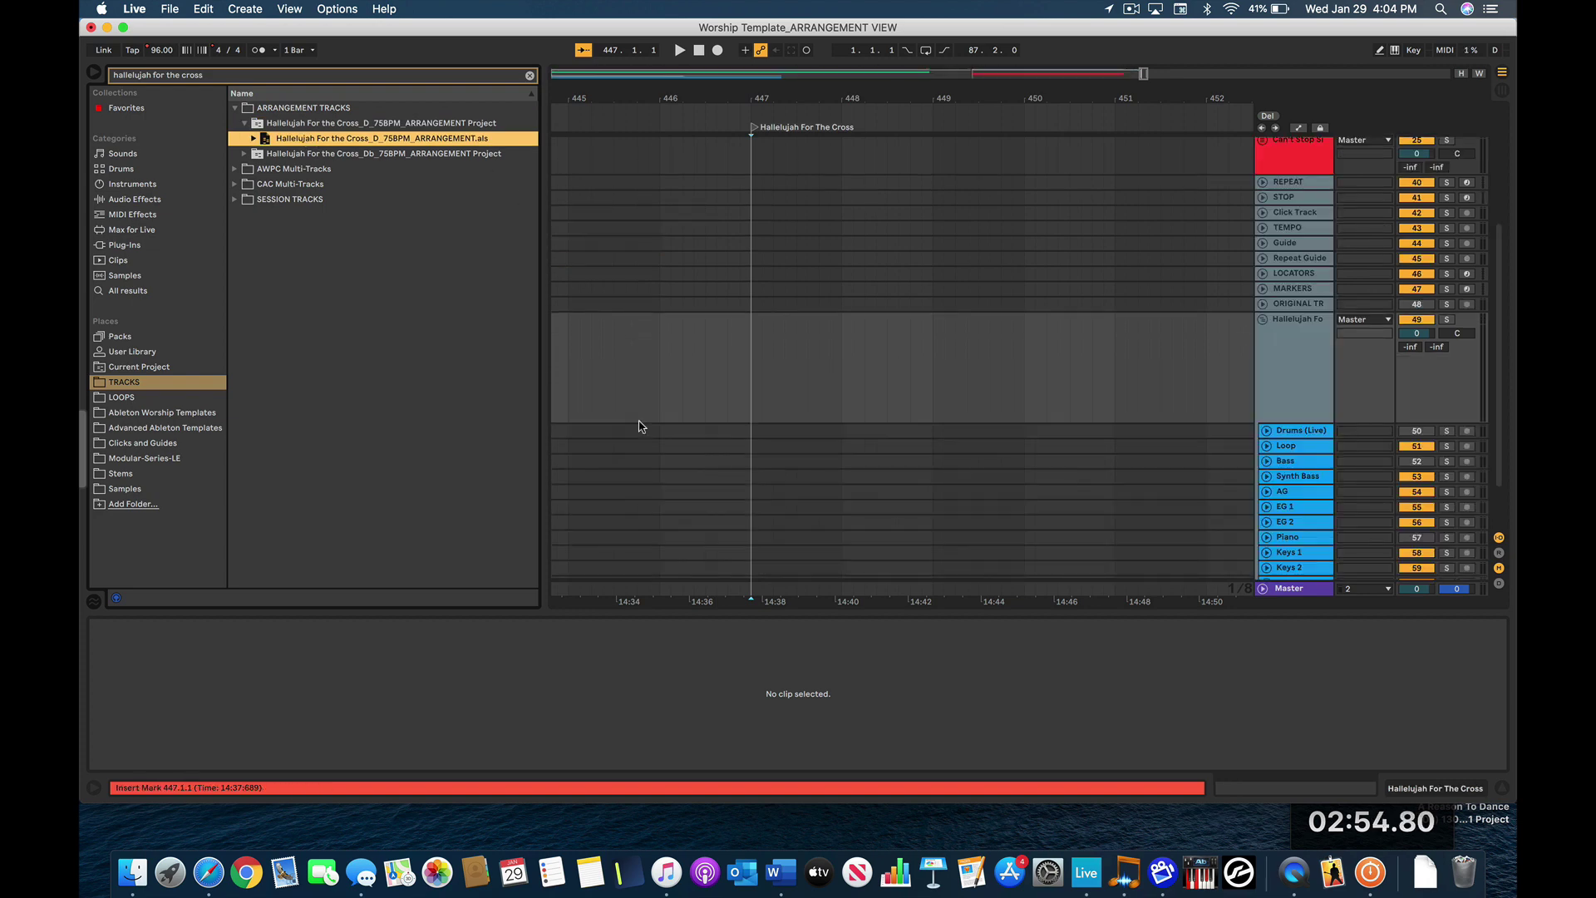
left_click(1276, 320)
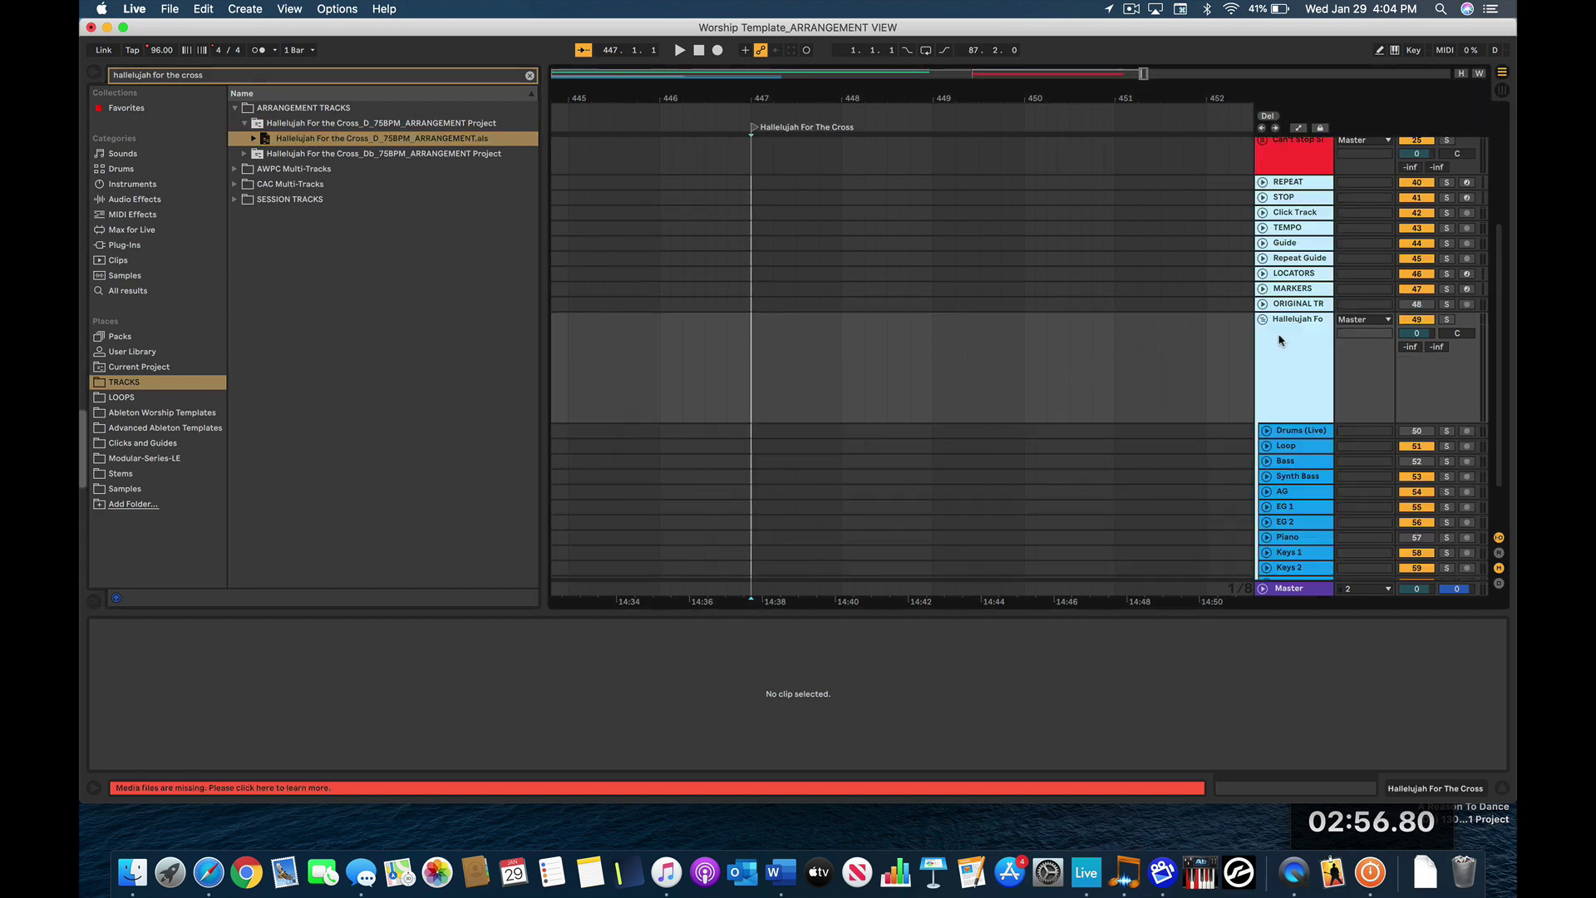
left_click(1264, 320)
- Cut all imported Hallelujah For The Cross clips, from REPEAT through the stem group, from bar 1 to about bar 201
scroll(942, 426, "left", 10)
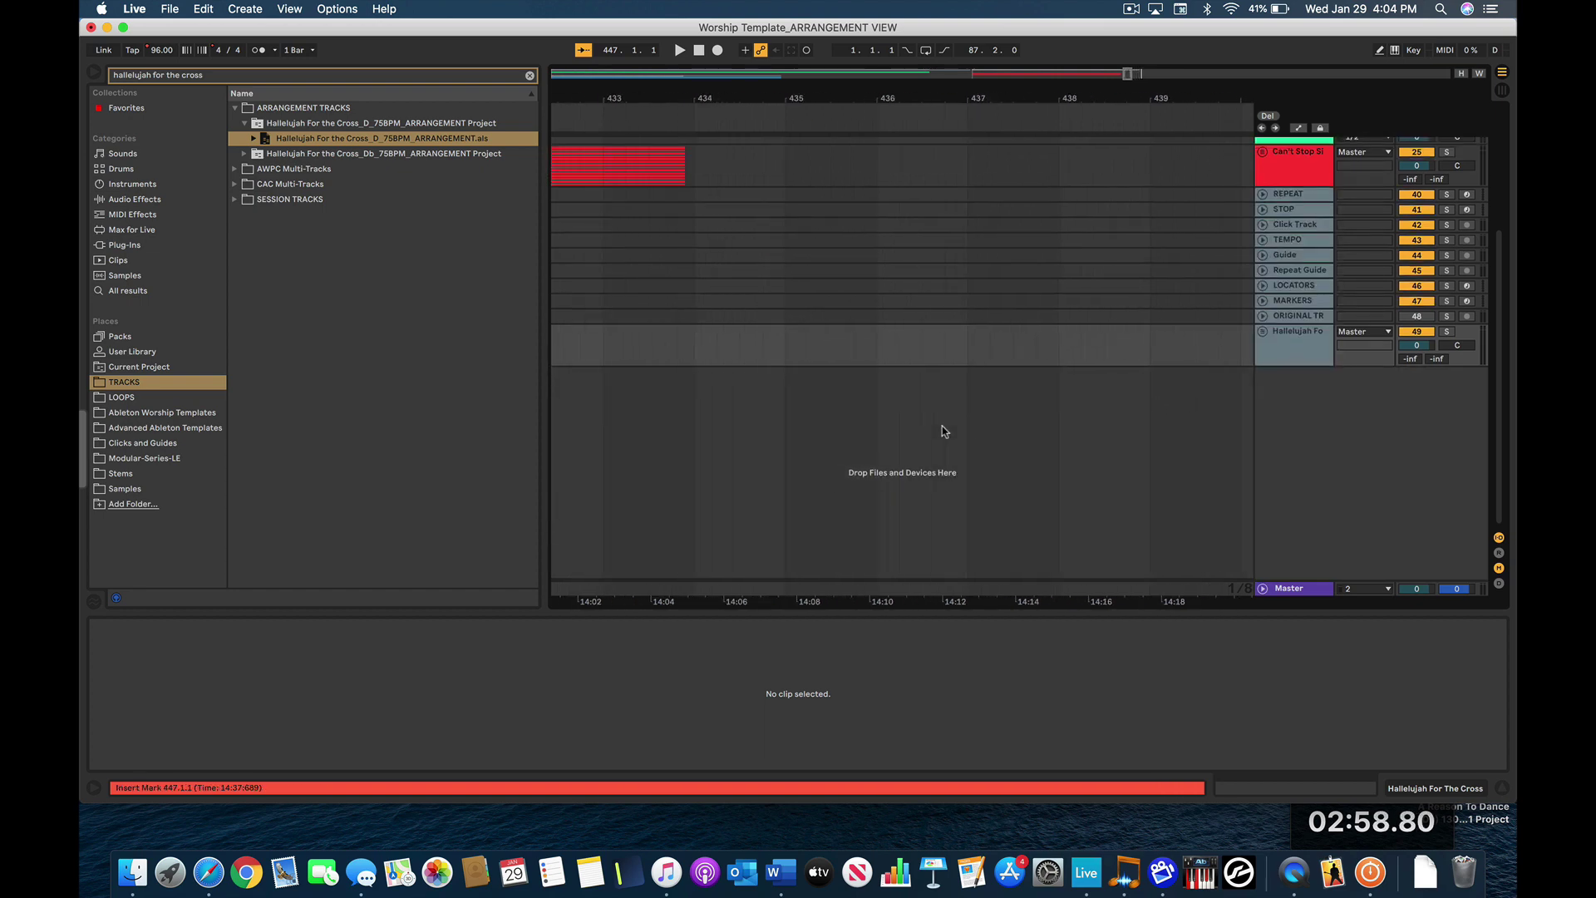
scroll(941, 425, "down", 10)
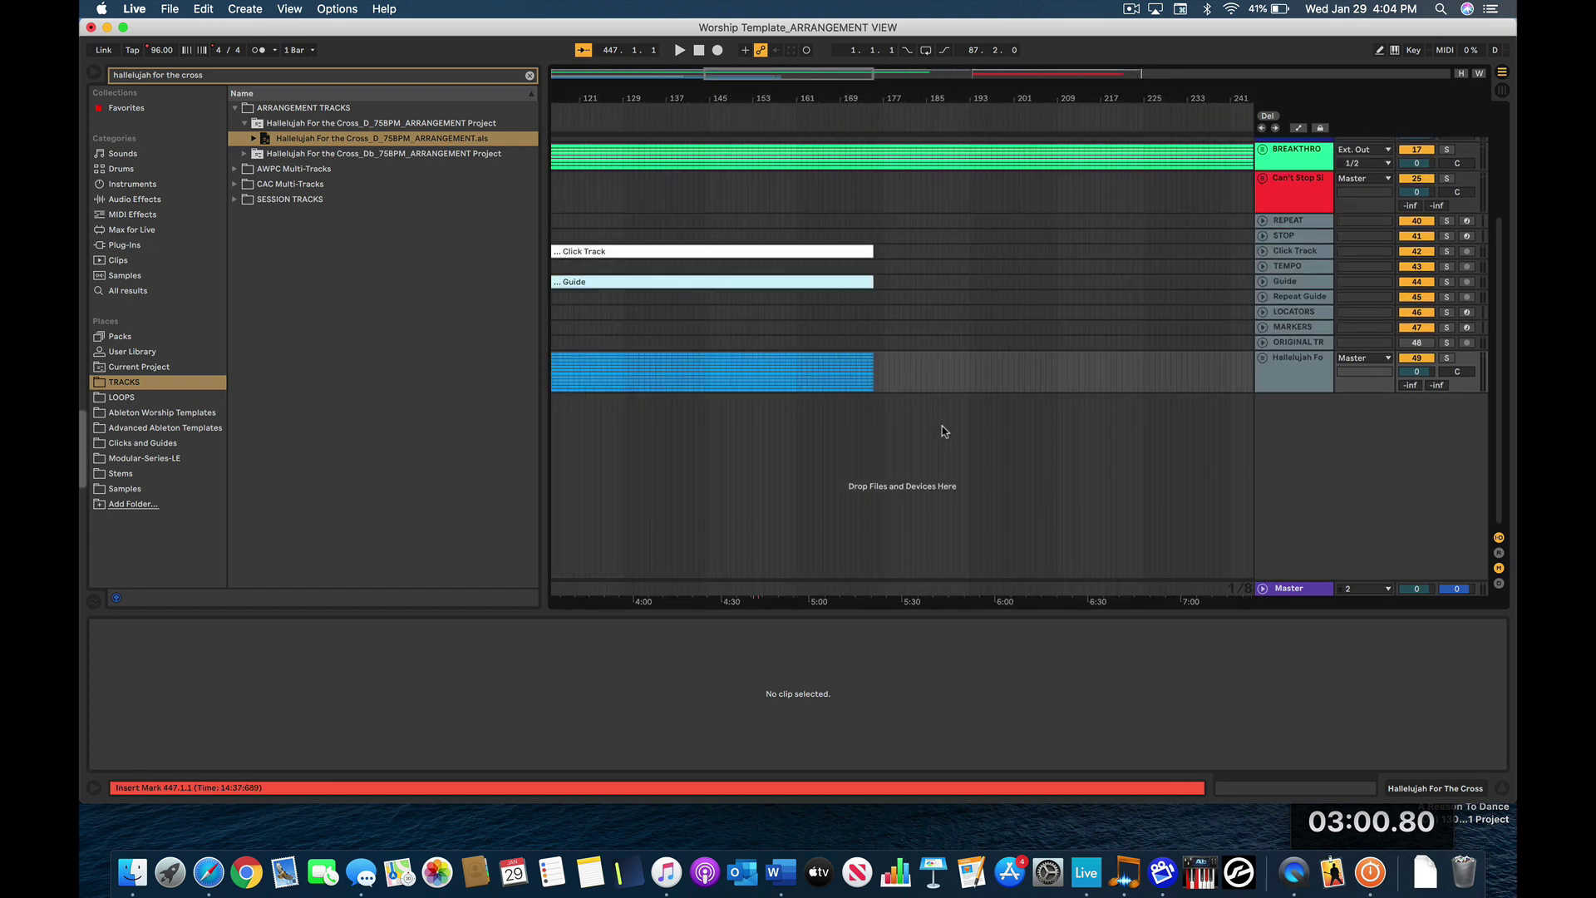
scroll(941, 426, "up", 2)
scroll(942, 426, "up", 3)
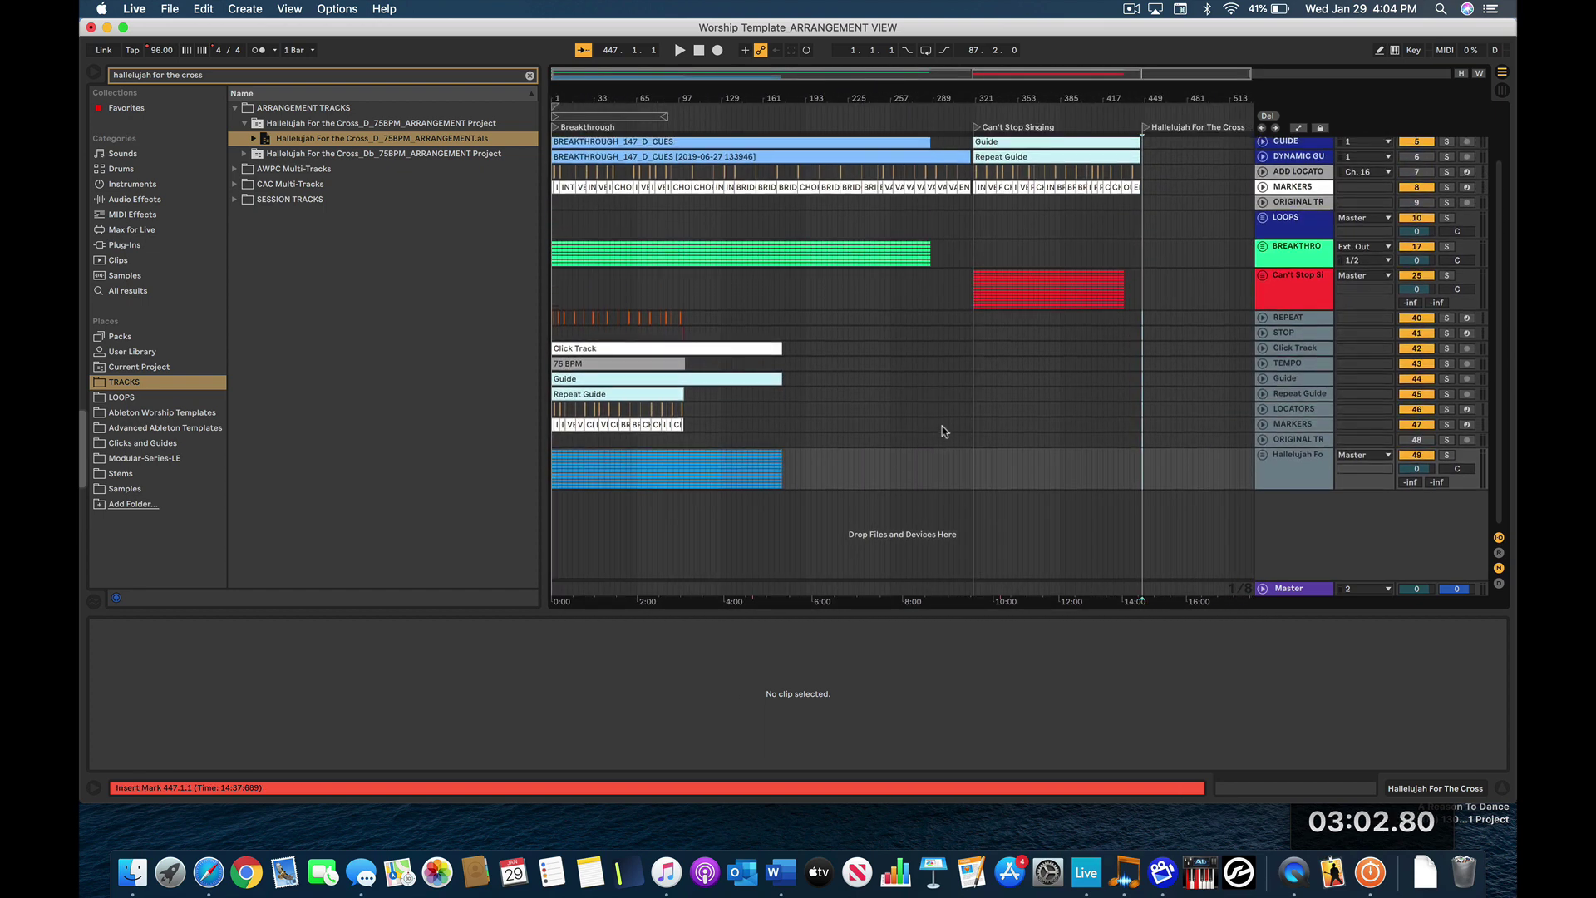
left_click(816, 485)
left_click_drag(816, 486, 543, 318)
key("super+x")
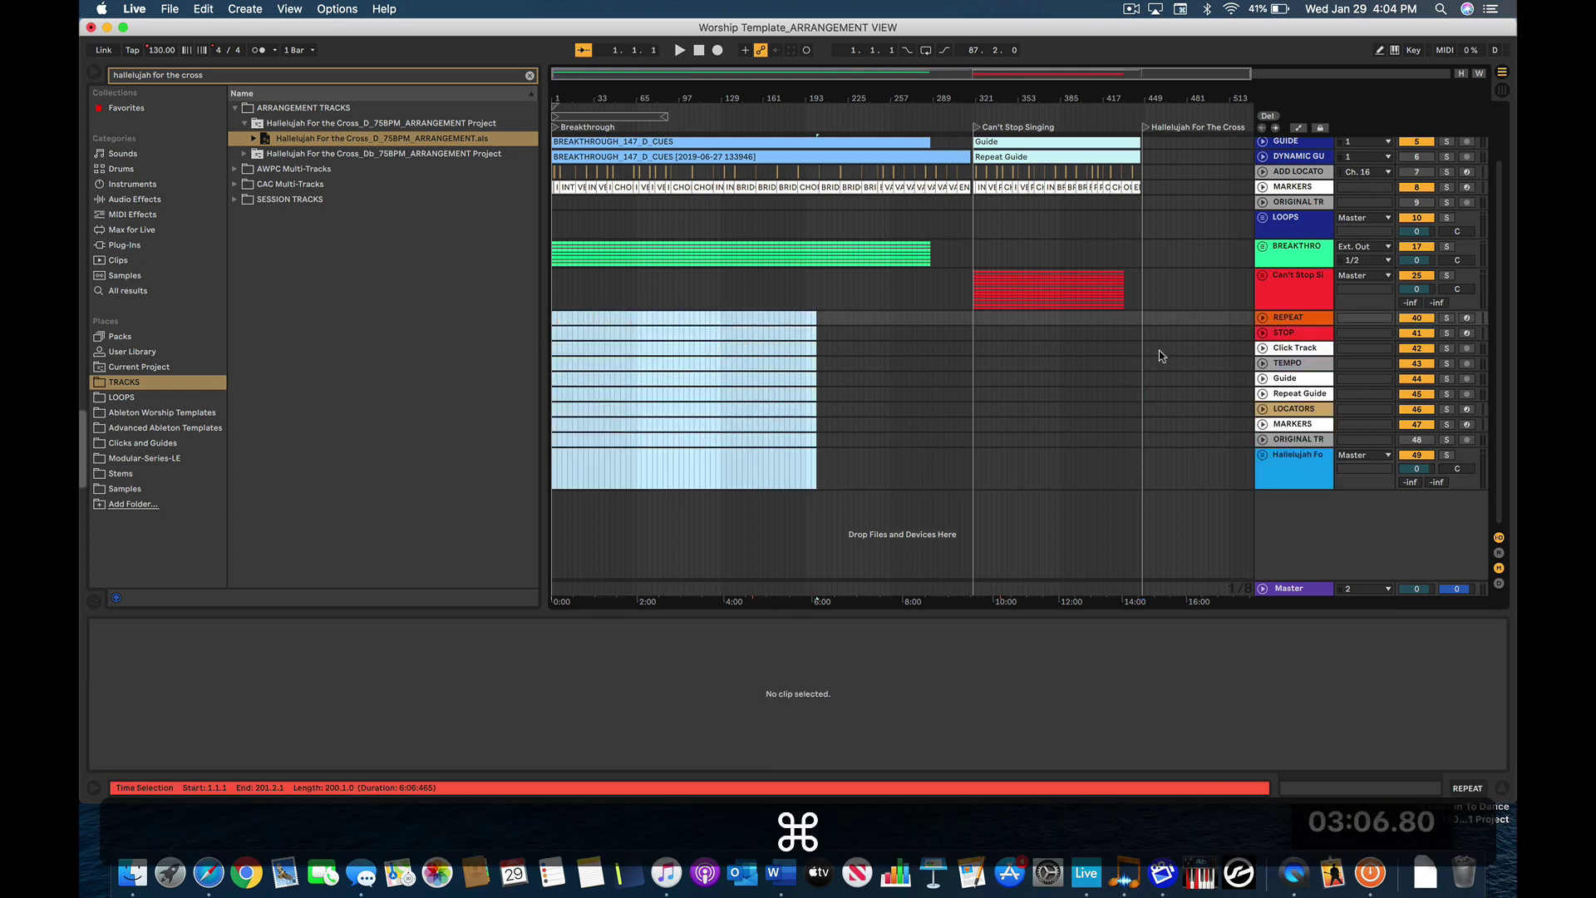
- Paste the cut clips at the Hallelujah For The Cross locator, bar 447, starting on their imported REPEAT track
left_click(1144, 317)
scroll(1144, 316, "up", 10)
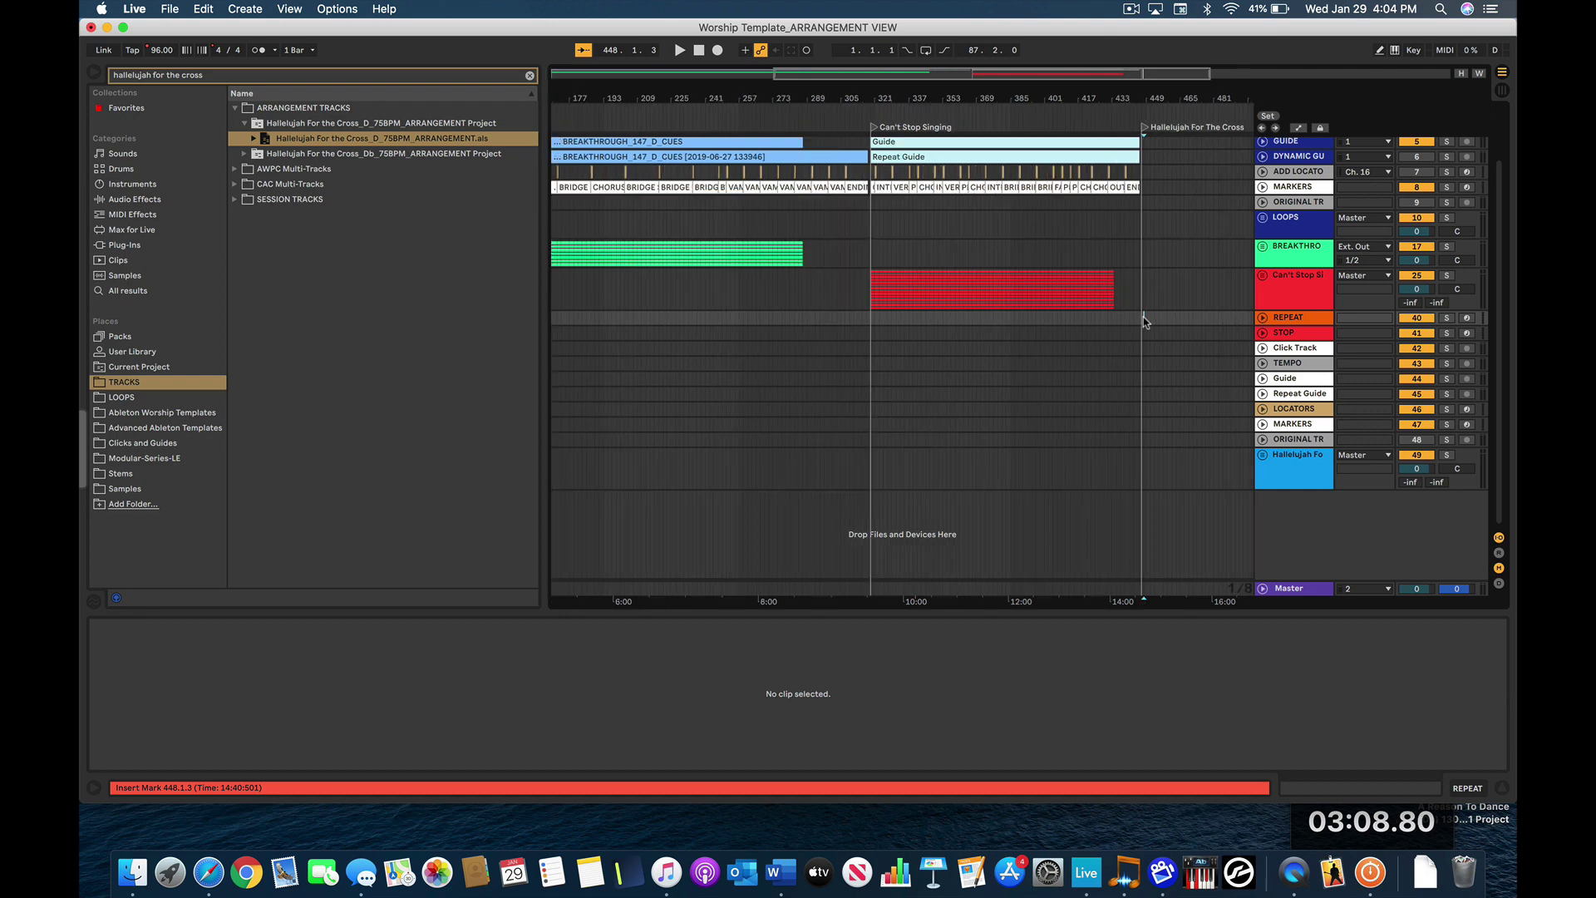
left_click(1078, 317)
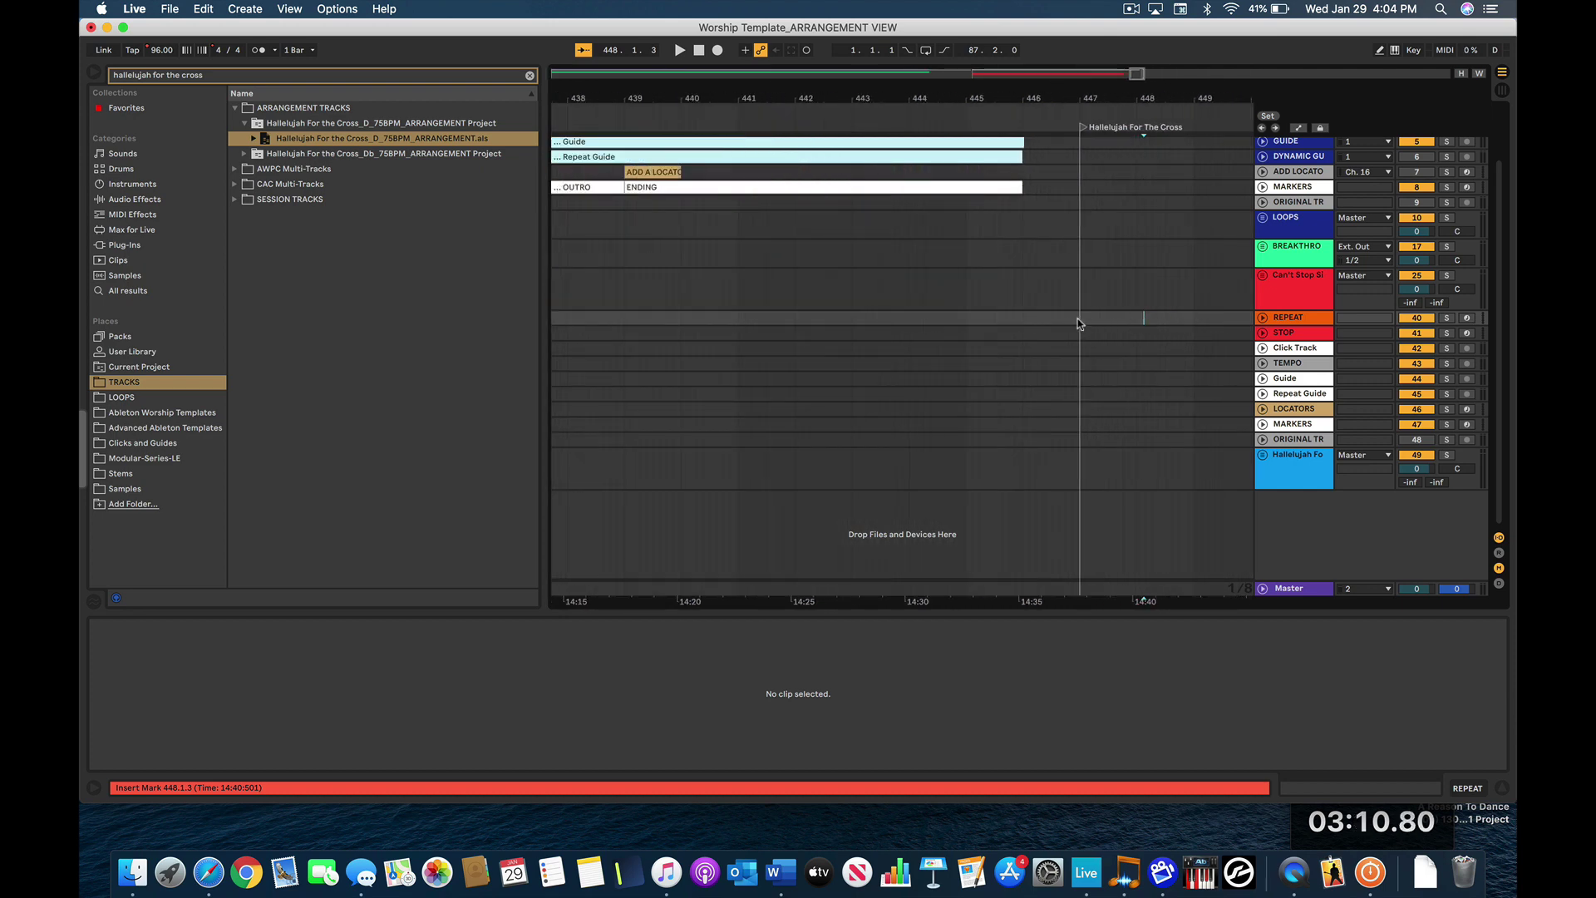
key("shift+End")
- Cut the Hallelujah For The Cross clips on the imported REPEAT through ORIGINAL TRACK tracks from bar 447 to about bar 598, excluding the stem group
scroll(1078, 323, "down", 10)
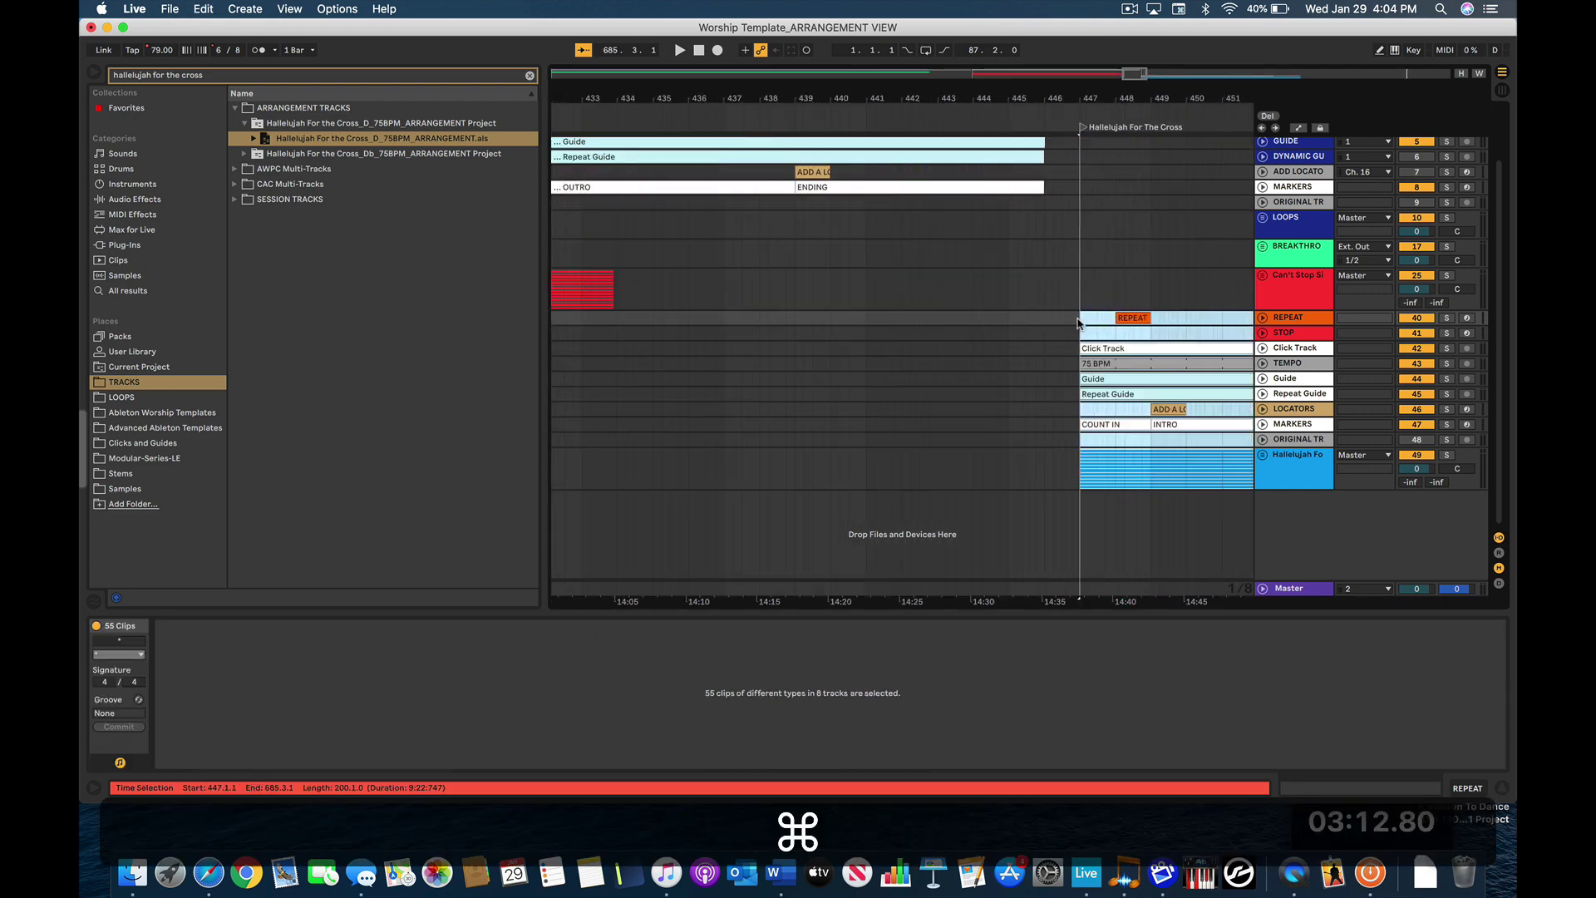
scroll(1077, 320, "down", 2)
scroll(1104, 502, "up", 2)
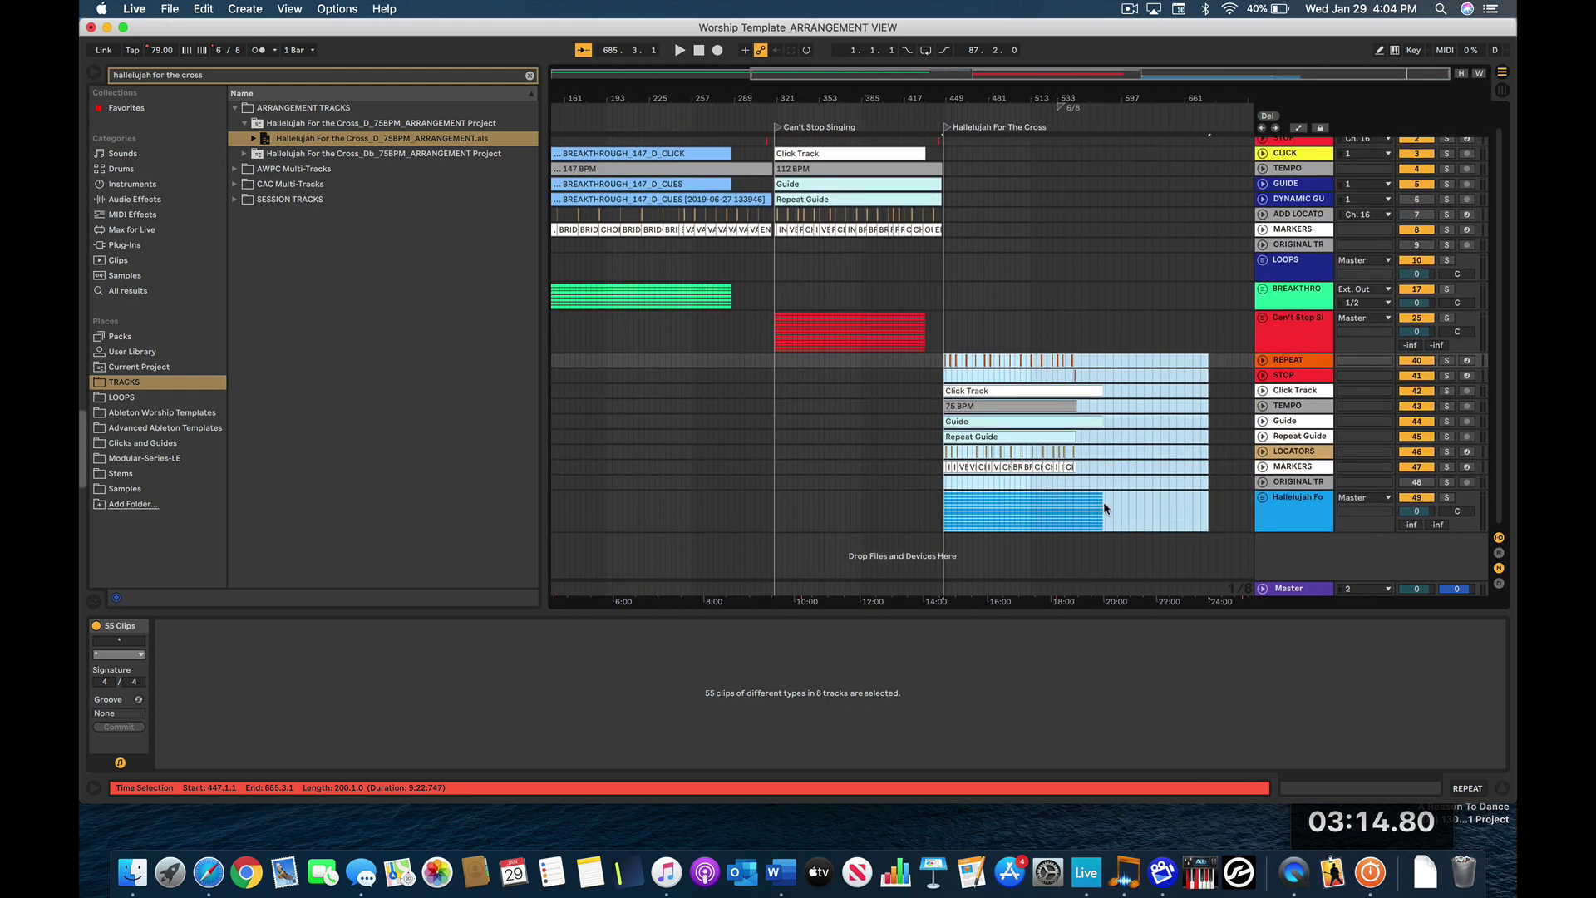
left_click(1123, 486, "shift")
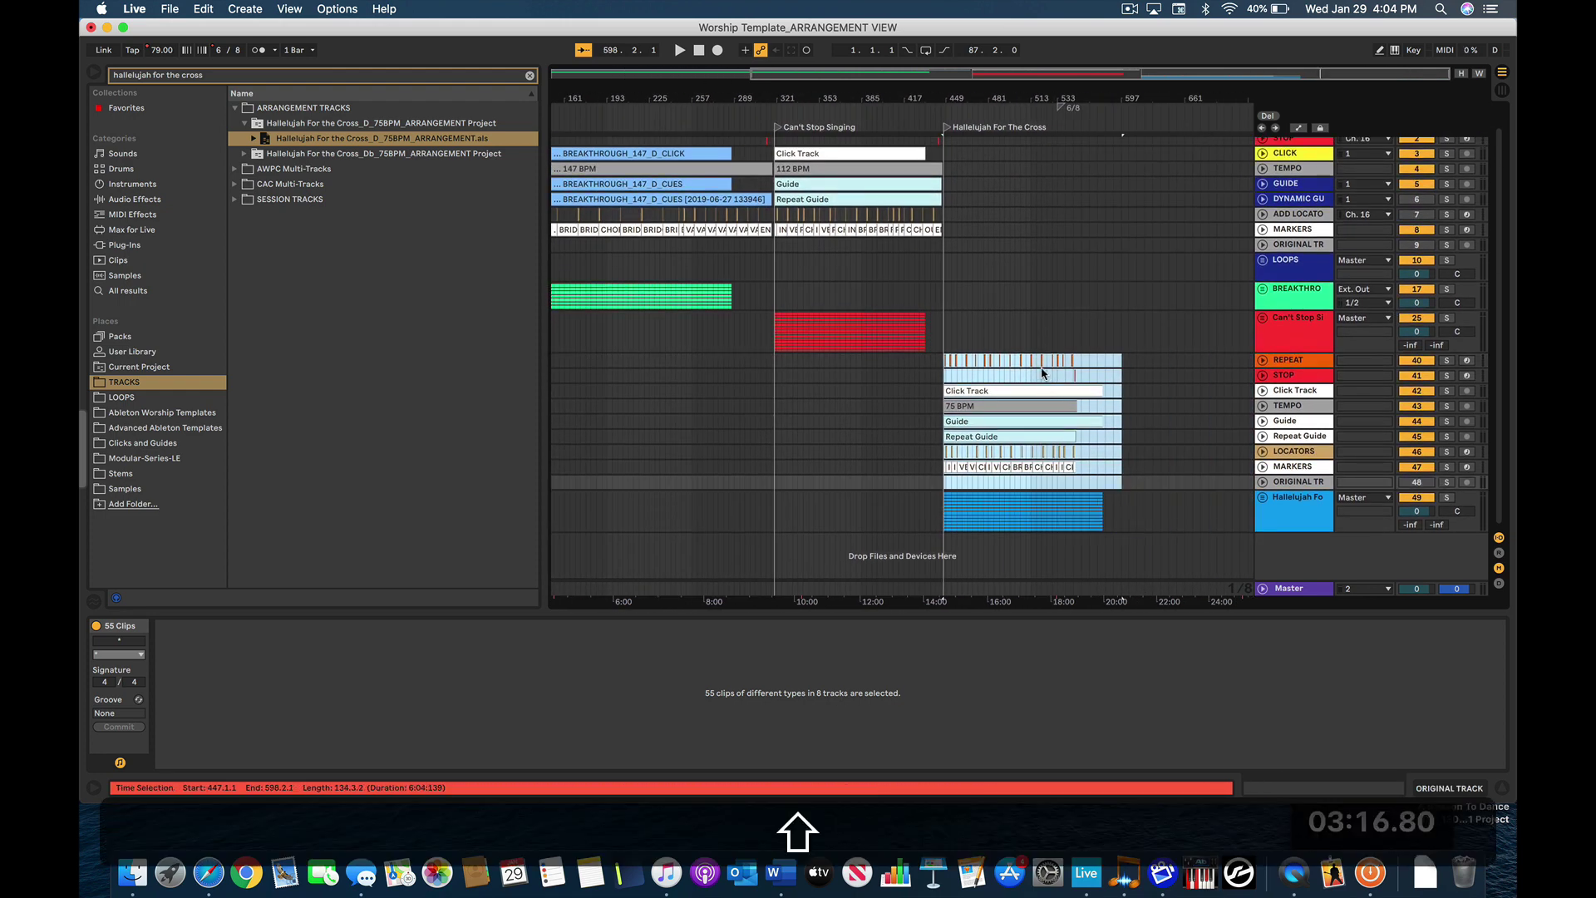
key("super+x")
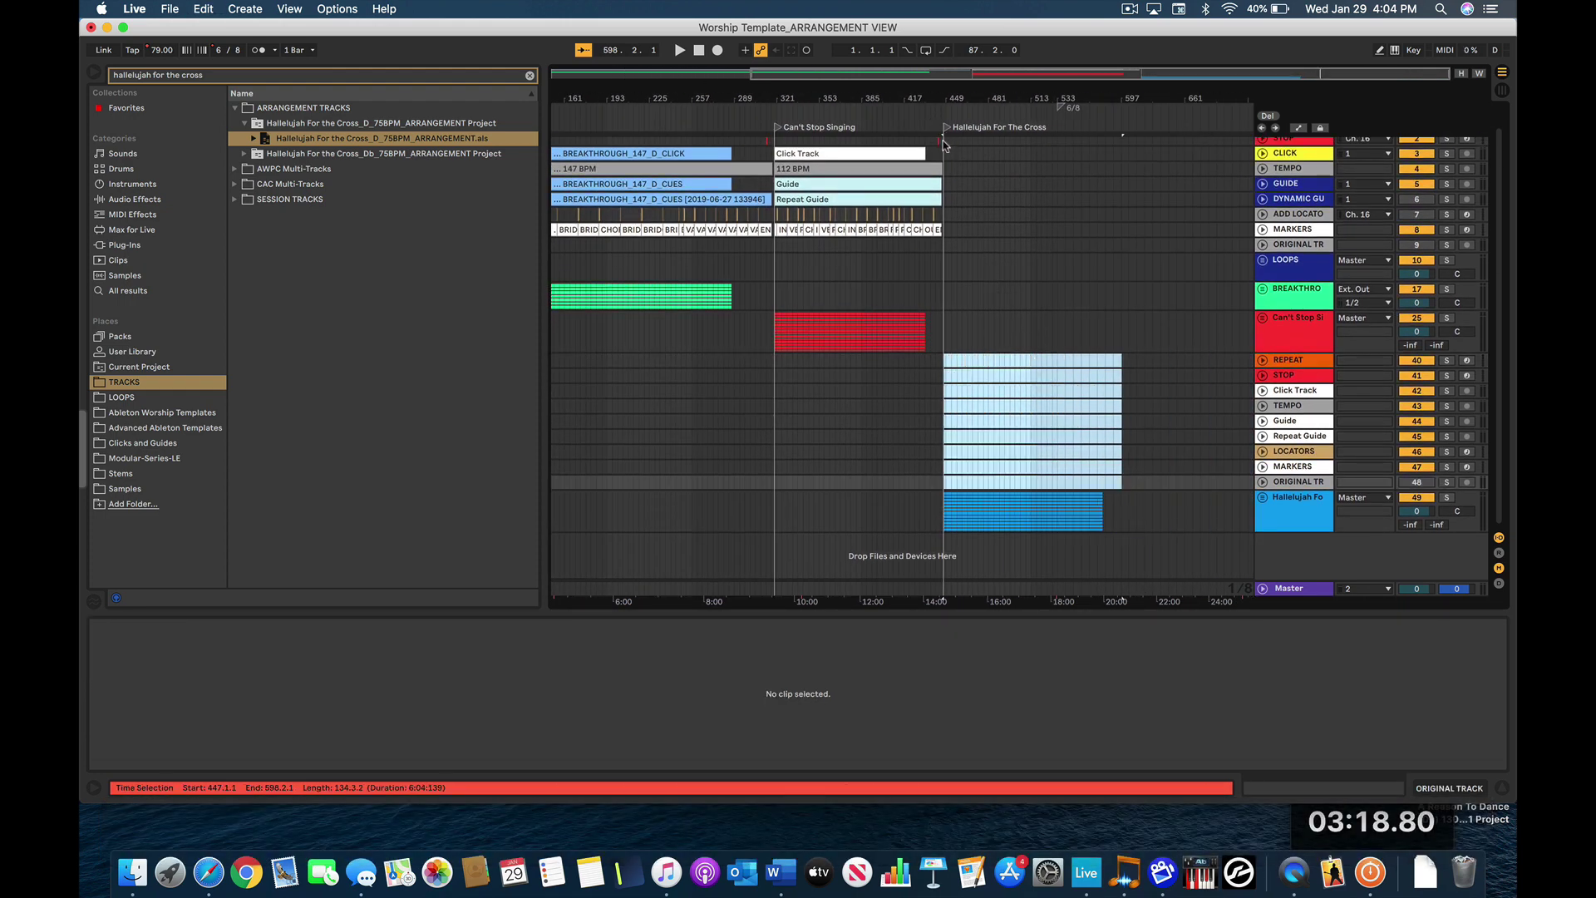
- Paste the cut Hallelujah For The Cross clips at bar 447, starting on the template's own REPEAT track
left_click(943, 143)
key("plus")
key("plus")
key("plus")
key("plus")
key("plus")
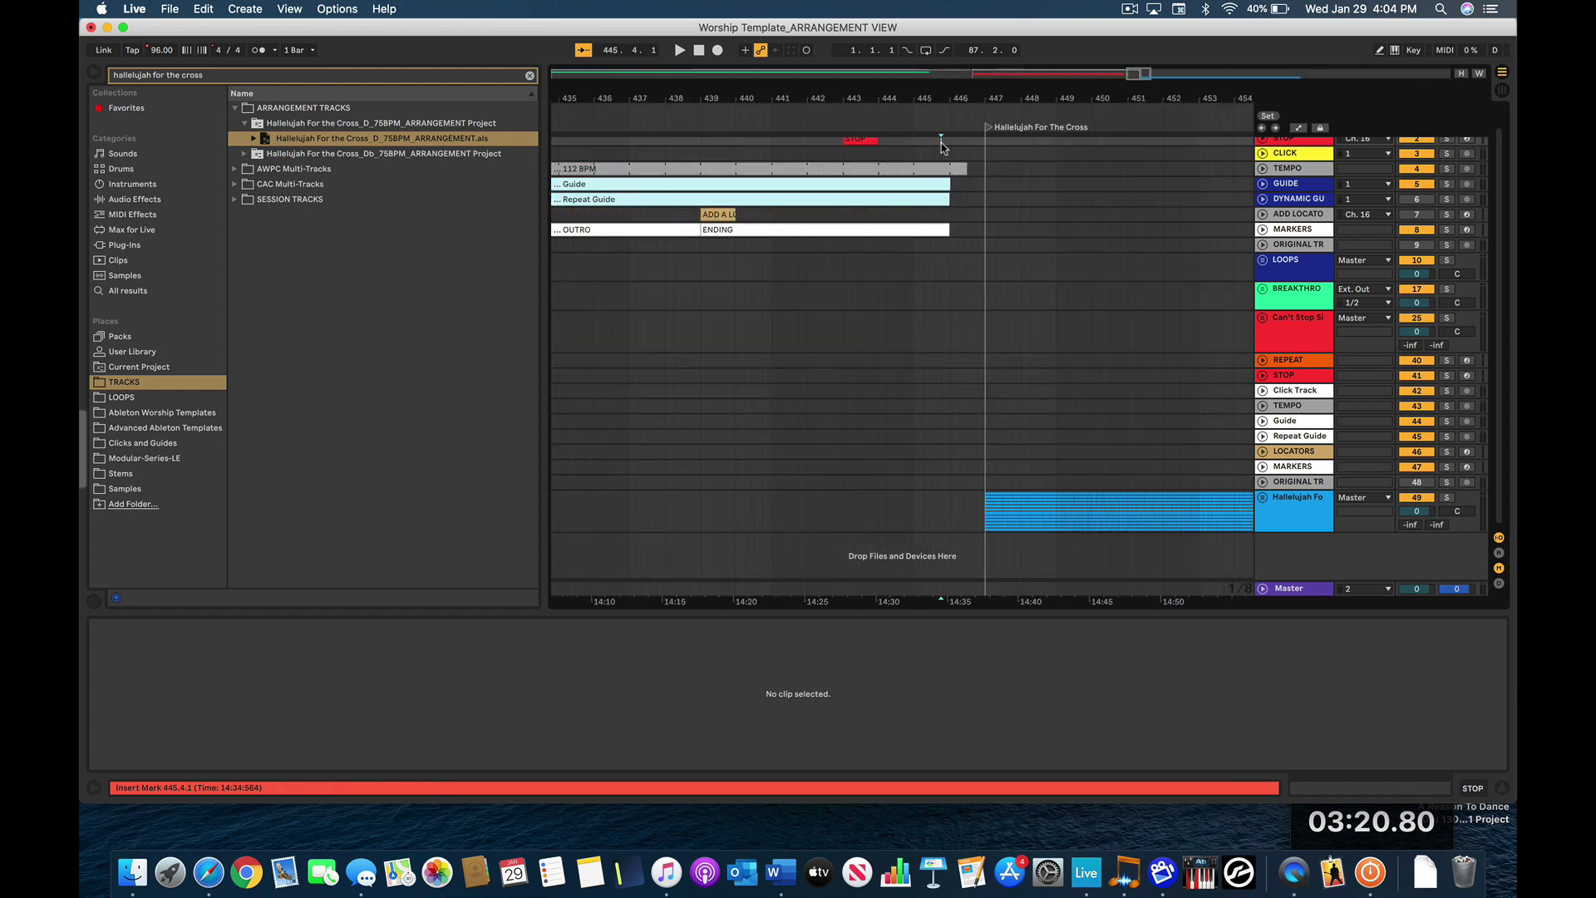
scroll(1031, 155, "up", 1)
scroll(1031, 155, "left", 3)
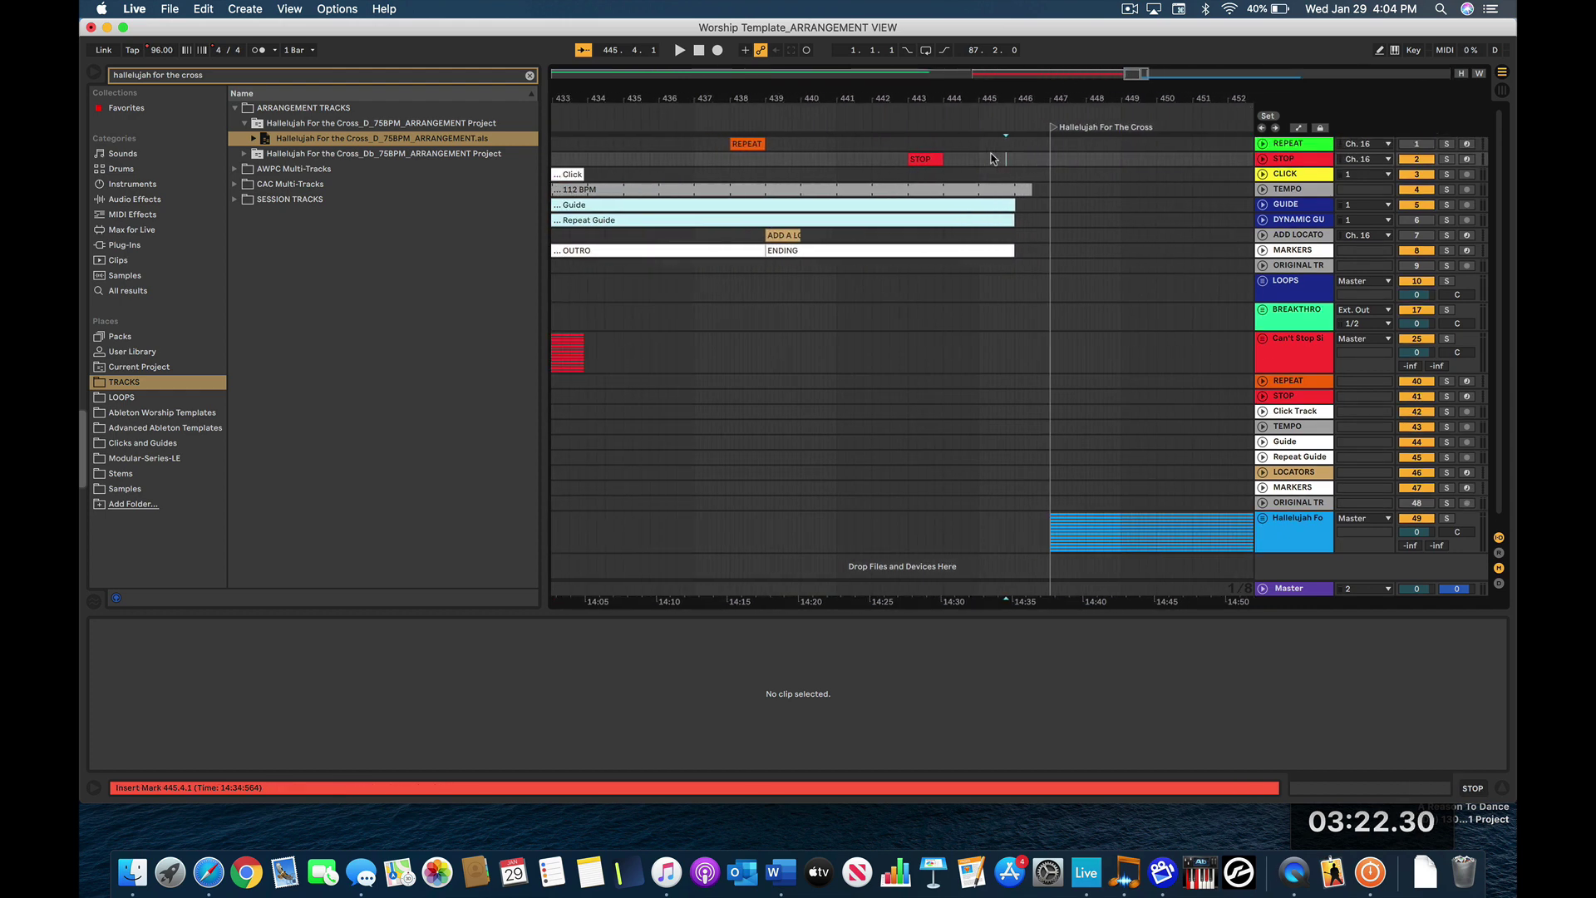
left_click(1068, 147)
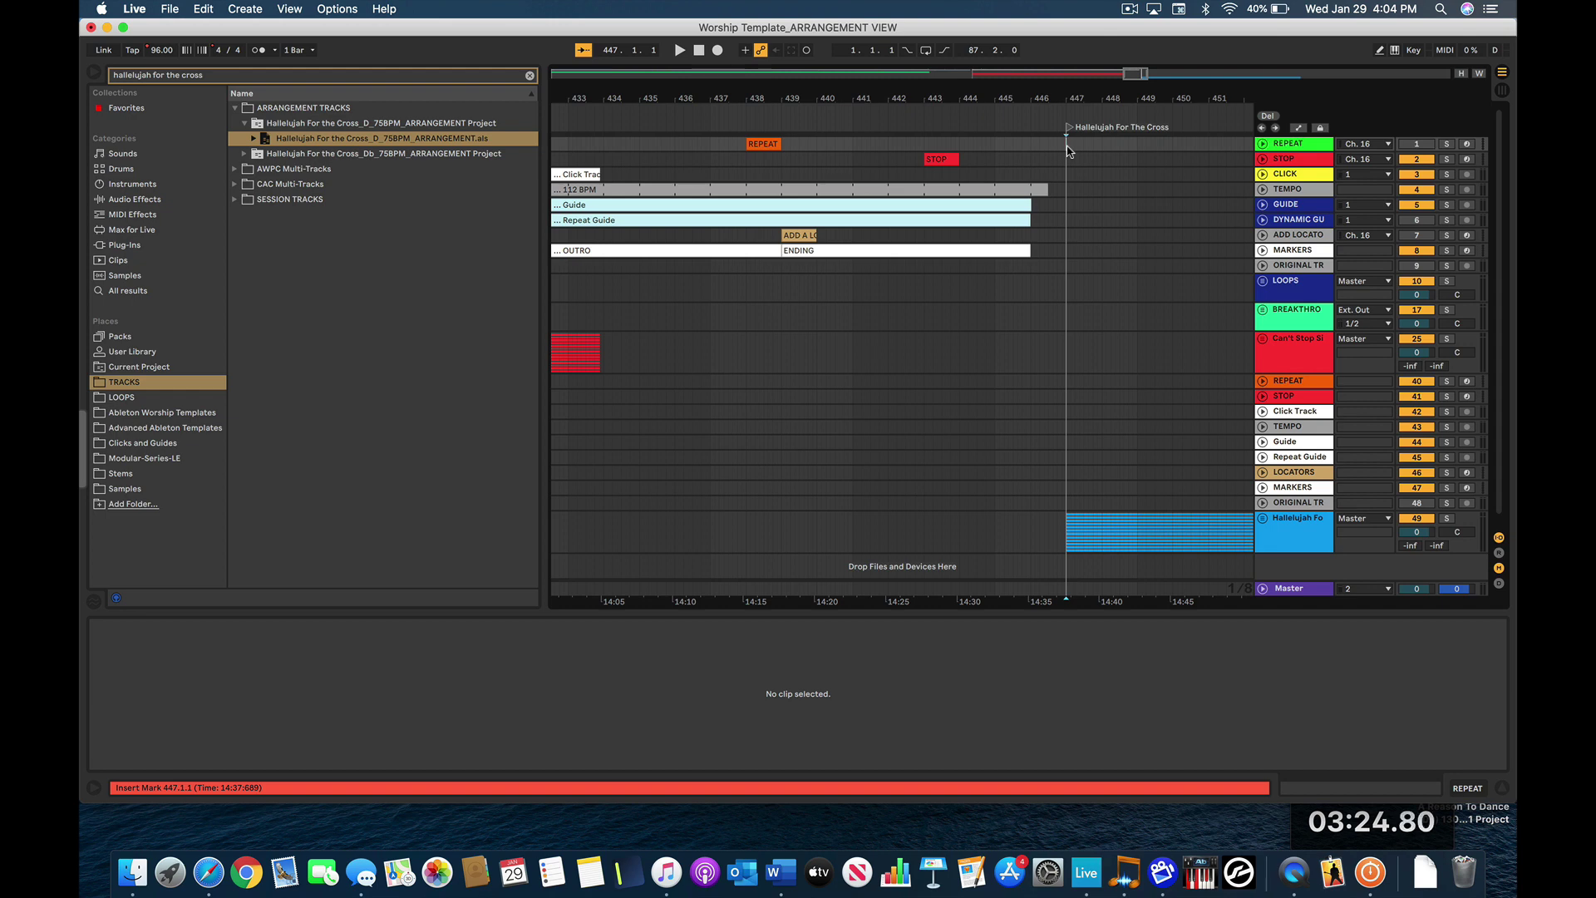
key("plus")
key("plus")
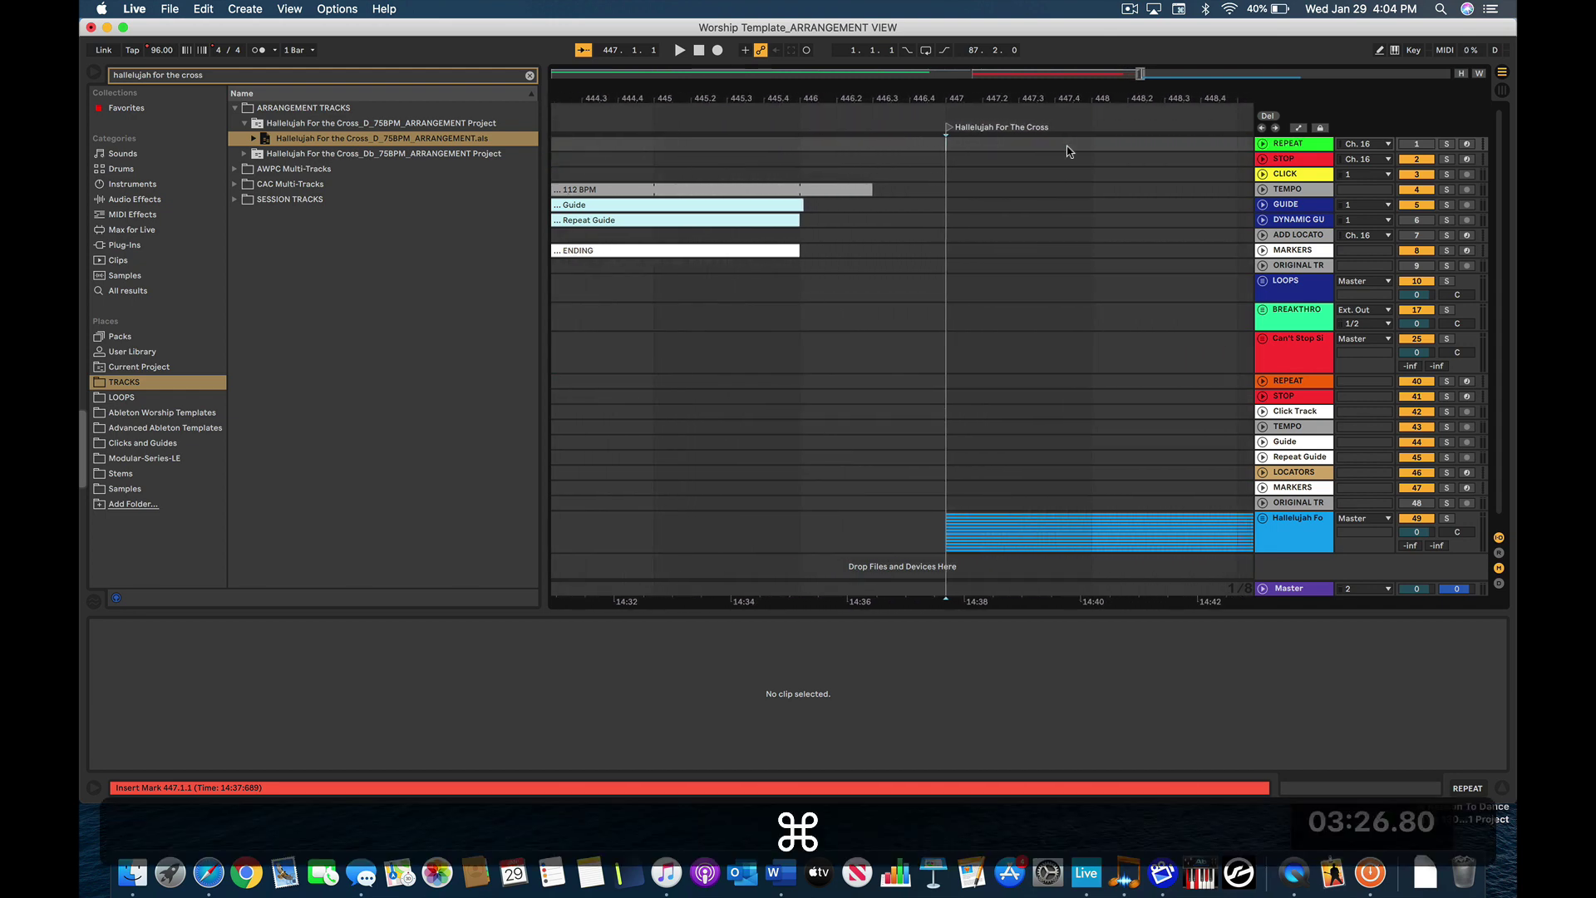
key("super+v")
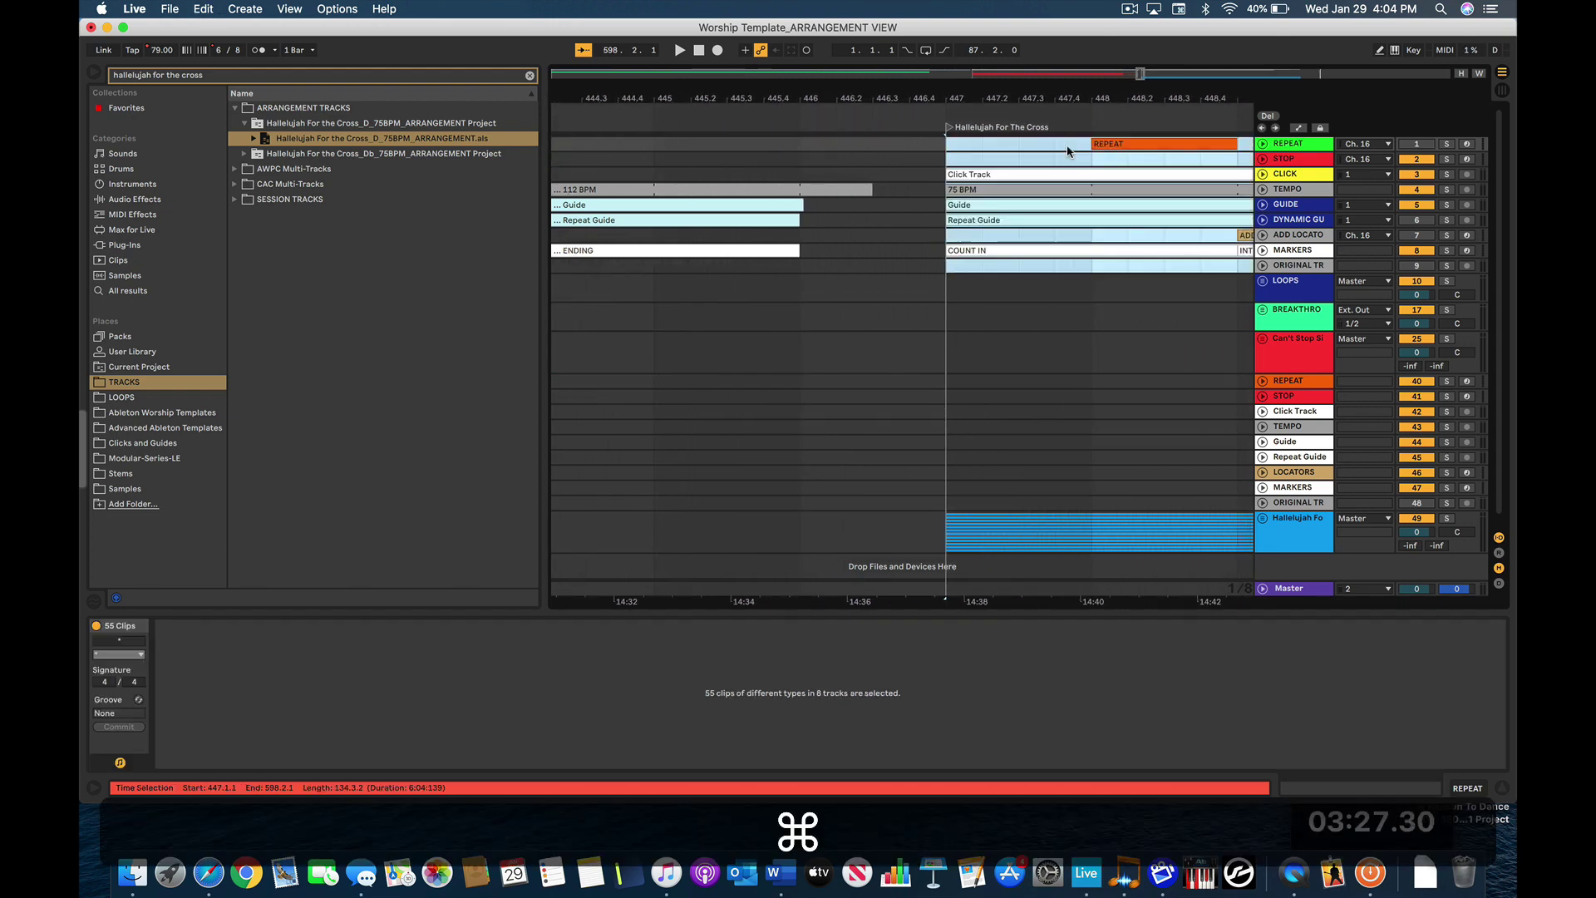
- Hide the clip detail view and delete the emptied imported tracks from REPEAT through ORIGINAL TRACK above the Hallelujah For The Cross stem group
left_click(1502, 787)
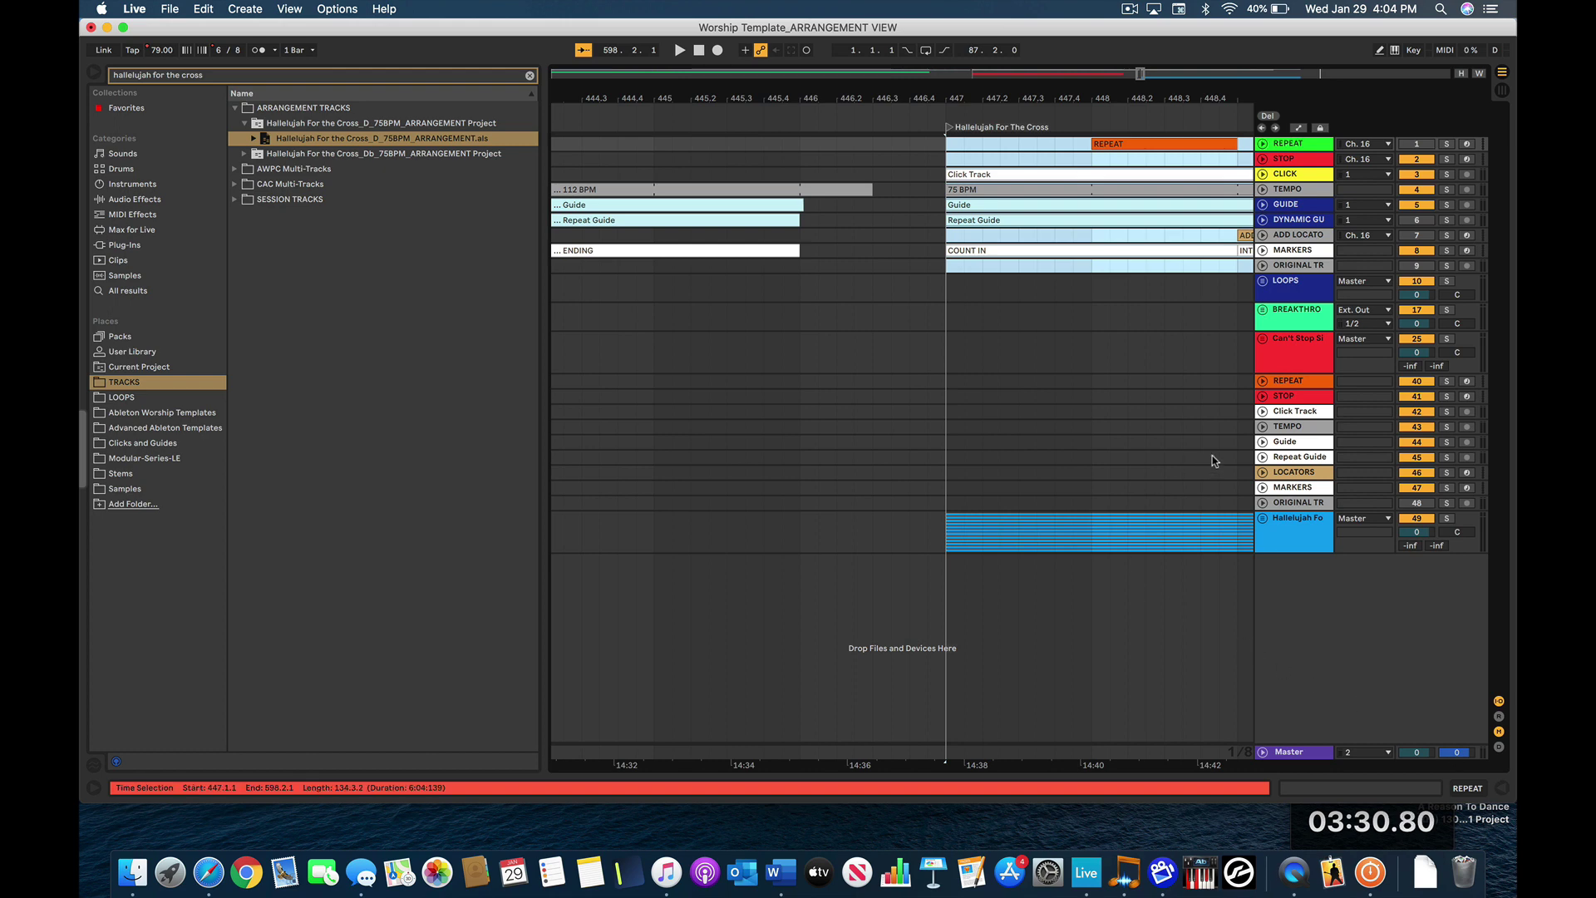
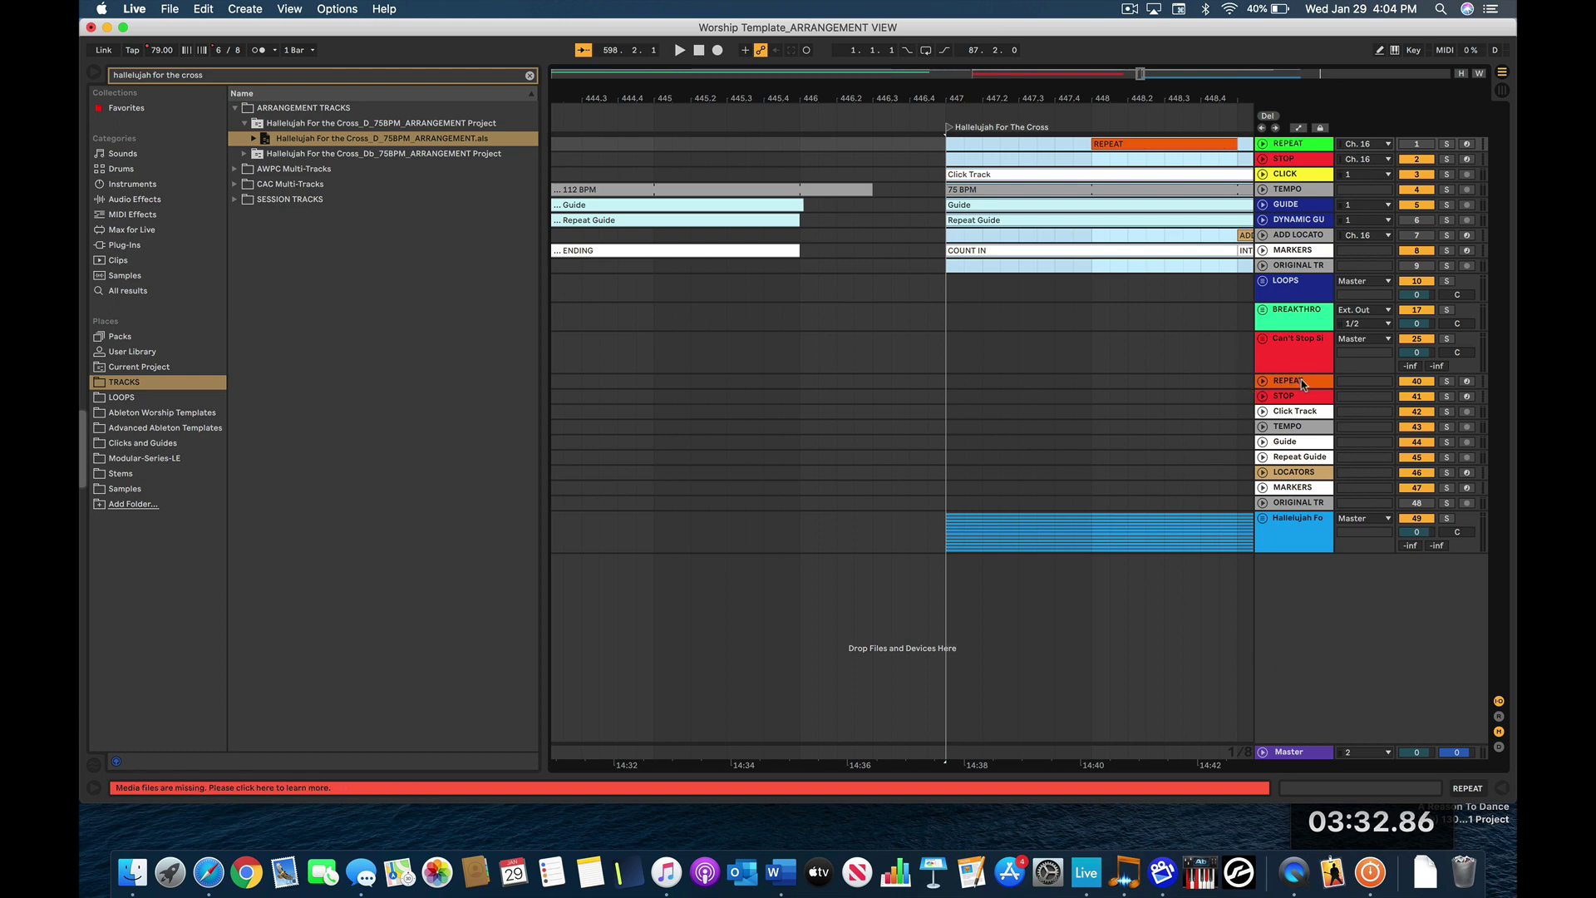
left_click(1307, 508, "shift")
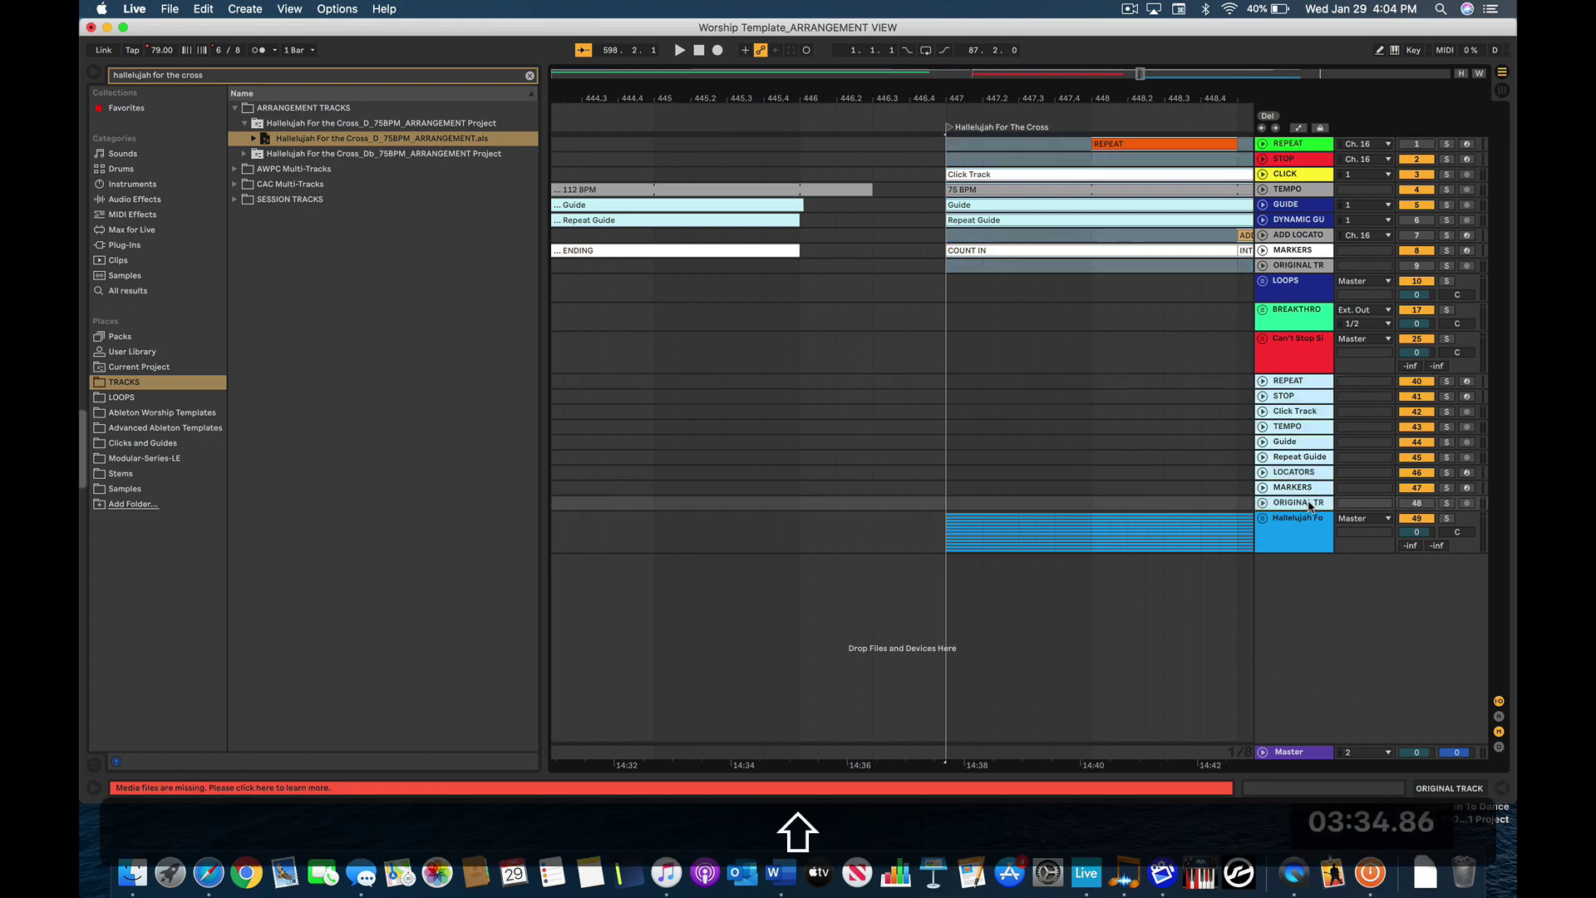
key("shift+BackSpace")
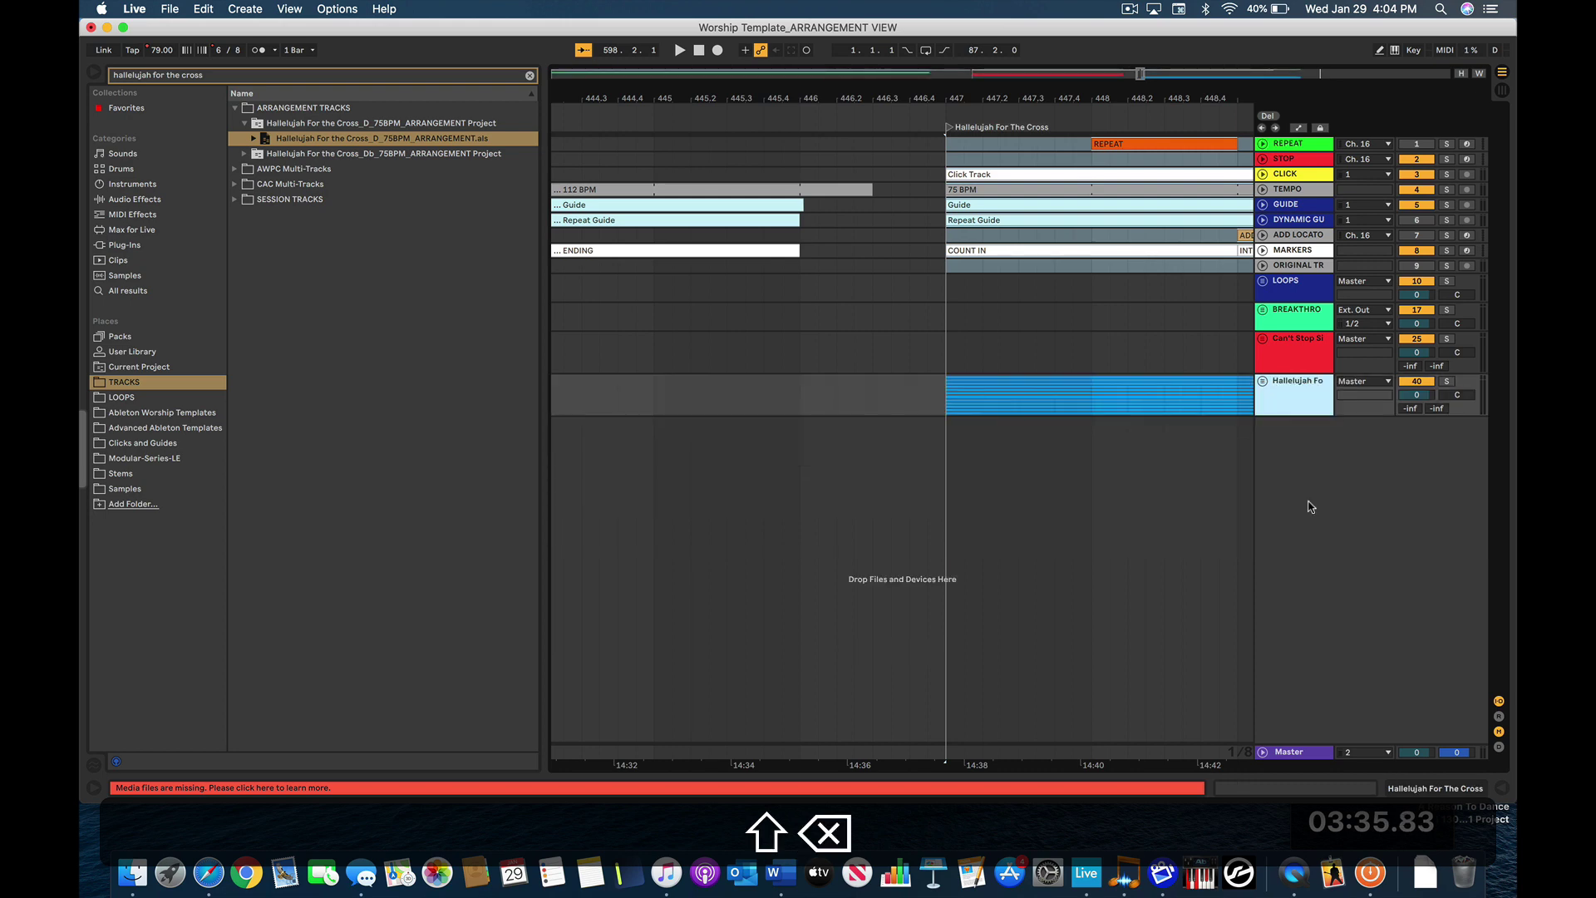
- Add a locator at bar 580, just past the end of the Hallelujah For The Cross clips, and name it Holy Ground
left_click(1052, 314)
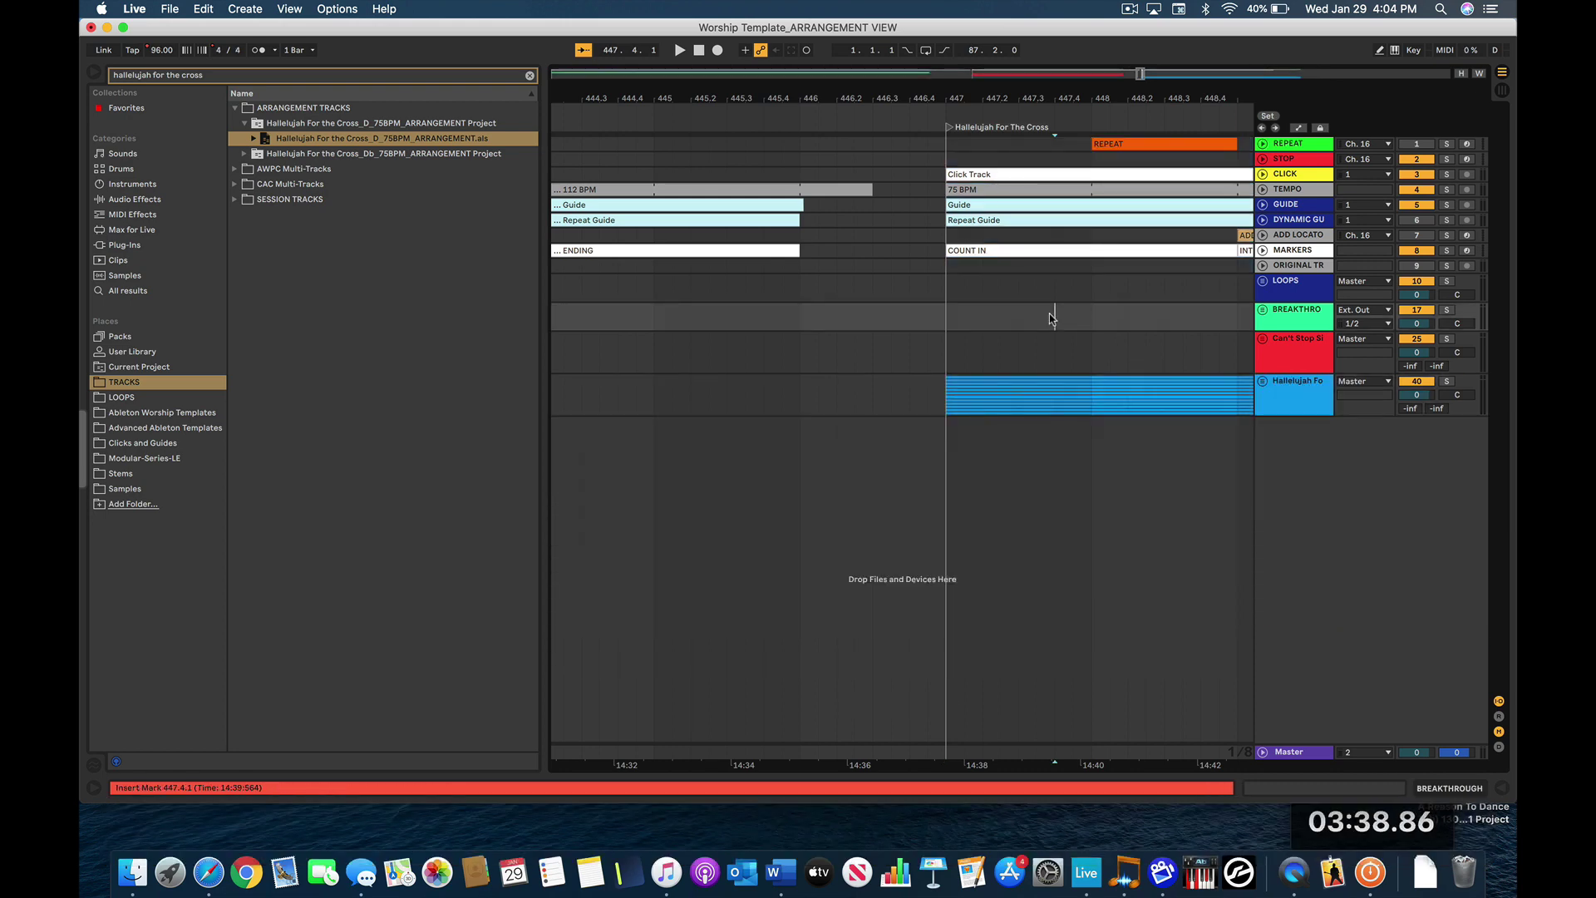
scroll(1052, 314, "down", 10)
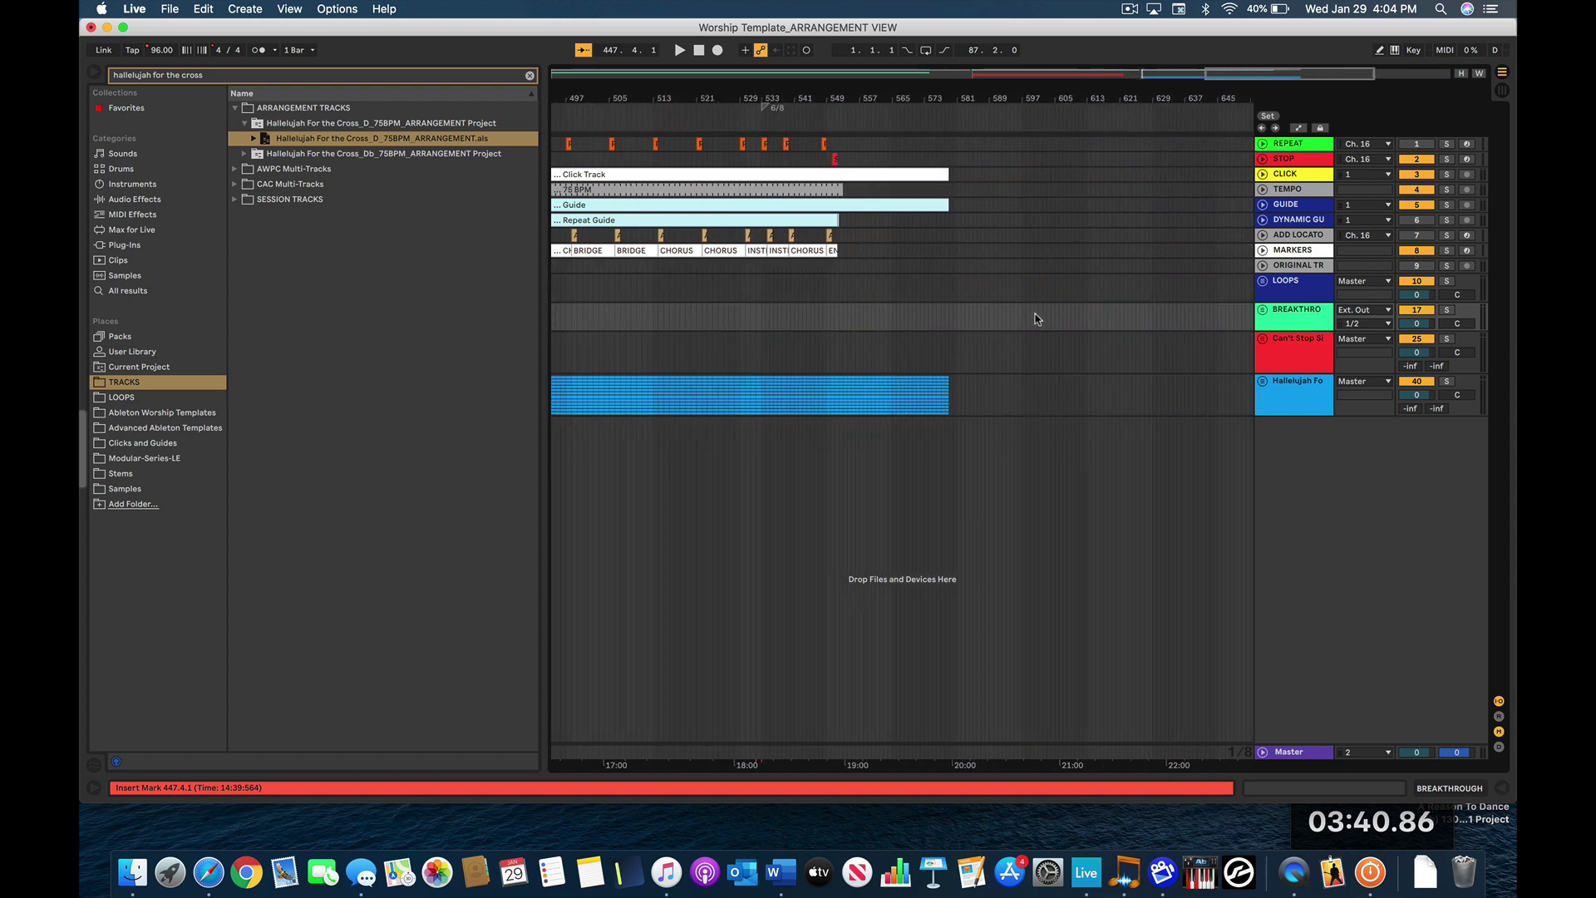
left_click(896, 117)
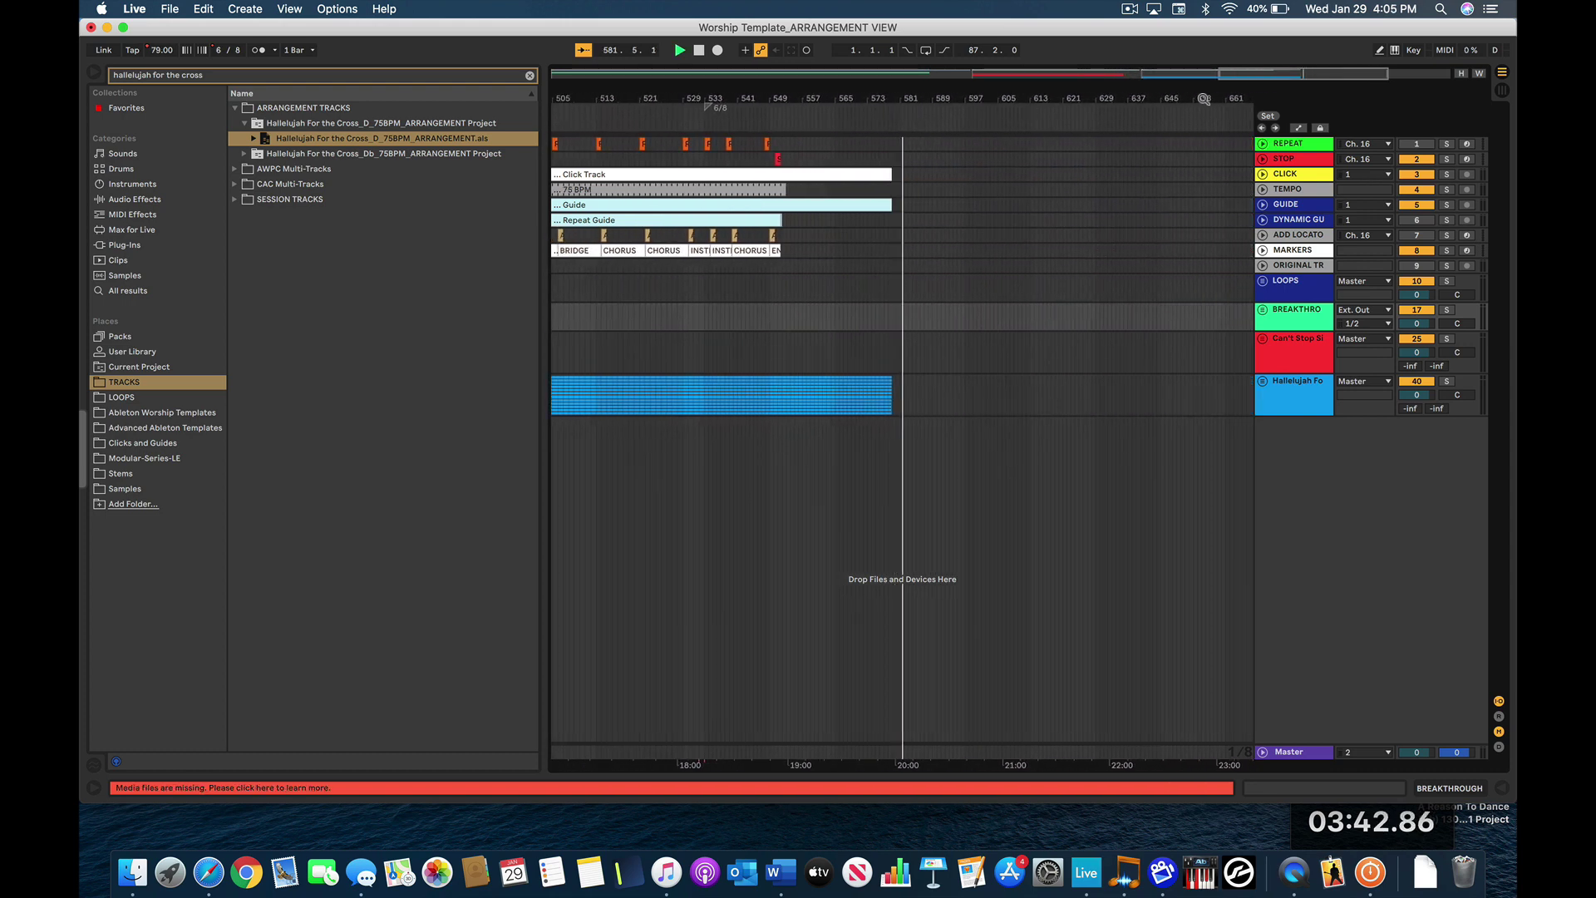
key("space")
left_click_drag(907, 128, 790, 132)
key("super+r")
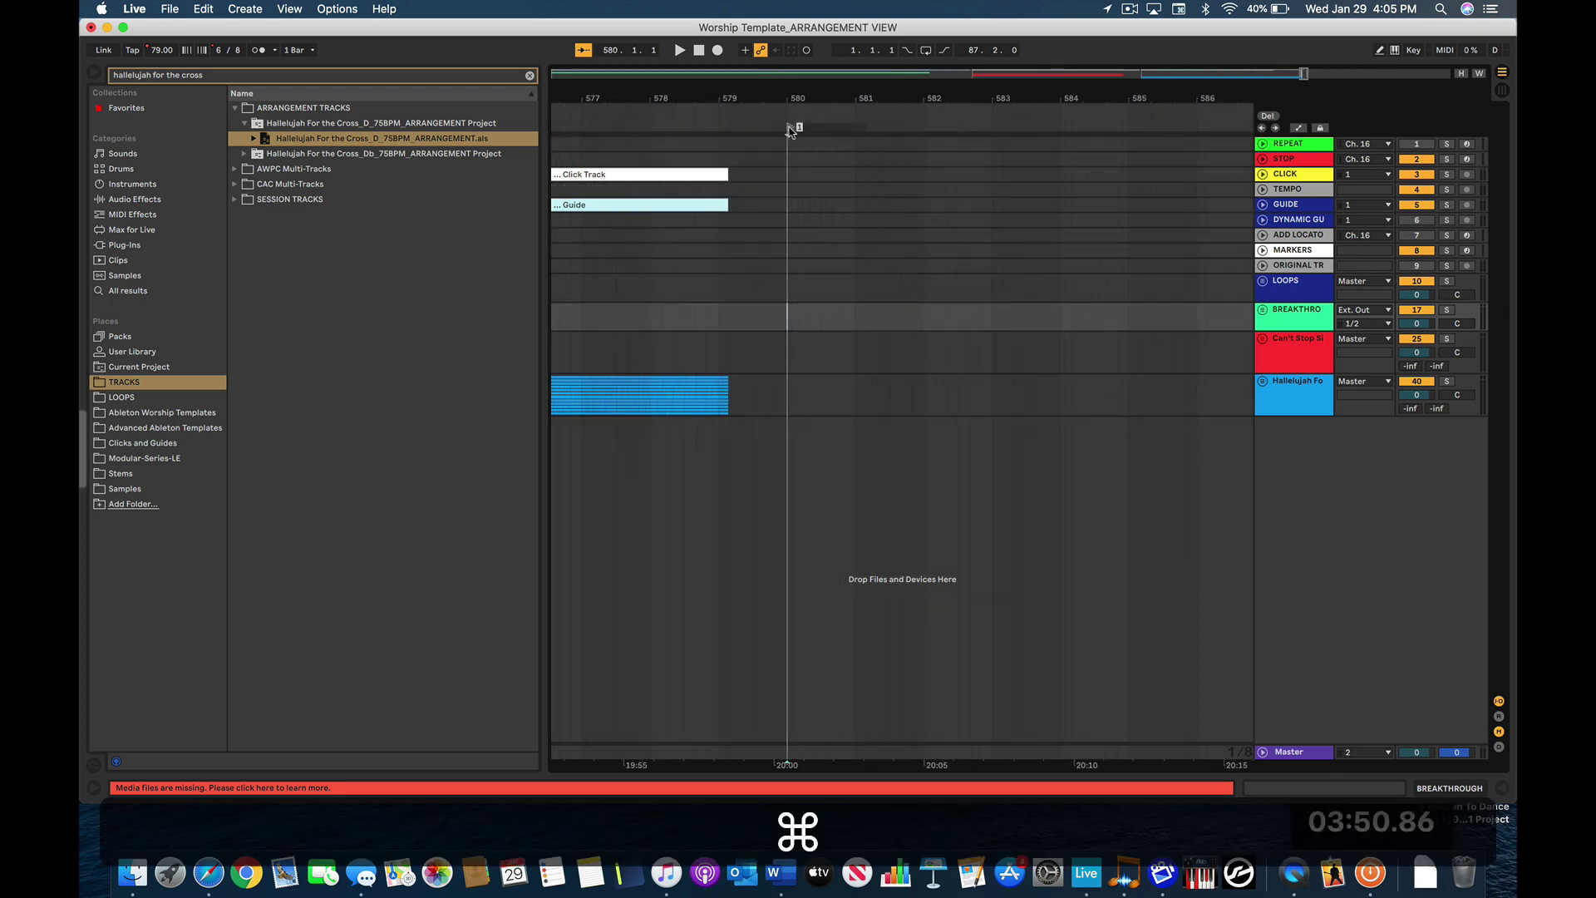
type("Holy Grou")
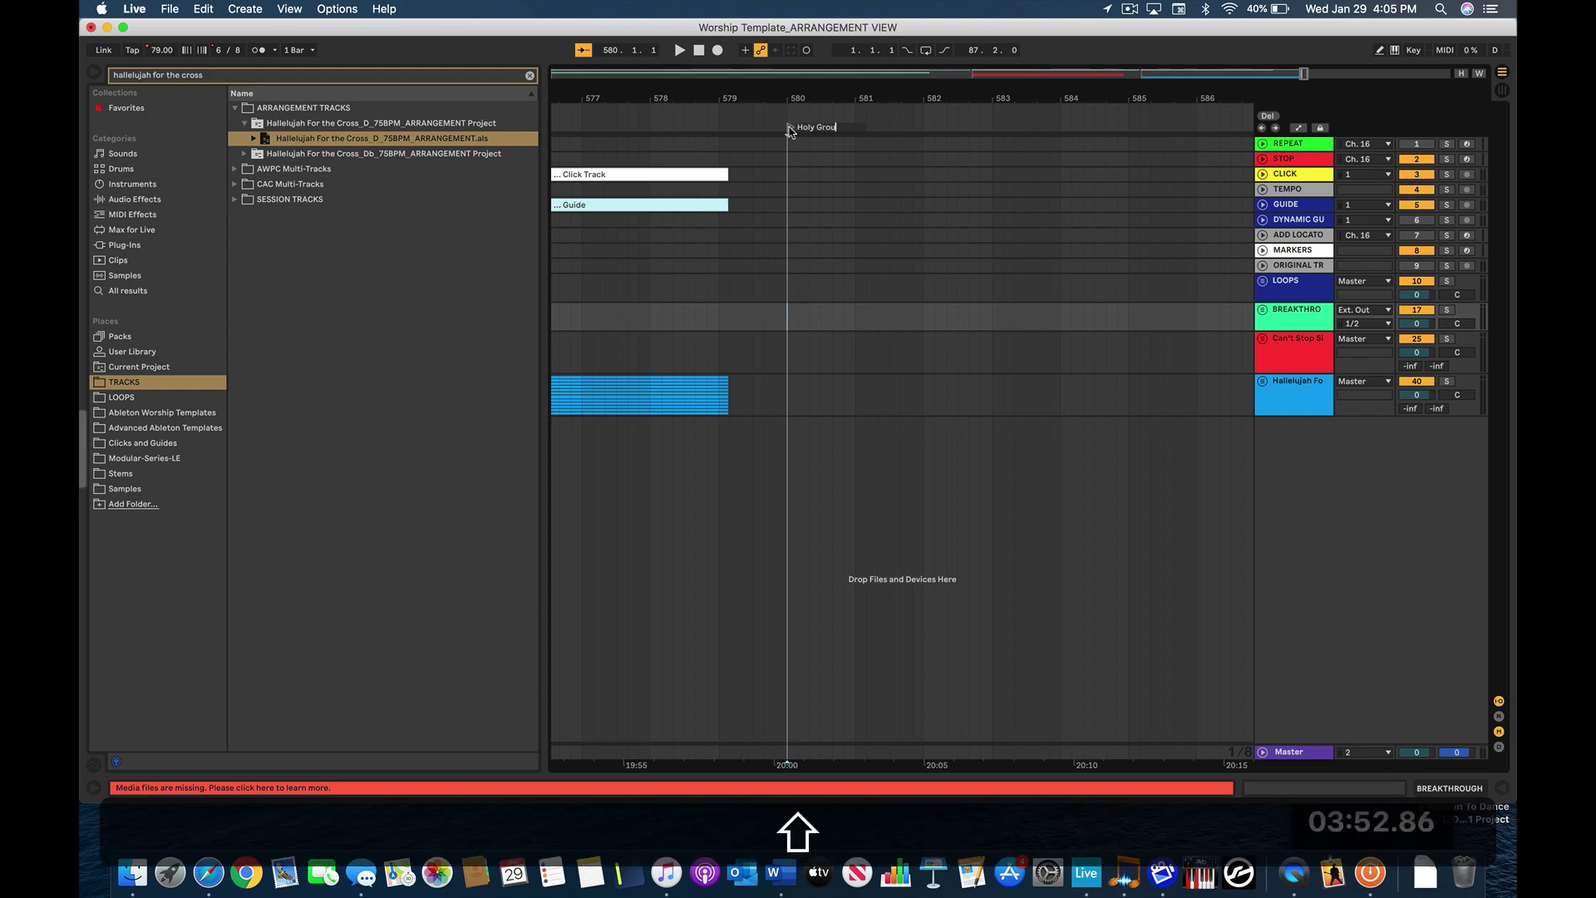
type("nd")
key("Return")
- Search the TRACKS folder for "holy ground", import the Holy Ground_Eb_72bpm_ARRANGEMENT set below the existing tracks, and collapse its HOLY GROUND group
left_click(488, 77)
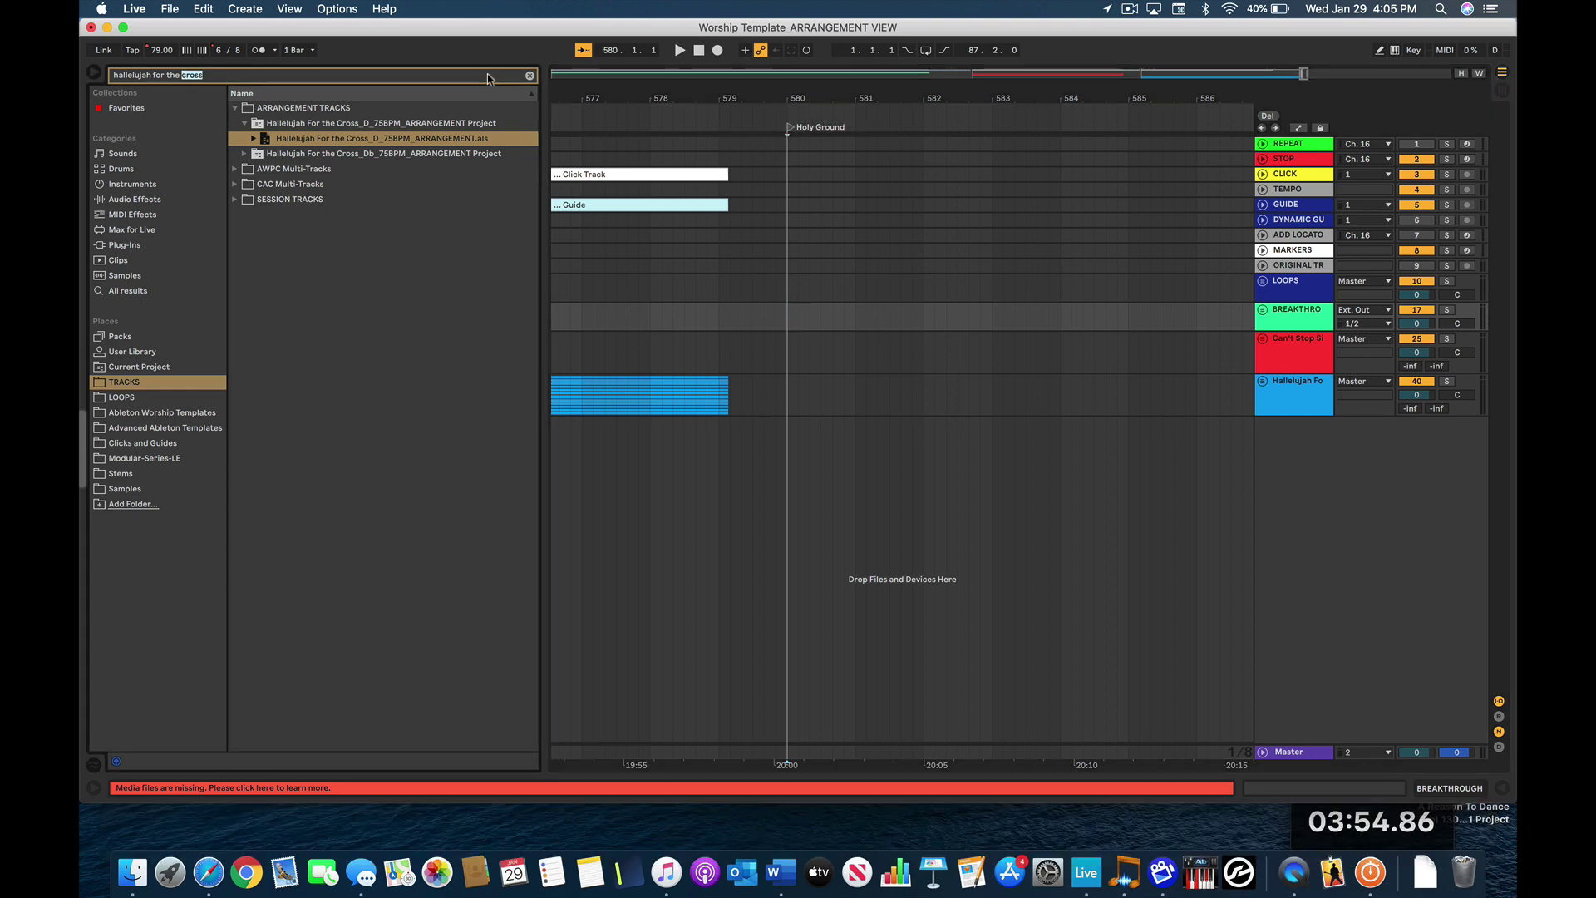
type("holy ground")
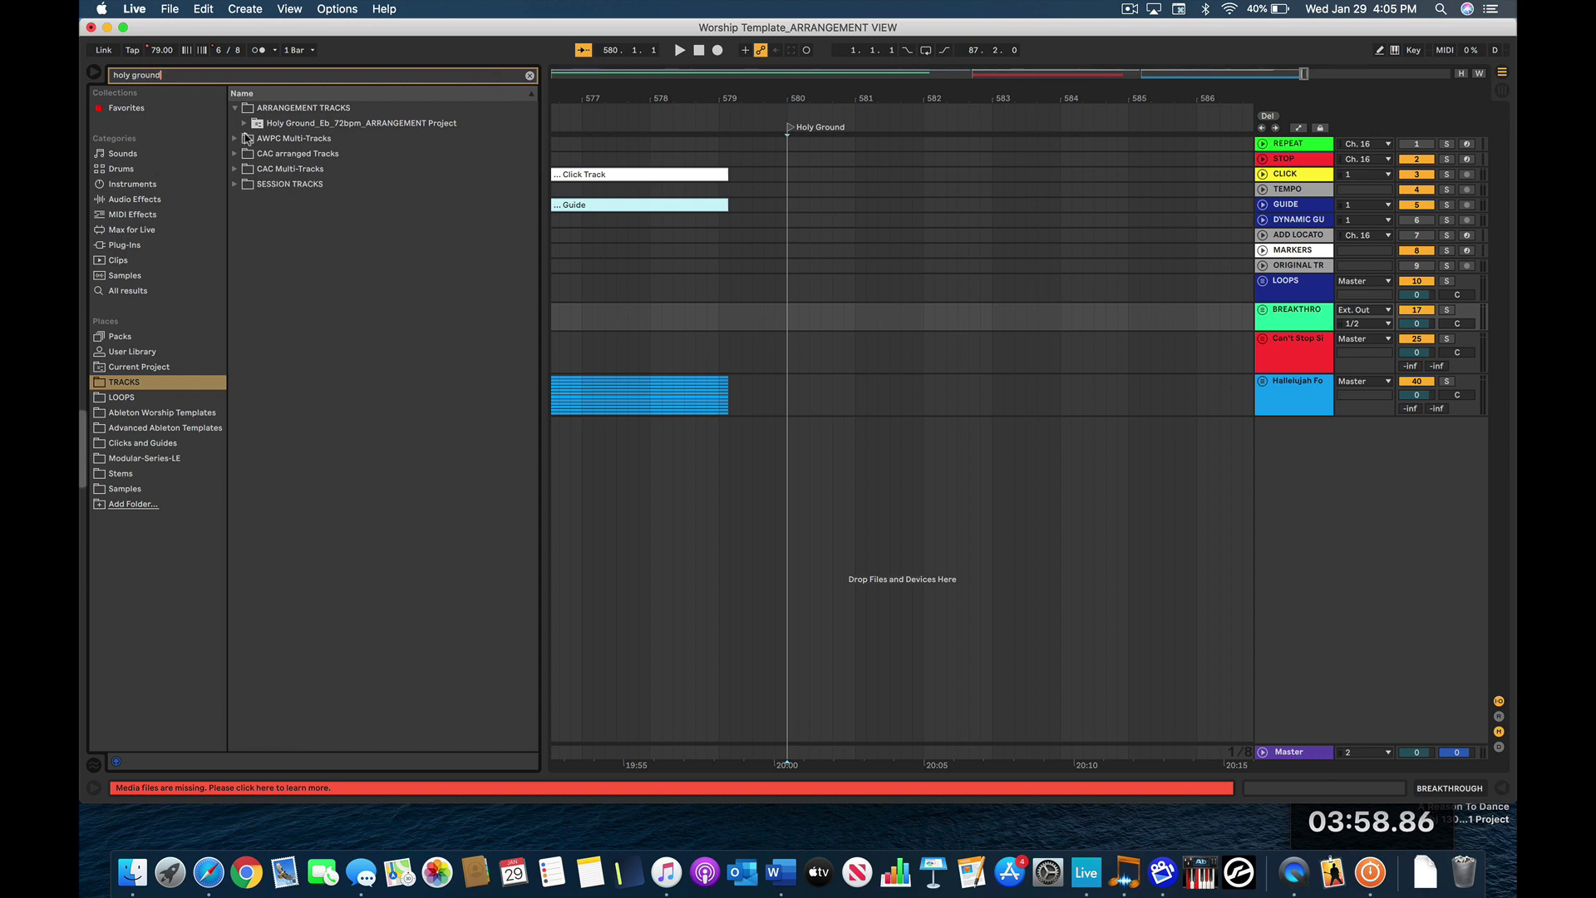
left_click(244, 123)
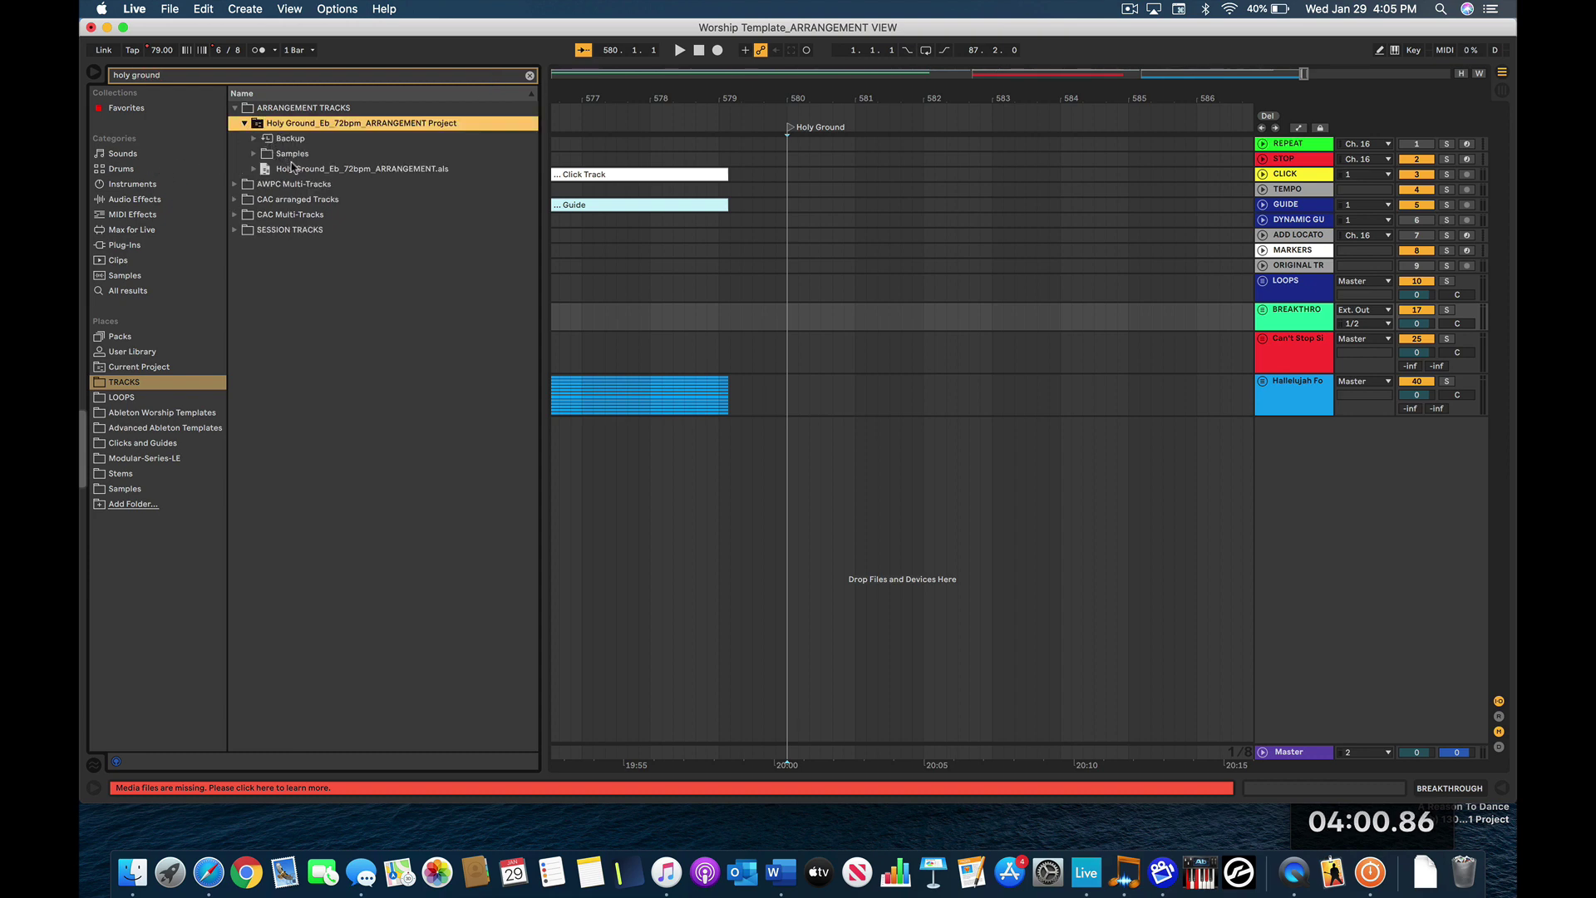
left_click_drag(291, 167, 607, 431)
left_click(607, 425)
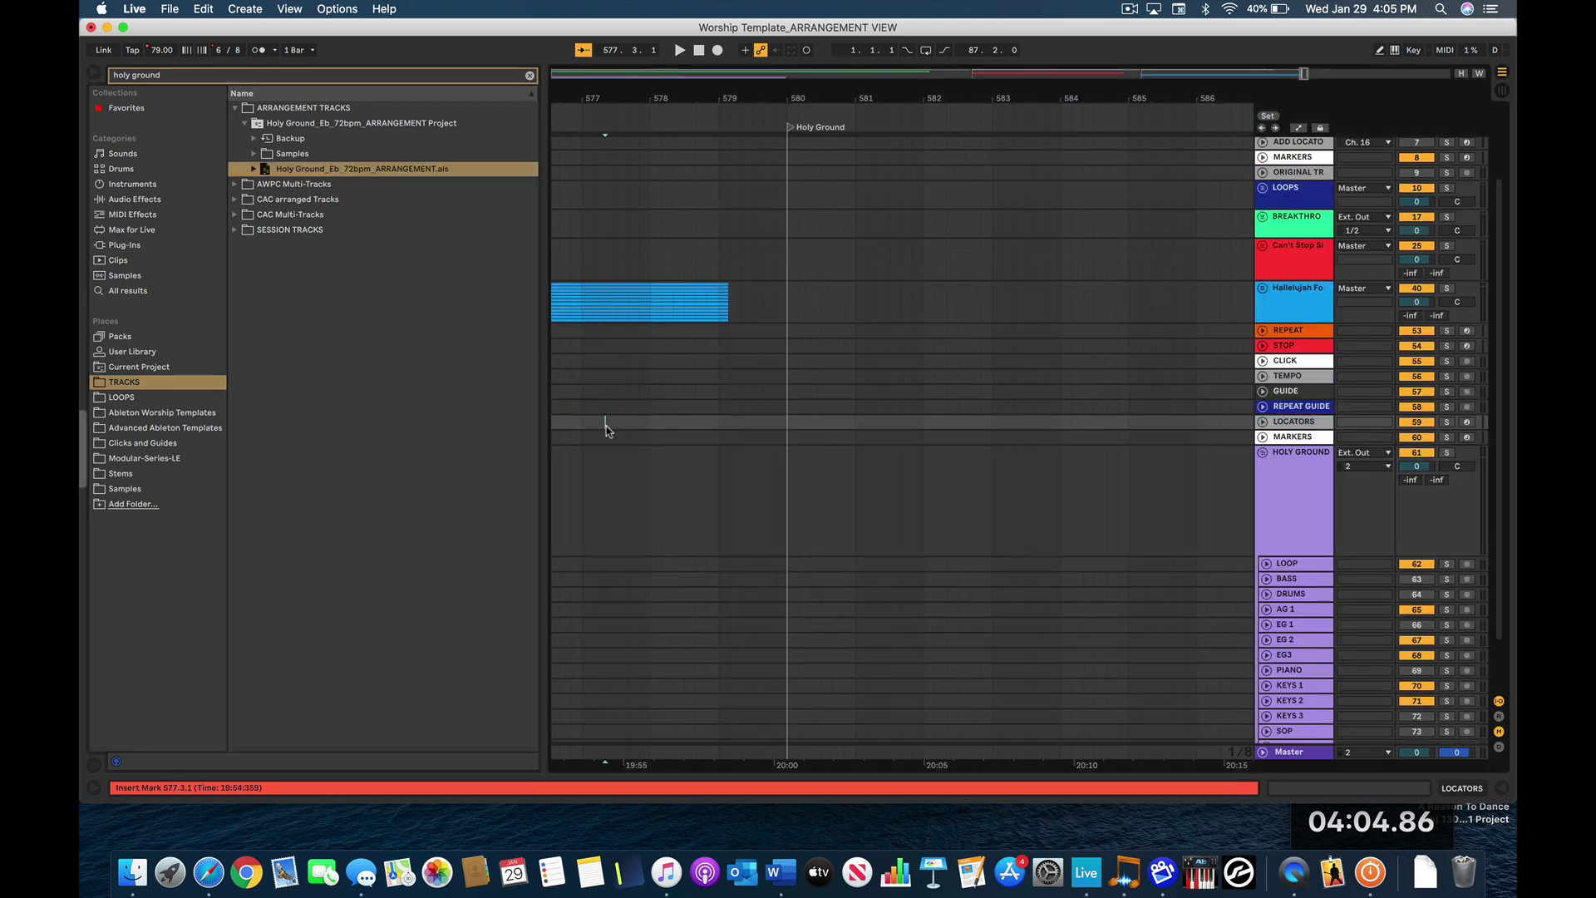
key("minus")
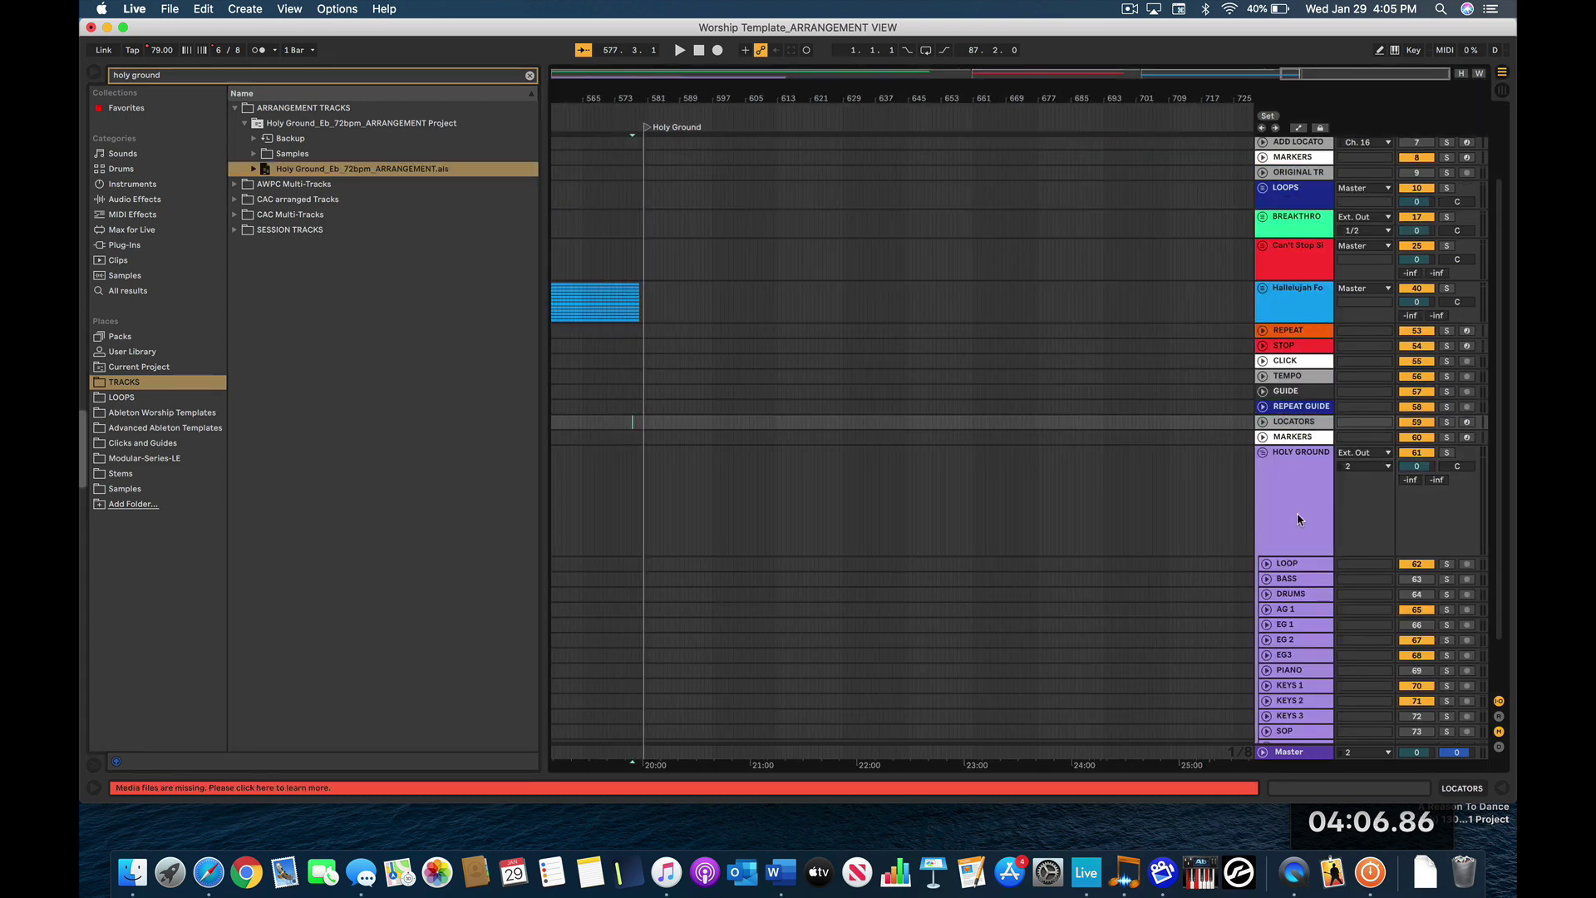
left_click(1263, 454)
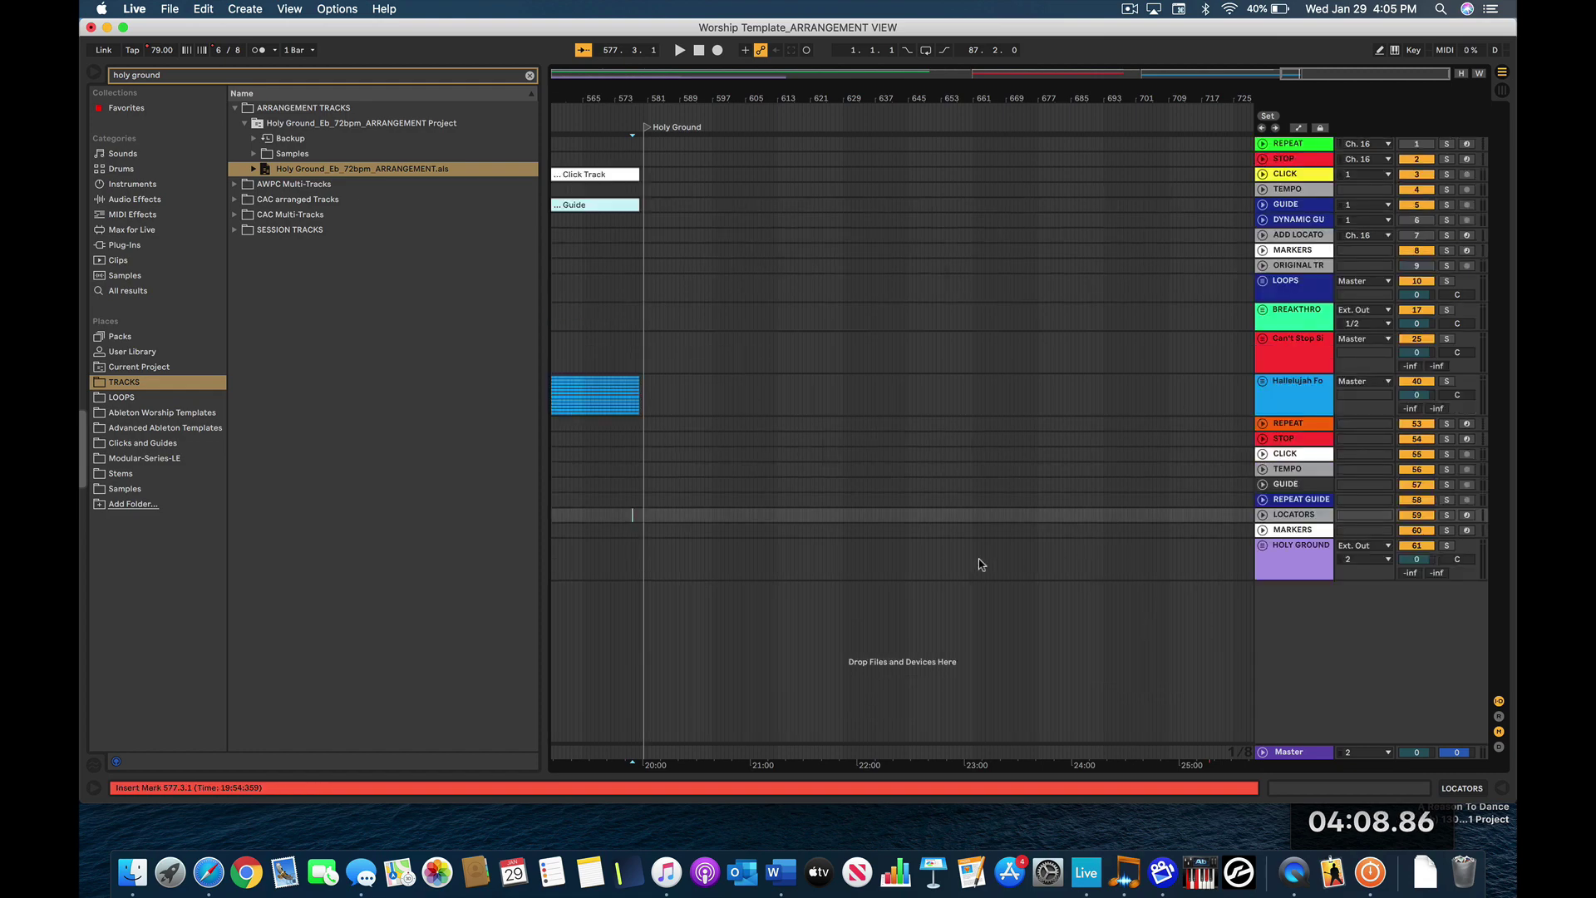
- Cut all imported Holy Ground clips from bar 1 to about bar 206, from the REPEAT track through the HOLY GROUND group
key("minus")
key("minus")
key("minus")
key("minus")
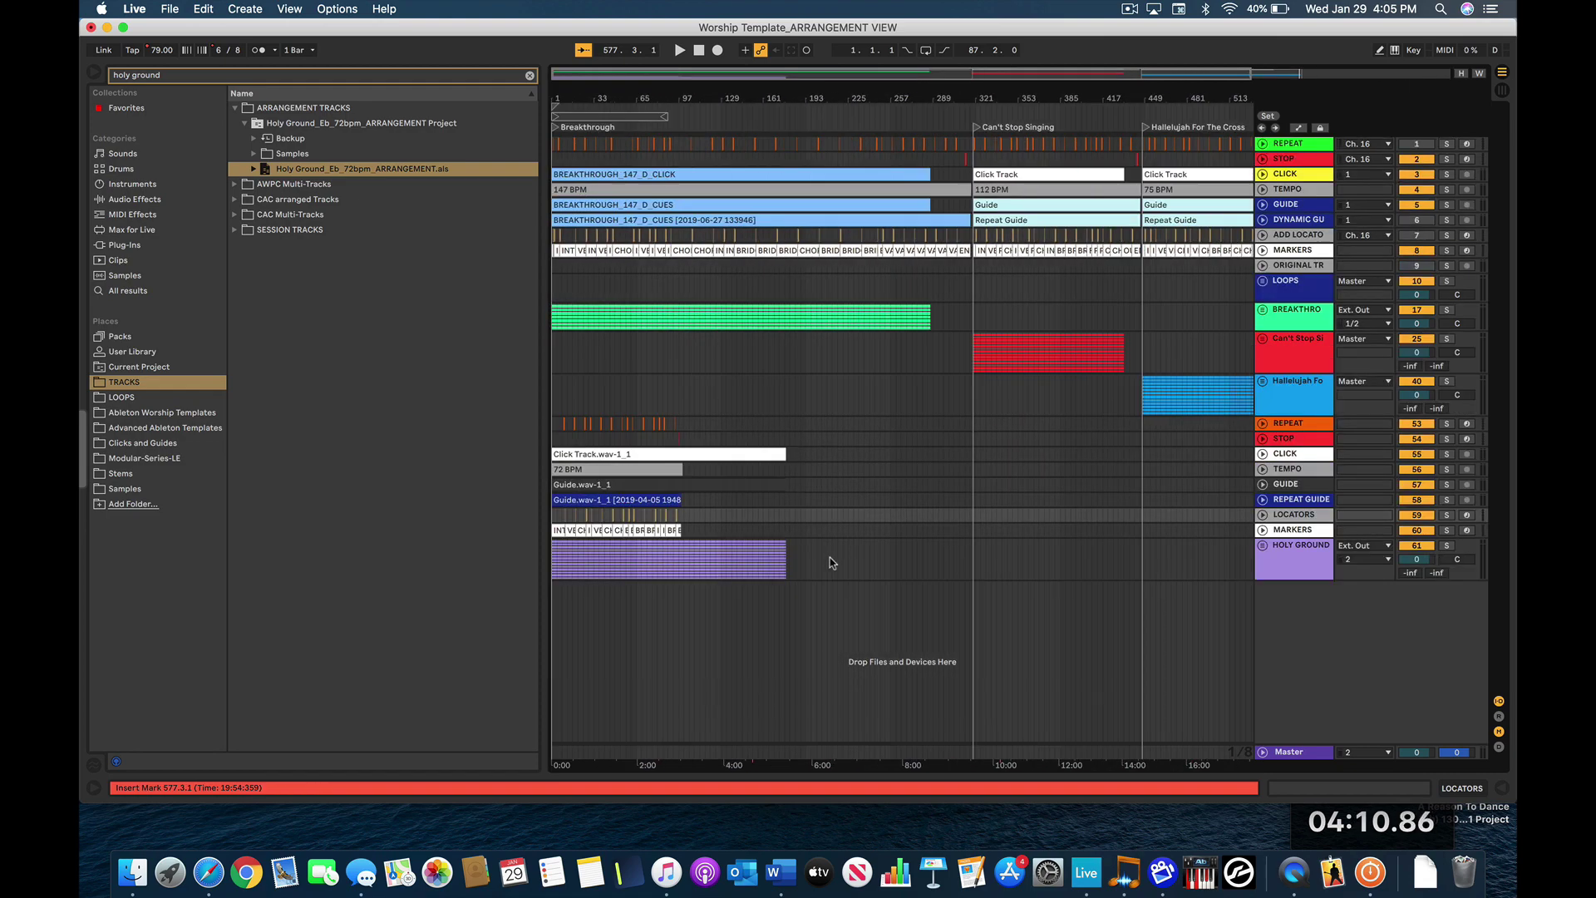
left_click_drag(823, 578, 538, 429)
- Paste the cut clips at the Holy Ground locator, bar 580, starting on the imported REPEAT track
scroll(1011, 517, "right", 10)
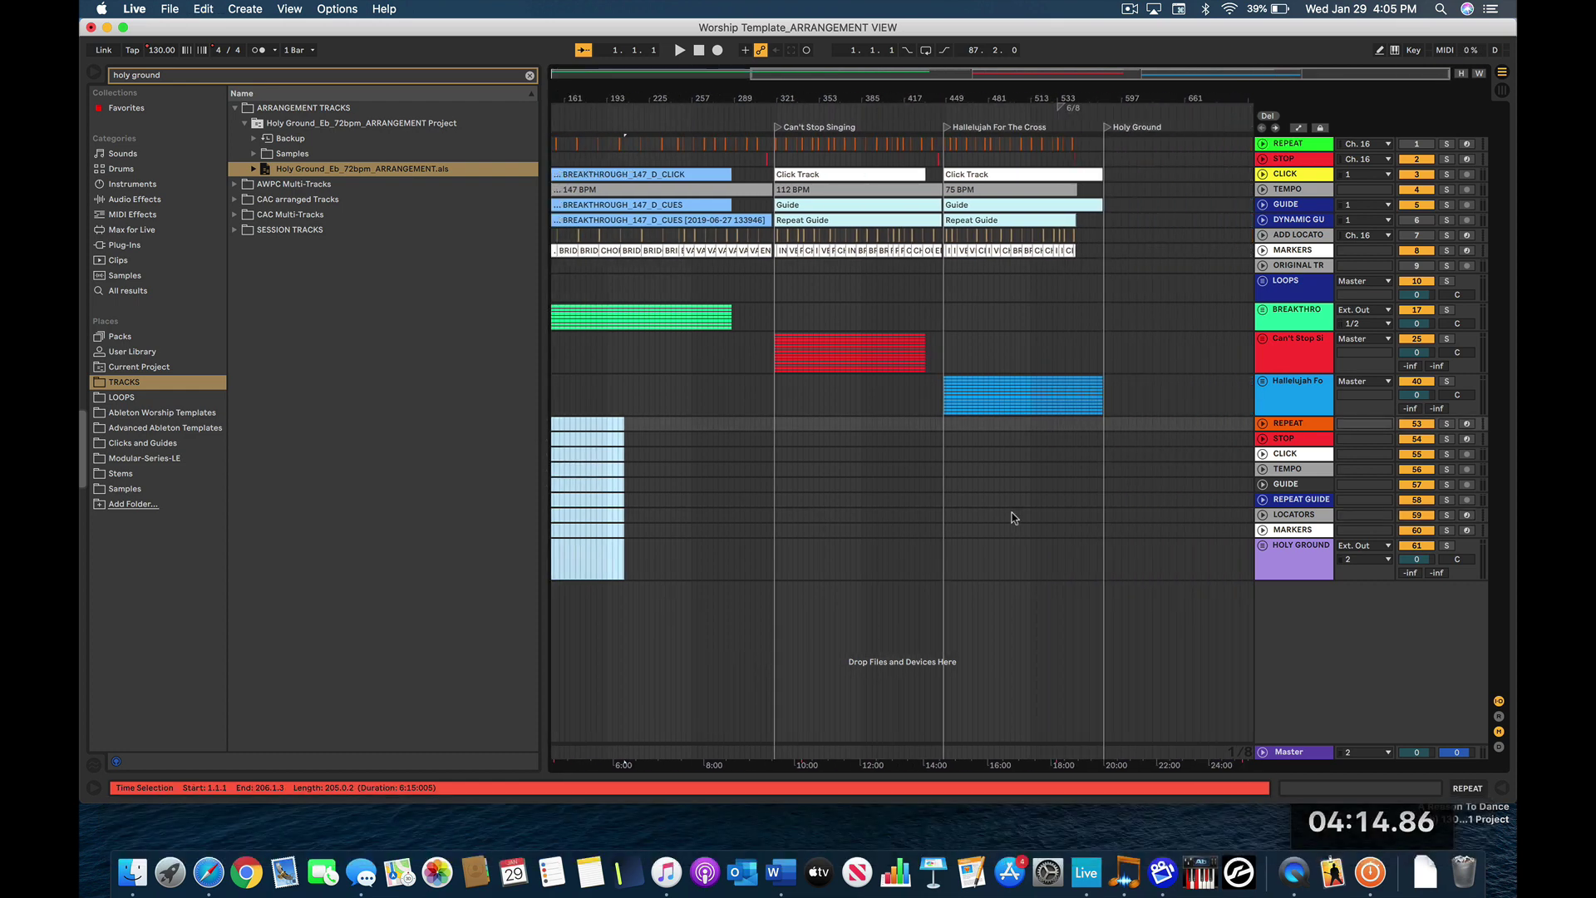
left_click(1106, 428)
scroll(1106, 428, "up", 10)
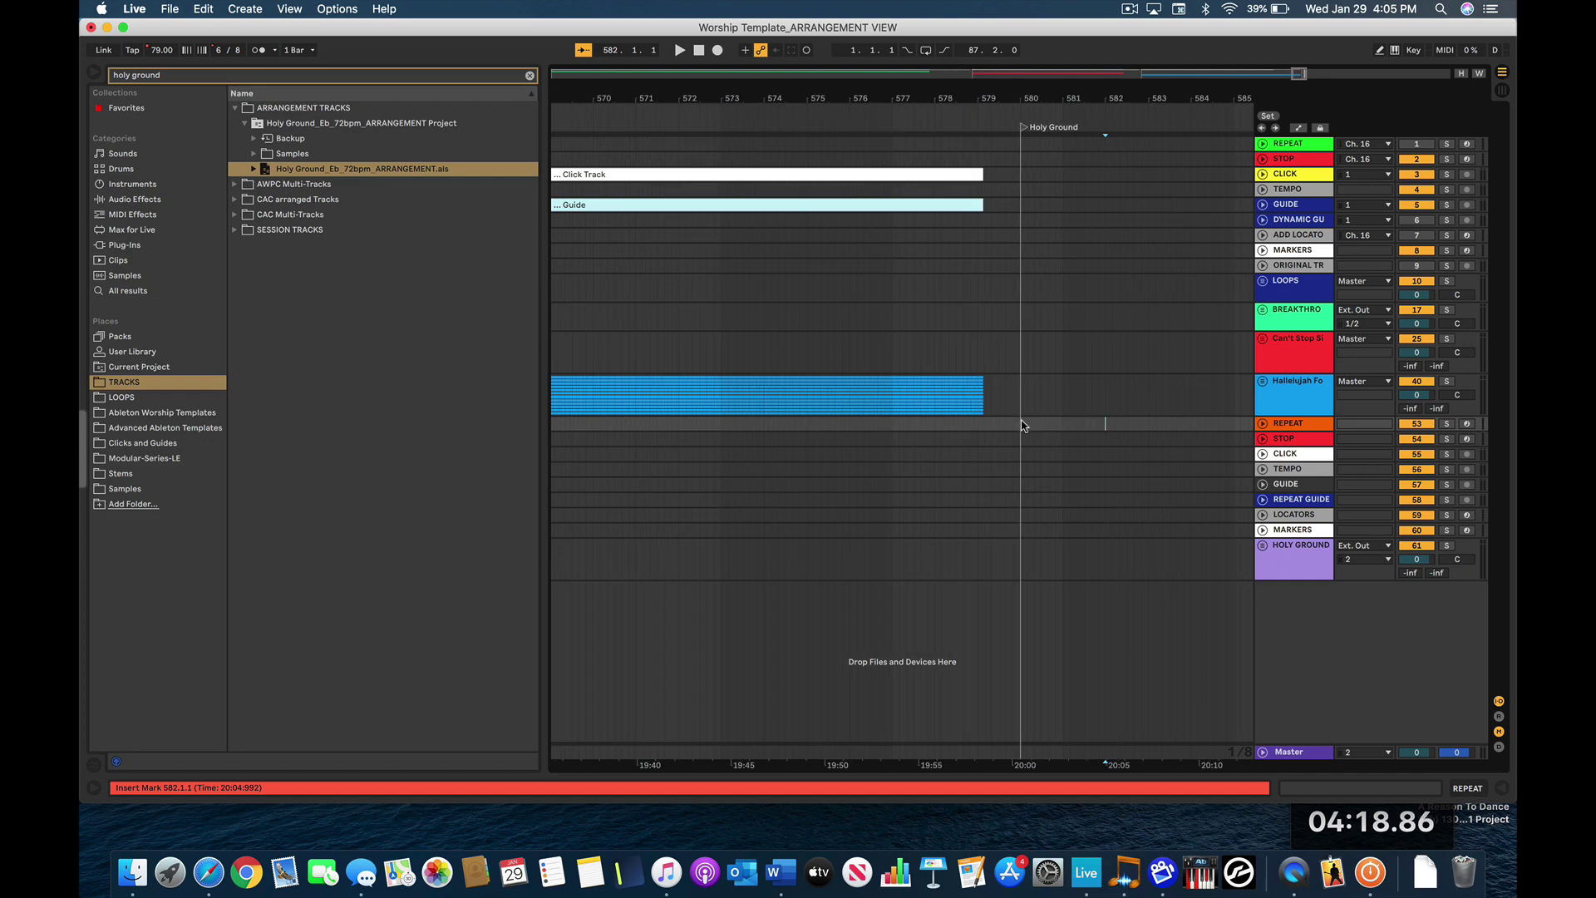
key("super+v")
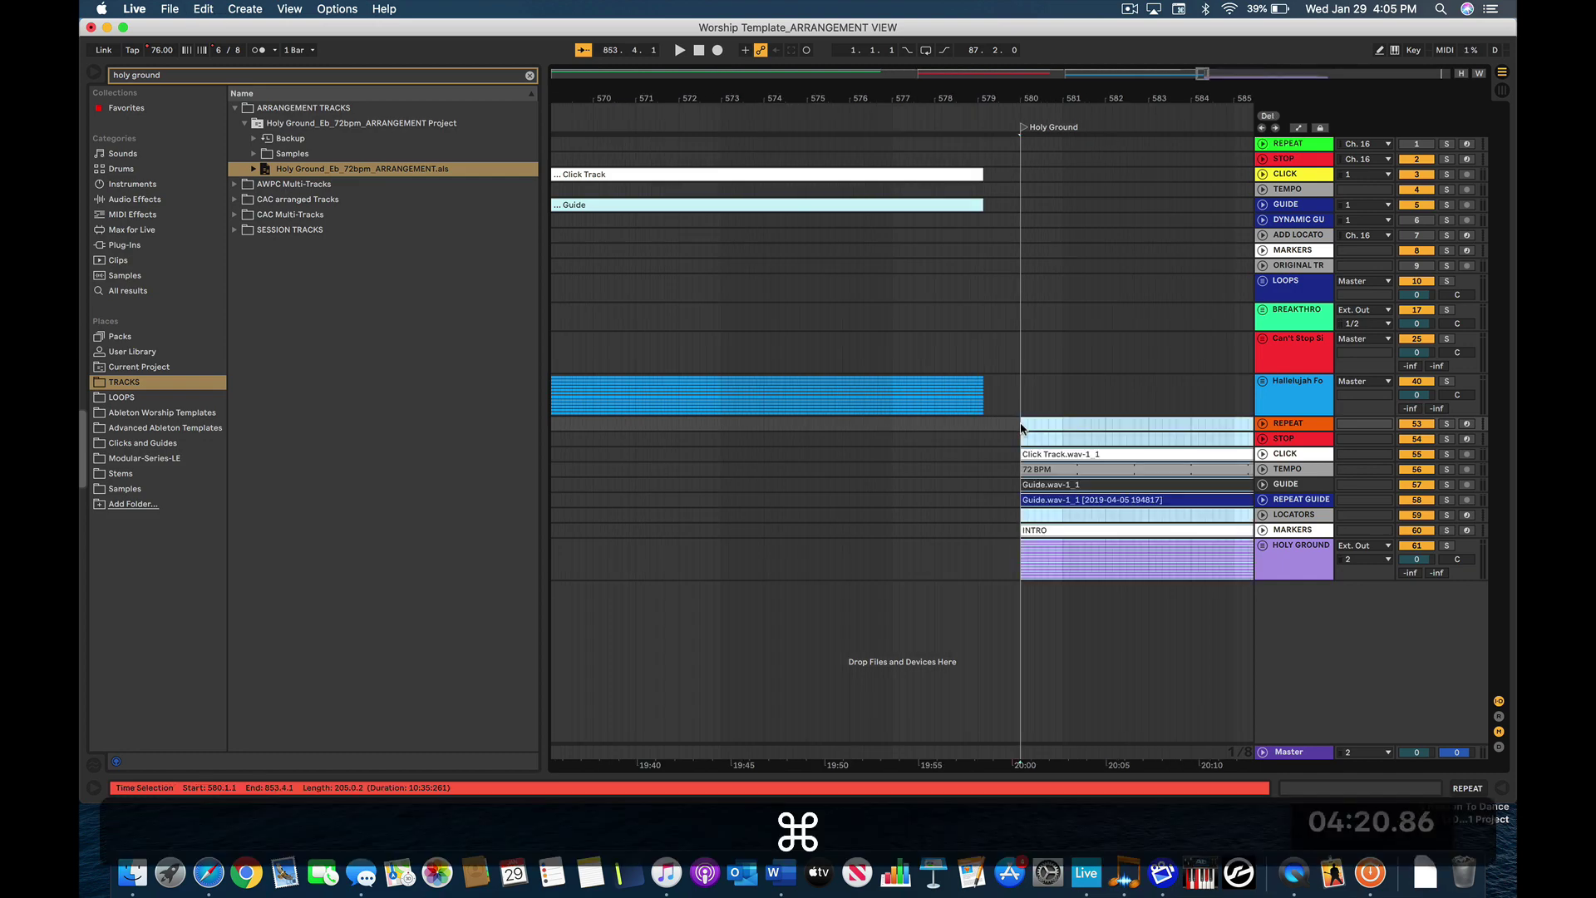
- Cut the Holy Ground clips on the imported REPEAT through MARKERS tracks from bar 580 to about bar 735, excluding the stem group
scroll(1022, 429, "down", 3)
scroll(1021, 429, "down", 6)
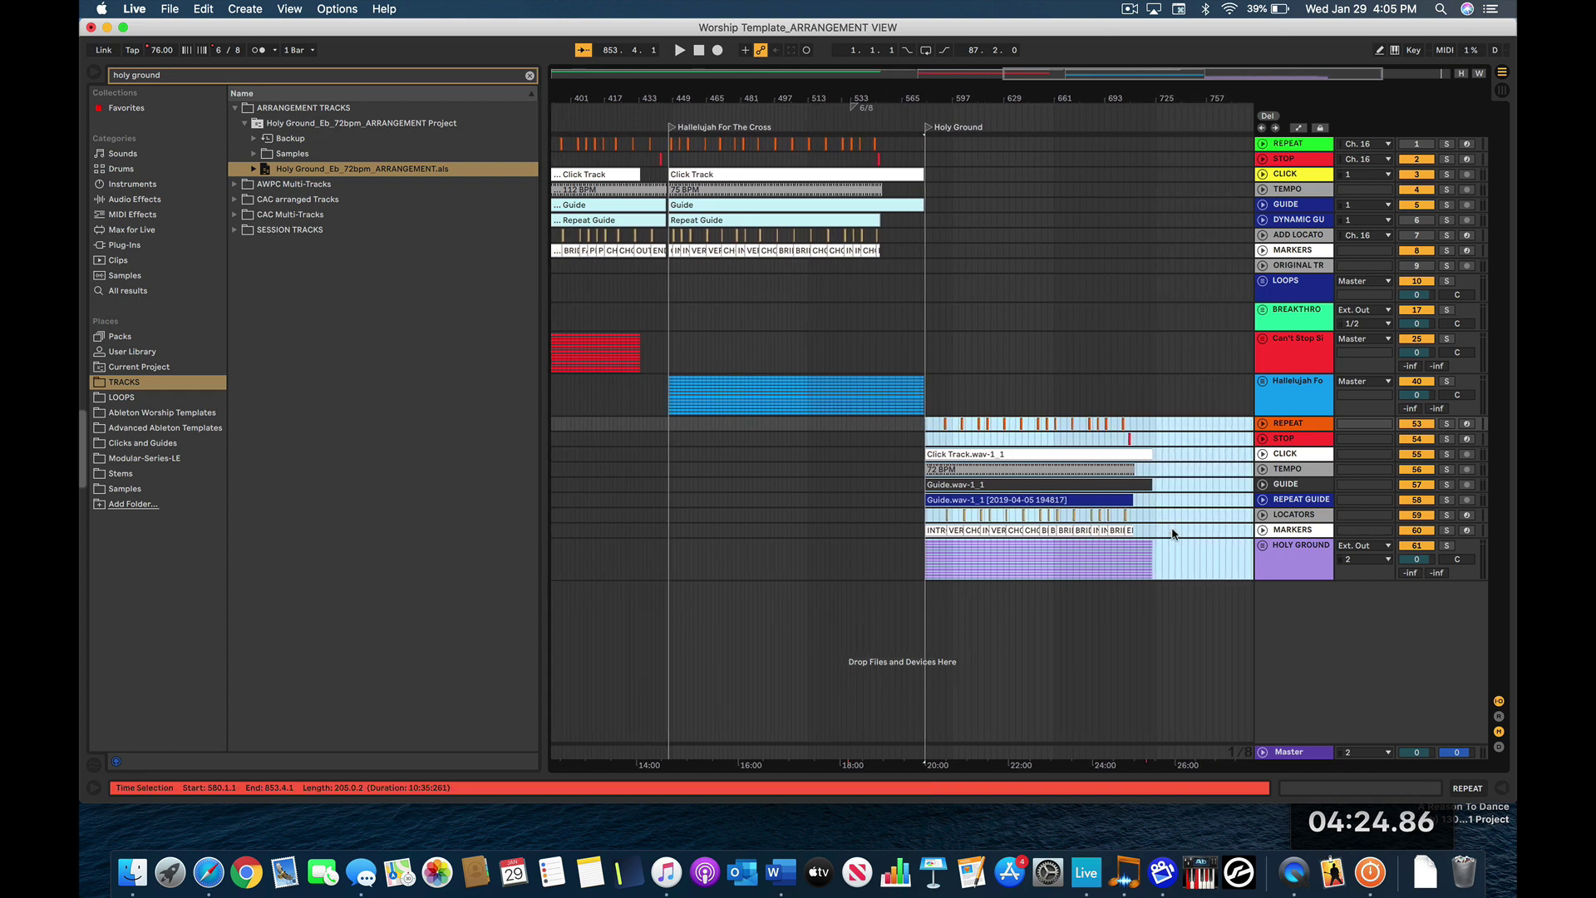
left_click(1174, 533, "shift")
key("super+x")
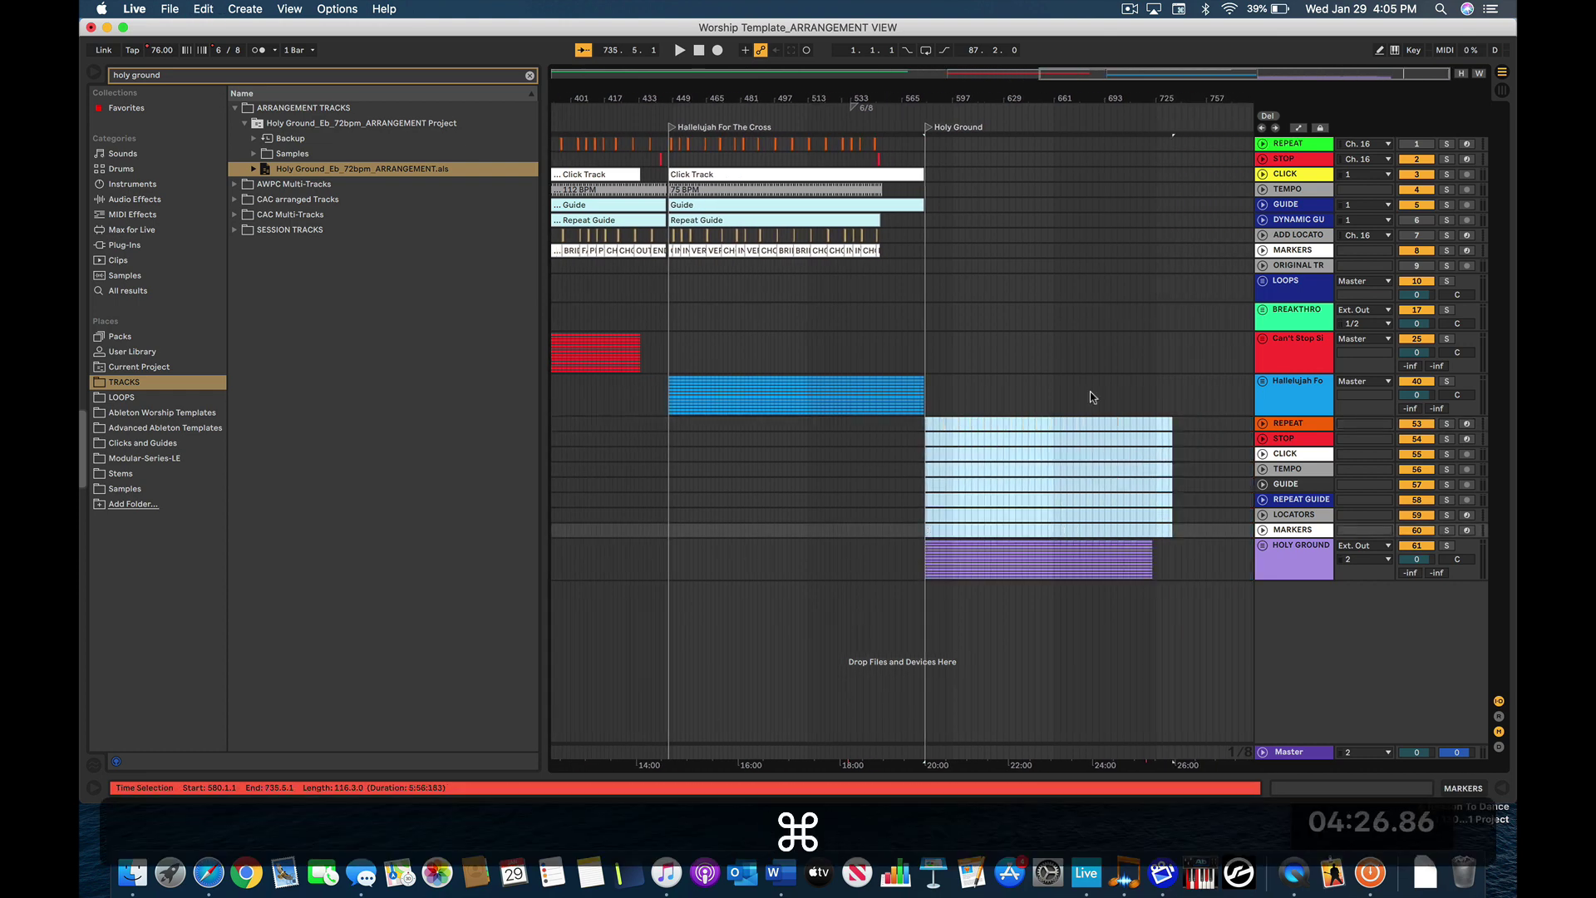
- Paste the cut Holy Ground clips at bar 580, starting on the template's own REPEAT track
left_click(925, 147)
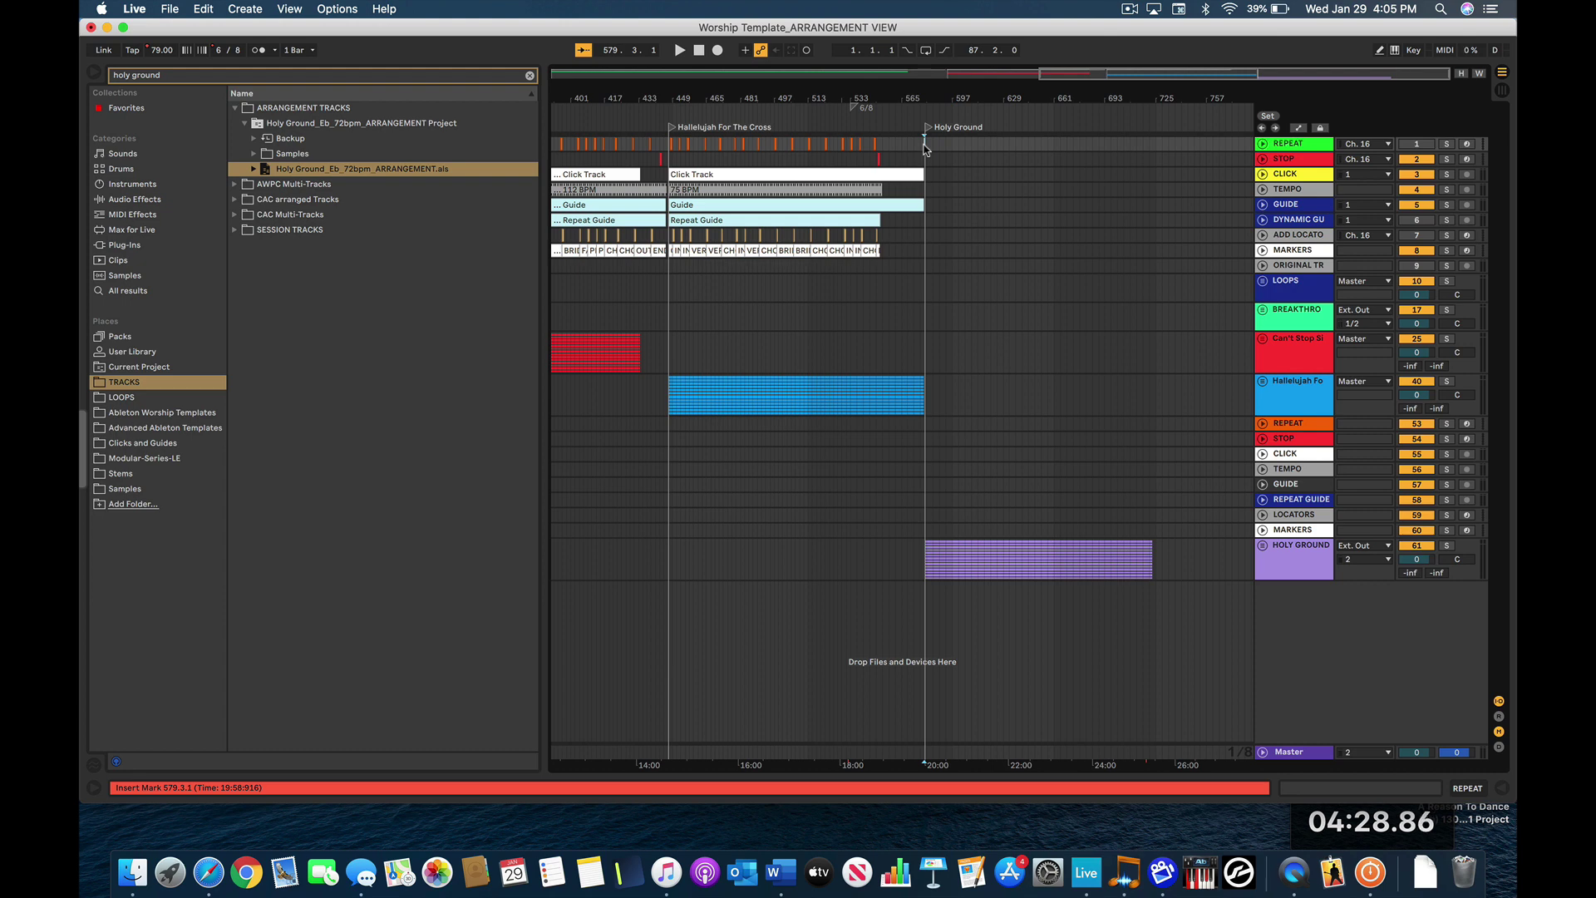
key("plus")
key("plus")
key("plus")
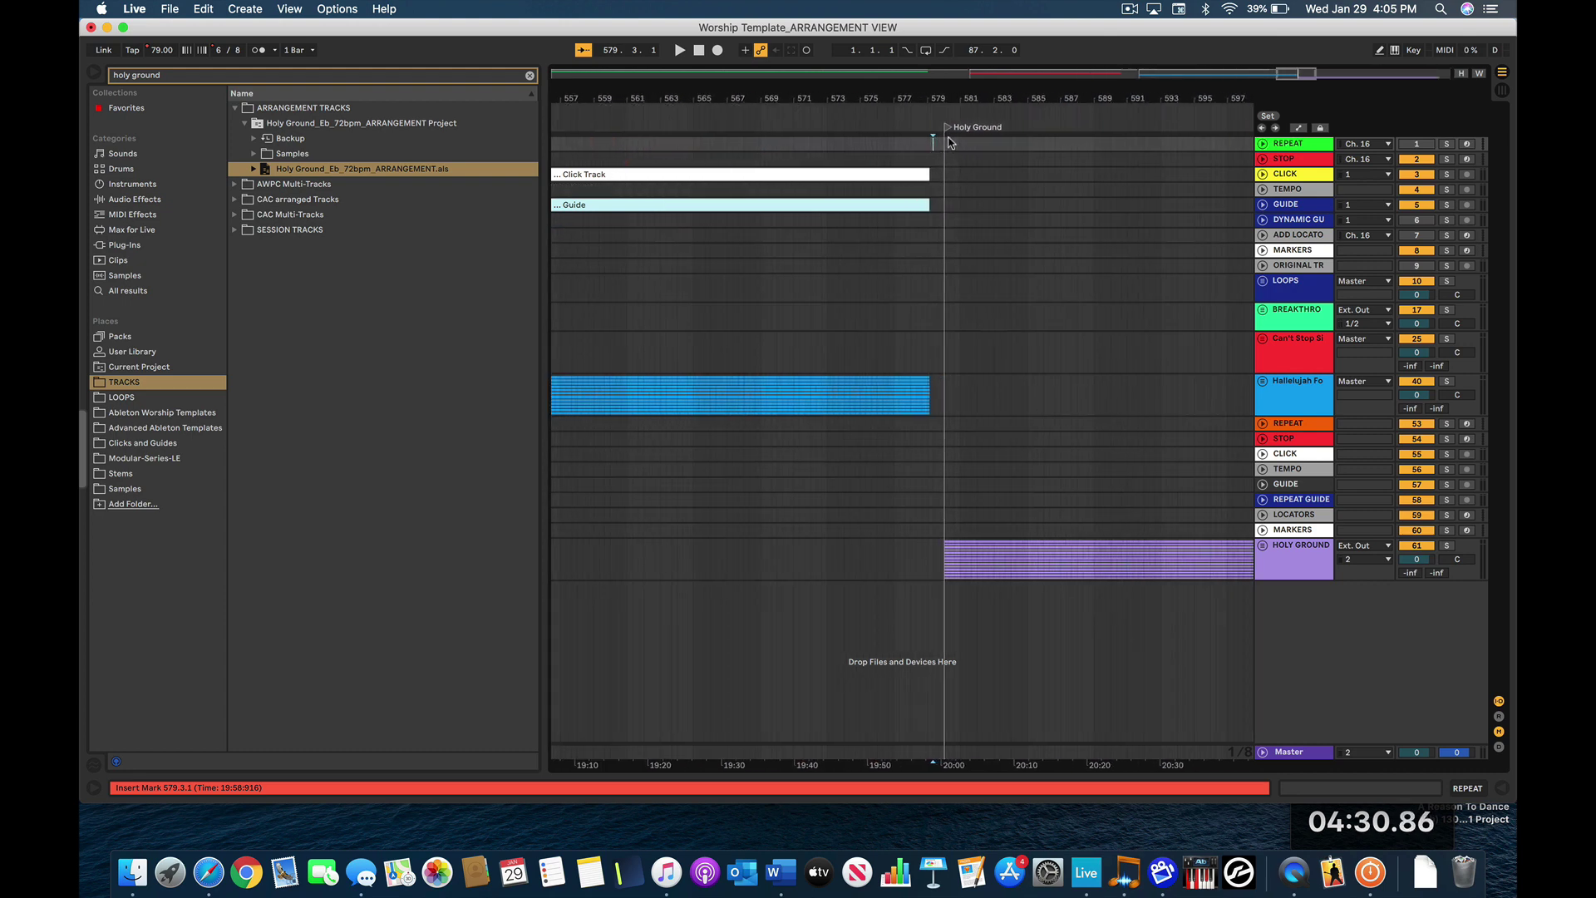
key("super+v")
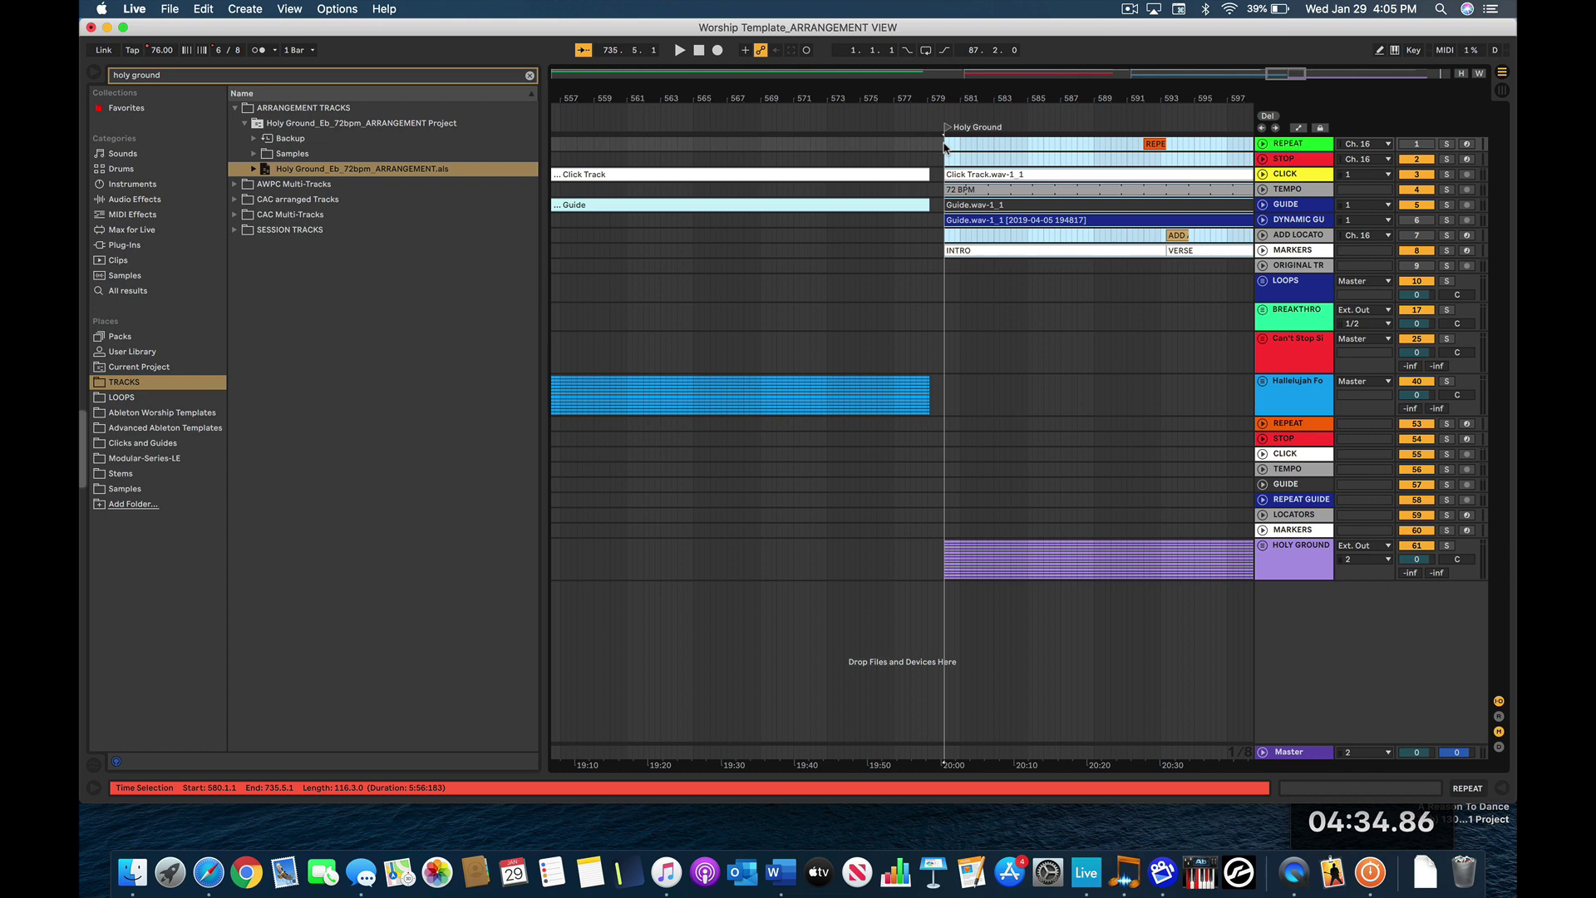
- Delete the emptied imported tracks from REPEAT through MARKERS above the HOLY GROUND stem group
left_click(1294, 426)
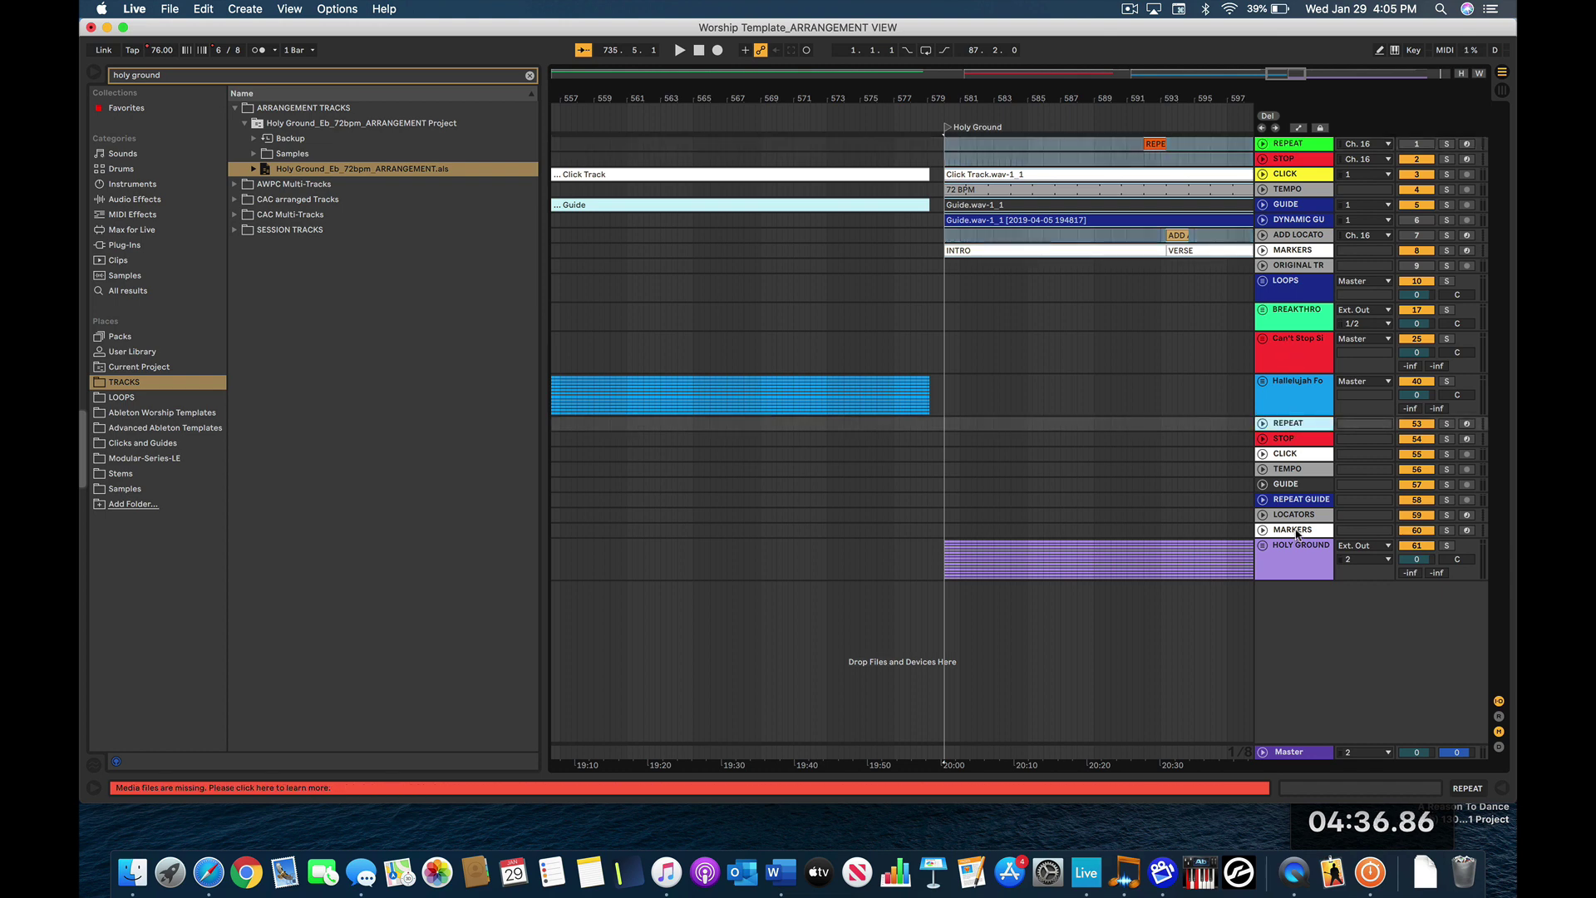
left_click(1293, 530, "shift")
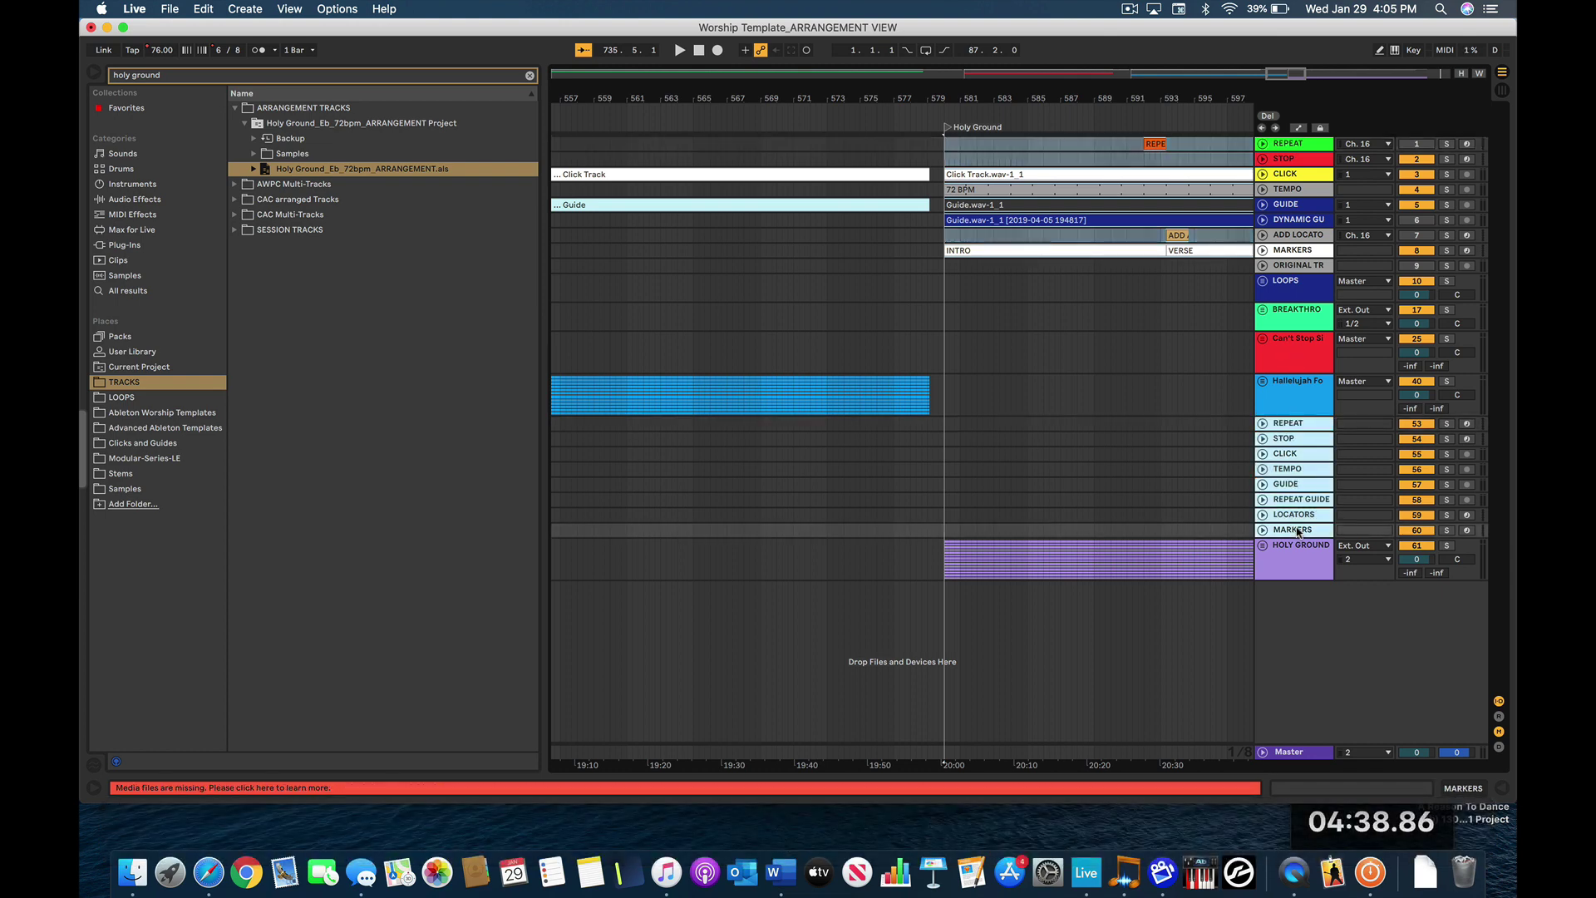
key("Delete")
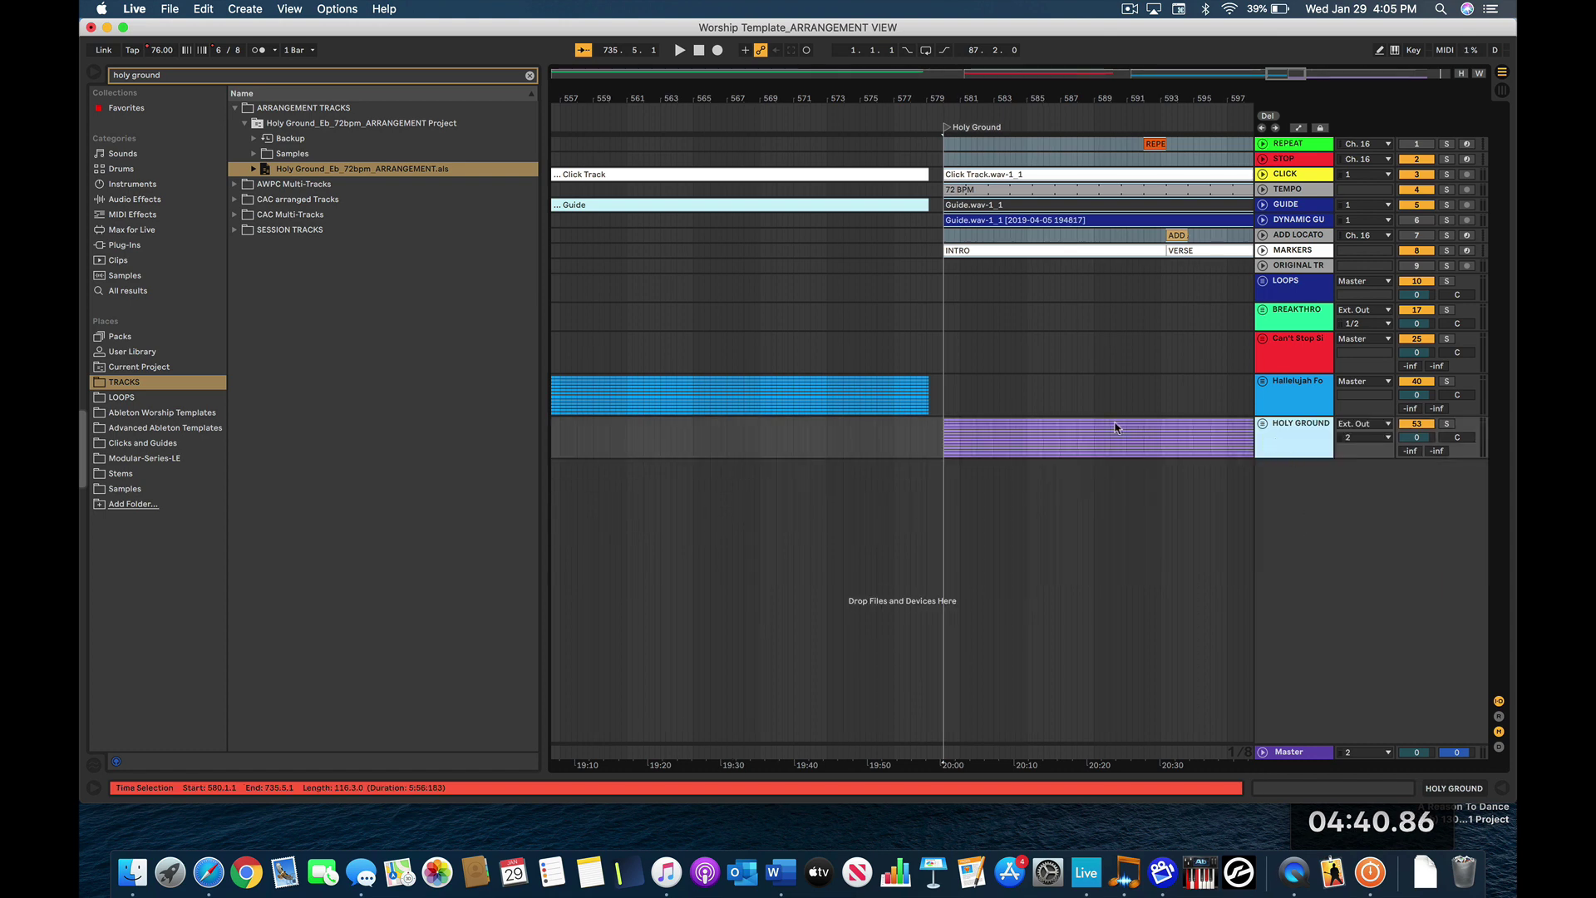
- Review the assembled four-song arrangement from Holy Ground back to the Breakthrough locator at bar 1
key("super+a")
scroll(1053, 343, "right", 5)
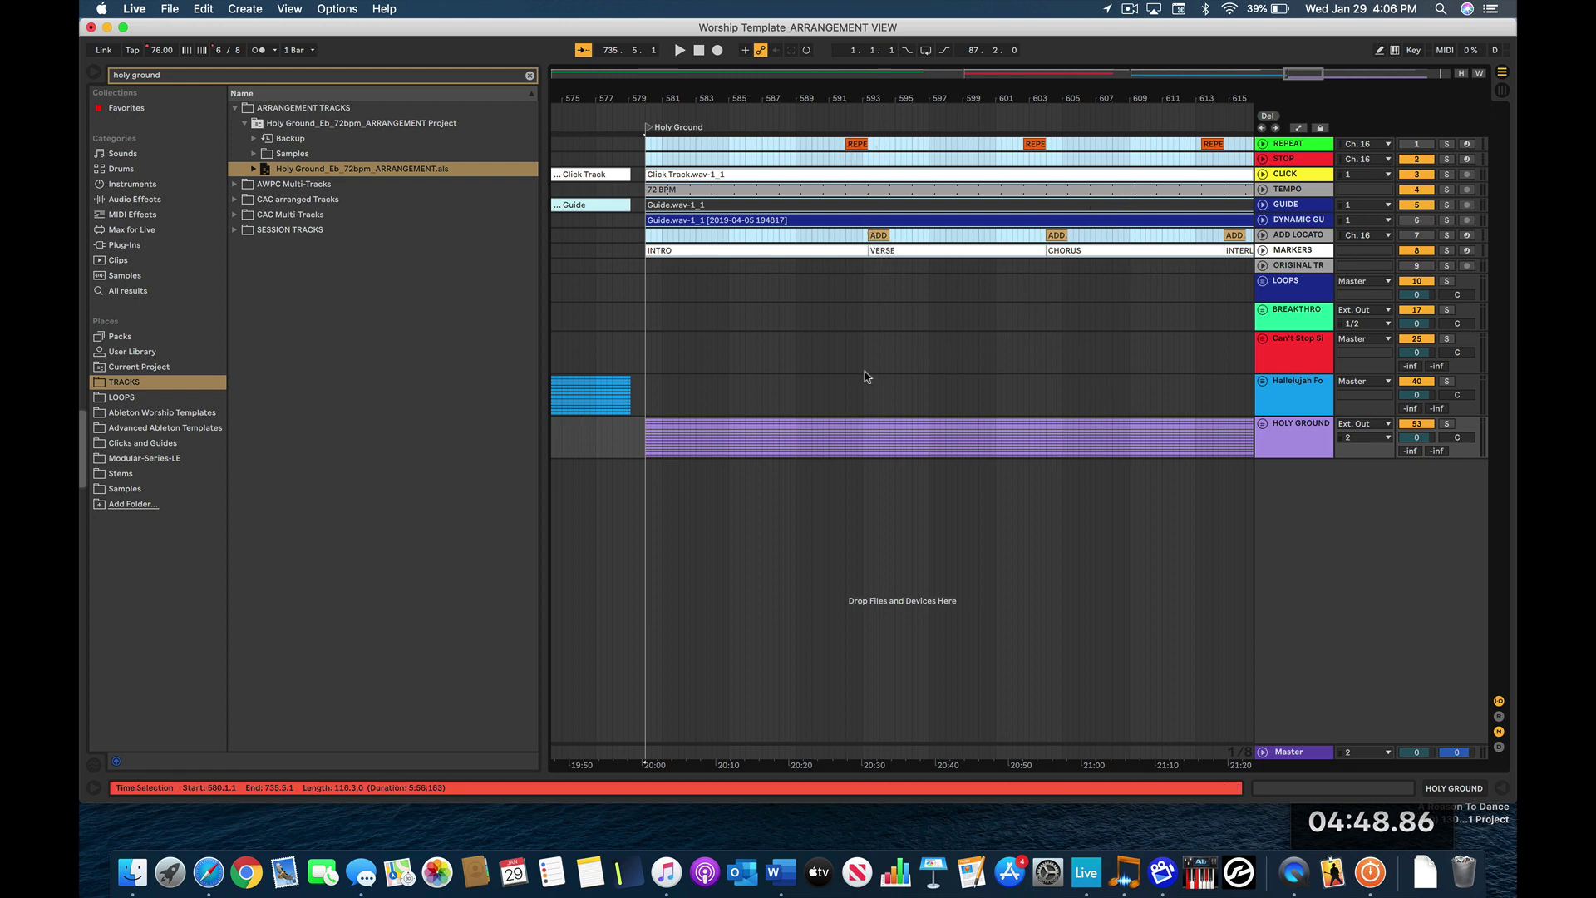
scroll(882, 374, "left", 8)
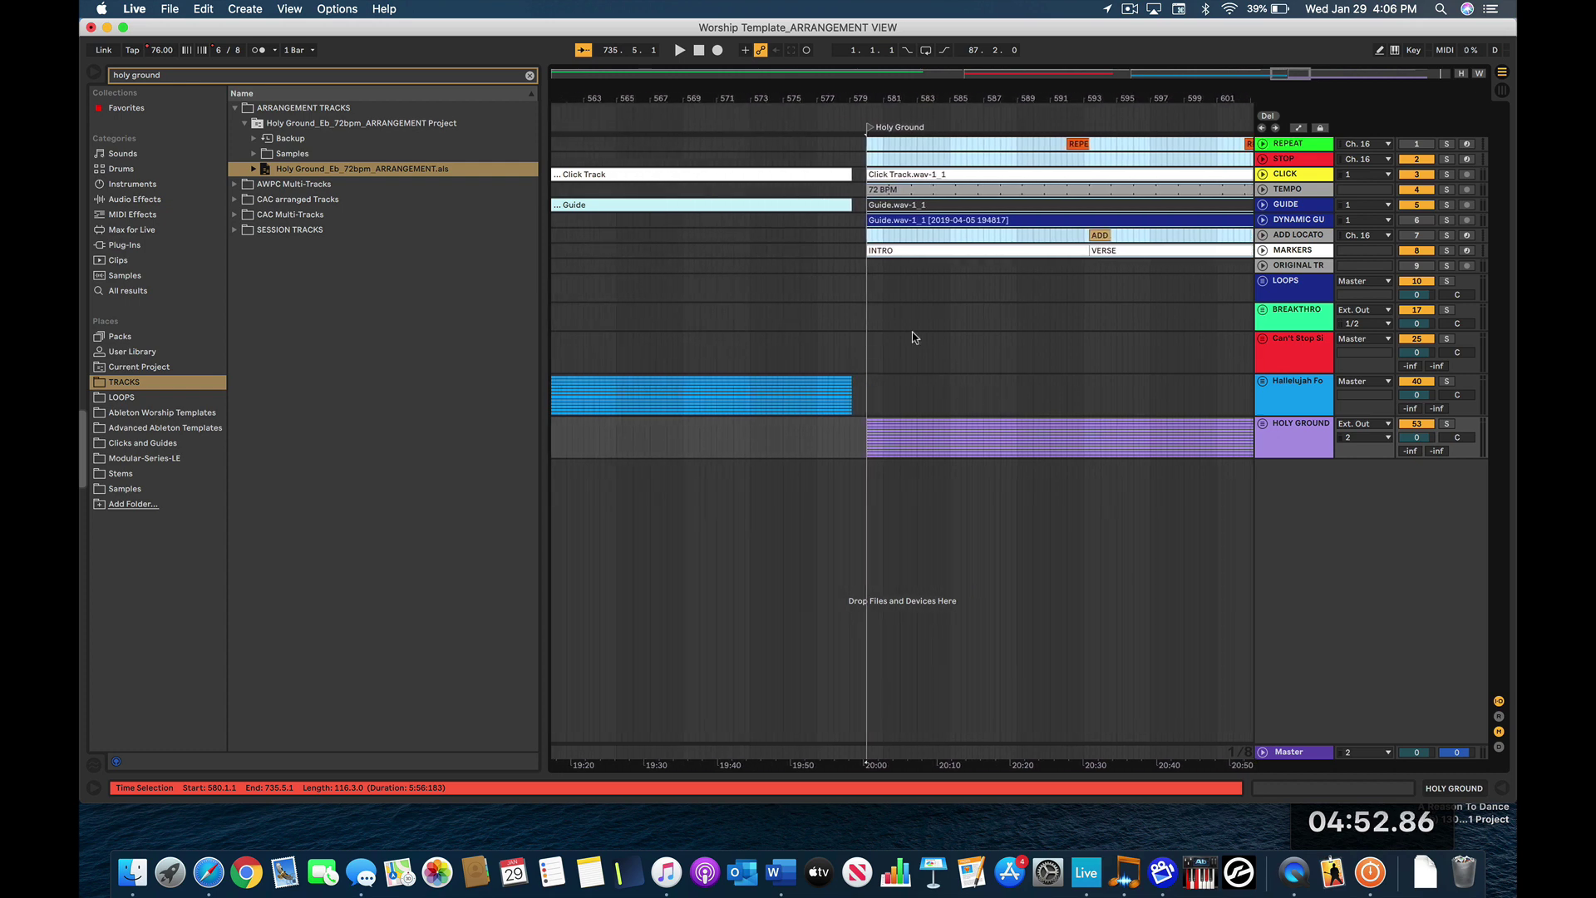
scroll(913, 336, "left", 10)
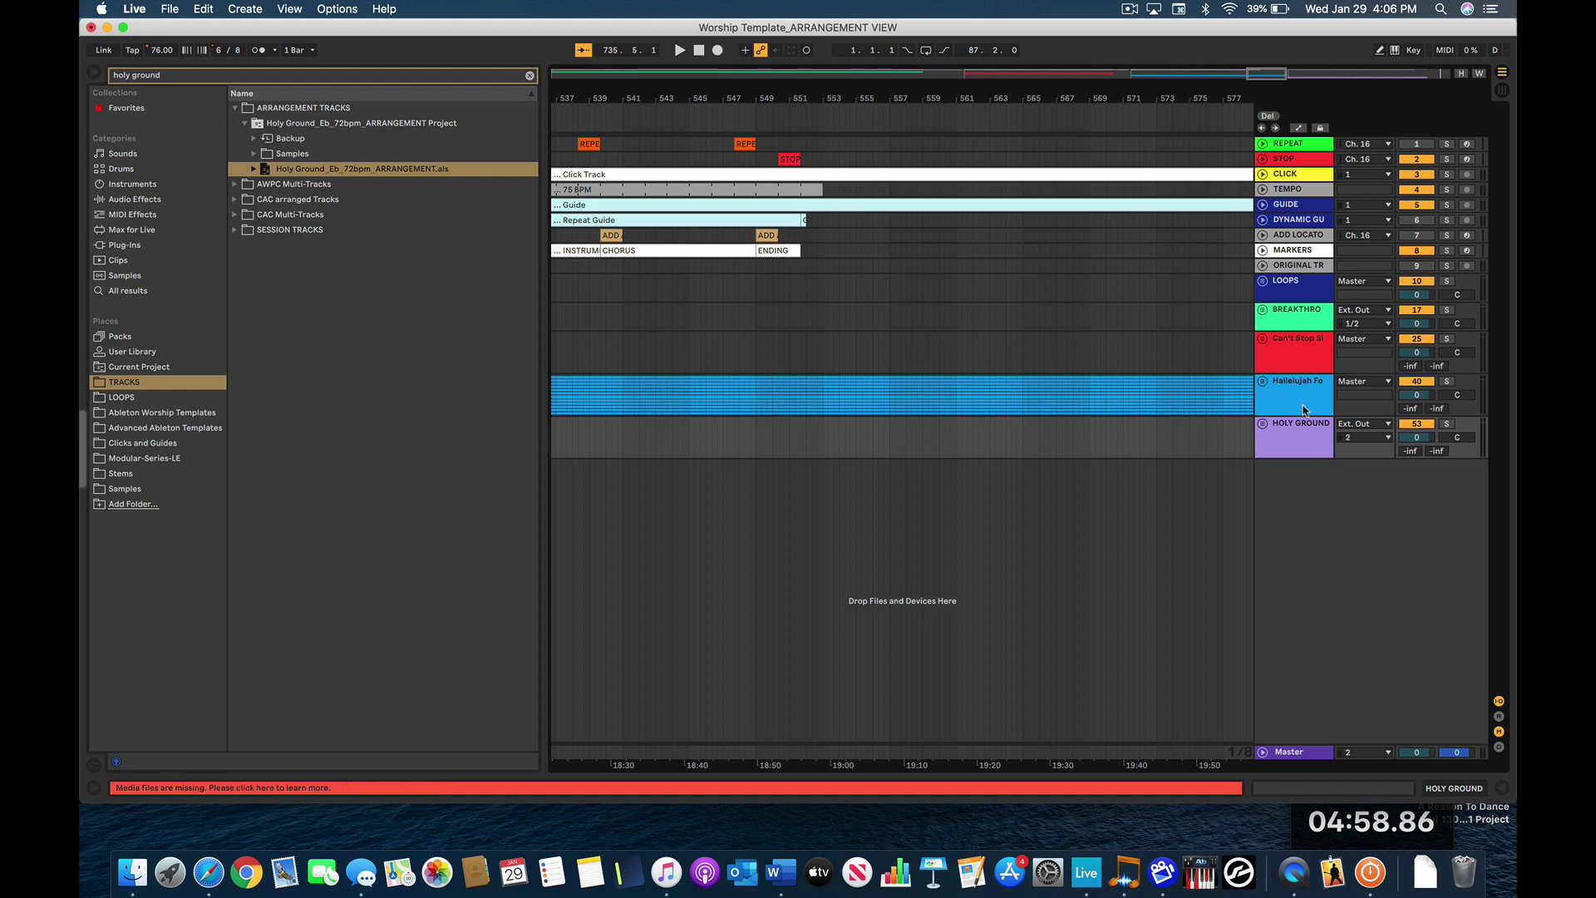
scroll(985, 393, "left", 6)
scroll(984, 393, "left", 15)
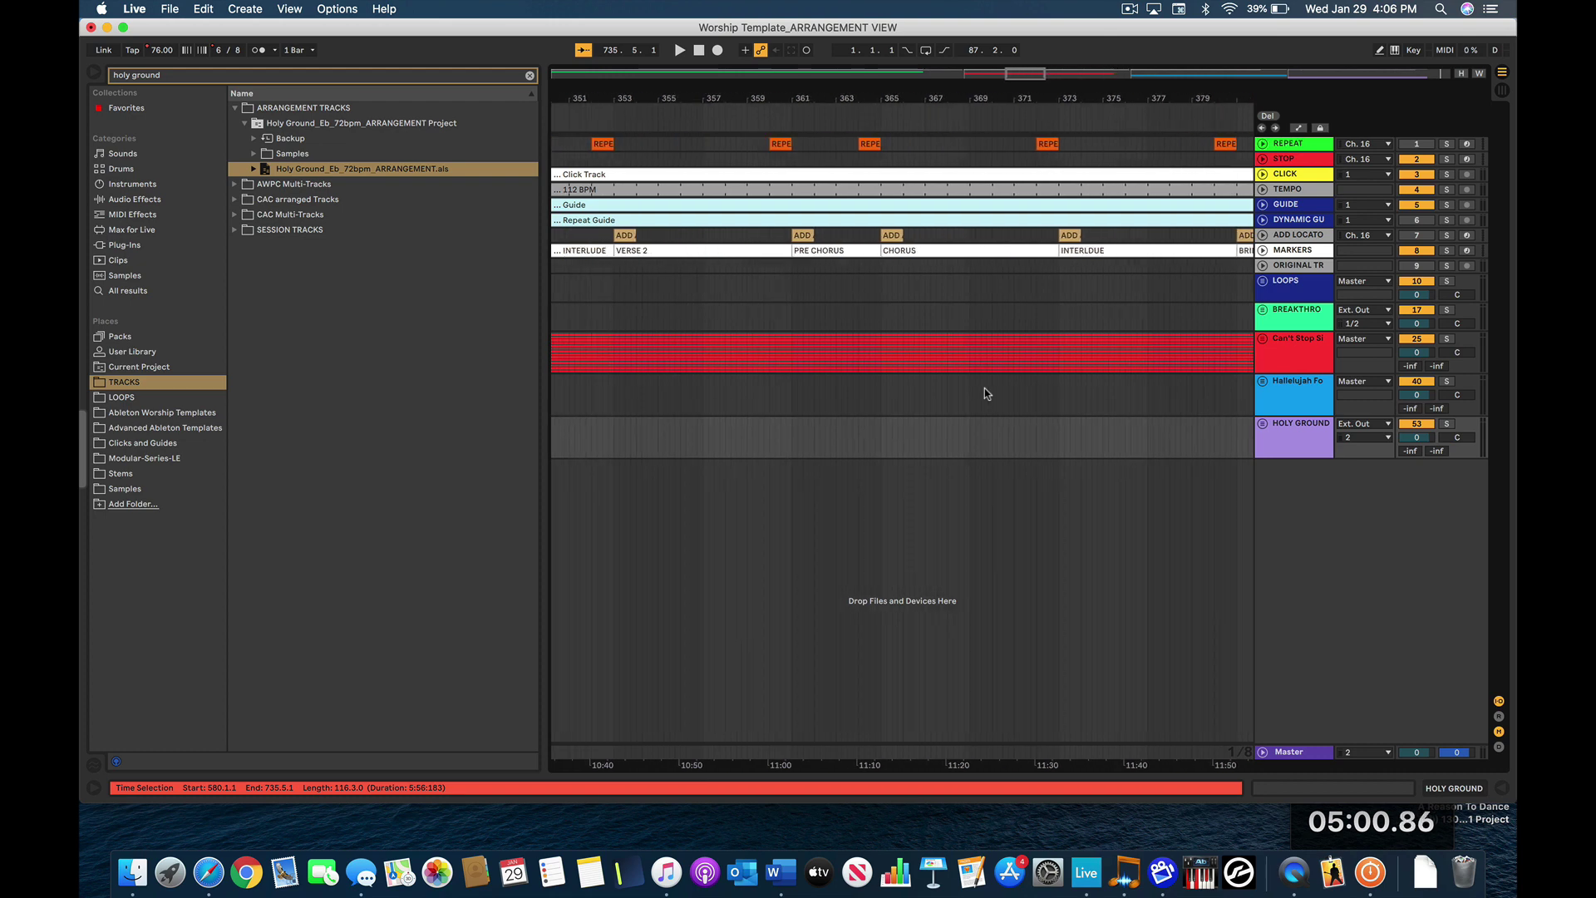
scroll(984, 392, "down", 5)
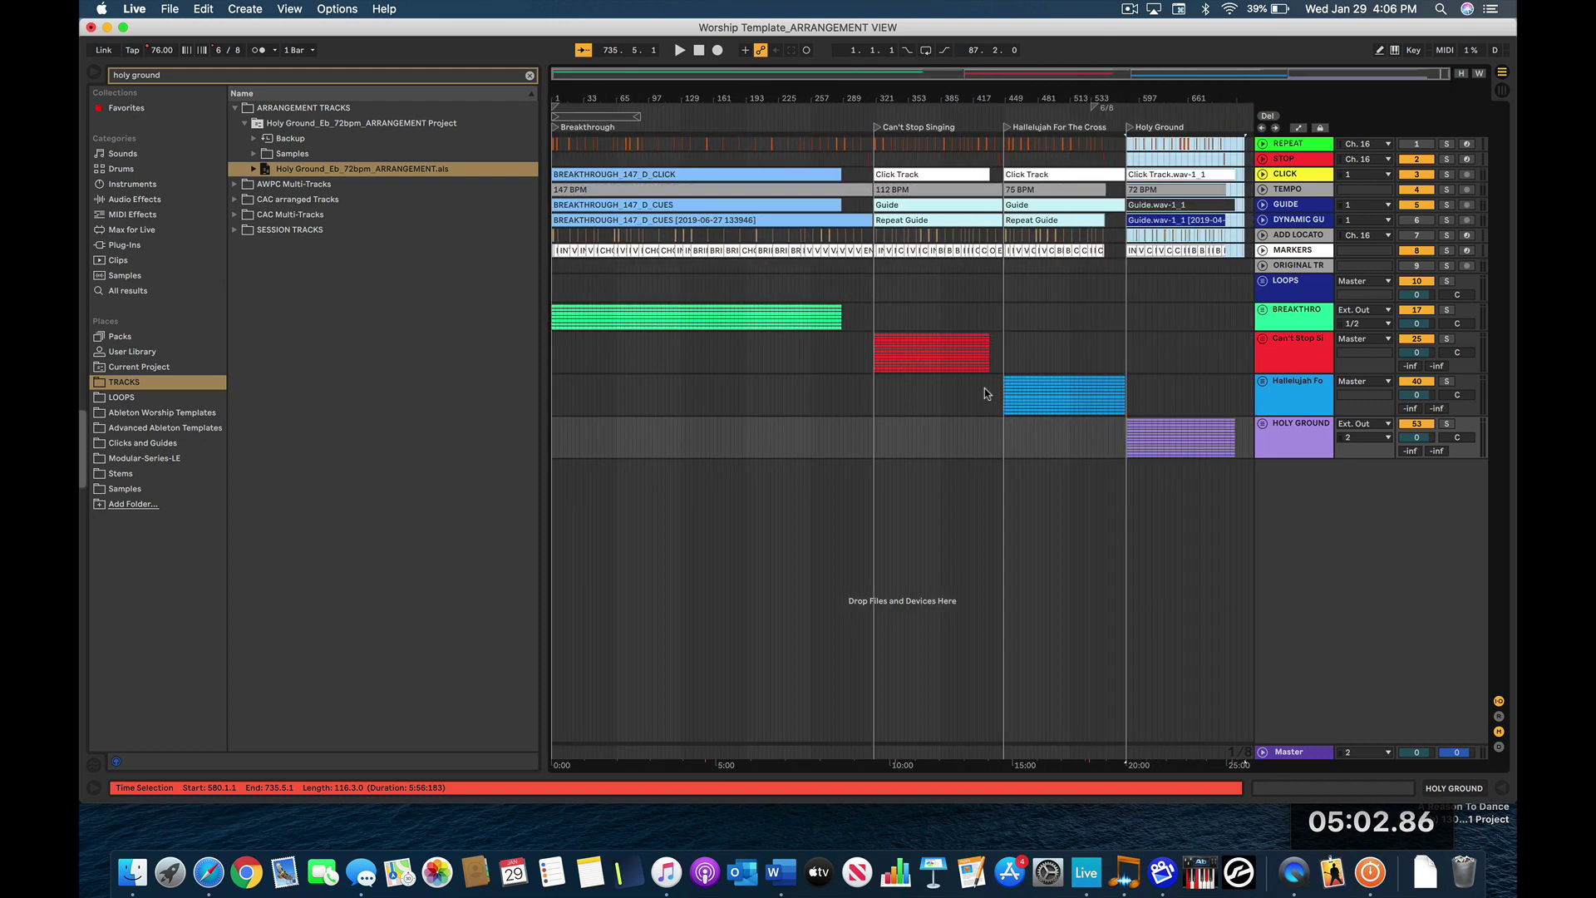
left_click(556, 129)
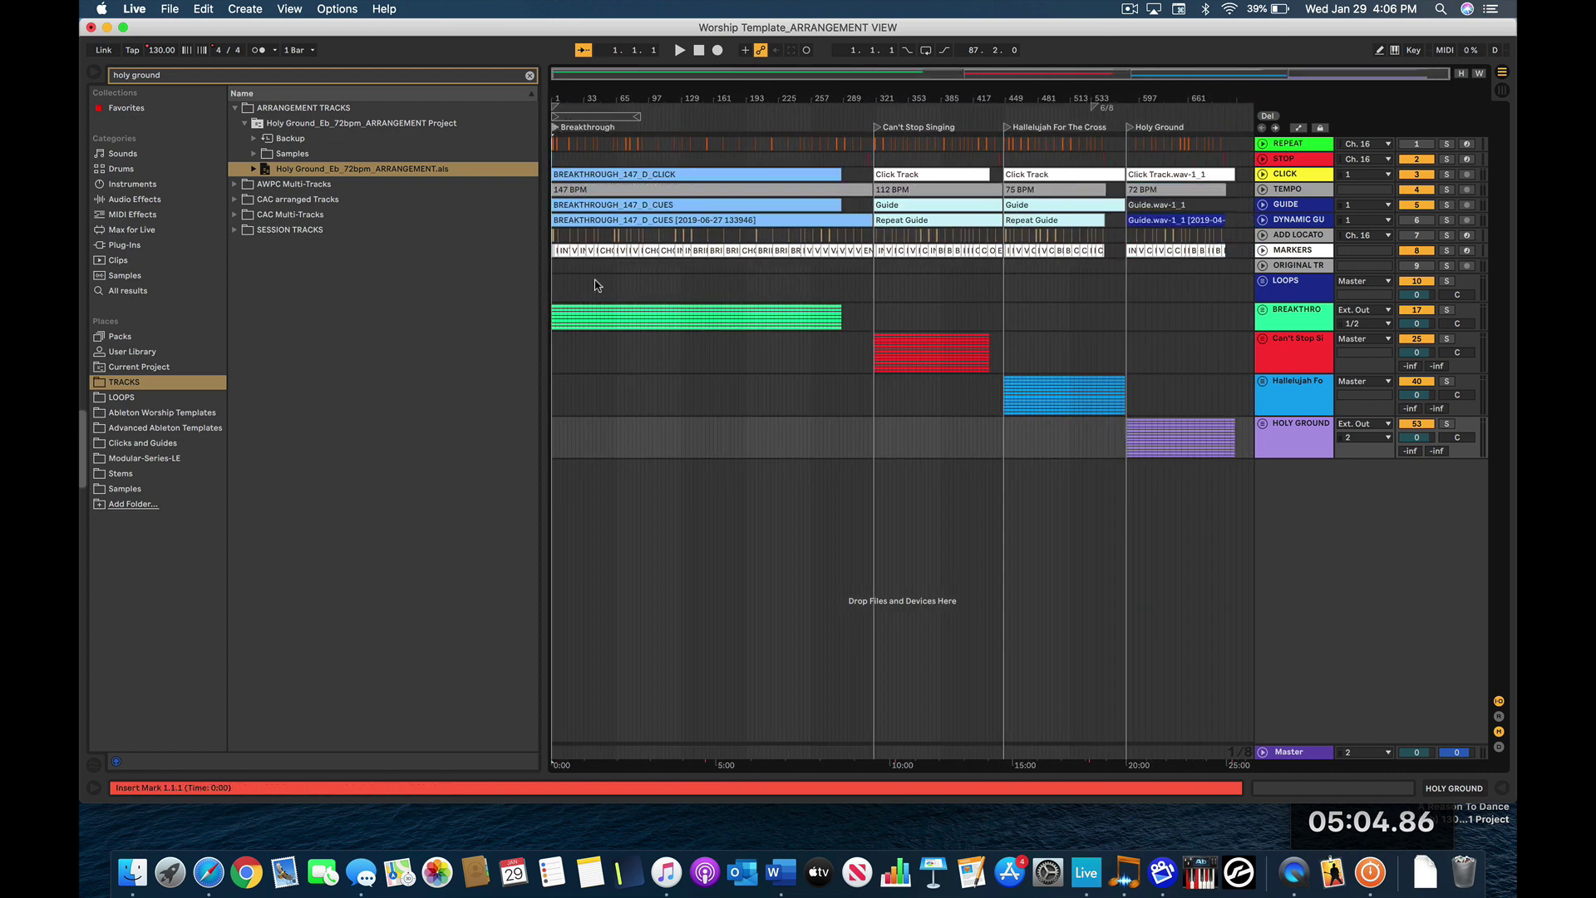
scroll(595, 285, "up", 5)
scroll(595, 285, "up", 6)
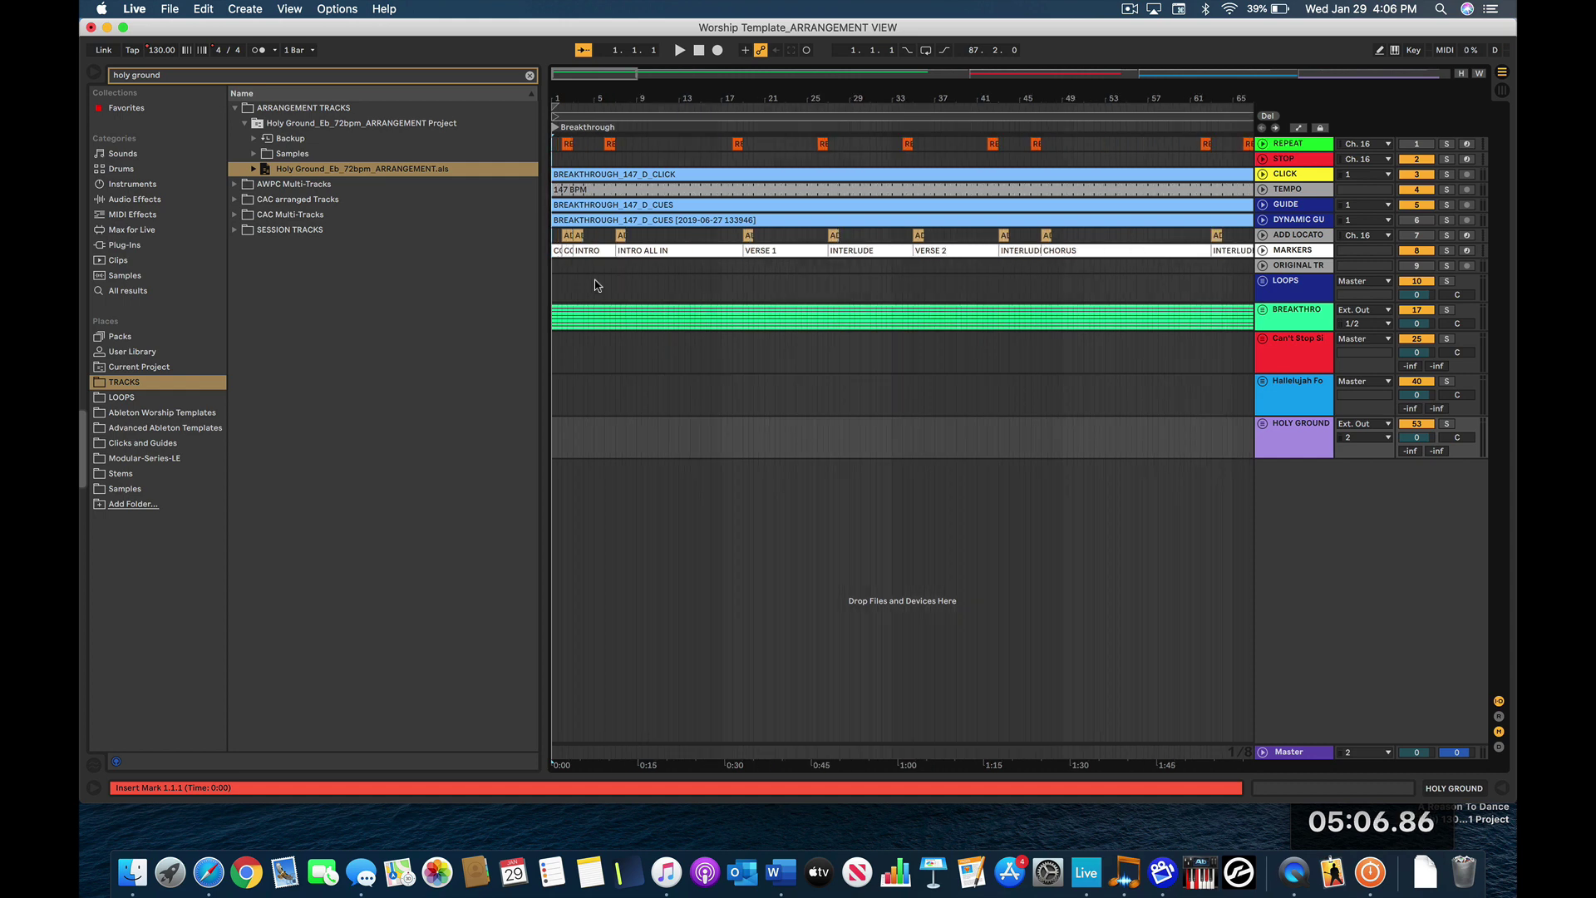
- Hide the browser and set the song tempo to 999 BPM
left_click(94, 73)
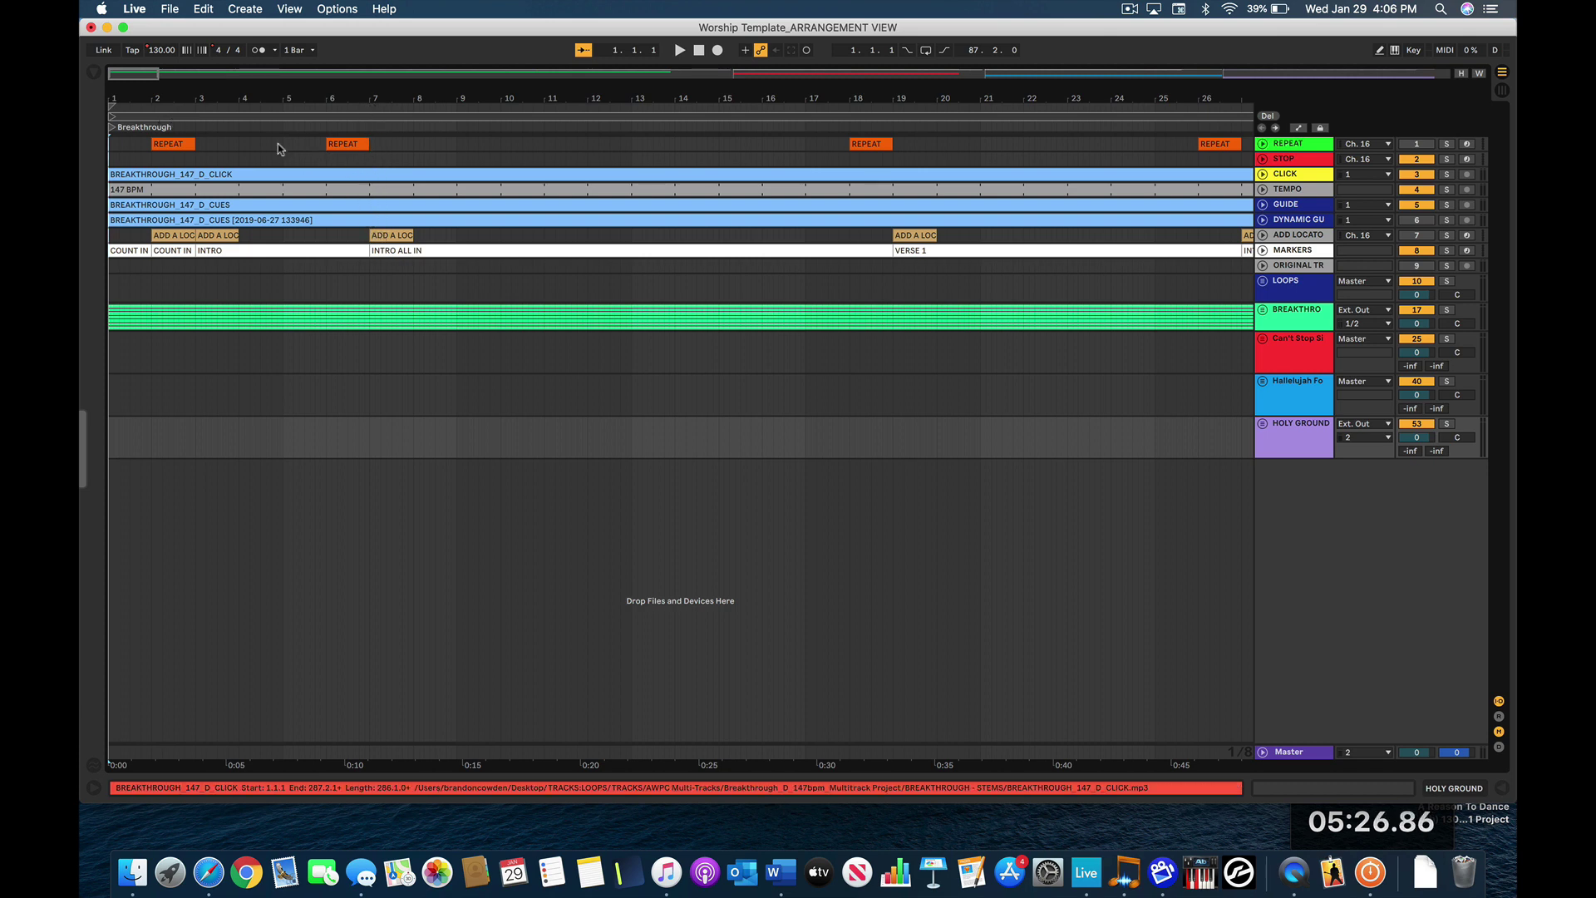
left_click(158, 52)
type("1")
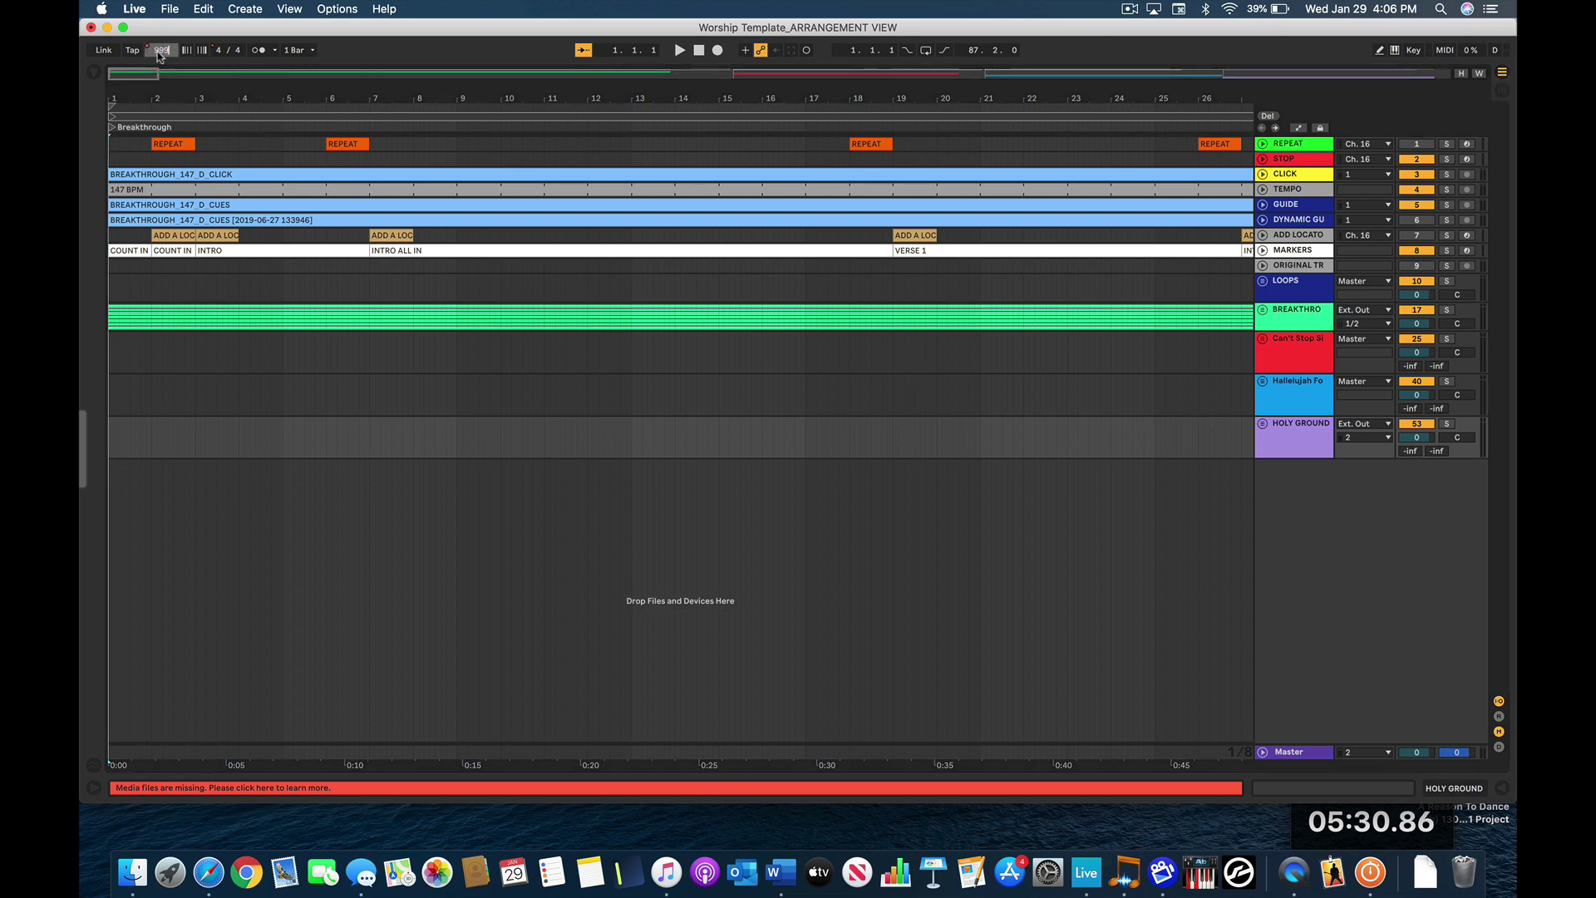
type("999")
key("Return")
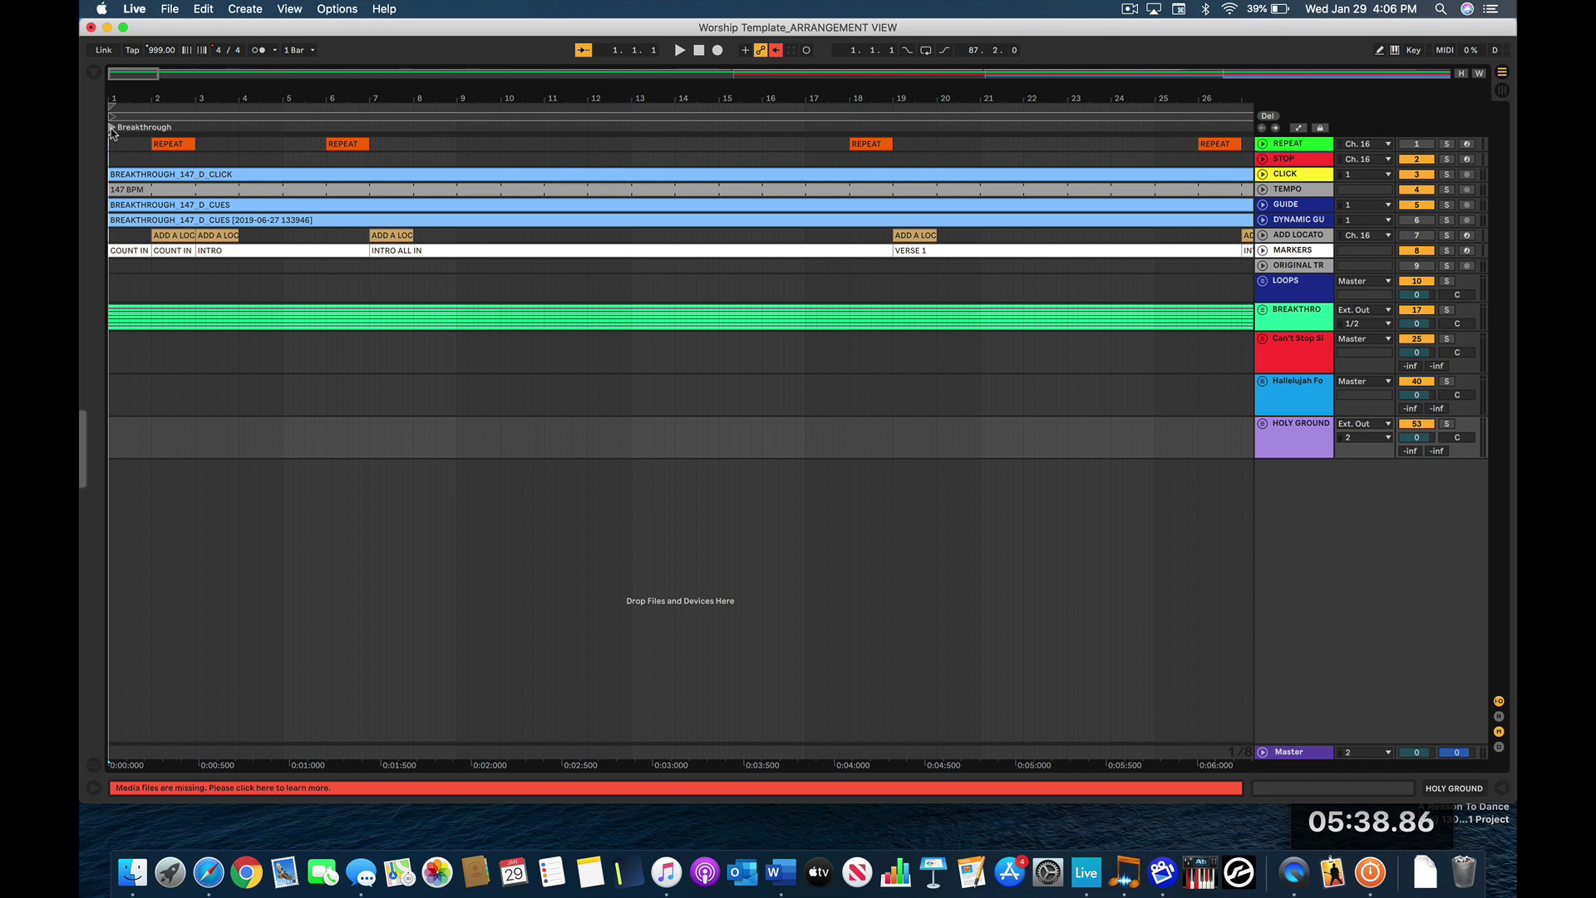
- Deactivate the STOP, CLICK and GUIDE tracks and the Breakthrough, Can't Stop Singing, Hallelujah For The Cross and Holy Ground stem groups
left_click(1419, 160)
left_click(1419, 174)
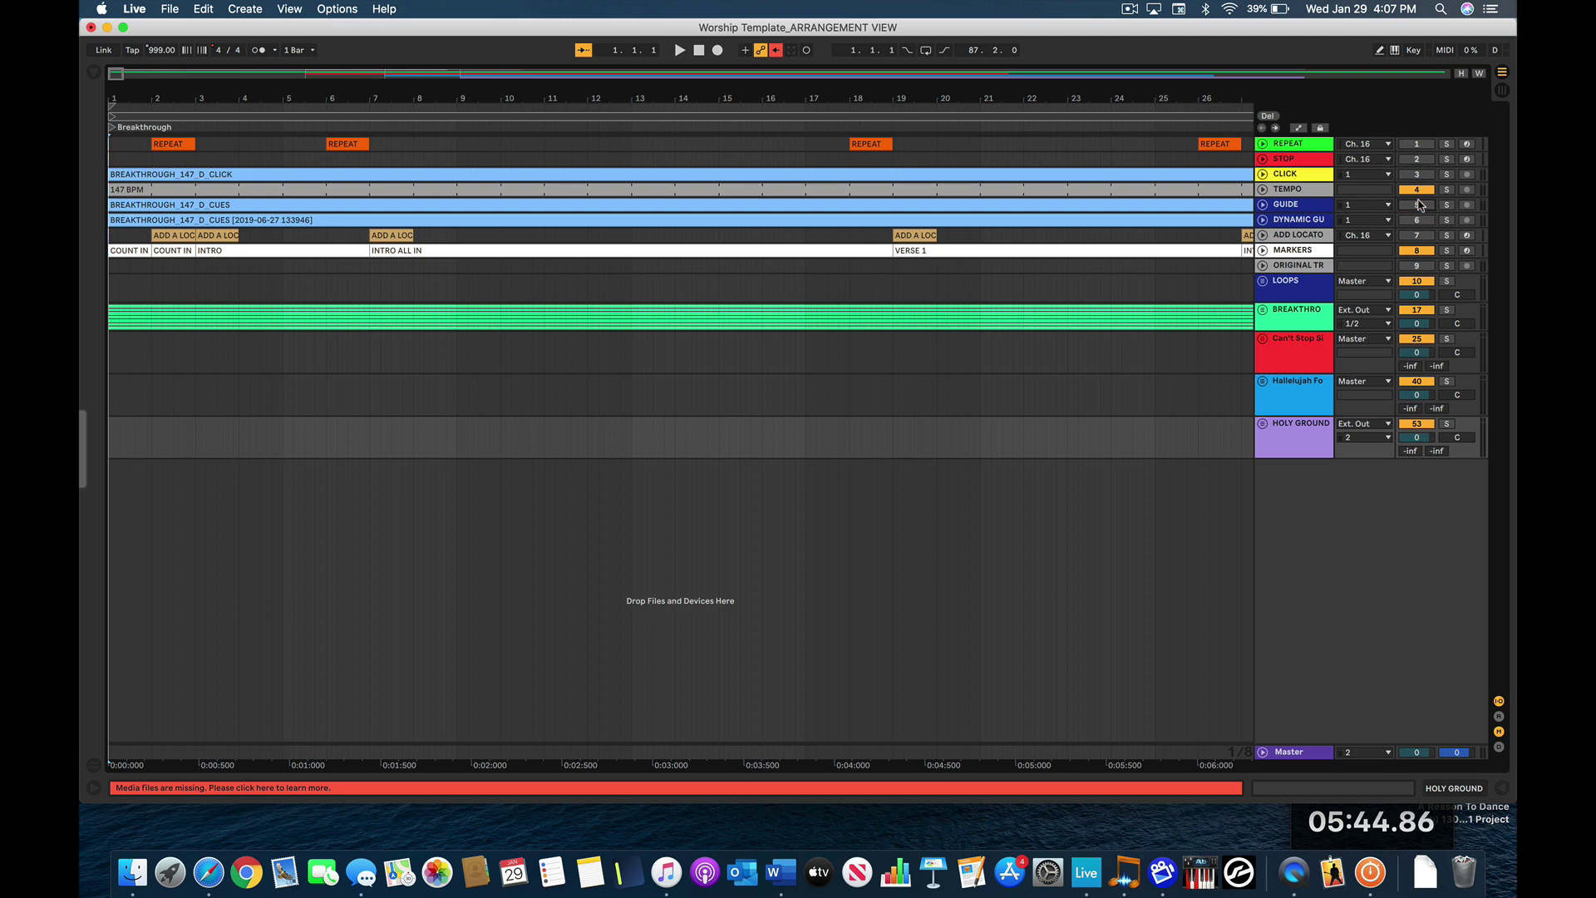
left_click(1418, 311)
left_click(1418, 339)
left_click(1420, 380)
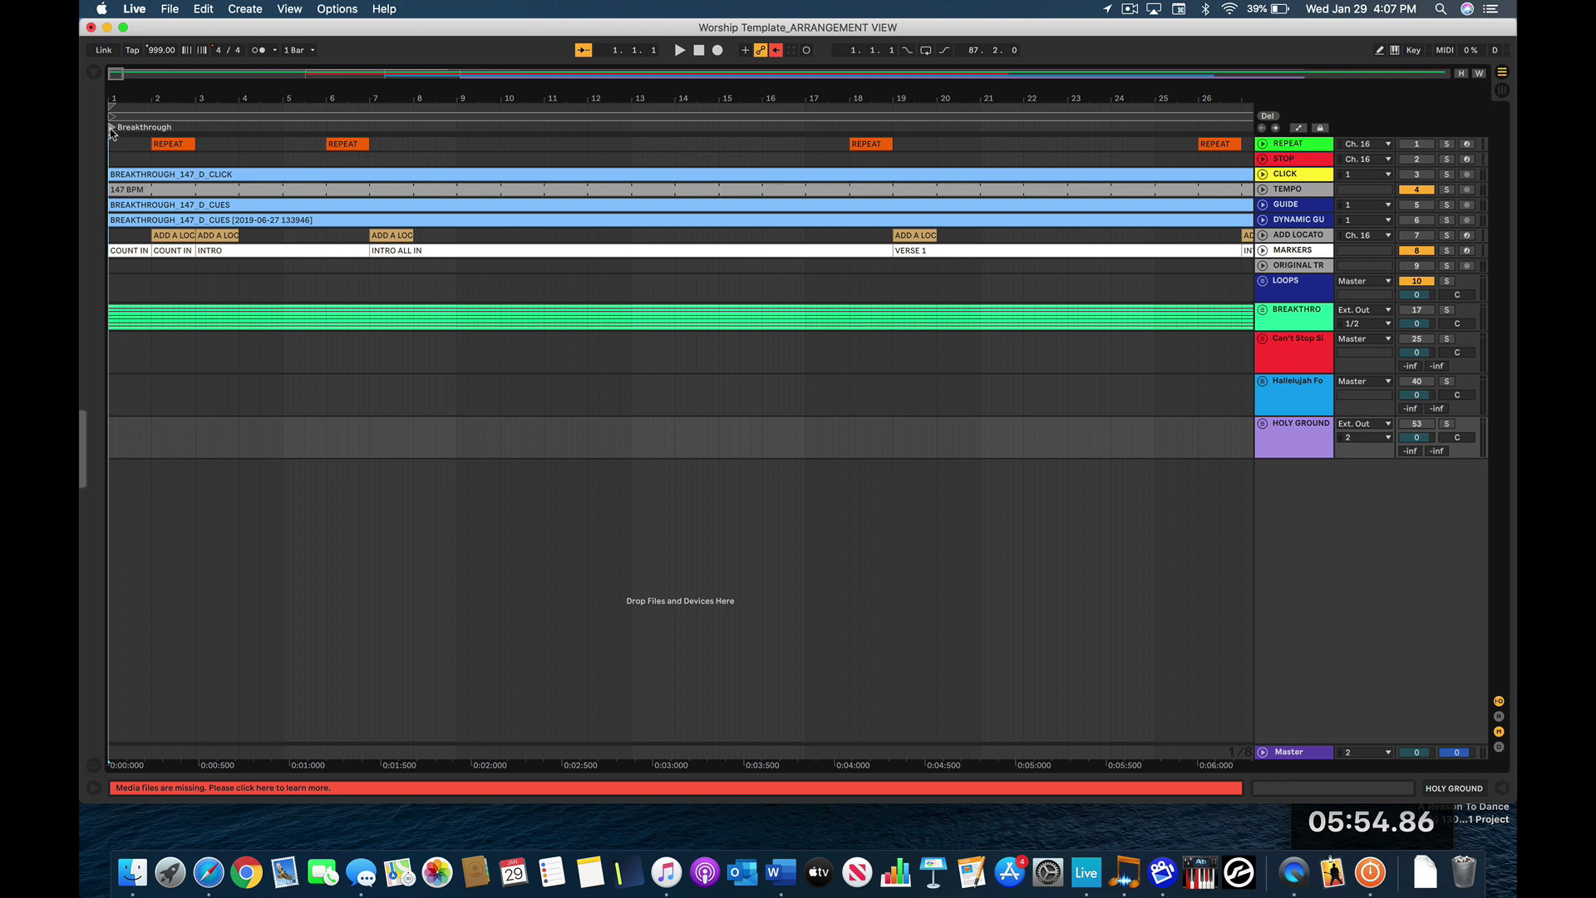
- Activate the ADD LOCATORS track and play the arrangement from bar 1 to generate the section locators
key("space")
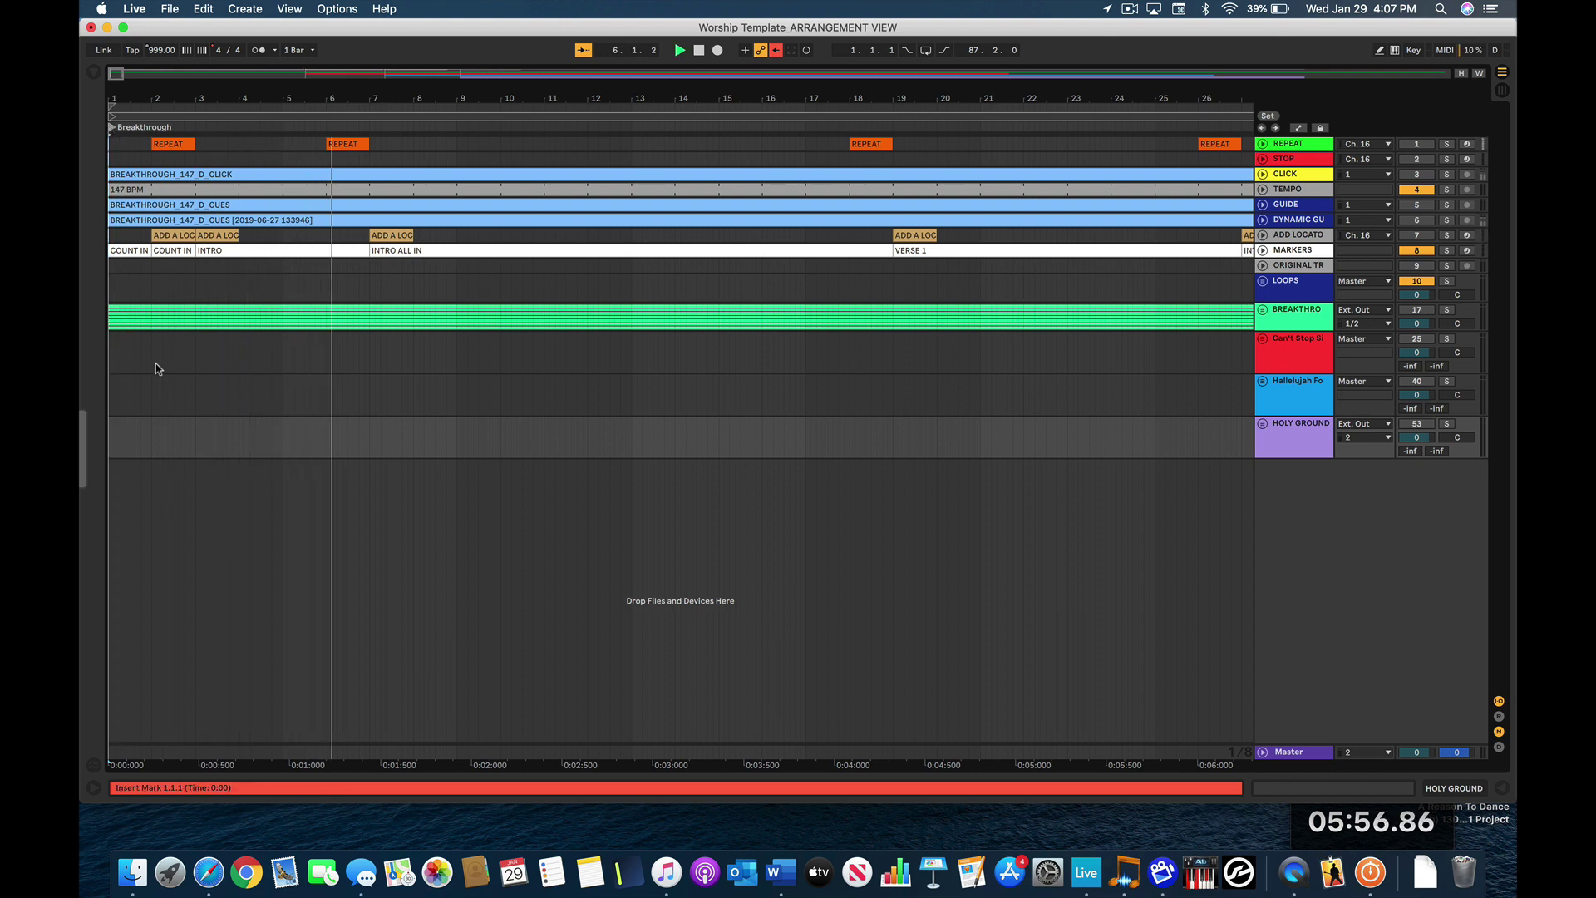
key("space")
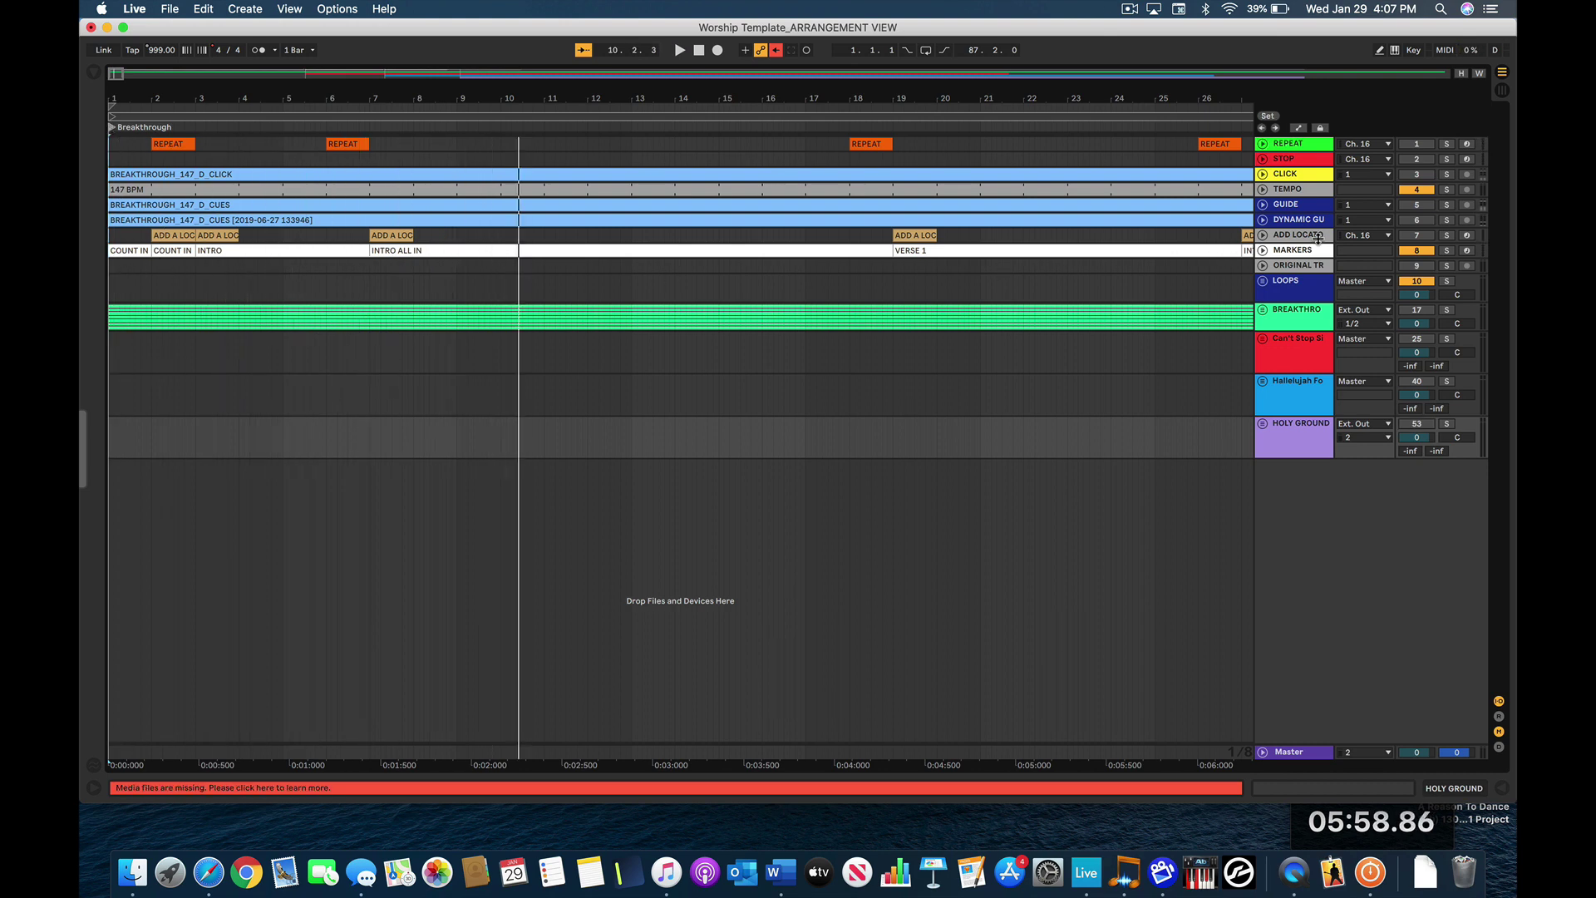
left_click(1418, 236)
left_click(1288, 236)
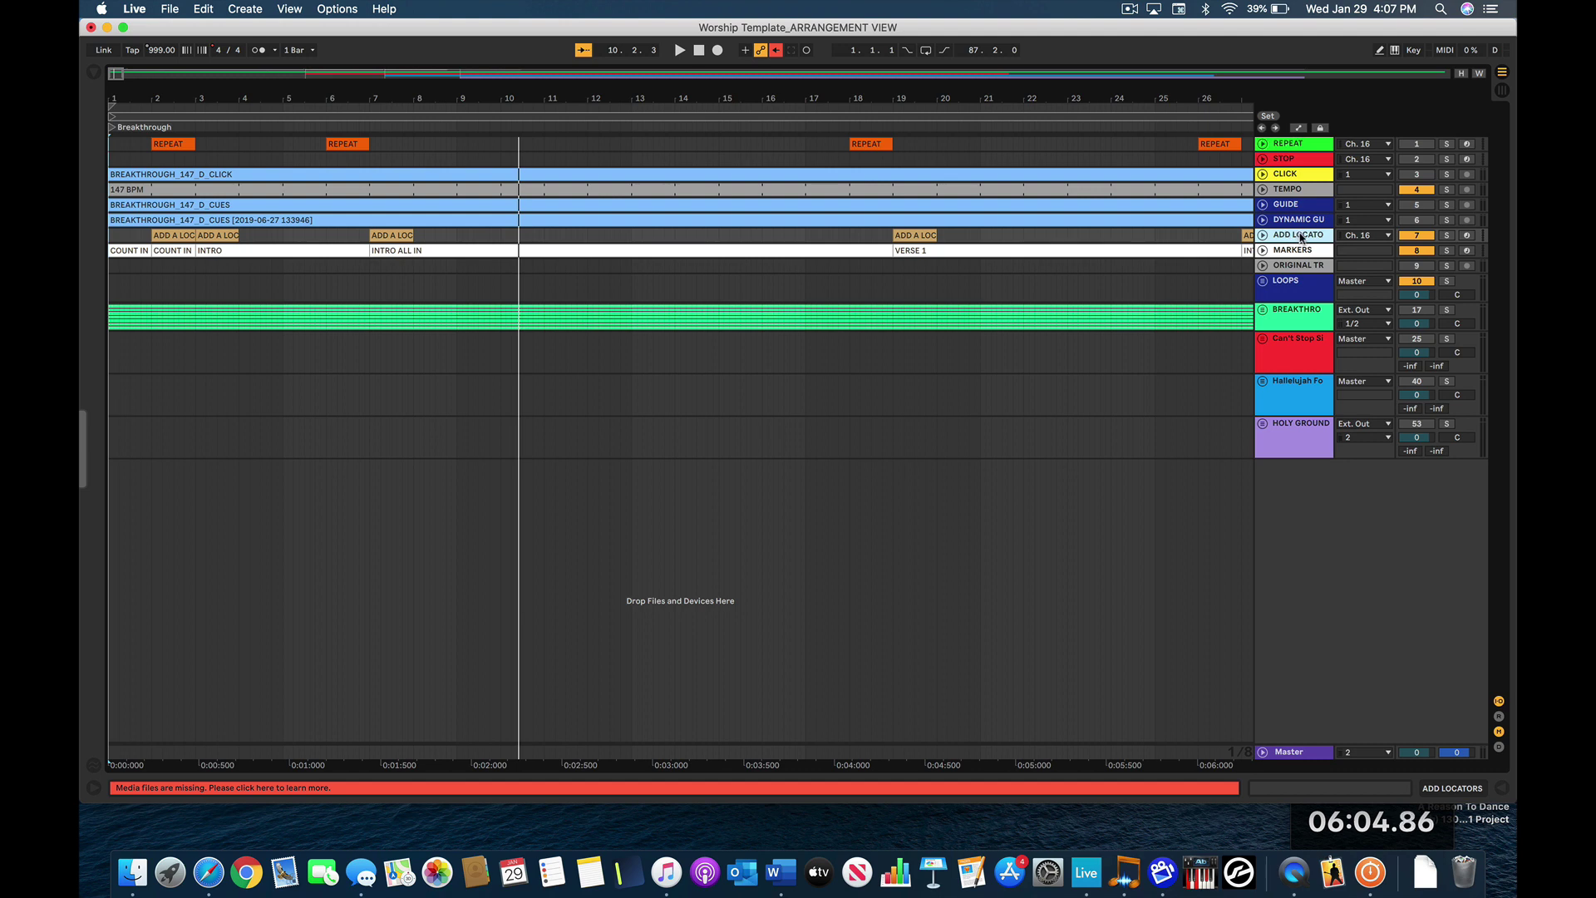
left_click(137, 516)
key("space")
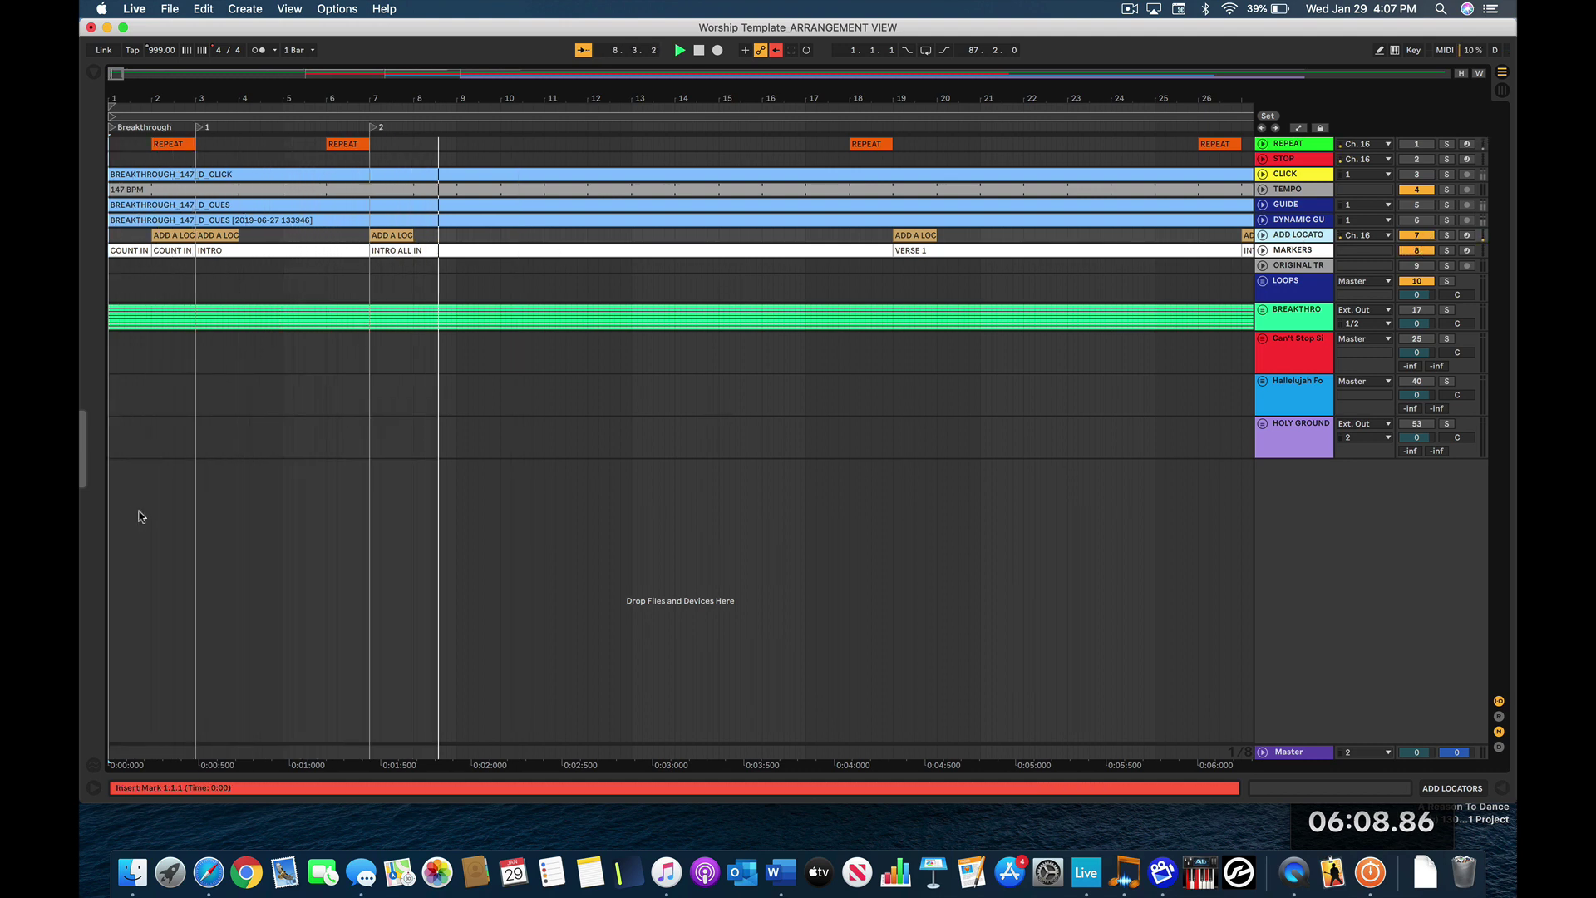
- Stop the locator pass and resume it from bar 55 in the Breakthrough chorus
scroll(630, 555, "right", 7)
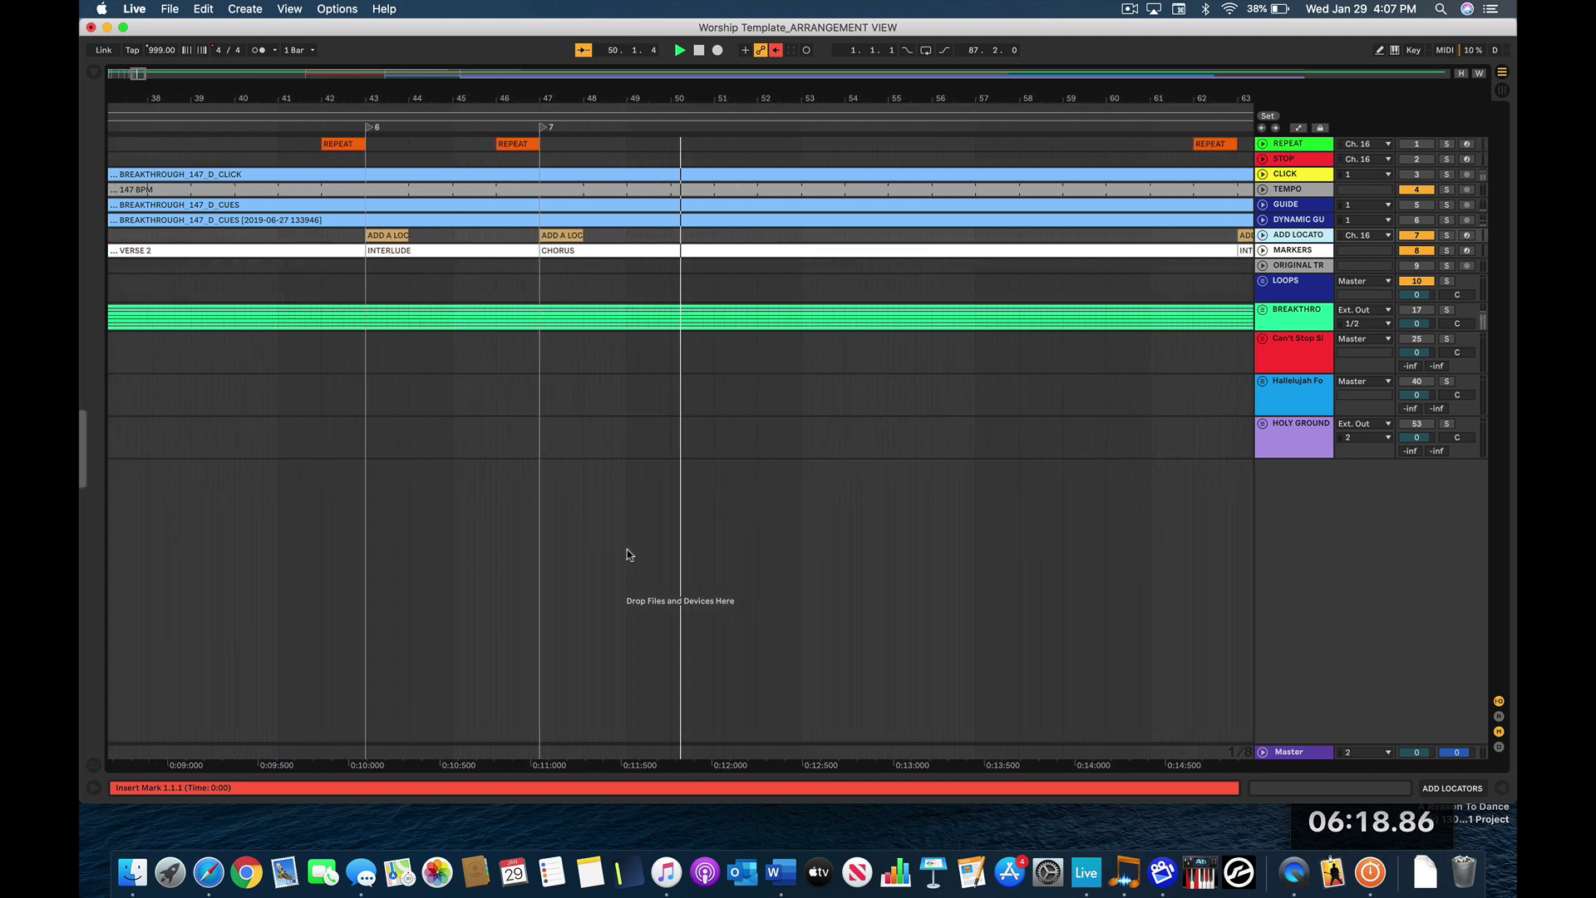
left_click(627, 551)
key("space")
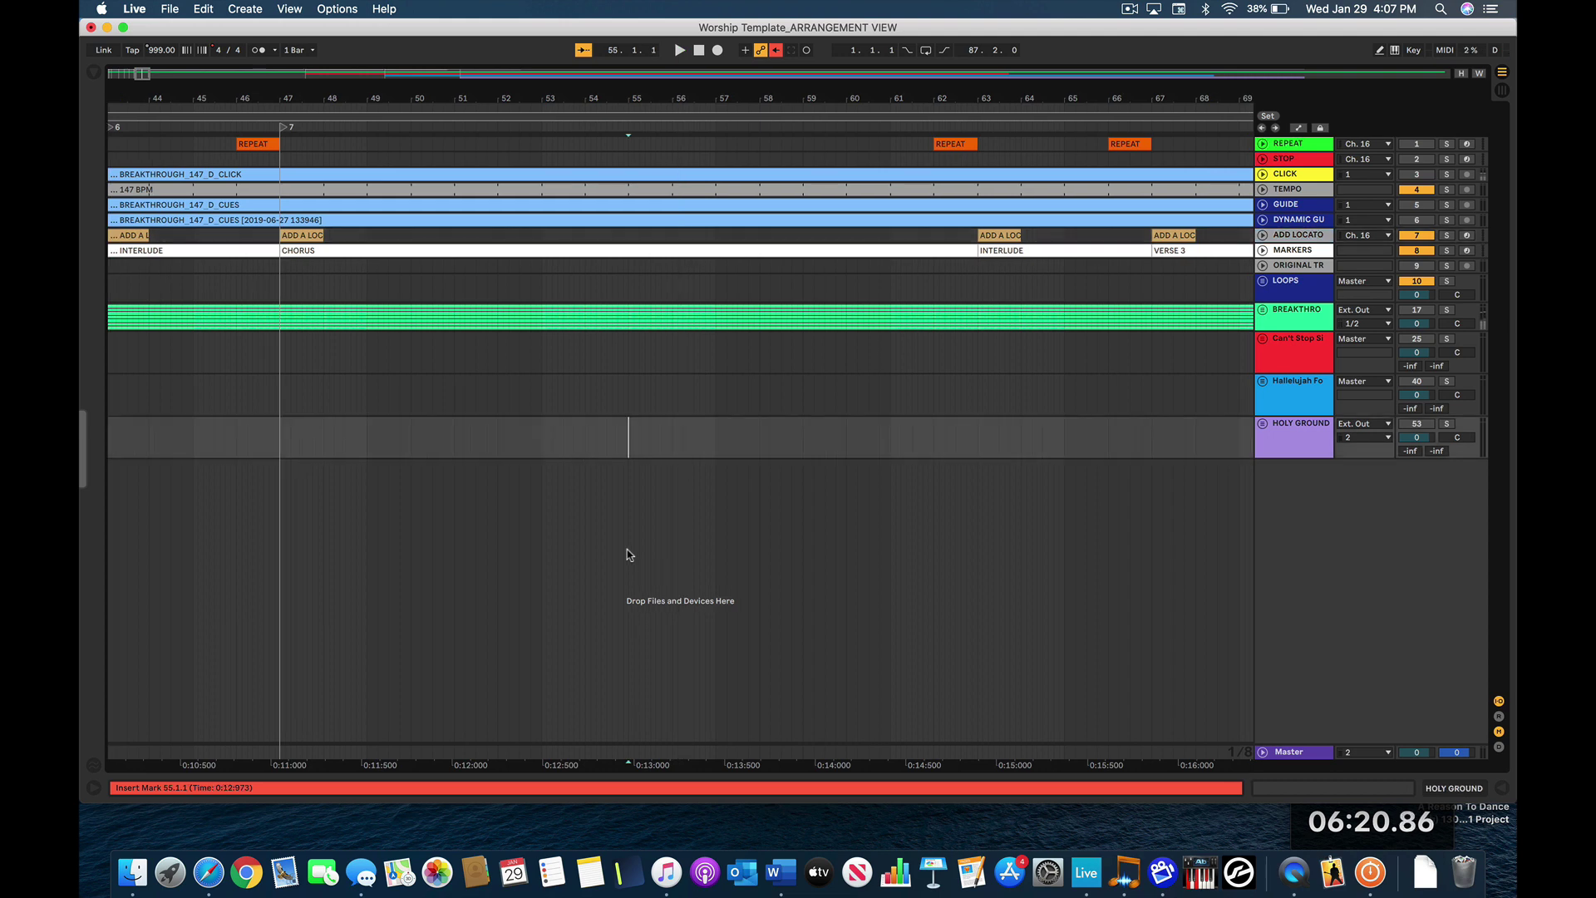
key("minus")
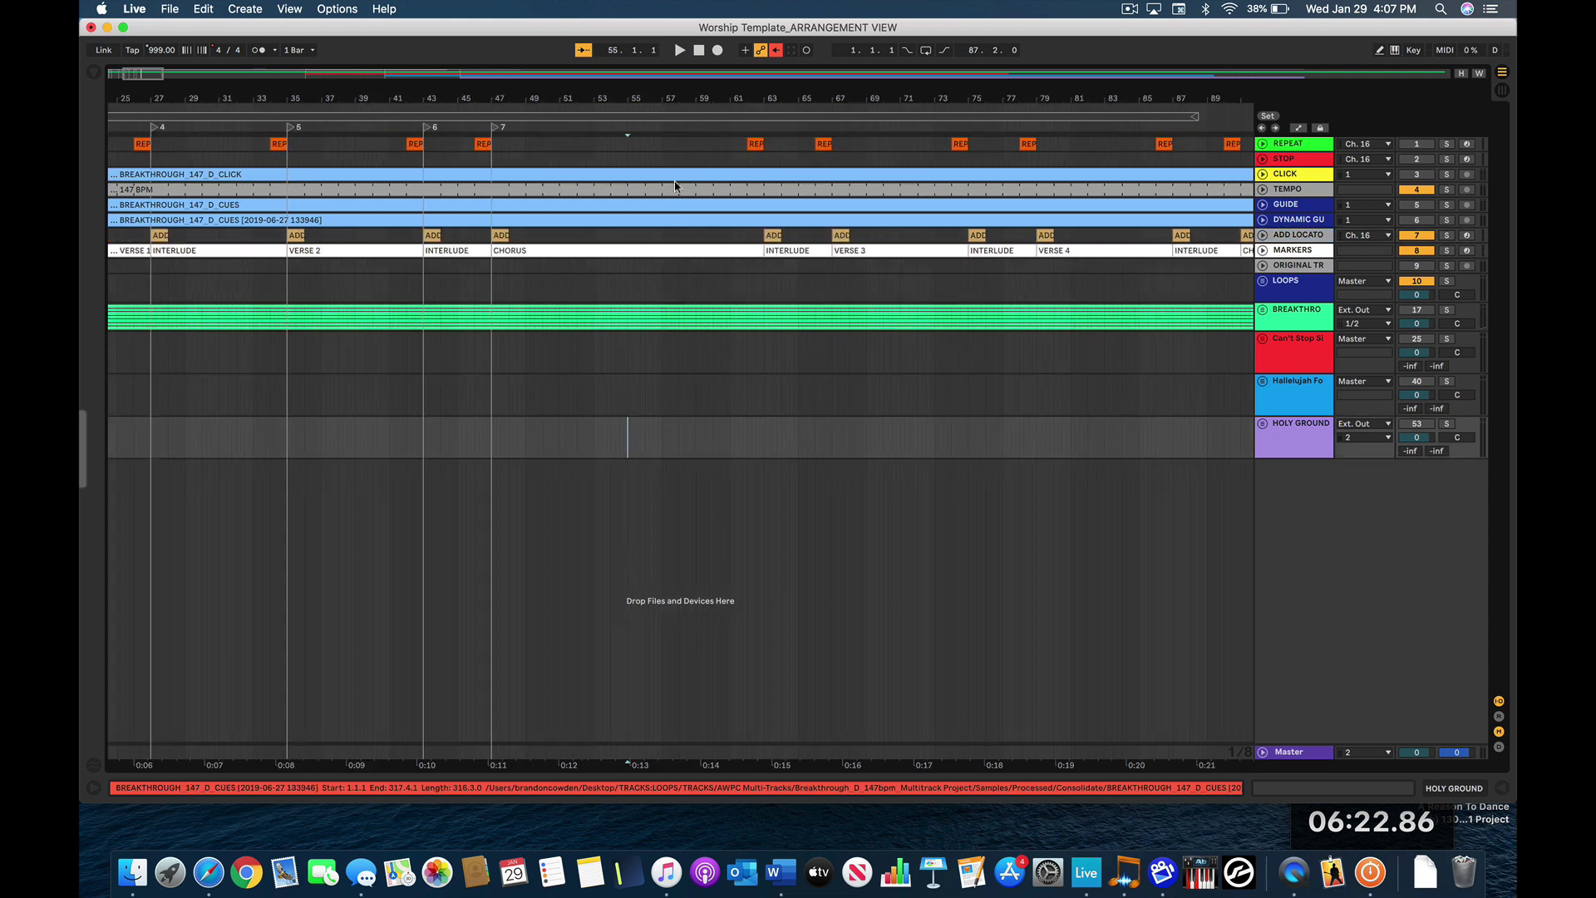
left_click(669, 123)
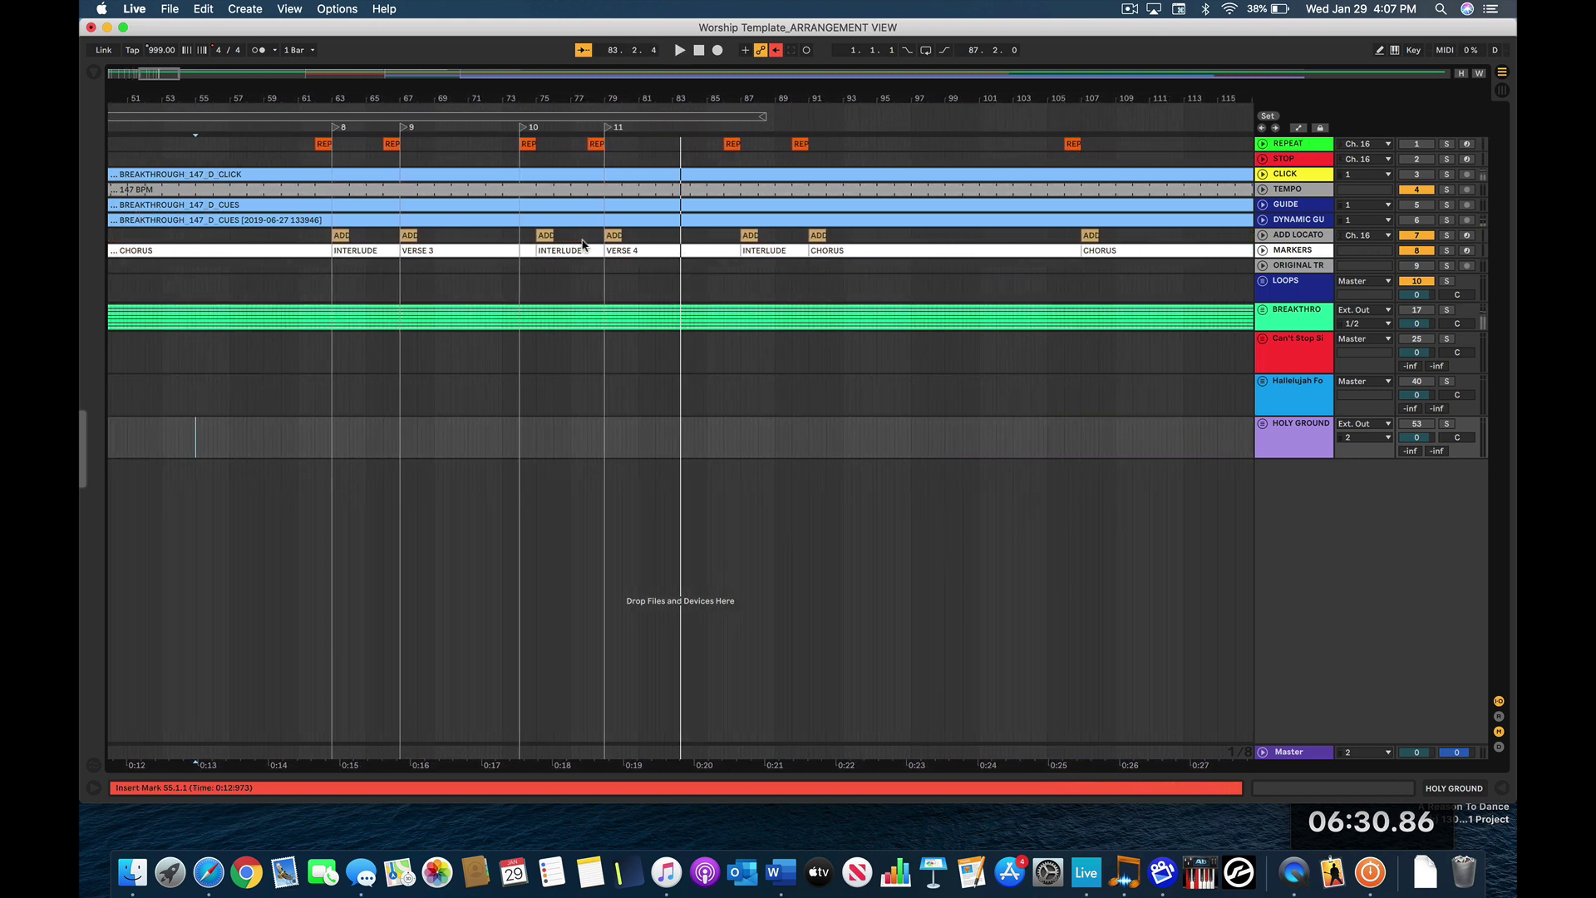
- Move locator 10 to the INTERLUDE start at bar 75, and run the locator pass from bar 79 through Holy Ground
left_click(520, 236)
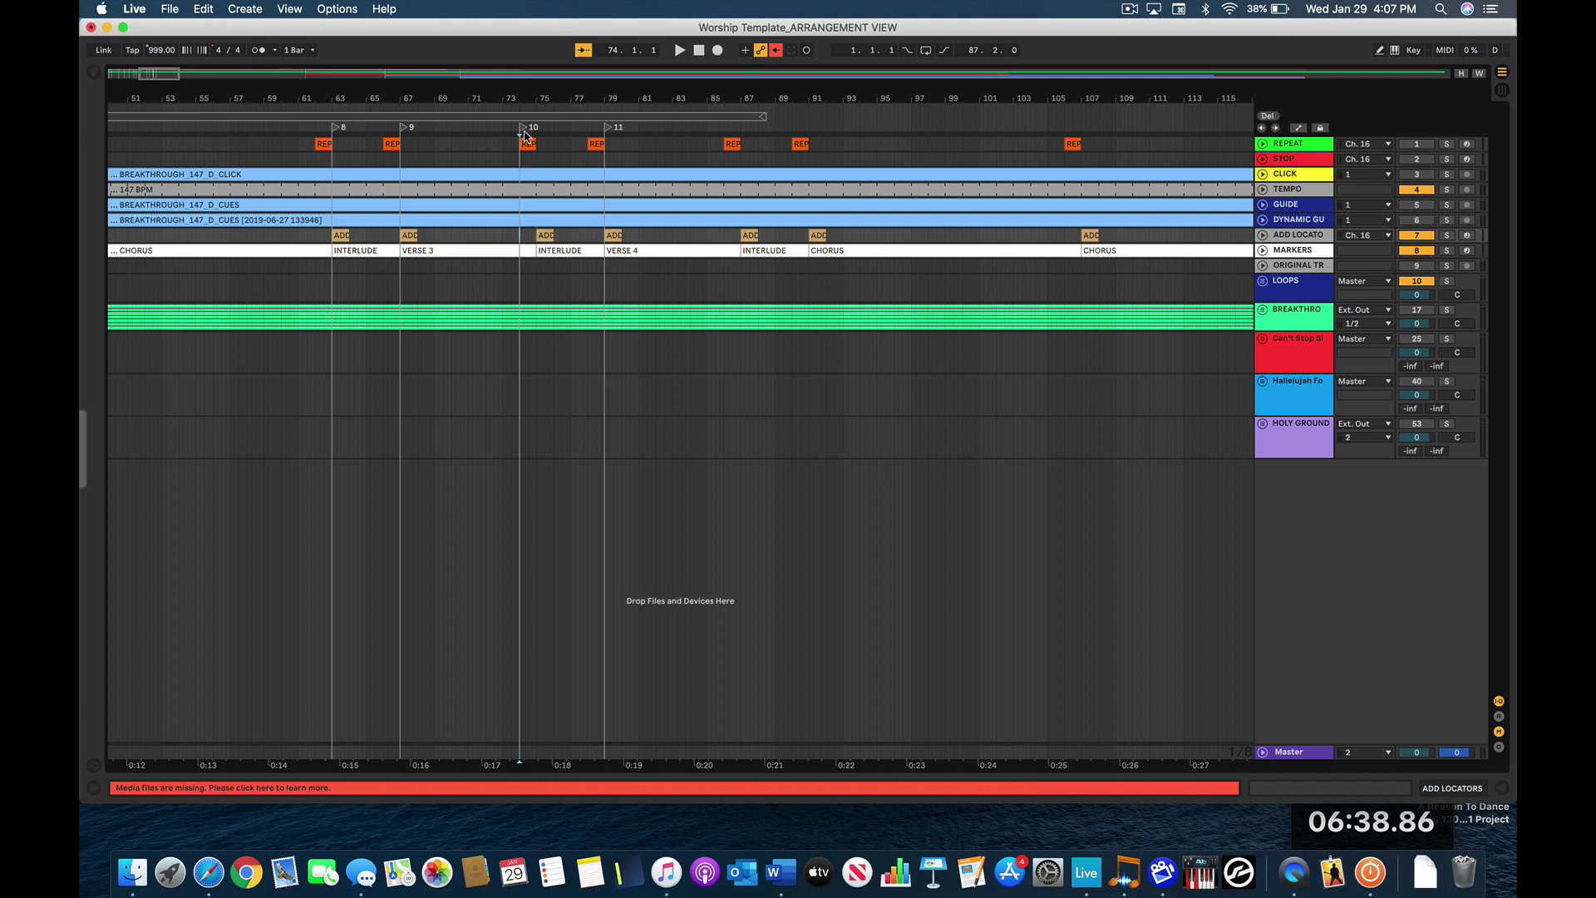
left_click_drag(523, 131, 541, 133)
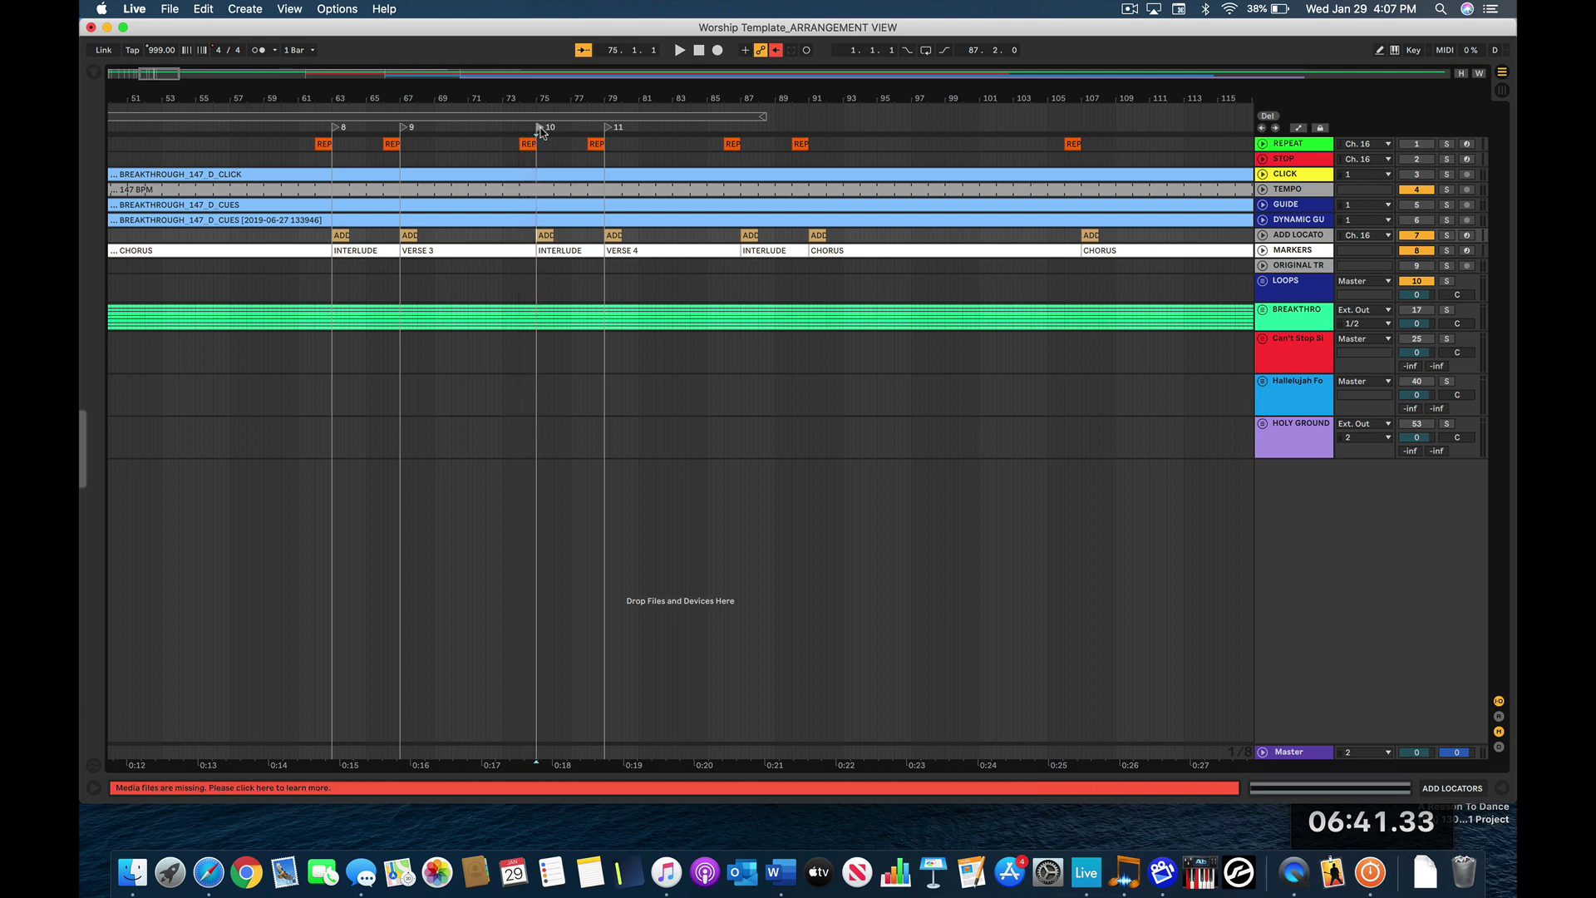
left_click(608, 129)
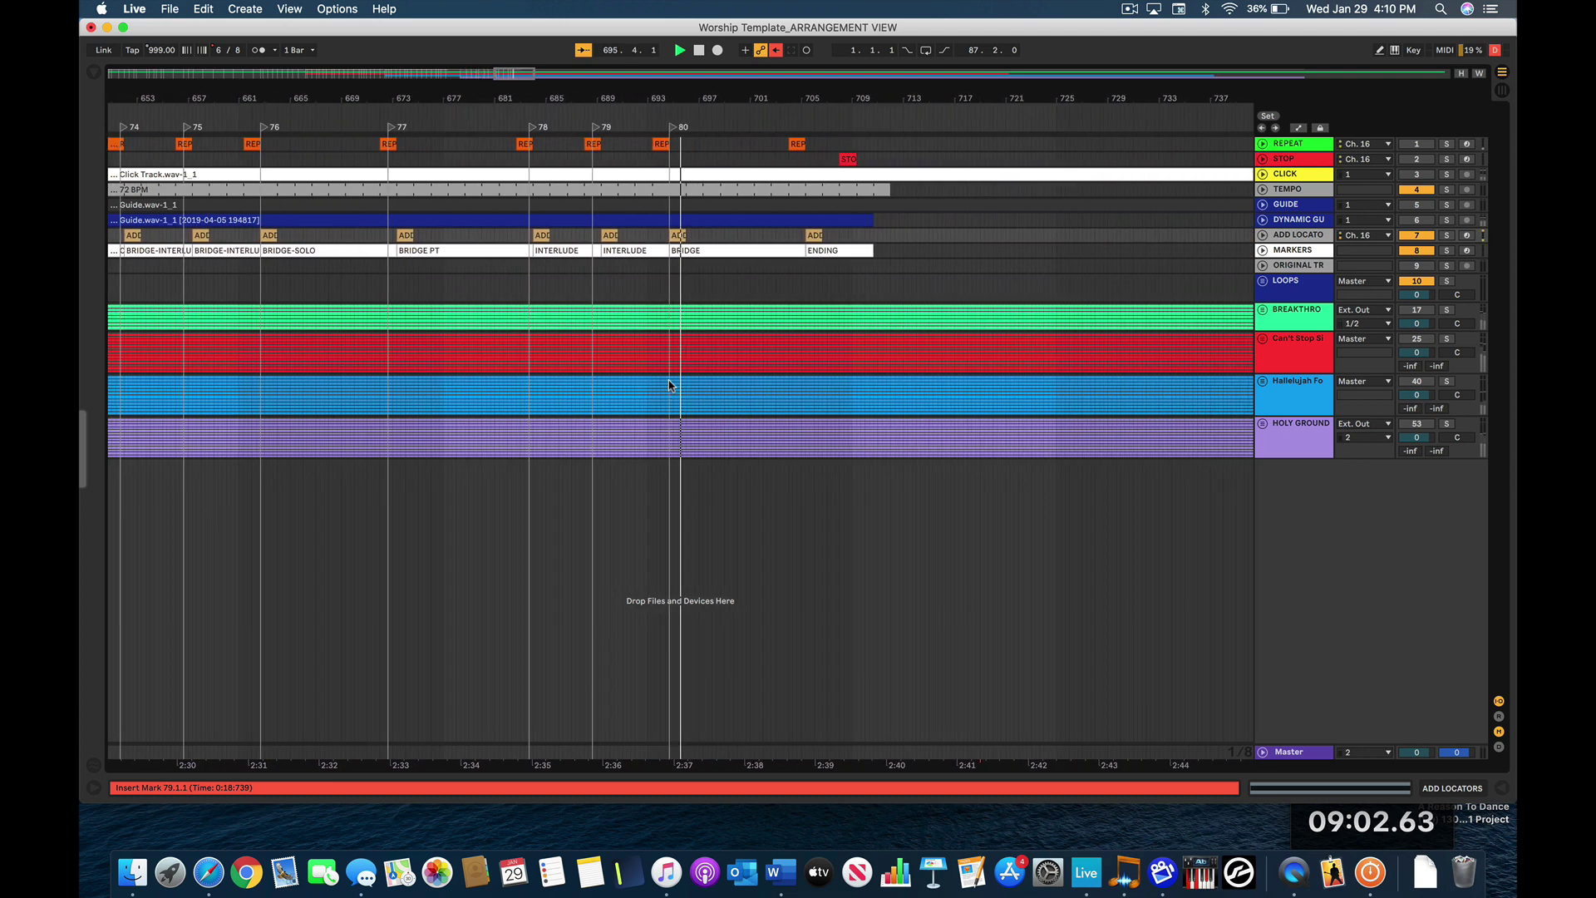
key("space")
- Examine the locators generated across all four songs, ending back at the start of Breakthrough
scroll(849, 546, "right", 5)
scroll(850, 547, "right", 10)
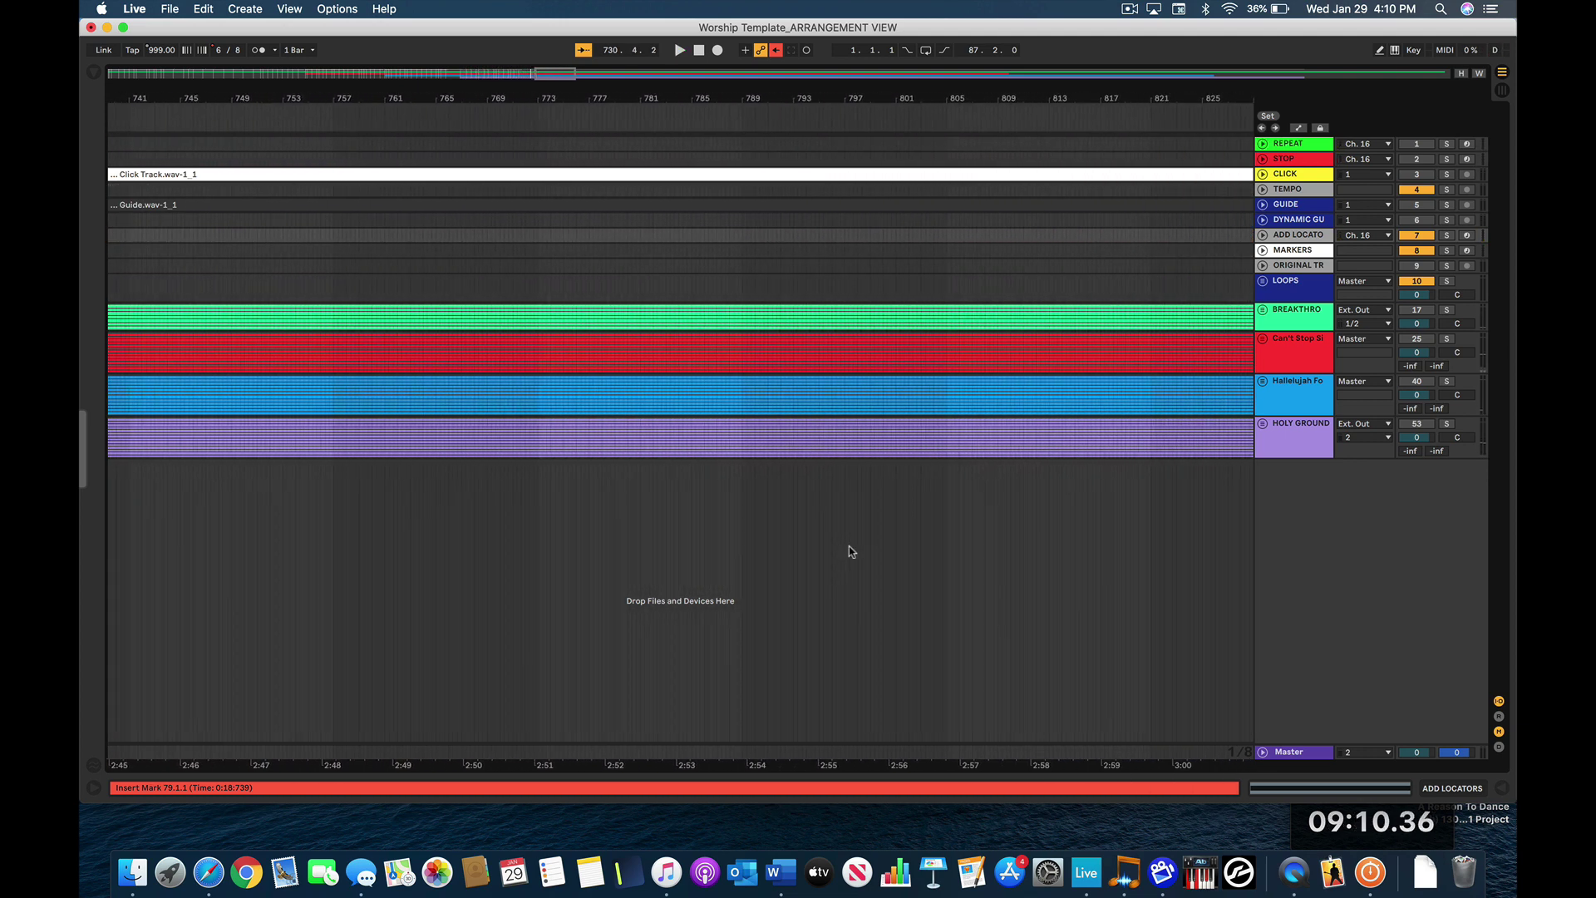
scroll(850, 546, "right", 20)
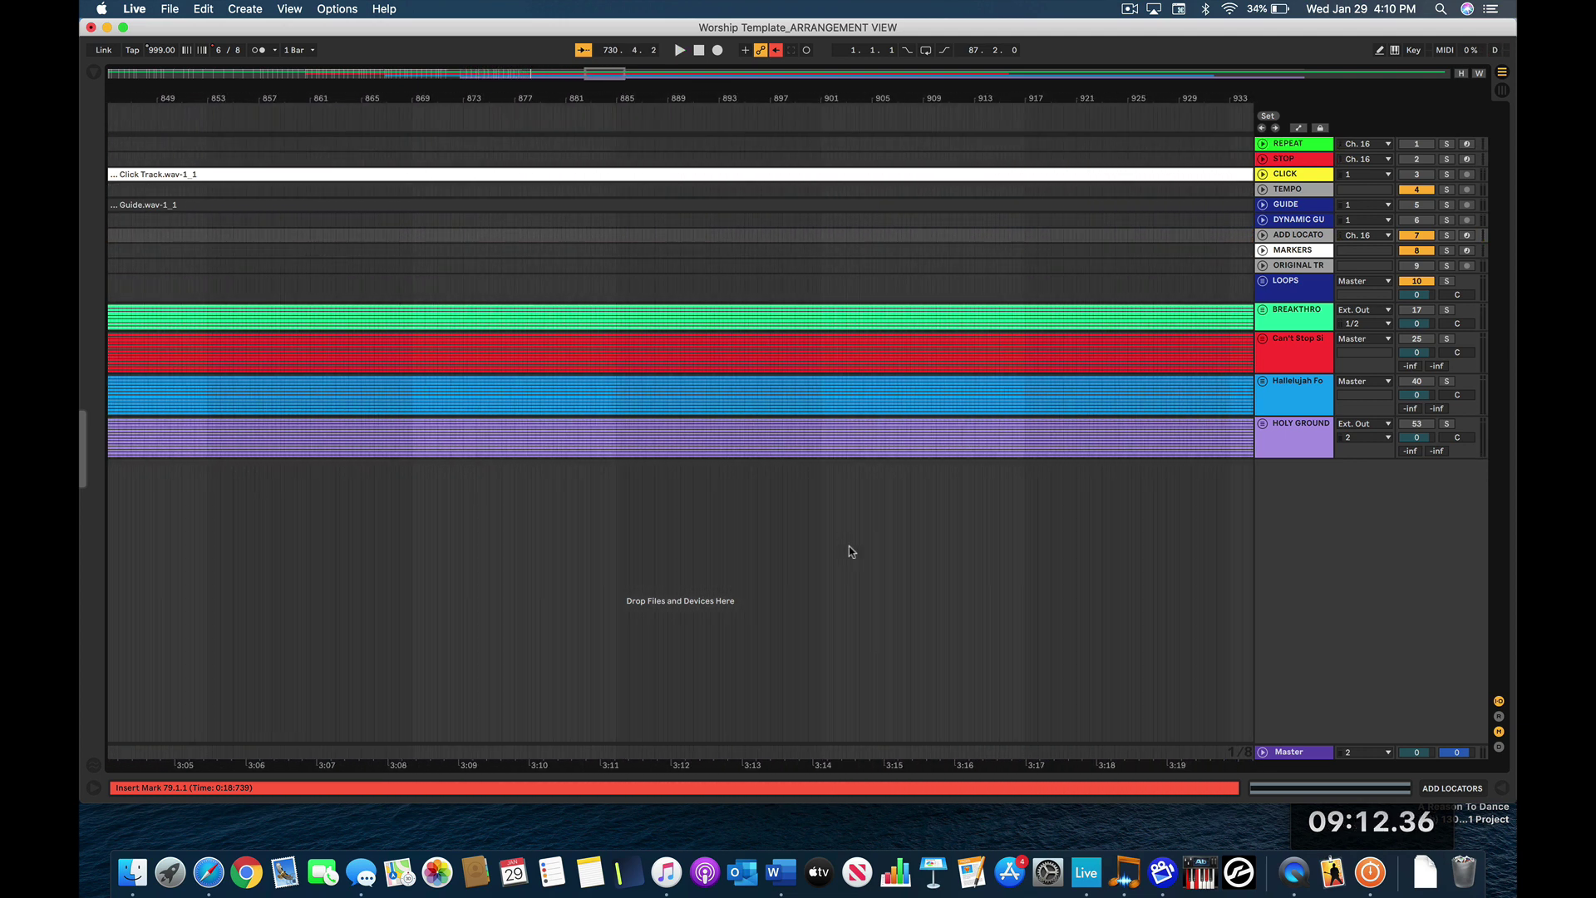
scroll(850, 546, "down", 10)
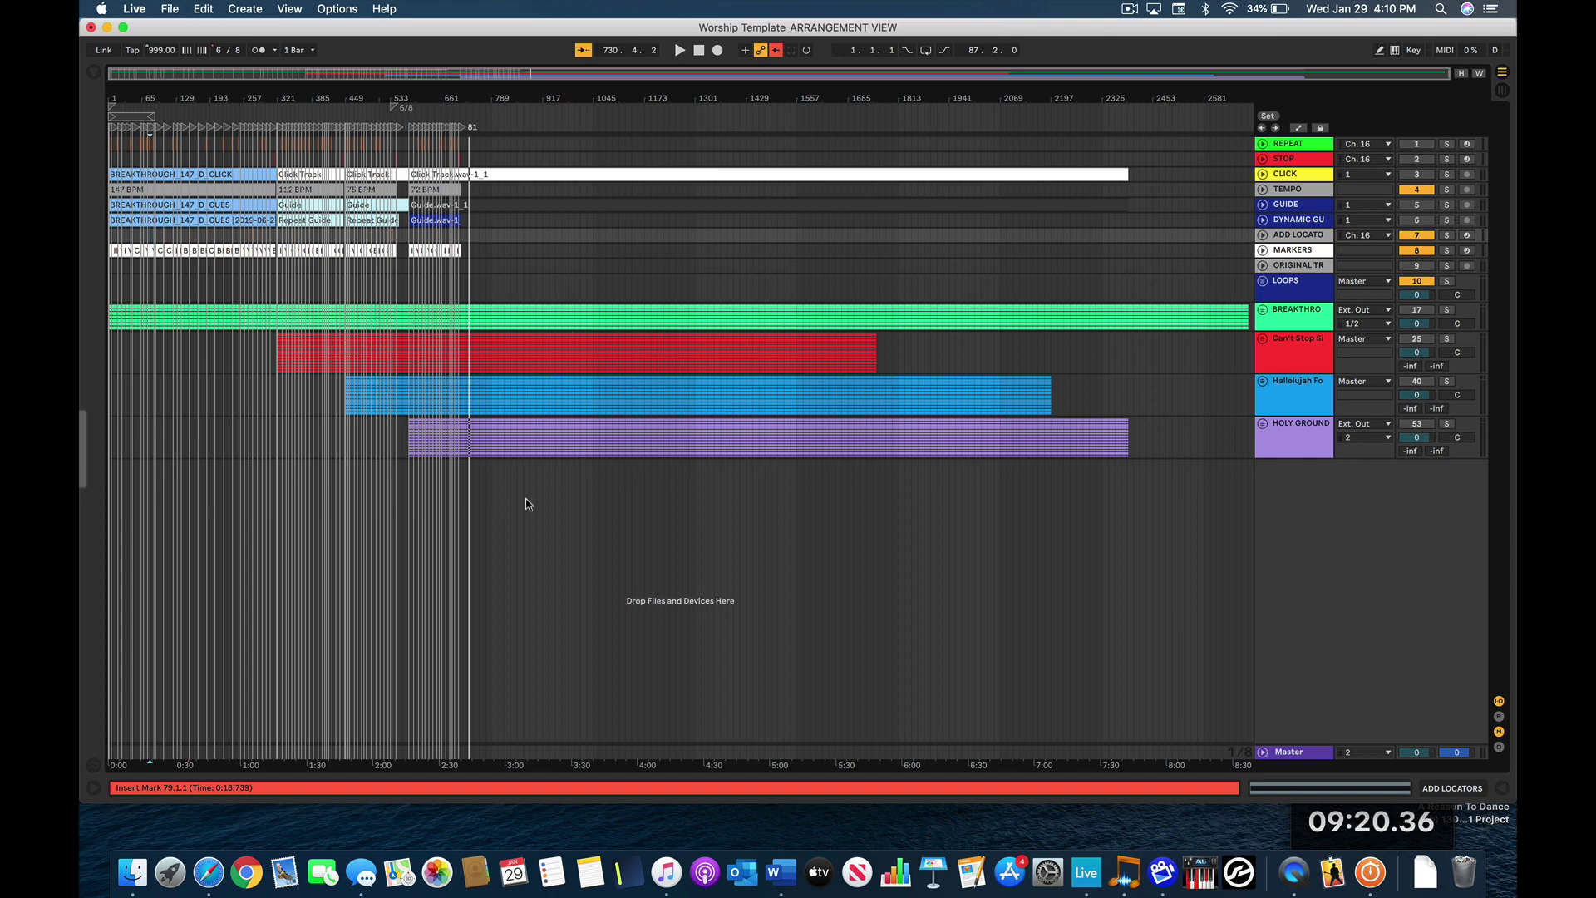
key("plus")
key("plus")
key("plus")
key("plus")
key("plus")
key("plus")
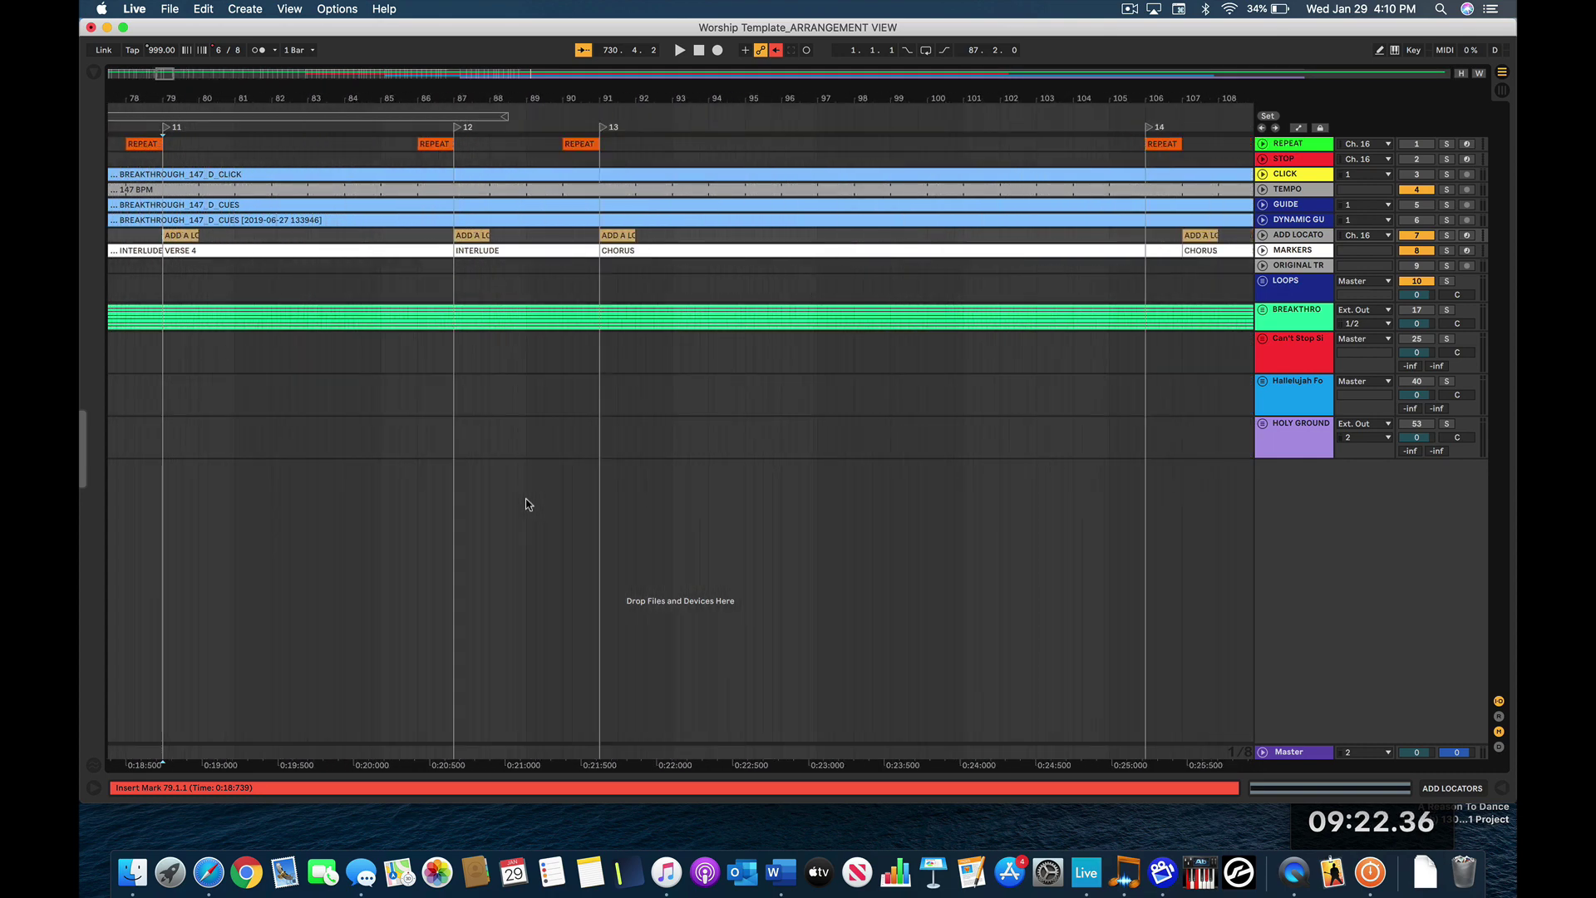
scroll(487, 449, "left", 20)
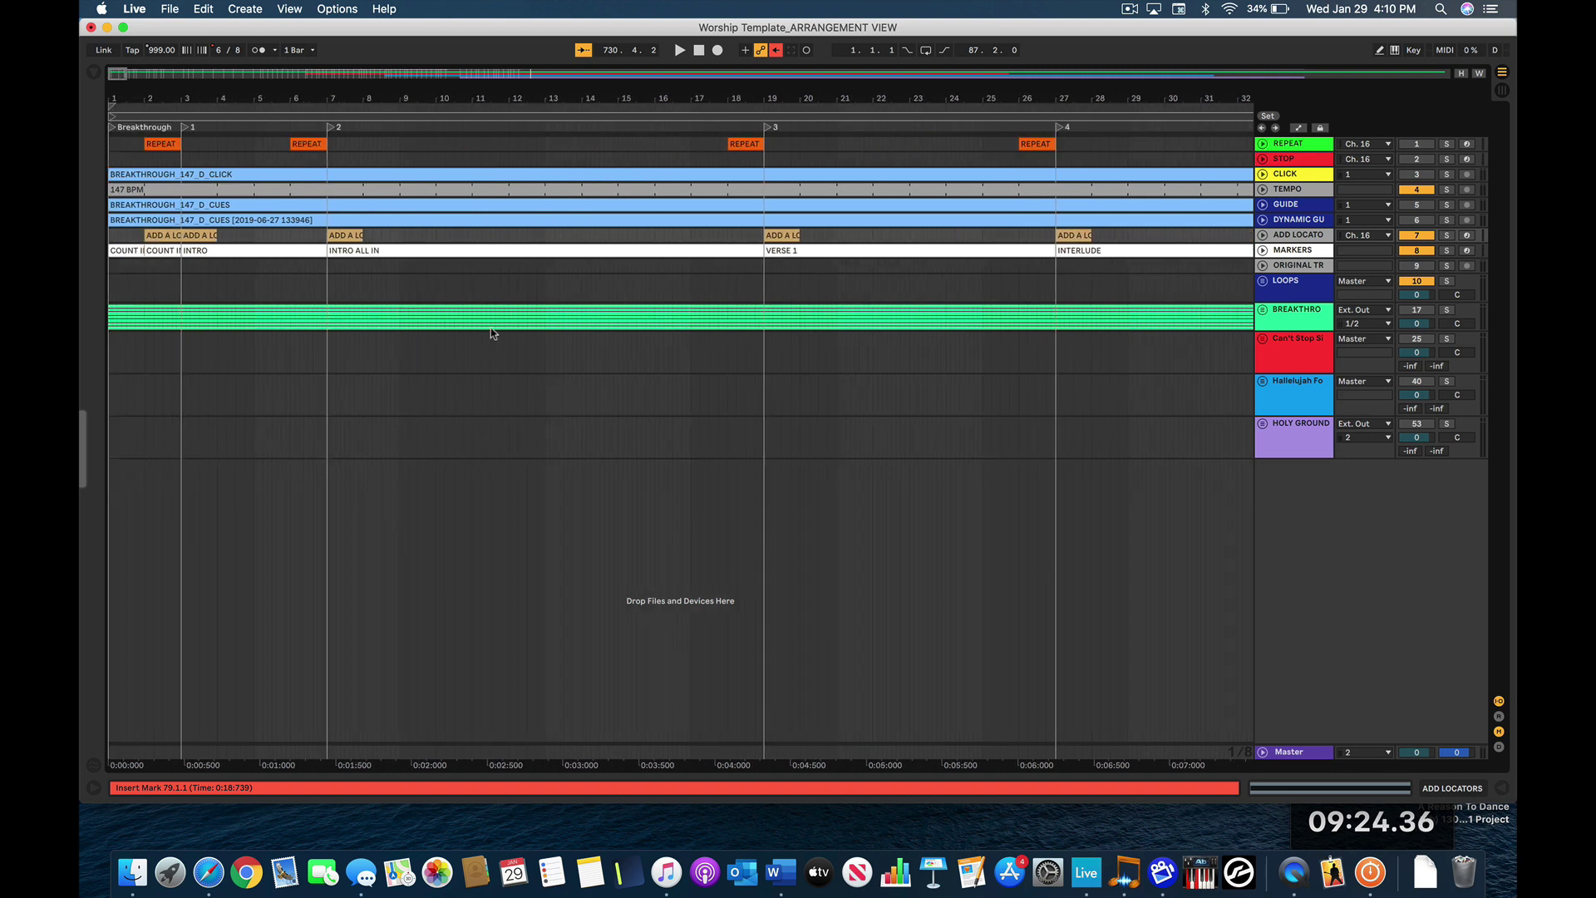
- Deactivate the ADD LOCATORS track and align the misplaced Breakthrough locators with their section starts in the MARKERS track
left_click(1416, 235)
left_click(1285, 236)
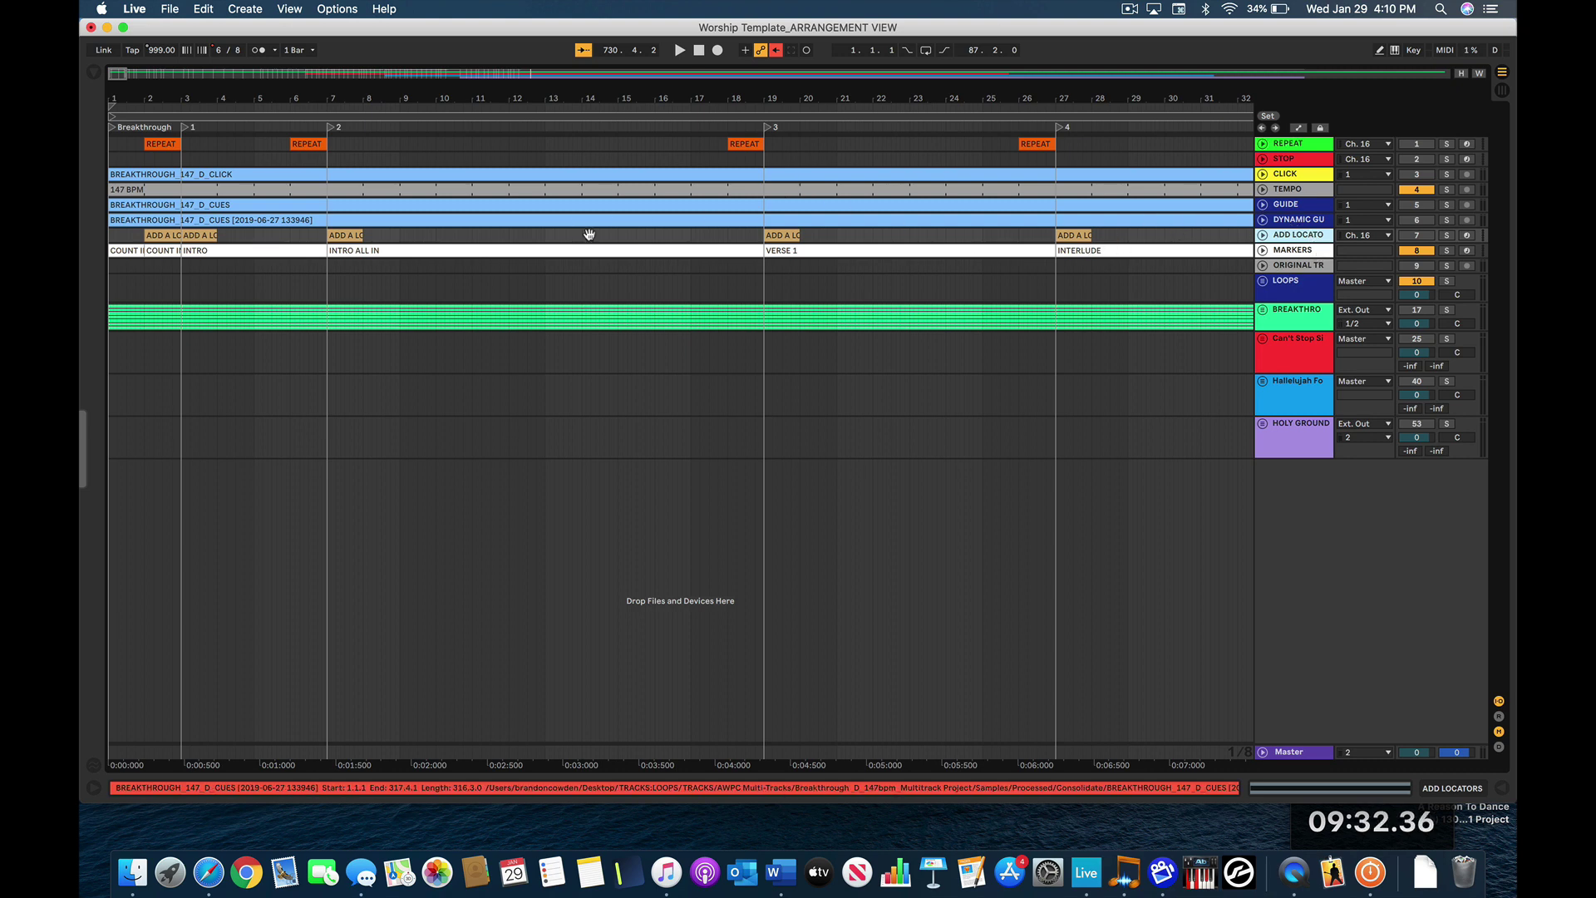
key("minus")
key("minus")
key("minus")
key("minus")
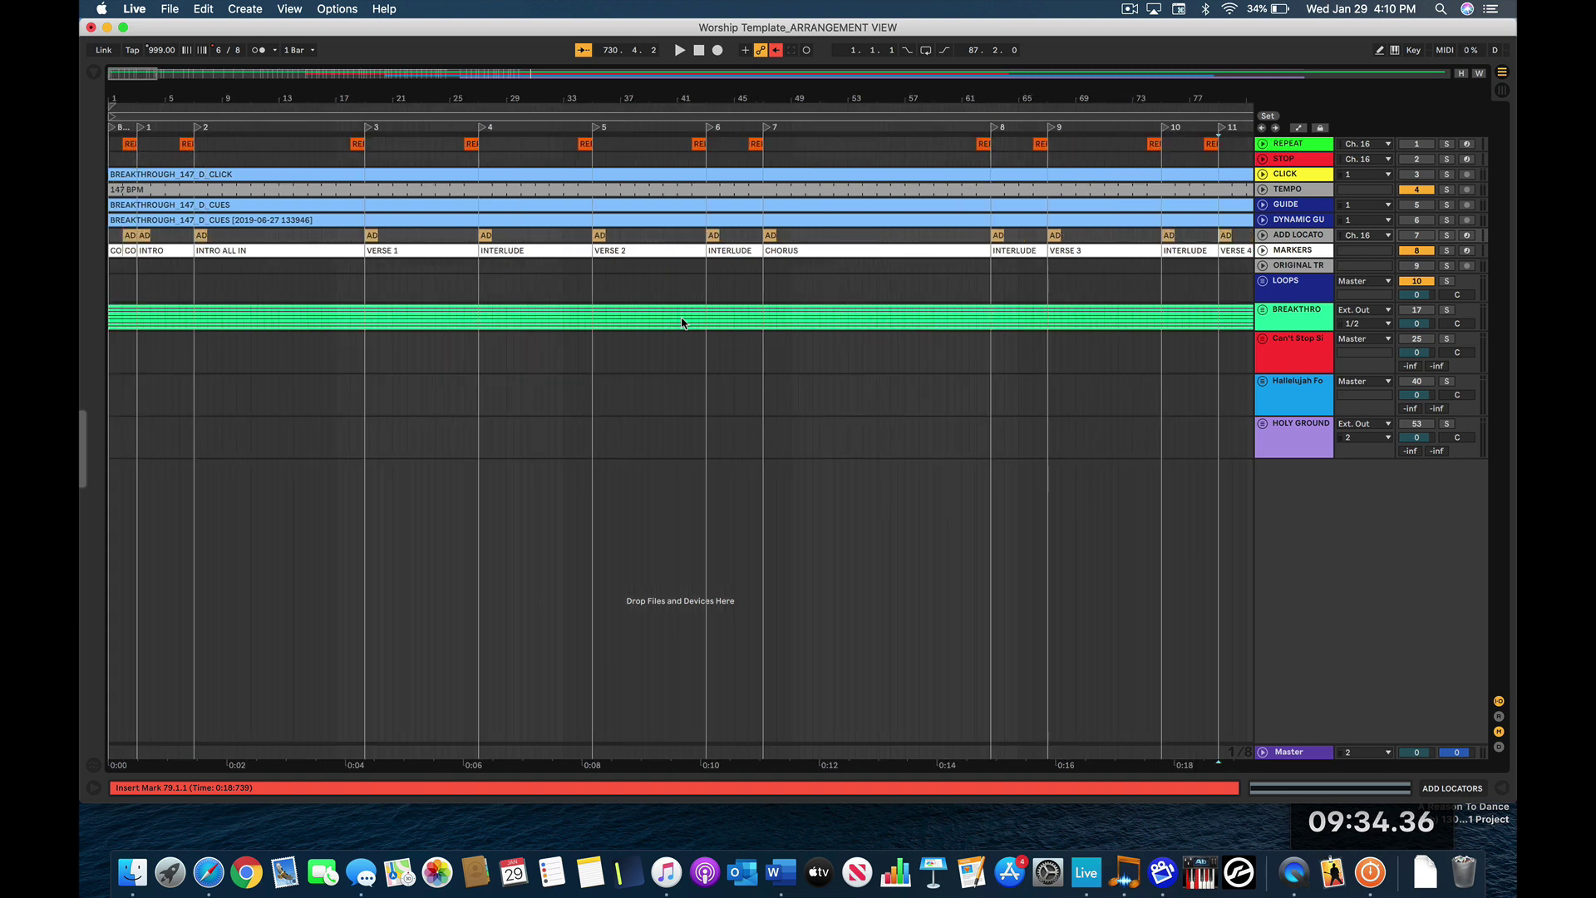
scroll(884, 324, "right", 10)
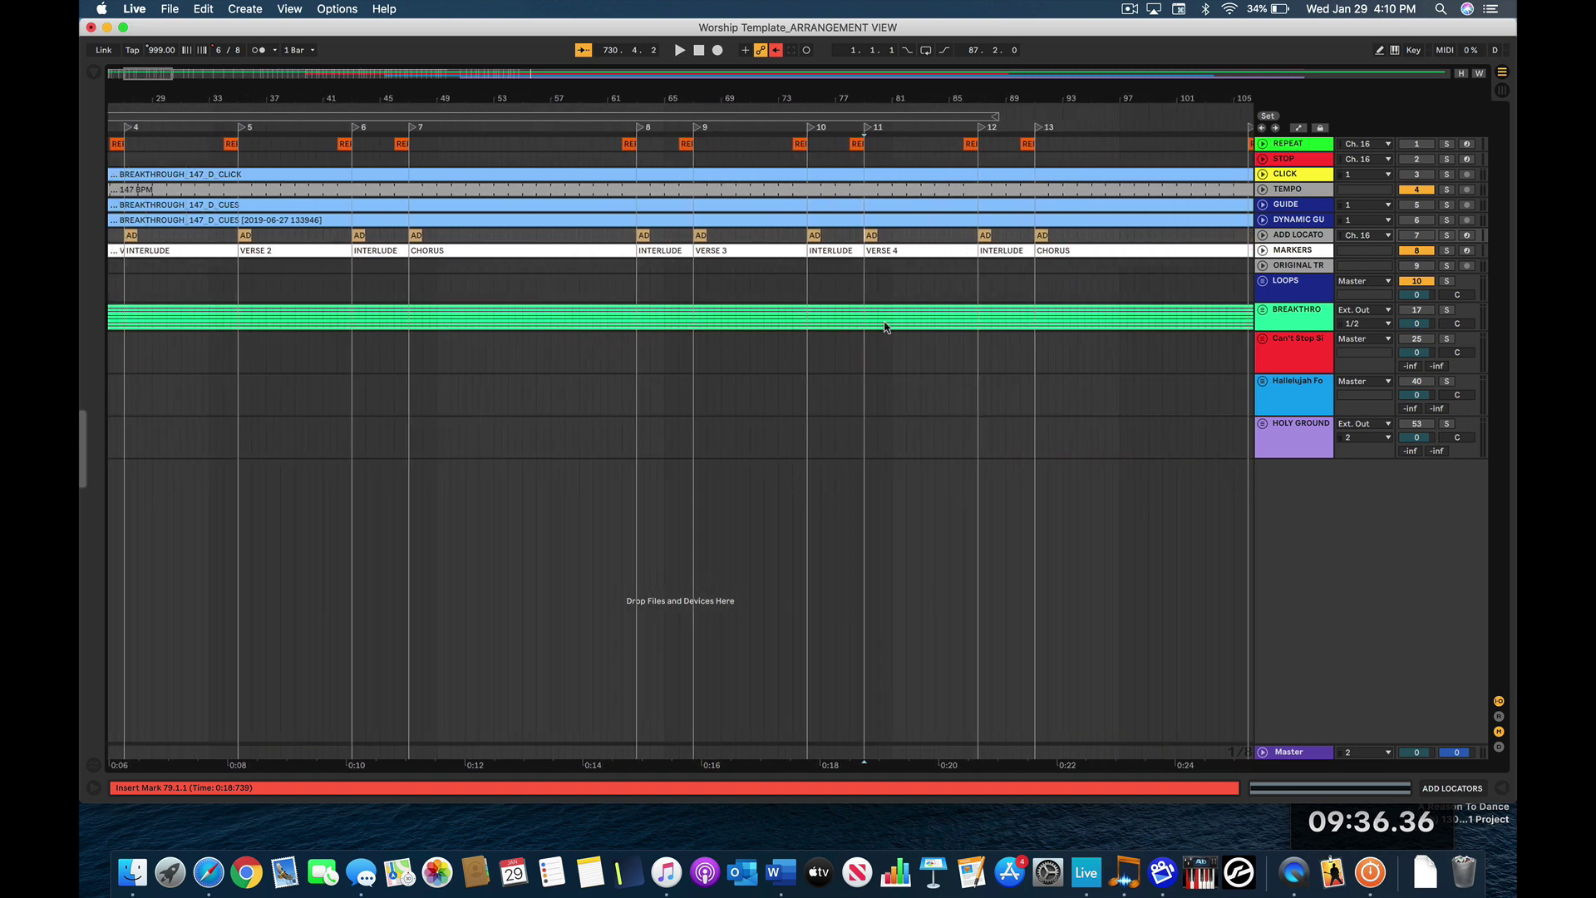
scroll(884, 326, "right", 10)
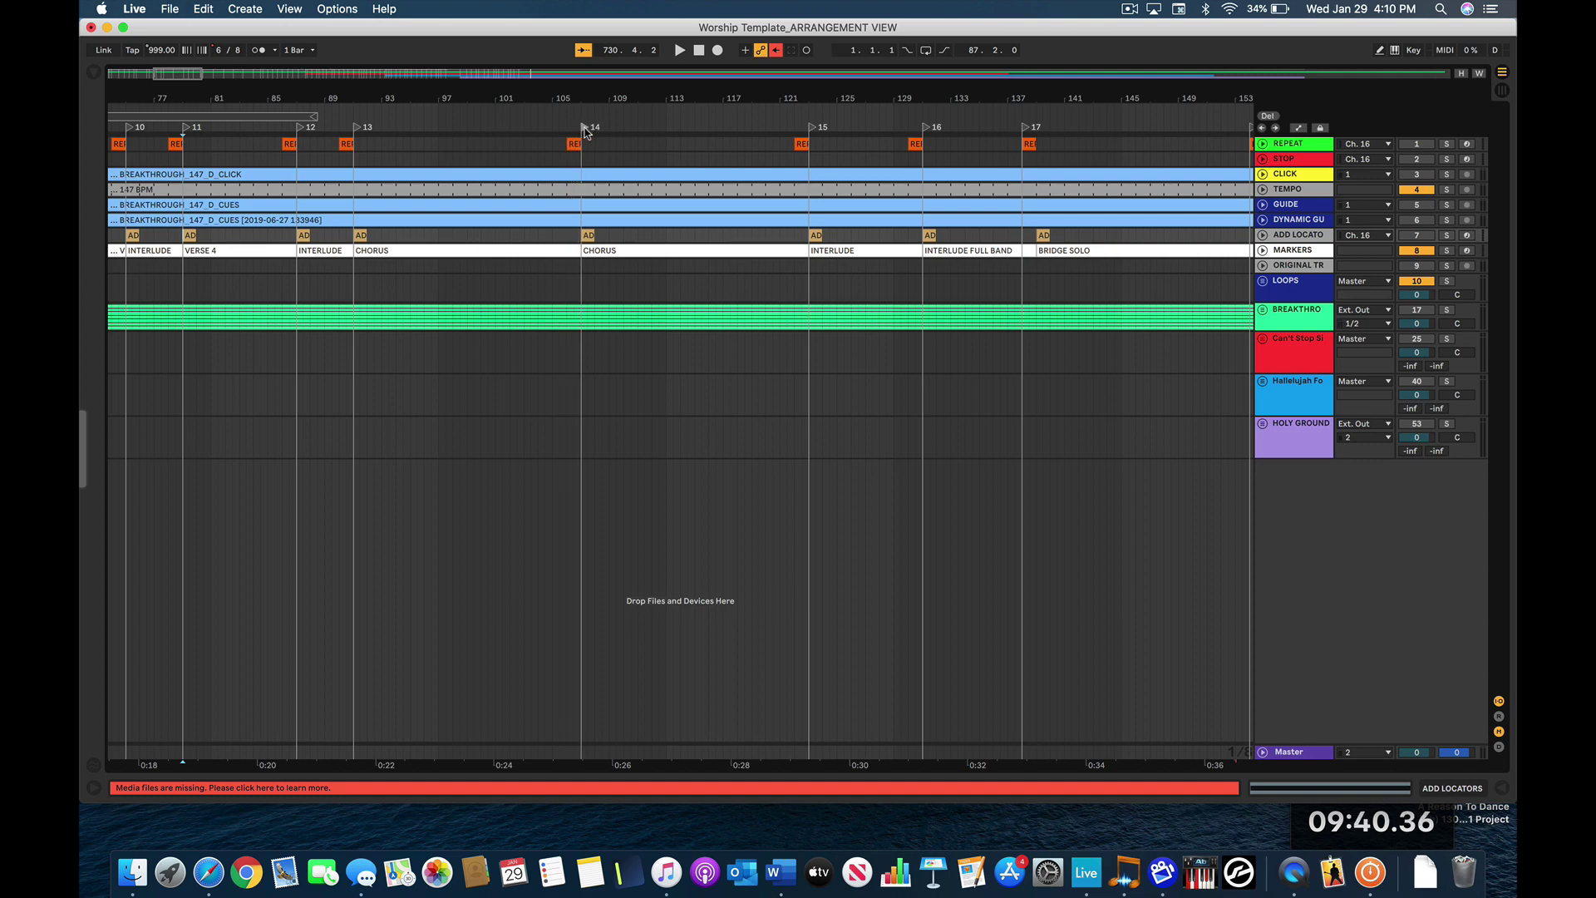
scroll(928, 215, "right", 3)
scroll(929, 215, "right", 20)
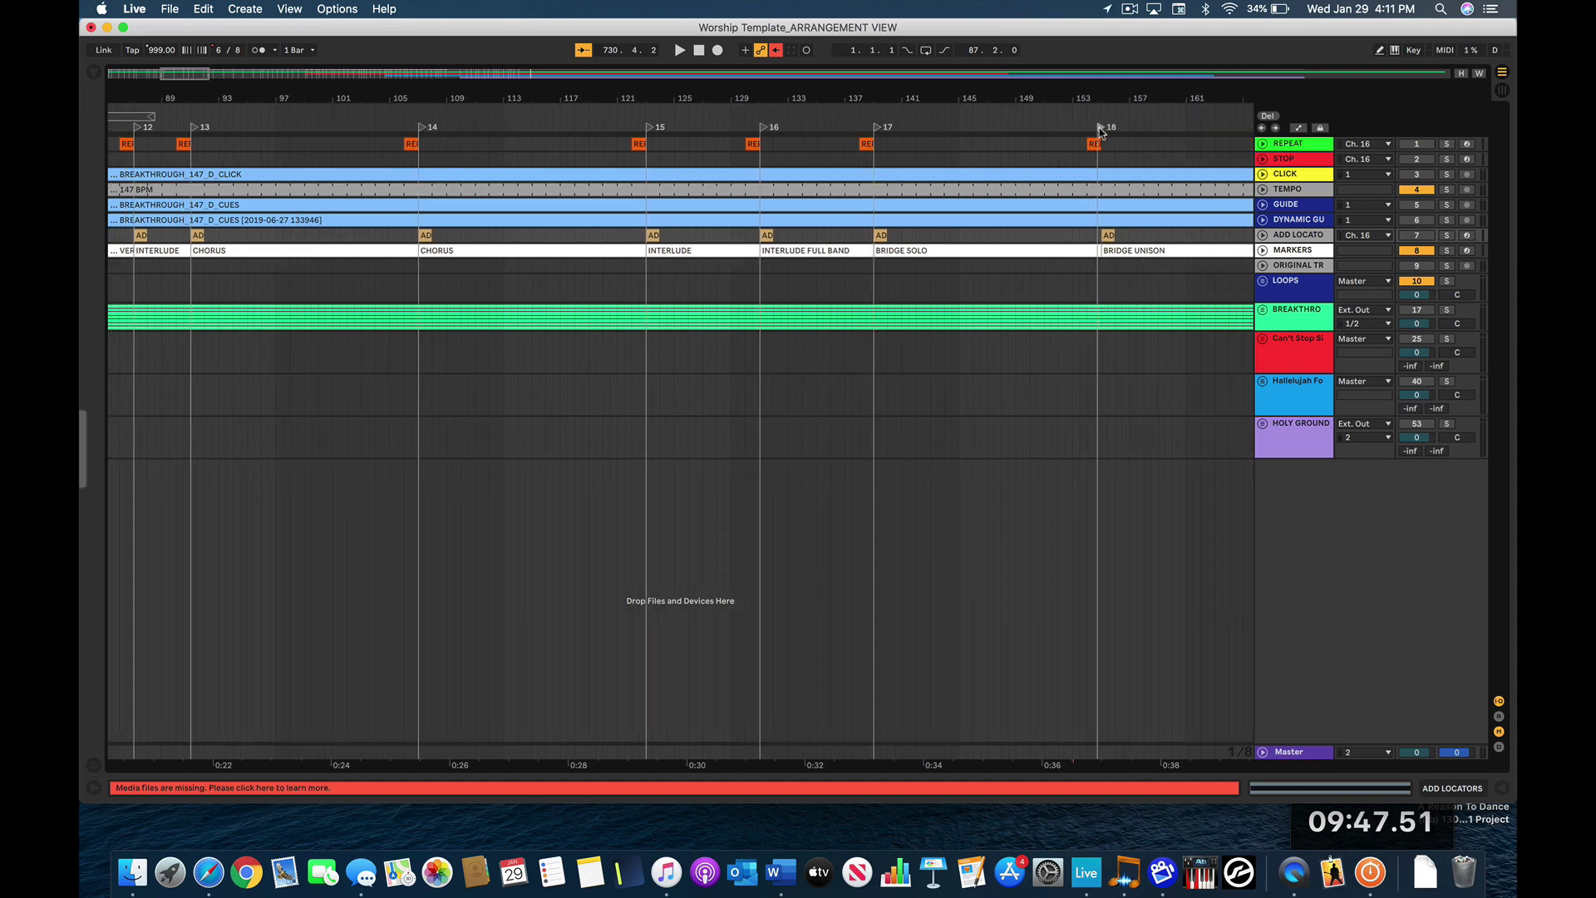
- Align the misplaced locators in Can't Stop Singing, Hallelujah For The Cross and Holy Ground with their section starts
scroll(1109, 314, "right", 20)
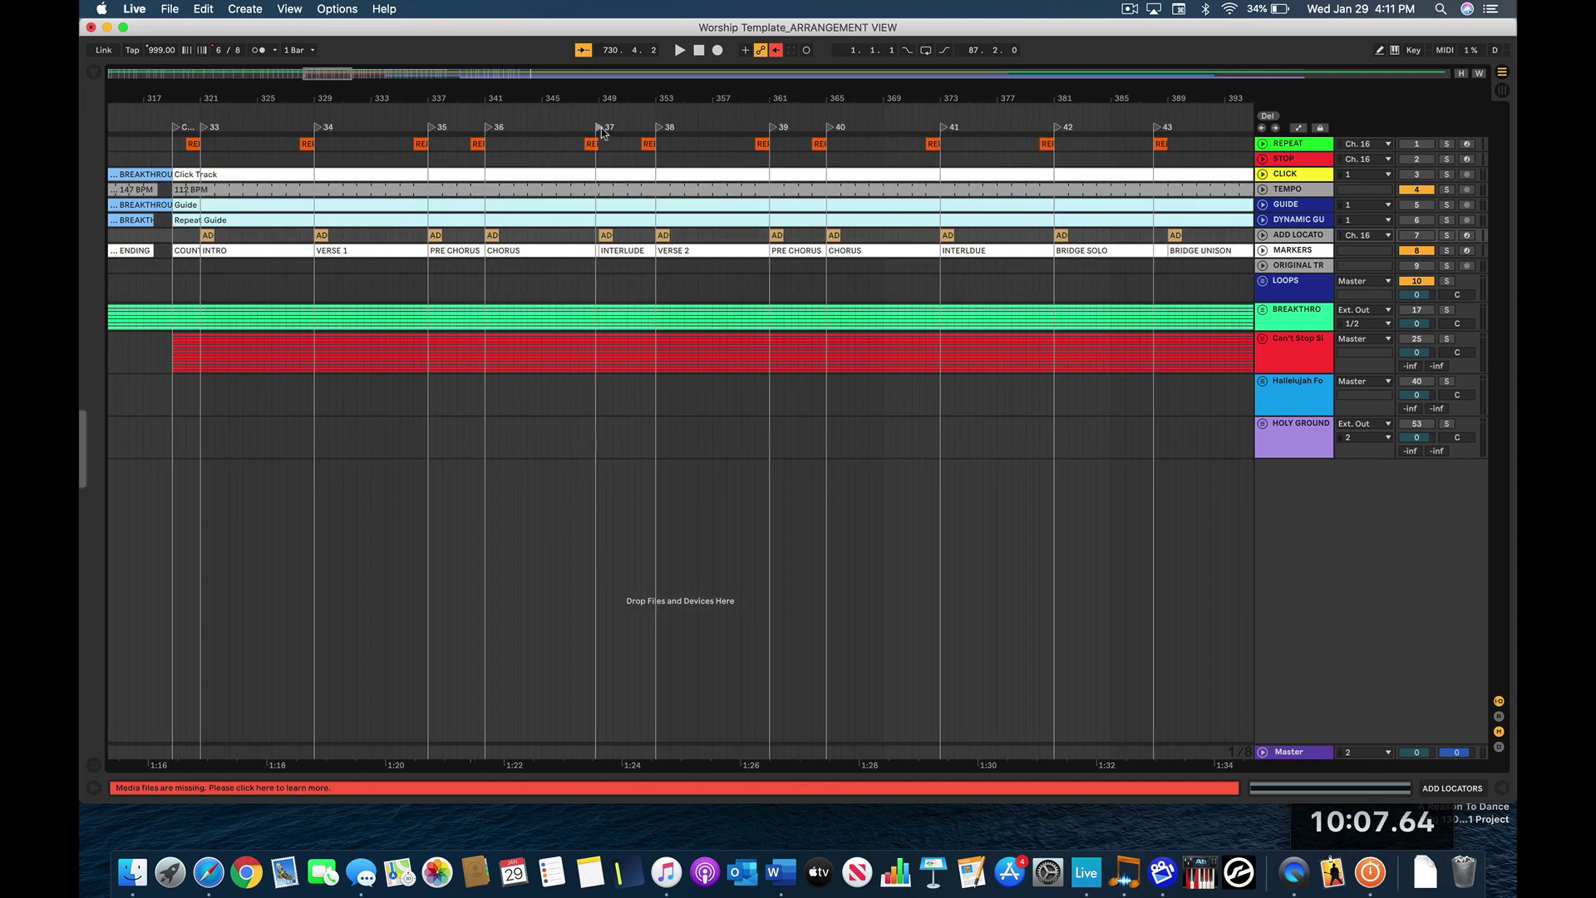
scroll(691, 131, "right", 20)
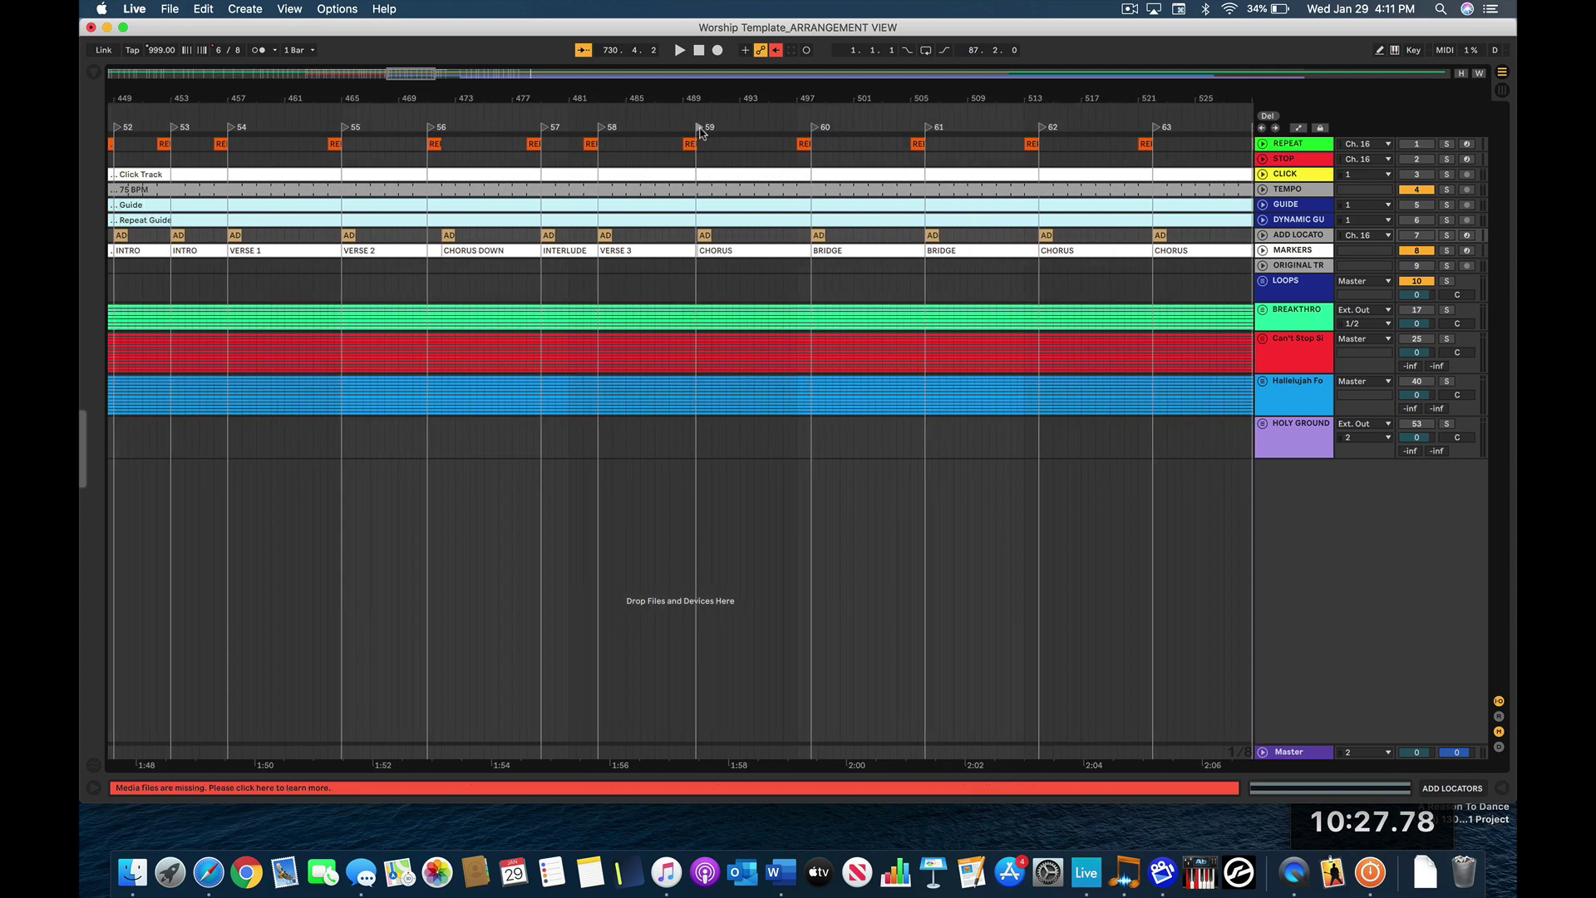
scroll(867, 123, "right", 15)
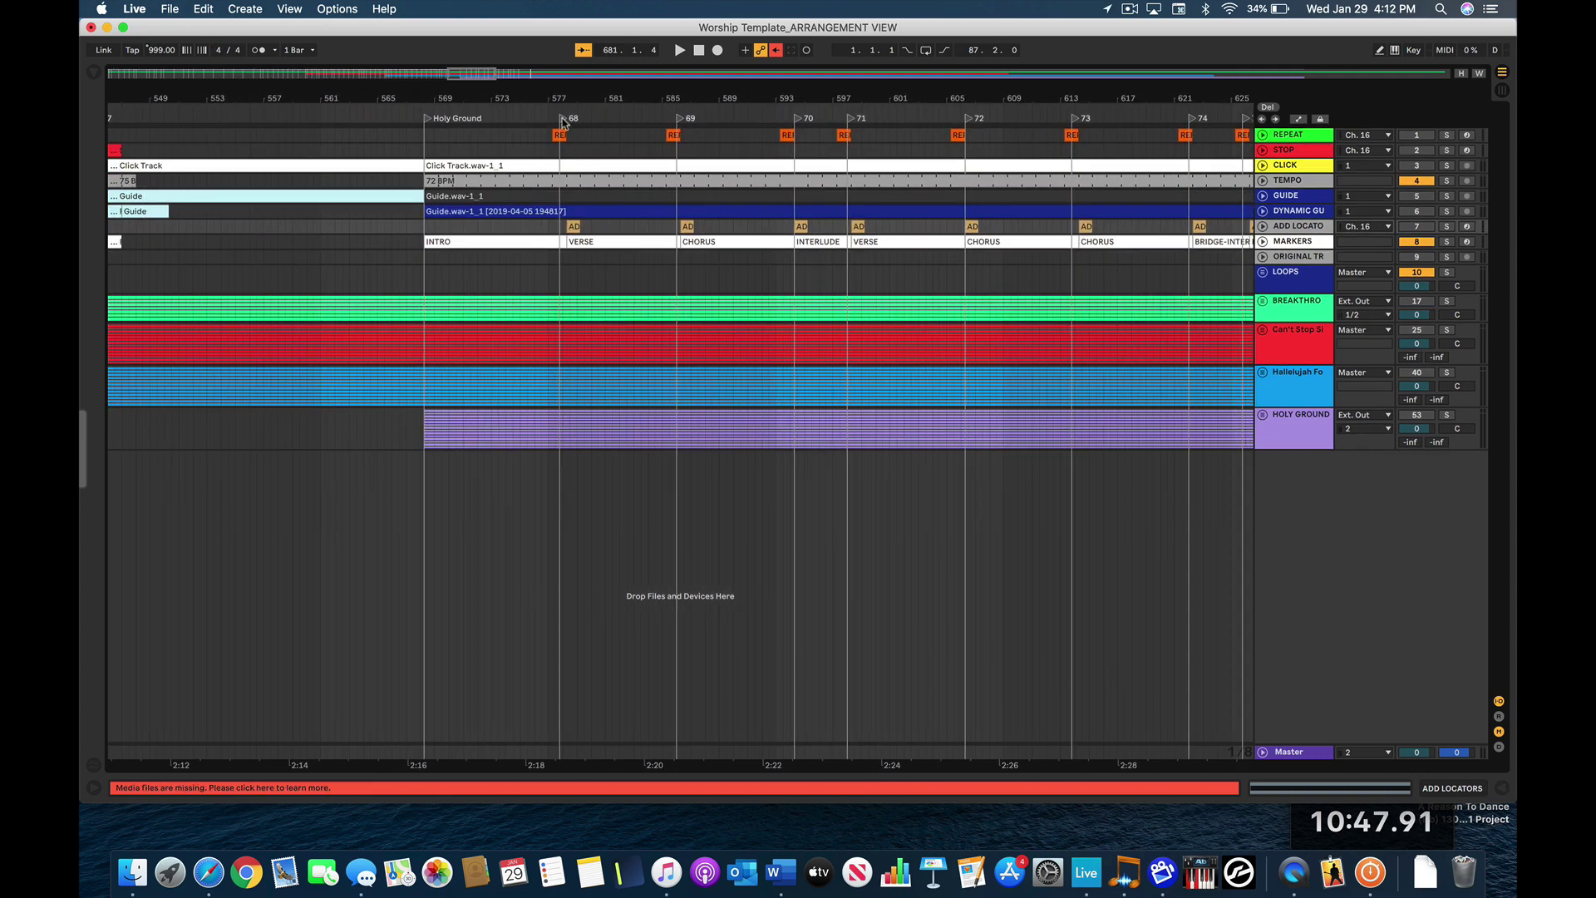
scroll(777, 311, "up", 5)
scroll(1002, 292, "down", 10)
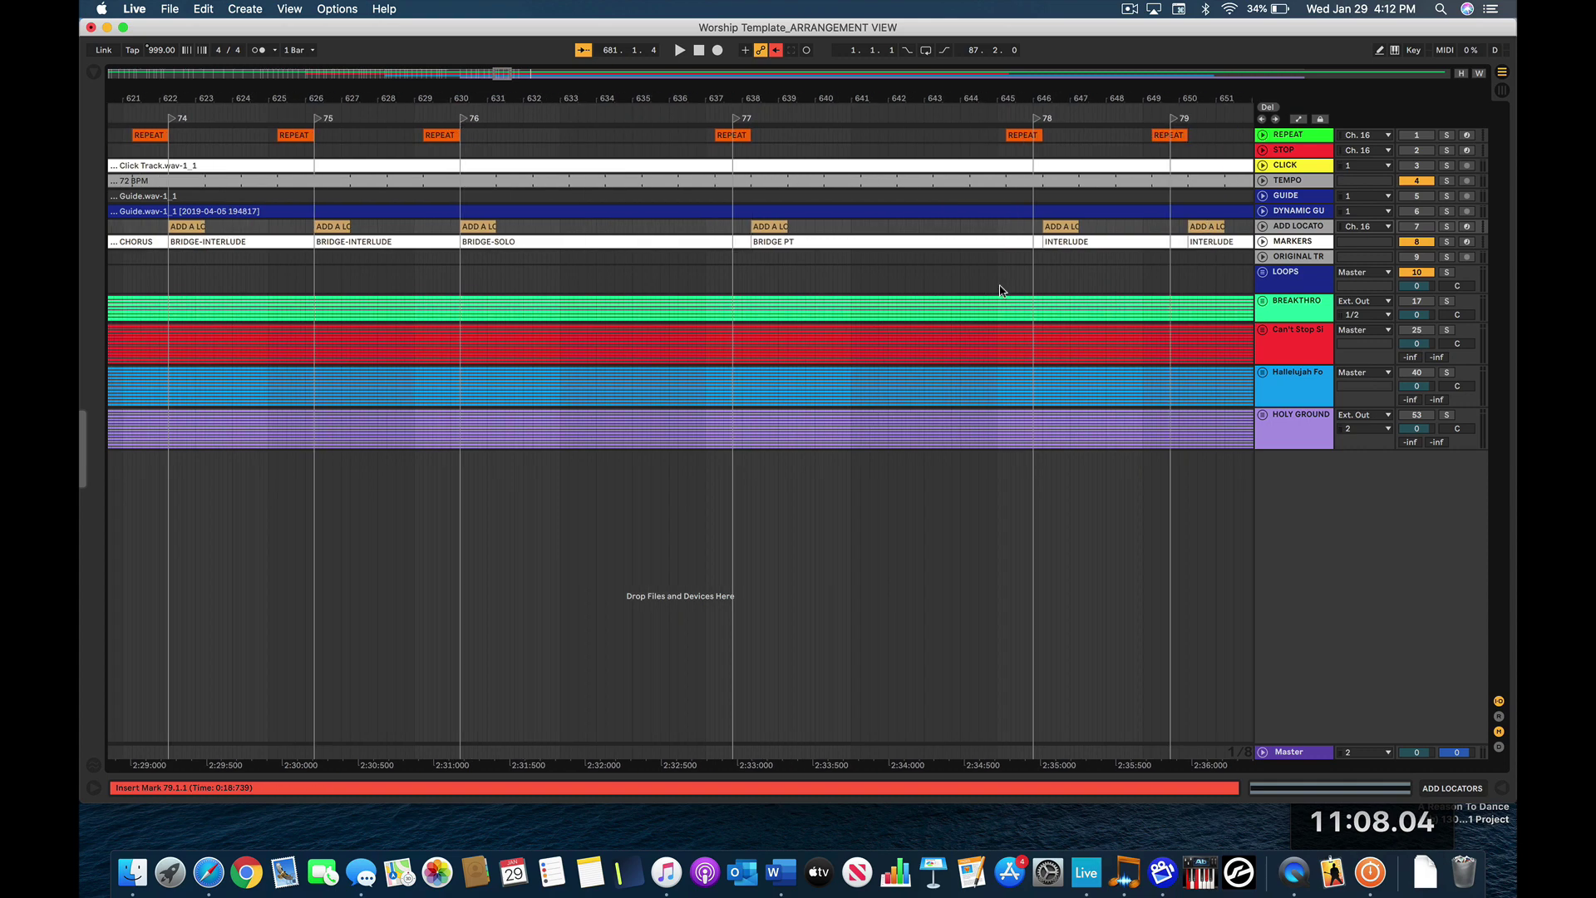
- Check the first two numbered Breakthrough locators, at bars 3 and 7
scroll(802, 214, "left", 20)
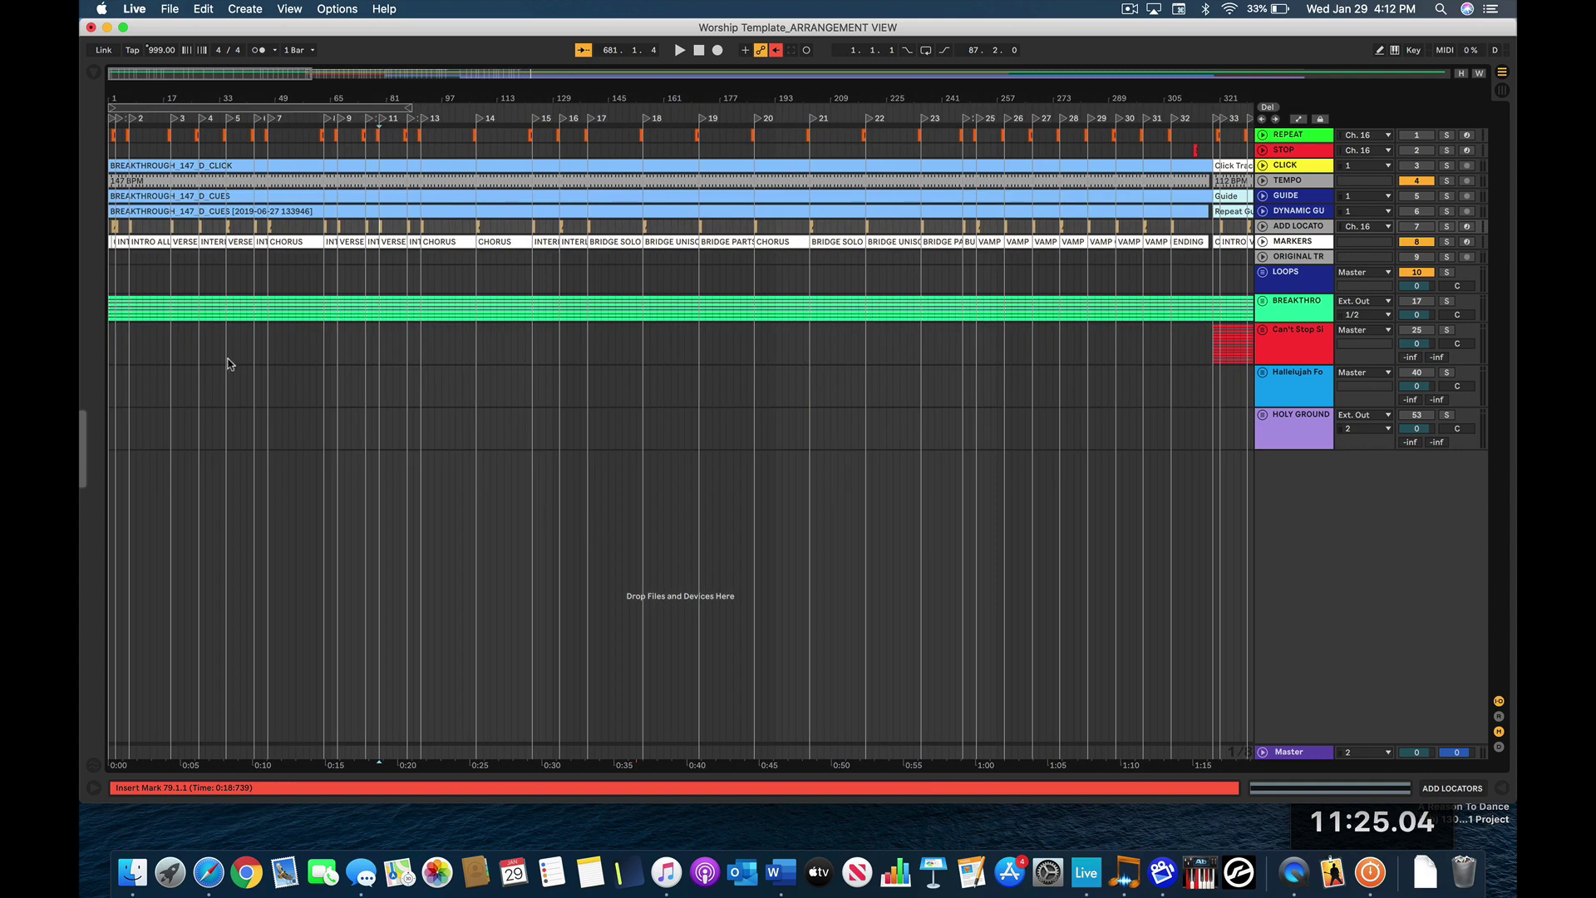
scroll(229, 363, "up", 10)
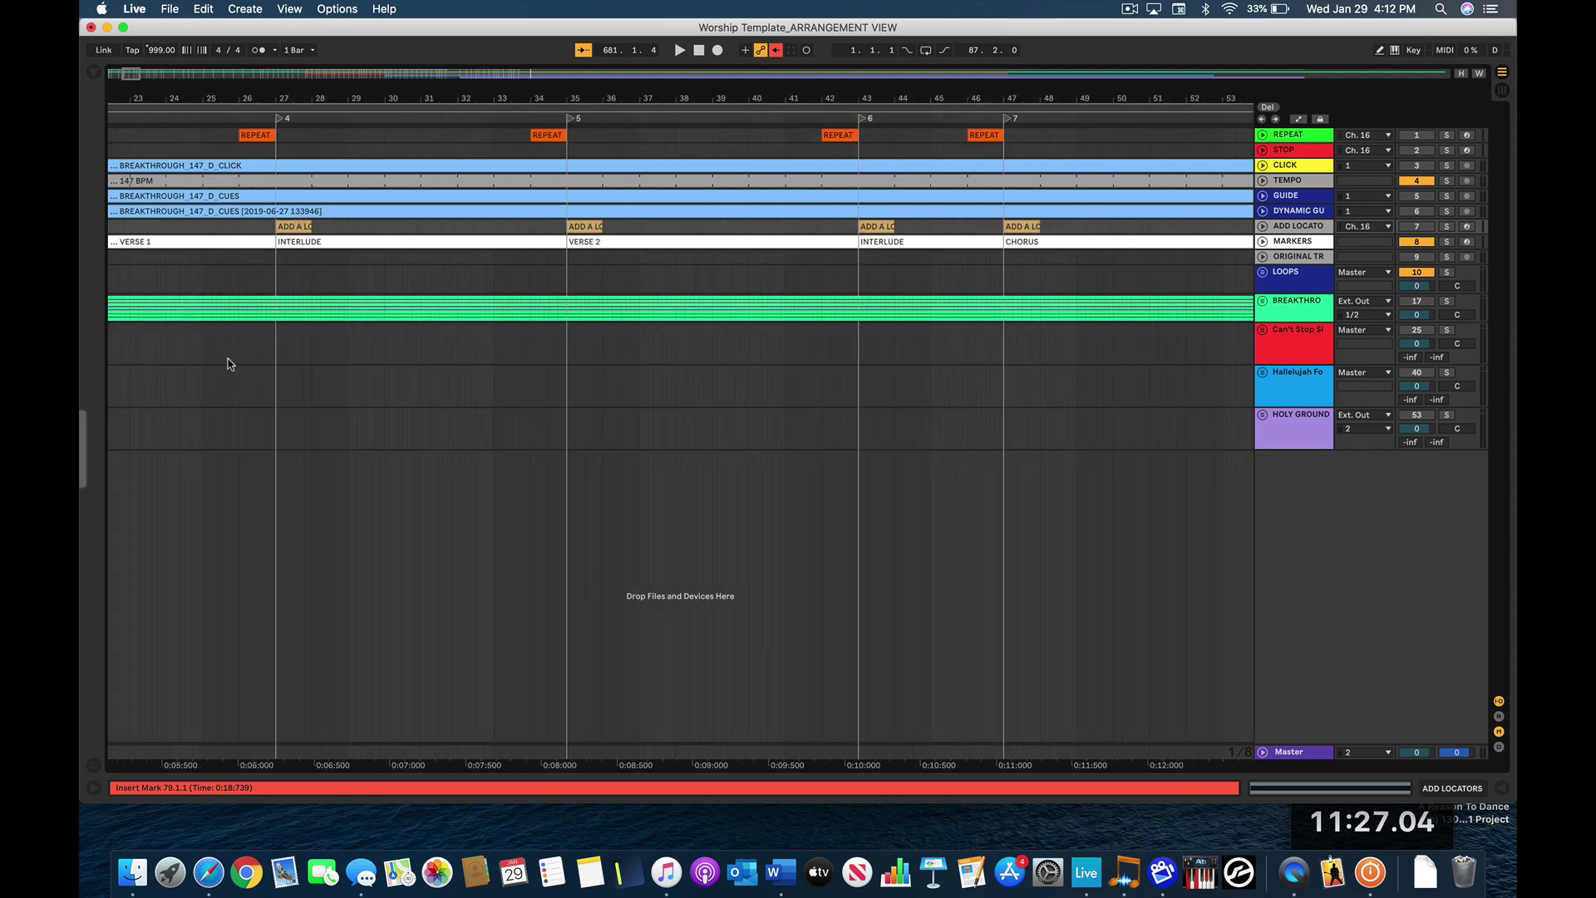
scroll(228, 364, "left", 10)
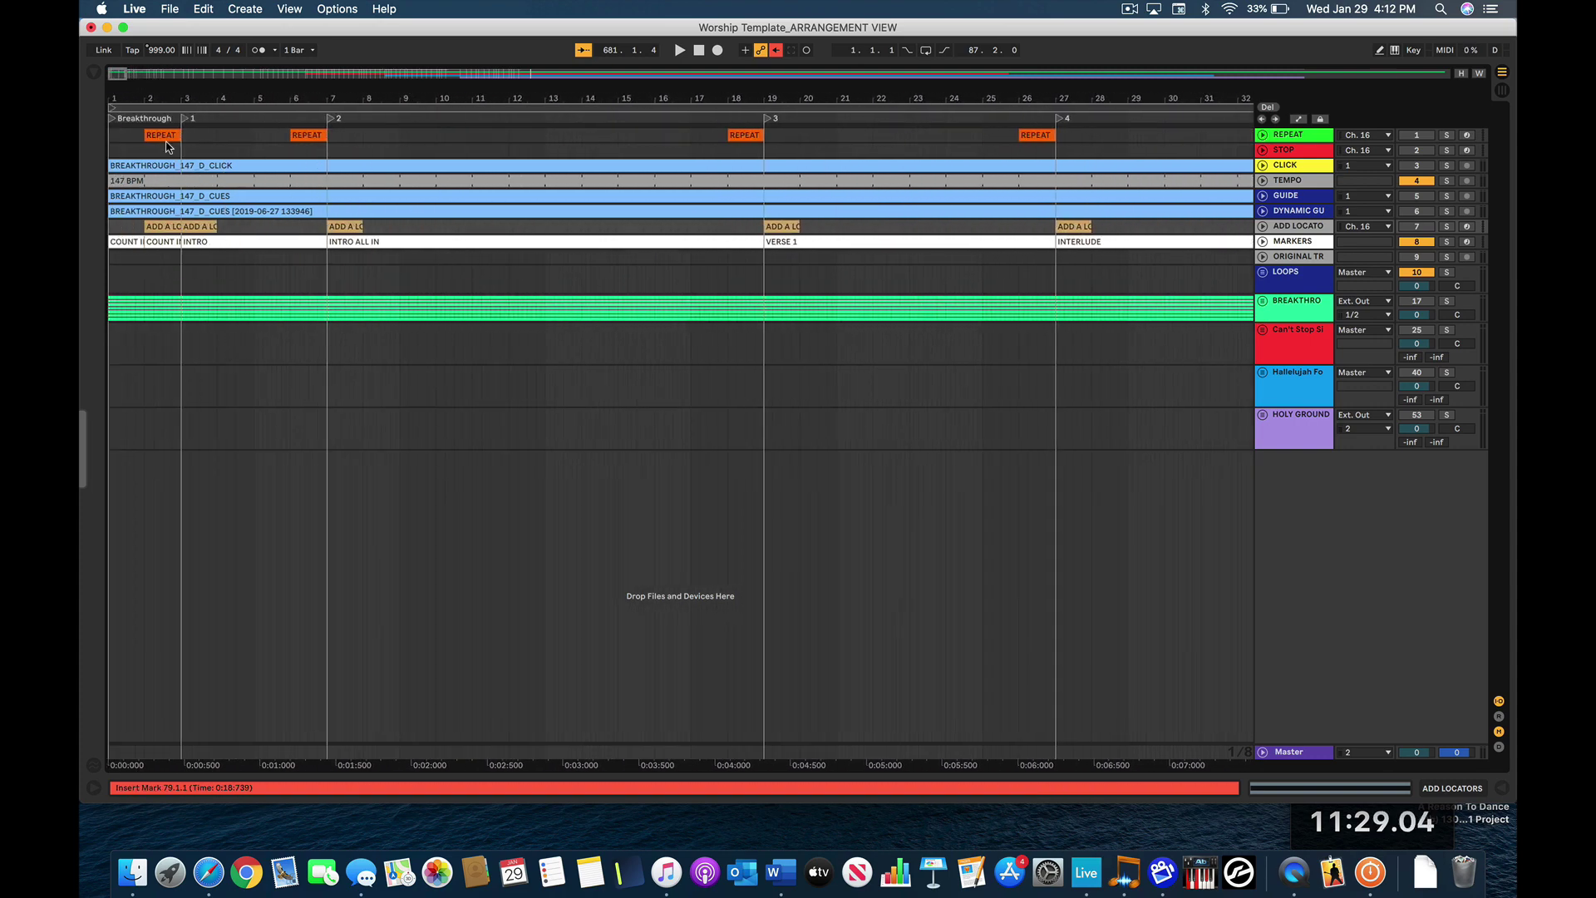
left_click(183, 122)
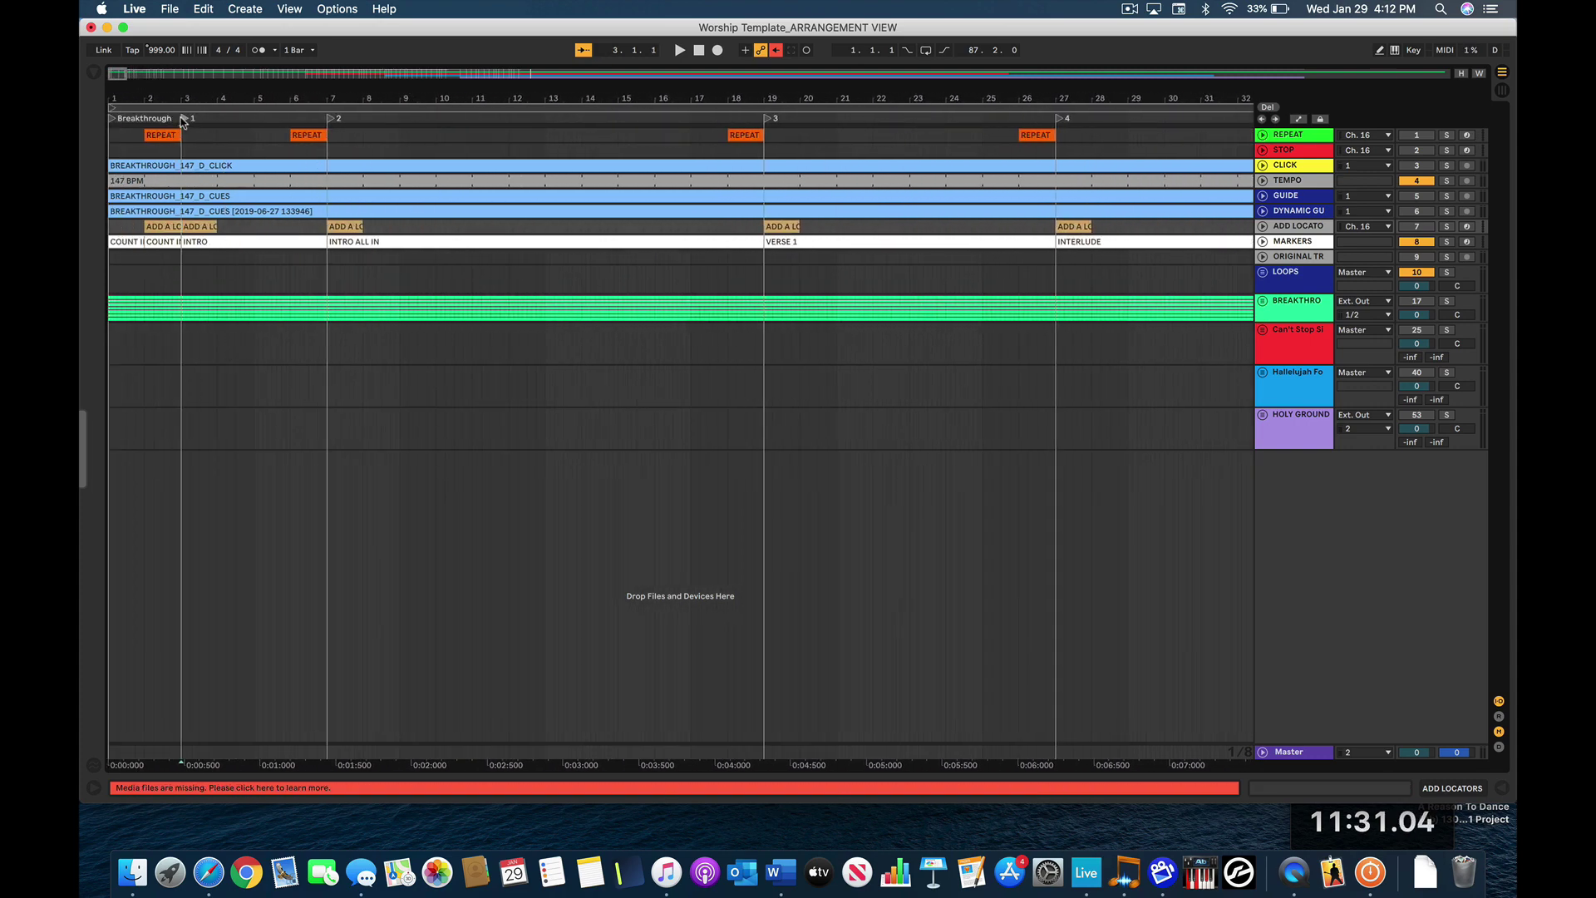
left_click(336, 125)
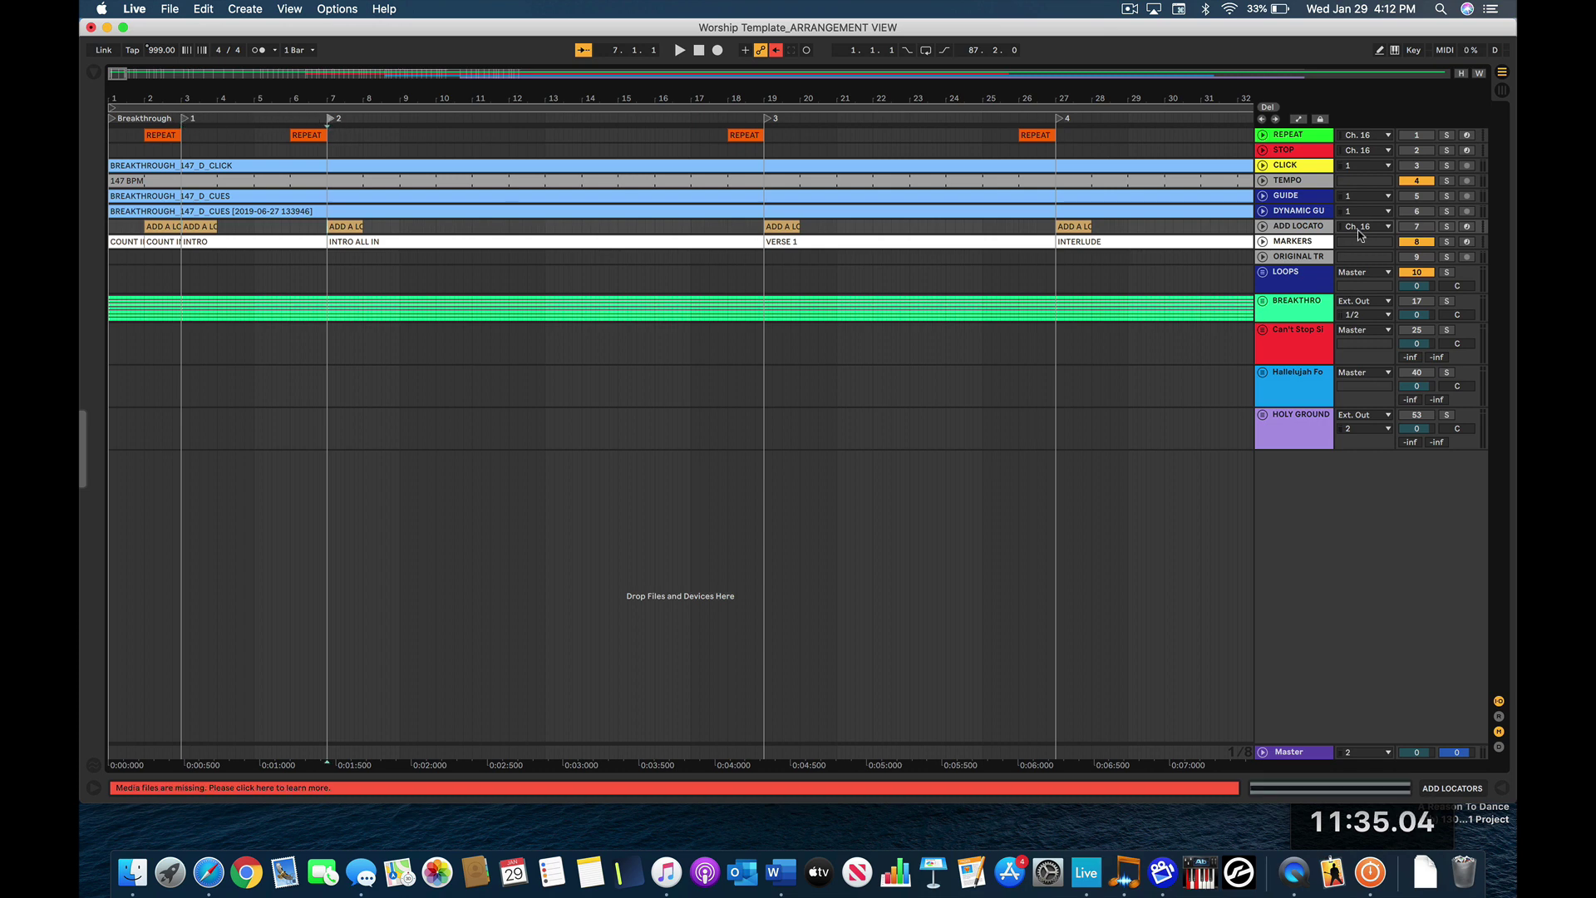
- Move the MARKERS track above the REPEAT track, directly beneath the locators
left_click(1318, 243)
left_click_drag(1306, 246, 1305, 131)
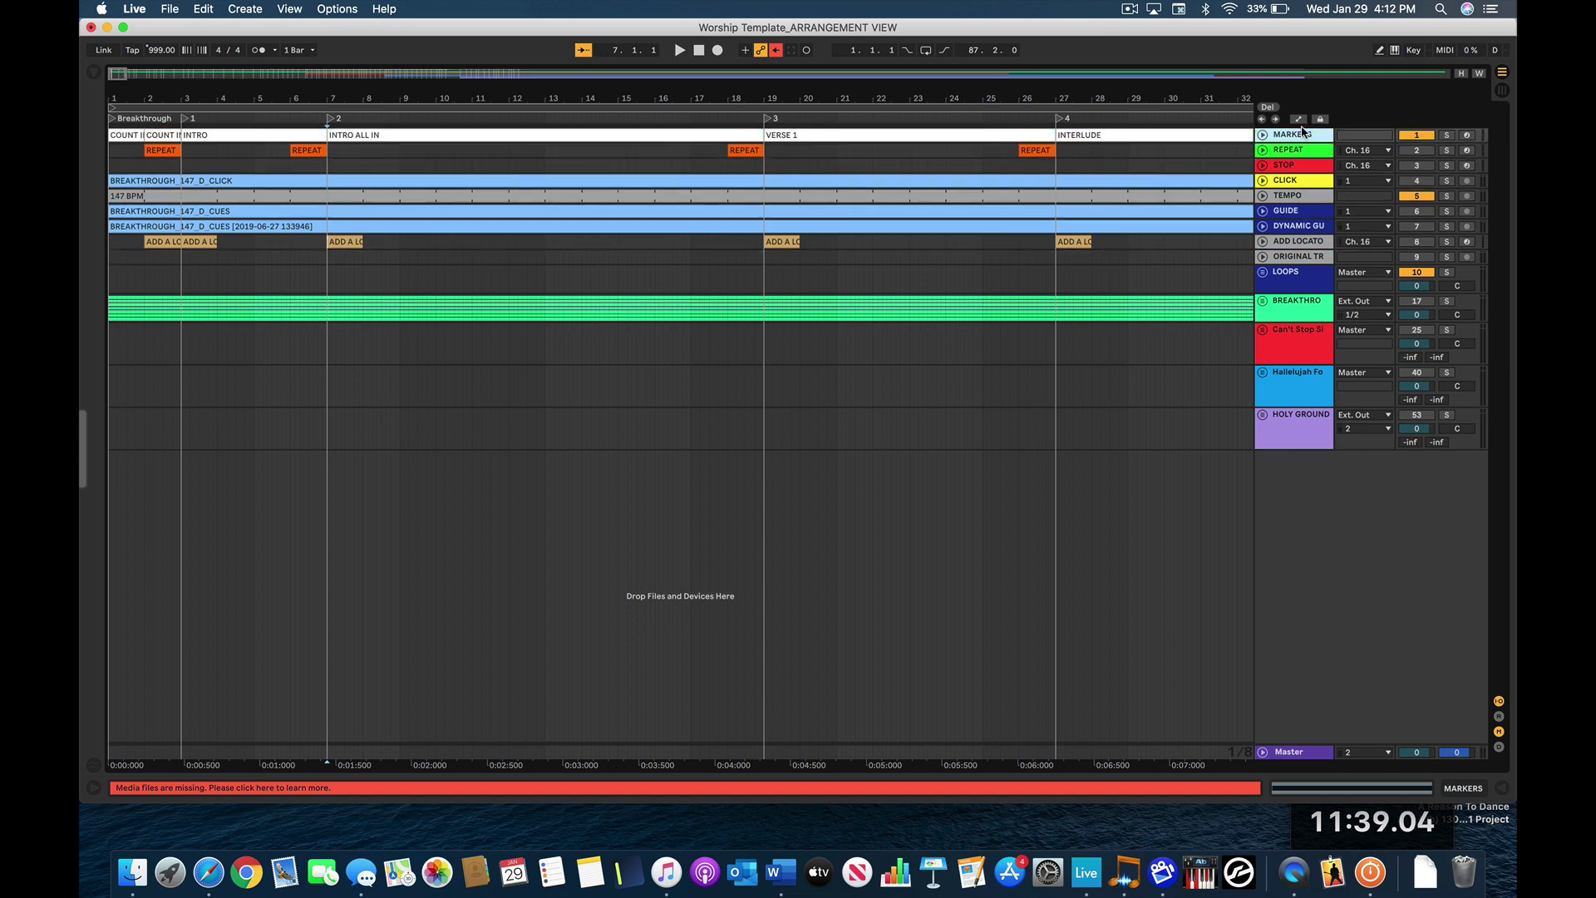
- Rename Breakthrough locators 1 to 4 as INTRO, INTRO ALL IN, VERSE 1 and INTERLUDE
left_click(190, 136)
key("super+r")
type("INTRO")
key("Tab")
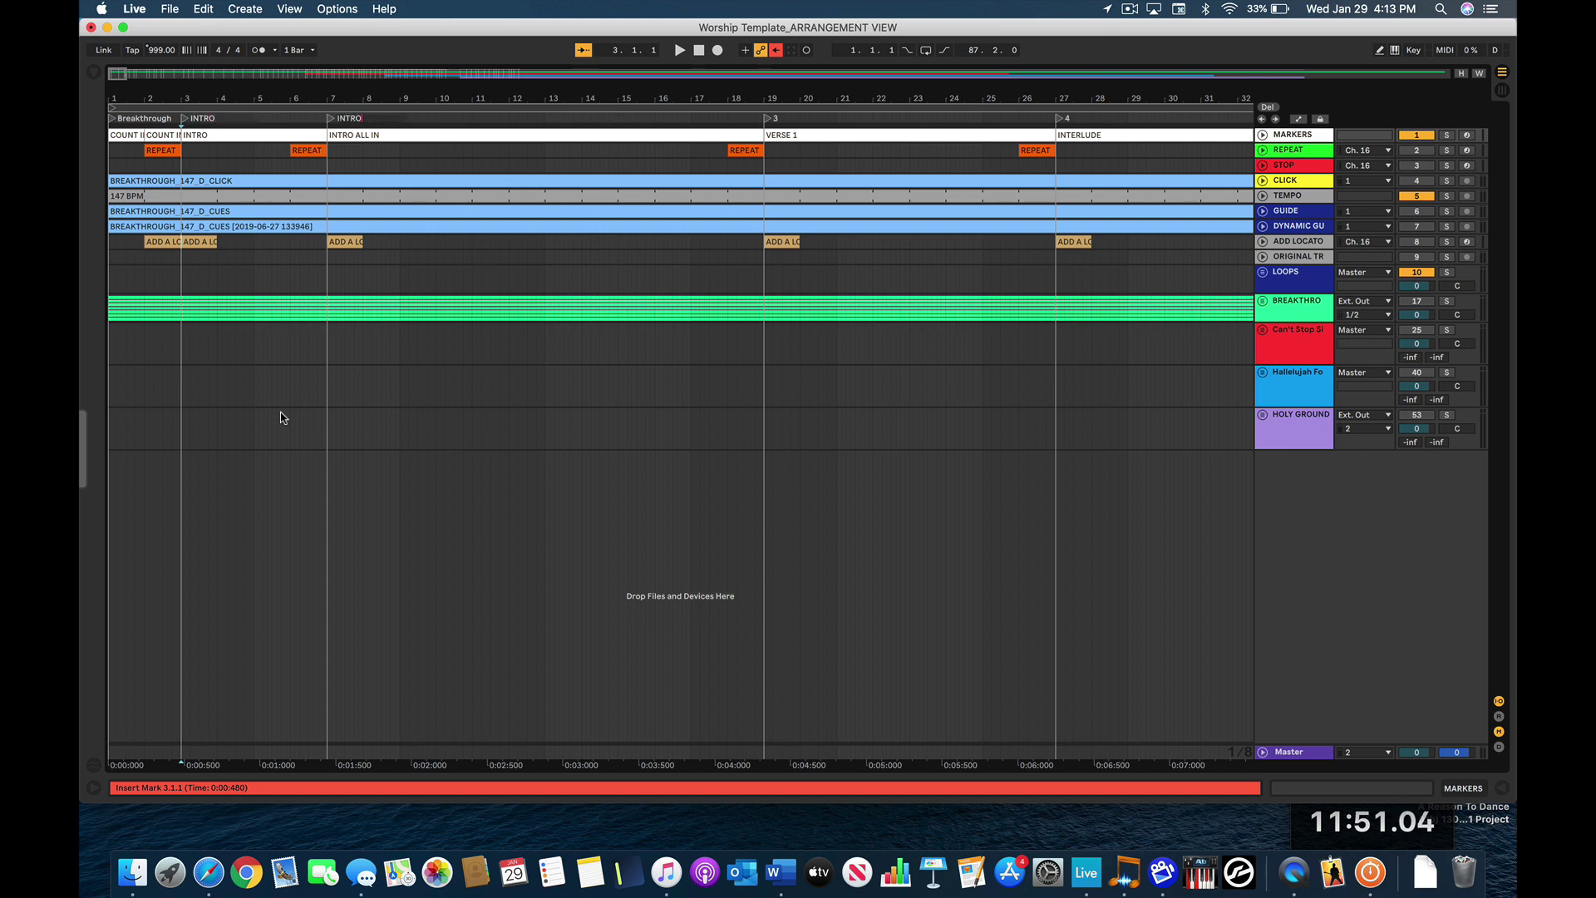
key("Tab")
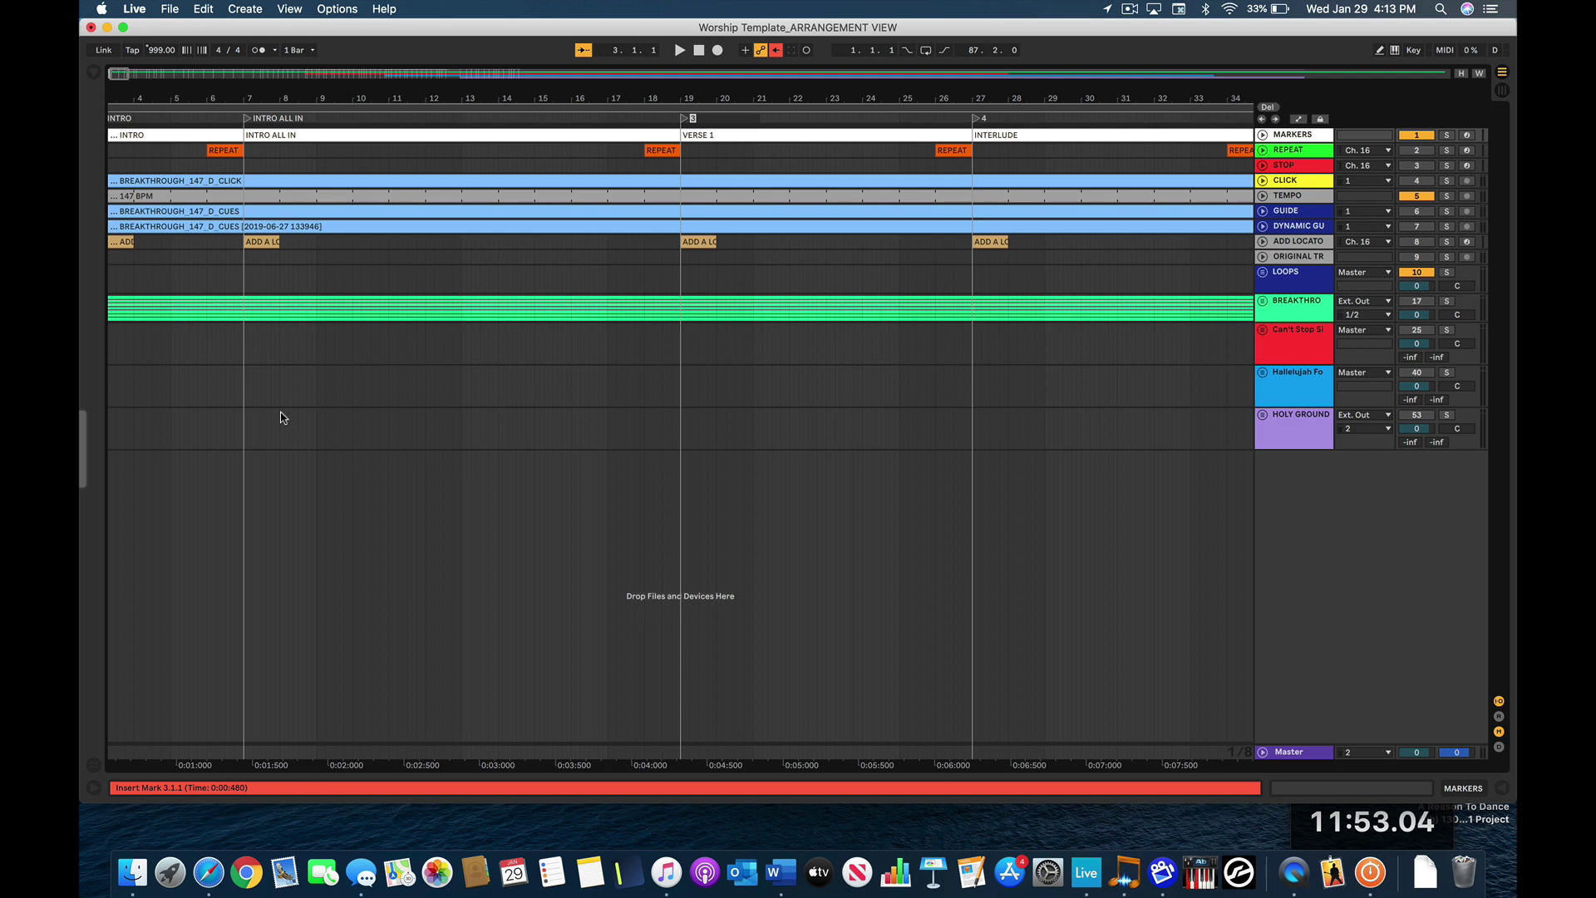
type("VERSE 1")
key("Tab")
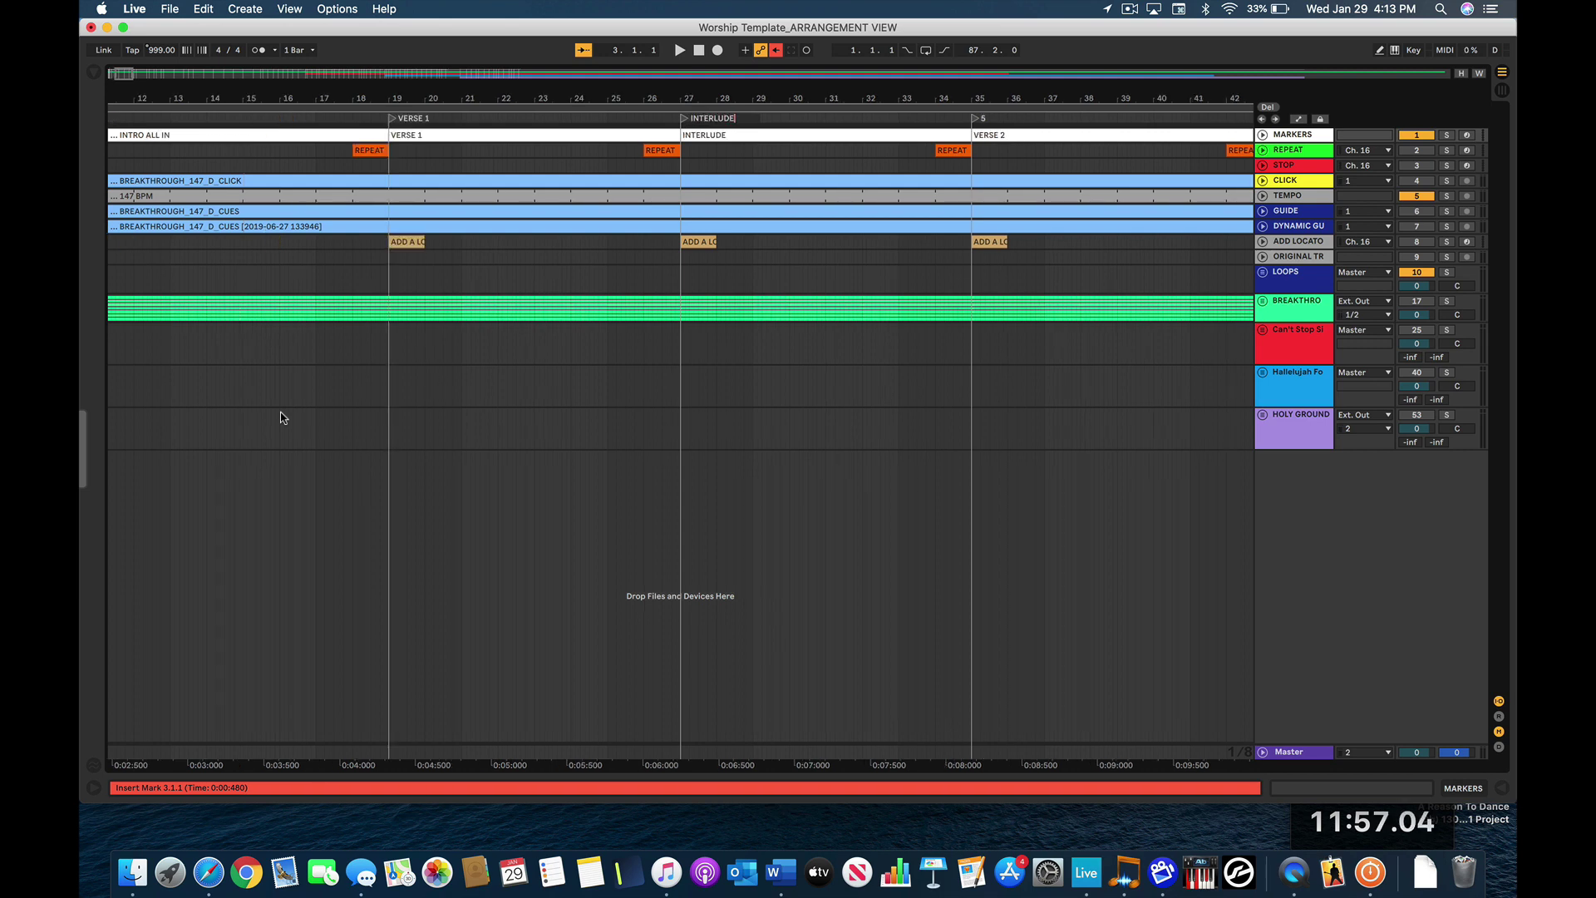
- Continue renaming the Breakthrough locators to match the MARKERS clips, including BRIDGE SOLO and BRIDGE UNISON
key("Tab")
type("BRIDGE SOLO")
key("Tab")
type("BRIDGE UNIOS")
key("BackSpace")
type("SON")
key("Tab")
- Rename the final Breakthrough locators VAMP CUT, VAMP HITS, VAMP LAST TIME and ENDING to match the MARKERS clips
type("VAMP CUT")
key("Tab")
type("VAMP HITS")
key("Tab")
type("VAMP LAST T")
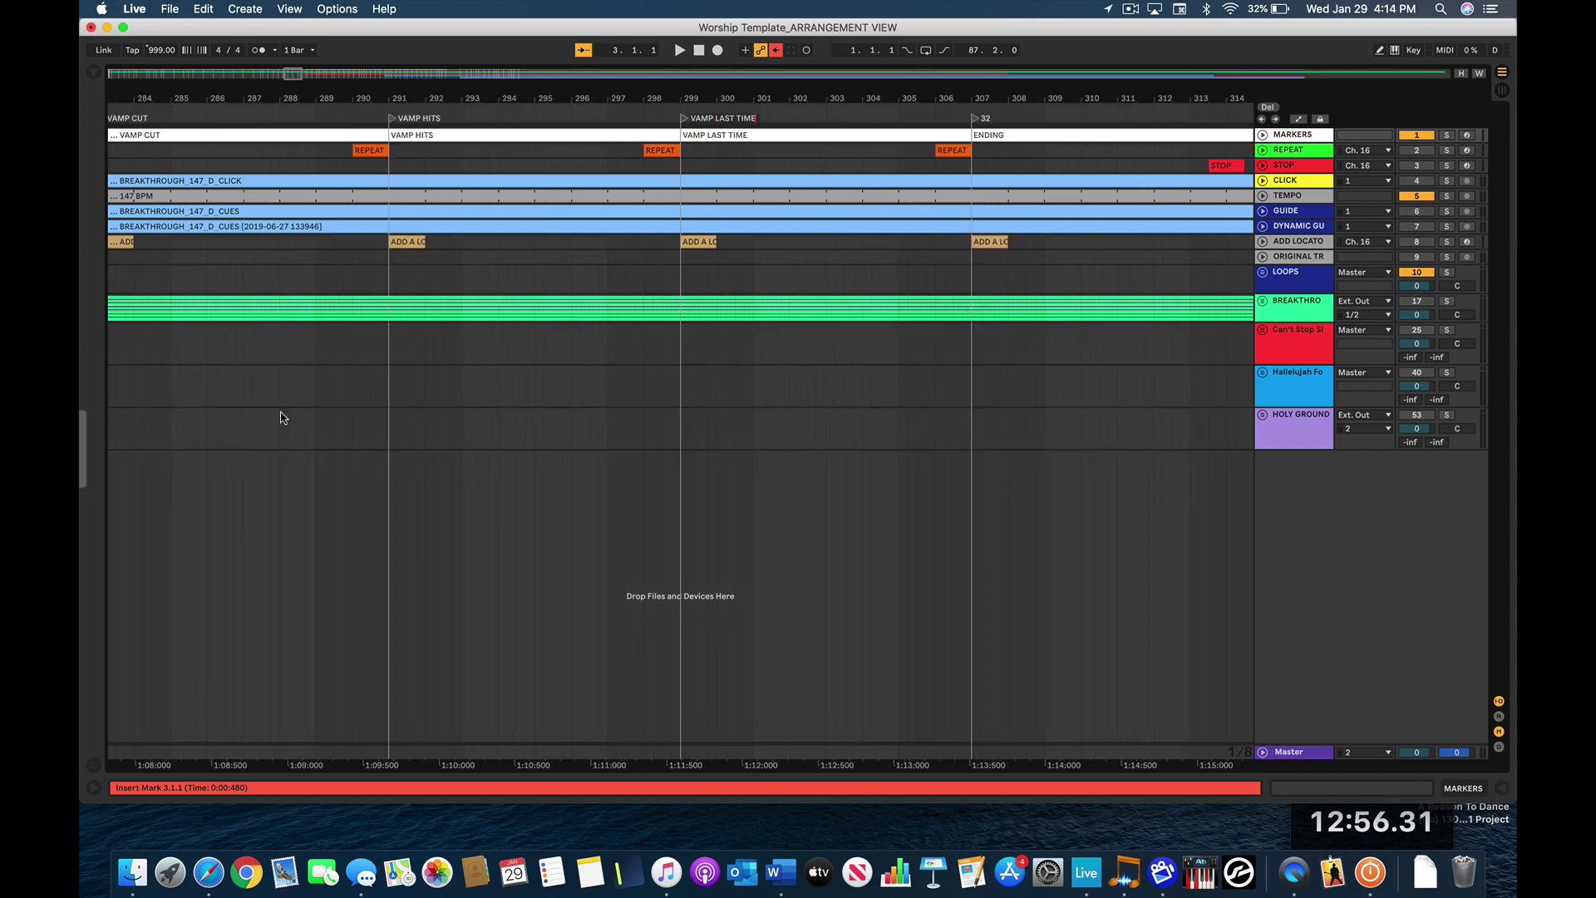
type("IME")
key("Tab")
type("ENDING")
key("Tab")
- Continue matching locator names to the MARKERS clips through the Can't Stop and Hallelujah songs, including the CHORUS sections
type("CHORUS")
key("Tab")
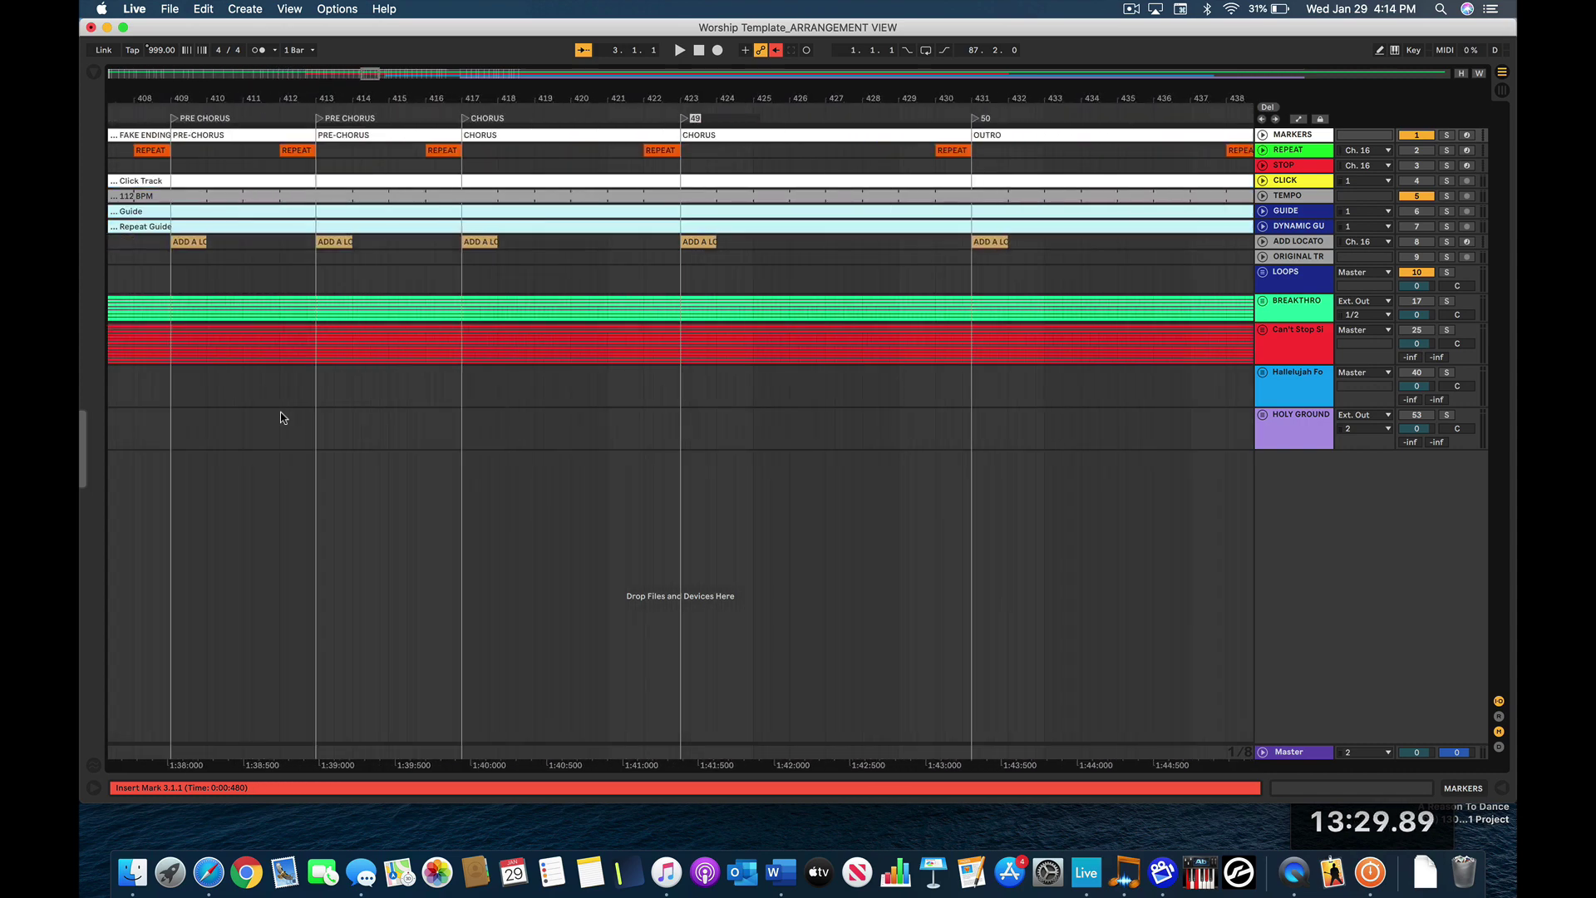
key("Tab")
type("CHOR")
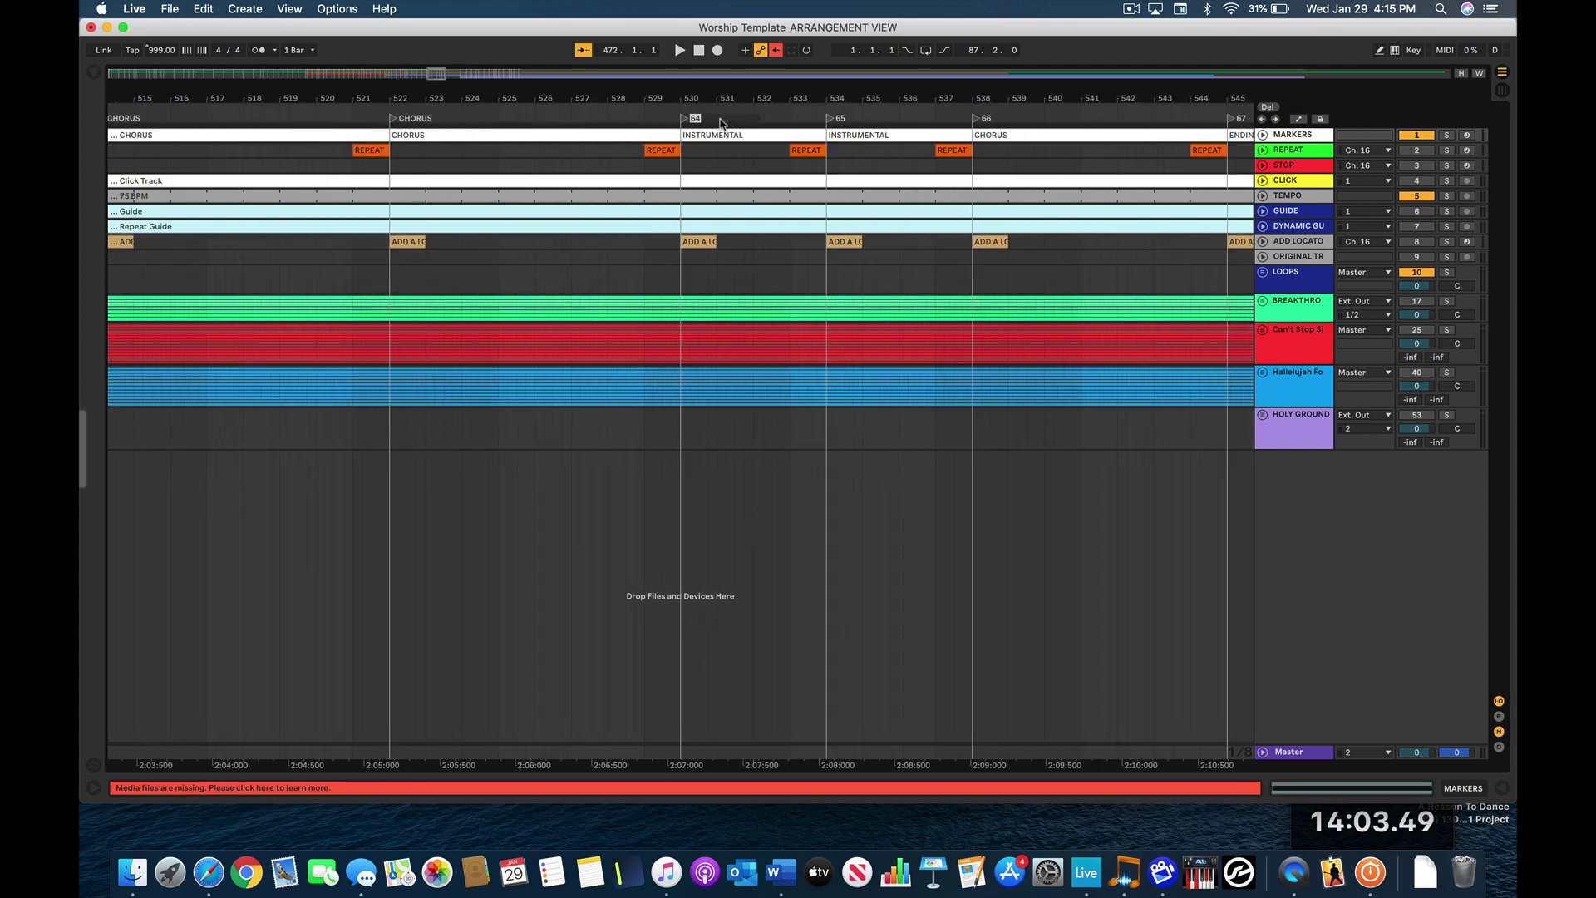
type("US")
key("Tab")
- Name the Holy Ground bridge locators BRIDGE INTERLUDE, BRIDGE SOLO and BRIDGE PARTS
type("BRIDGE INTERLUDE")
key("Tab")
type("BRIDGE SOLO")
key("Tab")
type("BRIDGE")
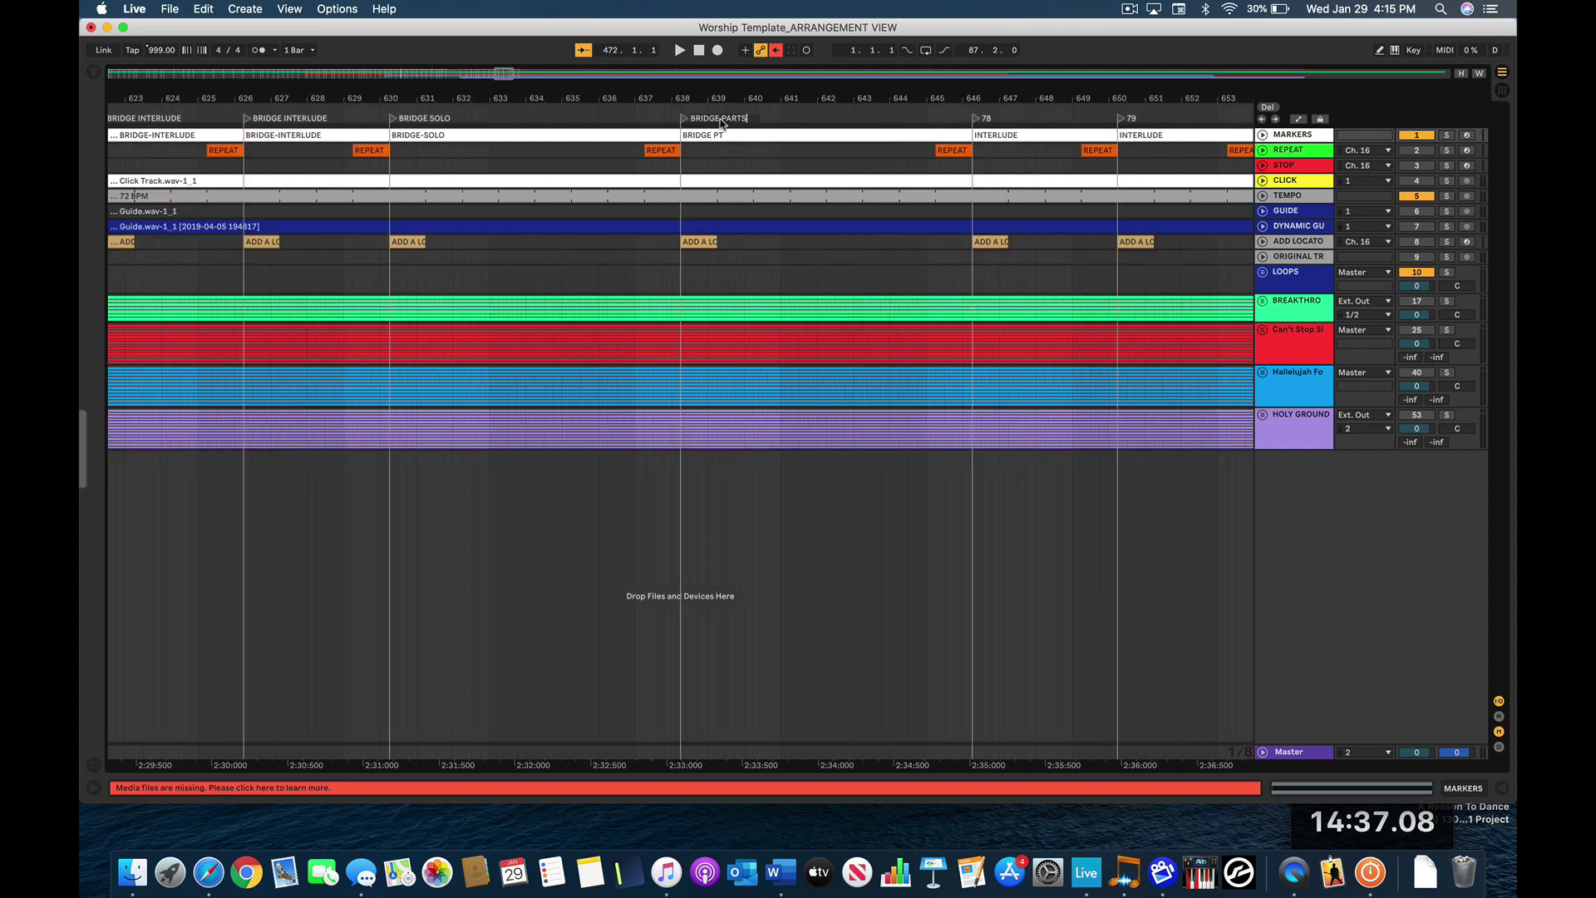
key("Tab")
- Name the last four Holy Ground locators INTERLUDE, INTERLUDE, BRIDGE and ENDING
type("INTERLUDE")
key("Tab")
type("INTERLUDE")
key("Tab")
type("BRIDGE")
key("Tab")
type("ENDING")
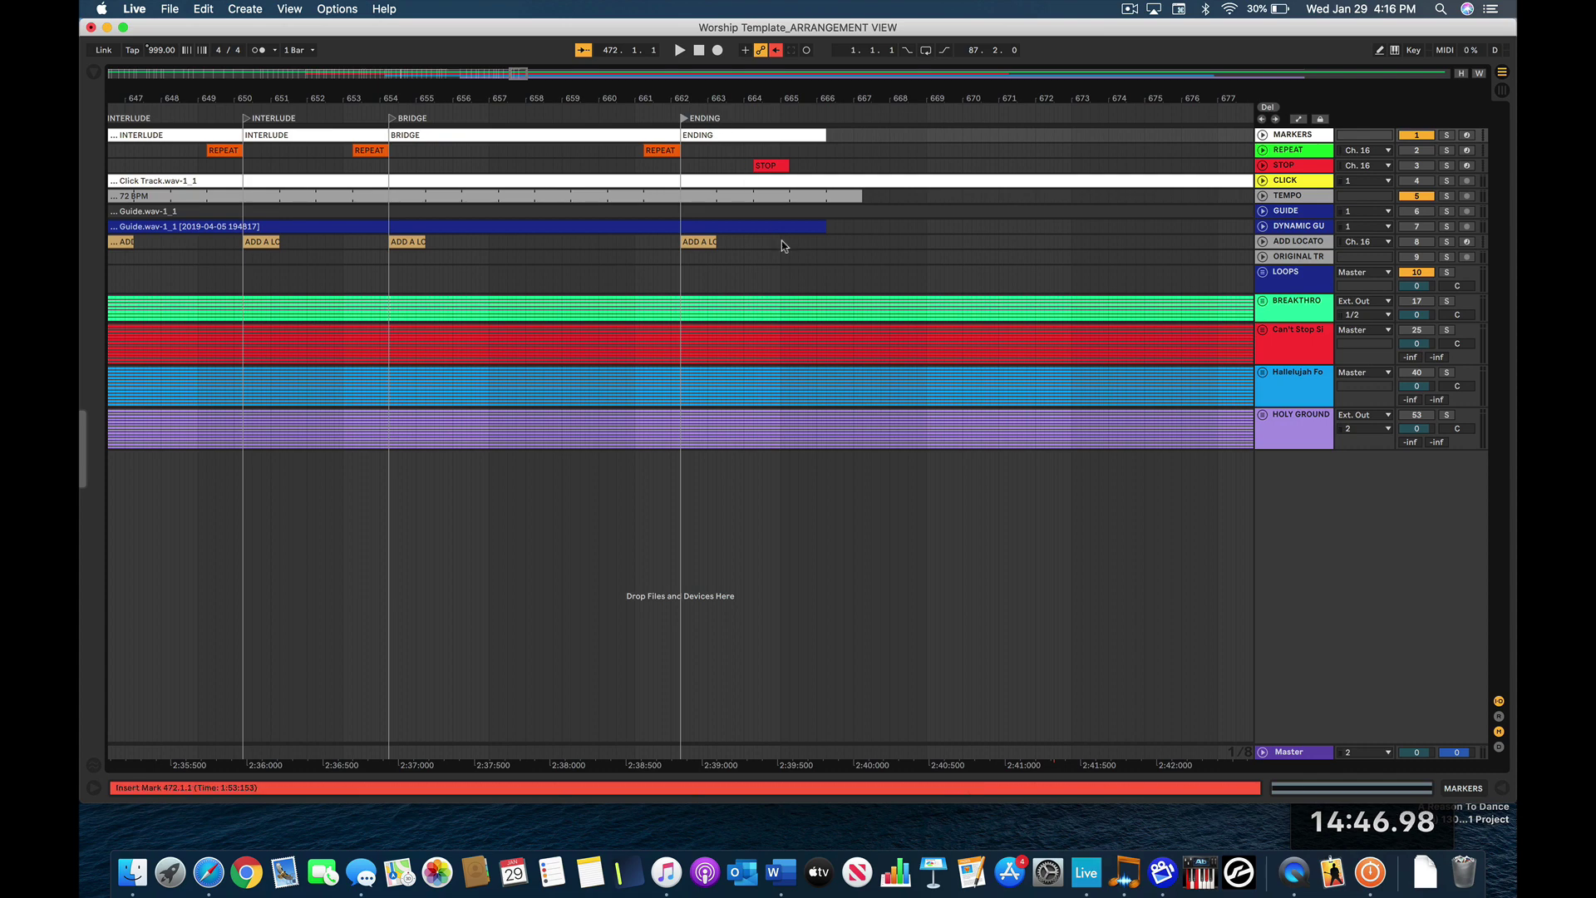
- Move the MARKERS track down between the DYNAMIC GUIDE and ADD LOCATOR tracks
scroll(804, 419, "left", 10)
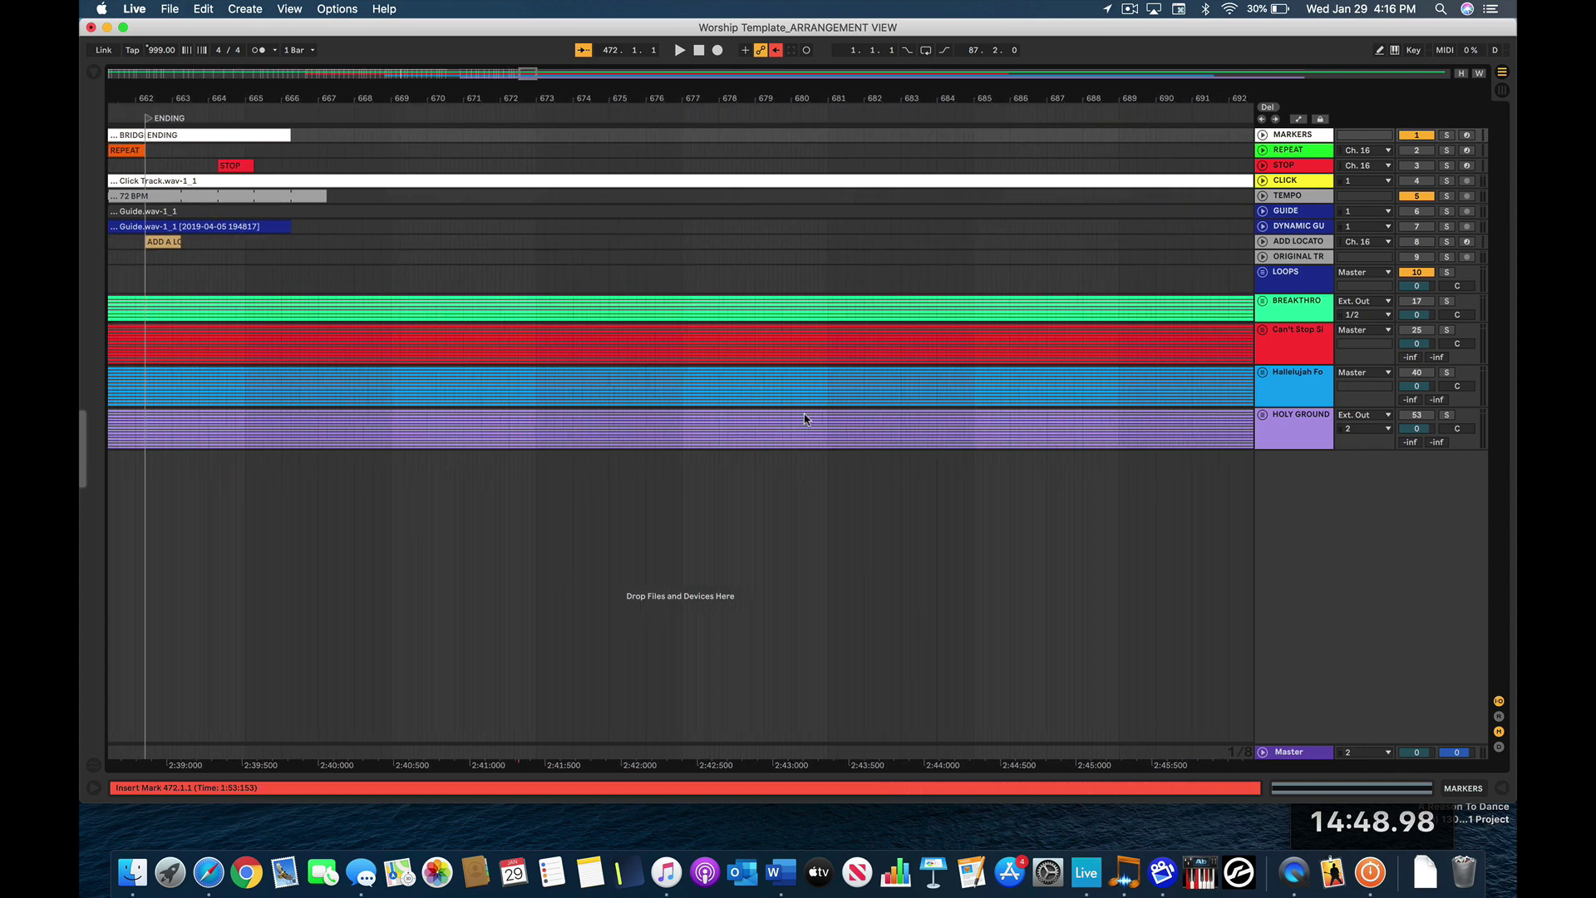
scroll(804, 419, "left", 20)
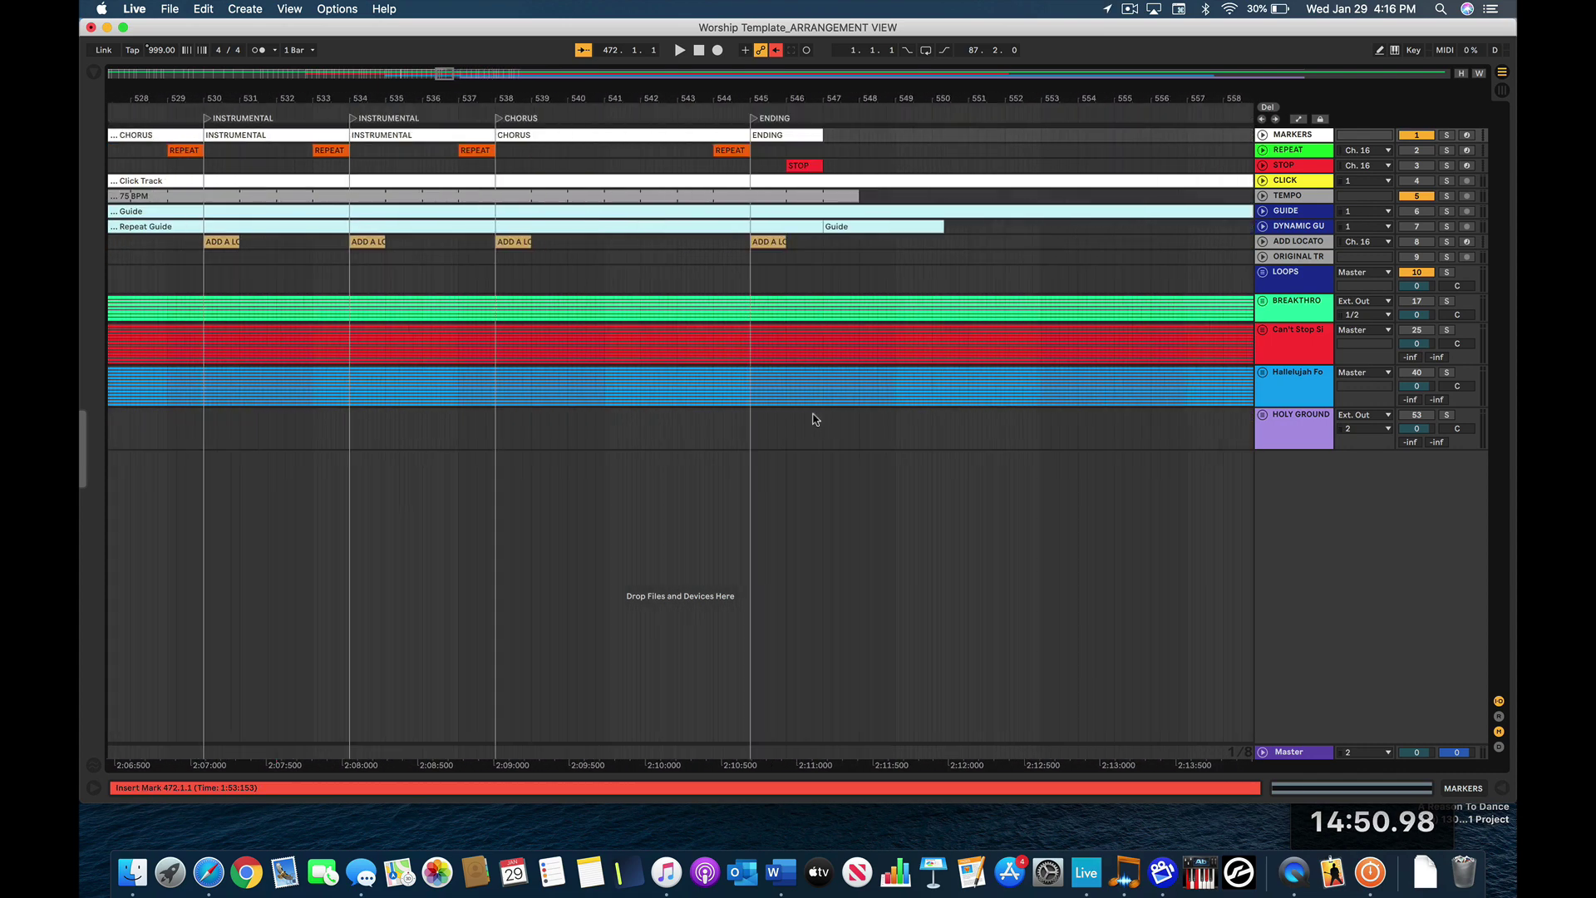
scroll(816, 419, "left", 20)
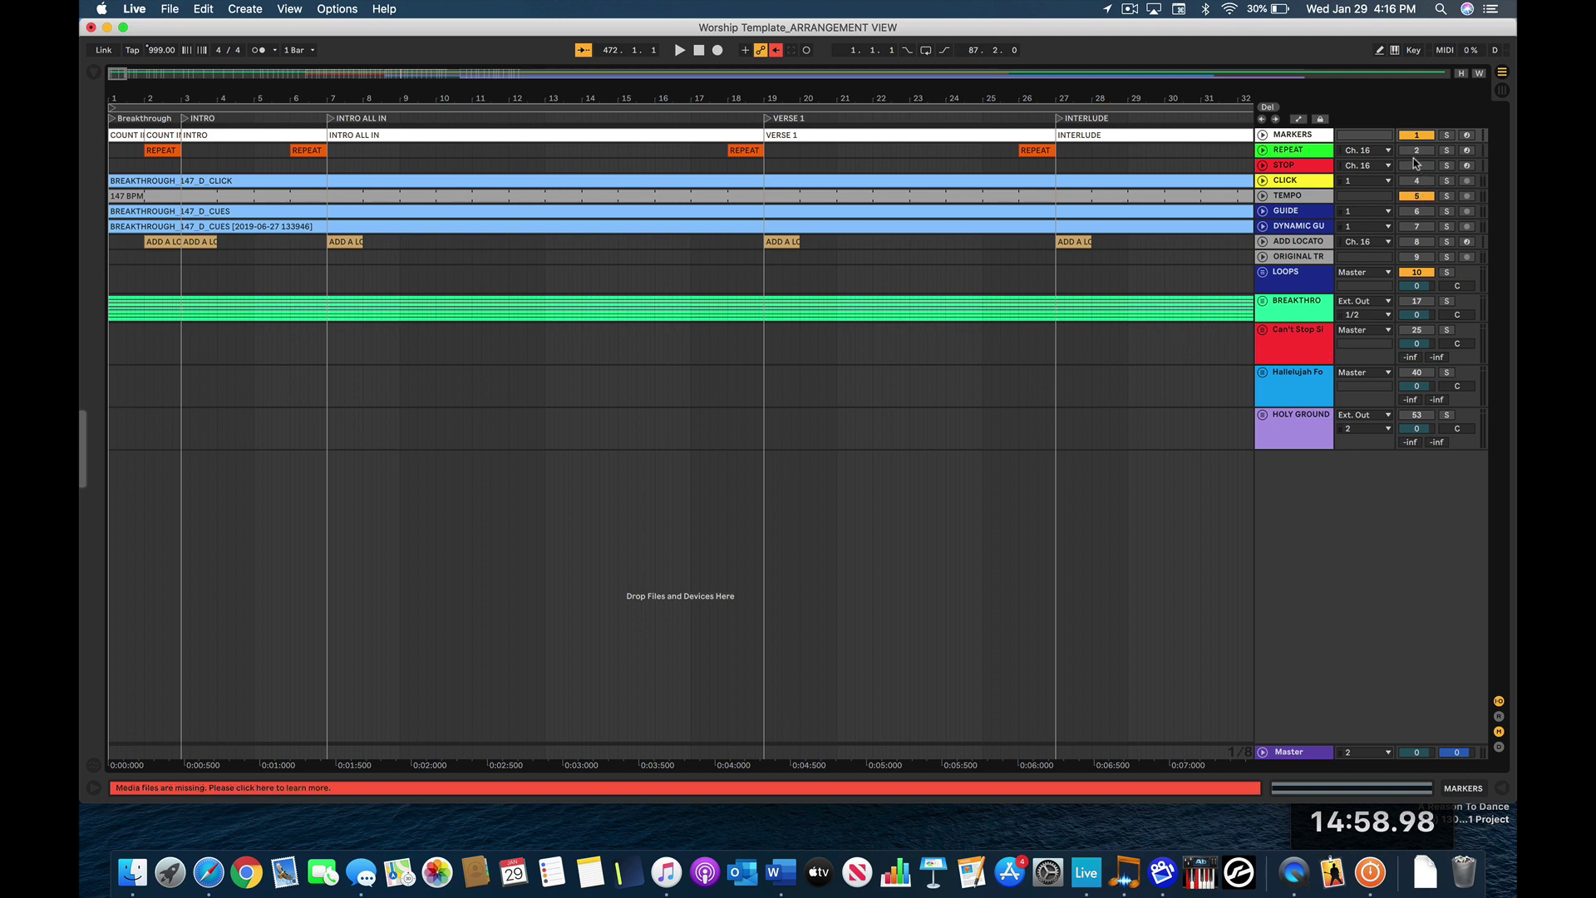
left_click_drag(1314, 135, 1324, 231)
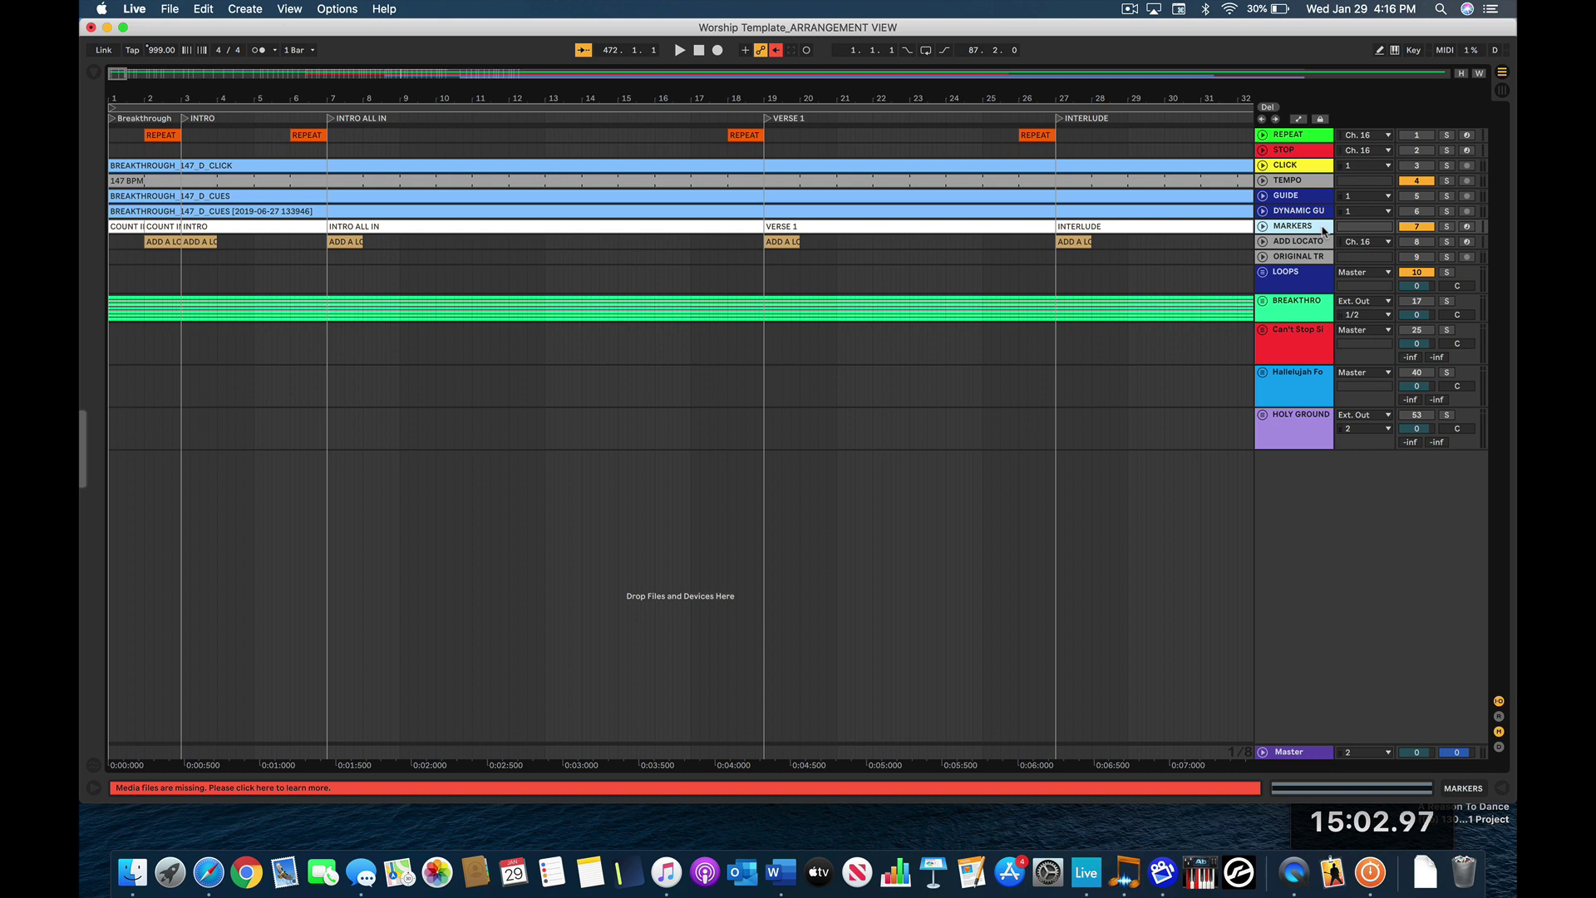
- Reactivate the GUIDE, CLICK and STOP tracks and the four song groups, leaving REPEAT and DYNAMIC GUIDE off
left_click(1407, 196)
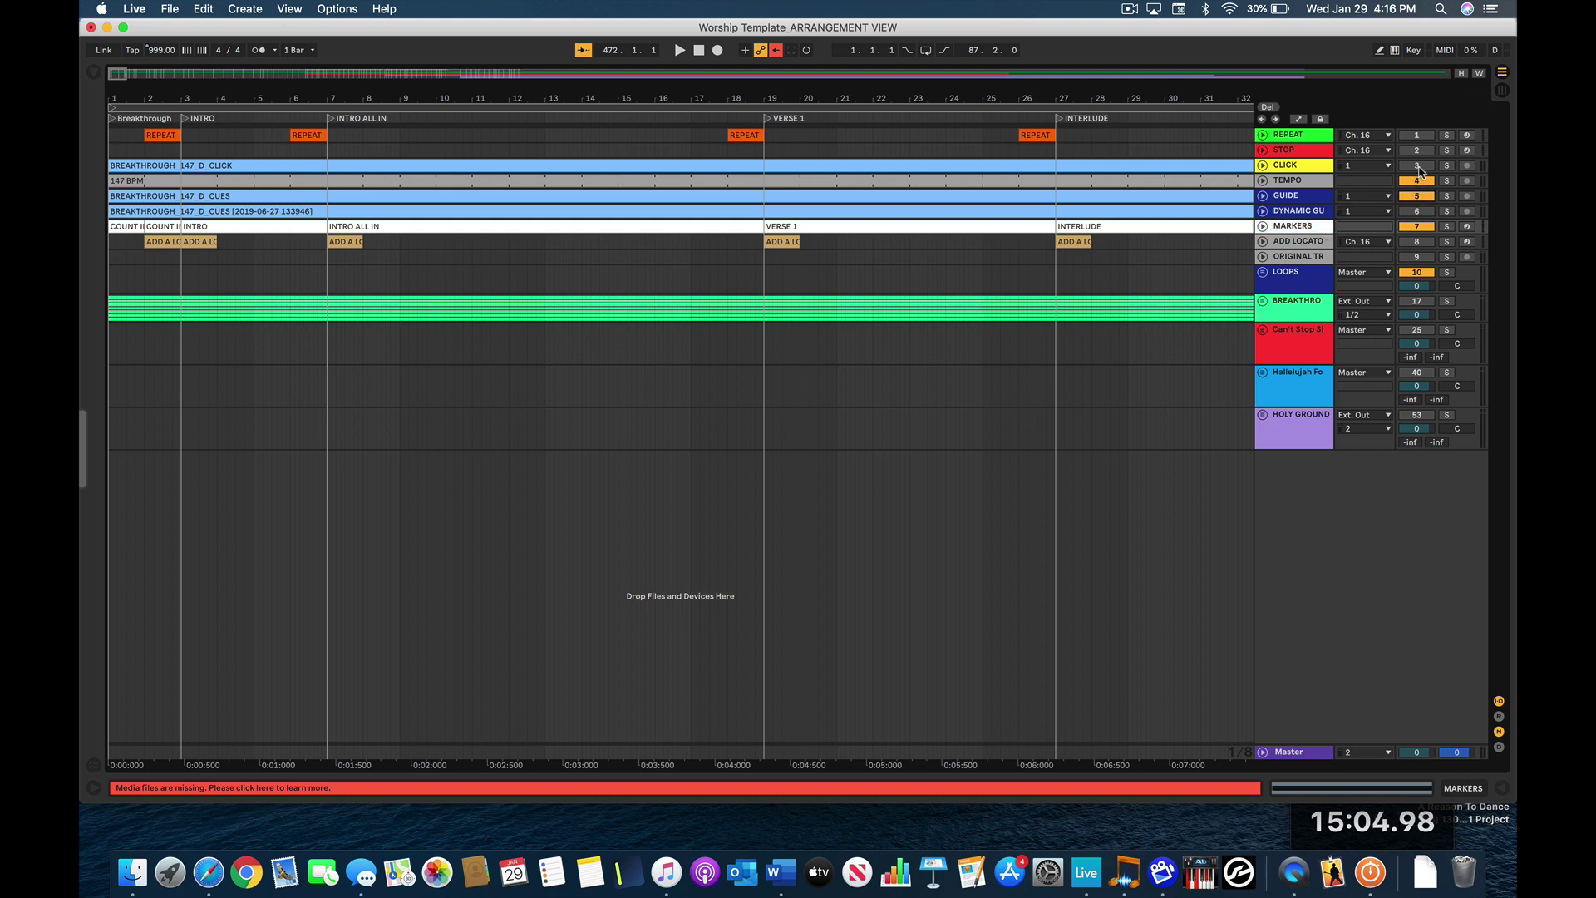
left_click(1422, 166)
left_click(1423, 151)
left_click(1416, 301)
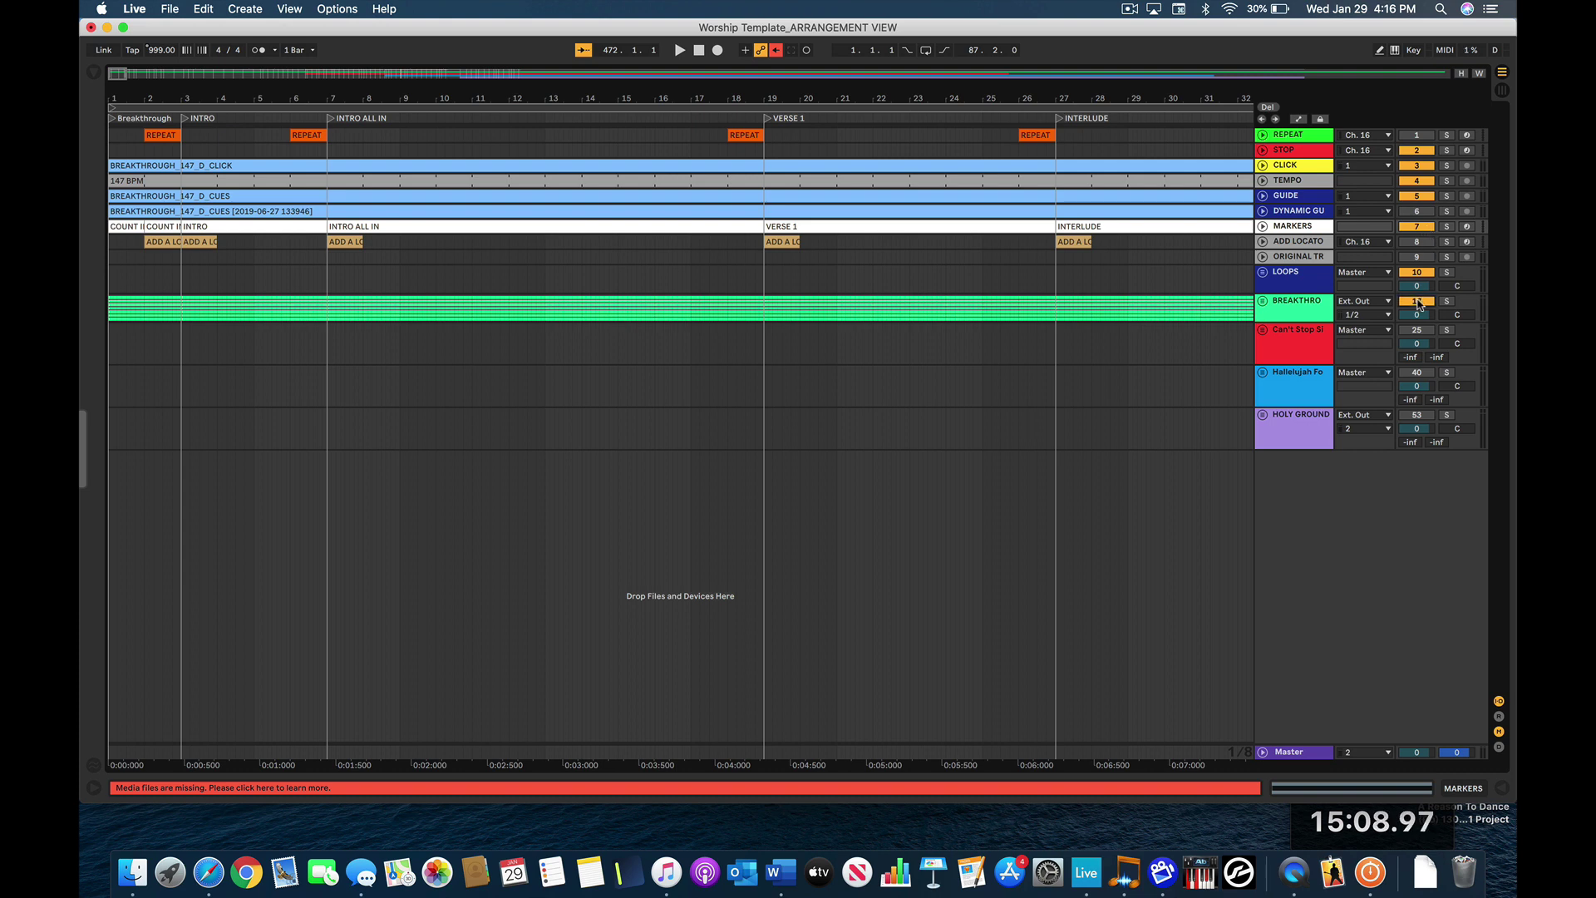
left_click(1418, 373)
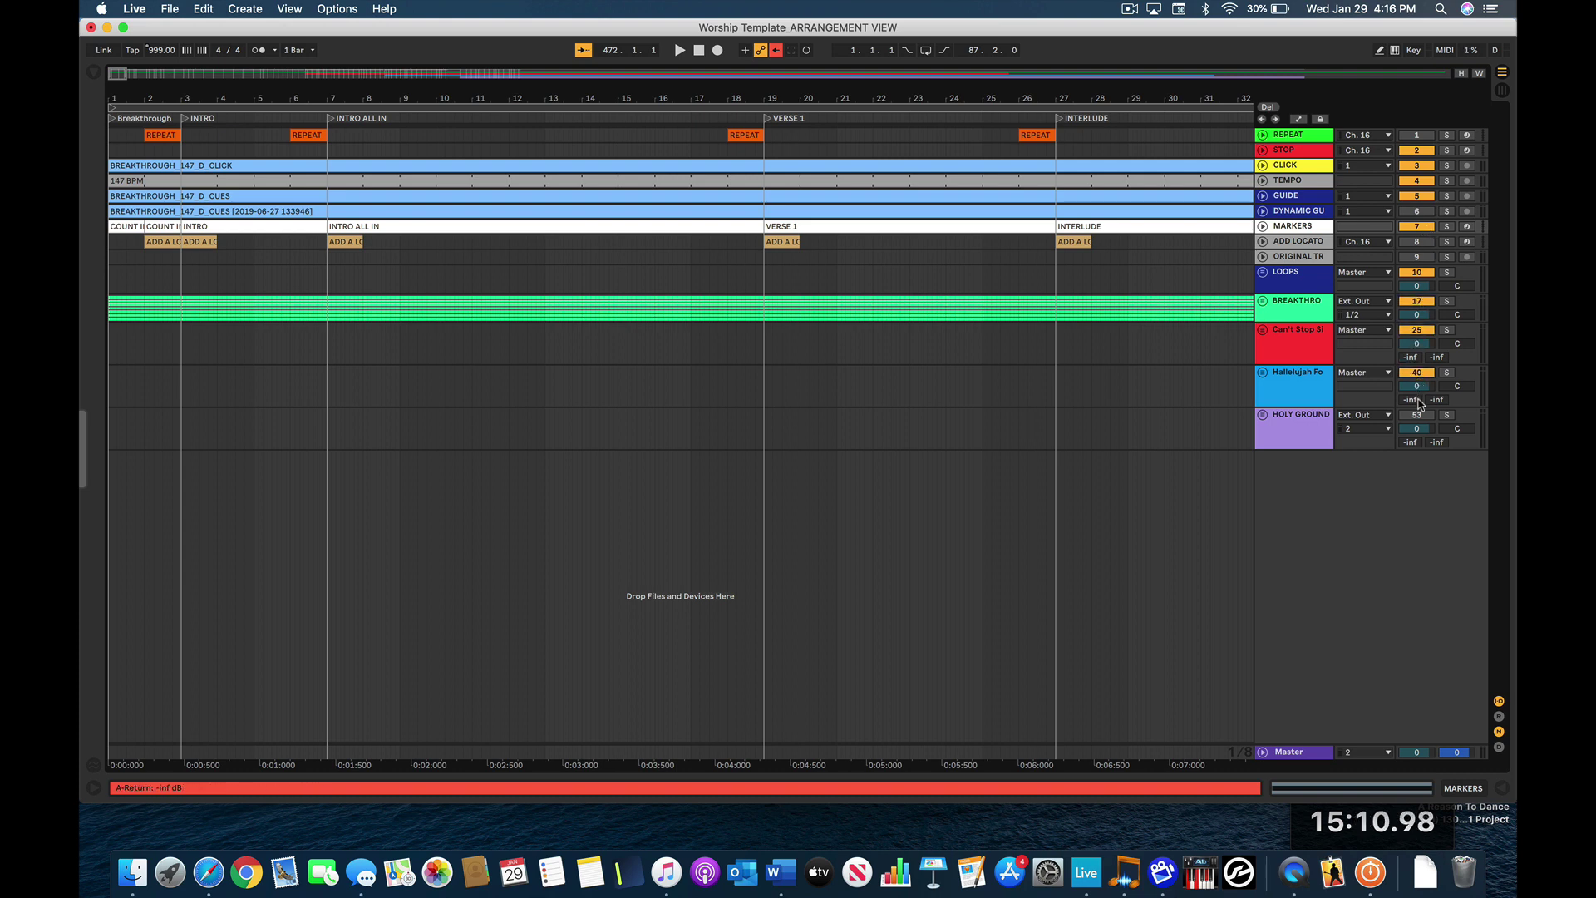
left_click(1420, 416)
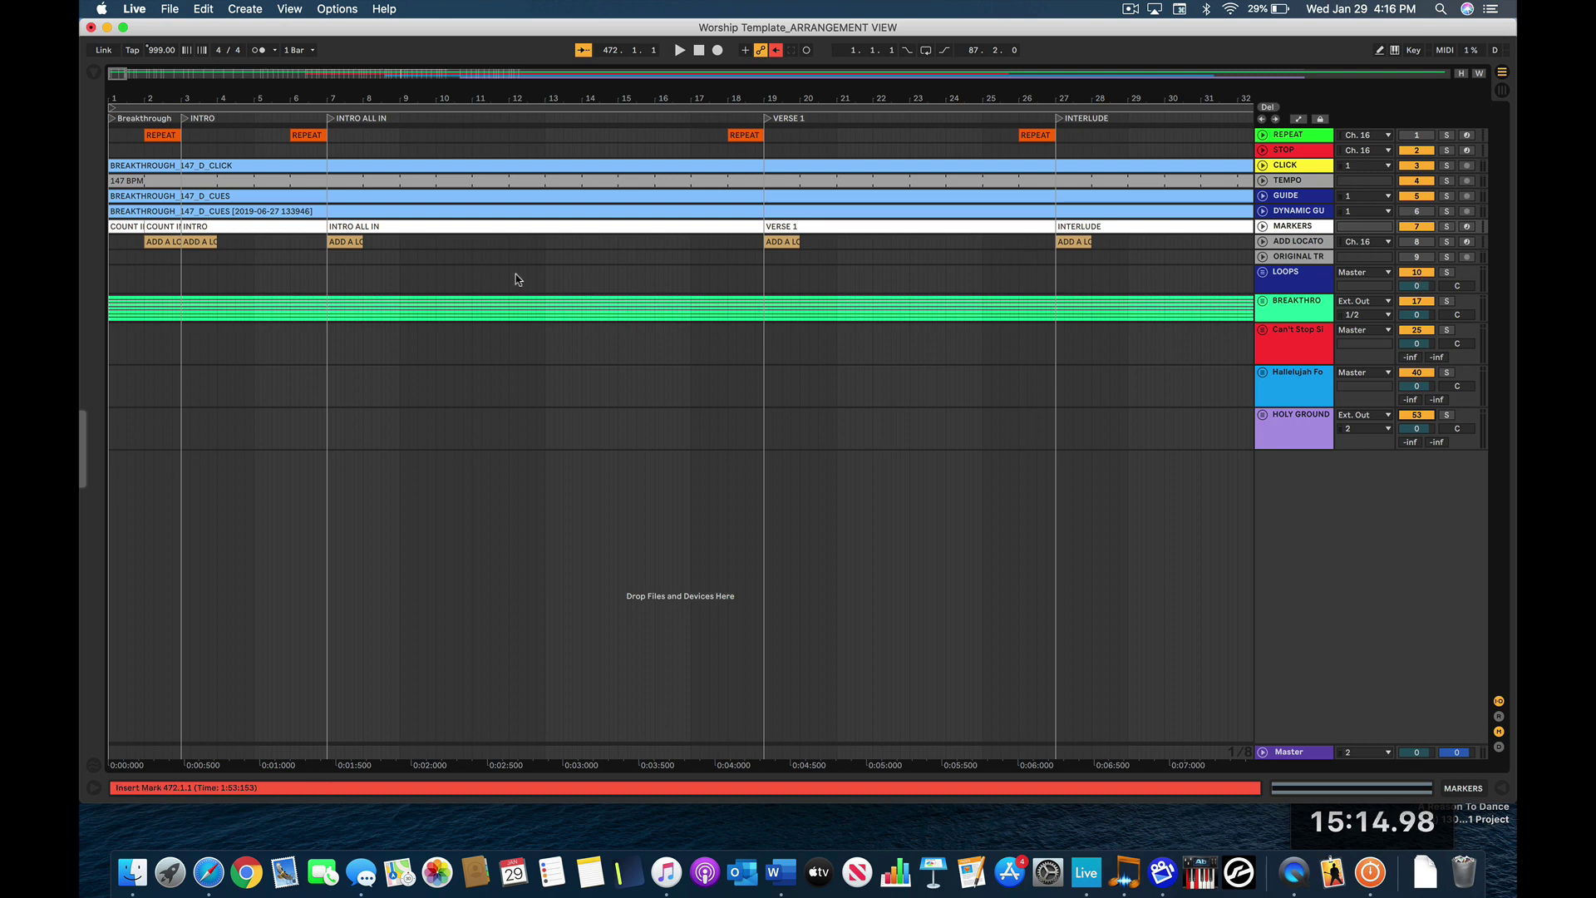
- Set the 147 BPM clip on the TEMPO track as the tempo leader
double_click(283, 179)
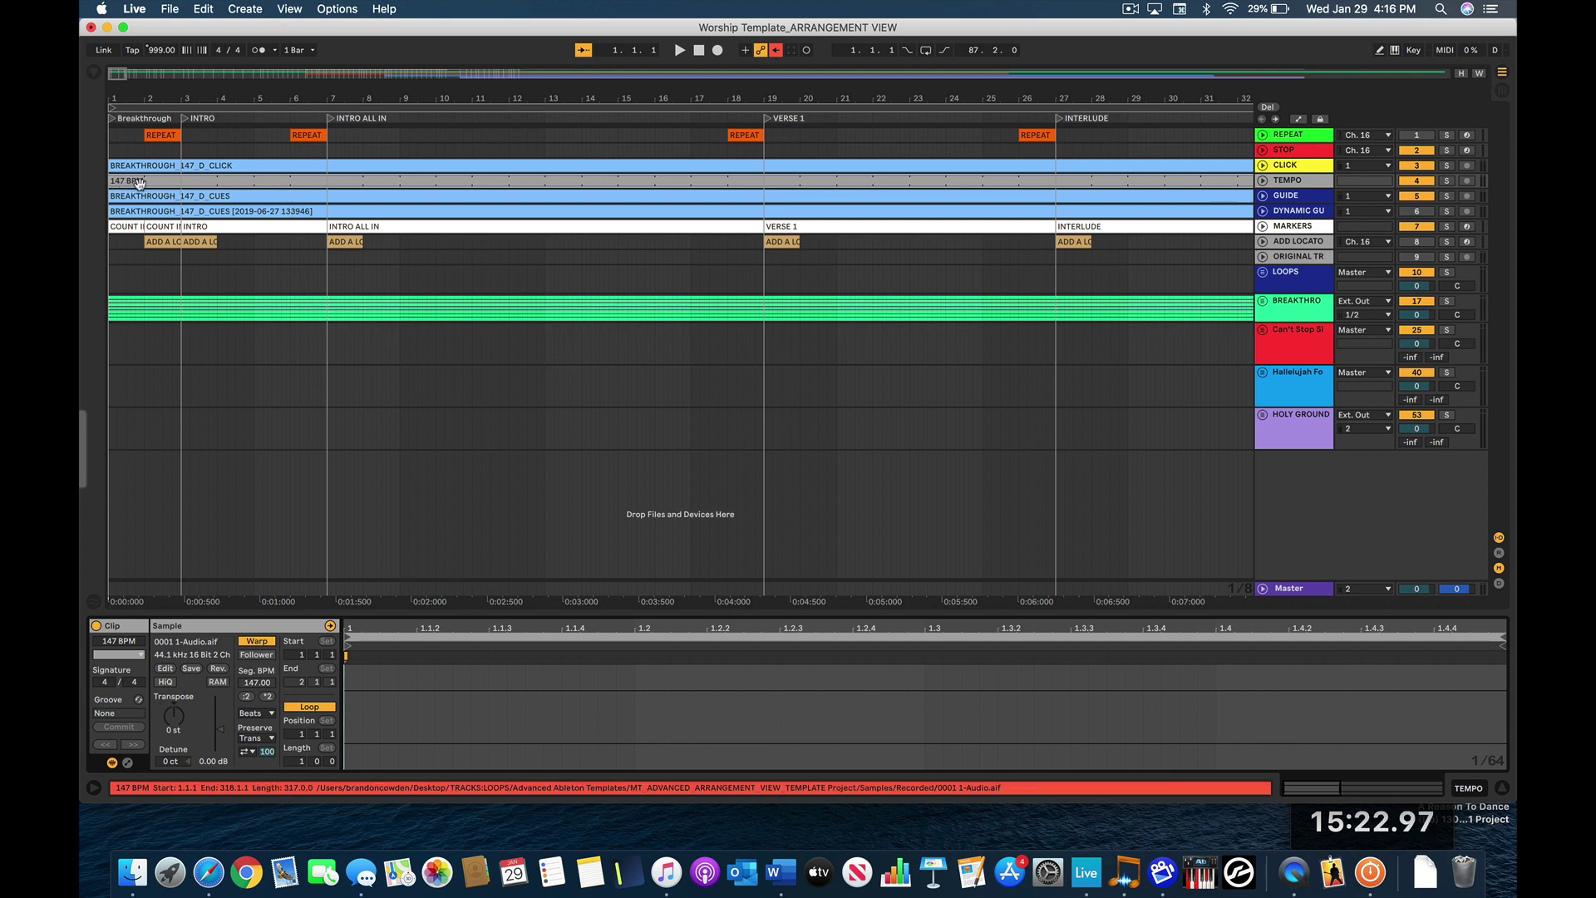
left_click(257, 656)
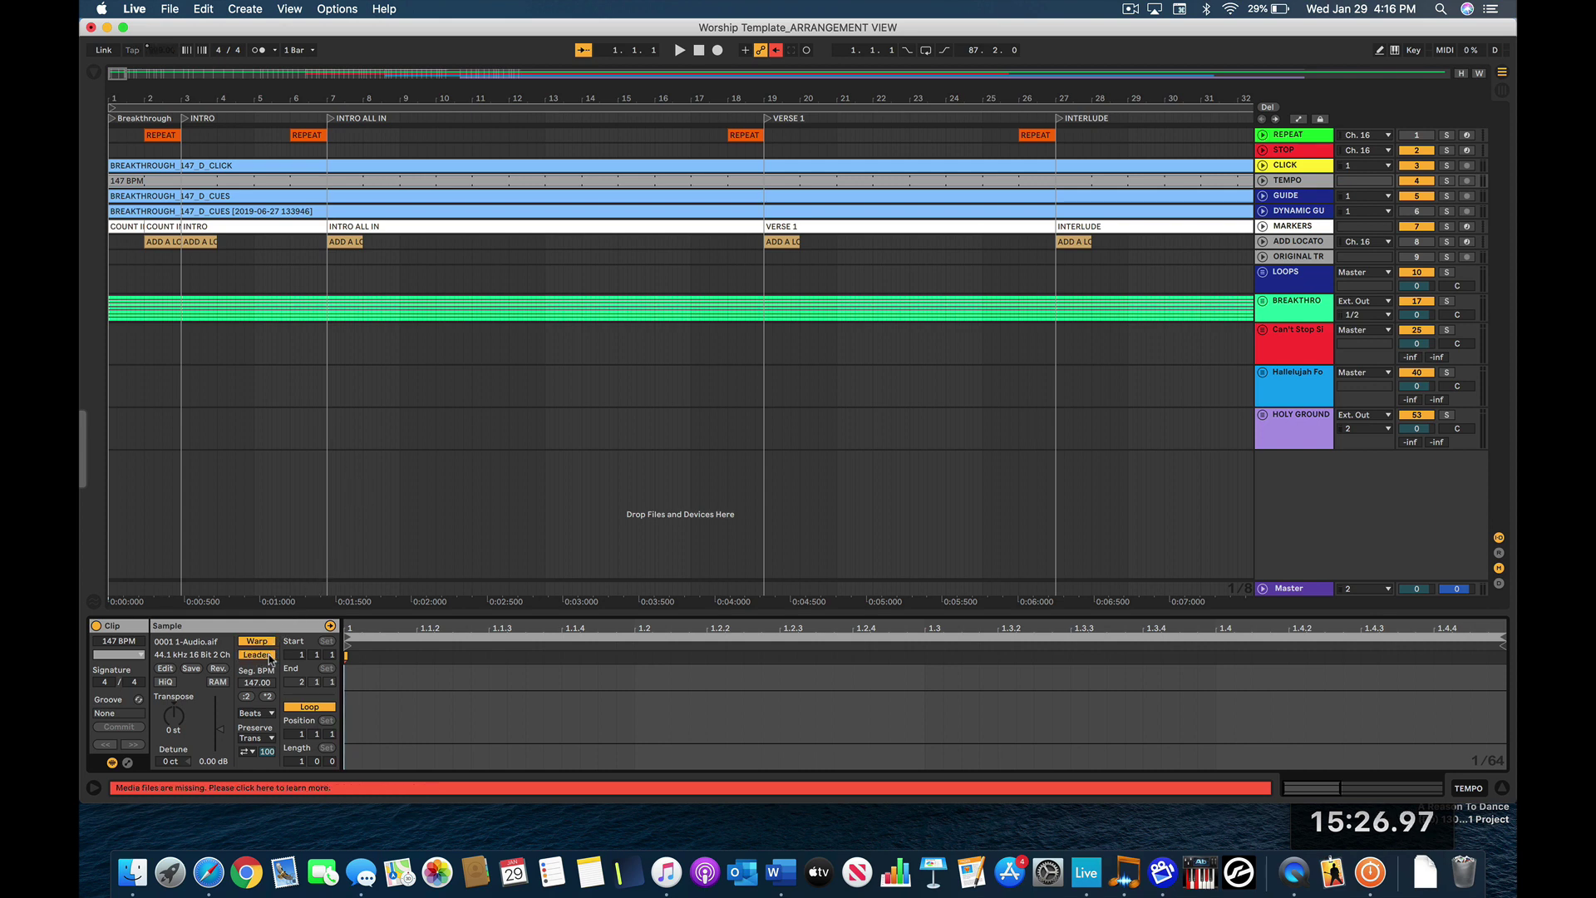
left_click(687, 367)
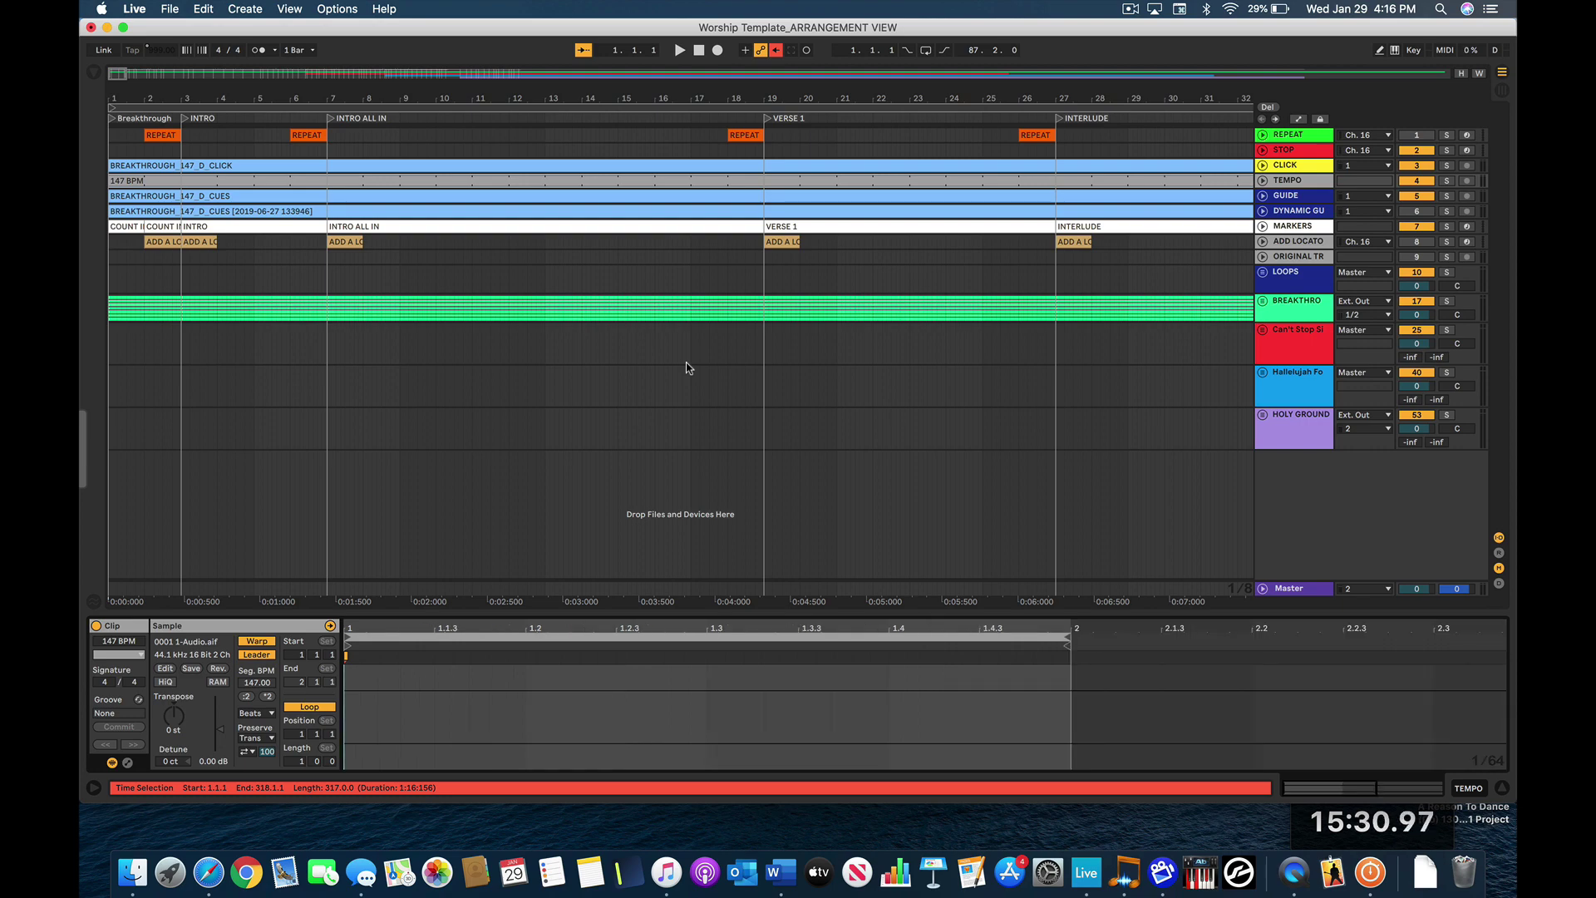
- Re-enable automation for the song tempo so it follows the tempo leader clip
key("minus")
key("minus")
key("minus")
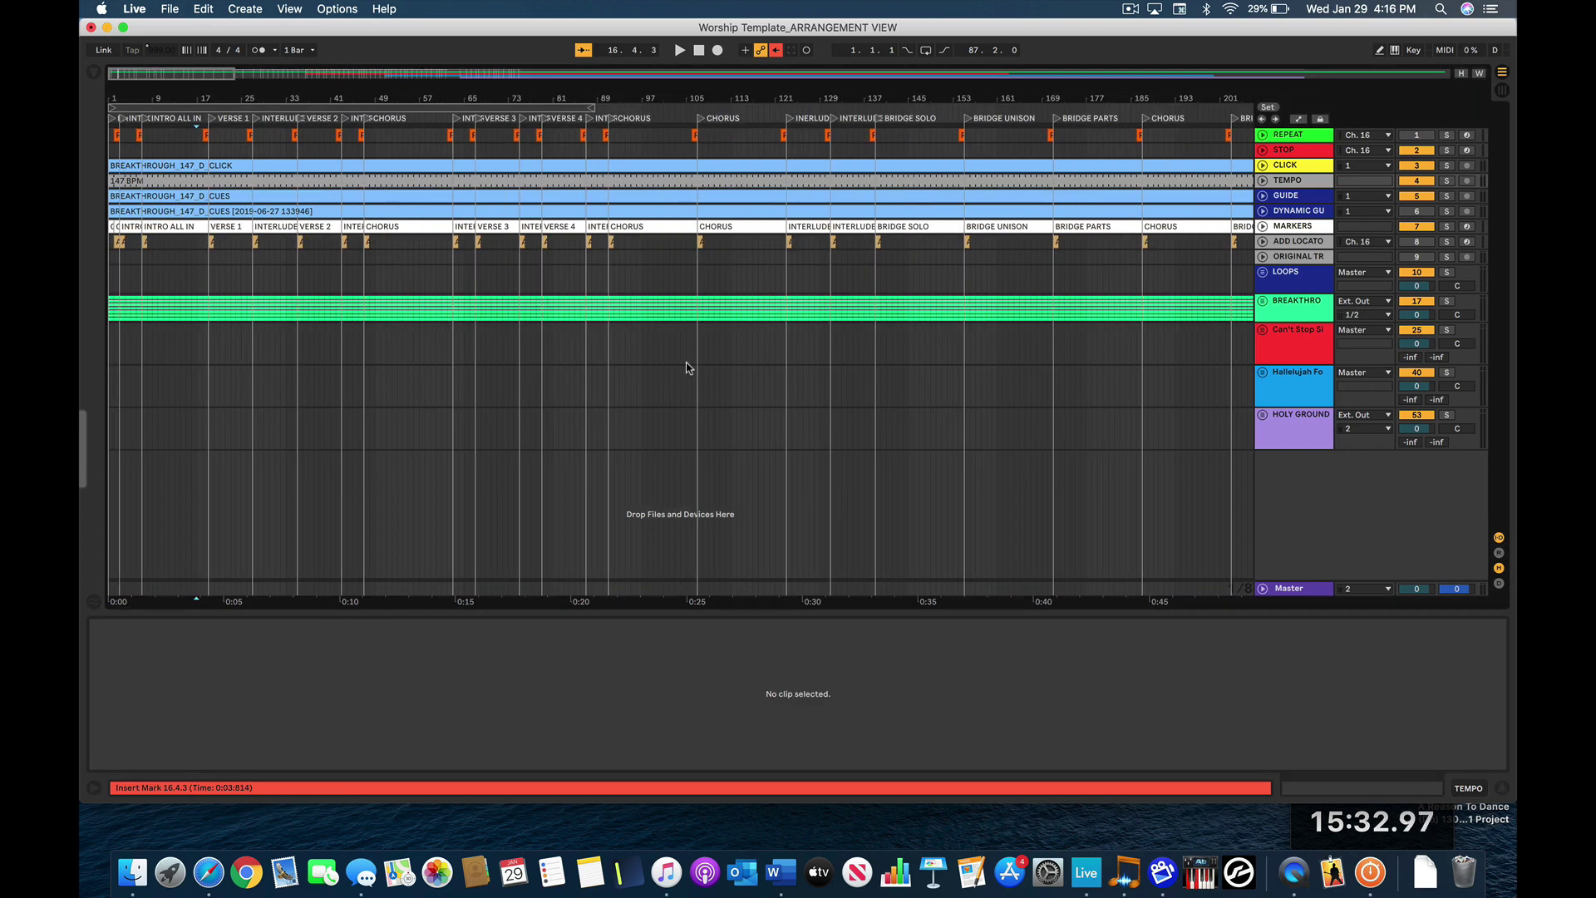
scroll(945, 339, "right", 10)
scroll(945, 339, "right", 10)
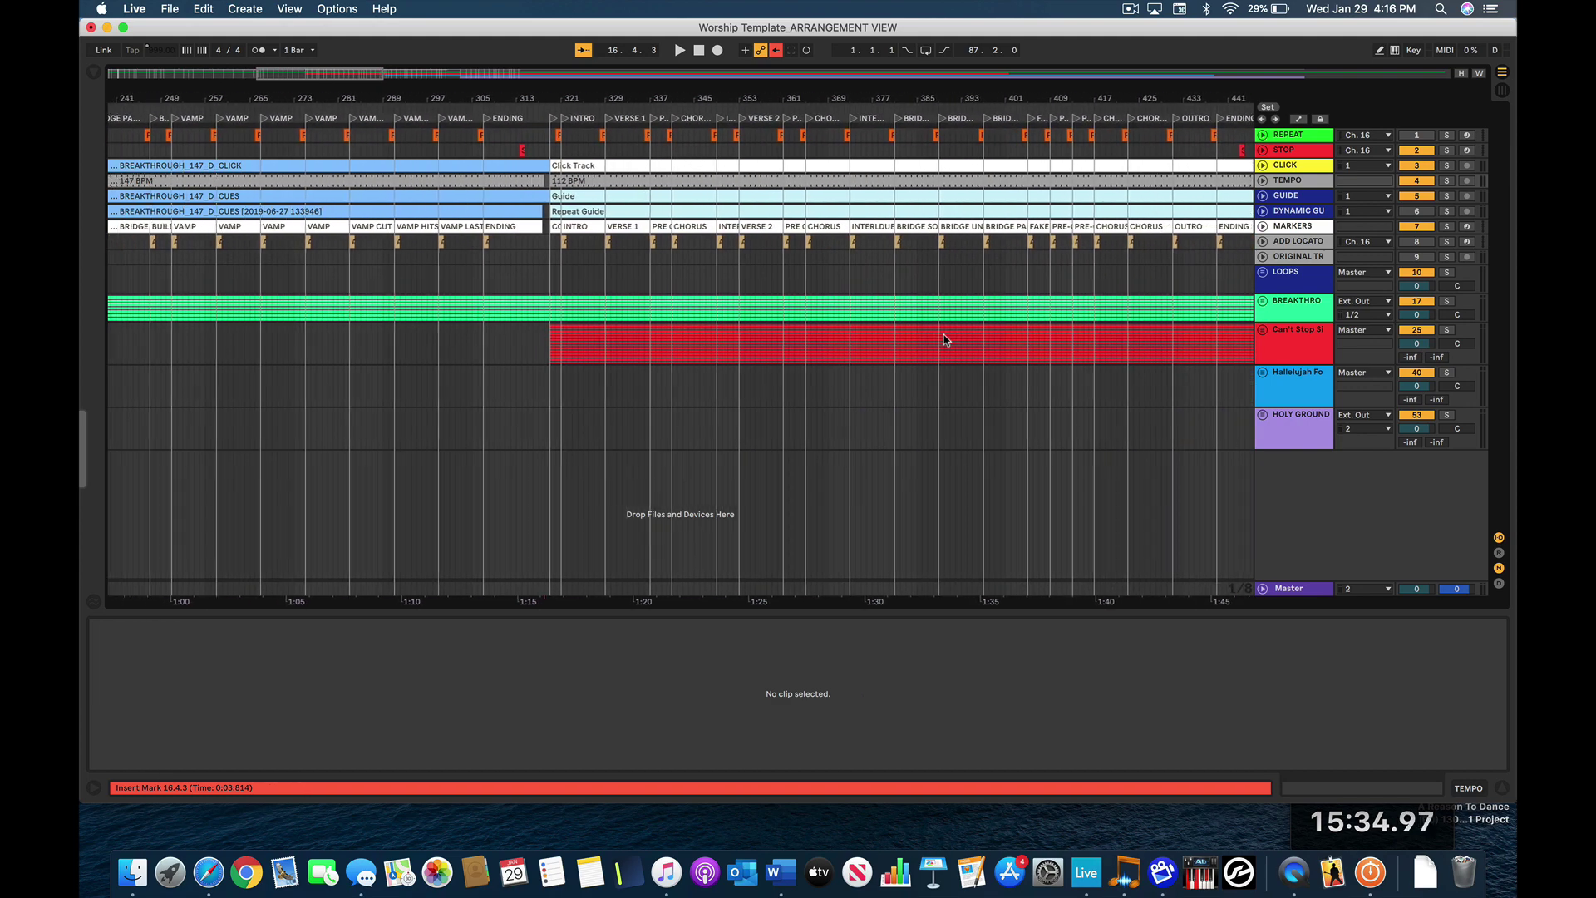
scroll(502, 339, "left", 12)
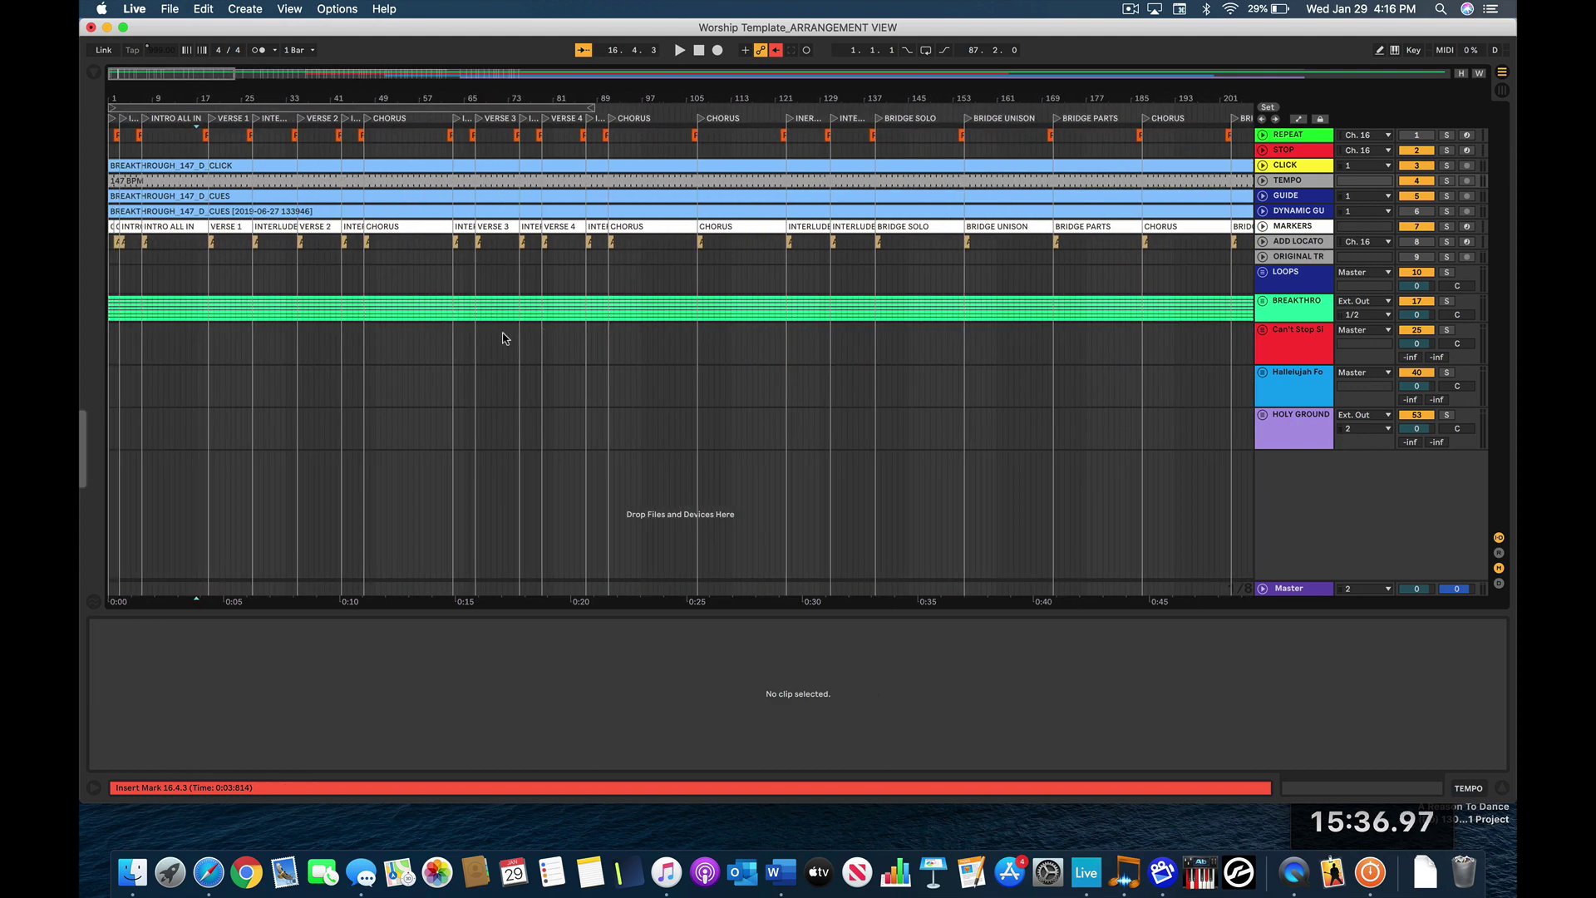
right_click(166, 53)
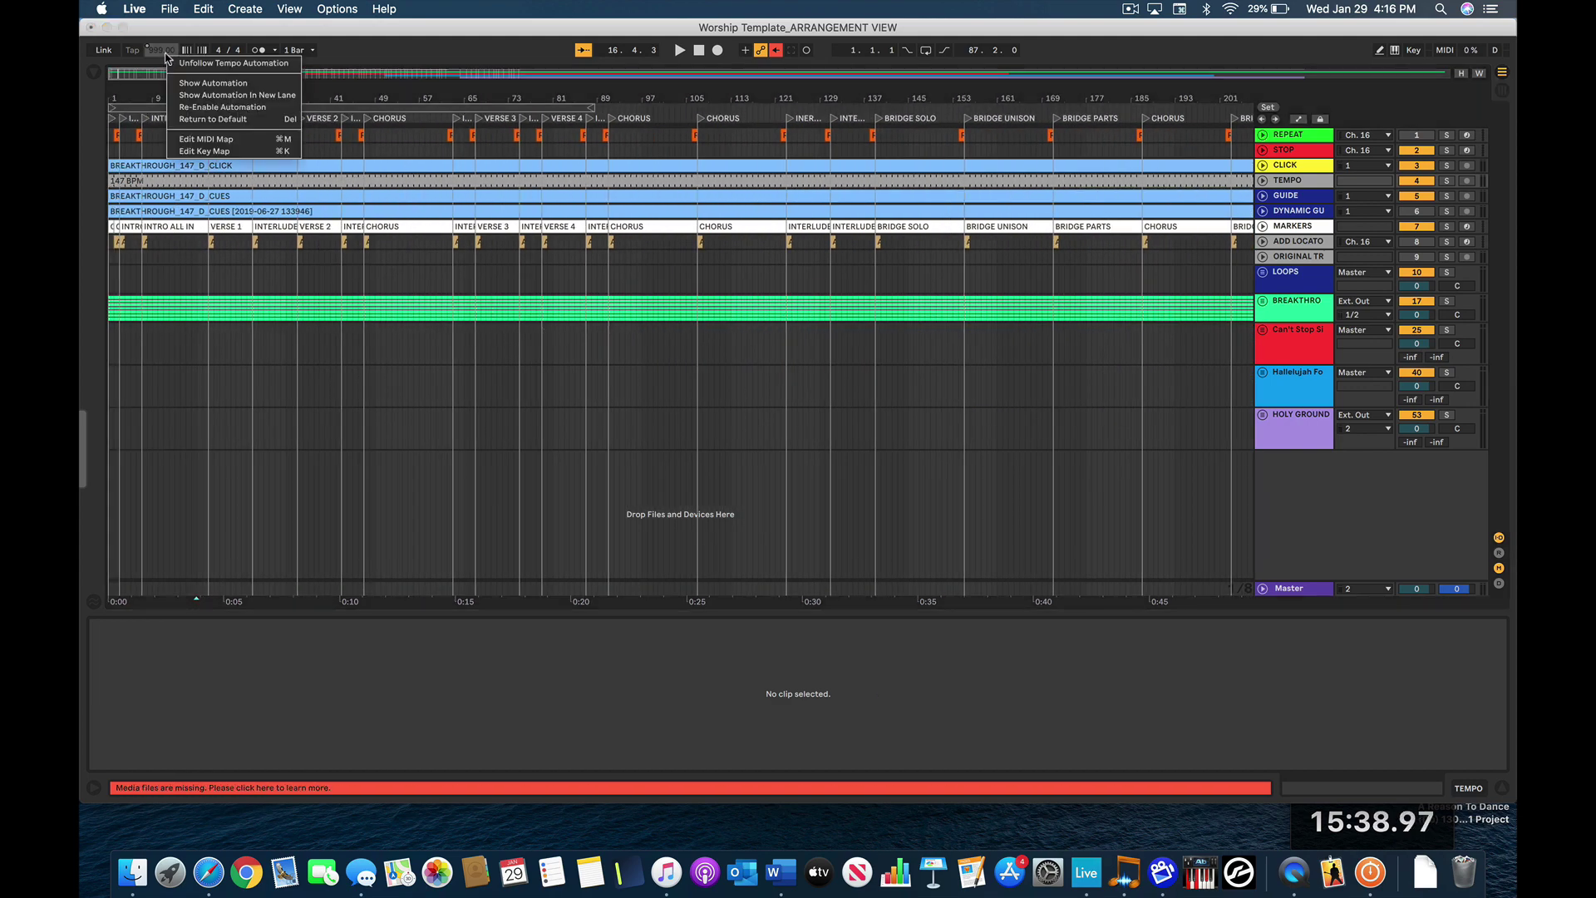
left_click(222, 108)
key("super+a")
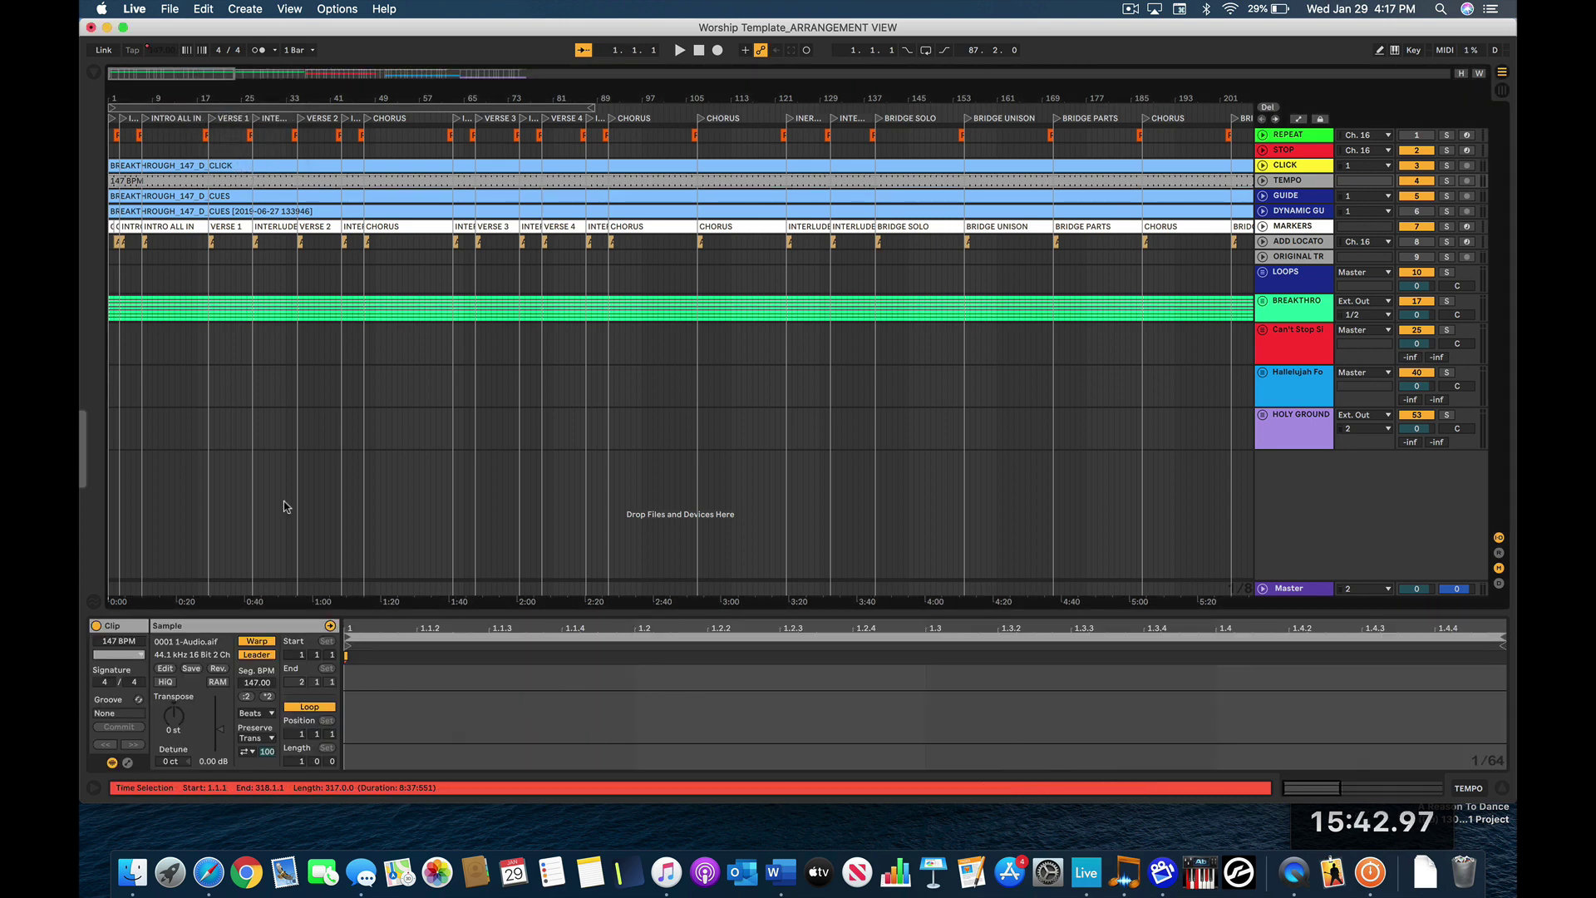
- Set the 112 BPM clip on the TEMPO track as the tempo leader for the Can't Stop song
scroll(630, 437, "right", 10)
scroll(630, 436, "right", 2)
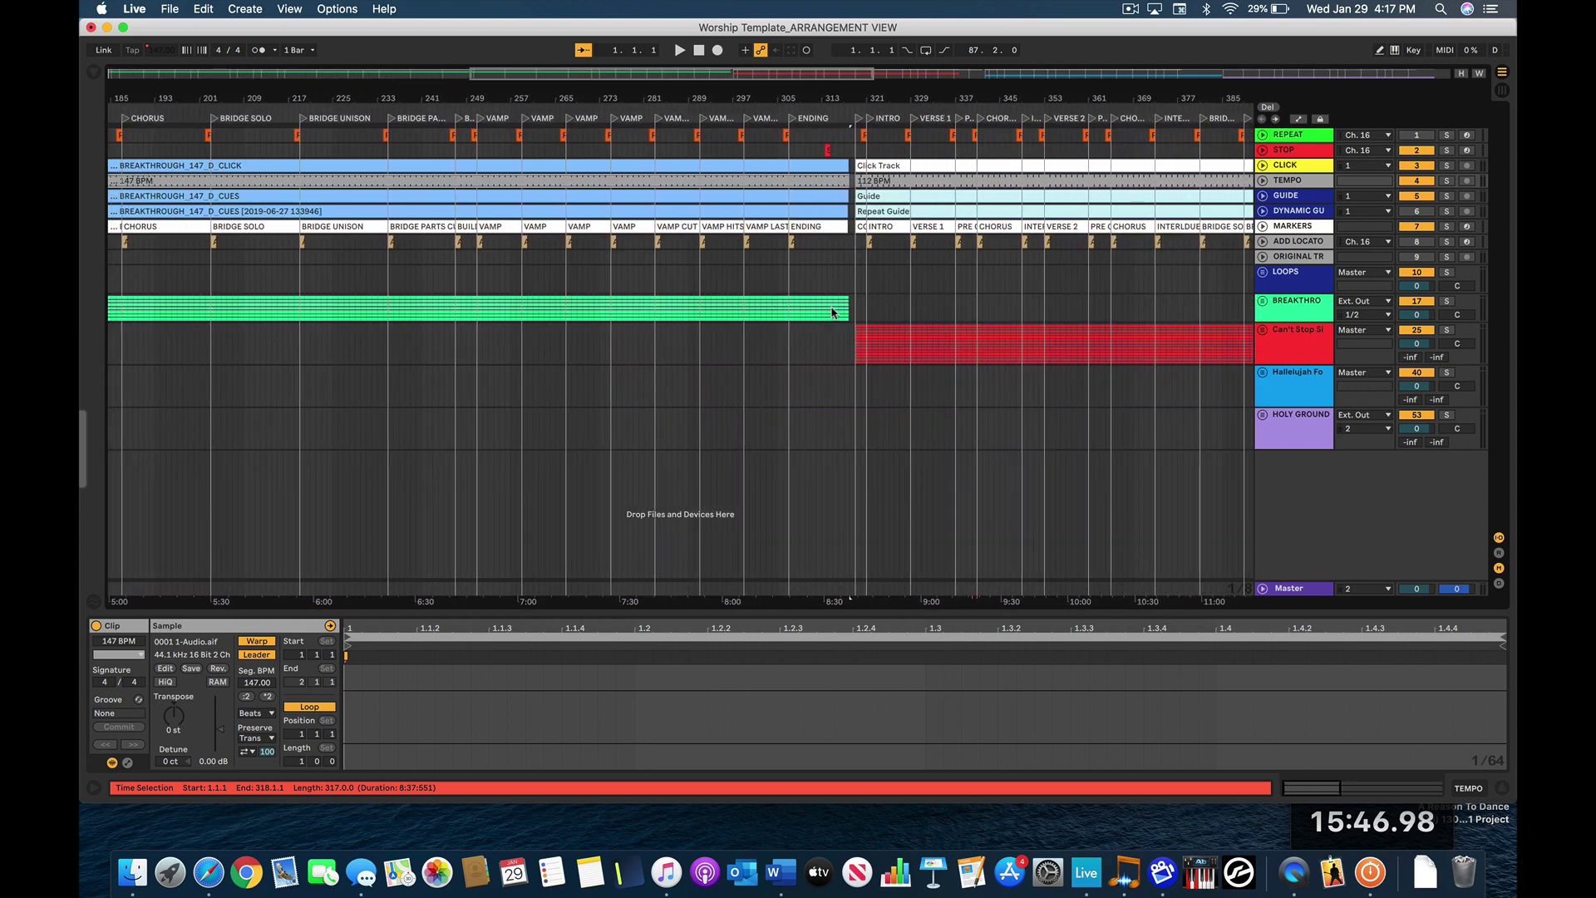
left_click(916, 196)
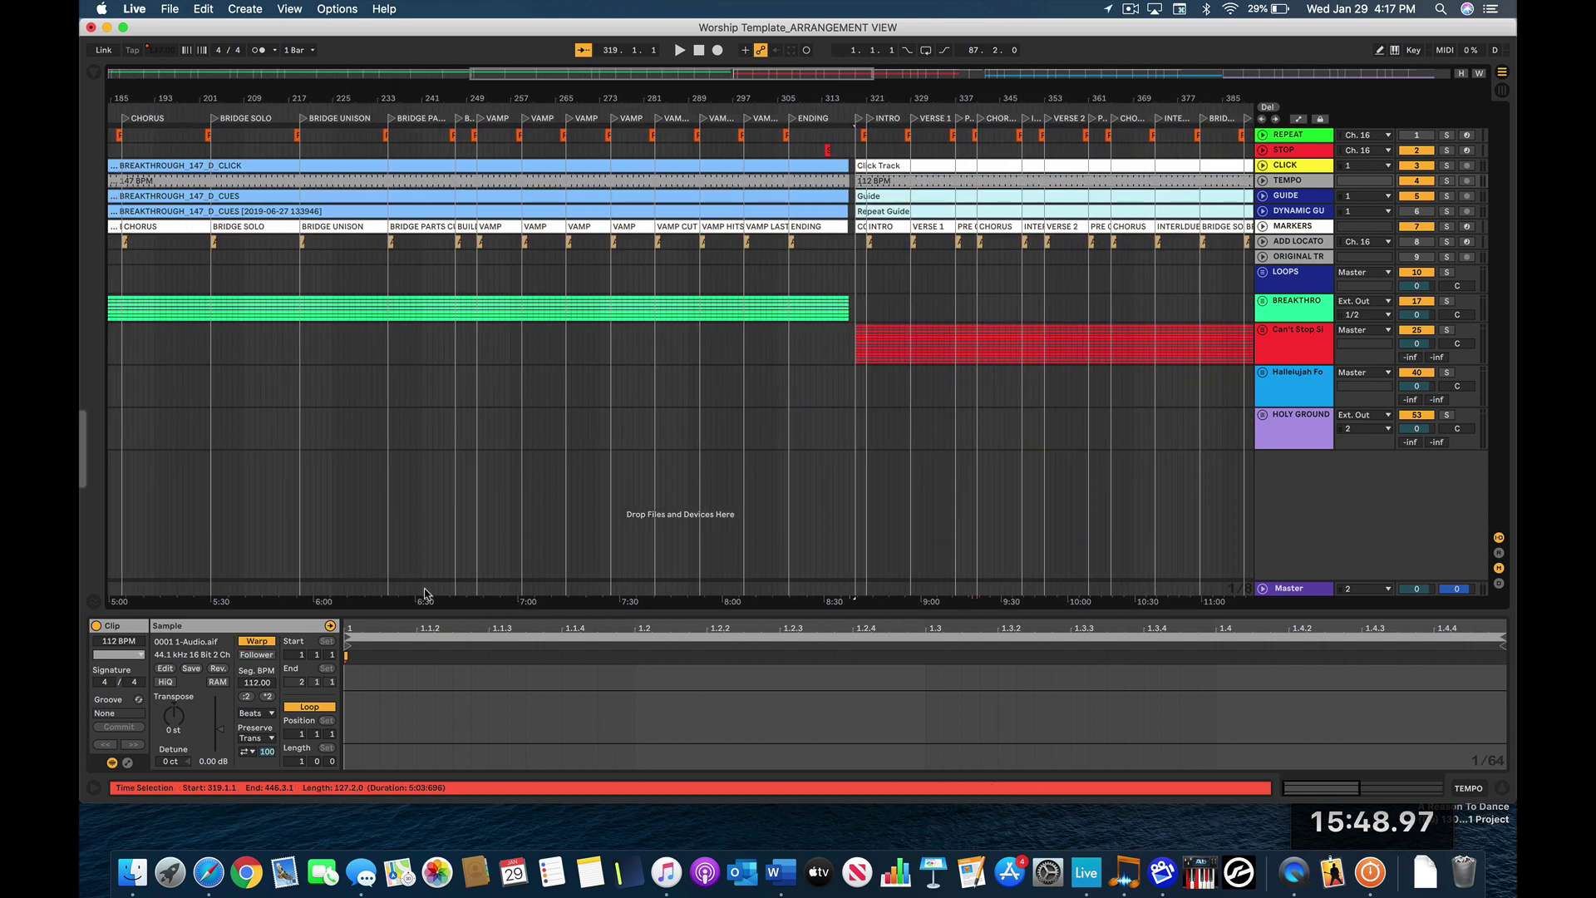
scroll(841, 517, "right", 15)
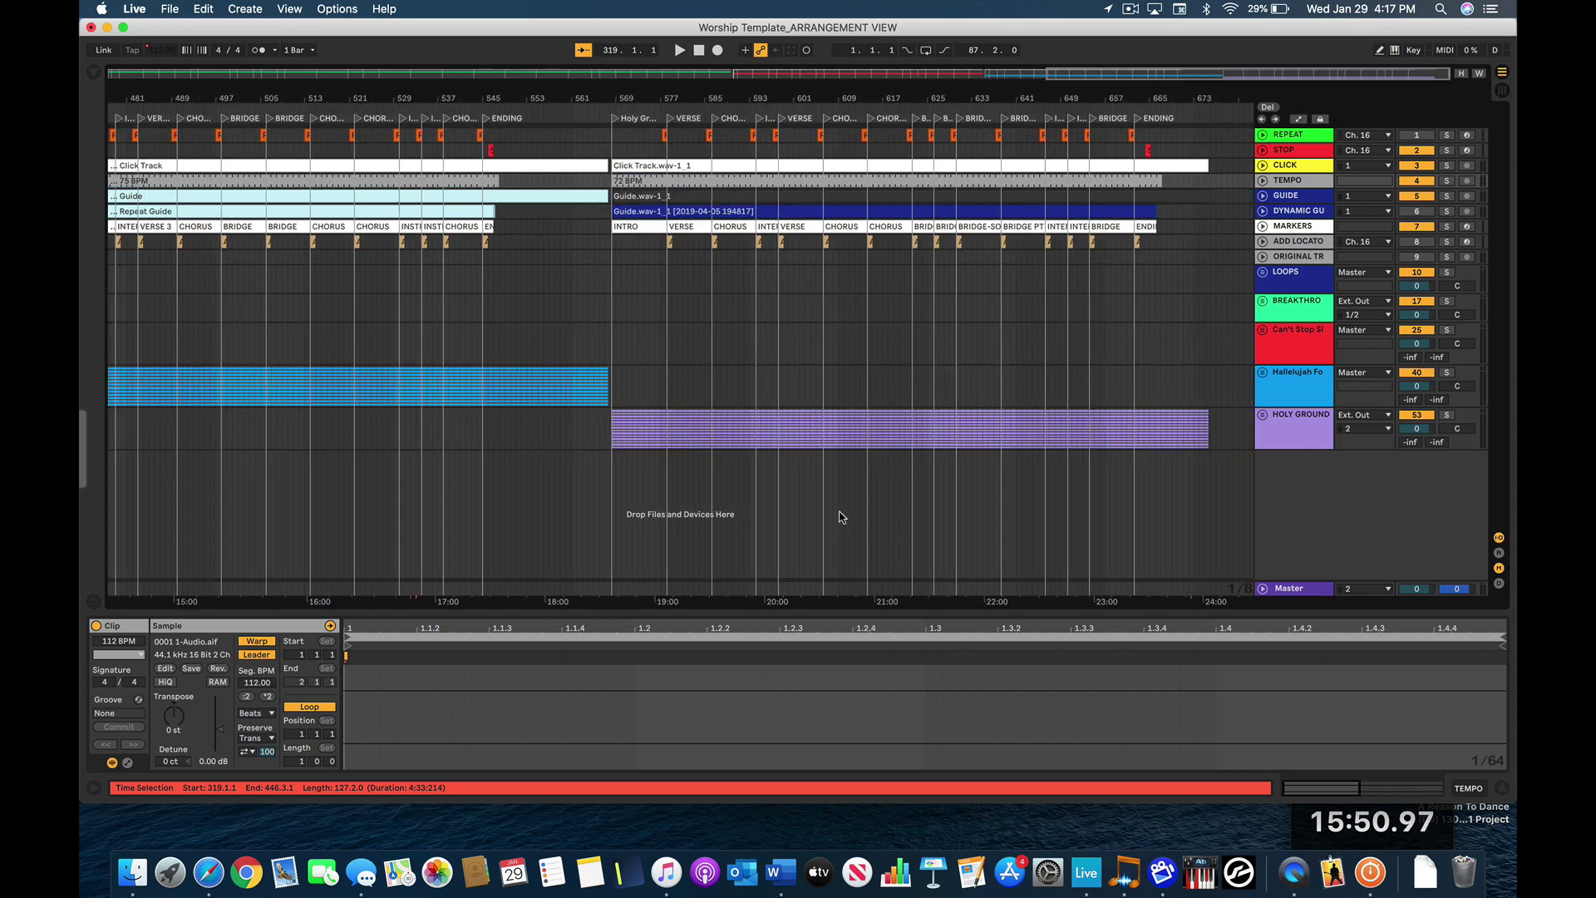
- Make the 75 BPM and 72 BPM clips tempo leaders for the Hallelujah and Holy Ground songs
scroll(512, 325, "left", 8)
key("Right")
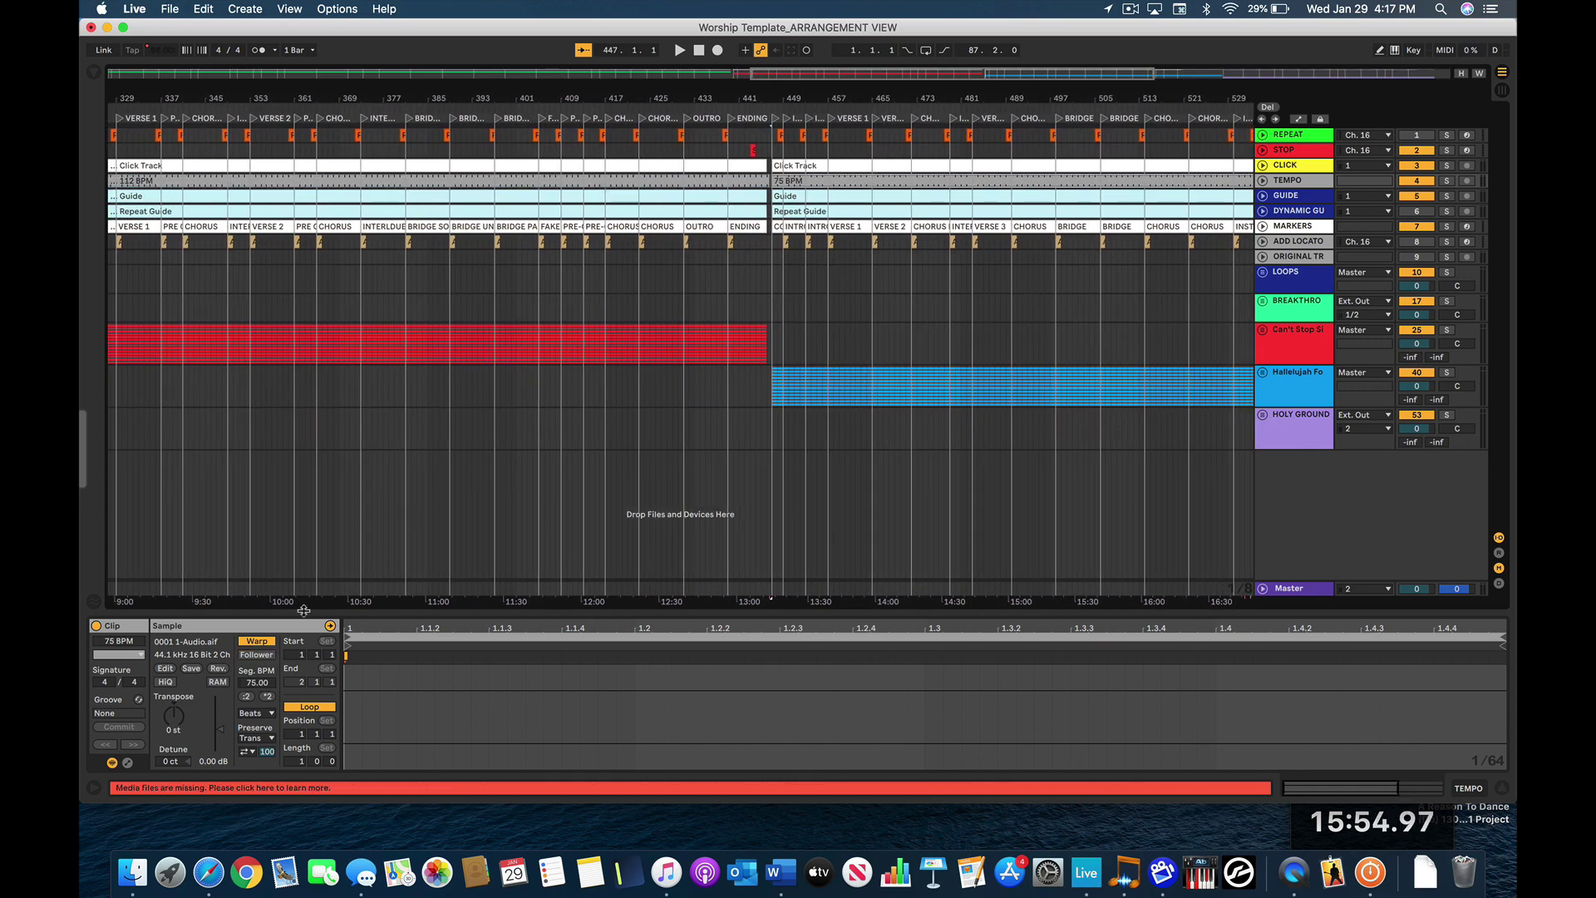
left_click(258, 654)
scroll(830, 445, "right", 7)
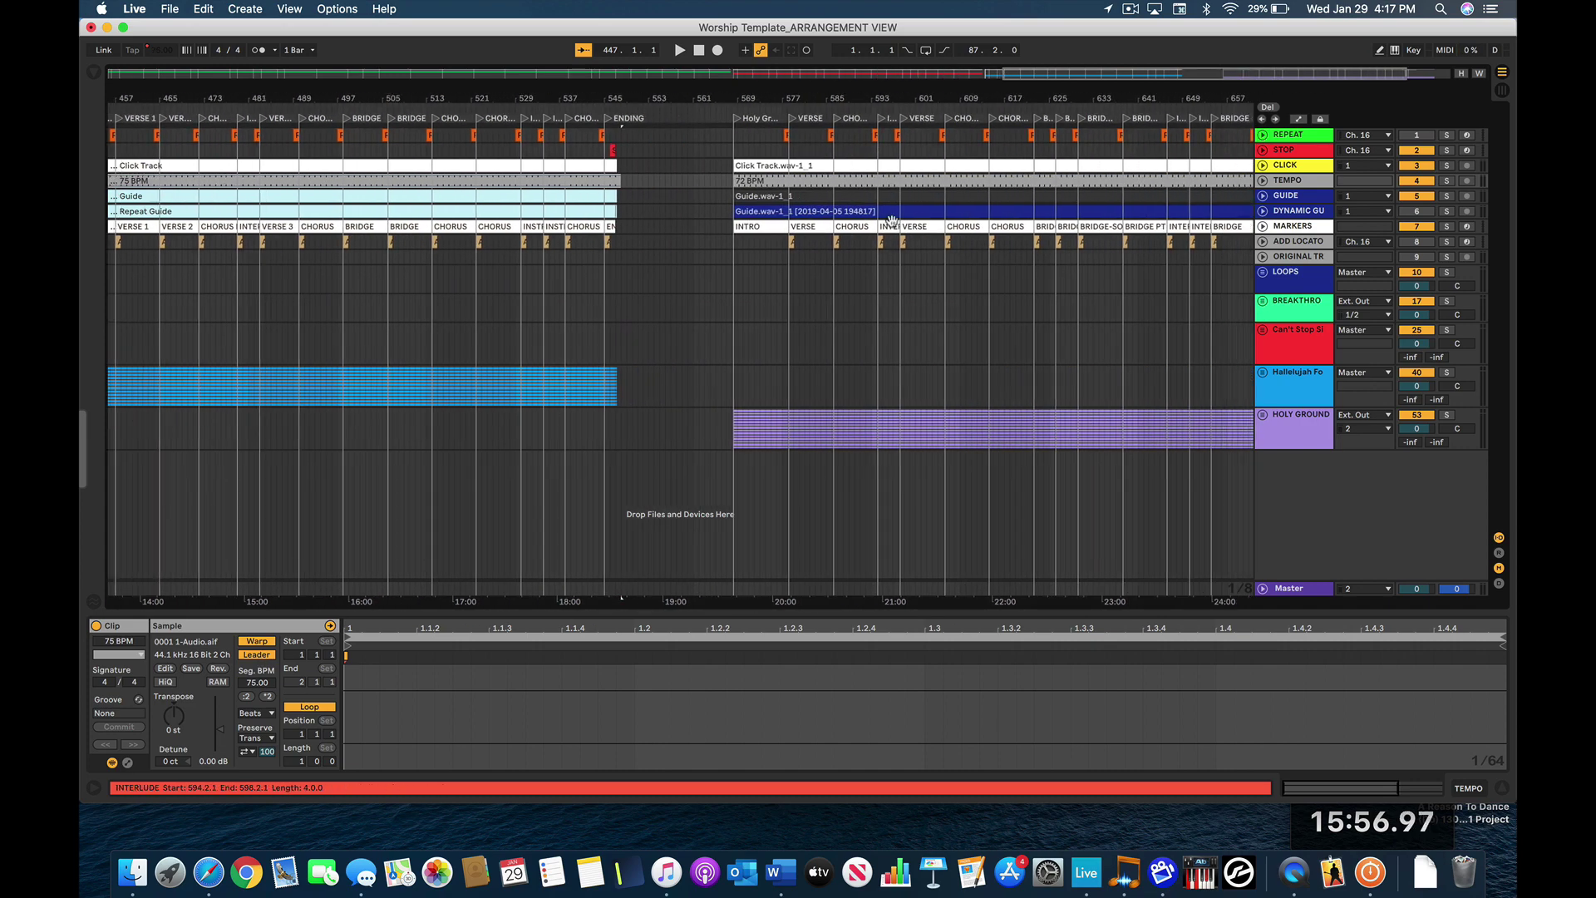
key("Right")
left_click(257, 655)
- Return to the beginning of the arrangement, and switch to Good Stopwatch to stop the running timer
scroll(955, 466, "right", 2)
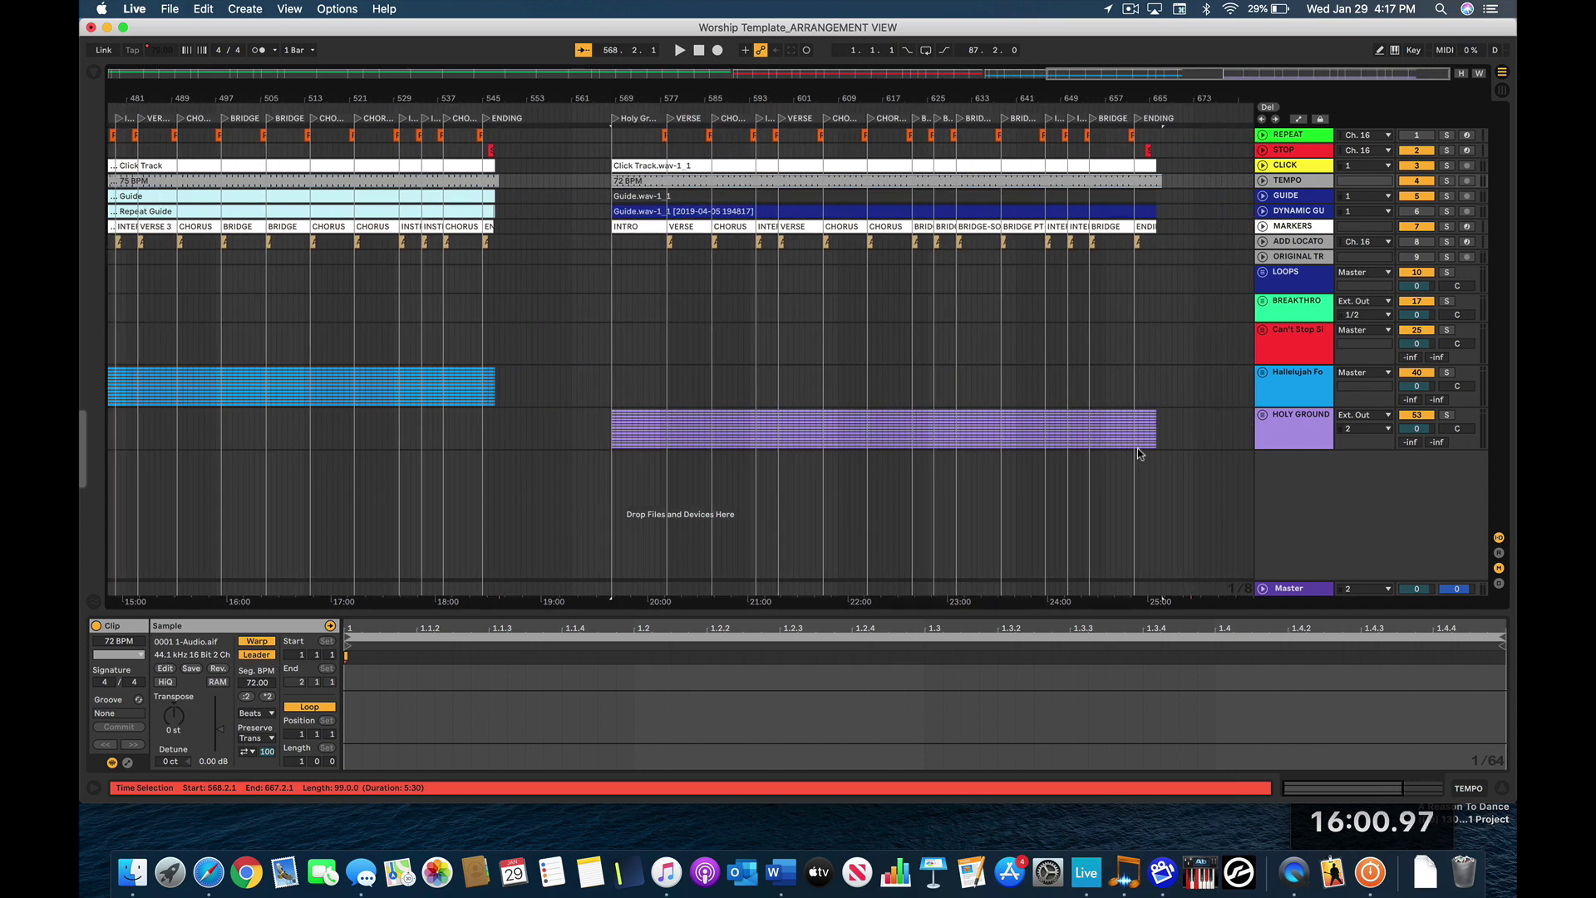
scroll(467, 420, "left", 10)
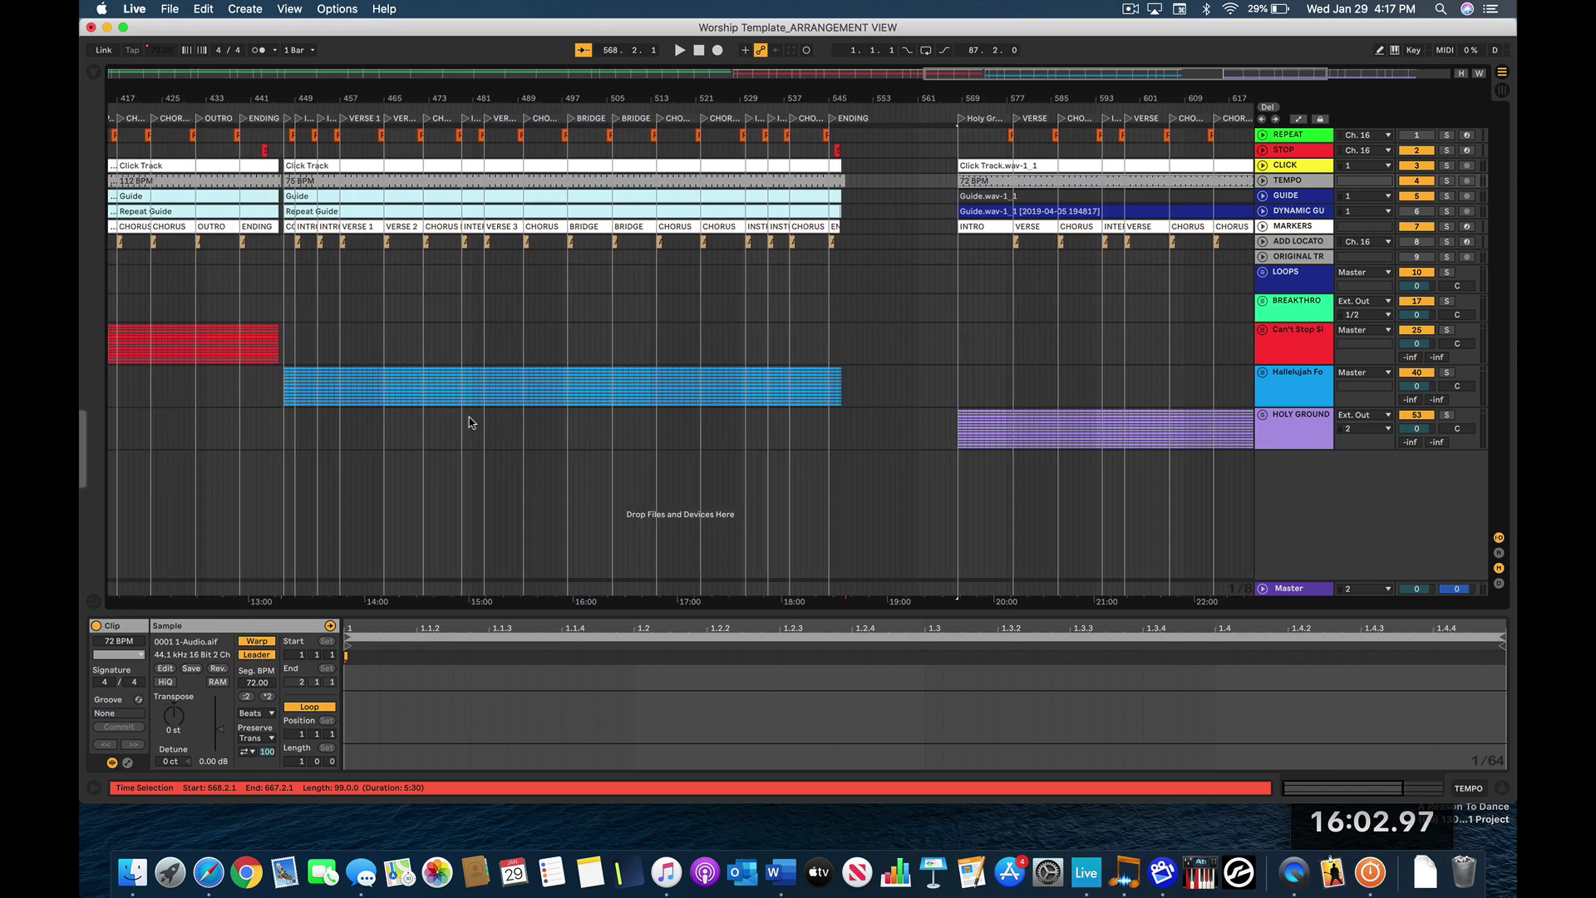
scroll(470, 422, "up", 10)
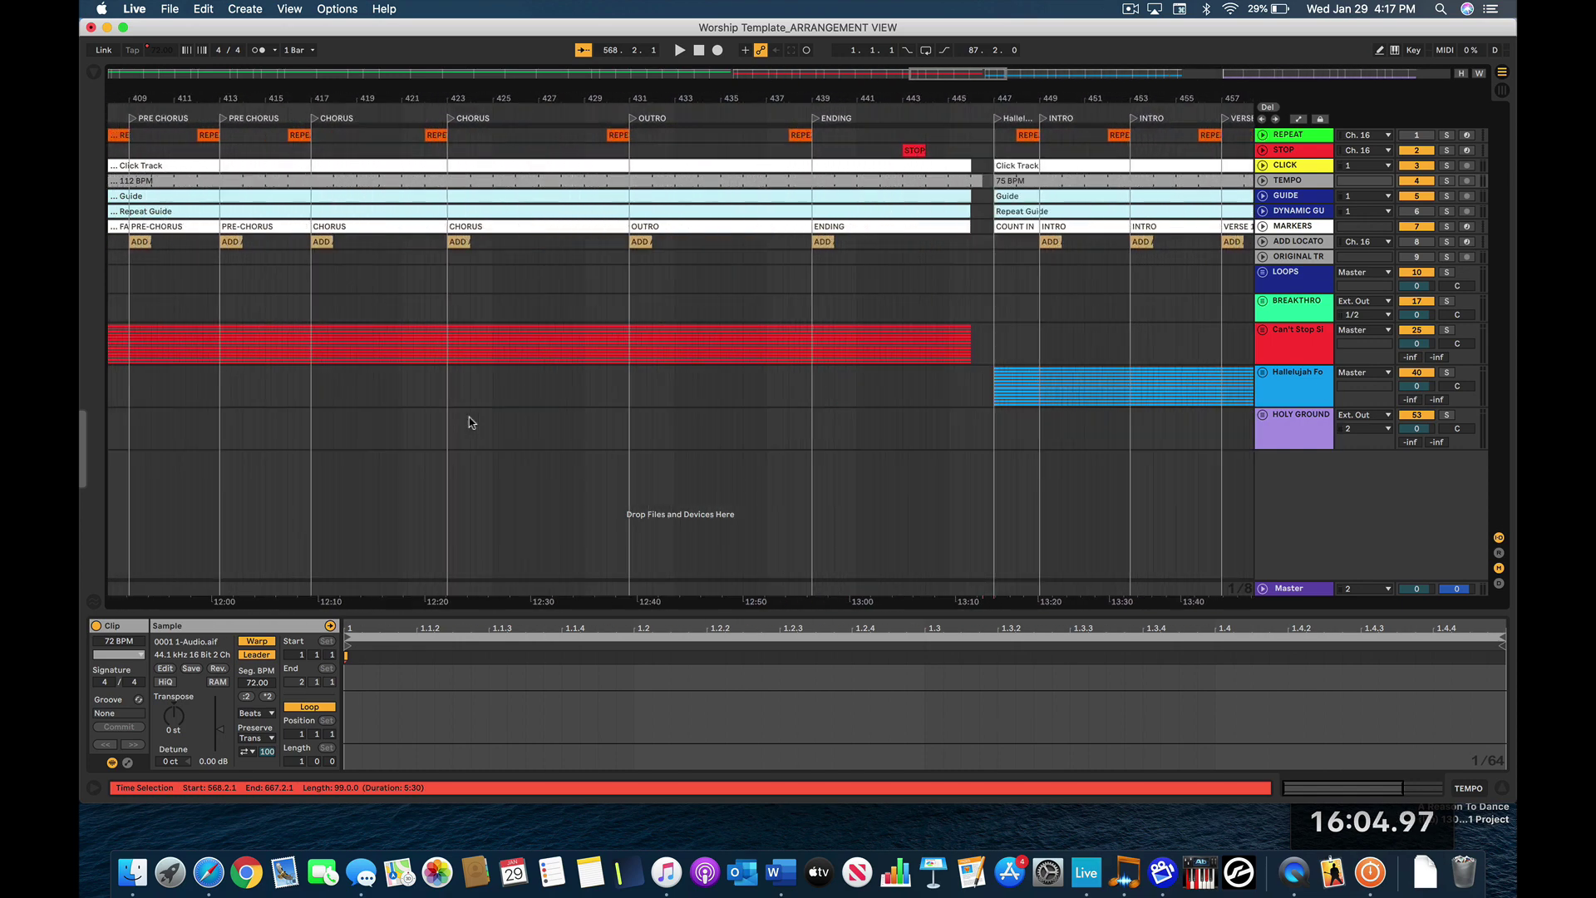
scroll(470, 422, "left", 20)
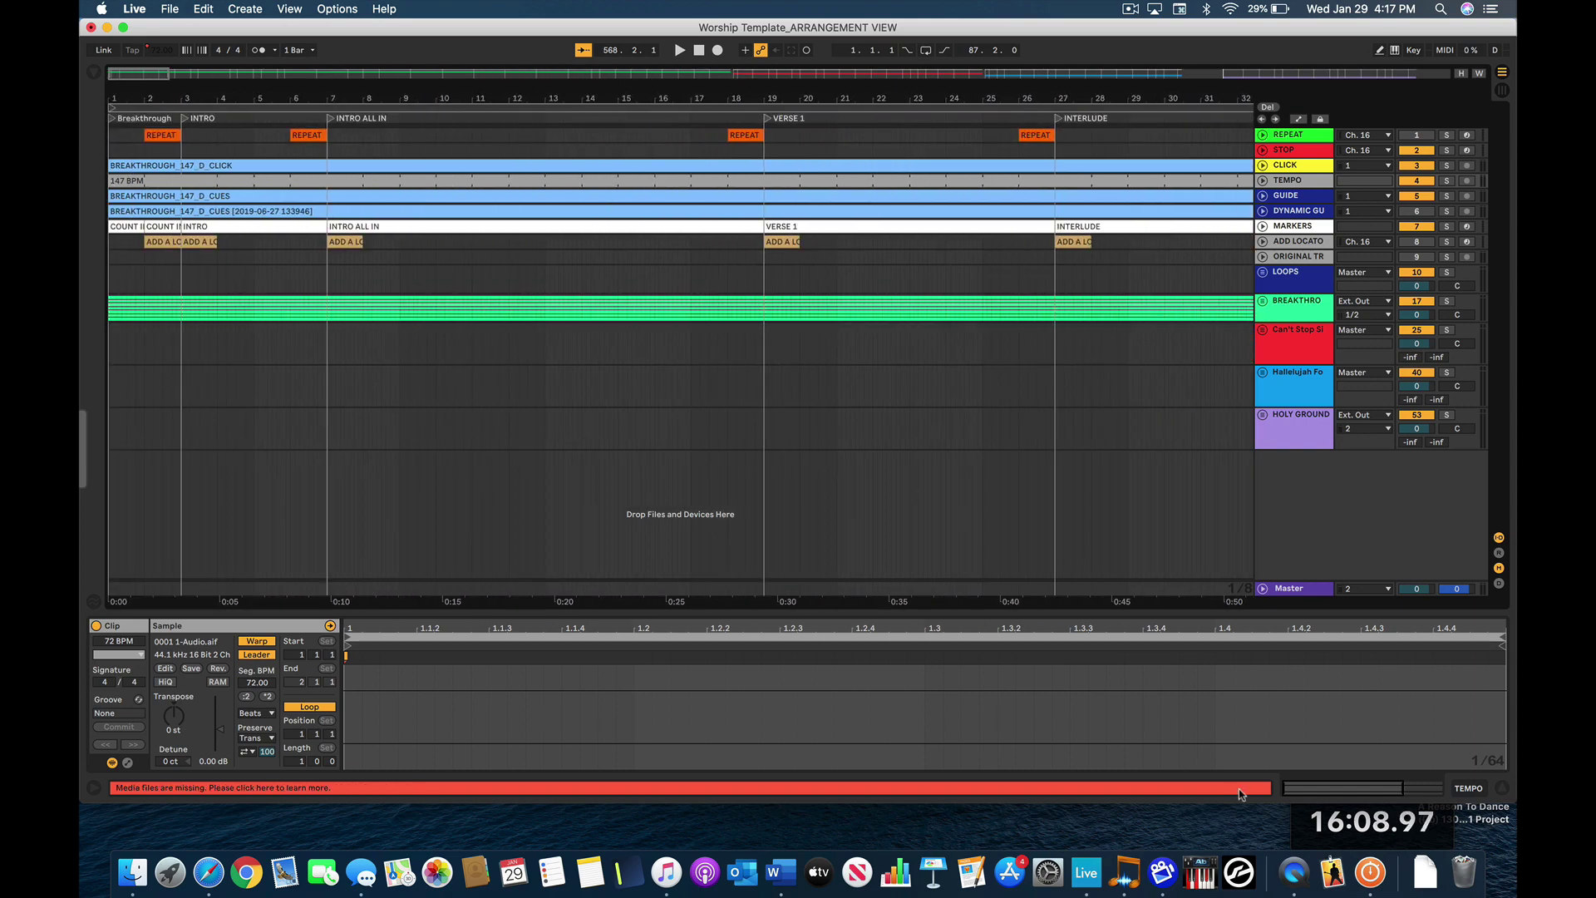
left_click(1380, 843)
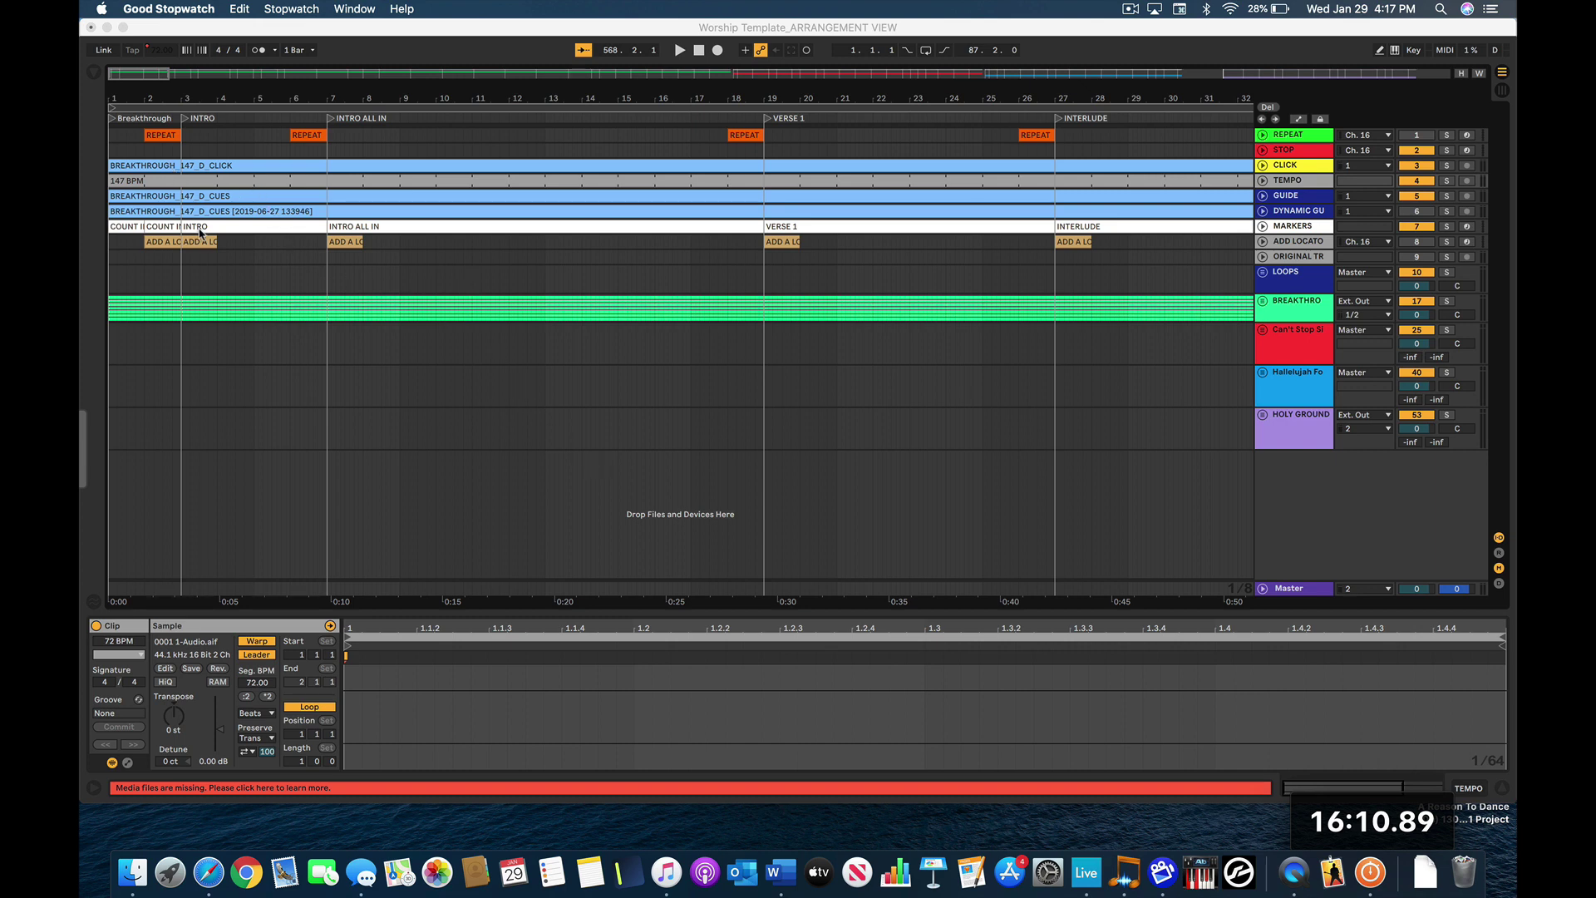
- Switch back to Live and go through the REPEAT, TEMPO, GUIDE and DYNAMIC GUIDE tracks
left_click(115, 123)
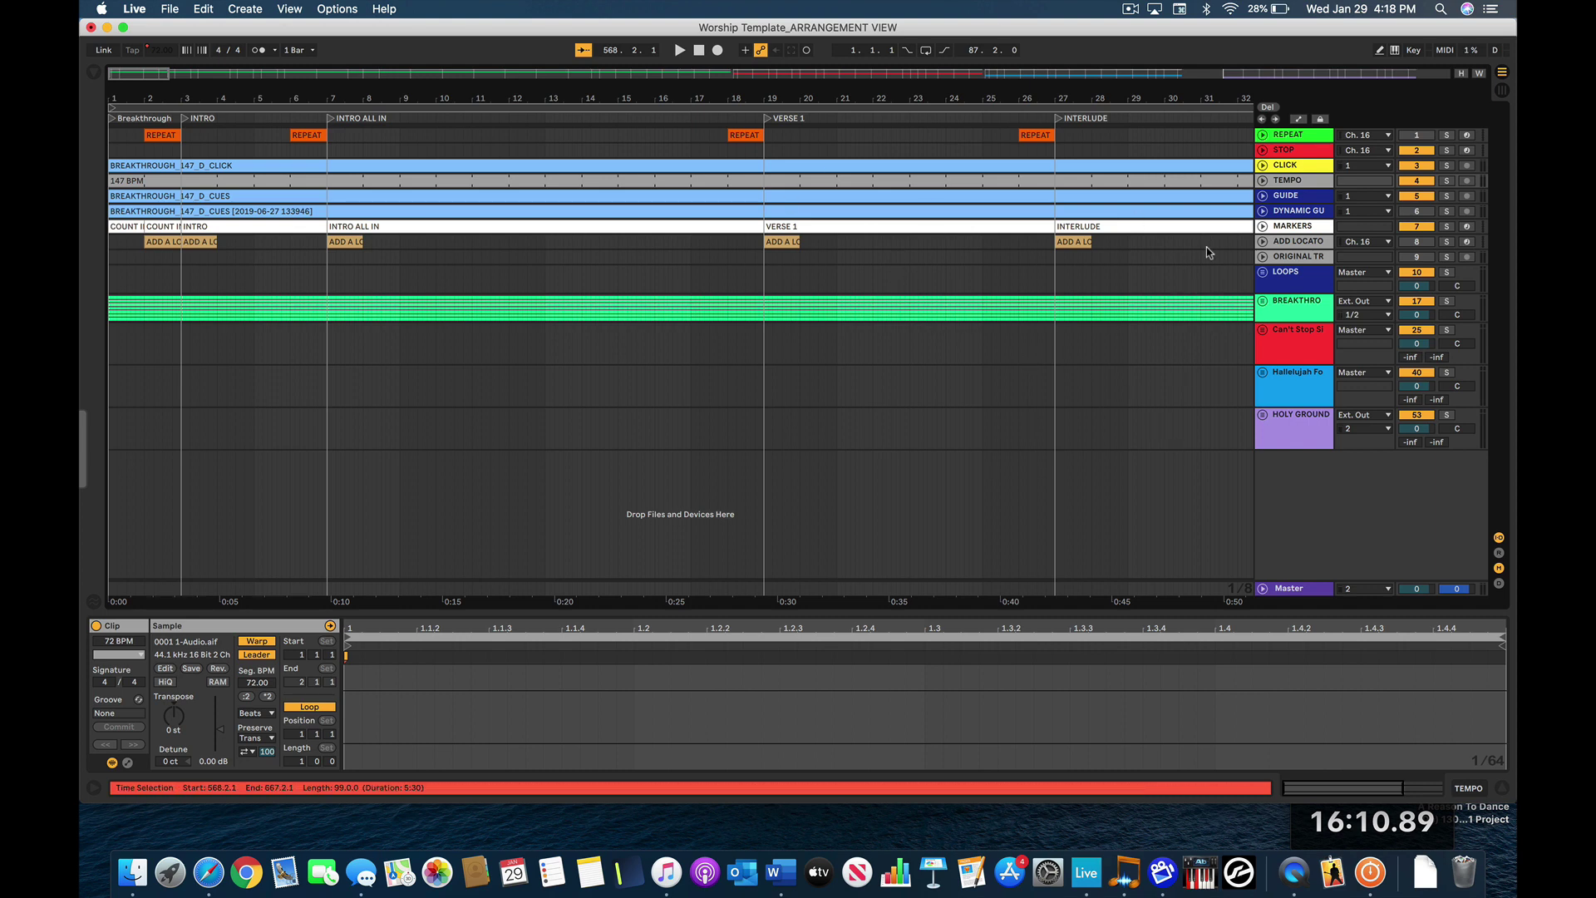
left_click(1298, 137)
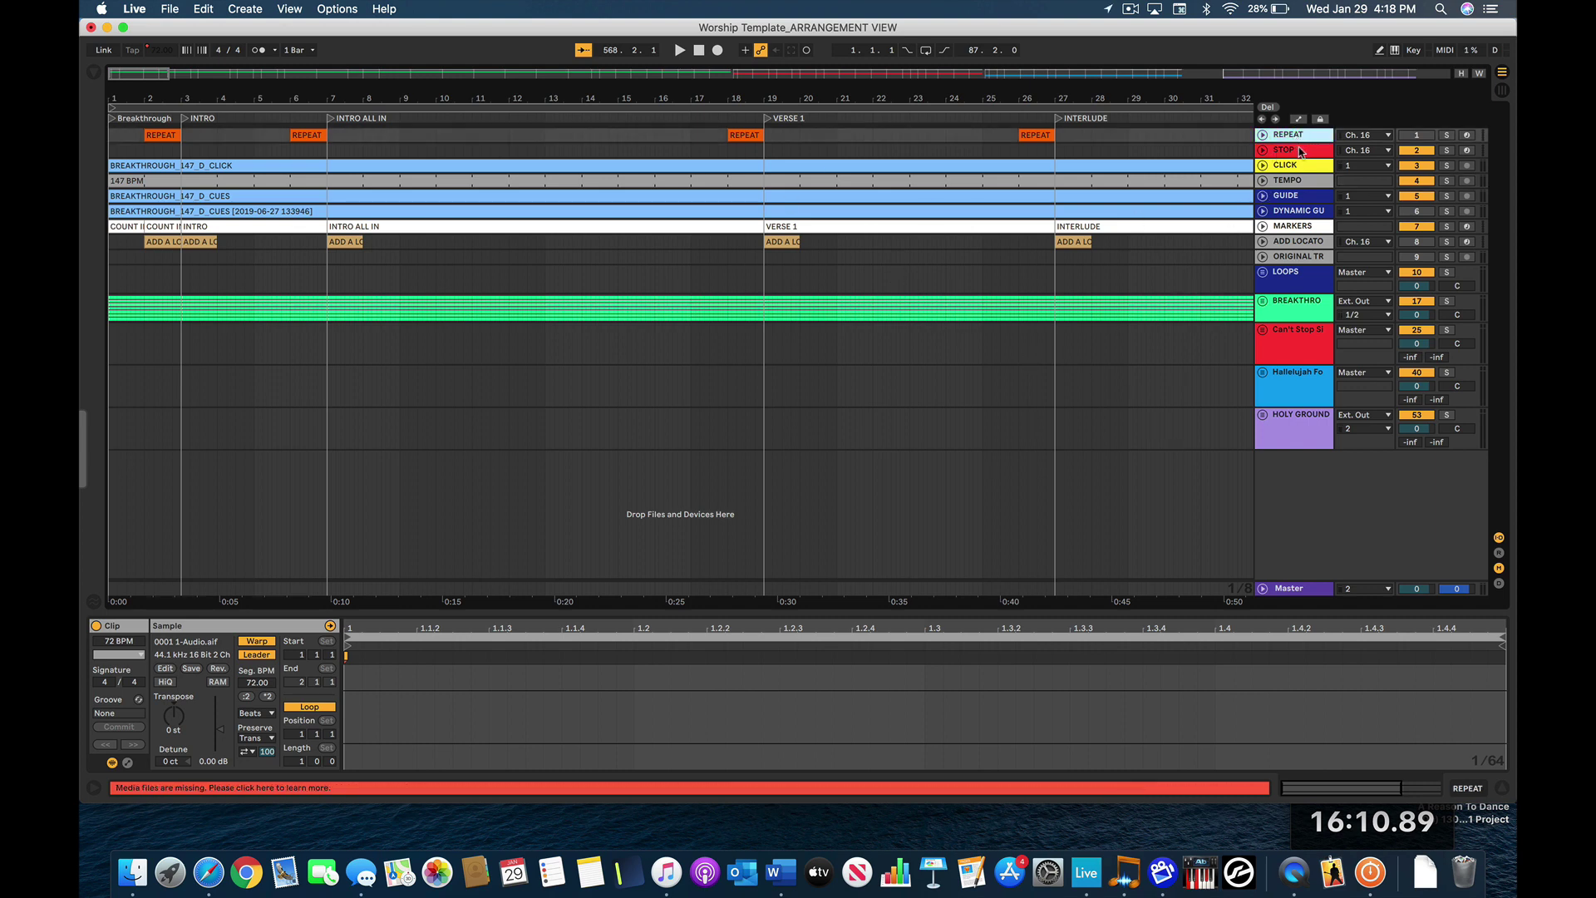
left_click(1307, 182)
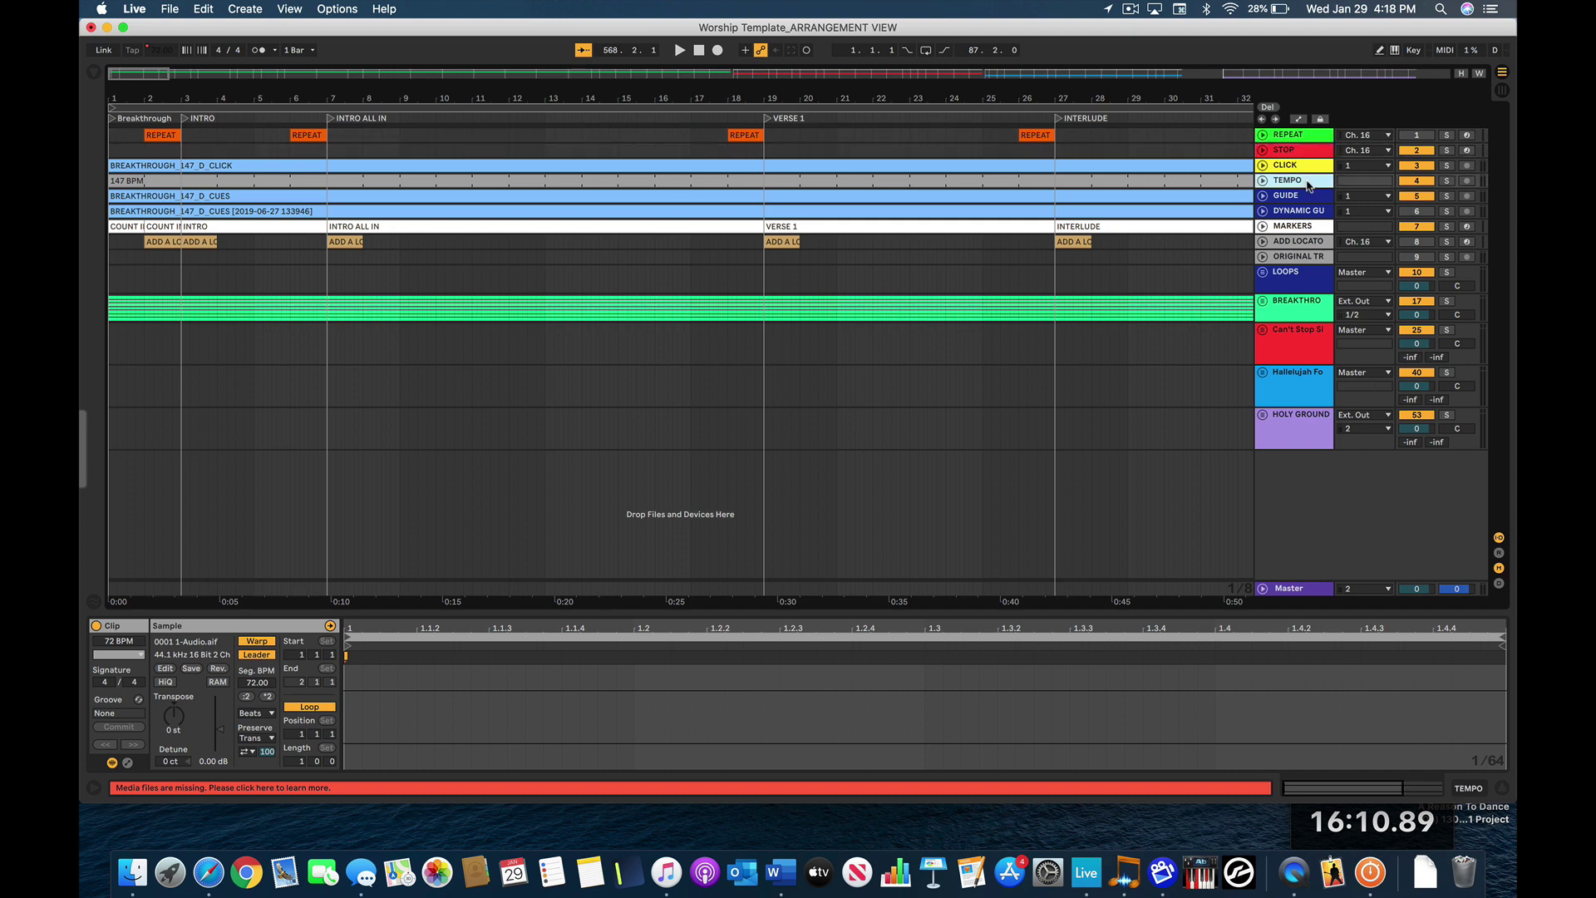
left_click(1310, 198)
left_click(1309, 213)
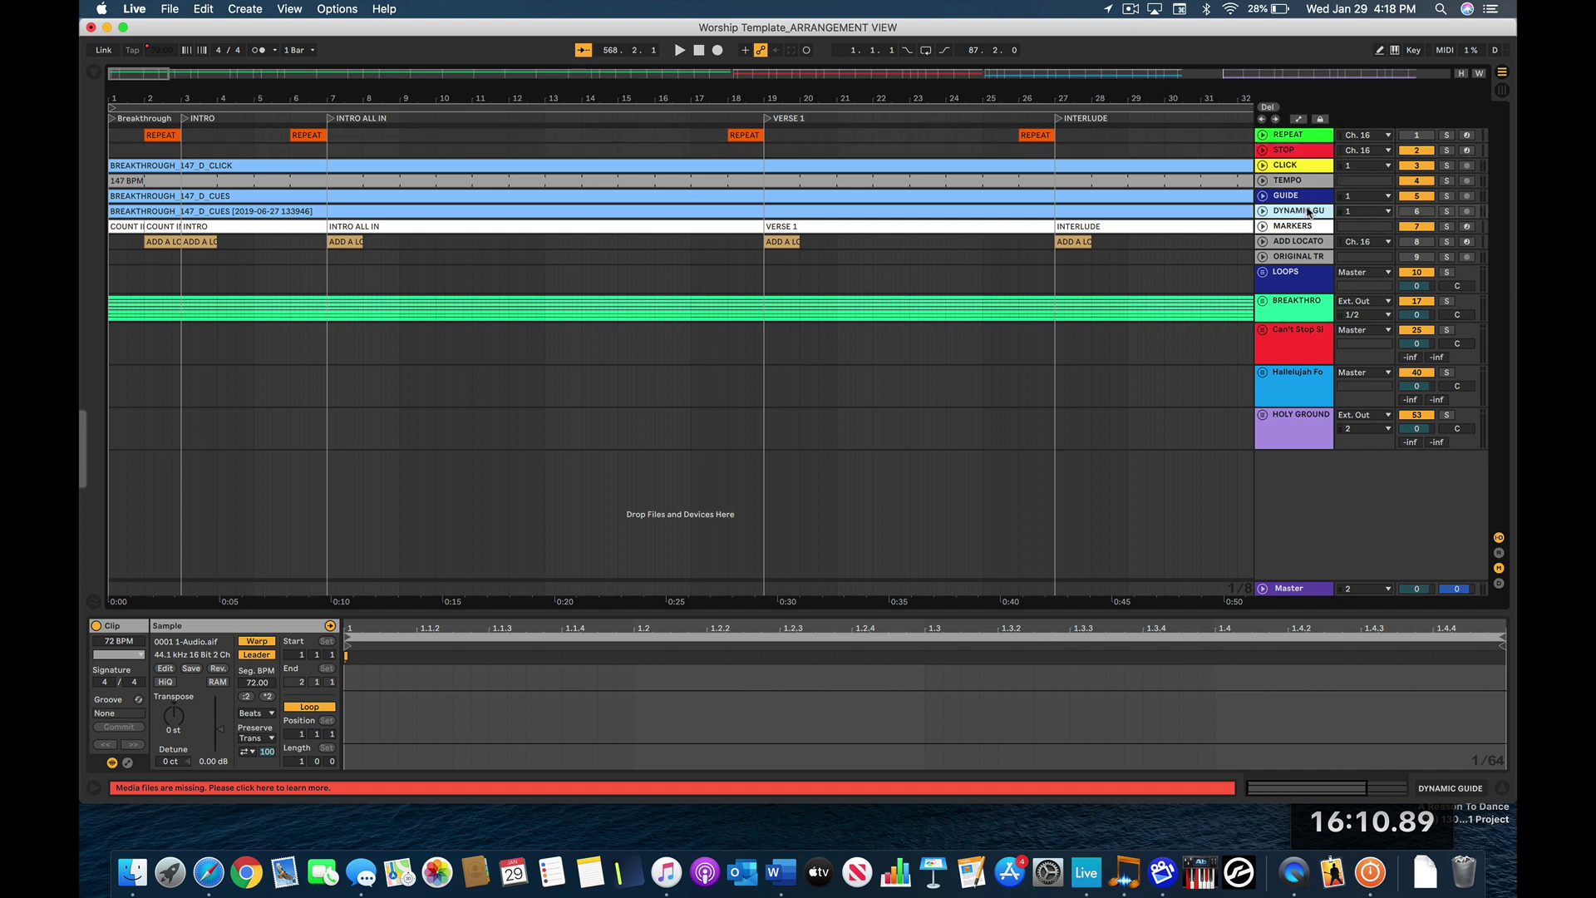
- Go through the ADD LOCATORS and ORIGINAL TRACK tracks, unfolding and refolding the ORIGINAL TRACK
left_click(1310, 243)
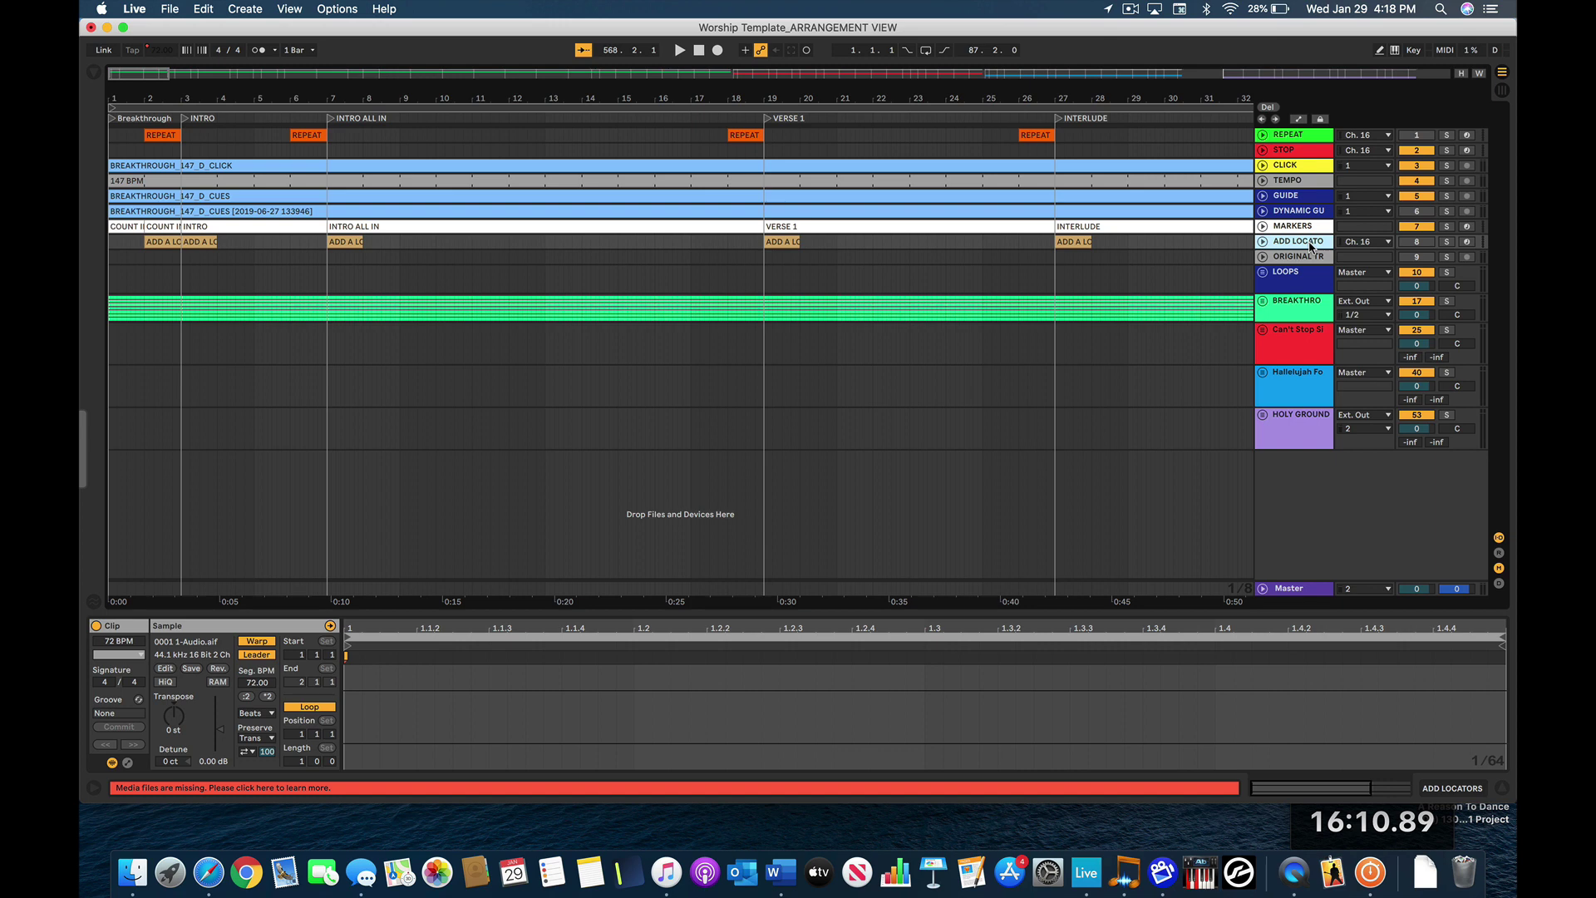
left_click(1313, 258)
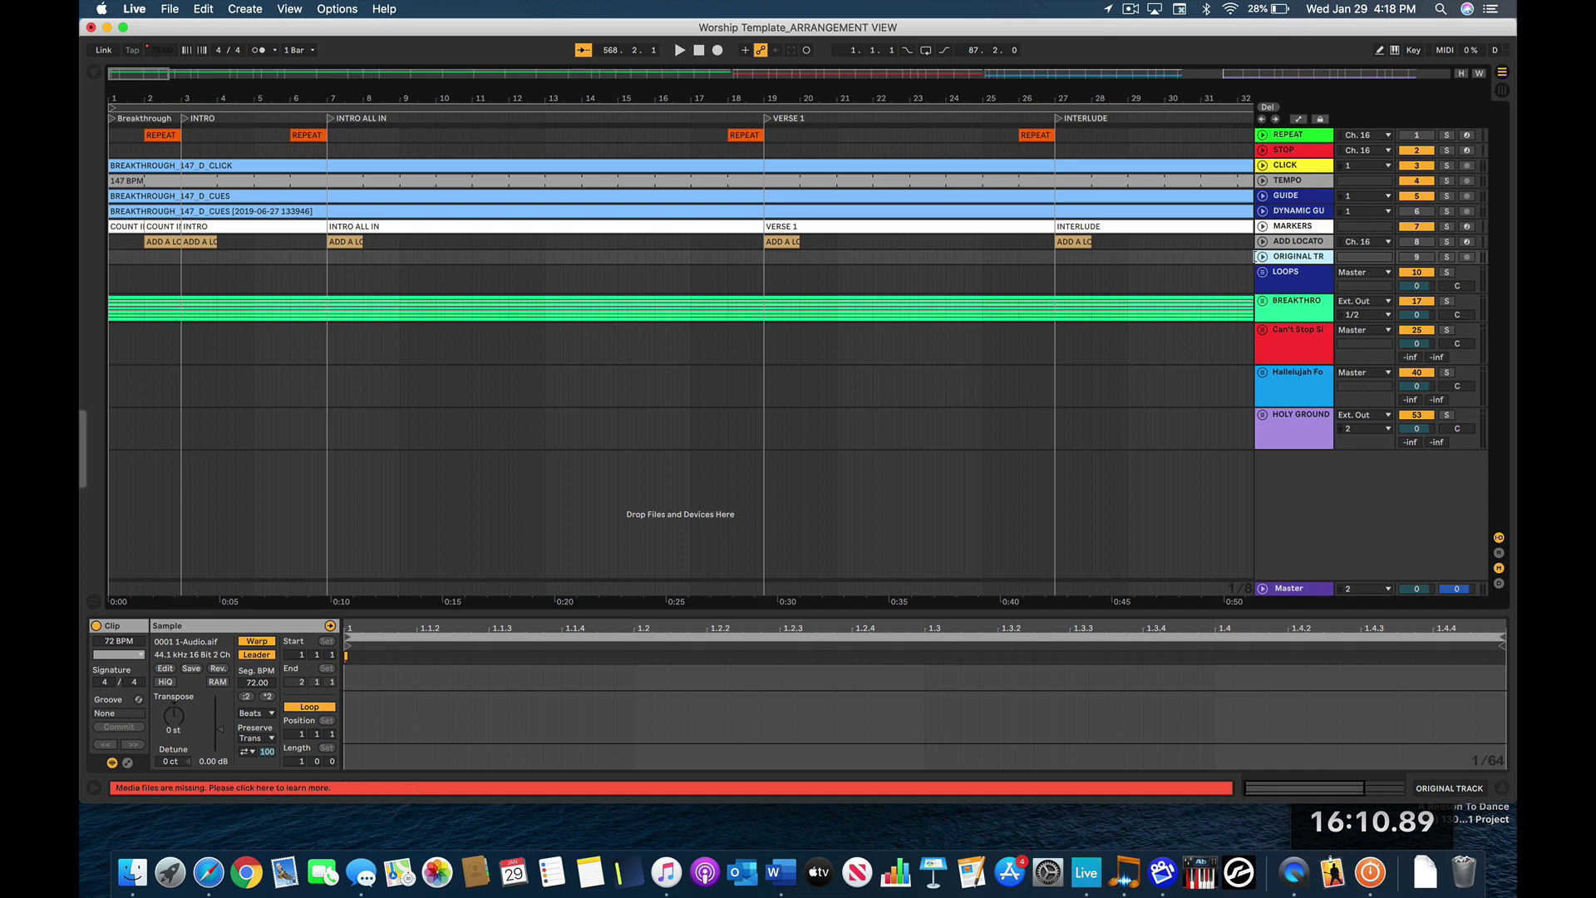
left_click(1214, 261)
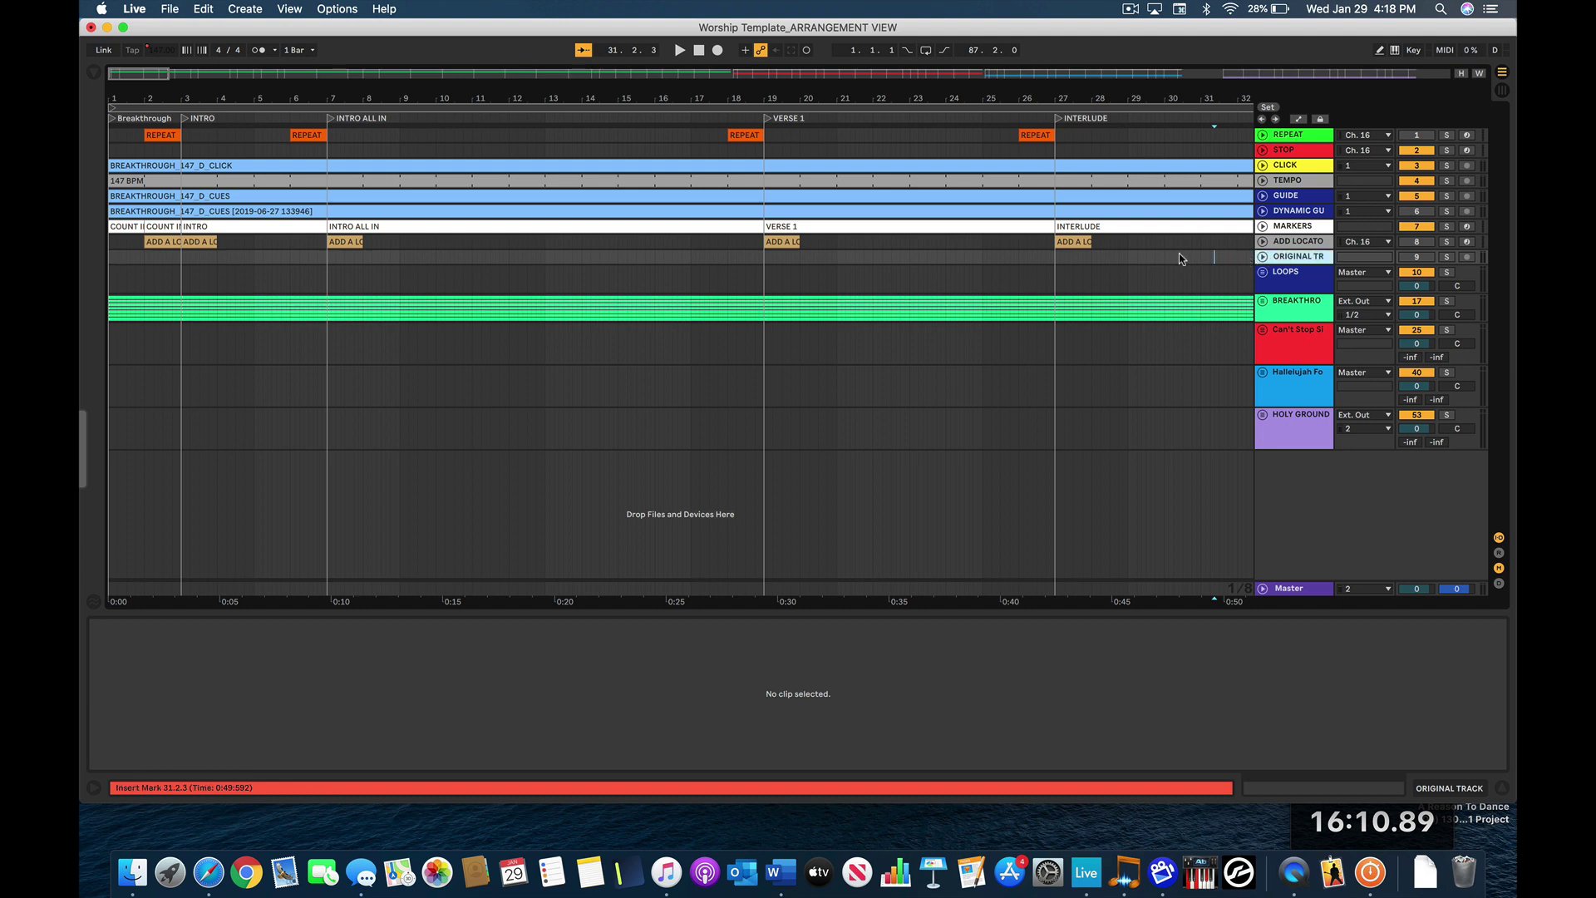
left_click(1263, 256)
left_click(1263, 257)
- Inspect the REPEAT clip before INTRO ALL IN and review the other REPEAT clips at the section ends of the Breakthrough song
left_click(1294, 136)
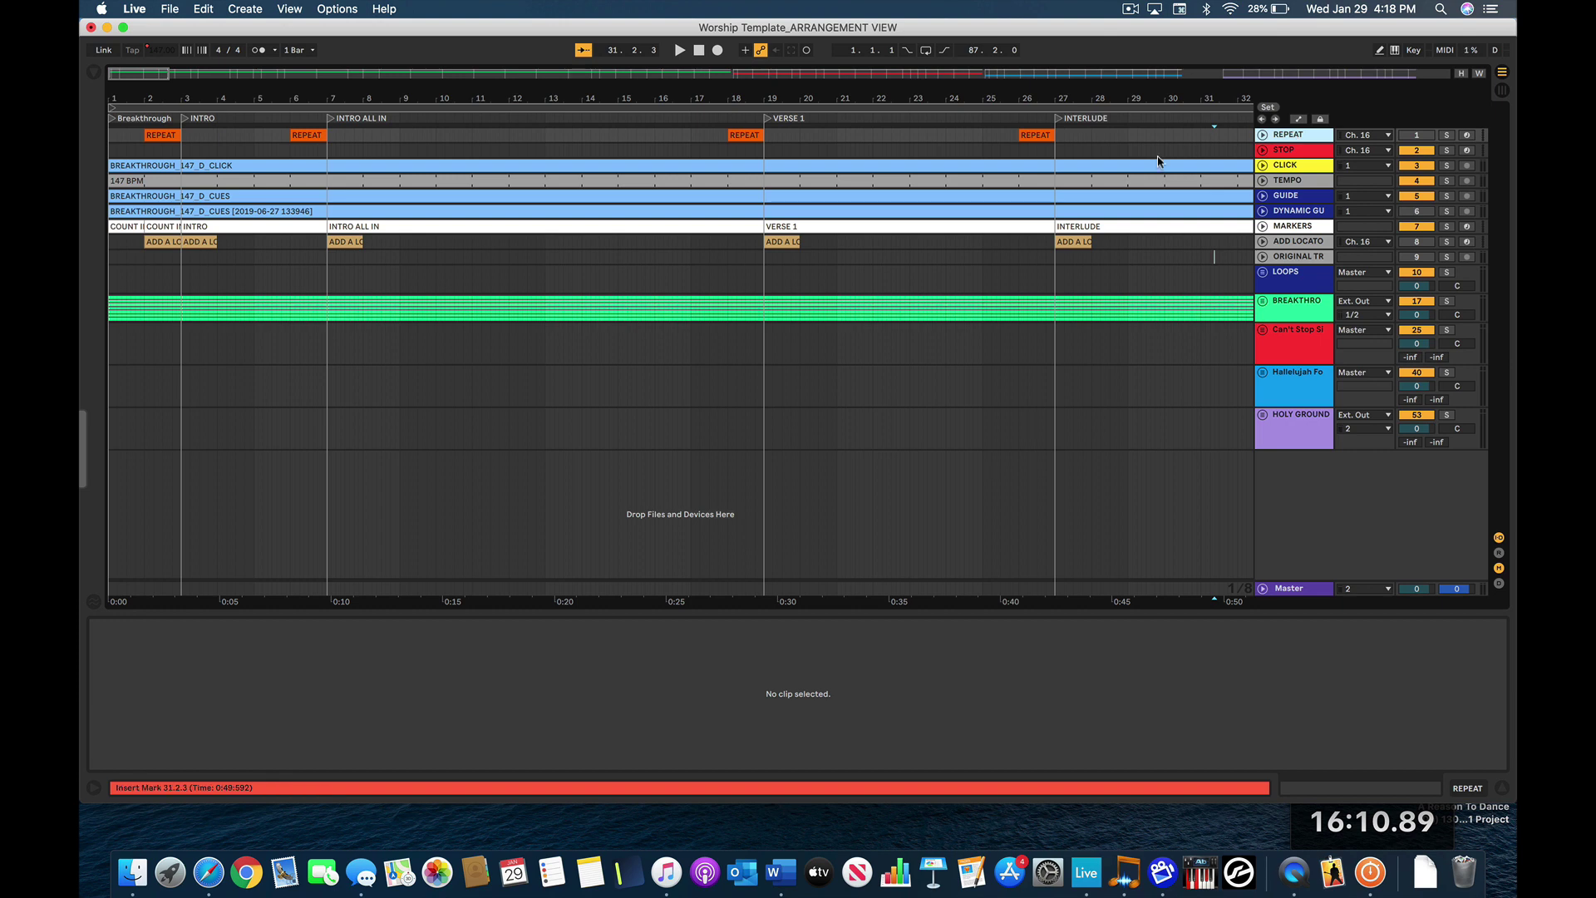
double_click(307, 135)
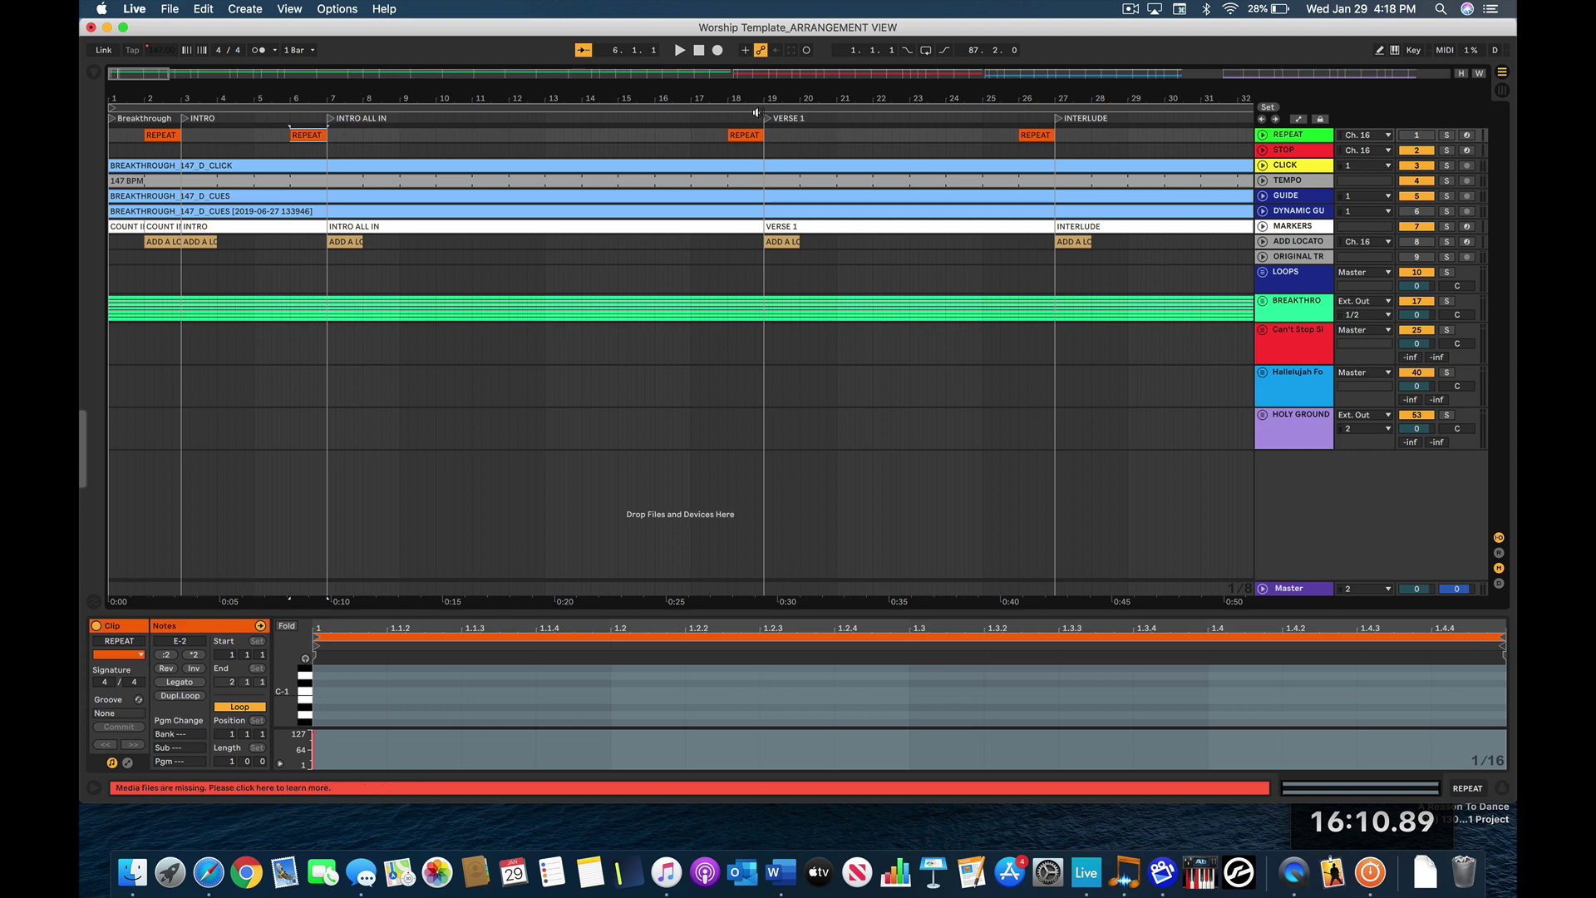
scroll(952, 158, "right", 5)
scroll(952, 158, "right", 10)
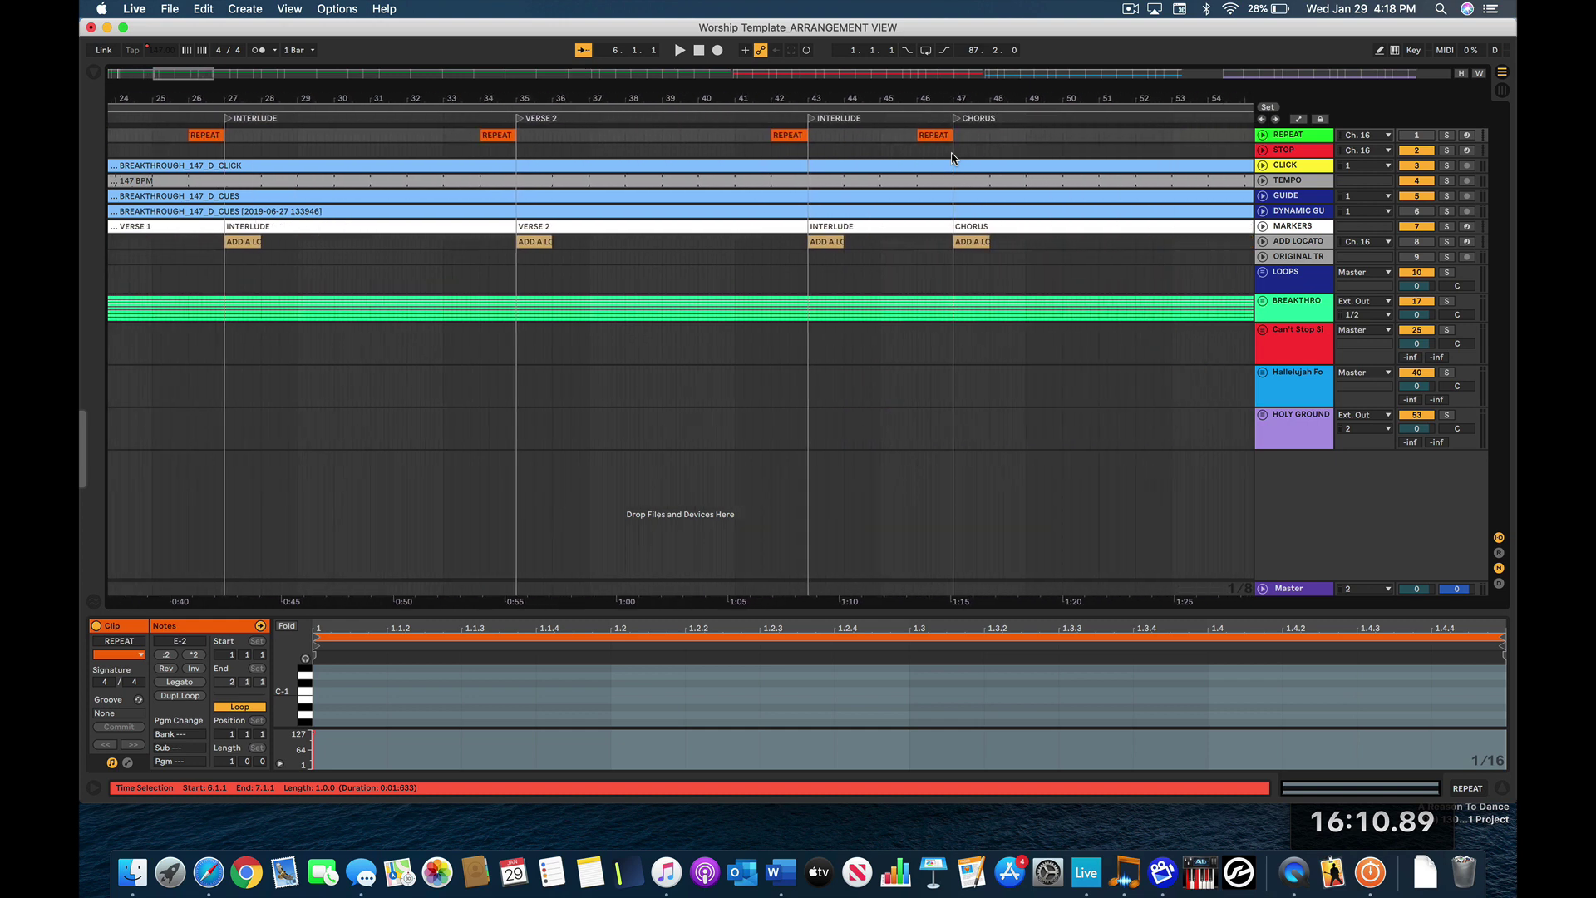
scroll(952, 158, "right", 8)
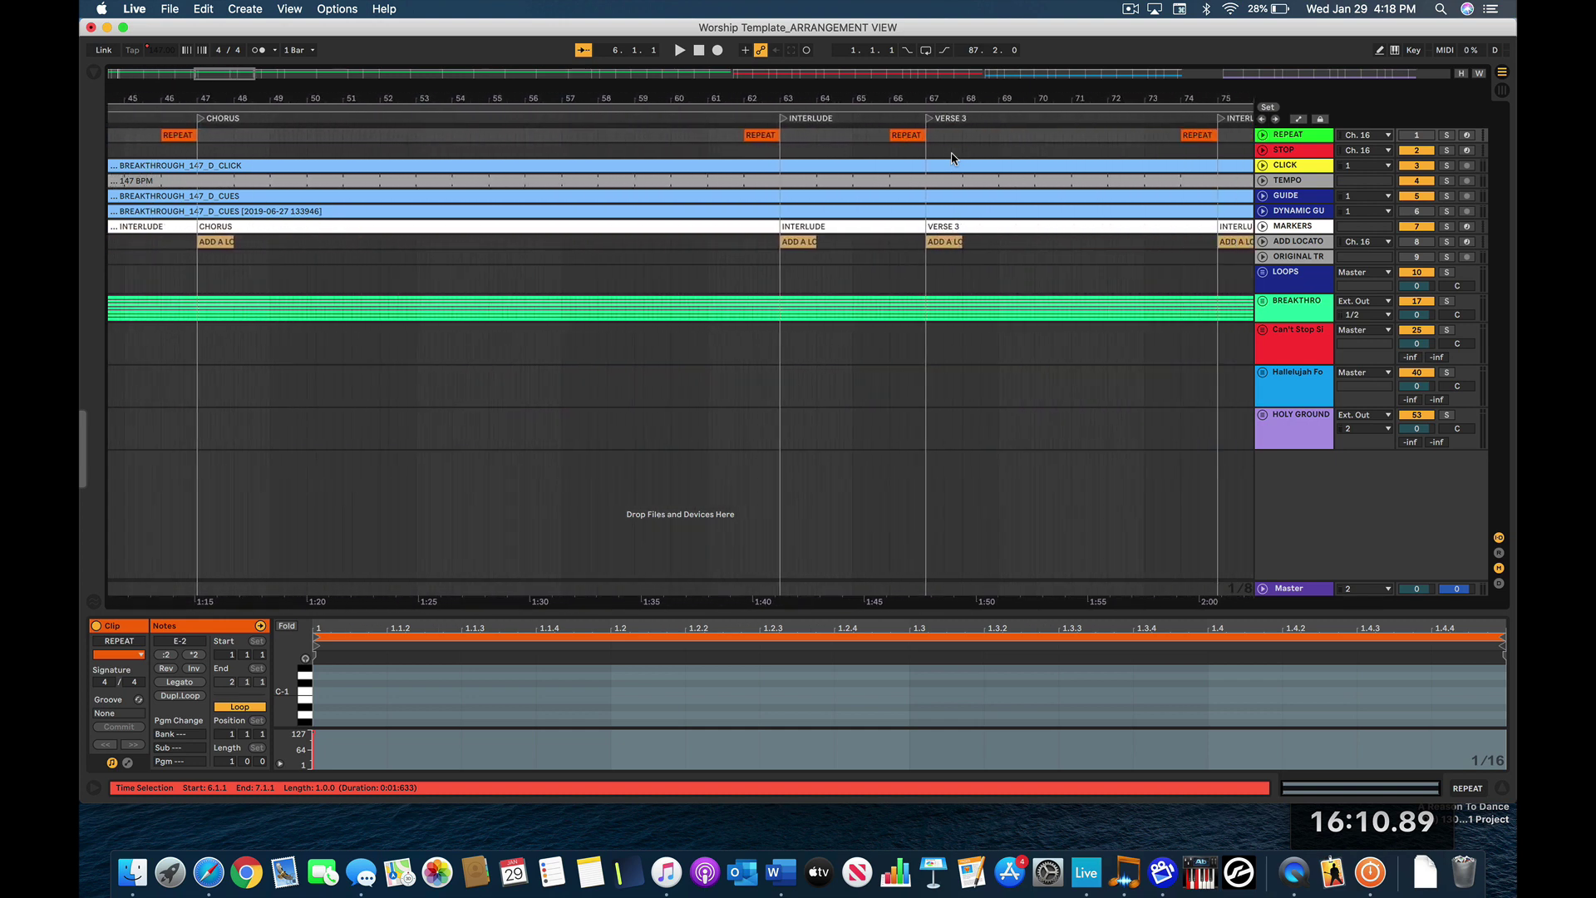
scroll(952, 158, "right", 9)
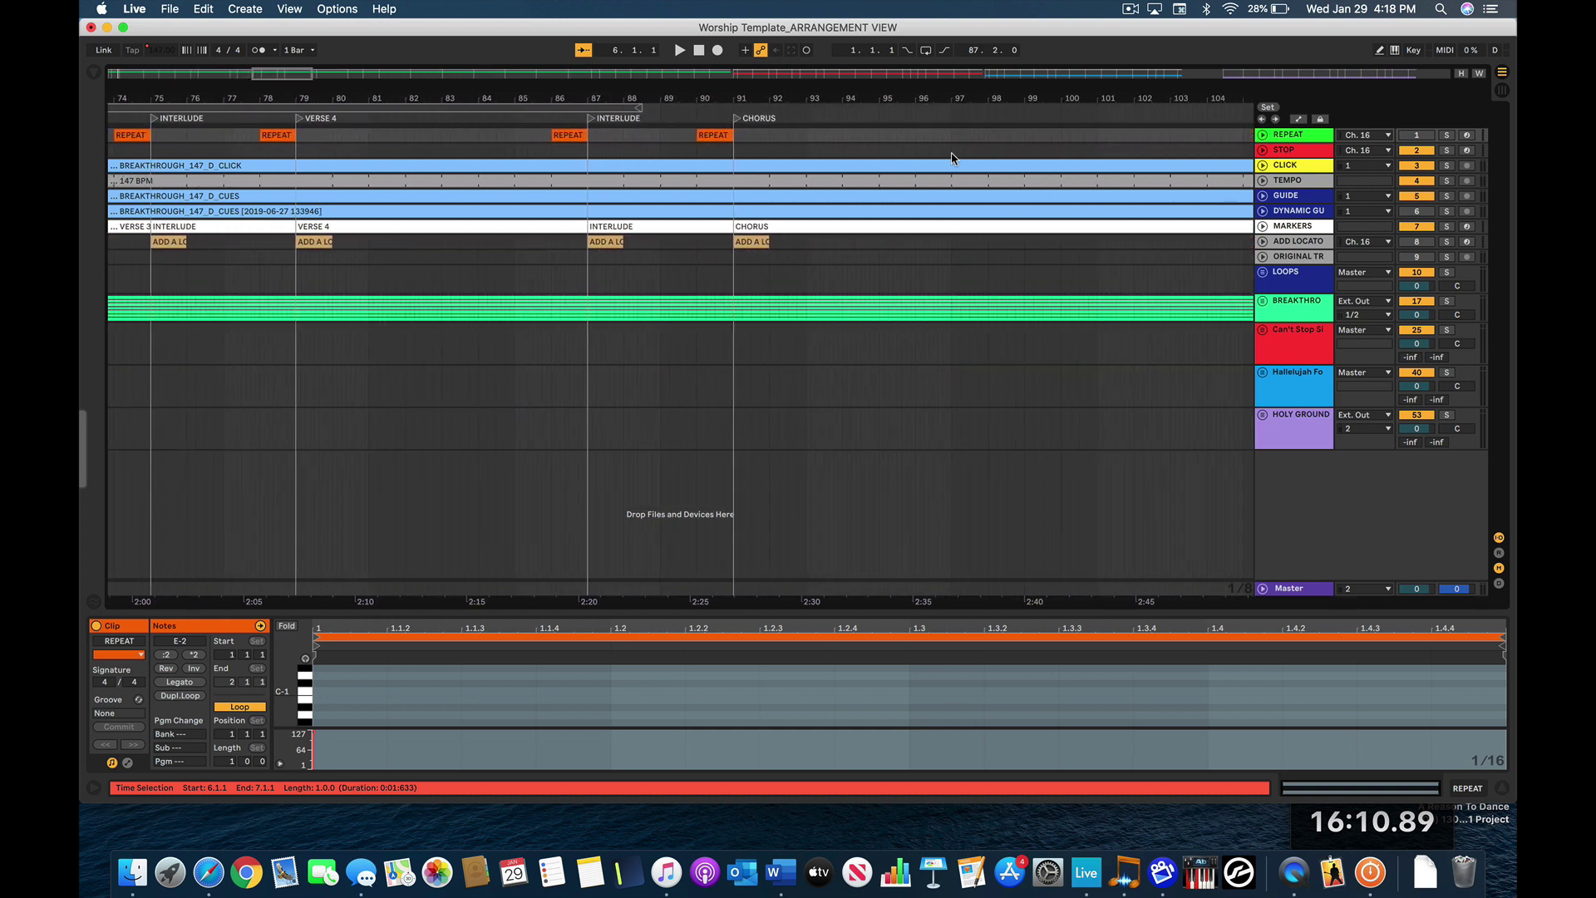
scroll(952, 158, "right", 6)
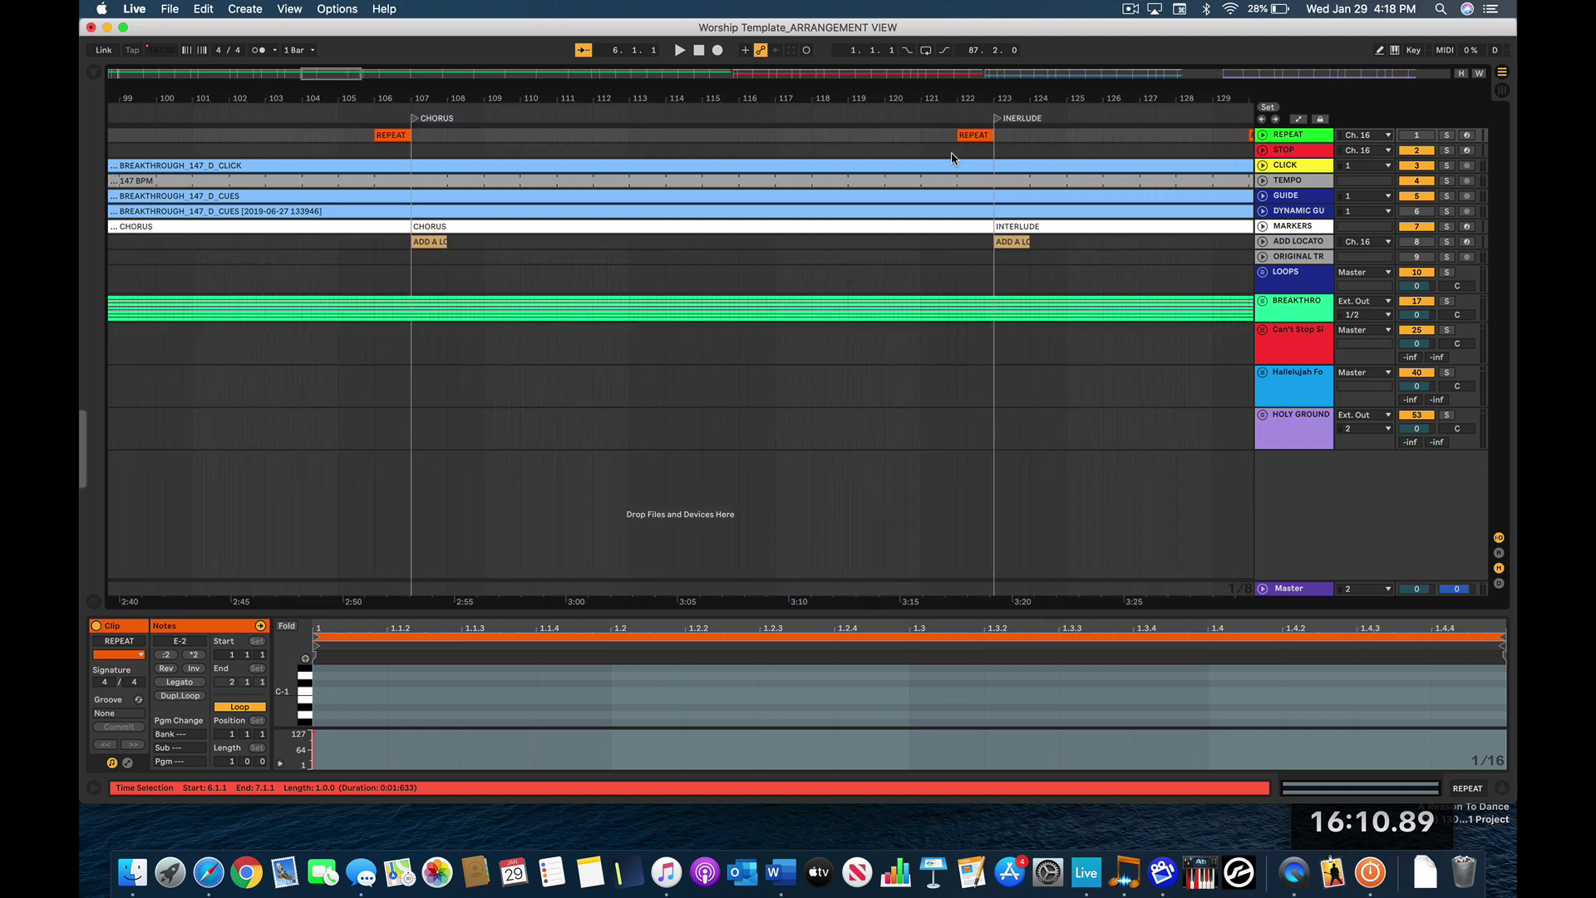
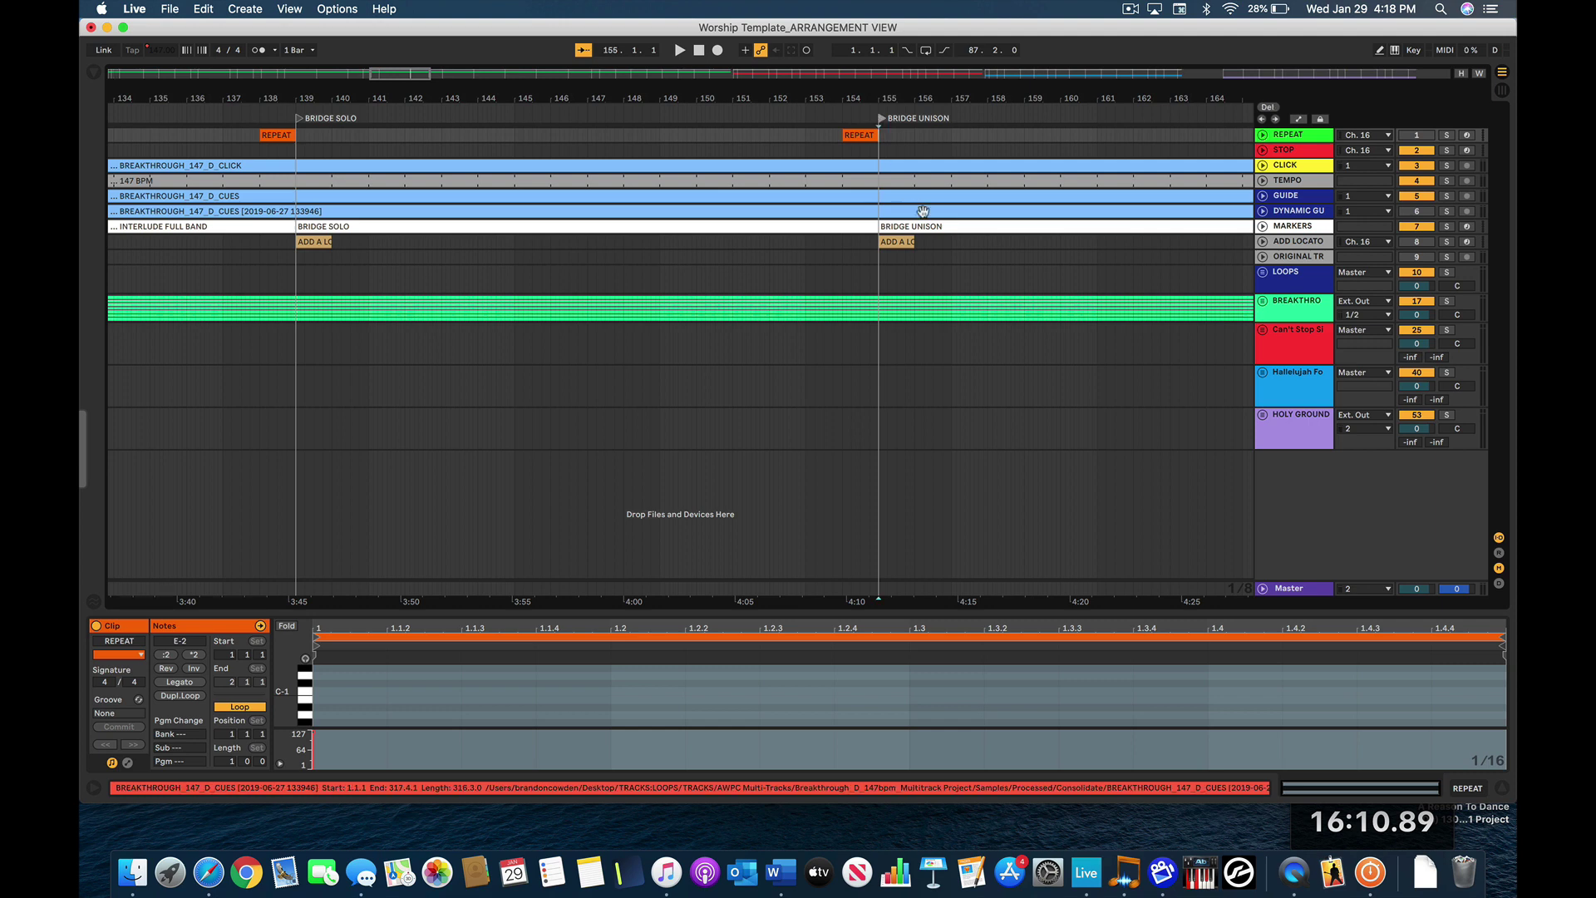
- Play from BRIDGE UNISON, unfold the BREAKTHROUGH group and activate its DRUMS, BASS, EG, PIANO and BGVS tracks
key("space")
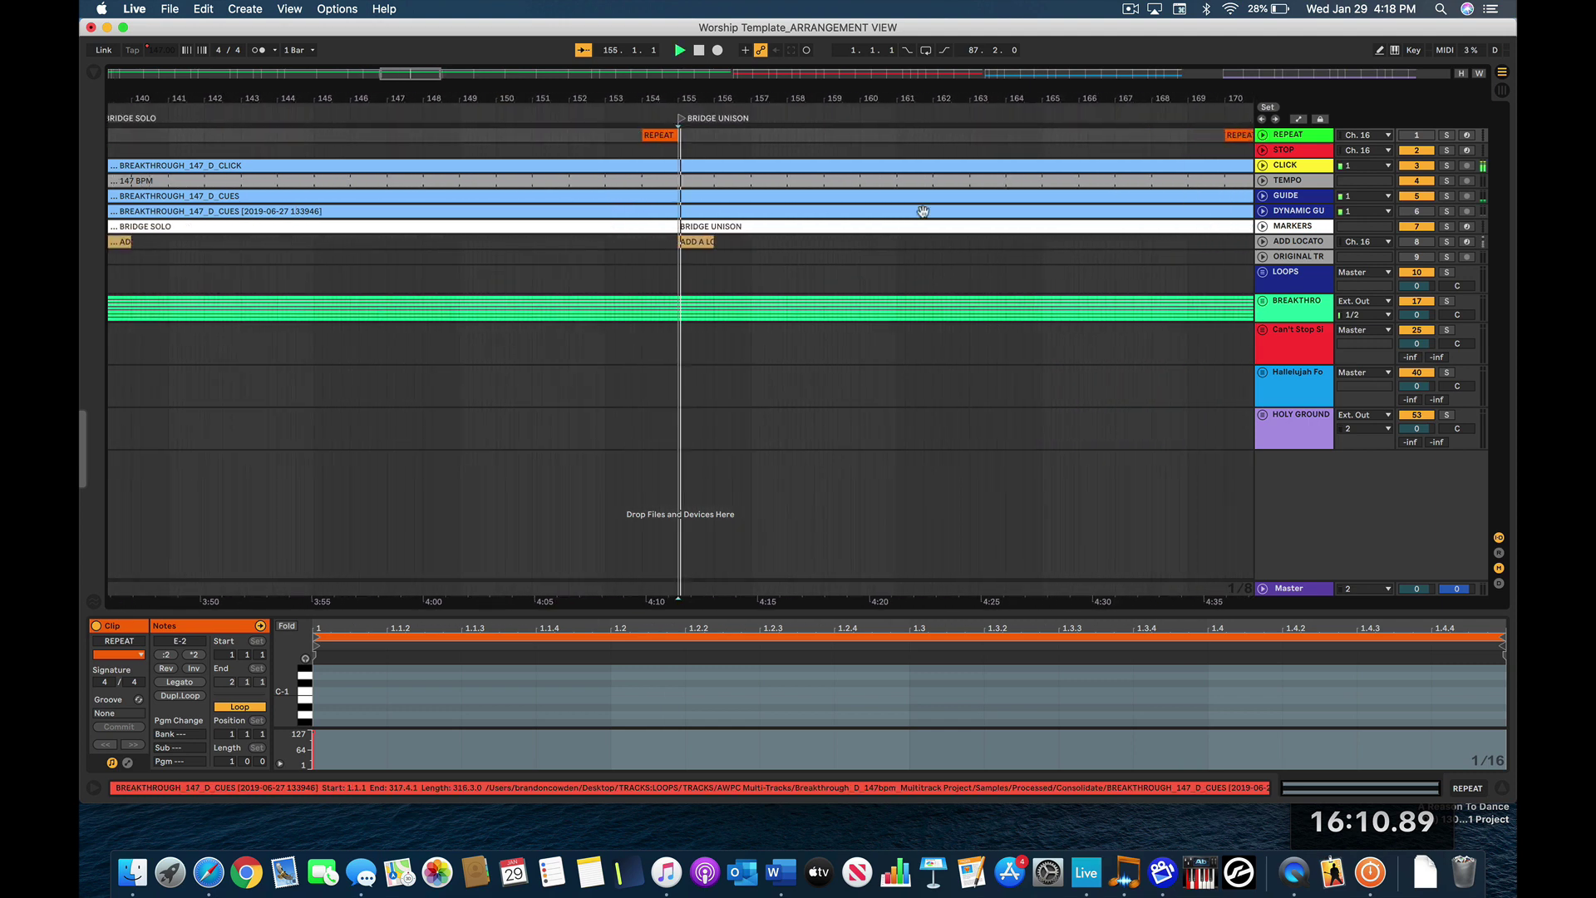
key("XF86AudioRaiseVolume")
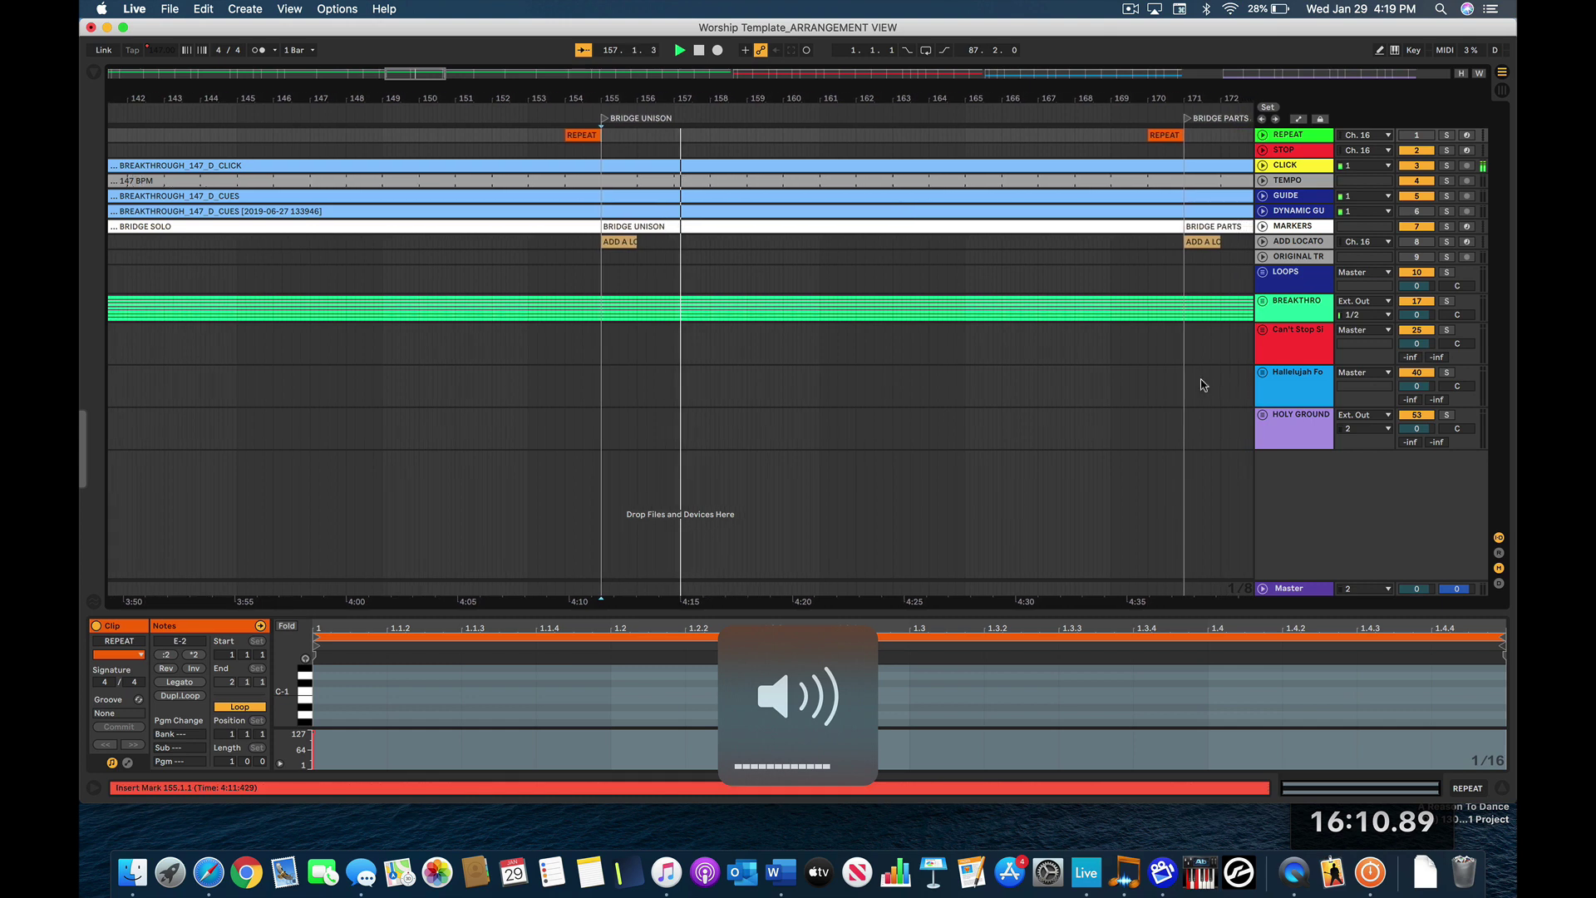
left_click(1263, 300)
left_click(1417, 400)
left_click(1417, 416)
left_click(1417, 431)
left_click(1418, 462)
left_click(1416, 477)
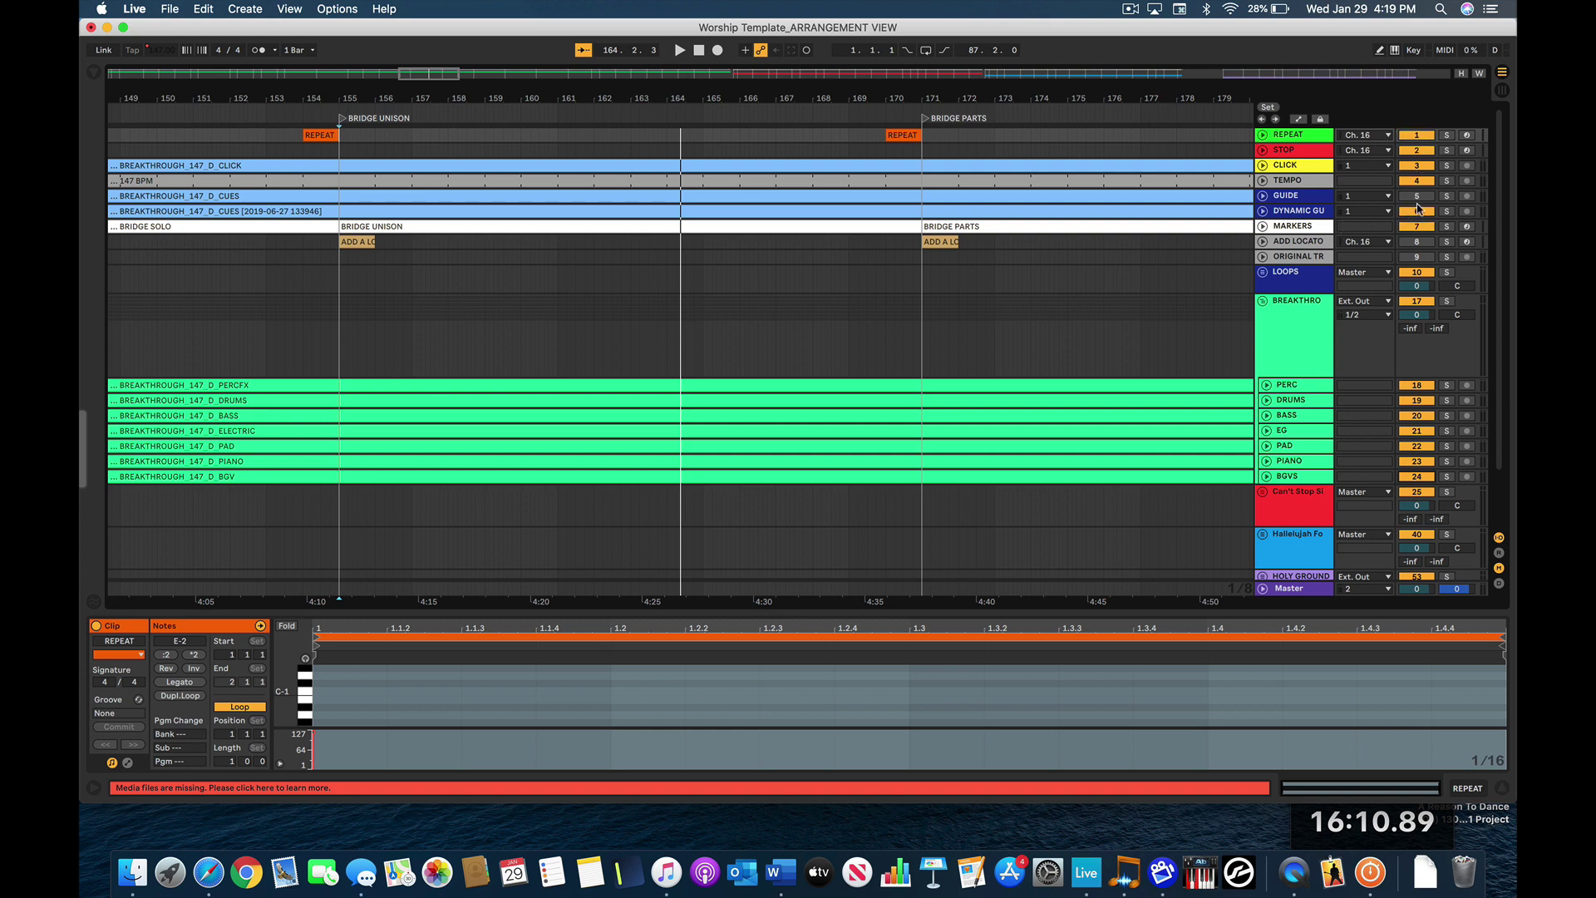
- Compare the GUIDE and DYNAMIC GUIDE tracks by listening to the transition from BRIDGE UNISON to BRIDGE PARTS, adjusting the system volume
left_click(1318, 198)
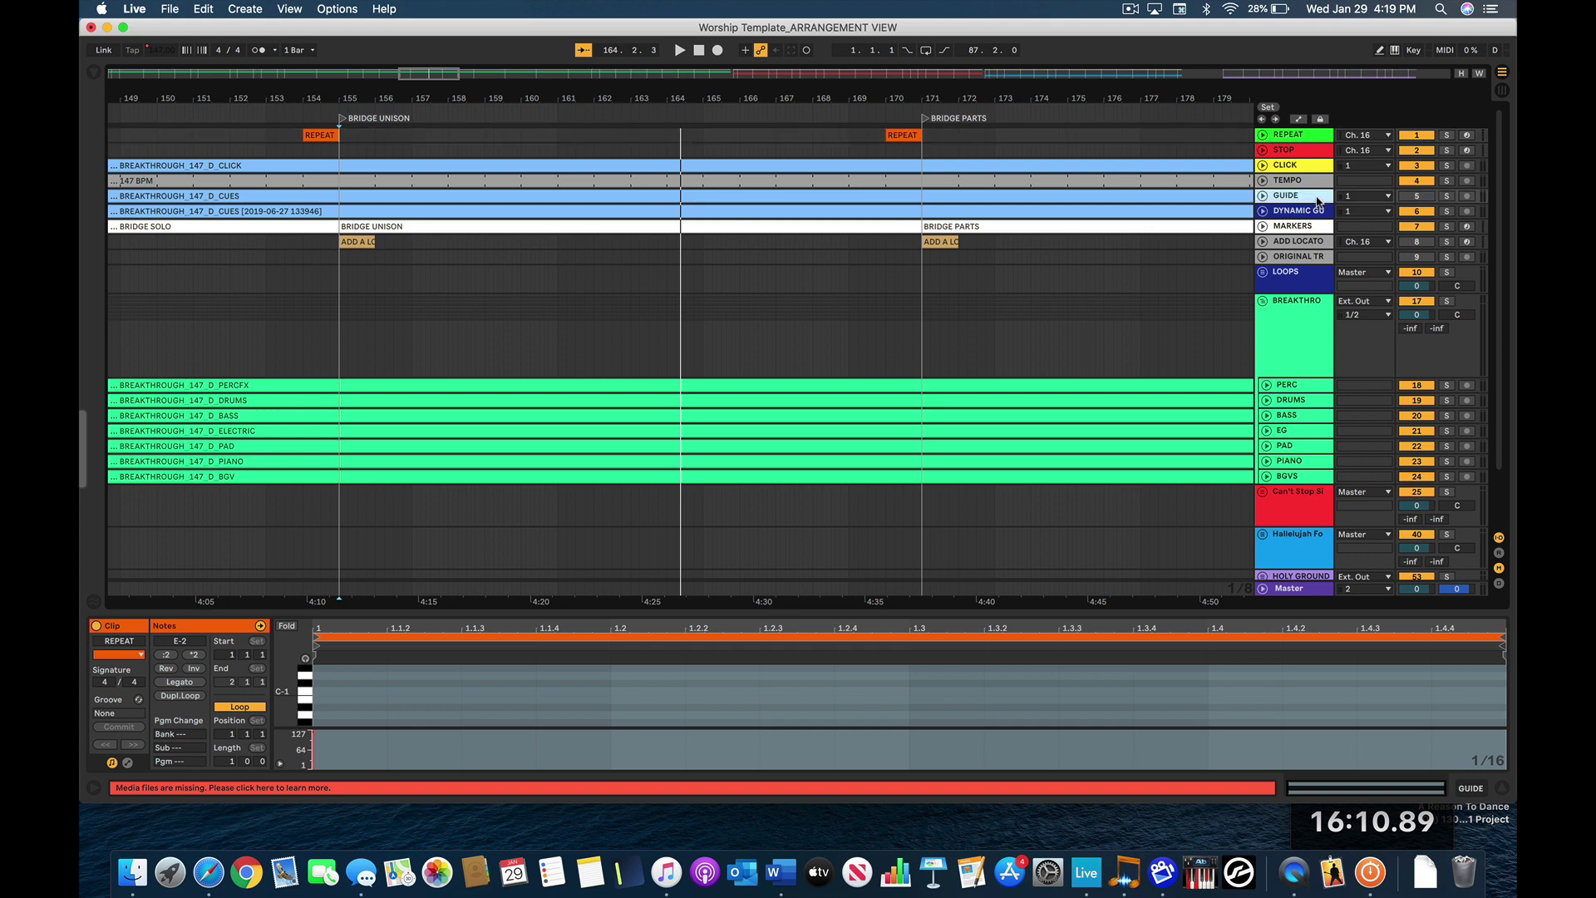
left_click(1319, 214)
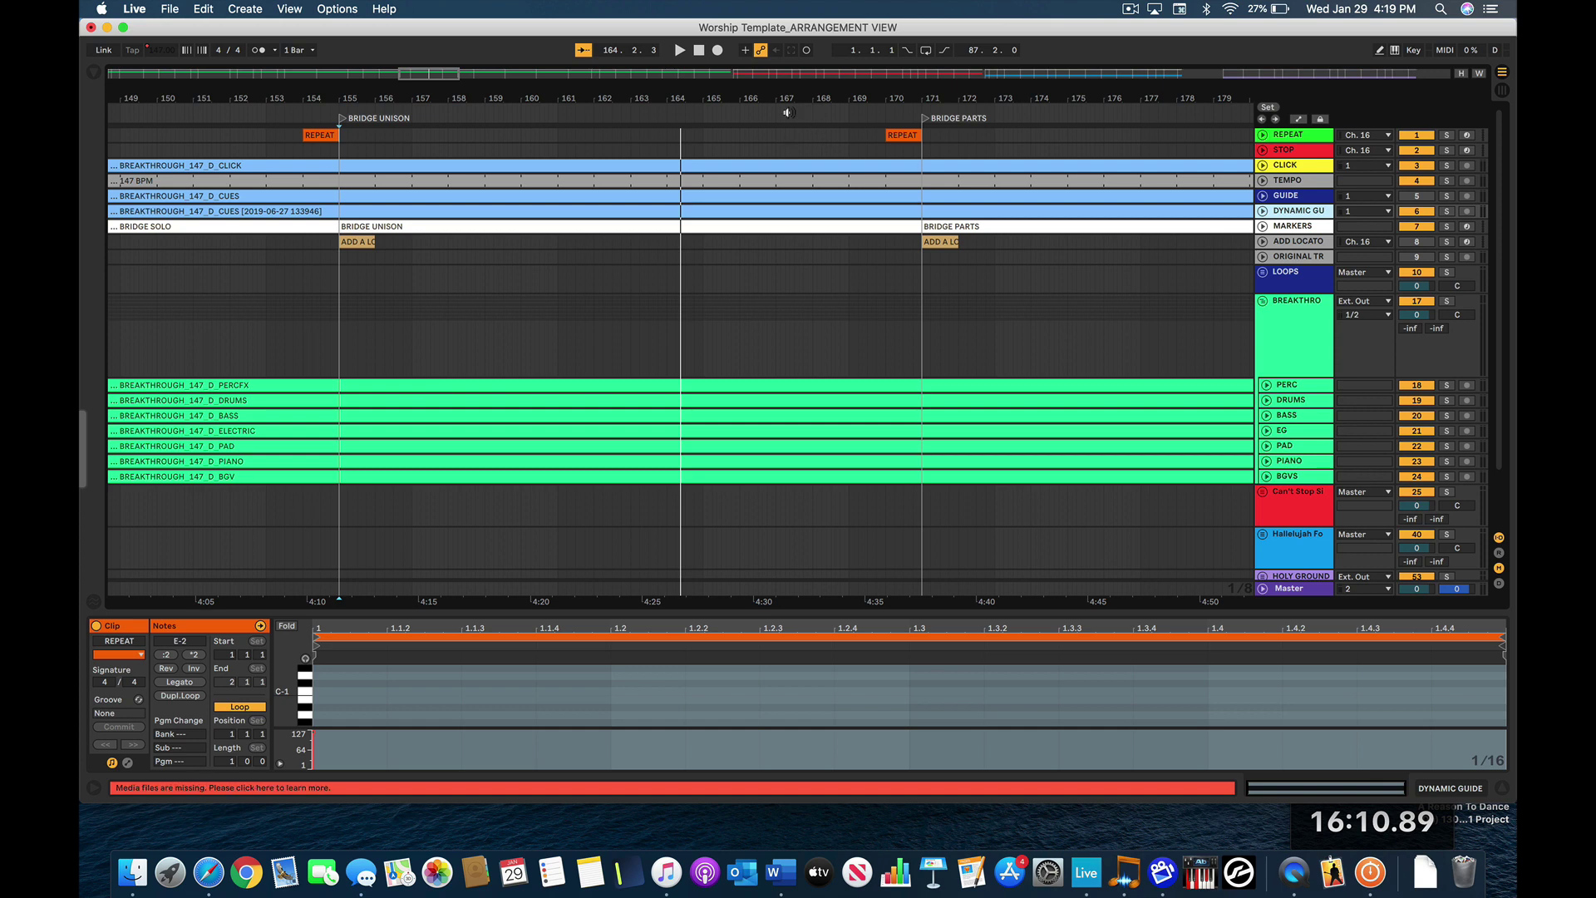
key("space")
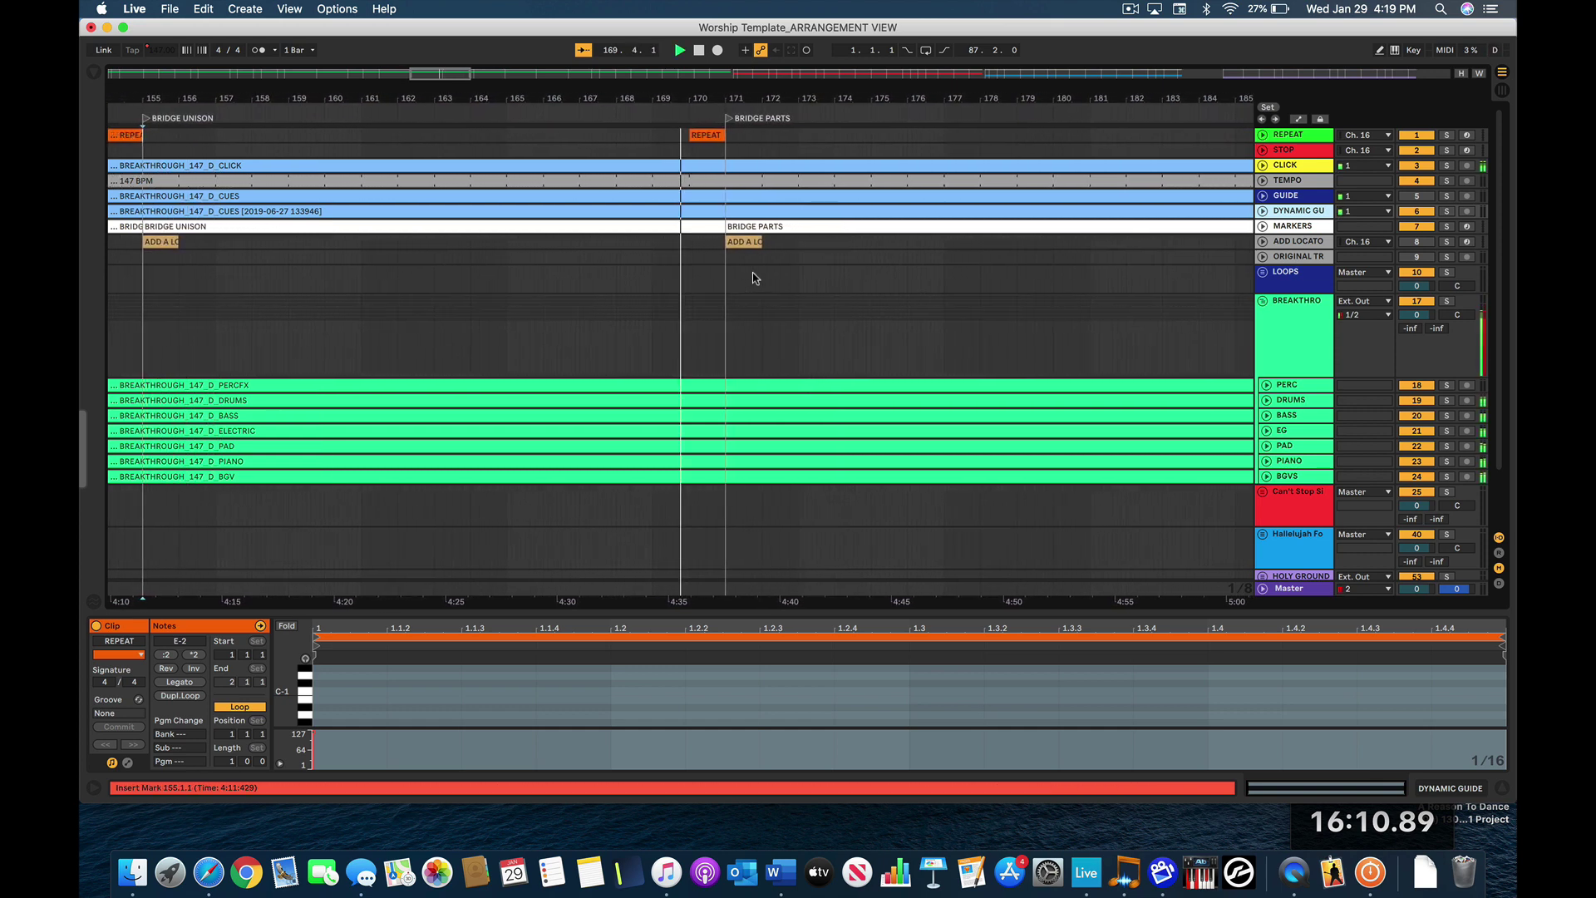
key("XF86AudioRaiseVolume")
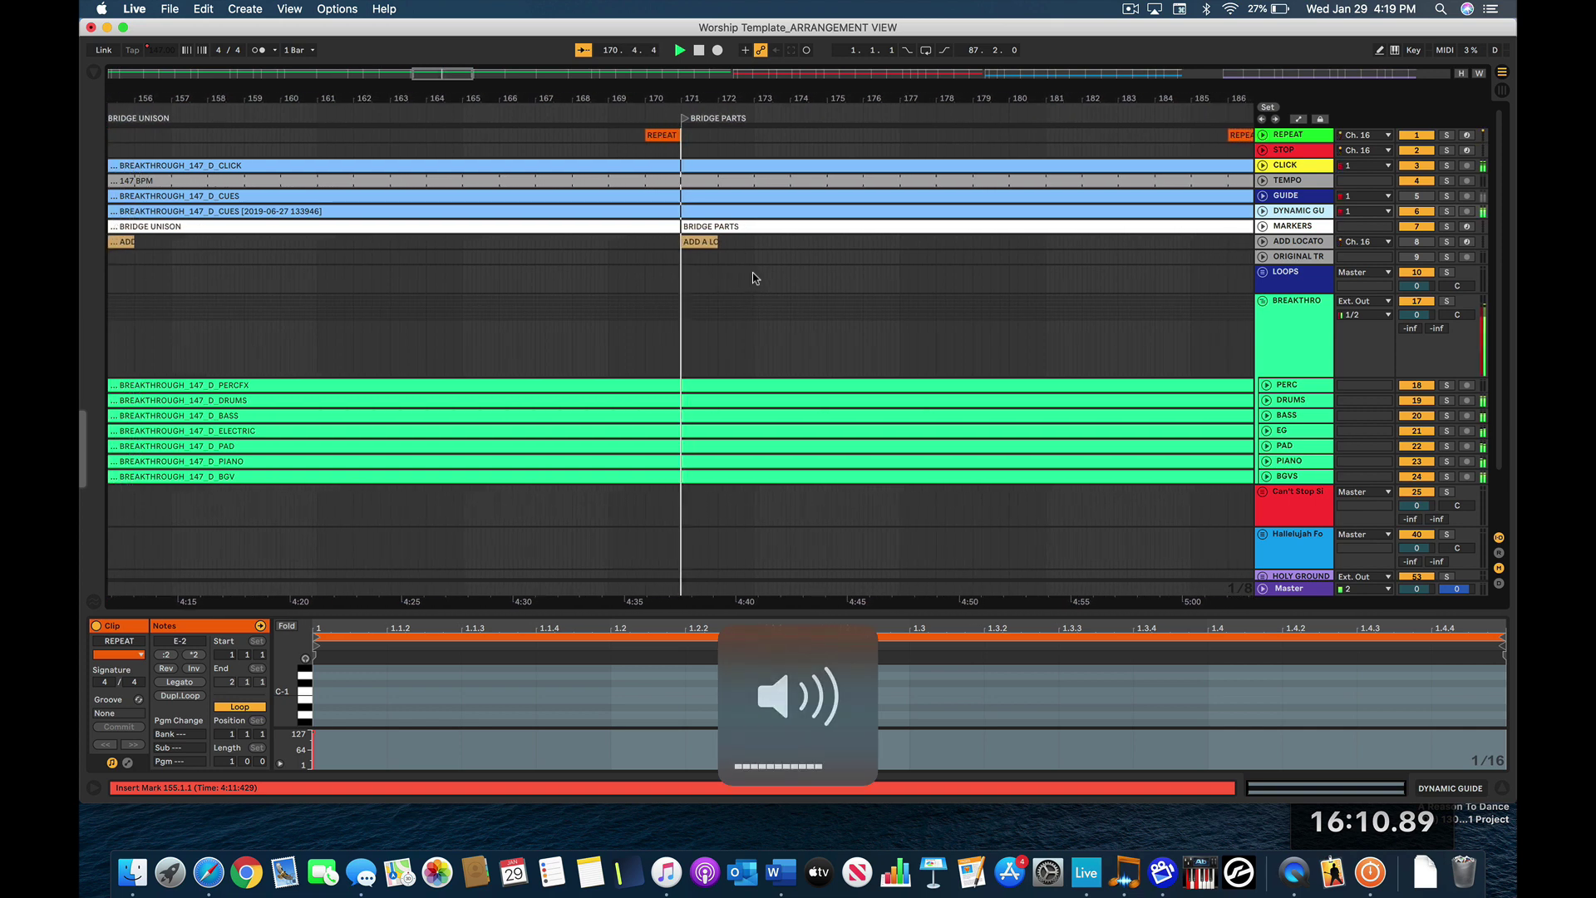
key("space")
key("space")
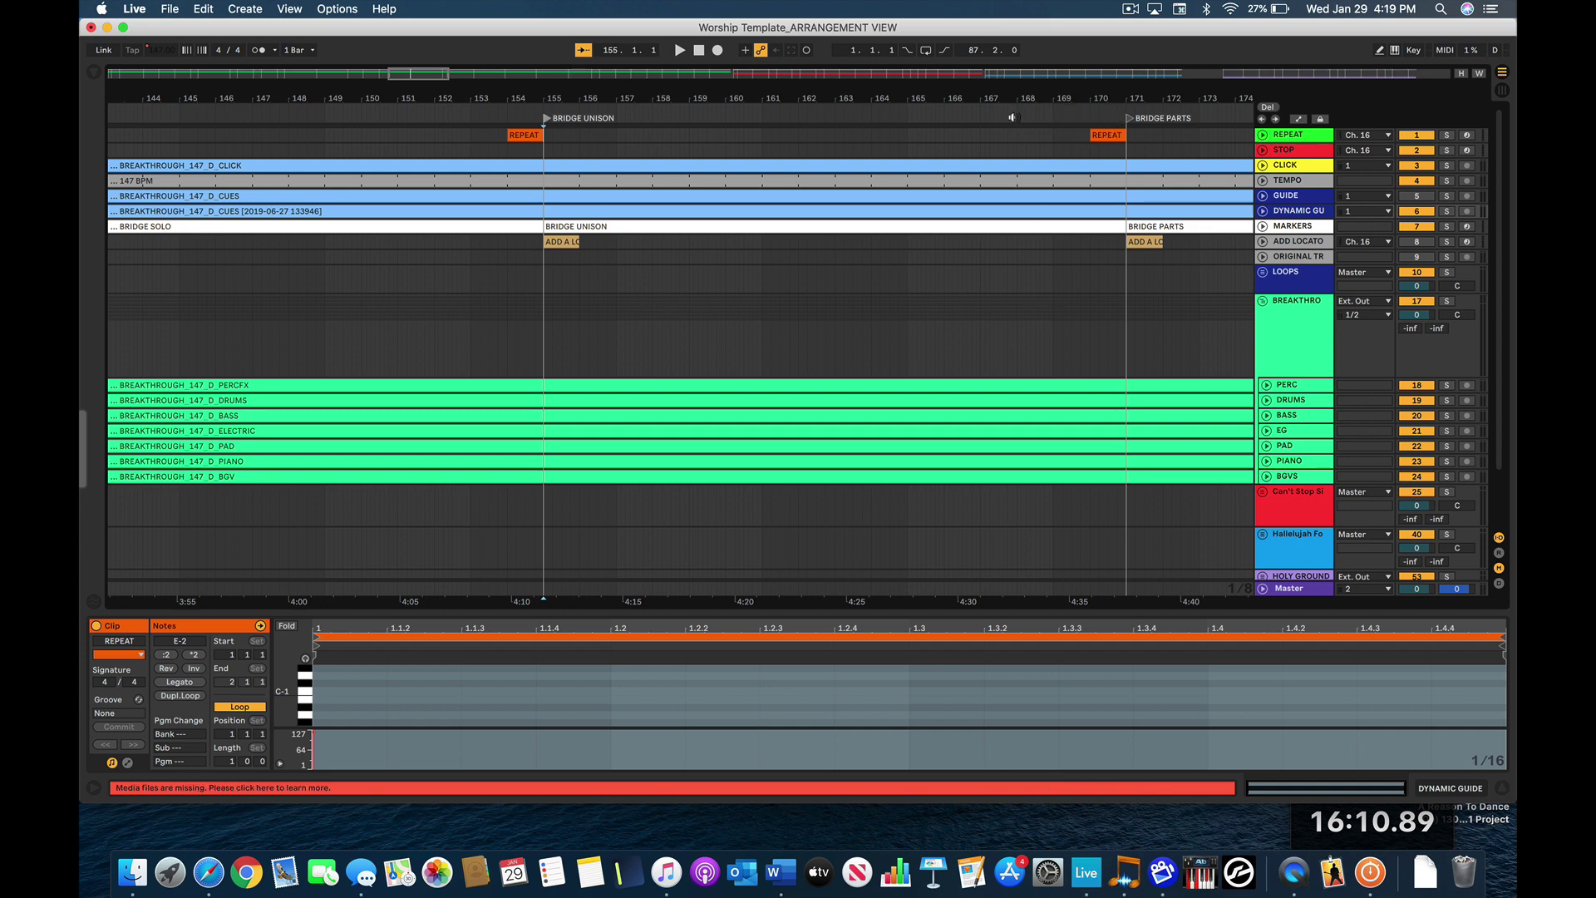
key("XF86AudioRaiseVolume")
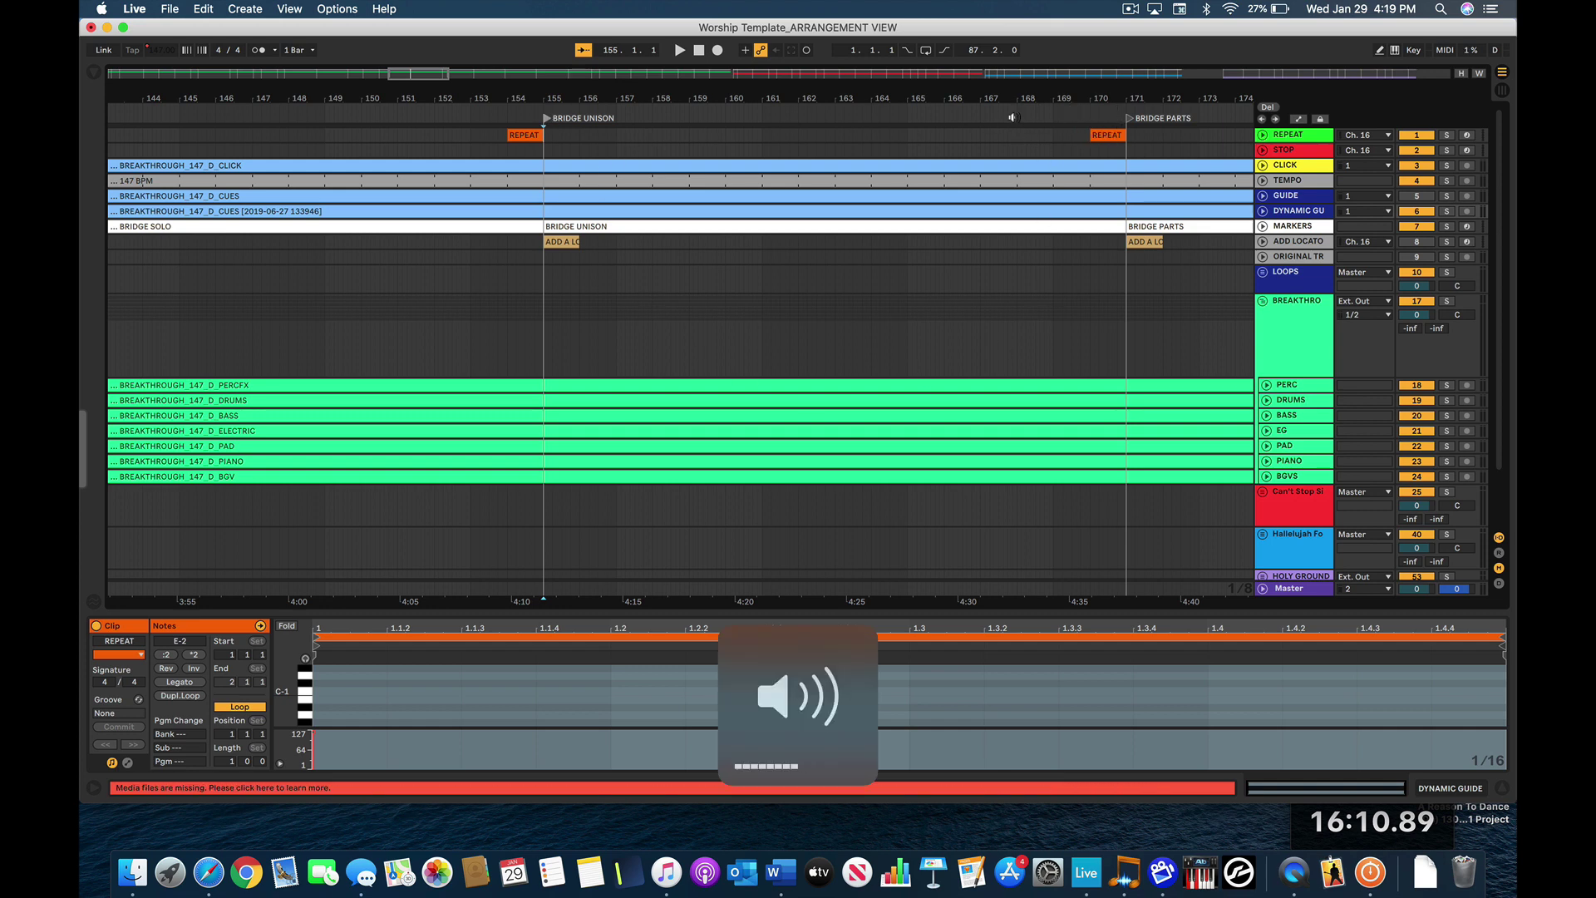
- Play the BRIDGE UNISON section again with the GUIDE track active, toggling the DYNAMIC GUIDE track on and off
key("space")
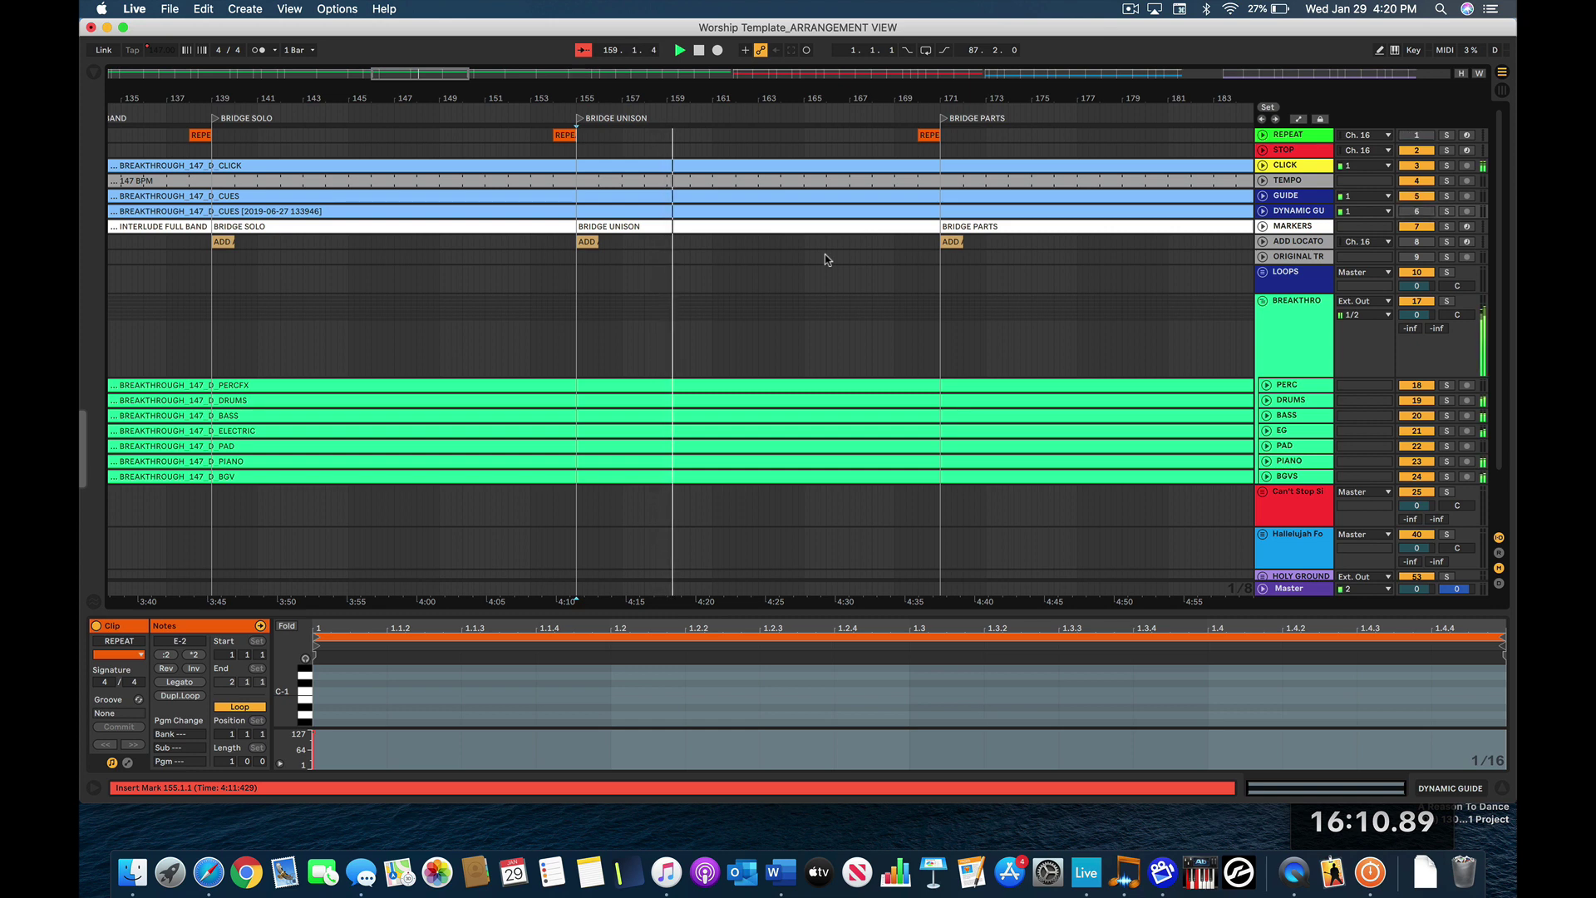
left_click(1417, 211)
left_click(1417, 212)
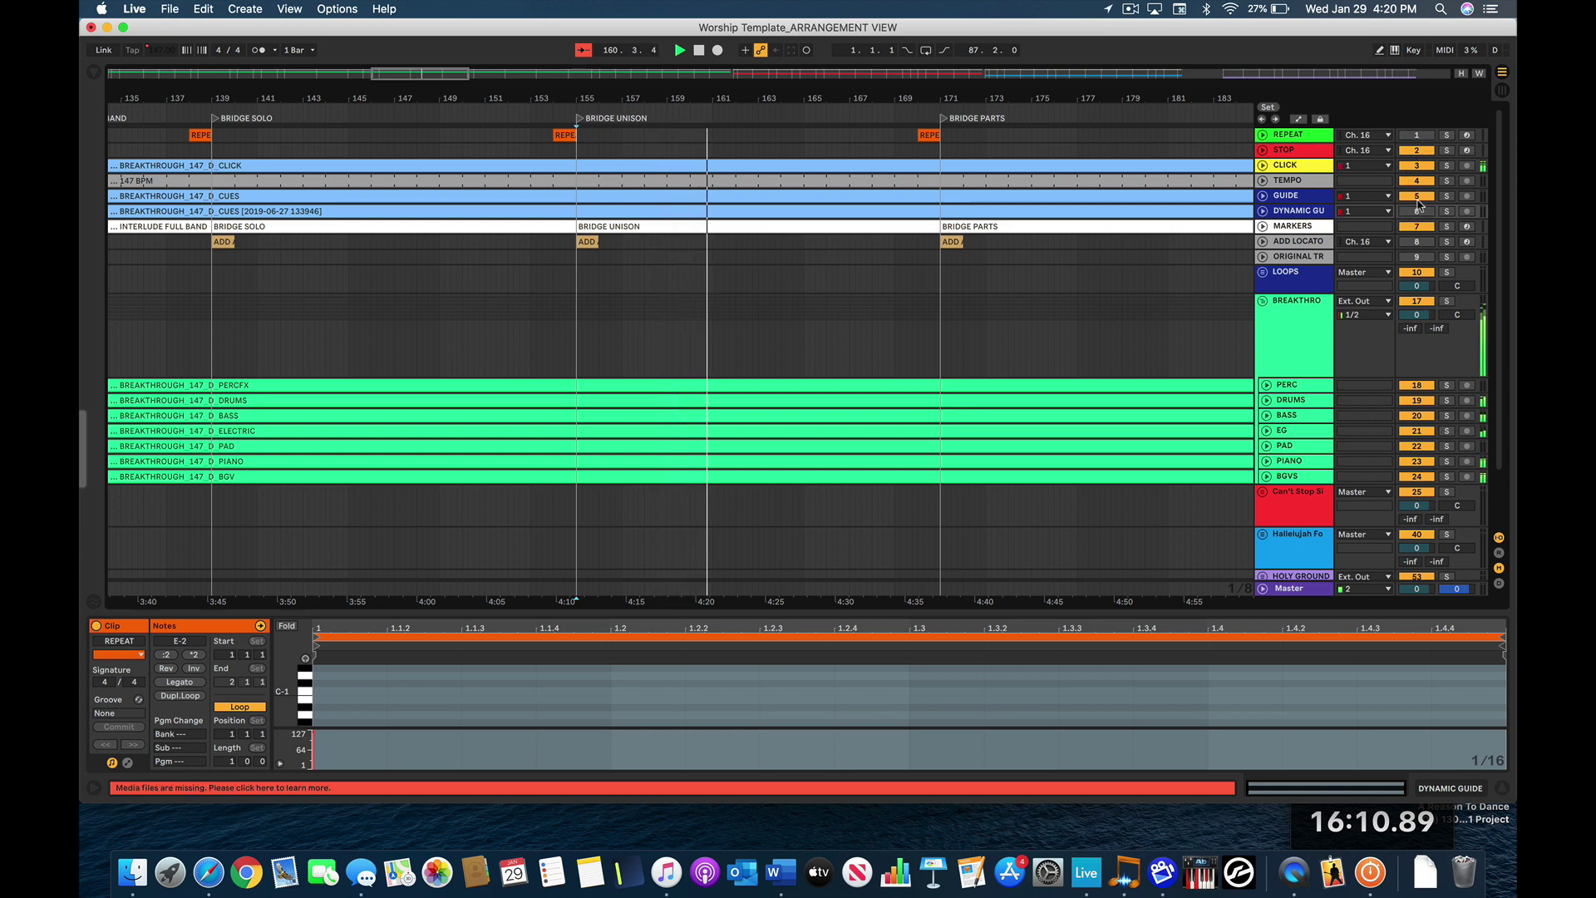
- Unfold the GUIDE and DYNAMIC GUIDE tracks, and solo GUIDE to hear its cue before BRIDGE PARTS
left_click(1265, 196)
left_click(1264, 267)
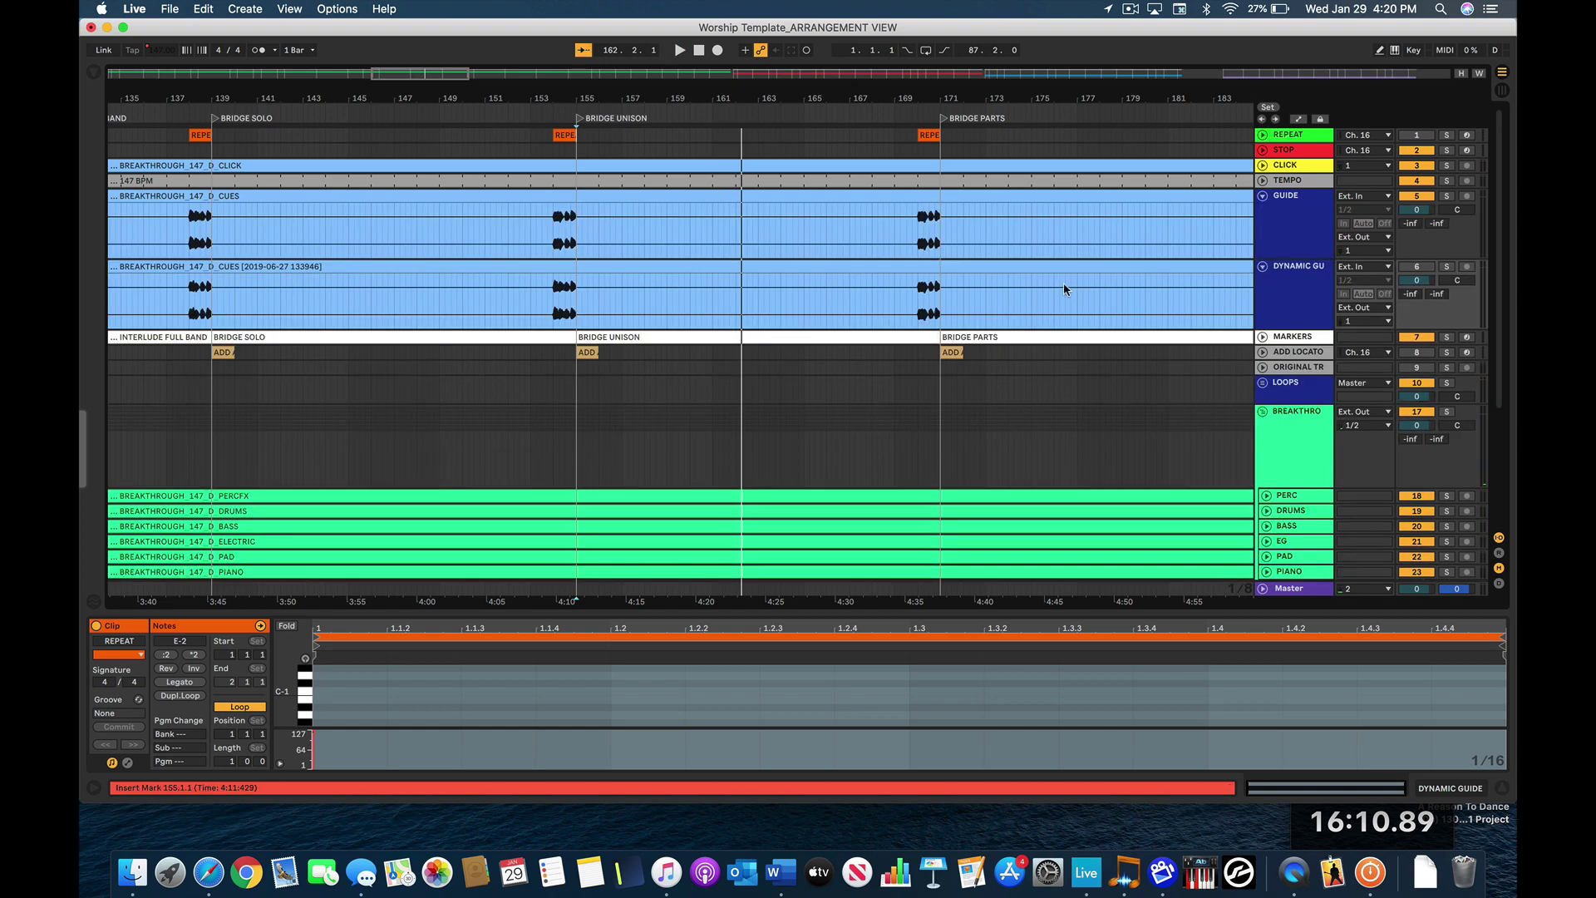
double_click(921, 221)
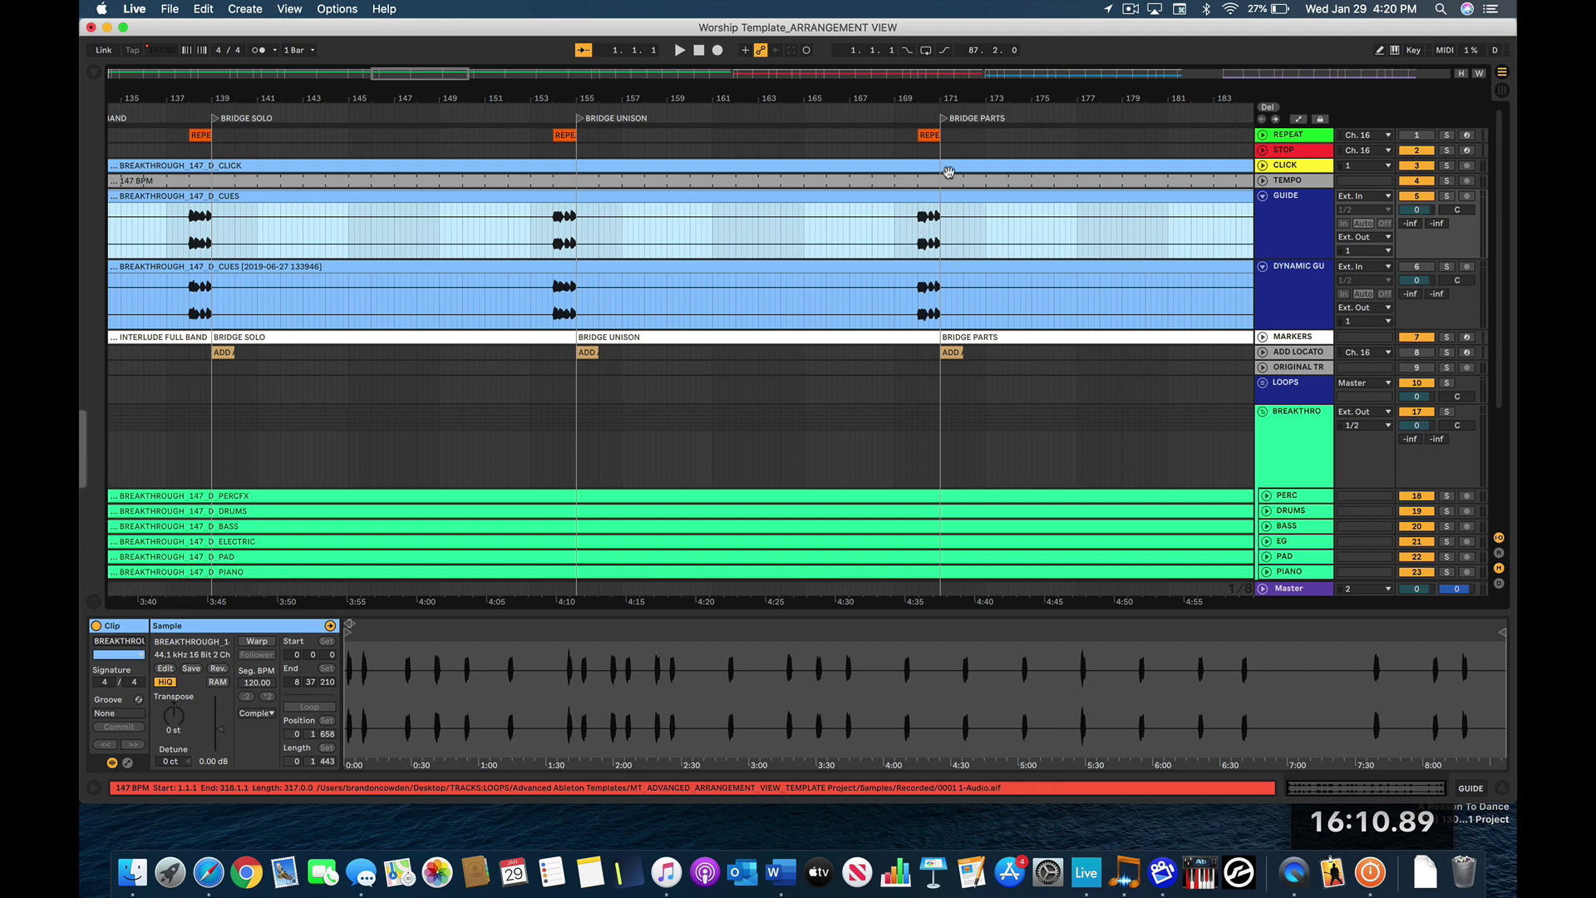
left_click(1447, 196)
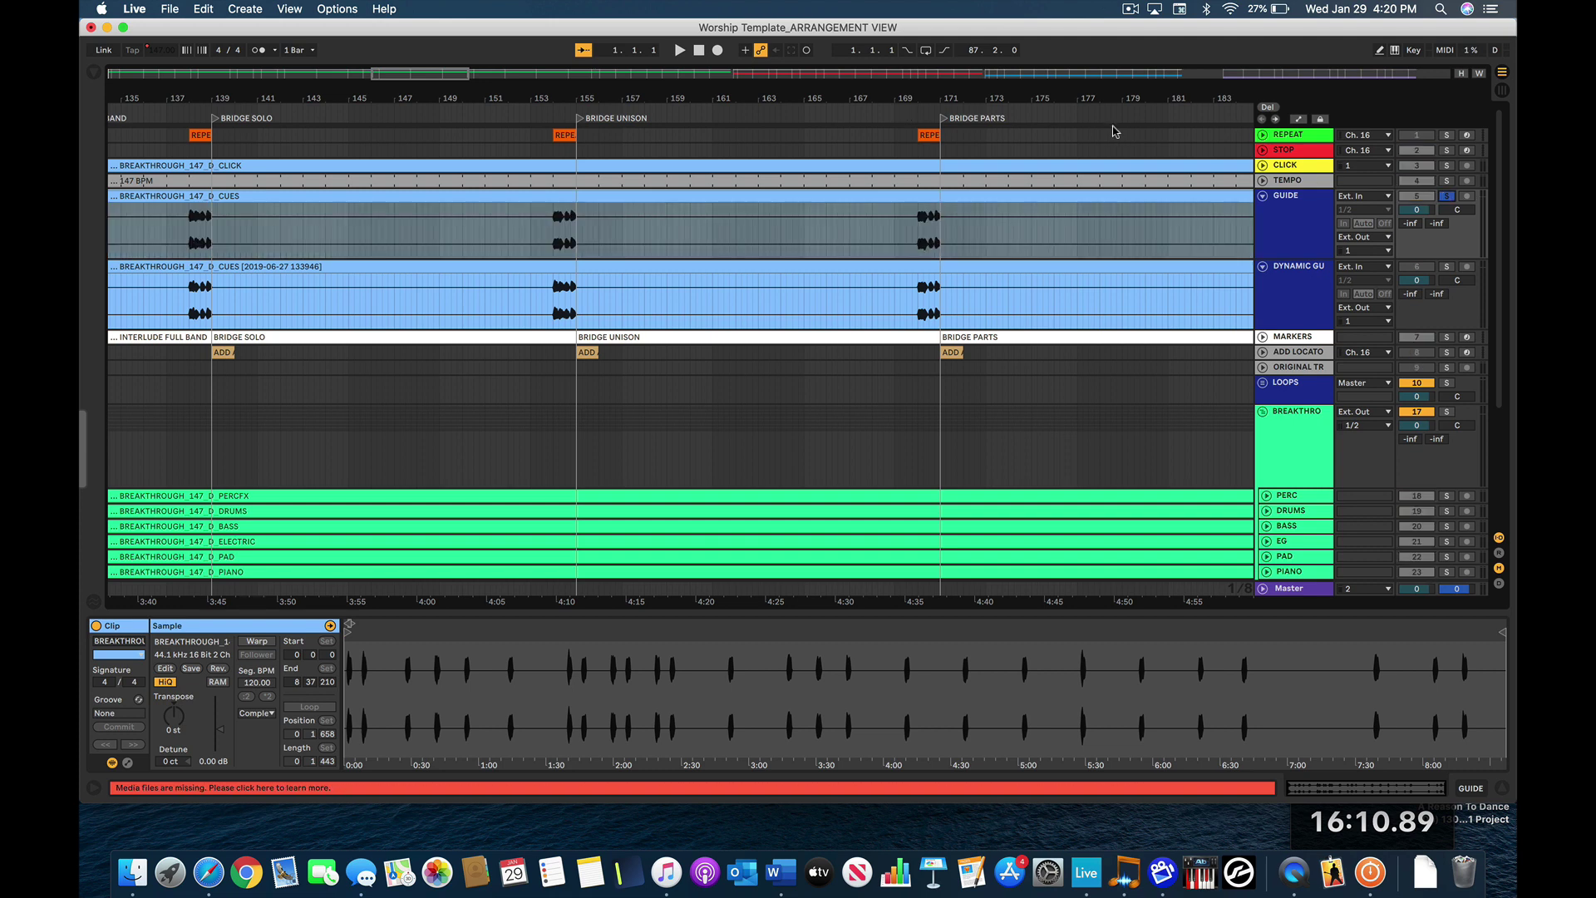
left_click(905, 113)
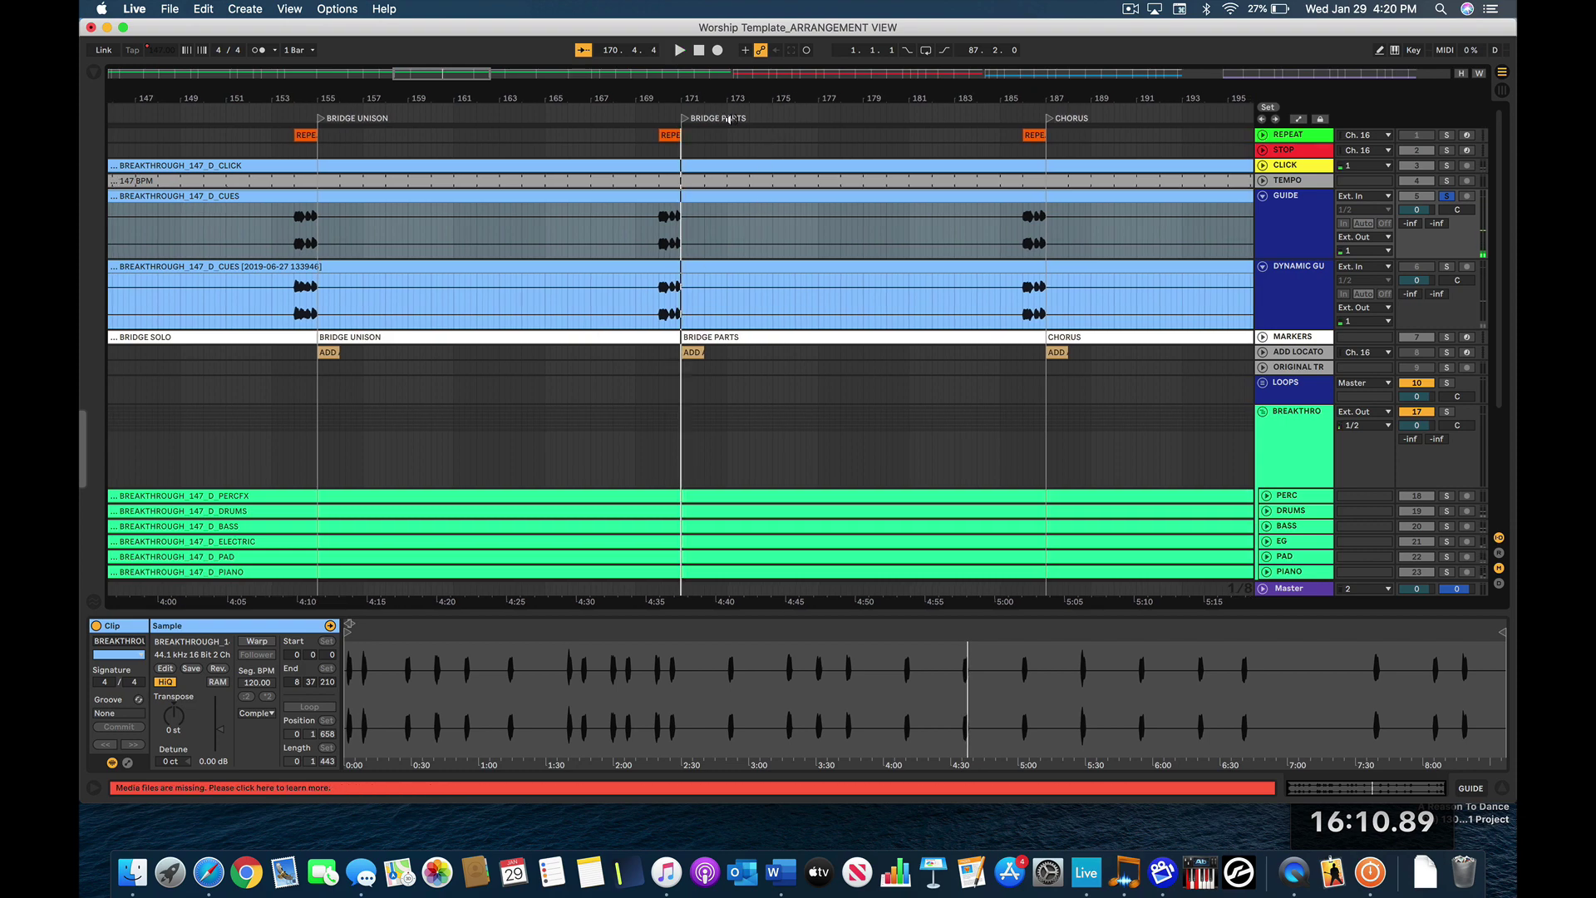
- Play the soloed GUIDE cue leading into the INTERLUDE marker at bar 123 twice
scroll(603, 240, "left", 10)
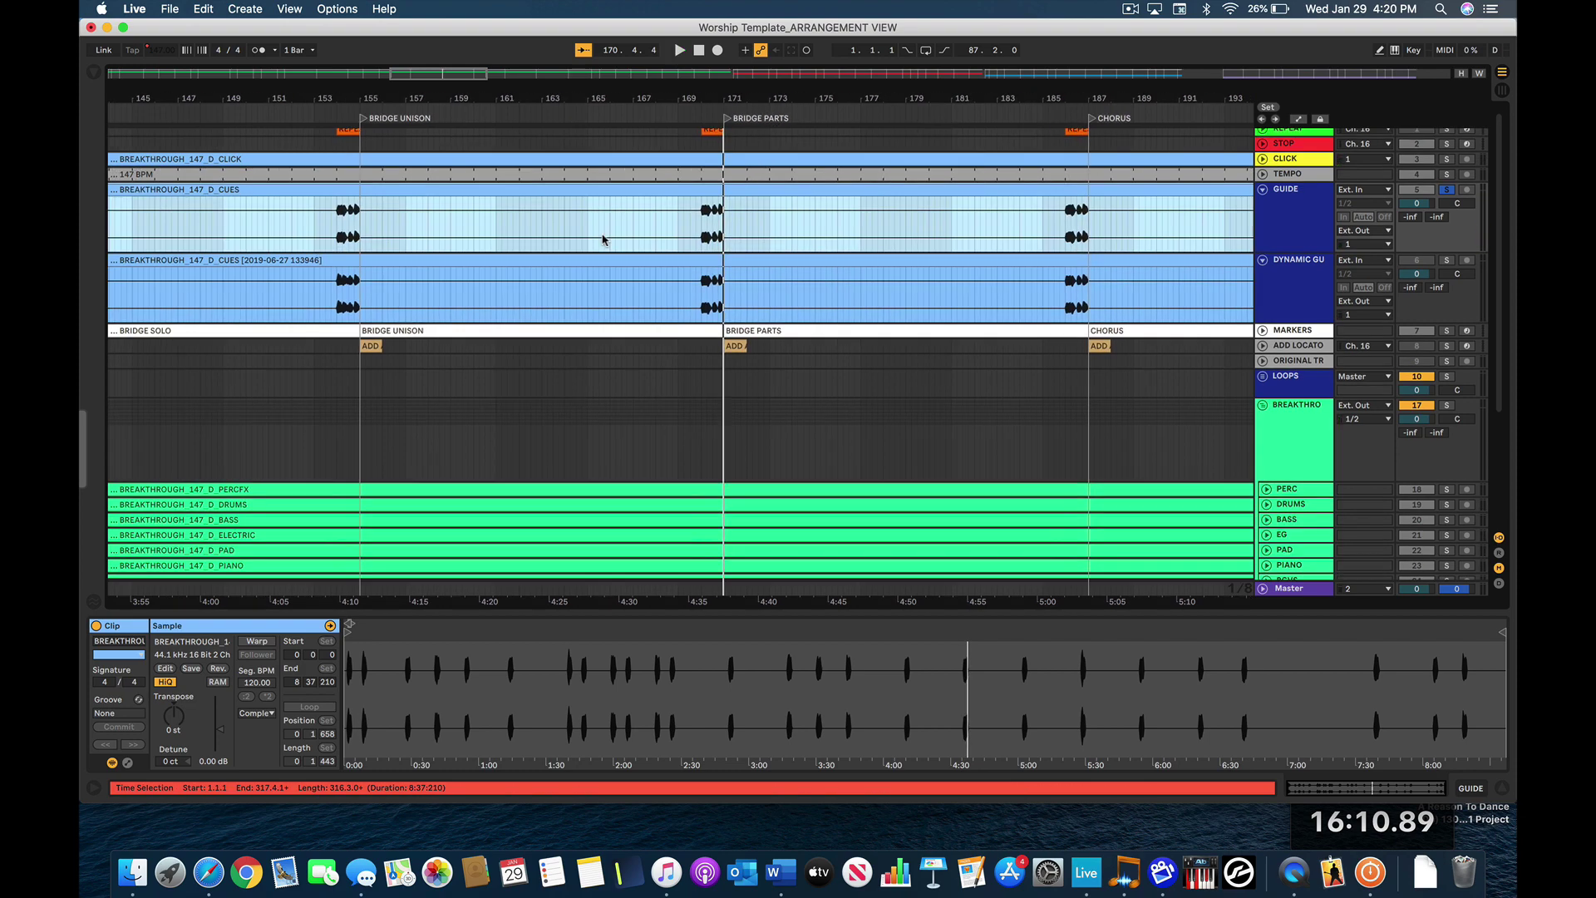
scroll(603, 241, "left", 6)
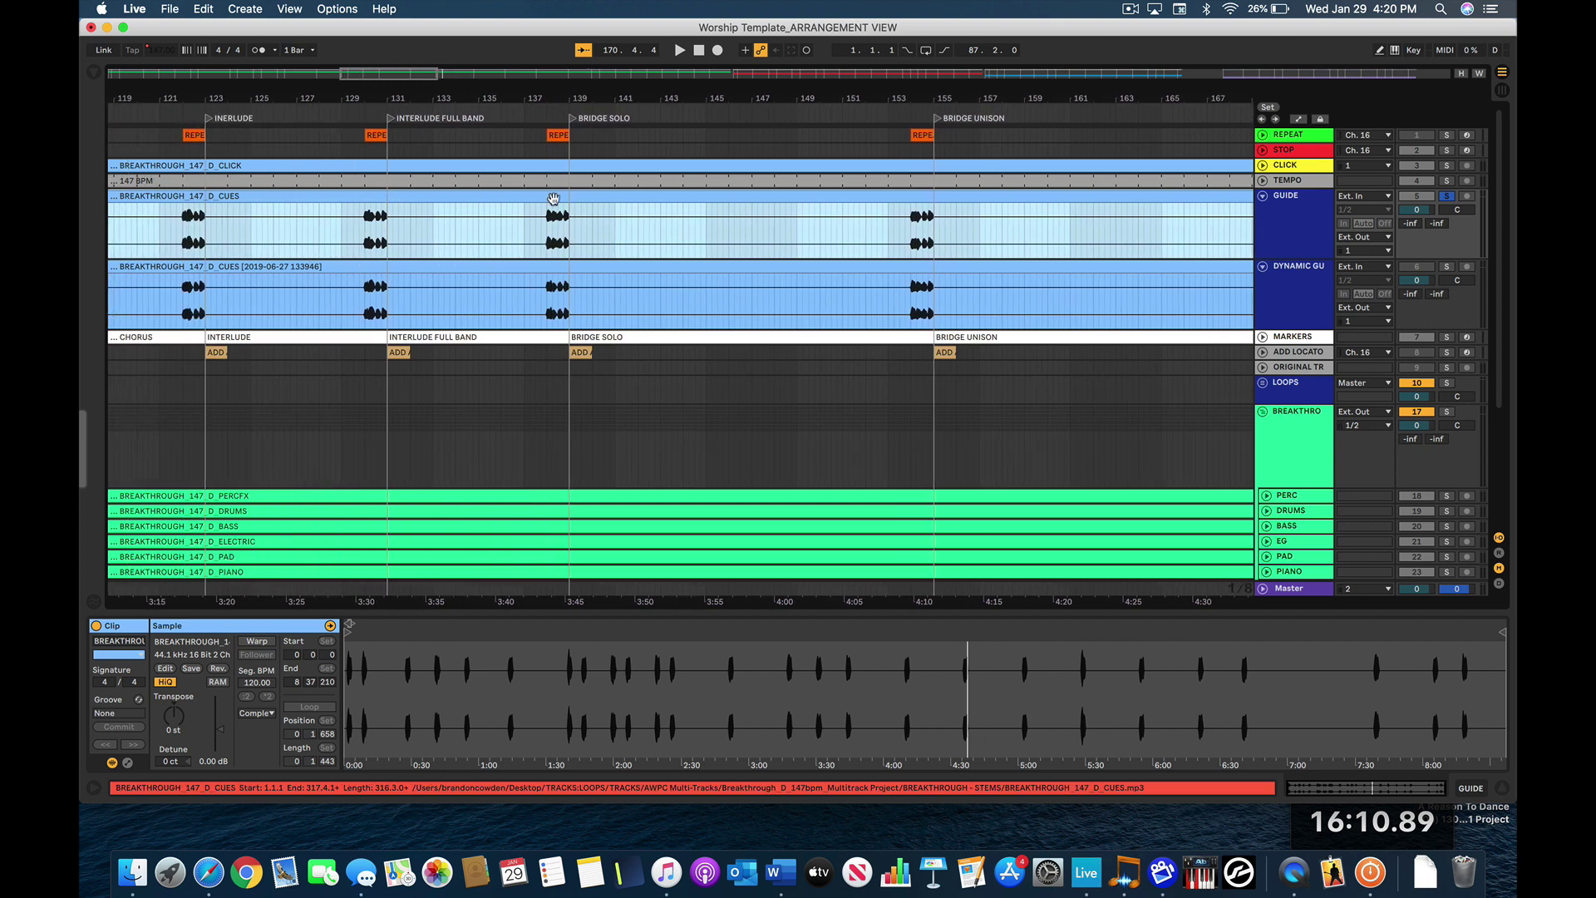
scroll(427, 249, "left", 9)
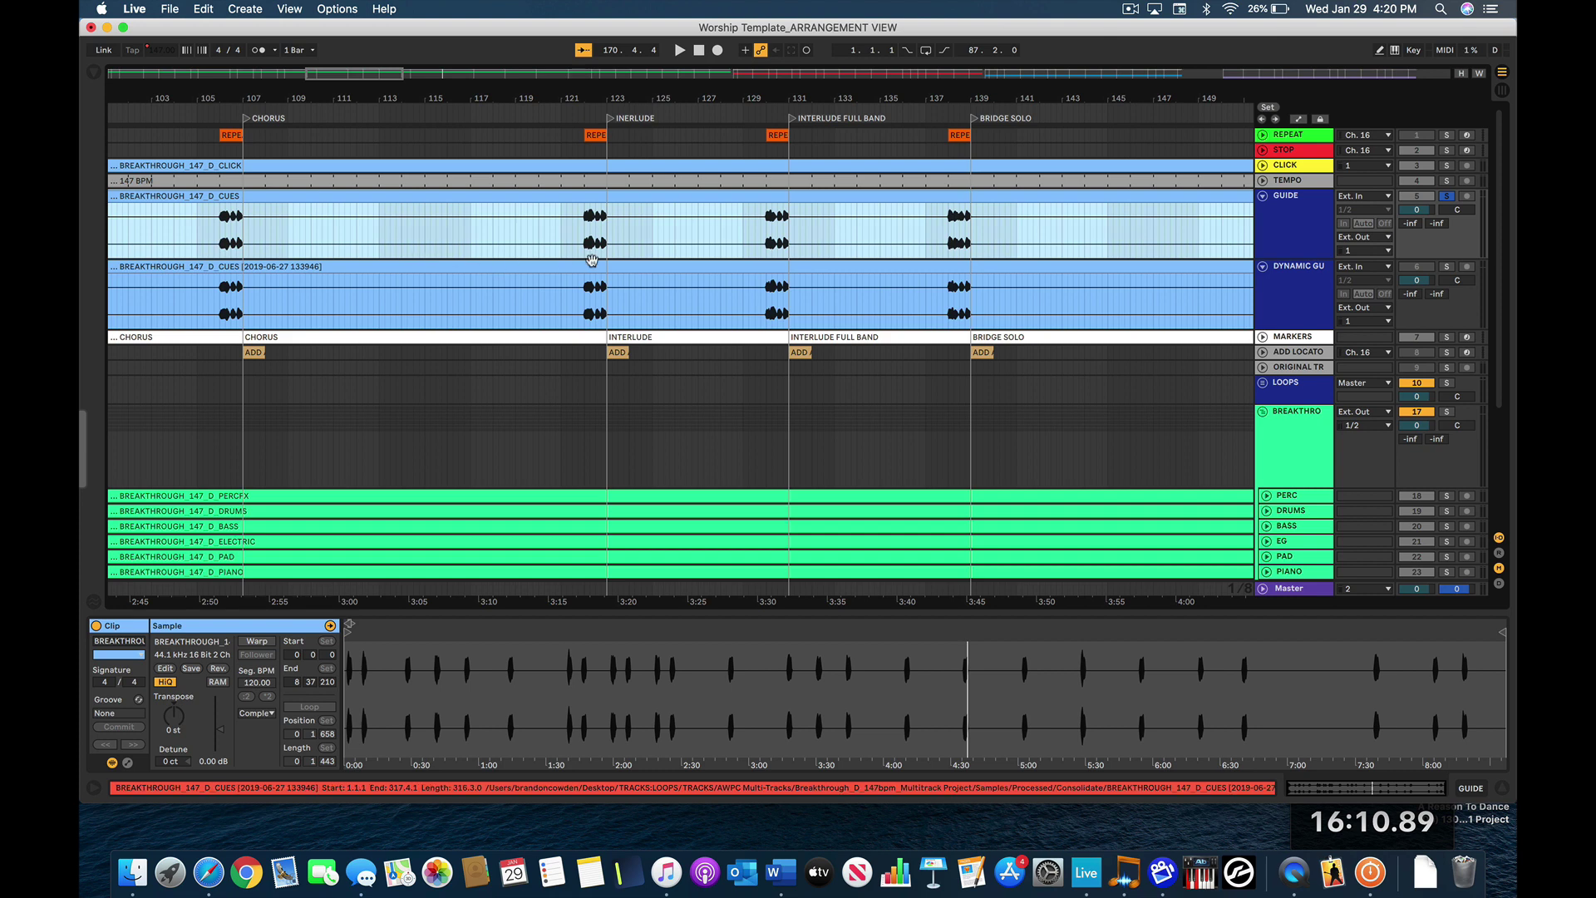
scroll(581, 241, "left", 2)
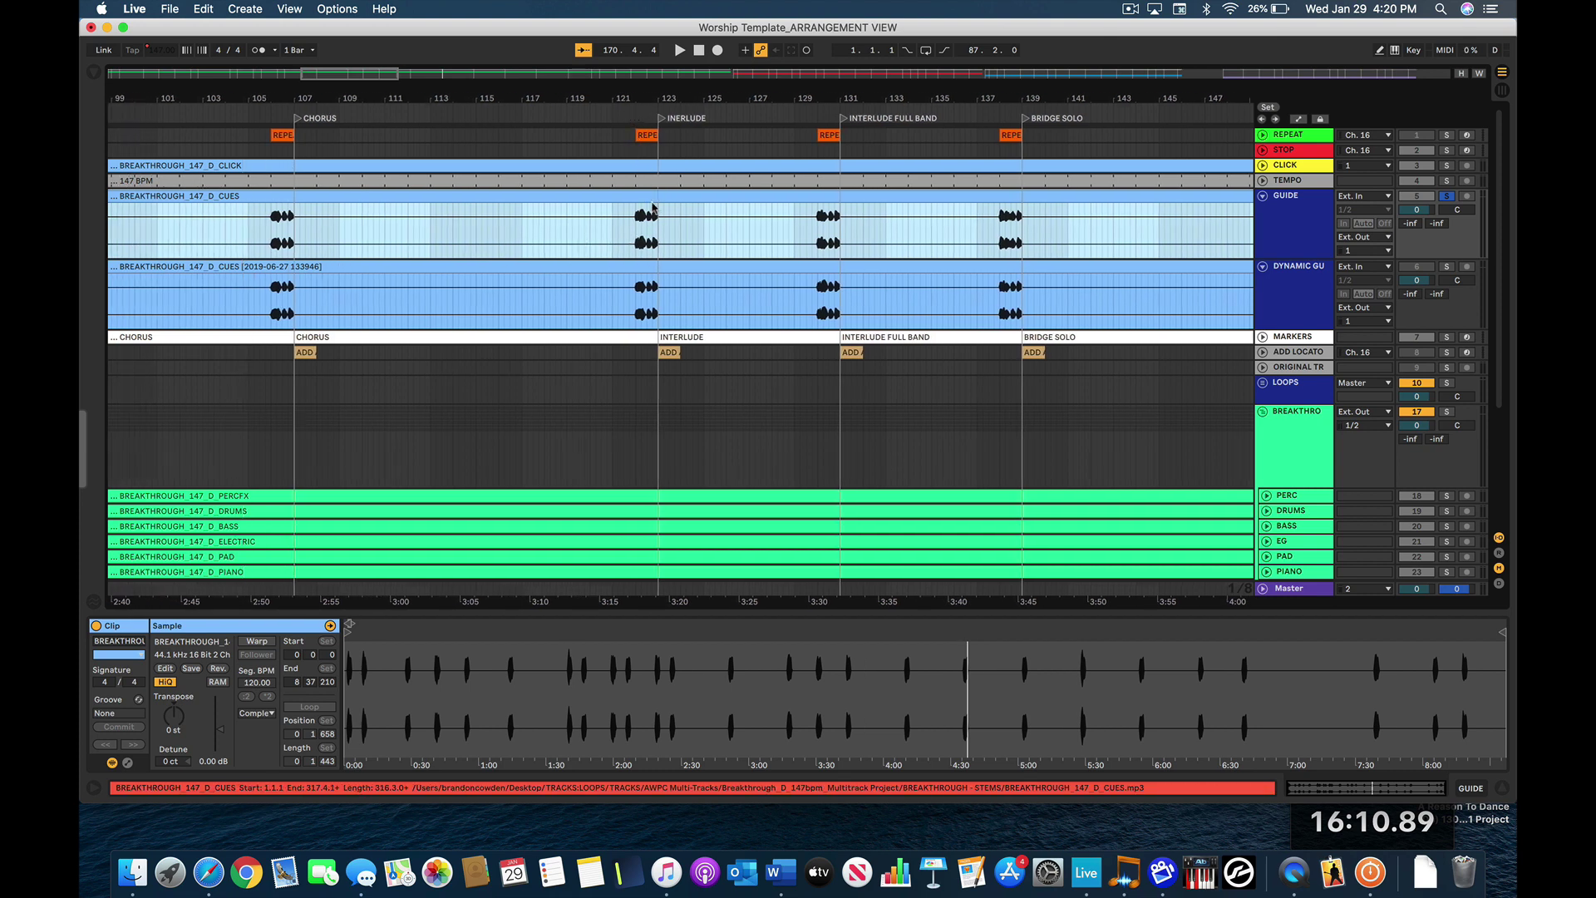
left_click(631, 114)
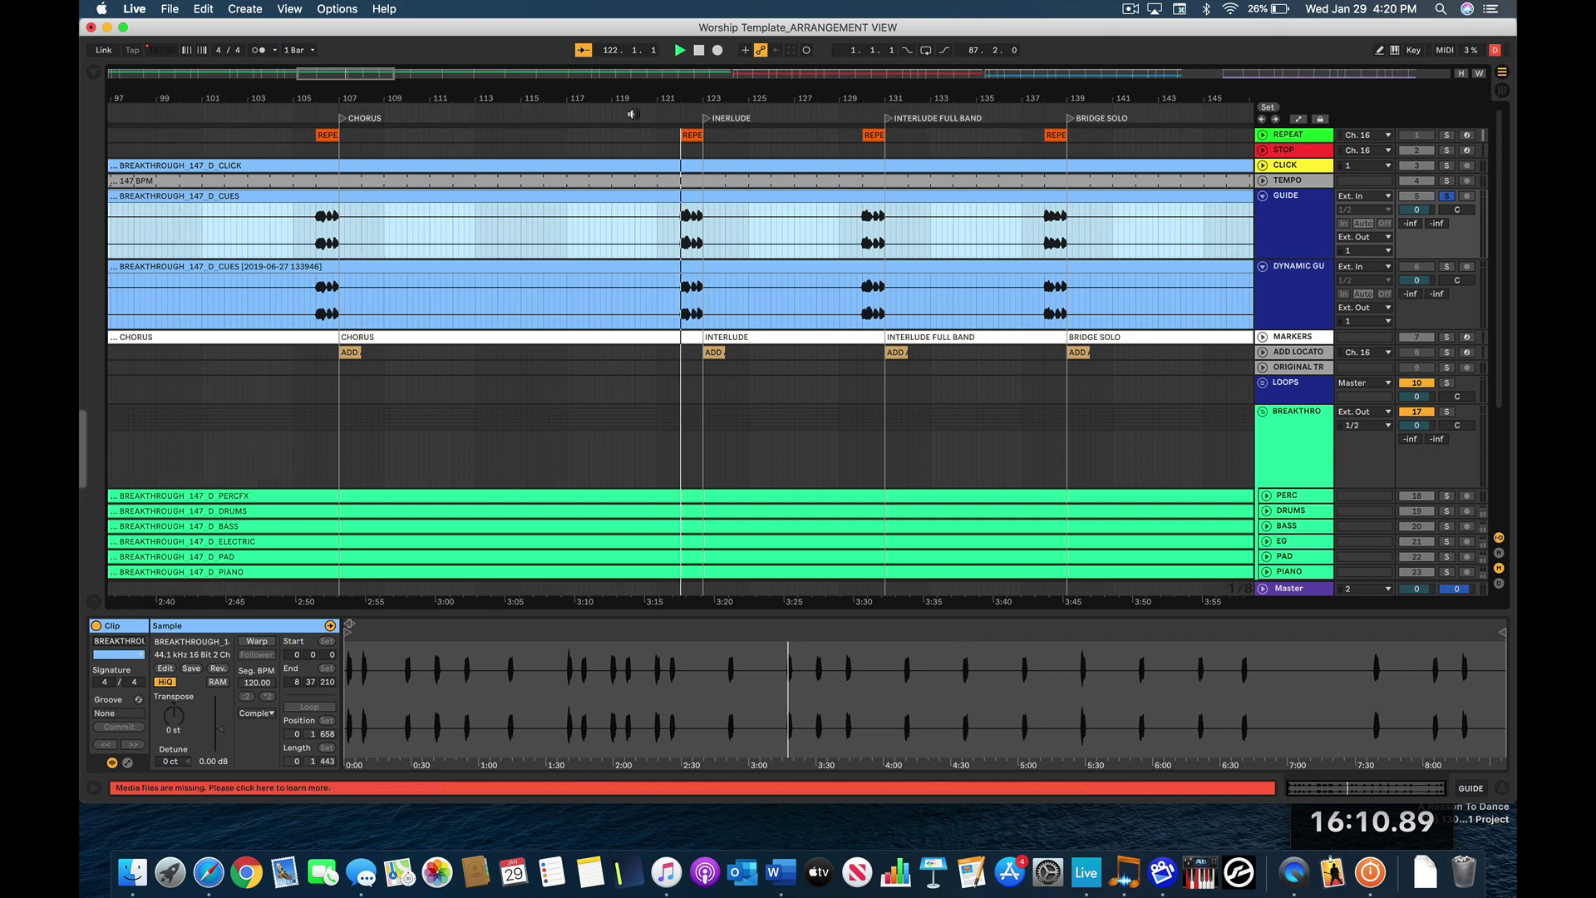
key("space")
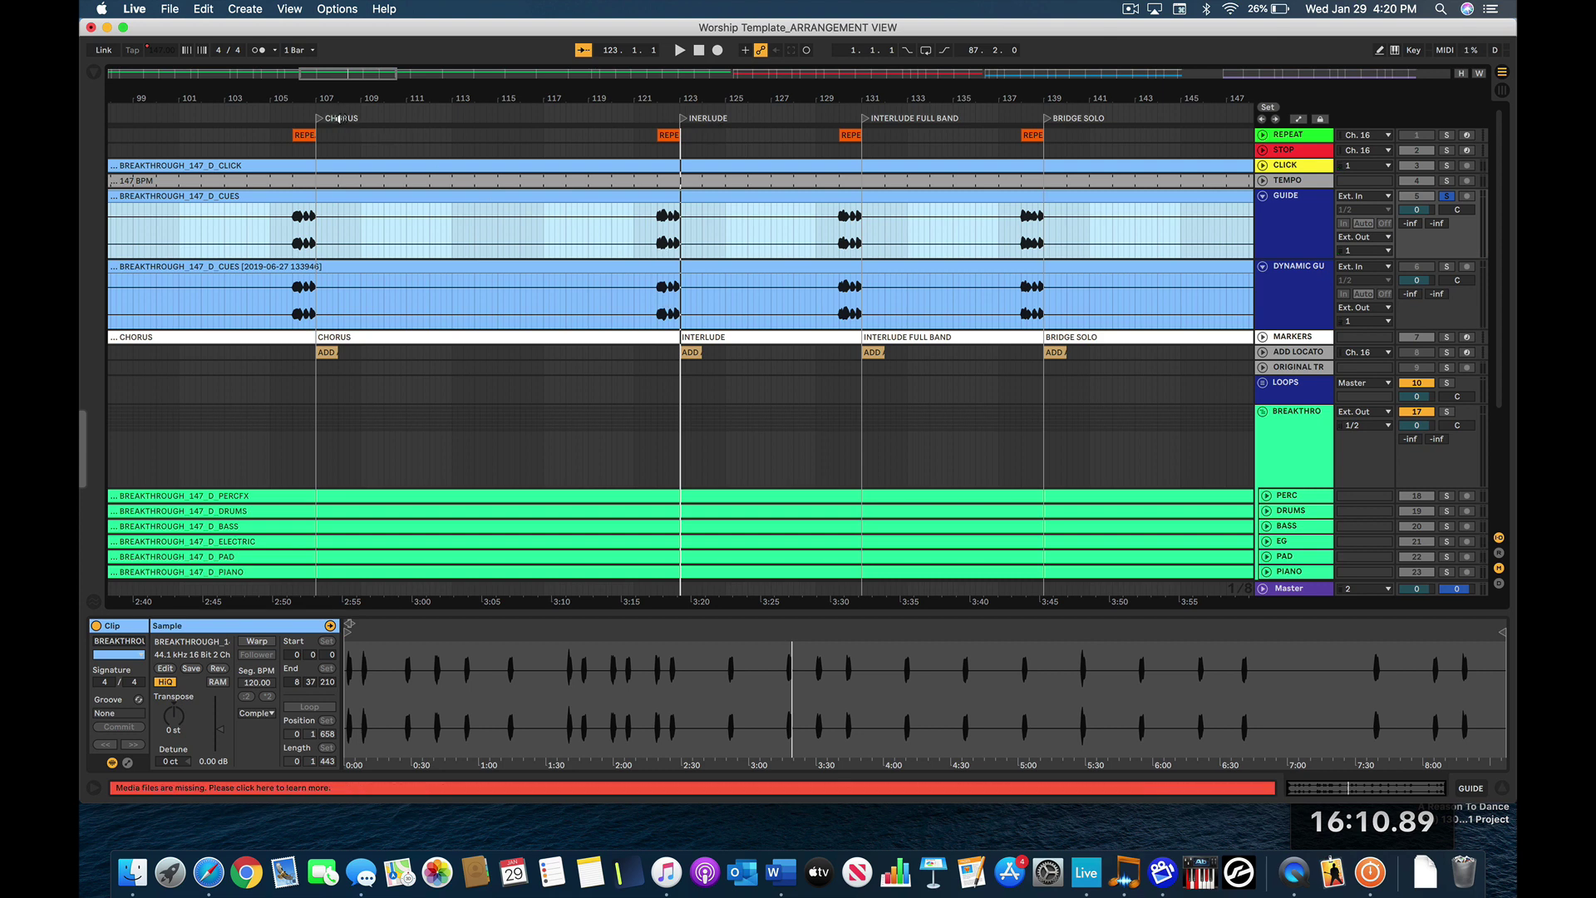
left_click(649, 112)
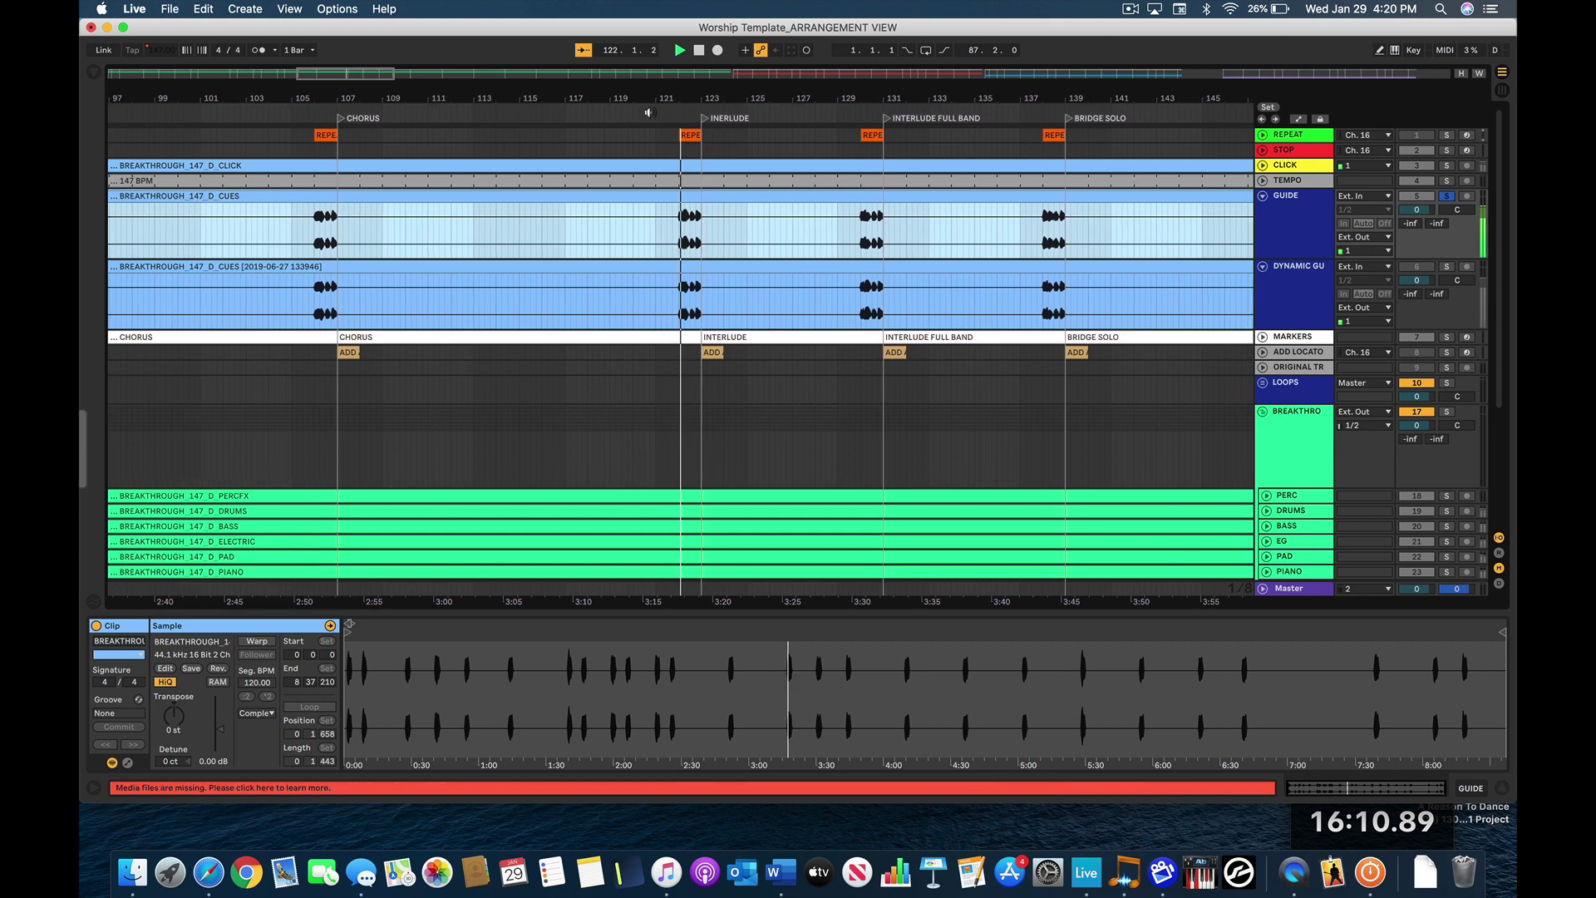
key("space")
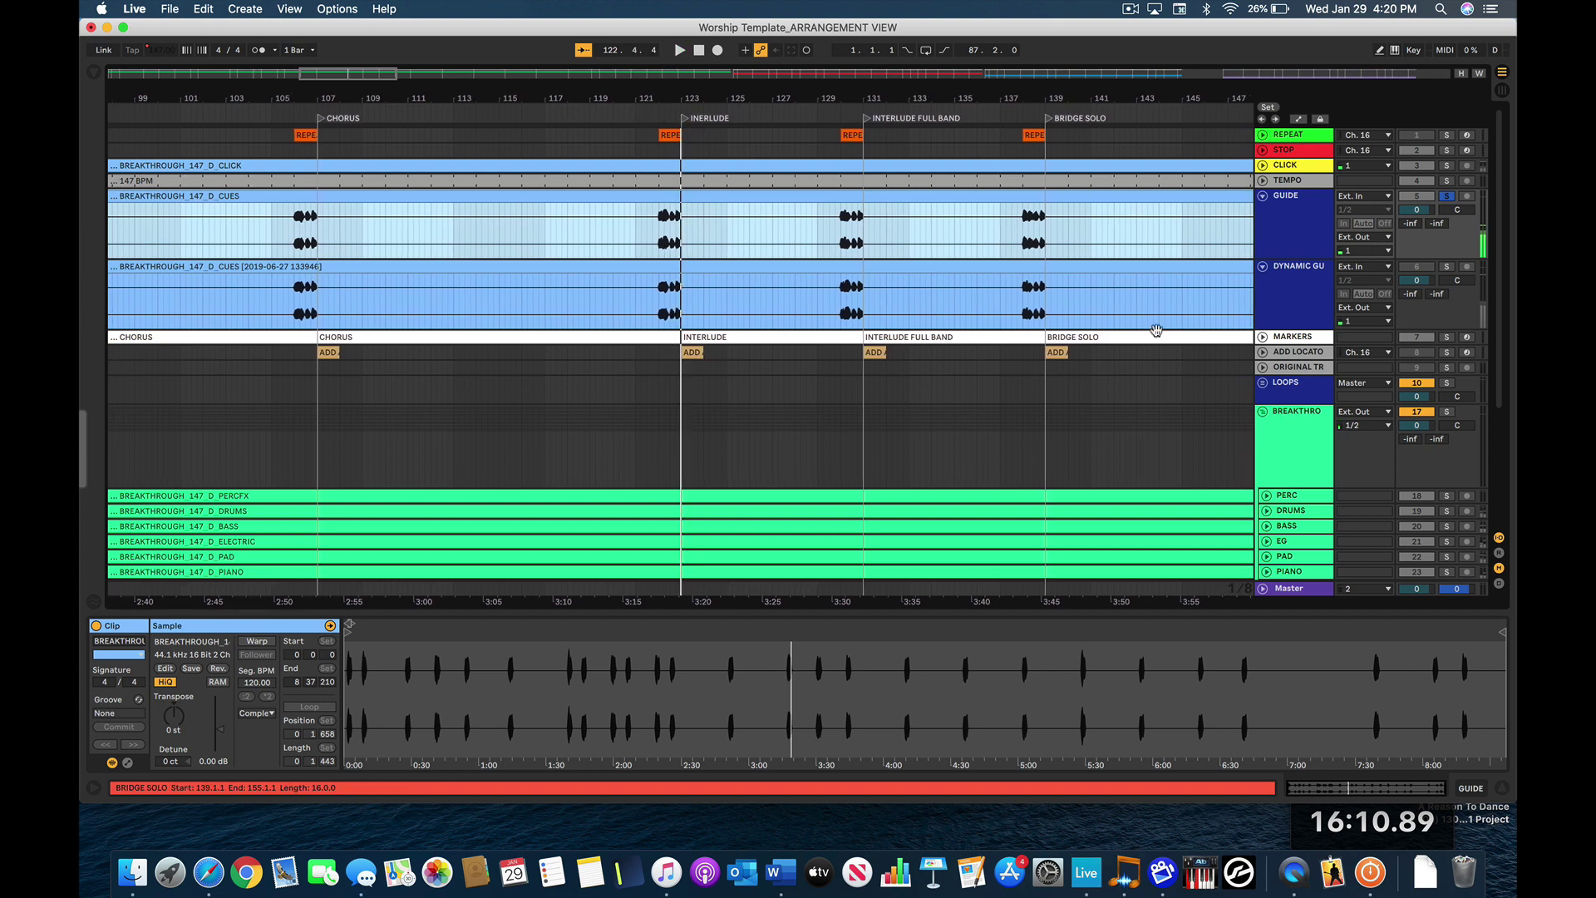
- Solo the DYNAMIC GUIDE track and play its cue leading into the INTERLUDE at bar 123
left_click(1446, 267)
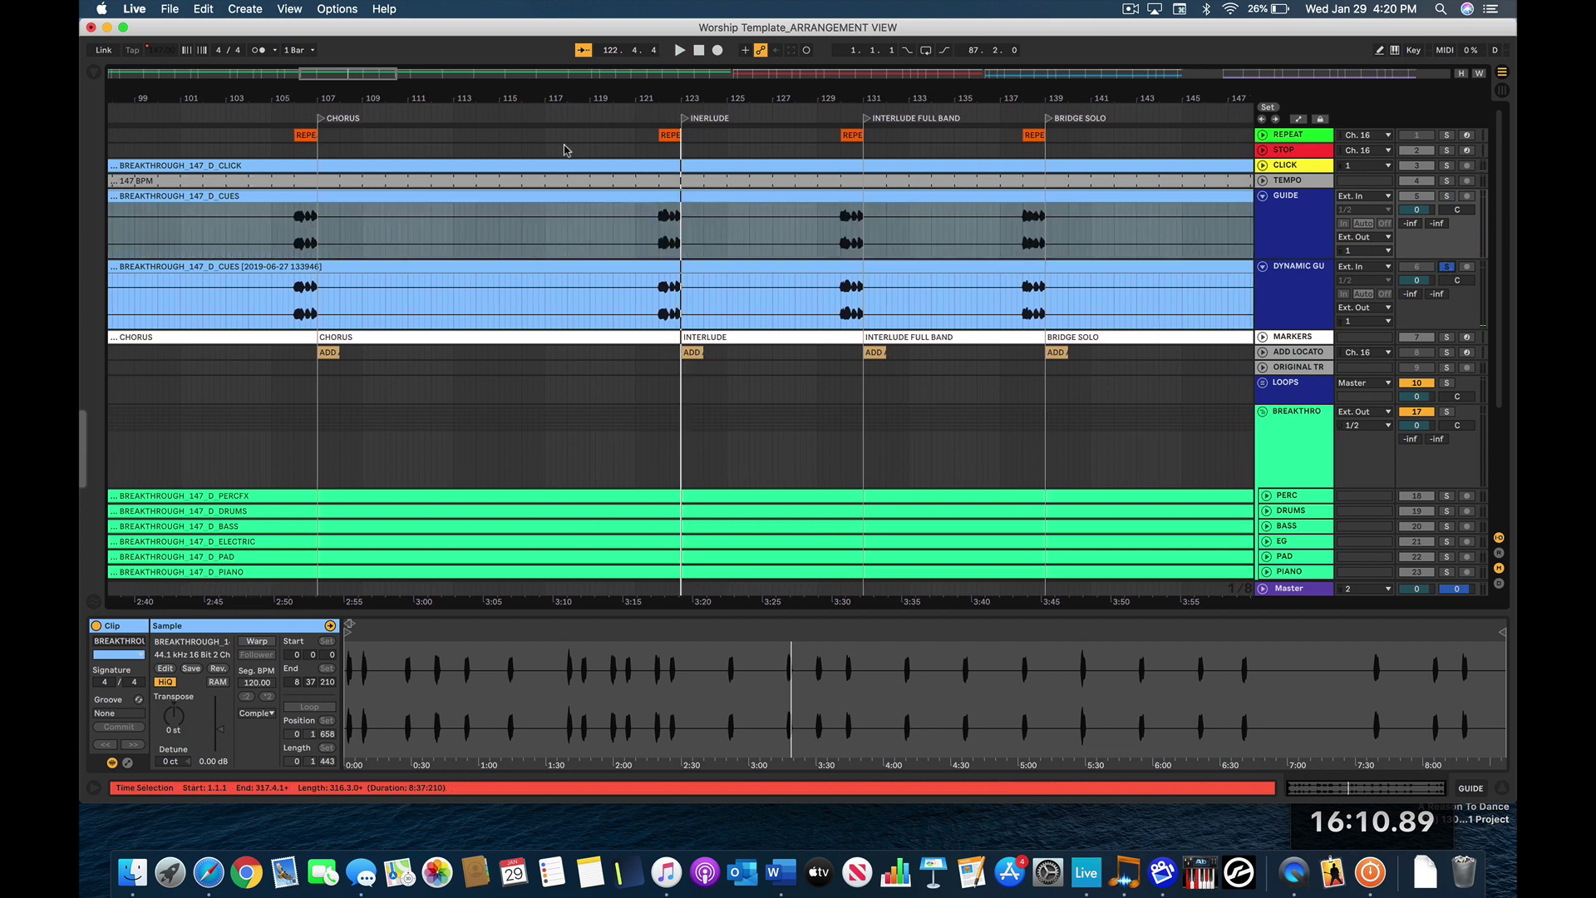
left_click(642, 112)
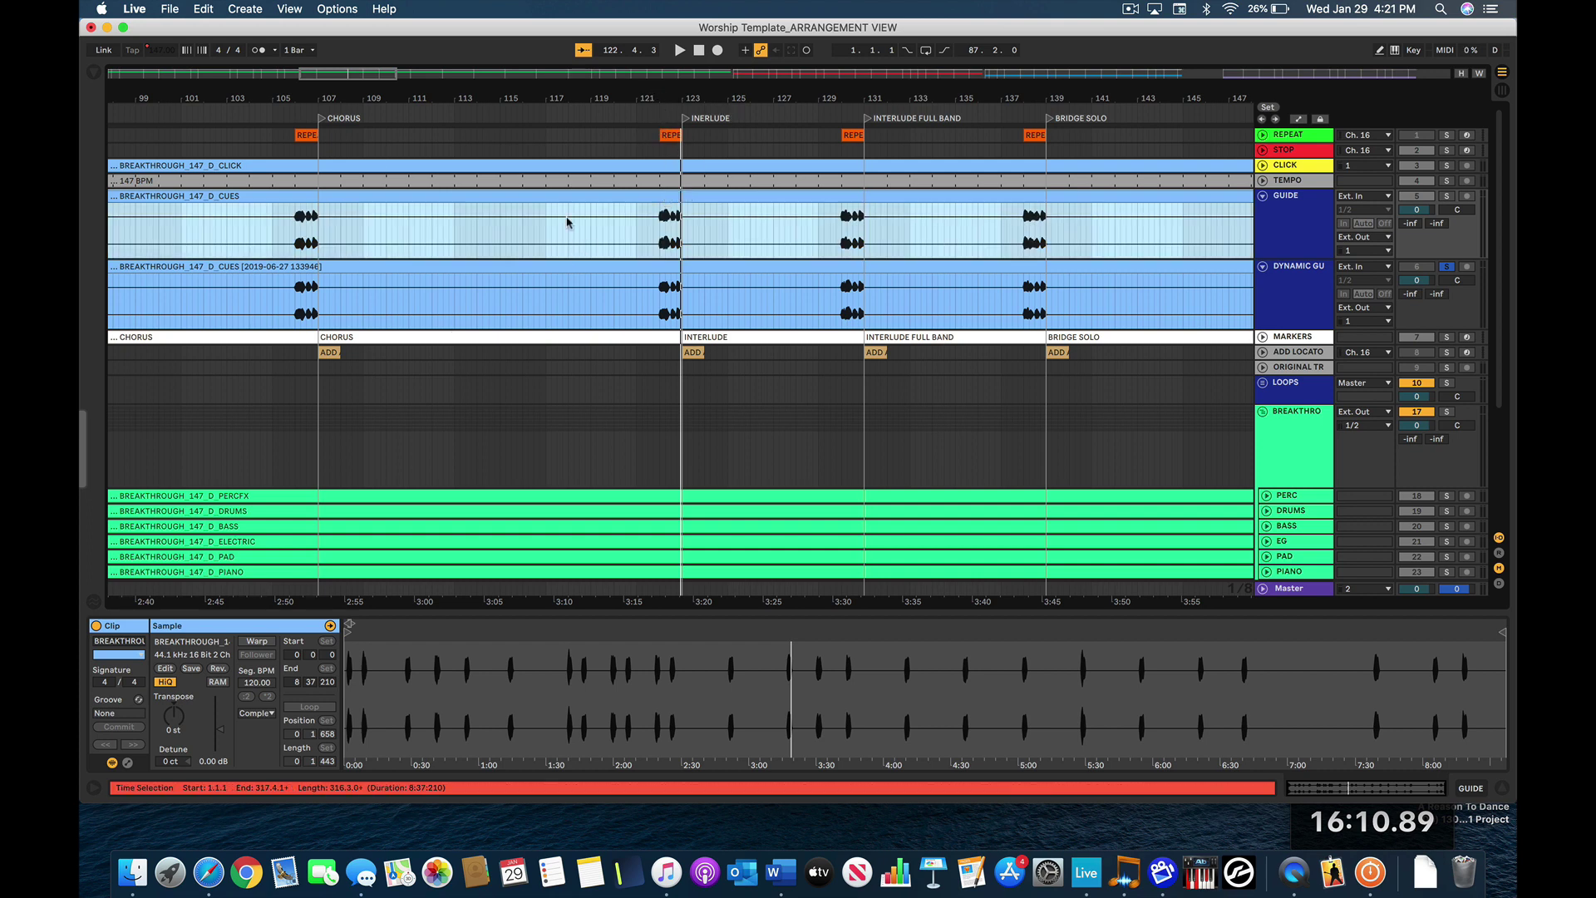
- Unsolo the DYNAMIC GUIDE track and play the full mix around the CHORUS at bar 107 and into the INTERLUDE at bar 123
left_click(593, 114)
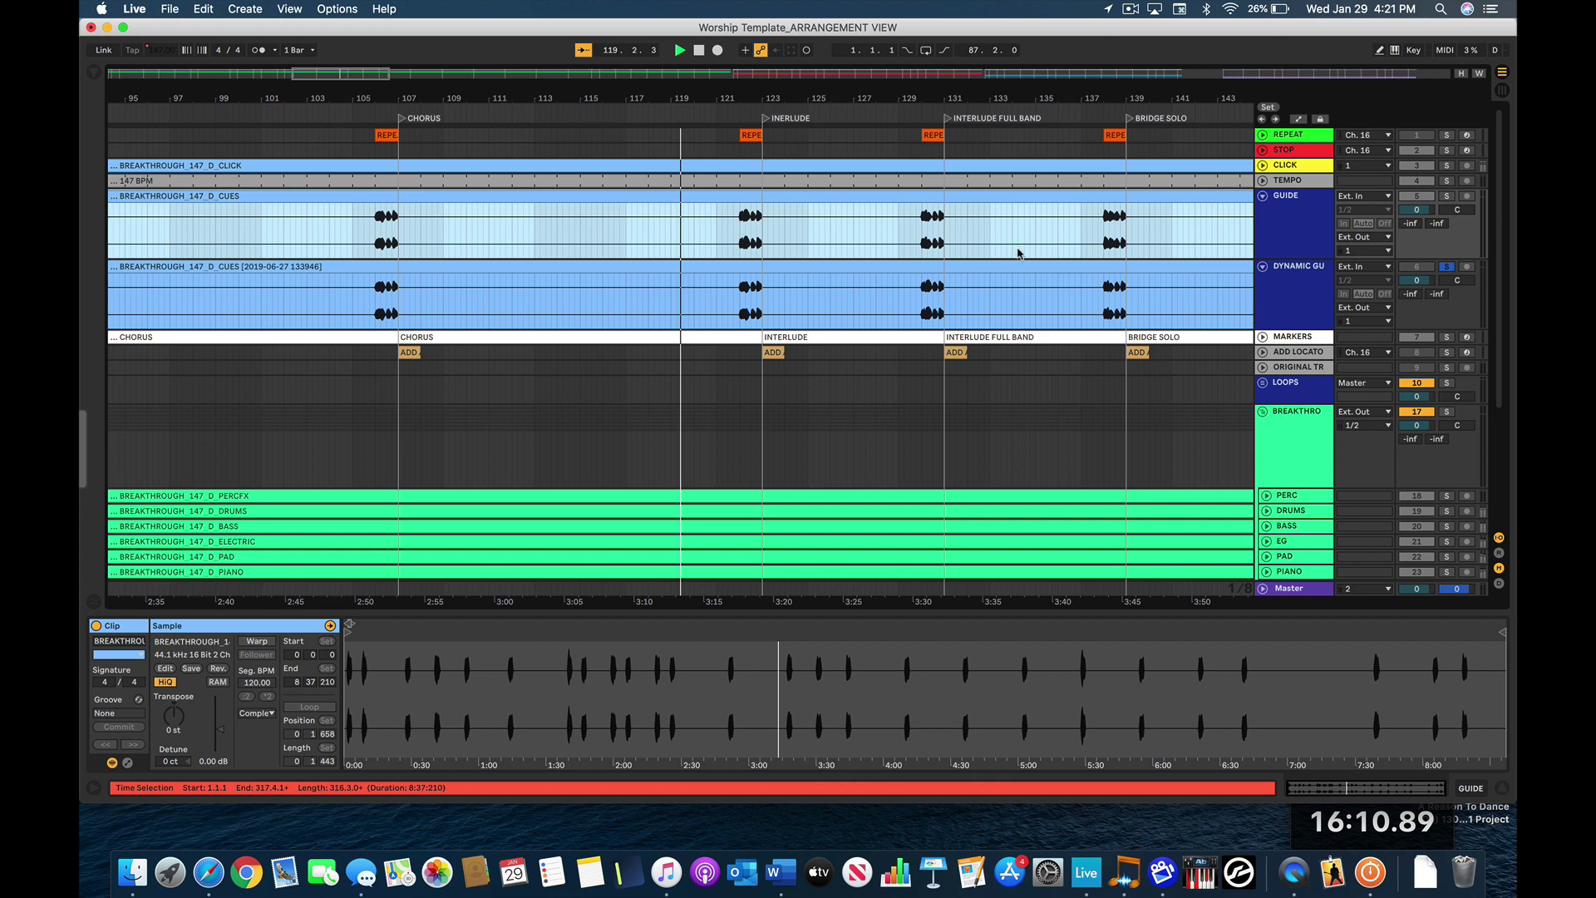
left_click(1446, 267)
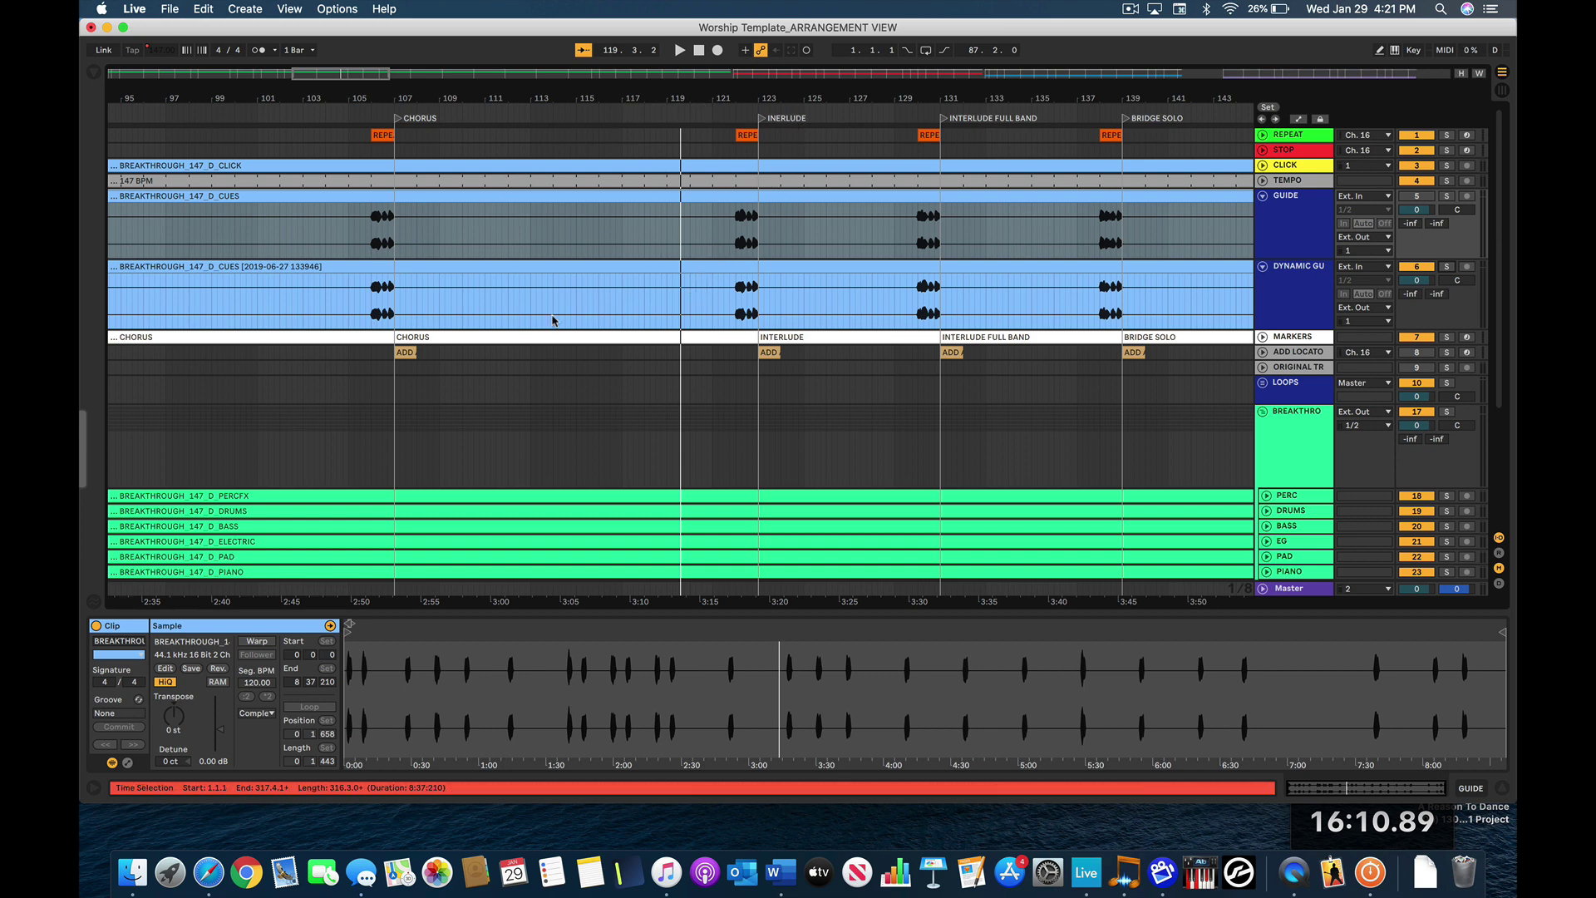
left_click(701, 111)
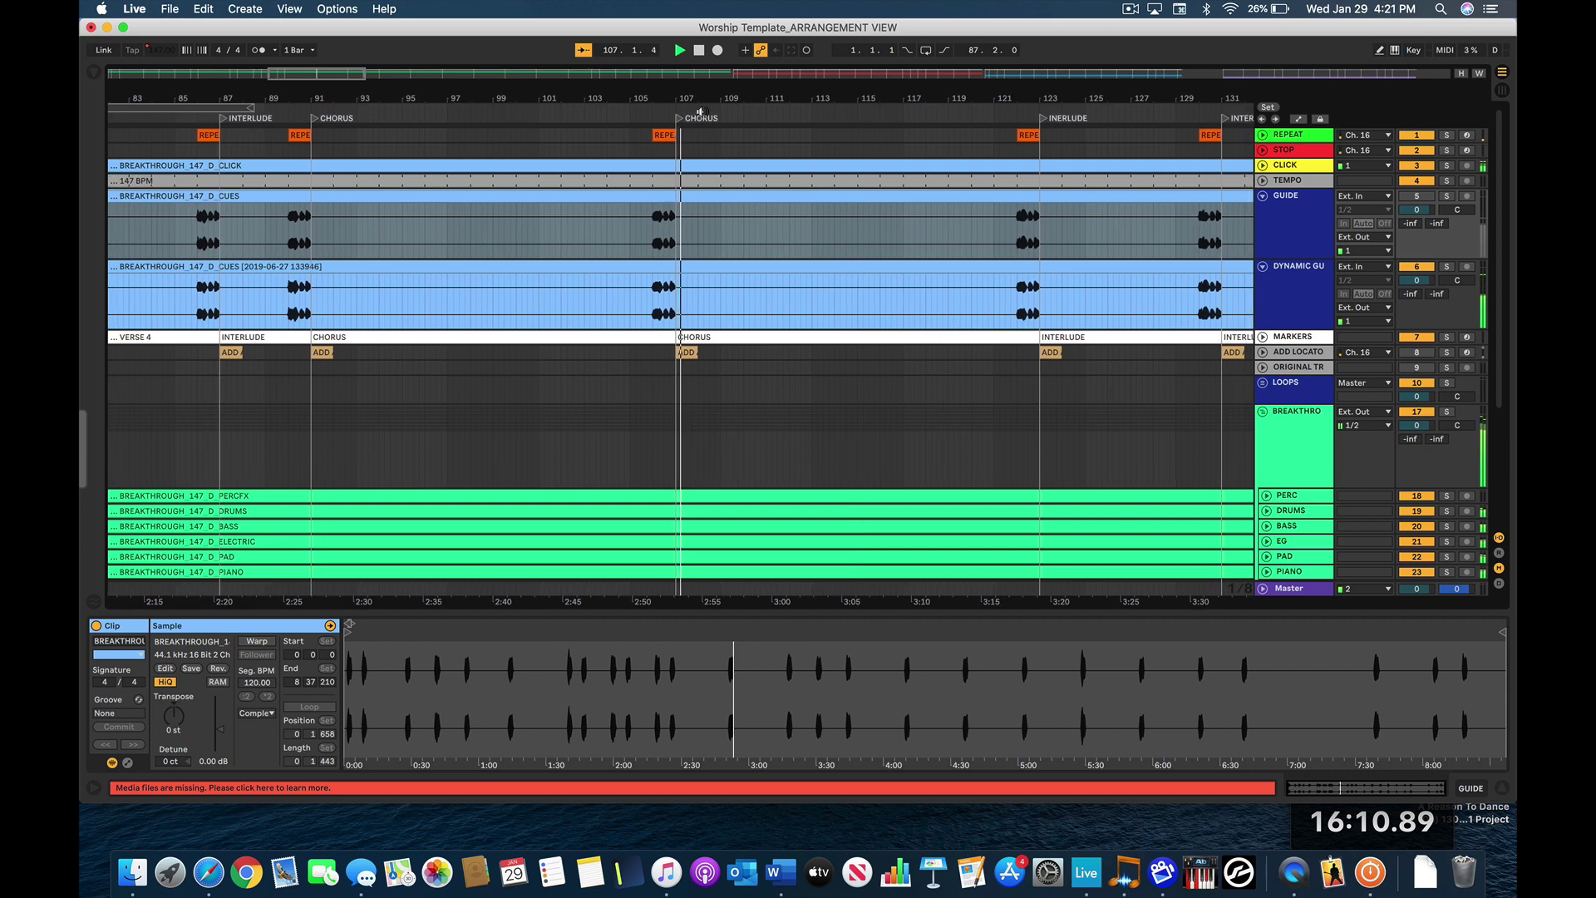
key("space")
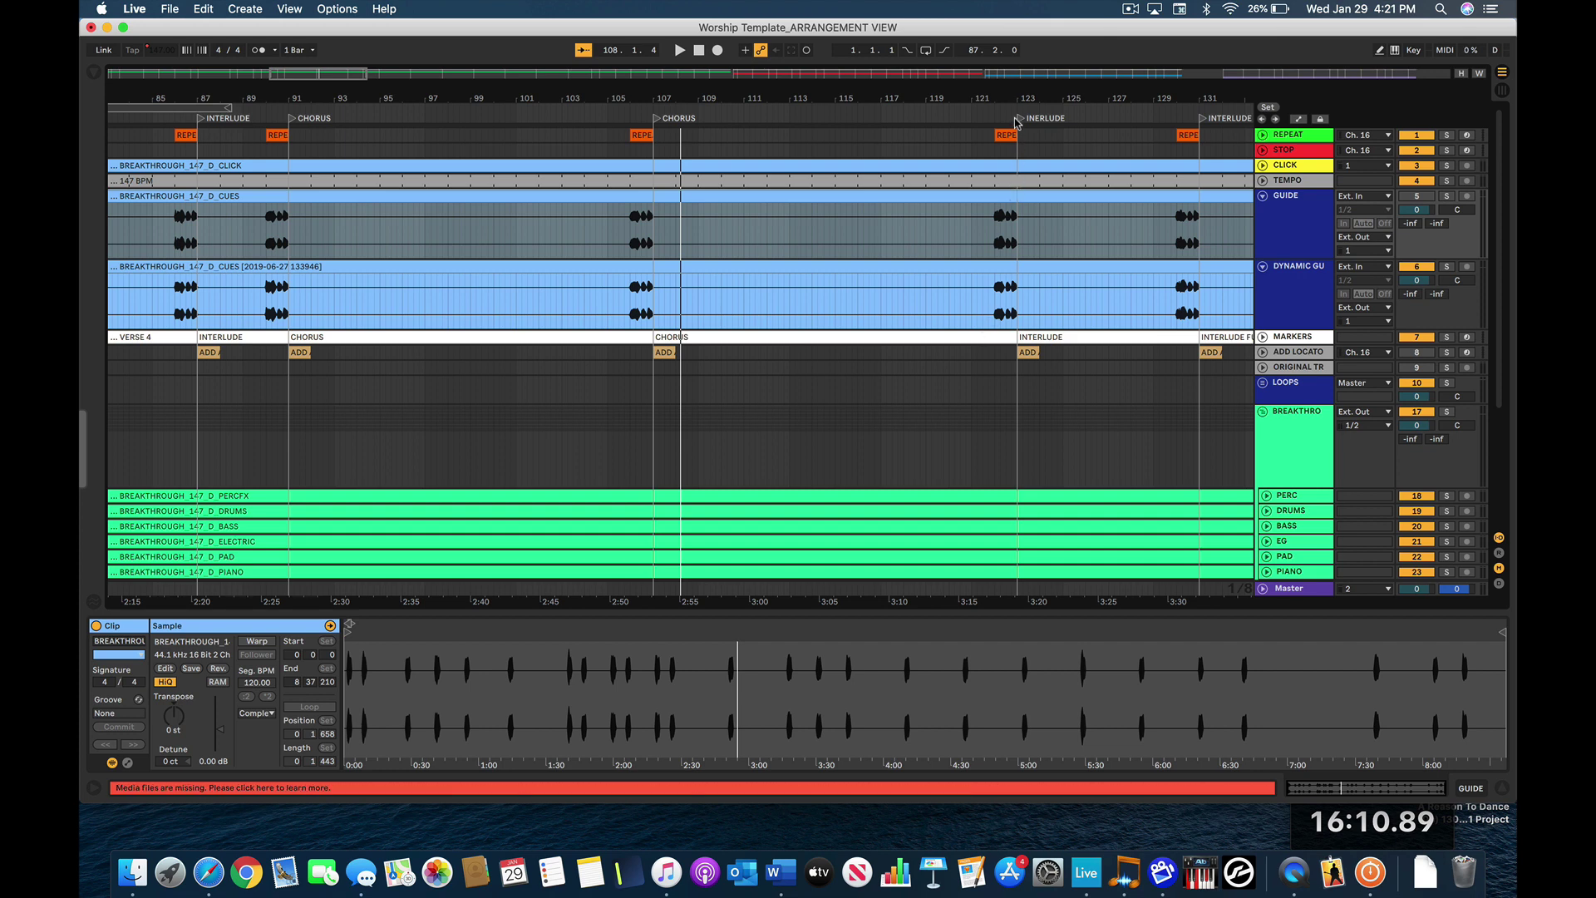
left_click(976, 114)
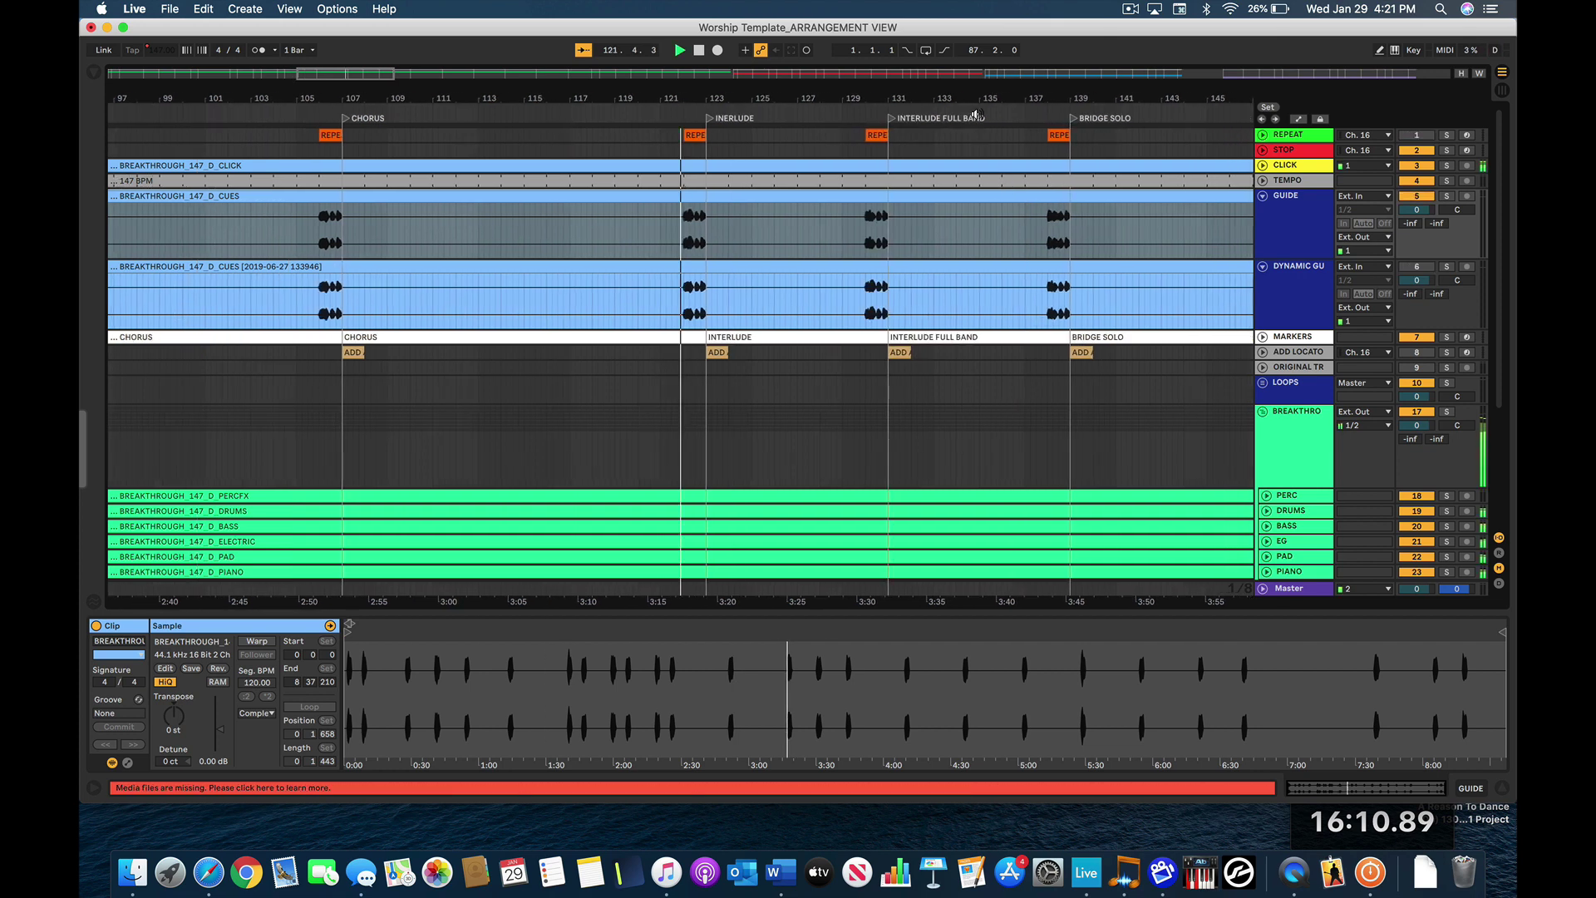
key("space")
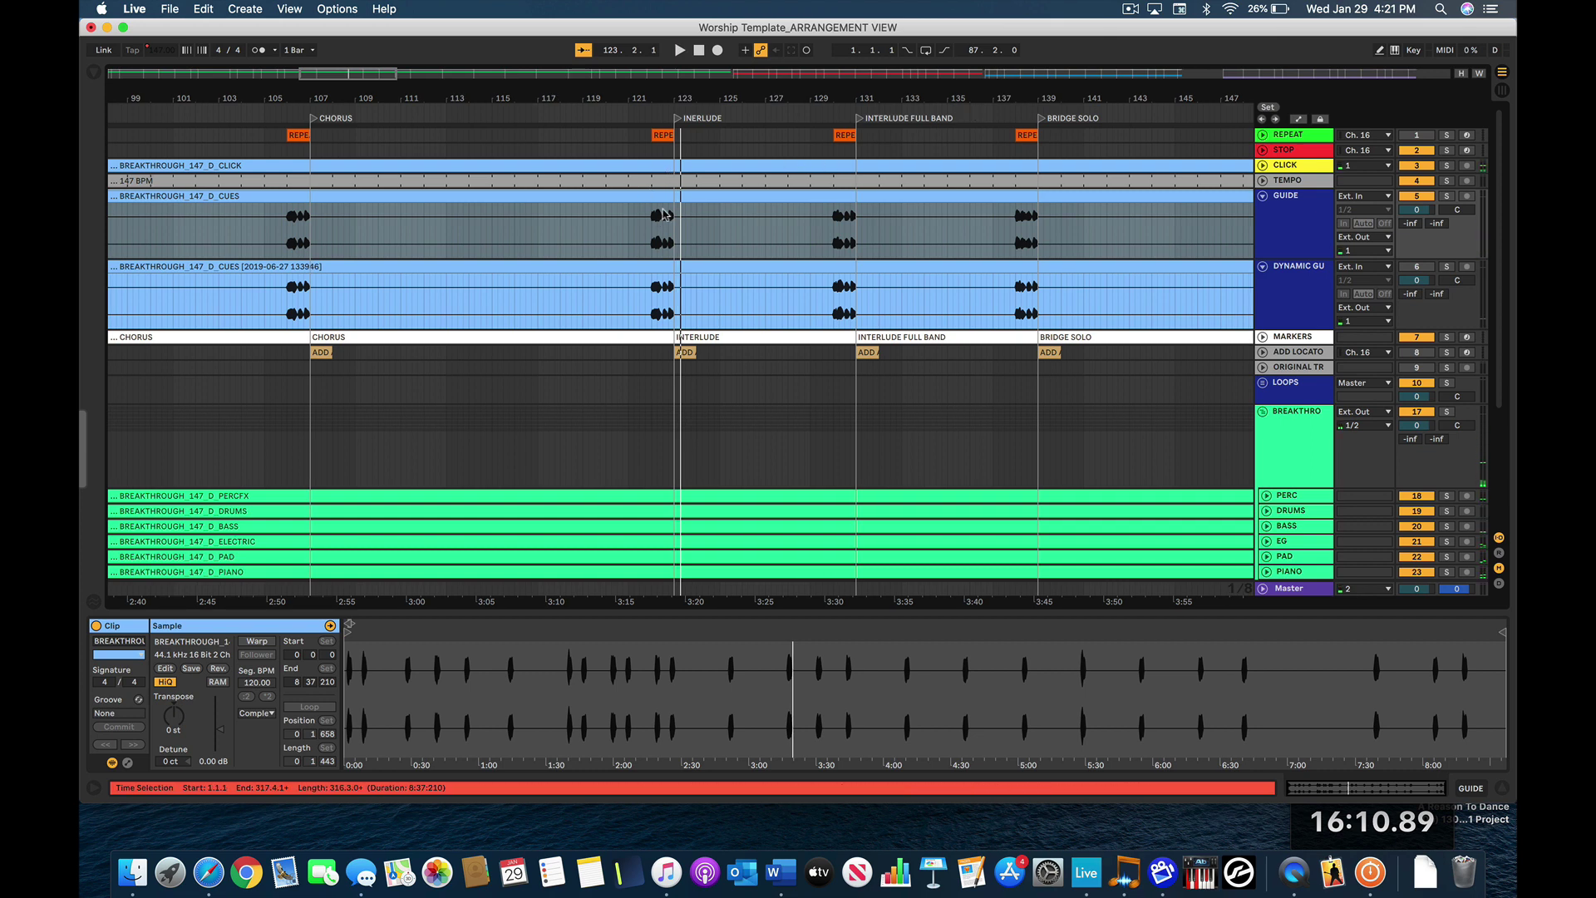
- Fold the GUIDE and DYNAMIC GUIDE tracks, then select the REPEAT track
left_click(1264, 198)
left_click(1264, 212)
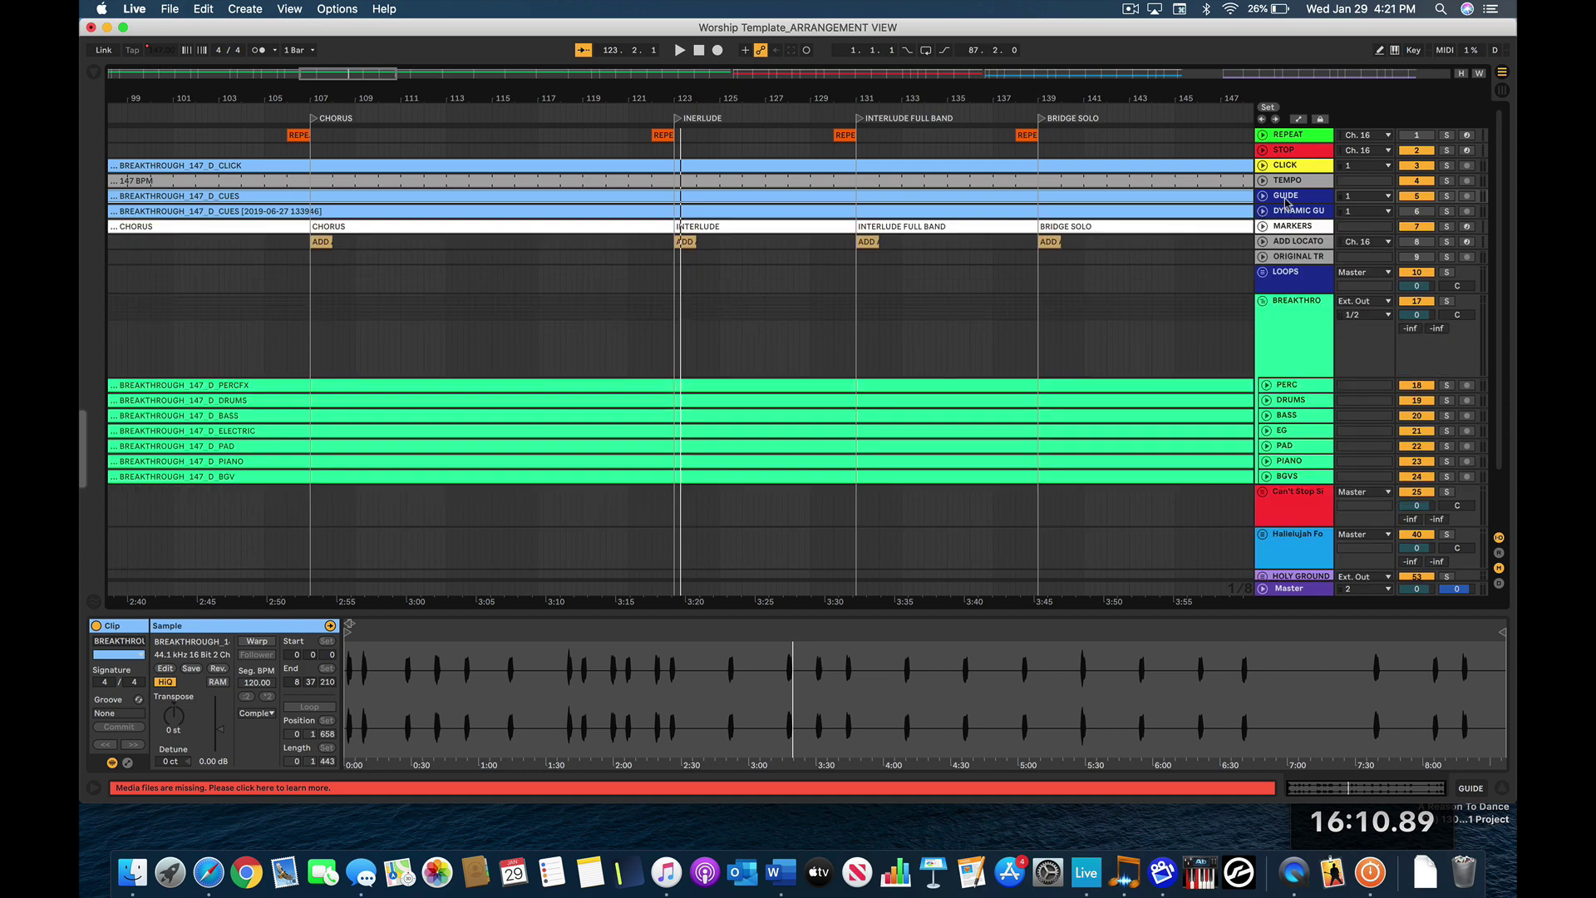
left_click(1300, 211)
left_click(1299, 138)
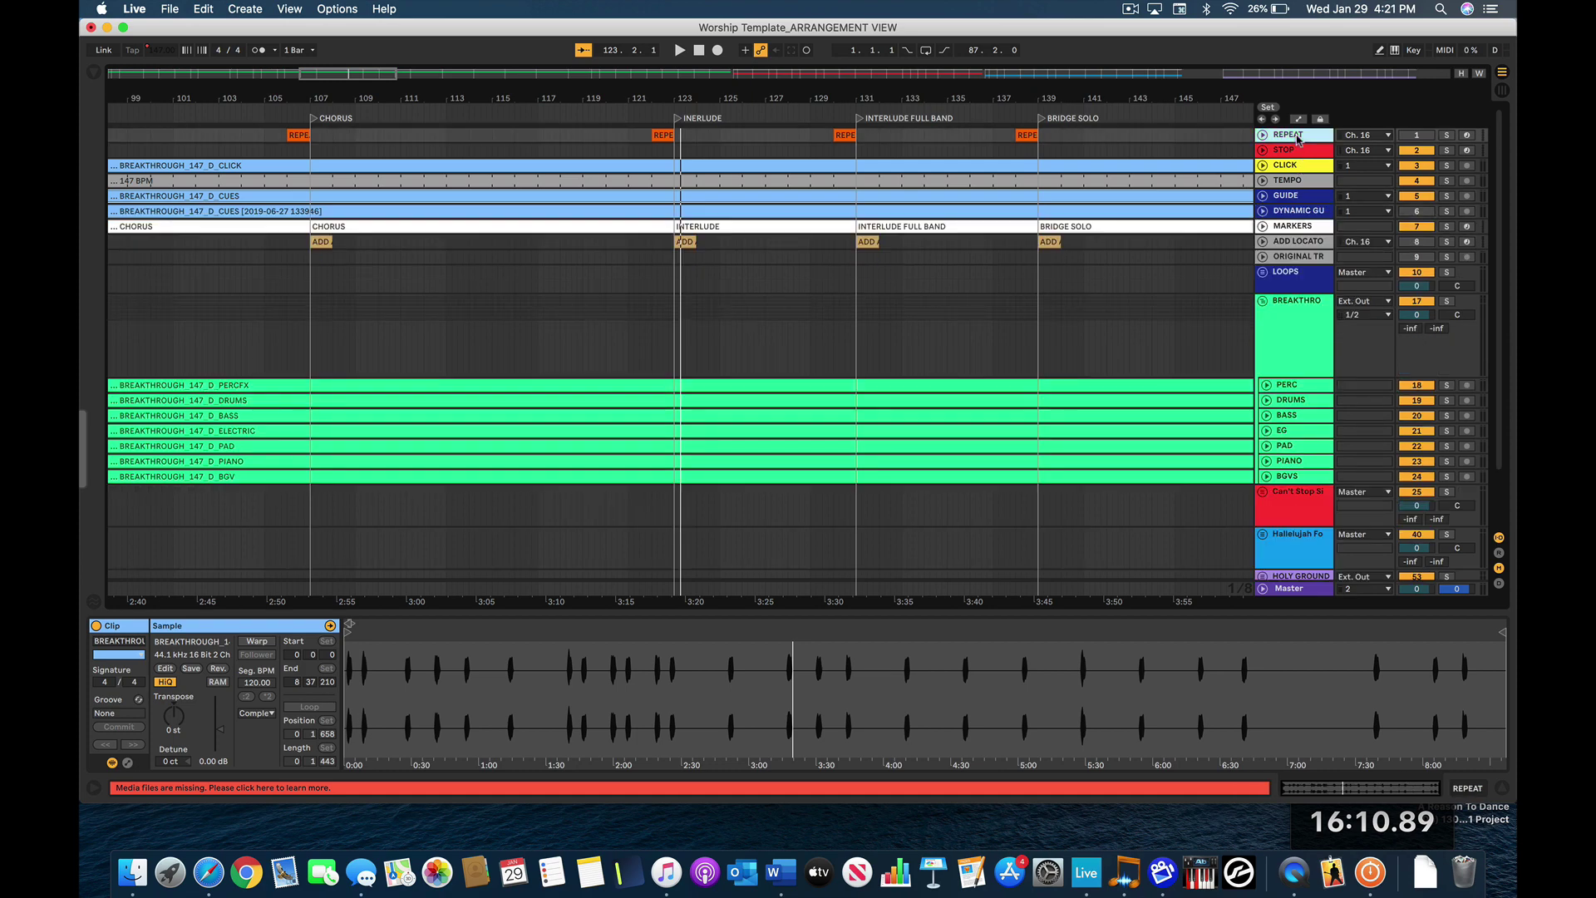
- Place the playback position at the STOP clip near bar 313, then inspect the Guide clip of Can't Stop Singing
scroll(1080, 210, "right", 15)
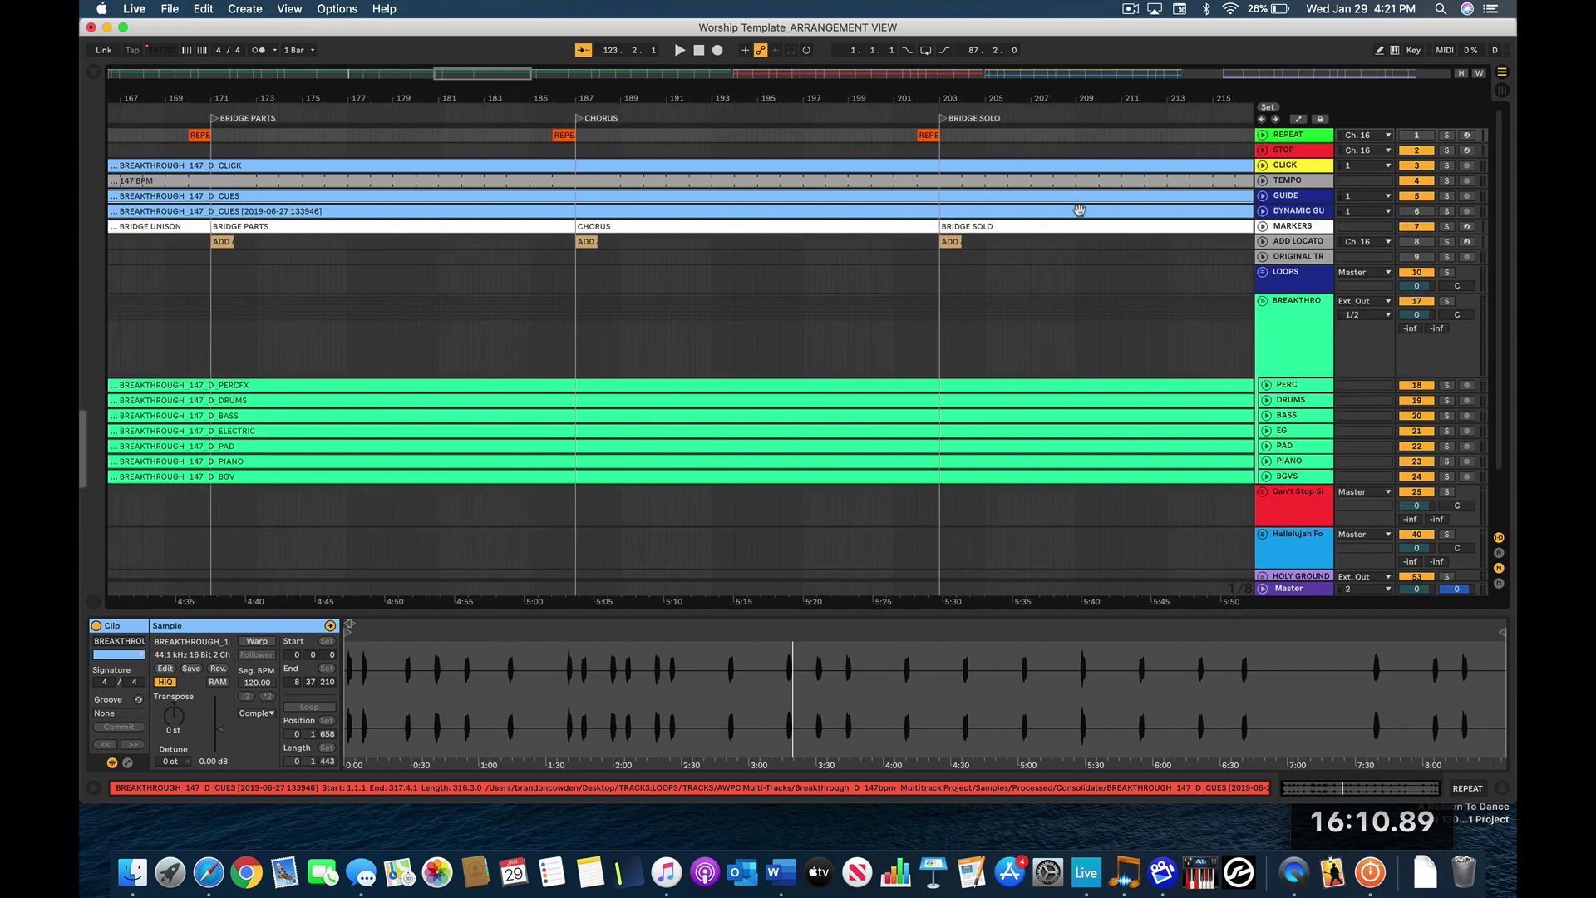
scroll(1079, 210, "right", 12)
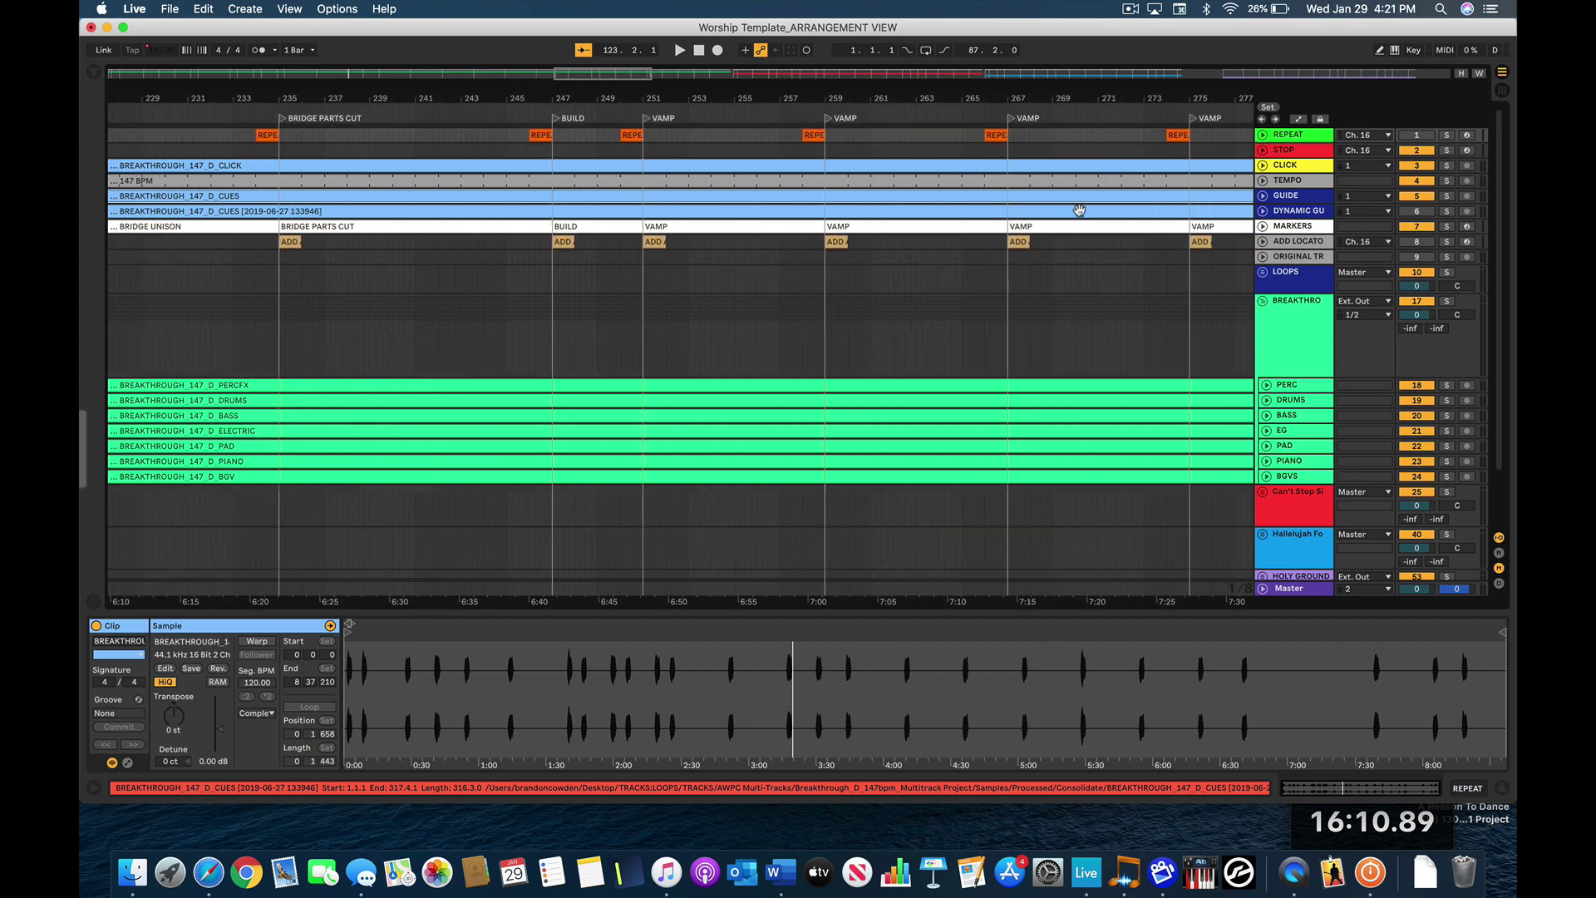
scroll(1080, 210, "right", 4)
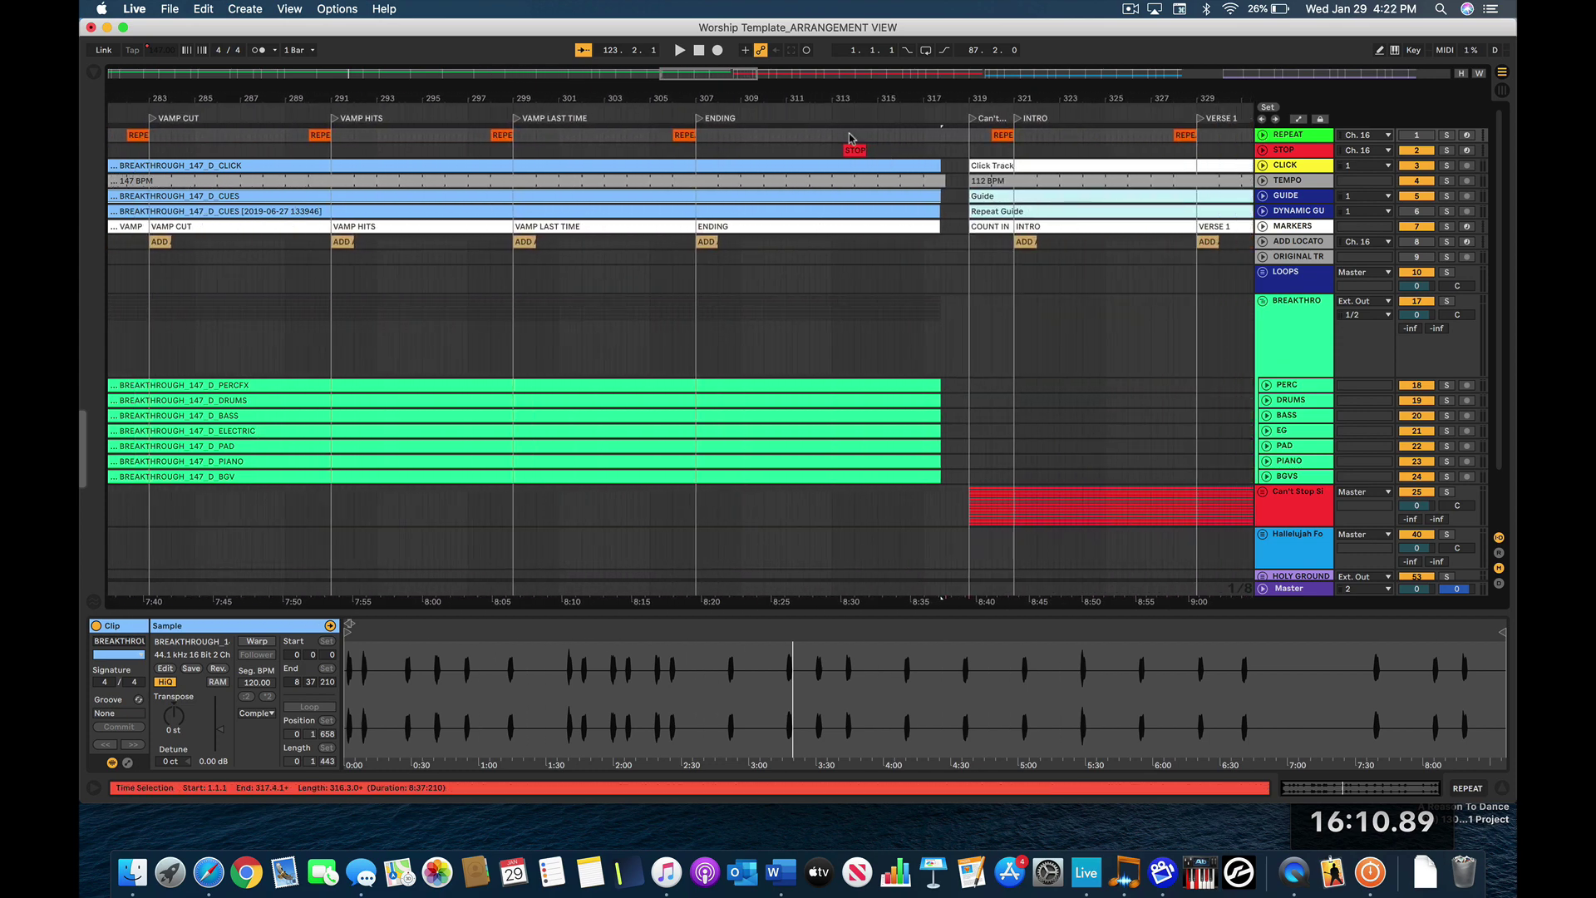
left_click(820, 111)
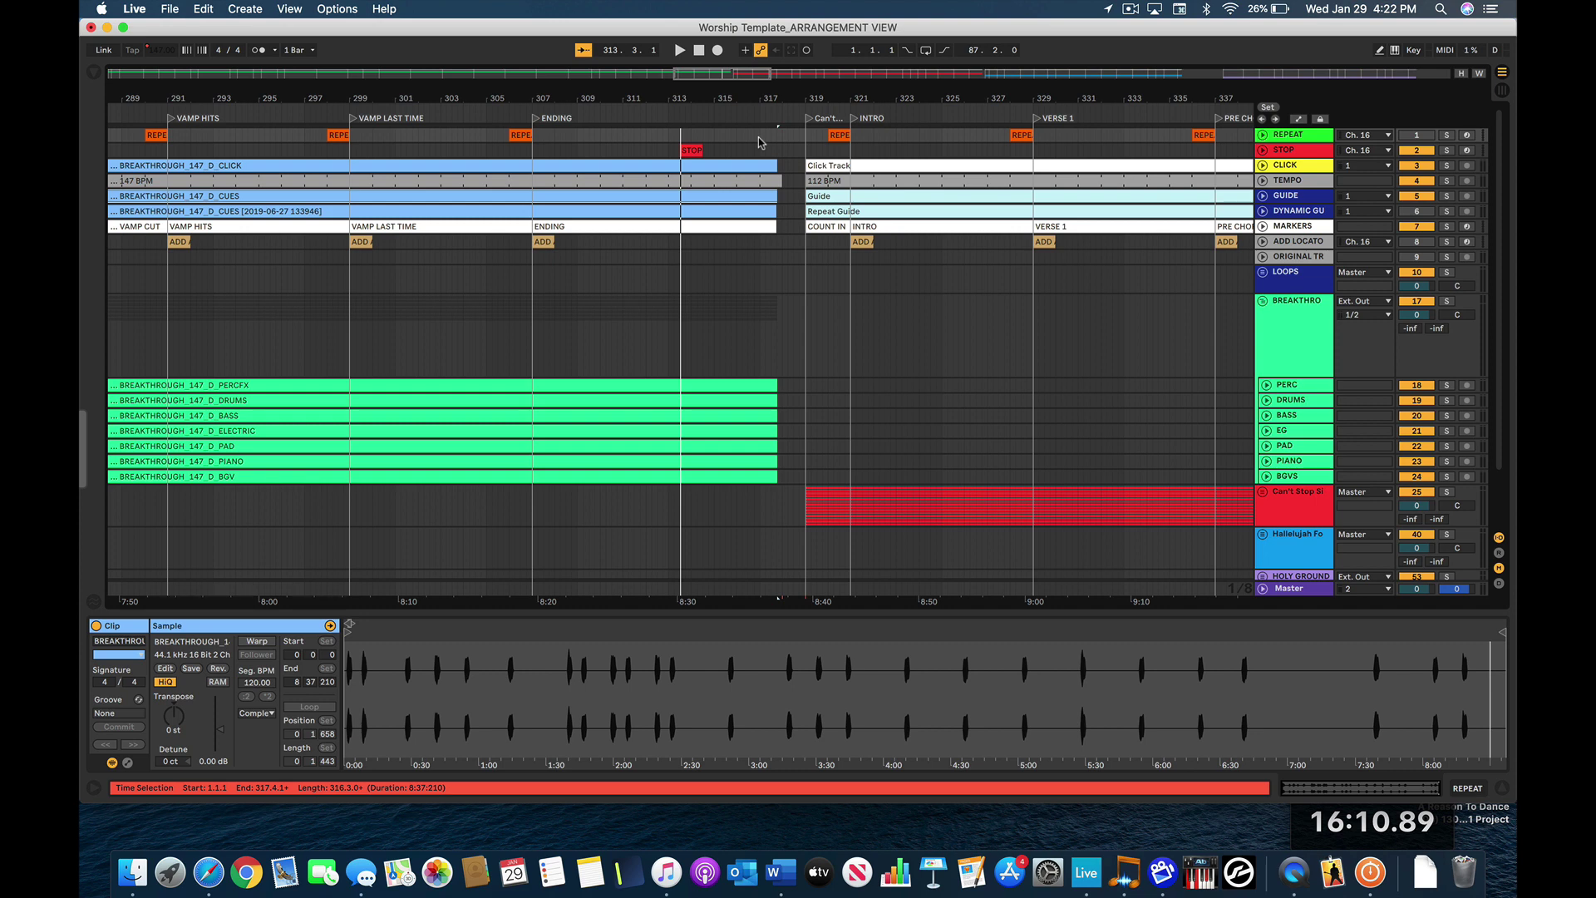
left_click(976, 201)
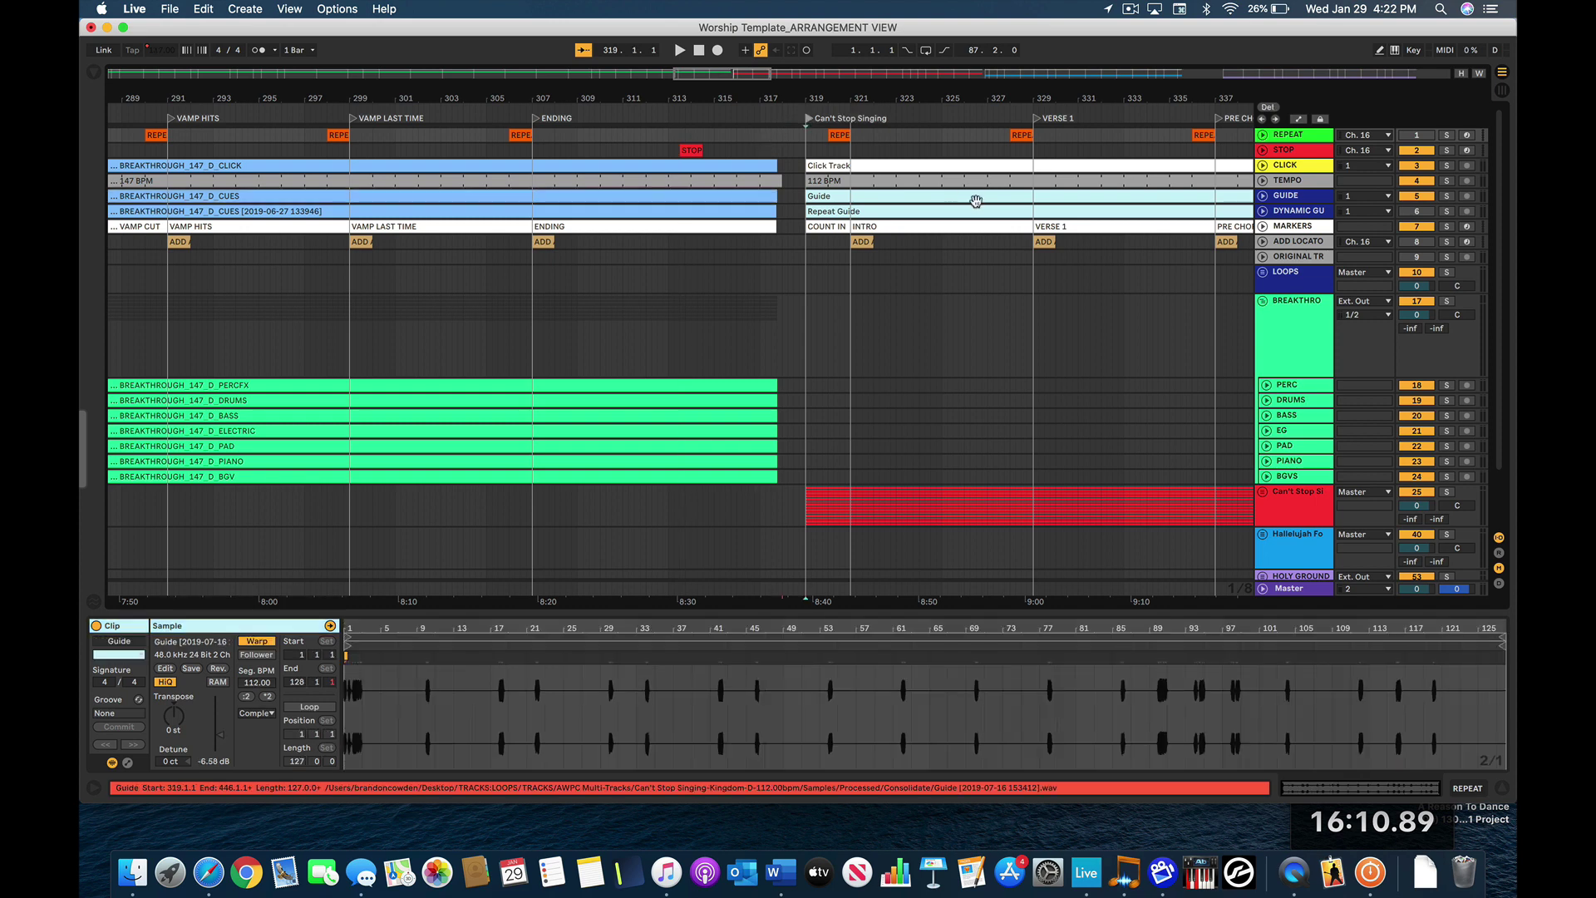
- Highlight the CLICK, TEMPO, GUIDE, DYNAMIC GUIDE and MARKERS tracks one after another
left_click(1299, 166)
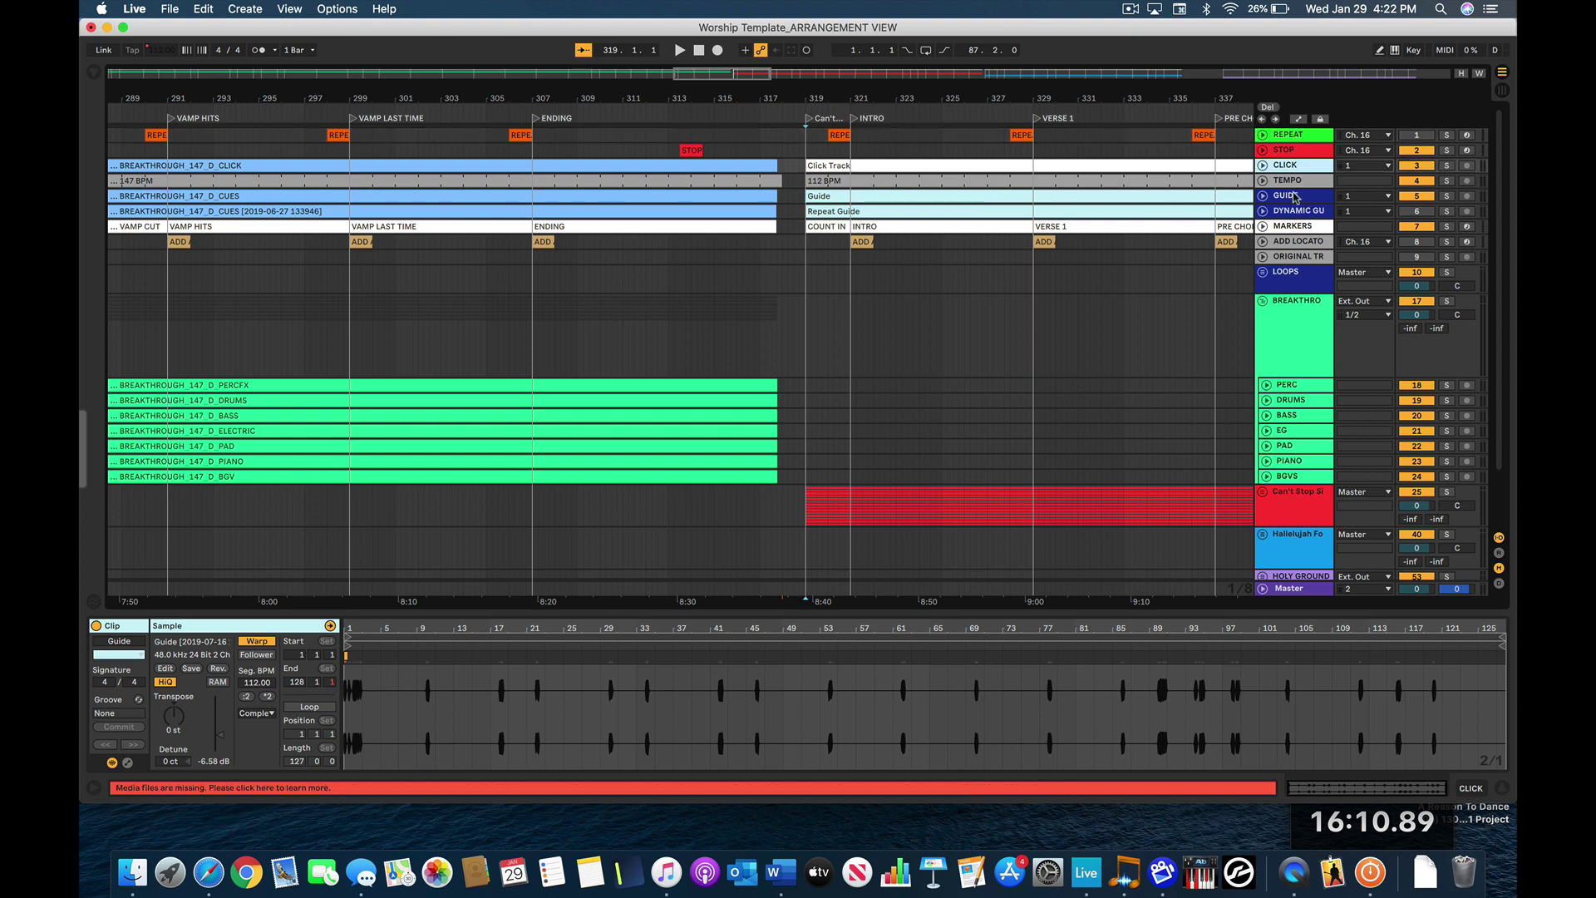
left_click(1294, 183)
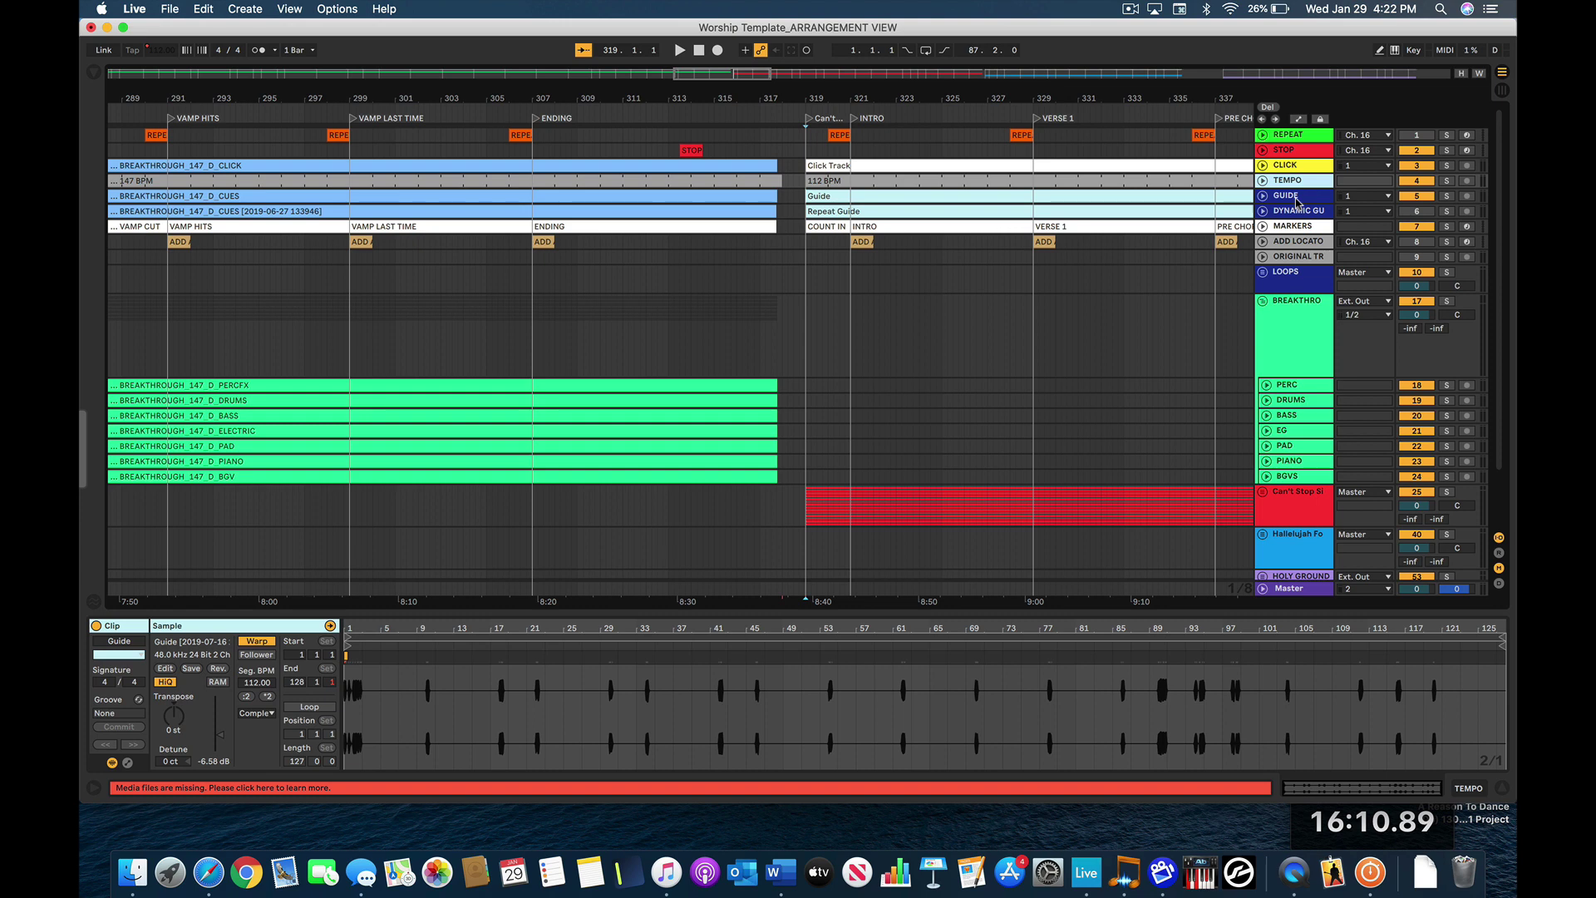
left_click(1298, 198)
left_click(1297, 211)
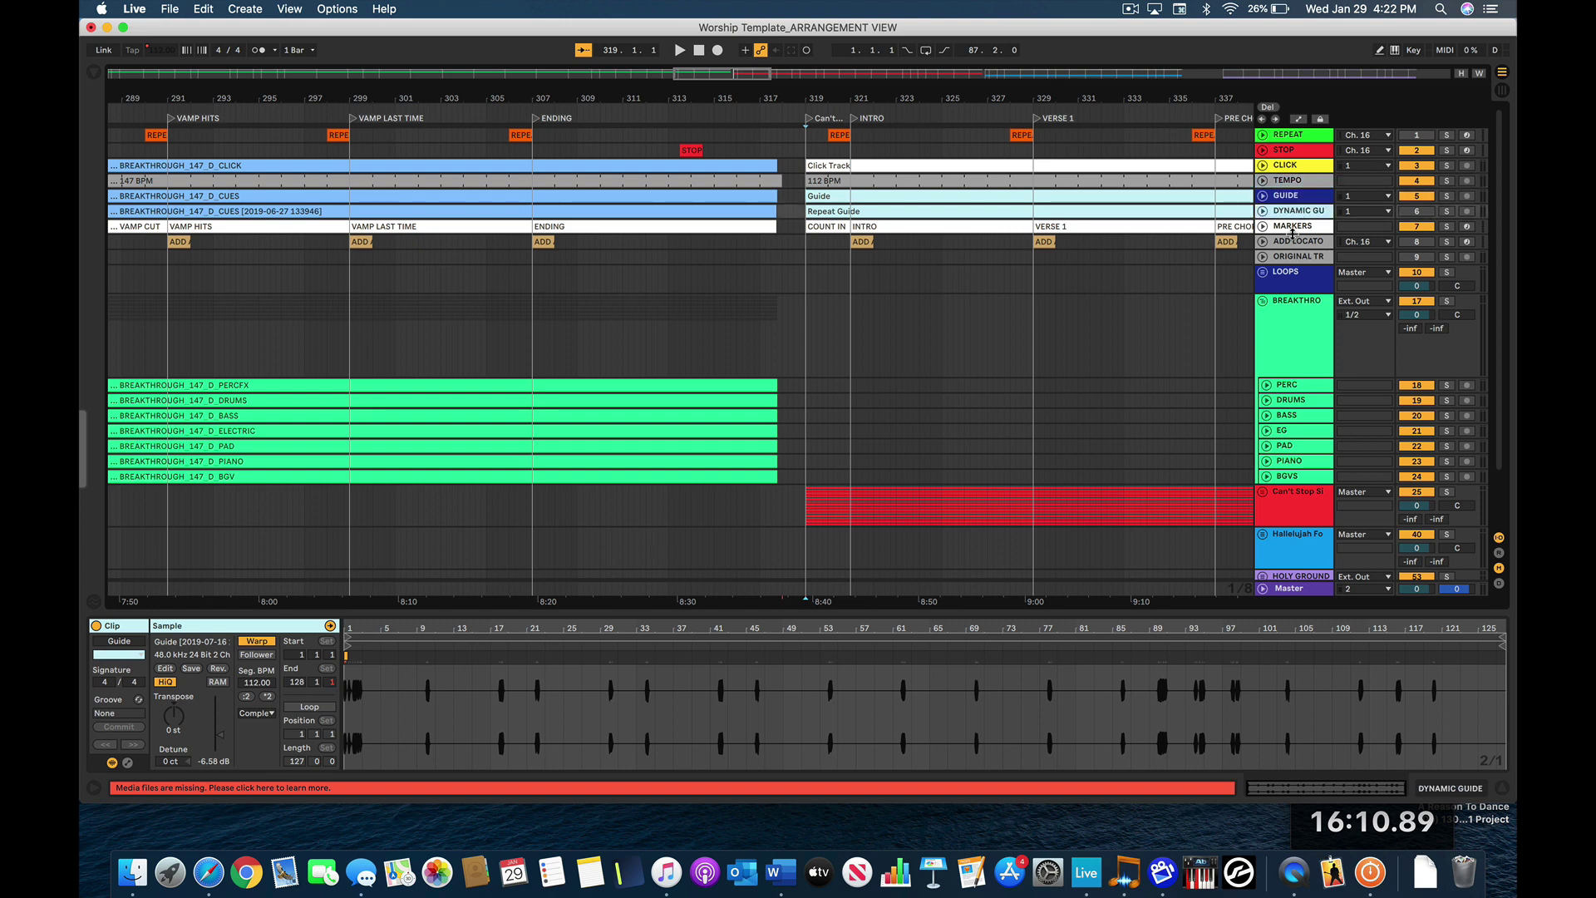
left_click(1298, 225)
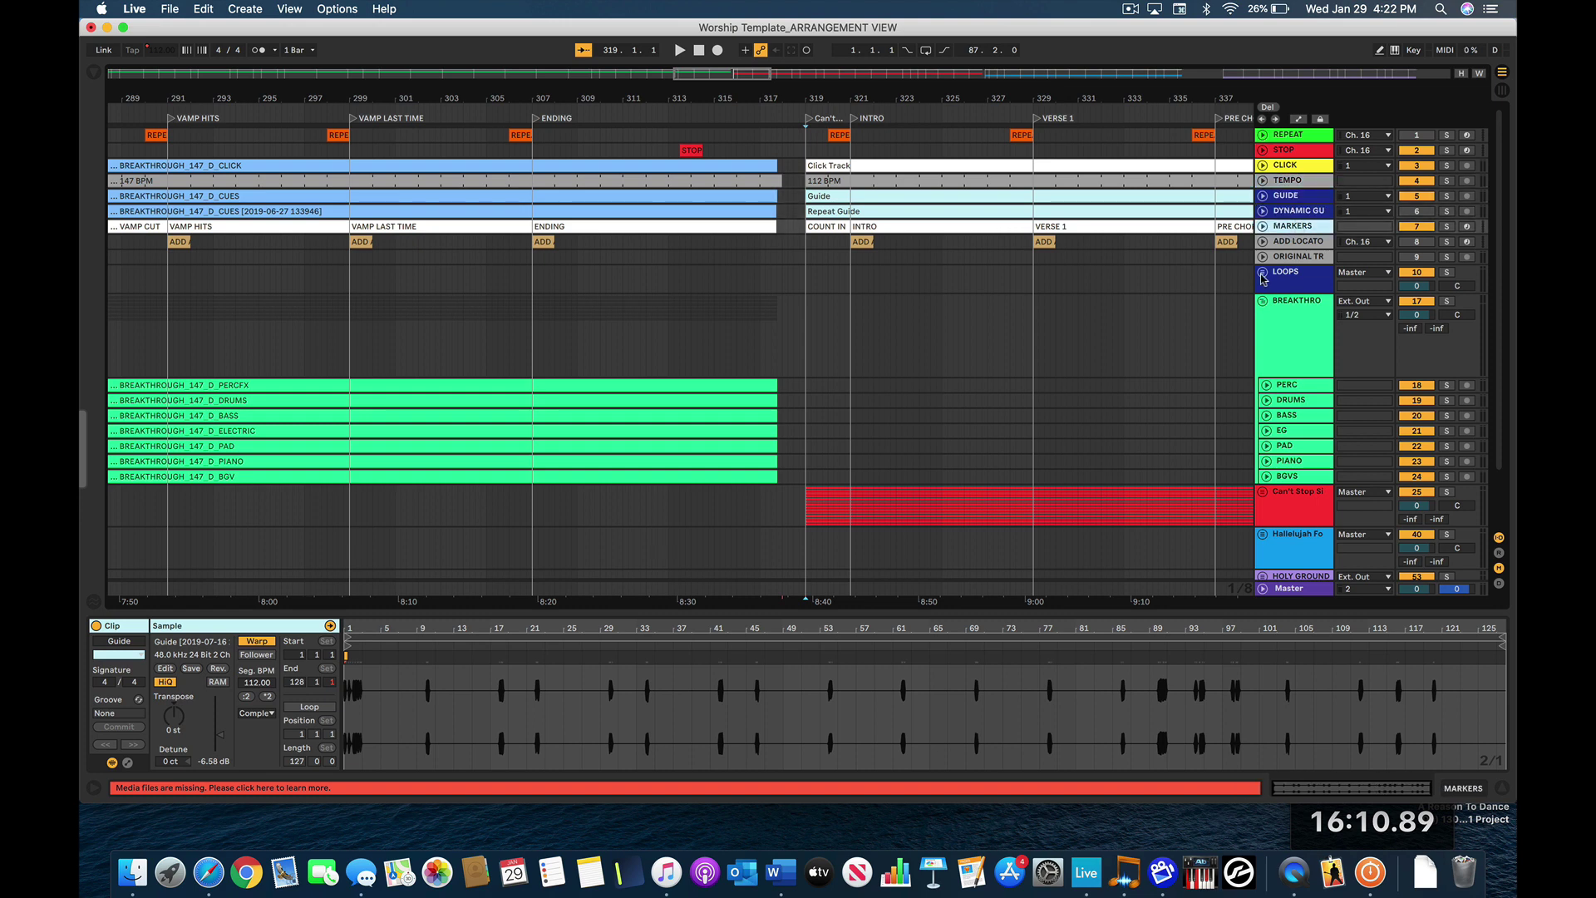
- Group the tracks from CLICK through ORIGINAL TRACK and name the group Control
left_click(1295, 165)
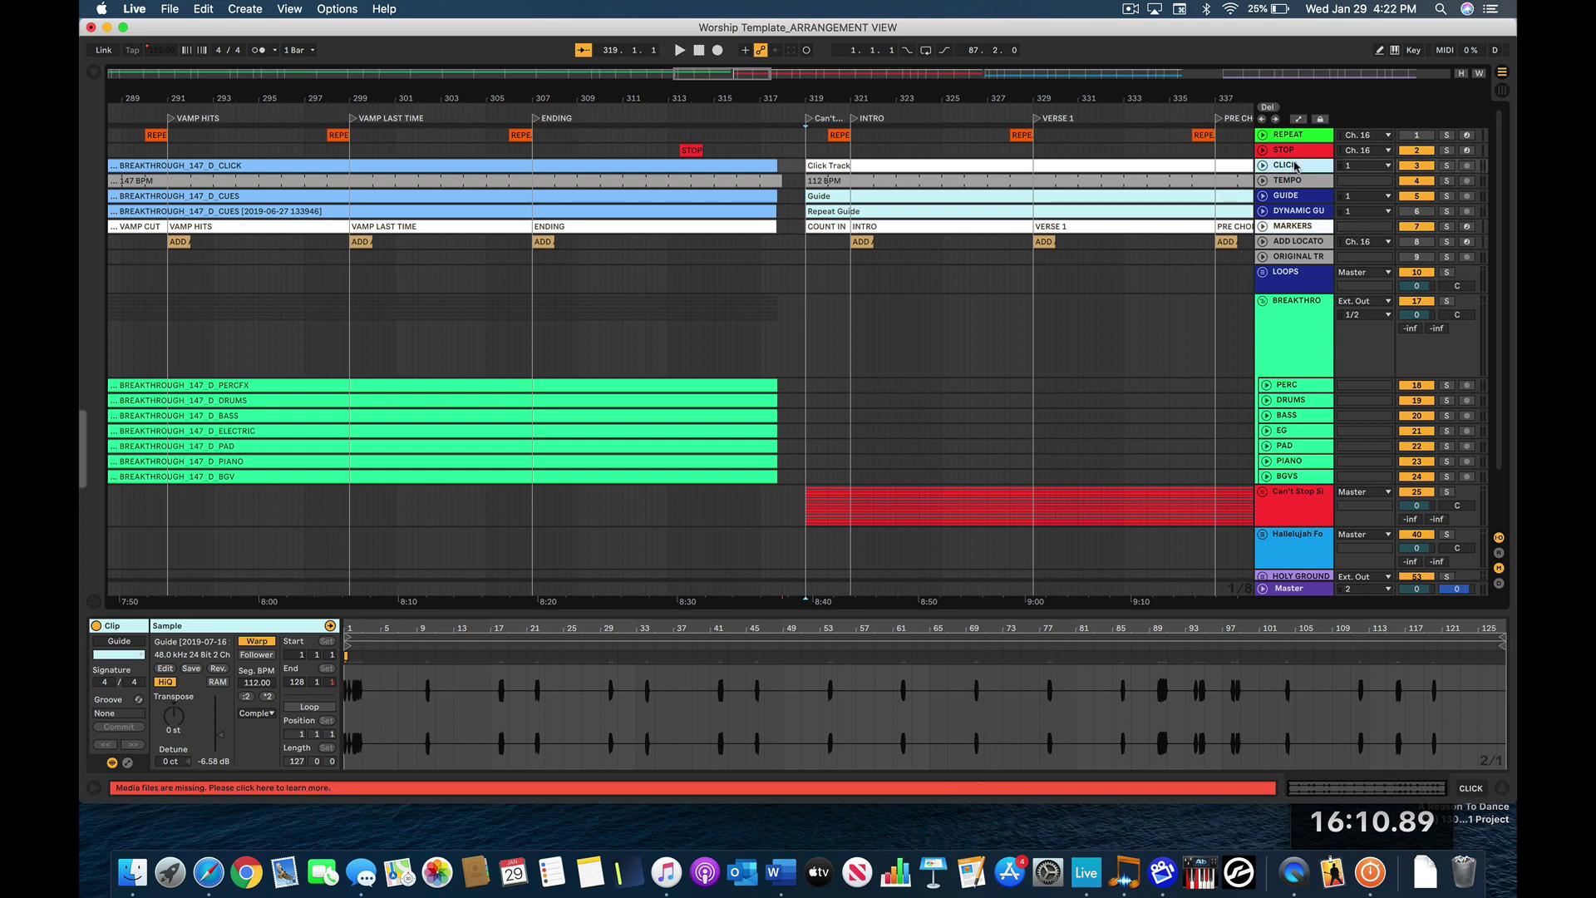
left_click(1315, 261)
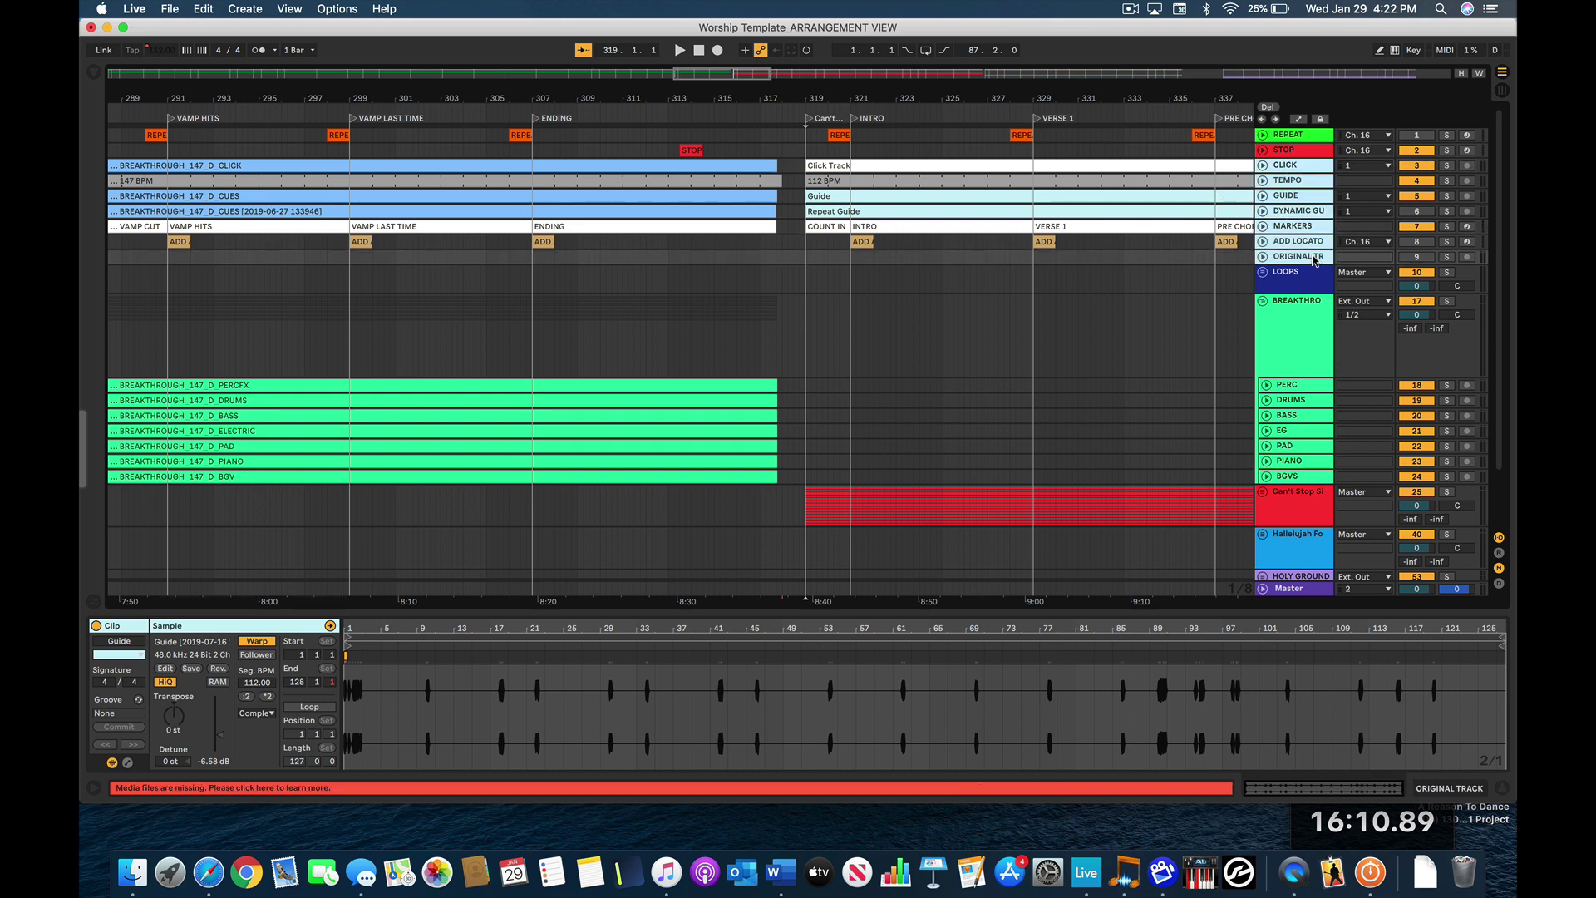
key("super+g")
type("Control")
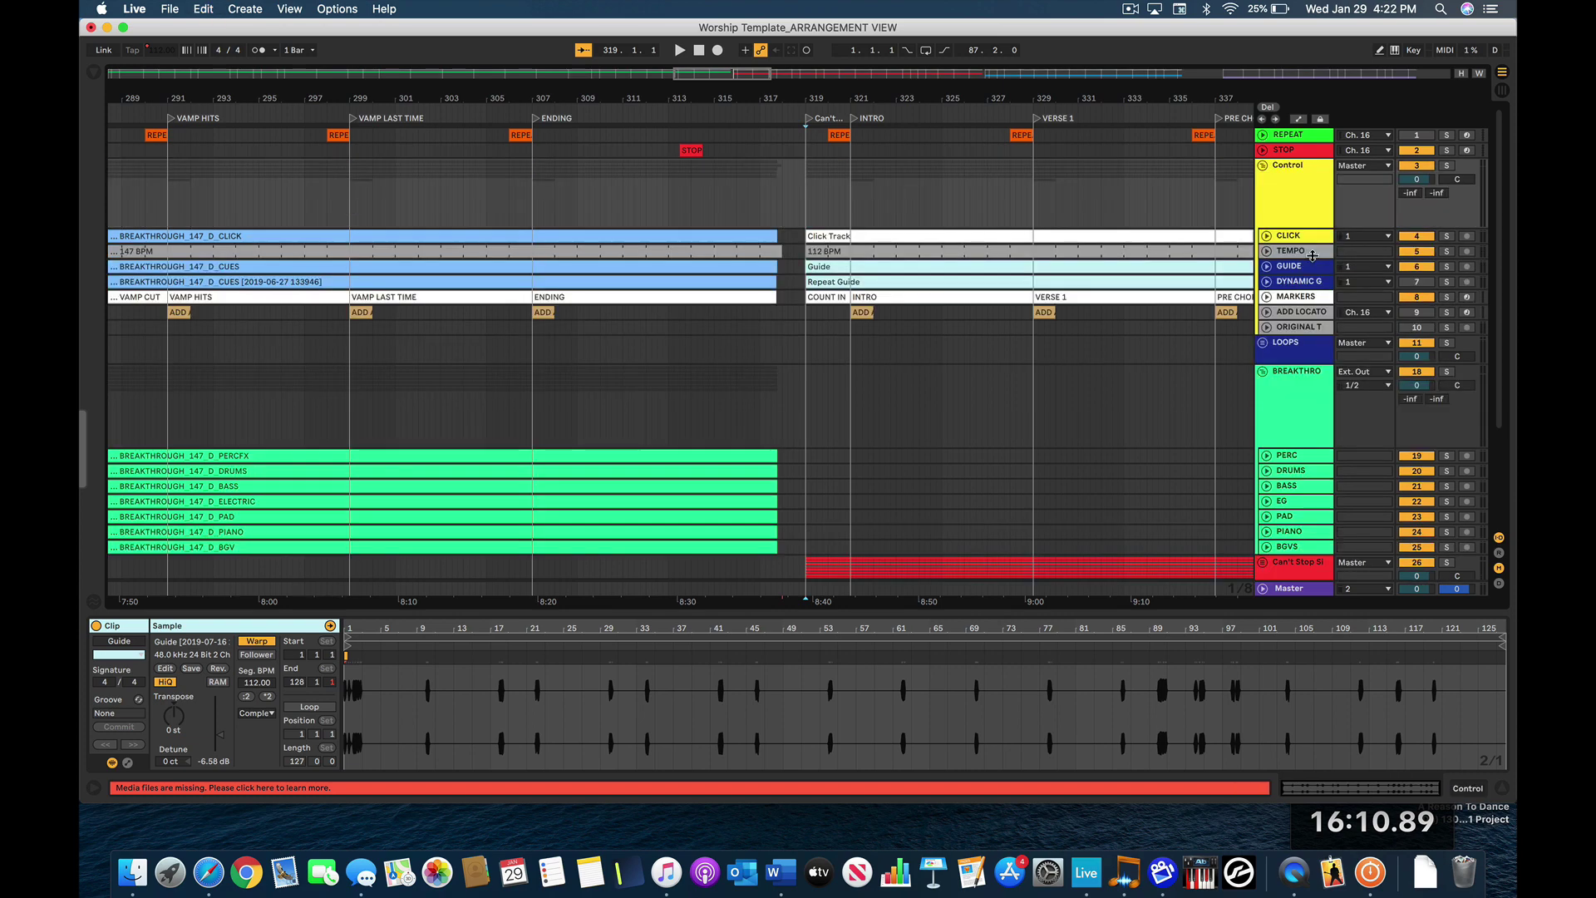
- Fold the Control group and change its track color to white
left_click(1263, 167)
right_click(1285, 172)
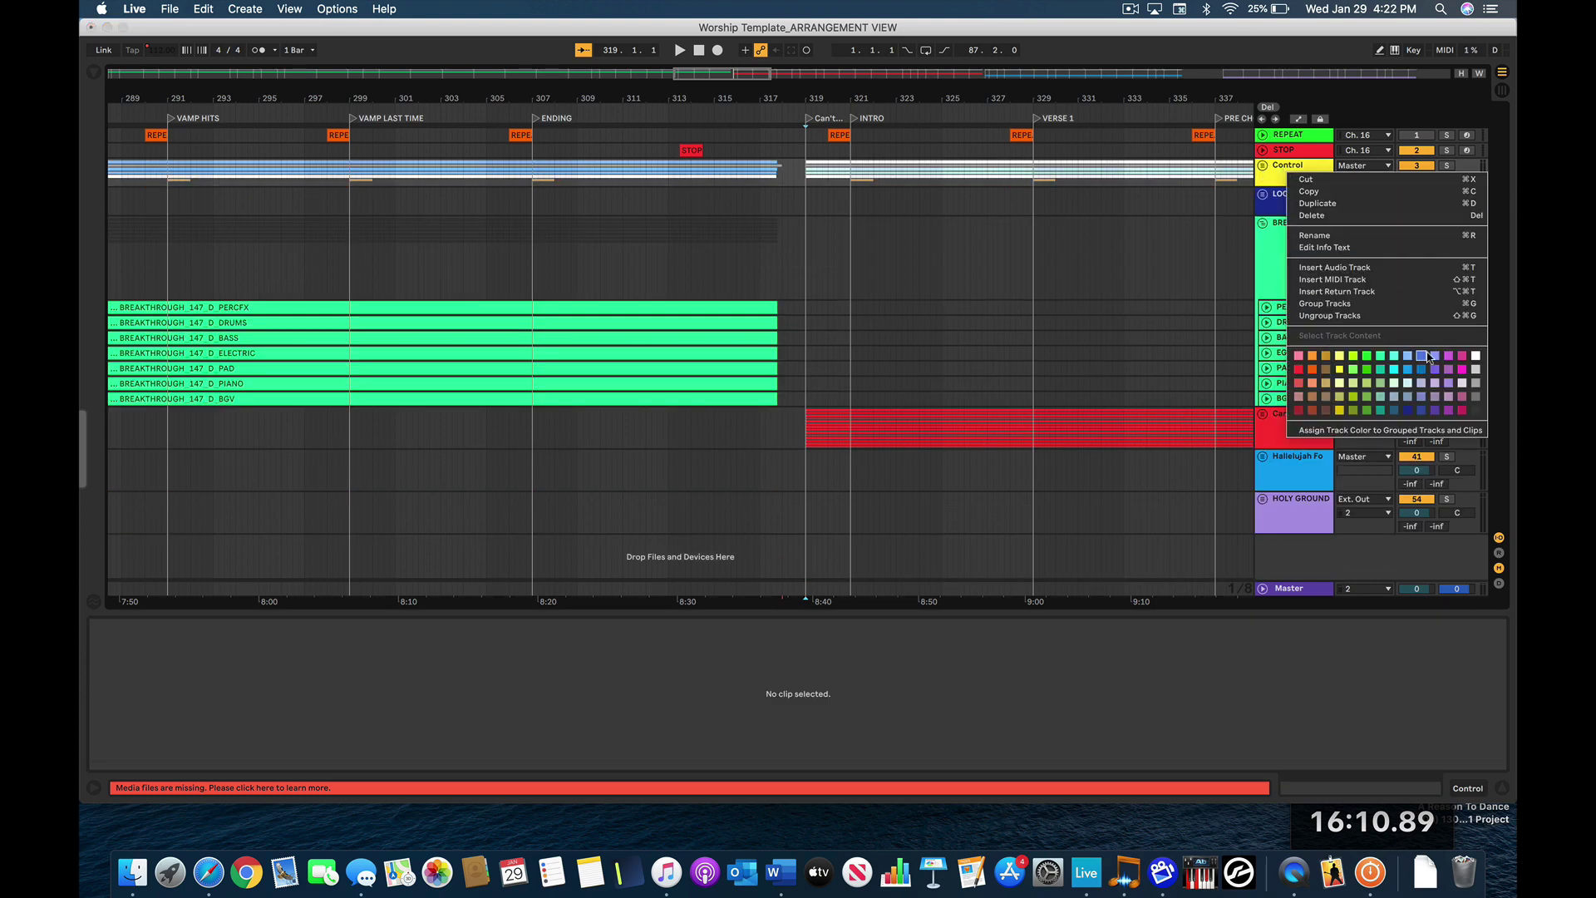
left_click(1476, 356)
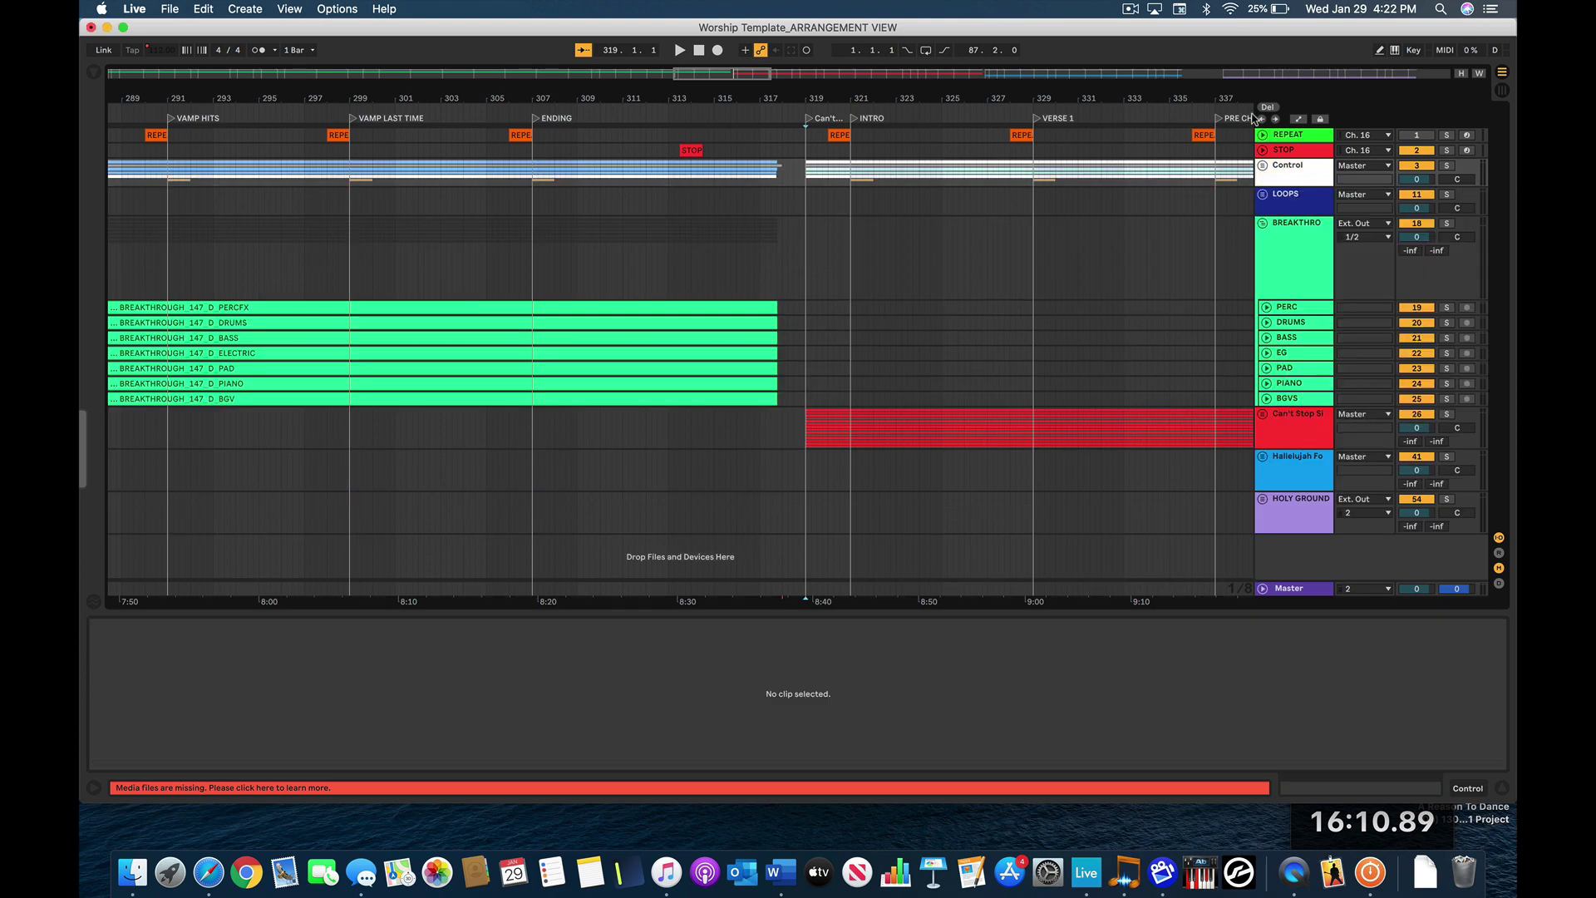
- Fold the BREAKTHROUGH group and widen the track name column so longer song names fit
left_click(1263, 224)
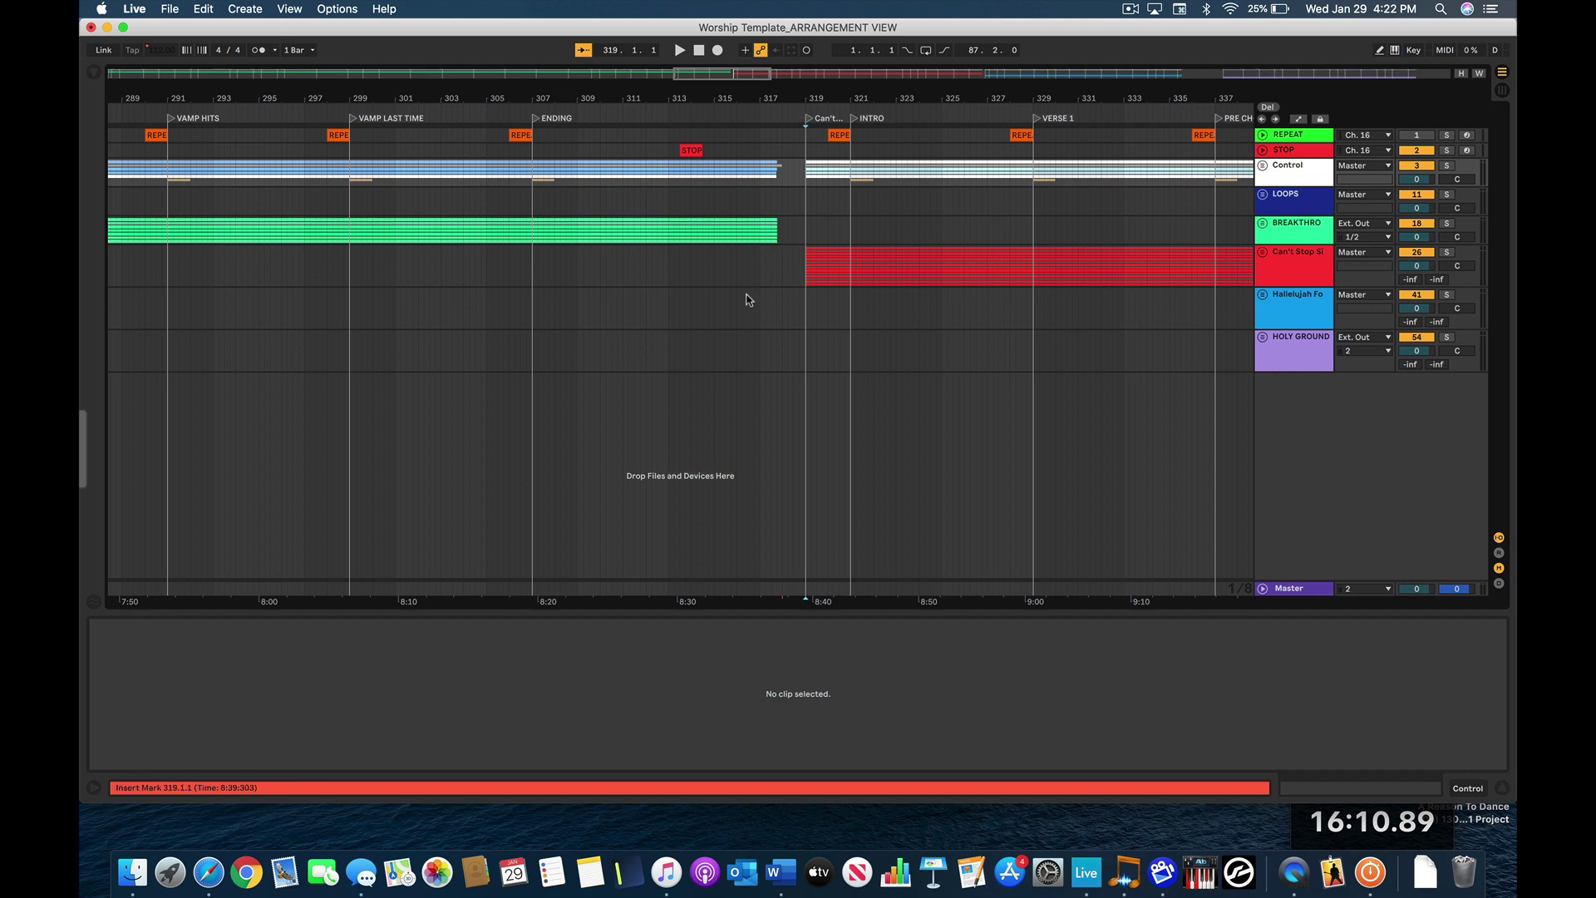
left_click(1306, 177)
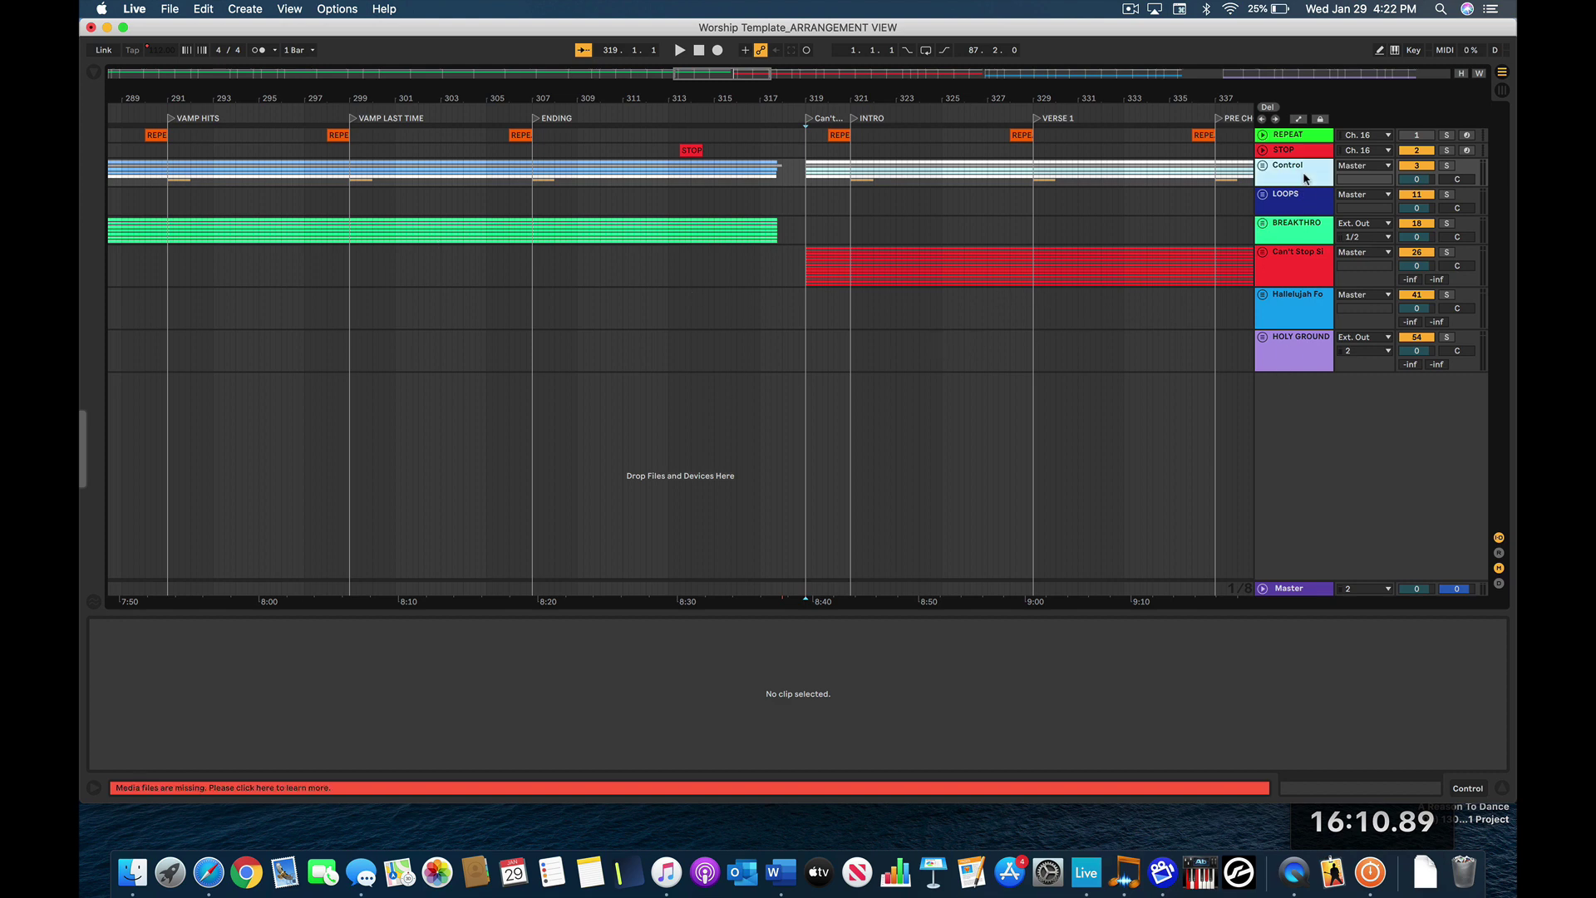
left_click(1304, 242)
left_click_drag(1256, 208, 1207, 208)
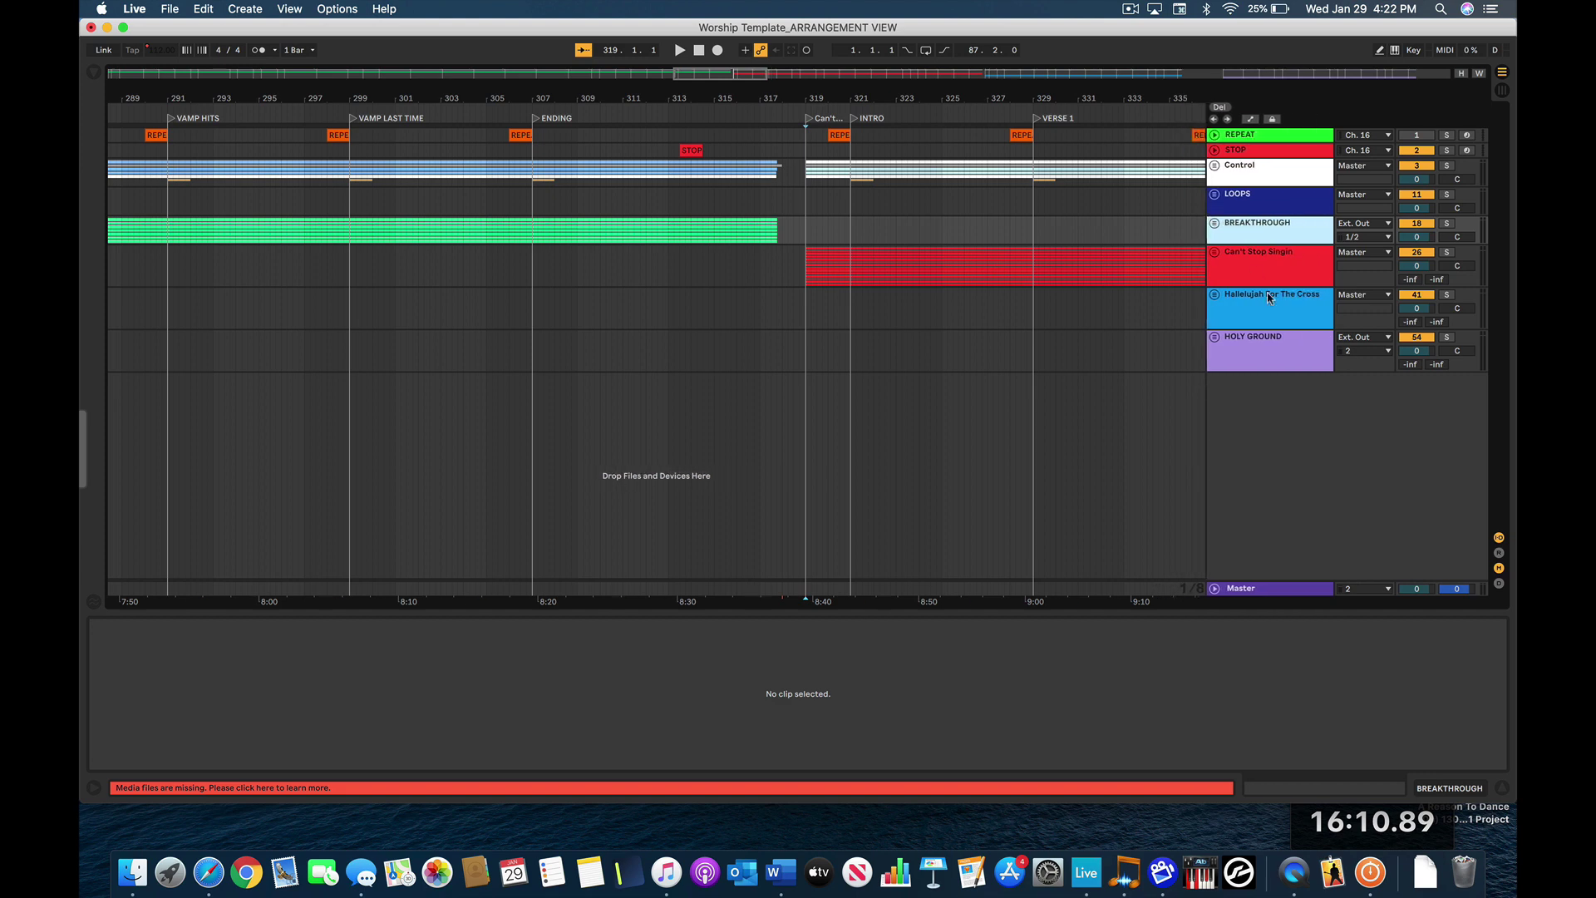
- Look over how the song groups, locators and REPEAT and STOP clips are laid out along the whole timeline
scroll(773, 302, "right", 10)
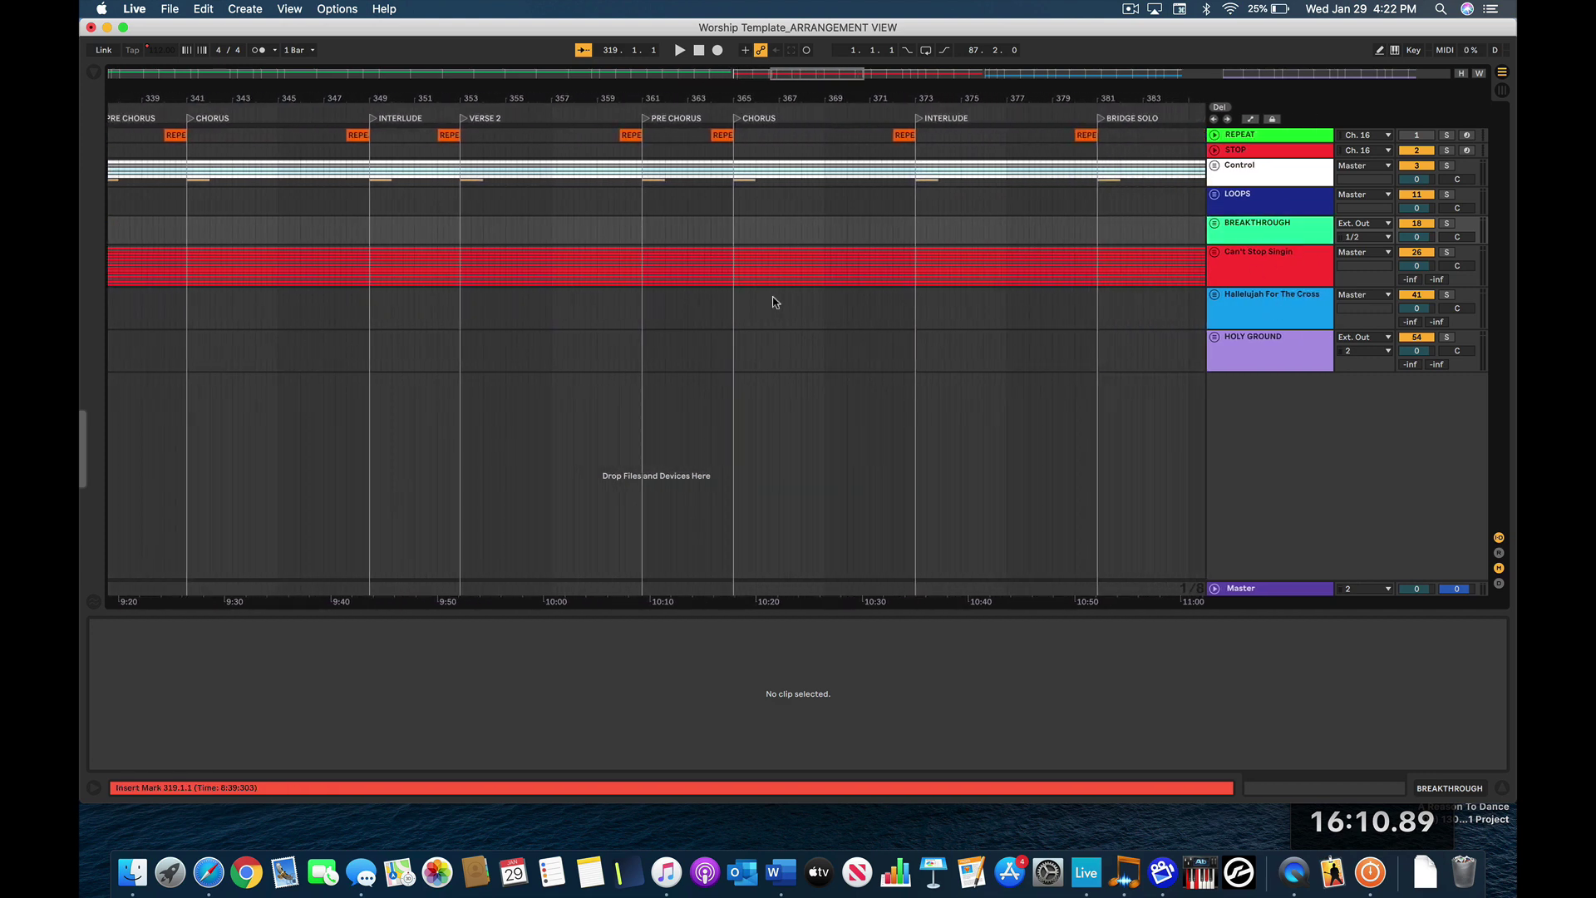
scroll(773, 301, "right", 4)
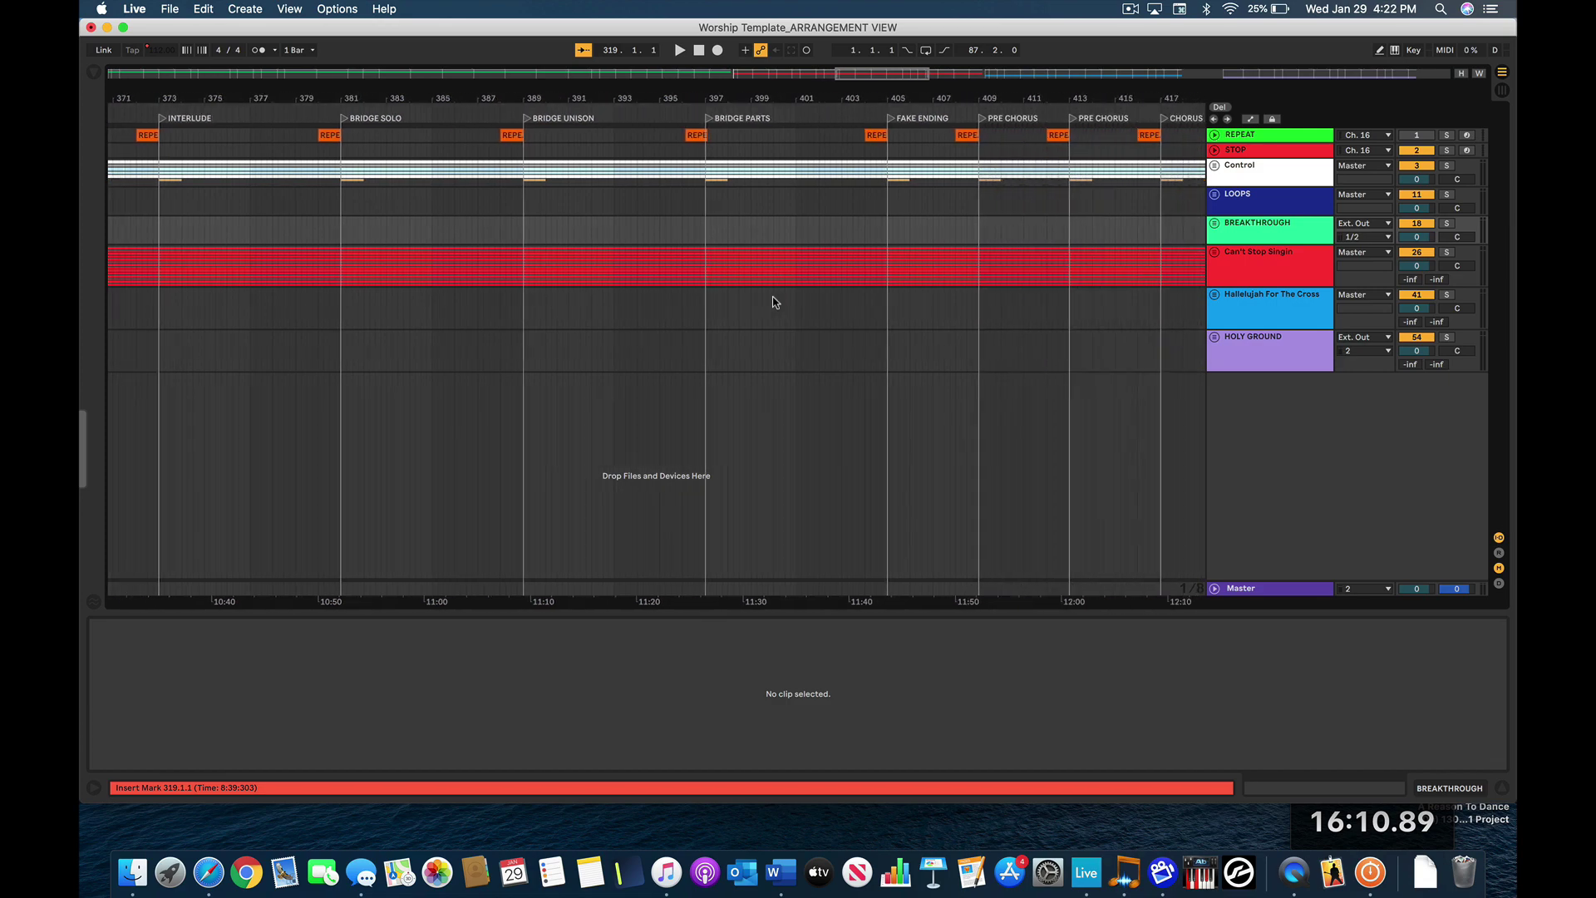
scroll(774, 302, "down", 5)
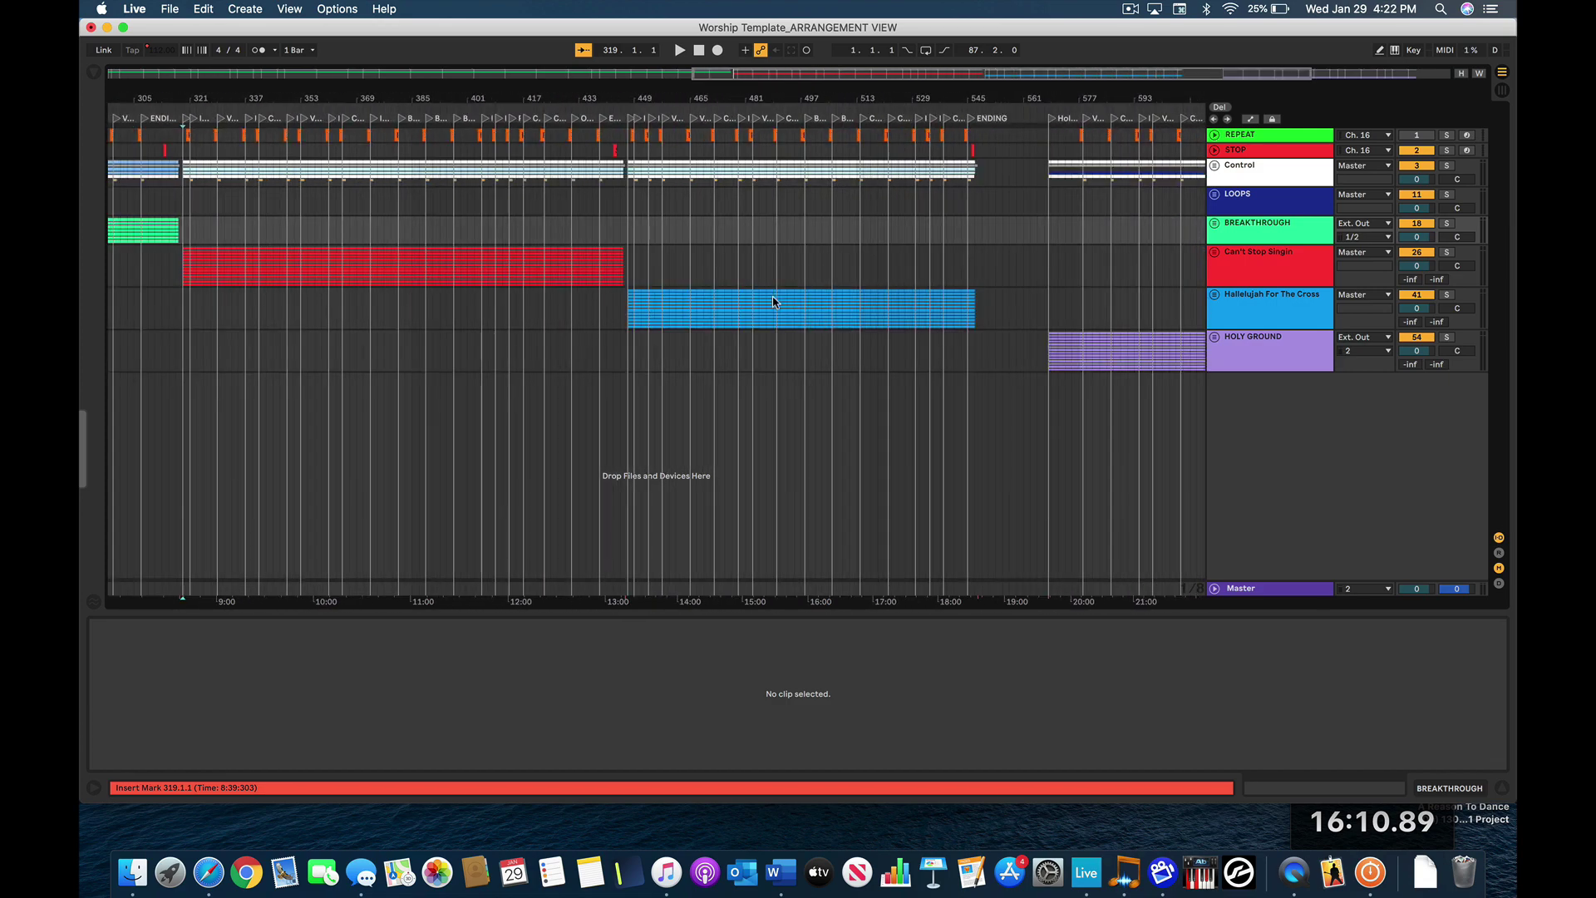
scroll(773, 302, "left", 10)
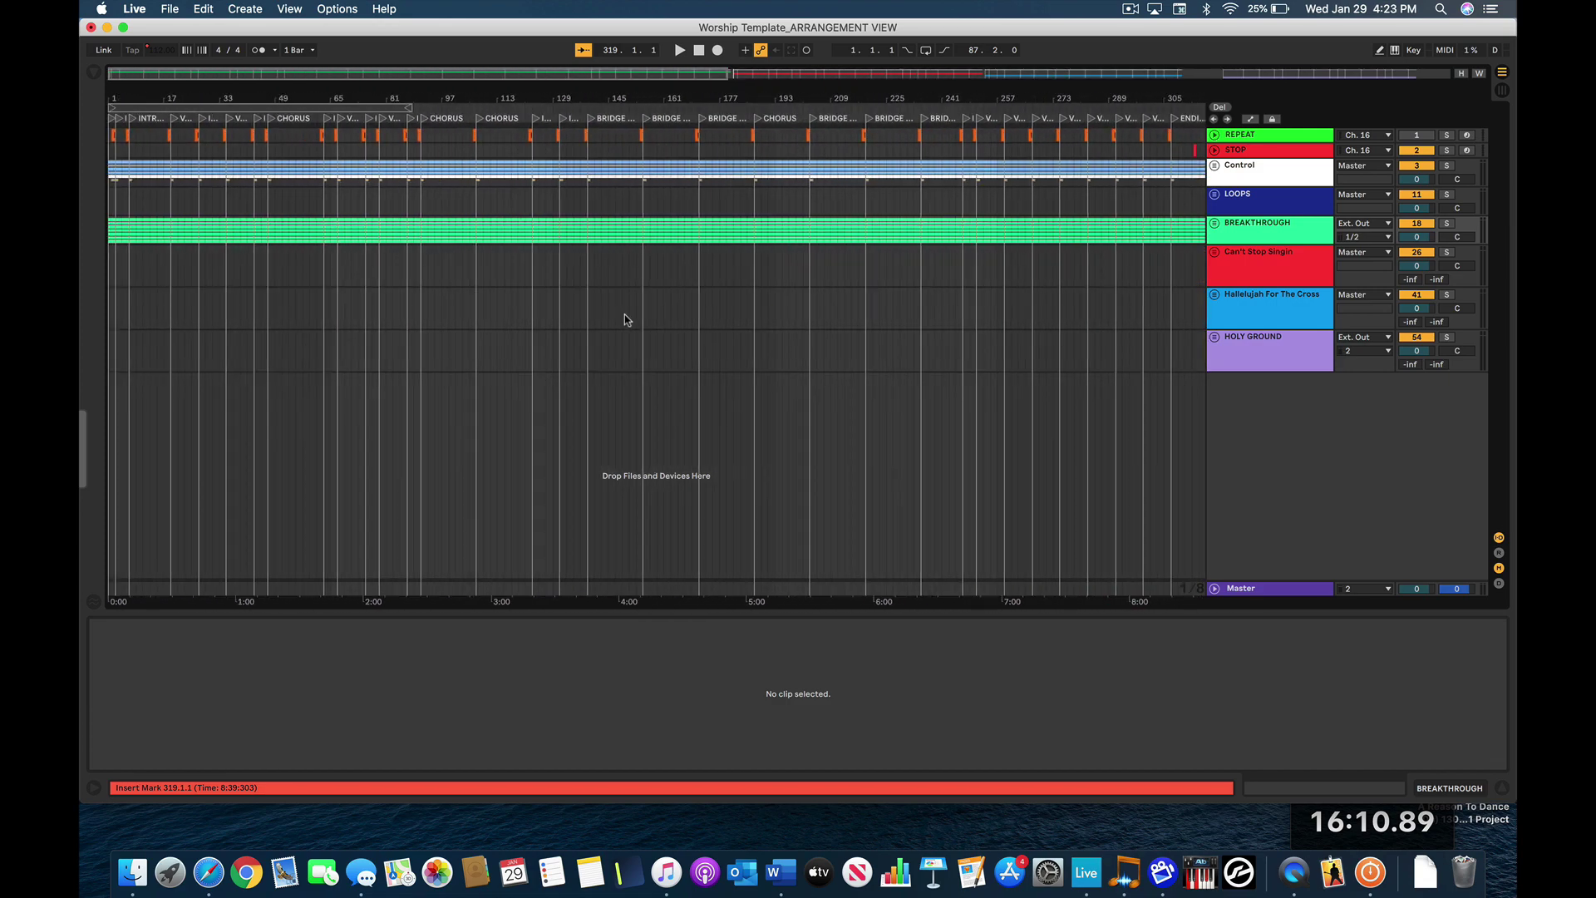